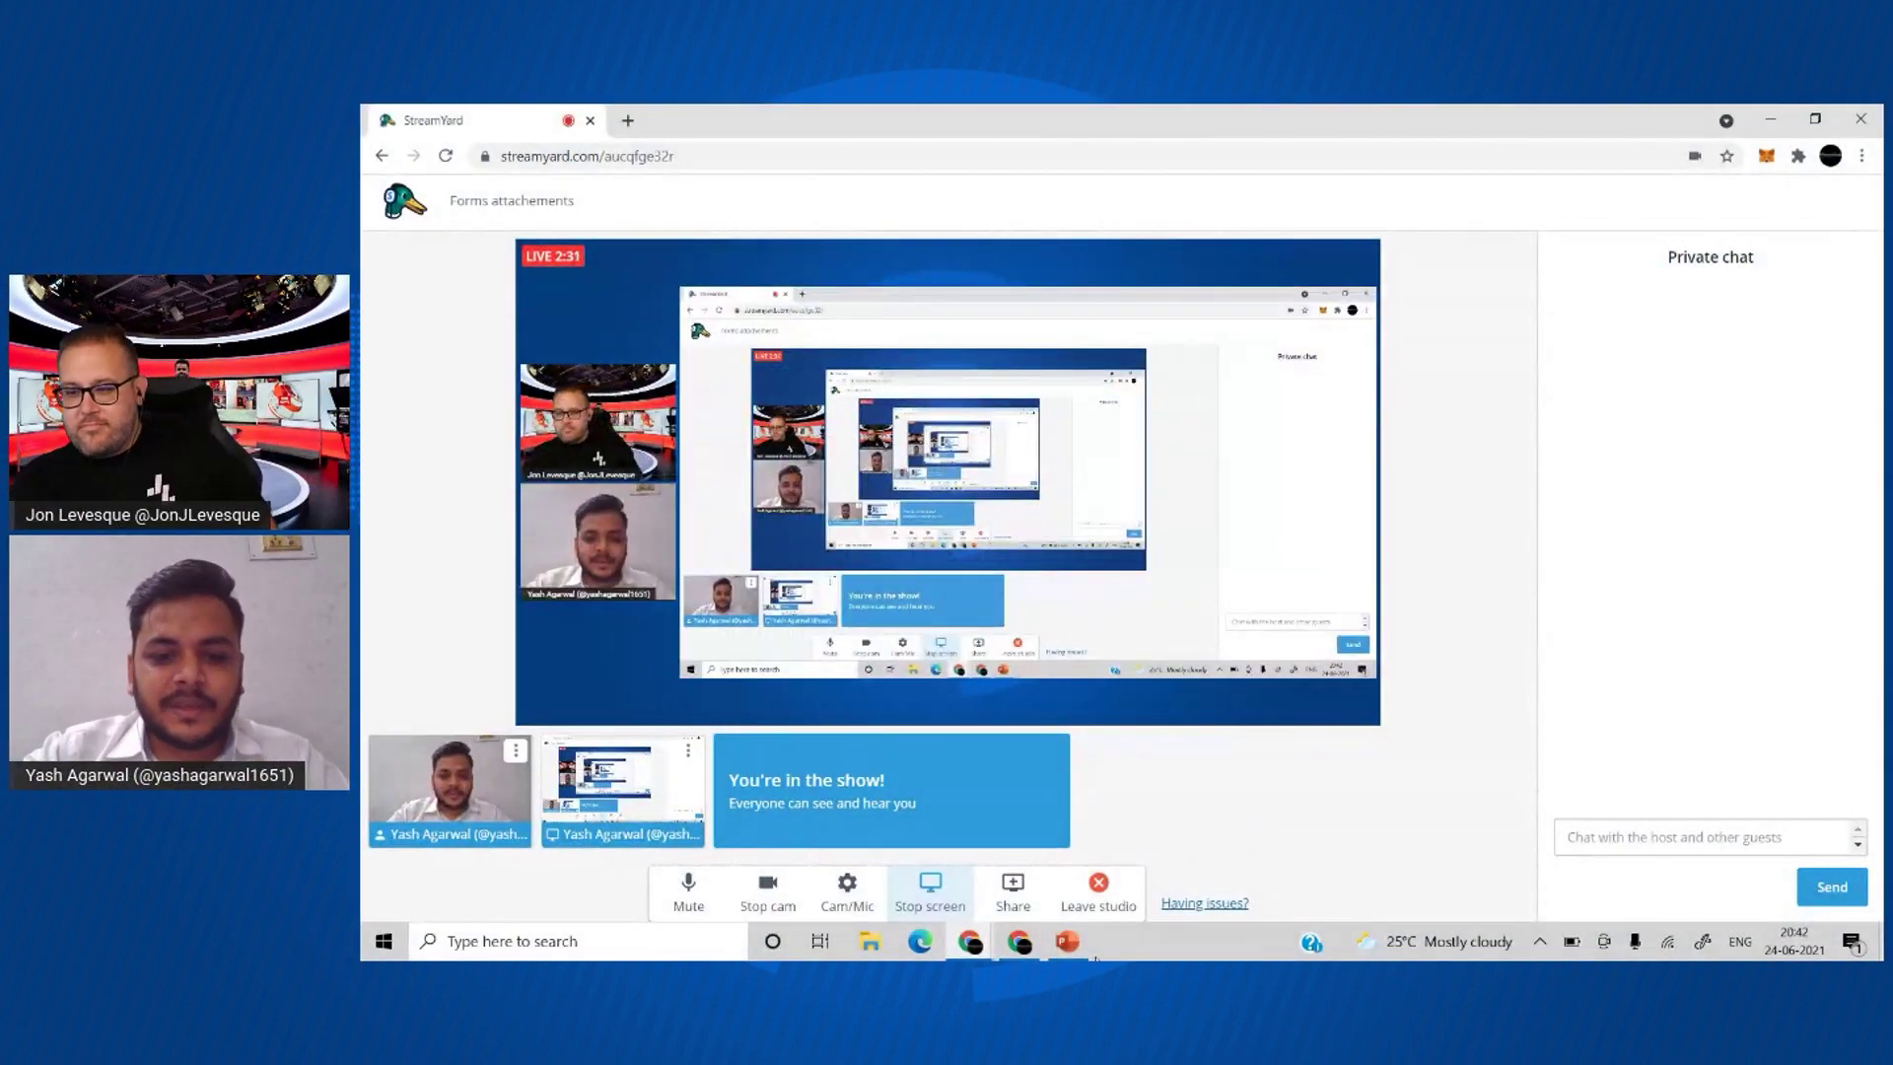
Share the 'MS Forms and Attachments with Power Automate' PowerPoint title slide on the StreamYard screen.
left_click(1067, 942)
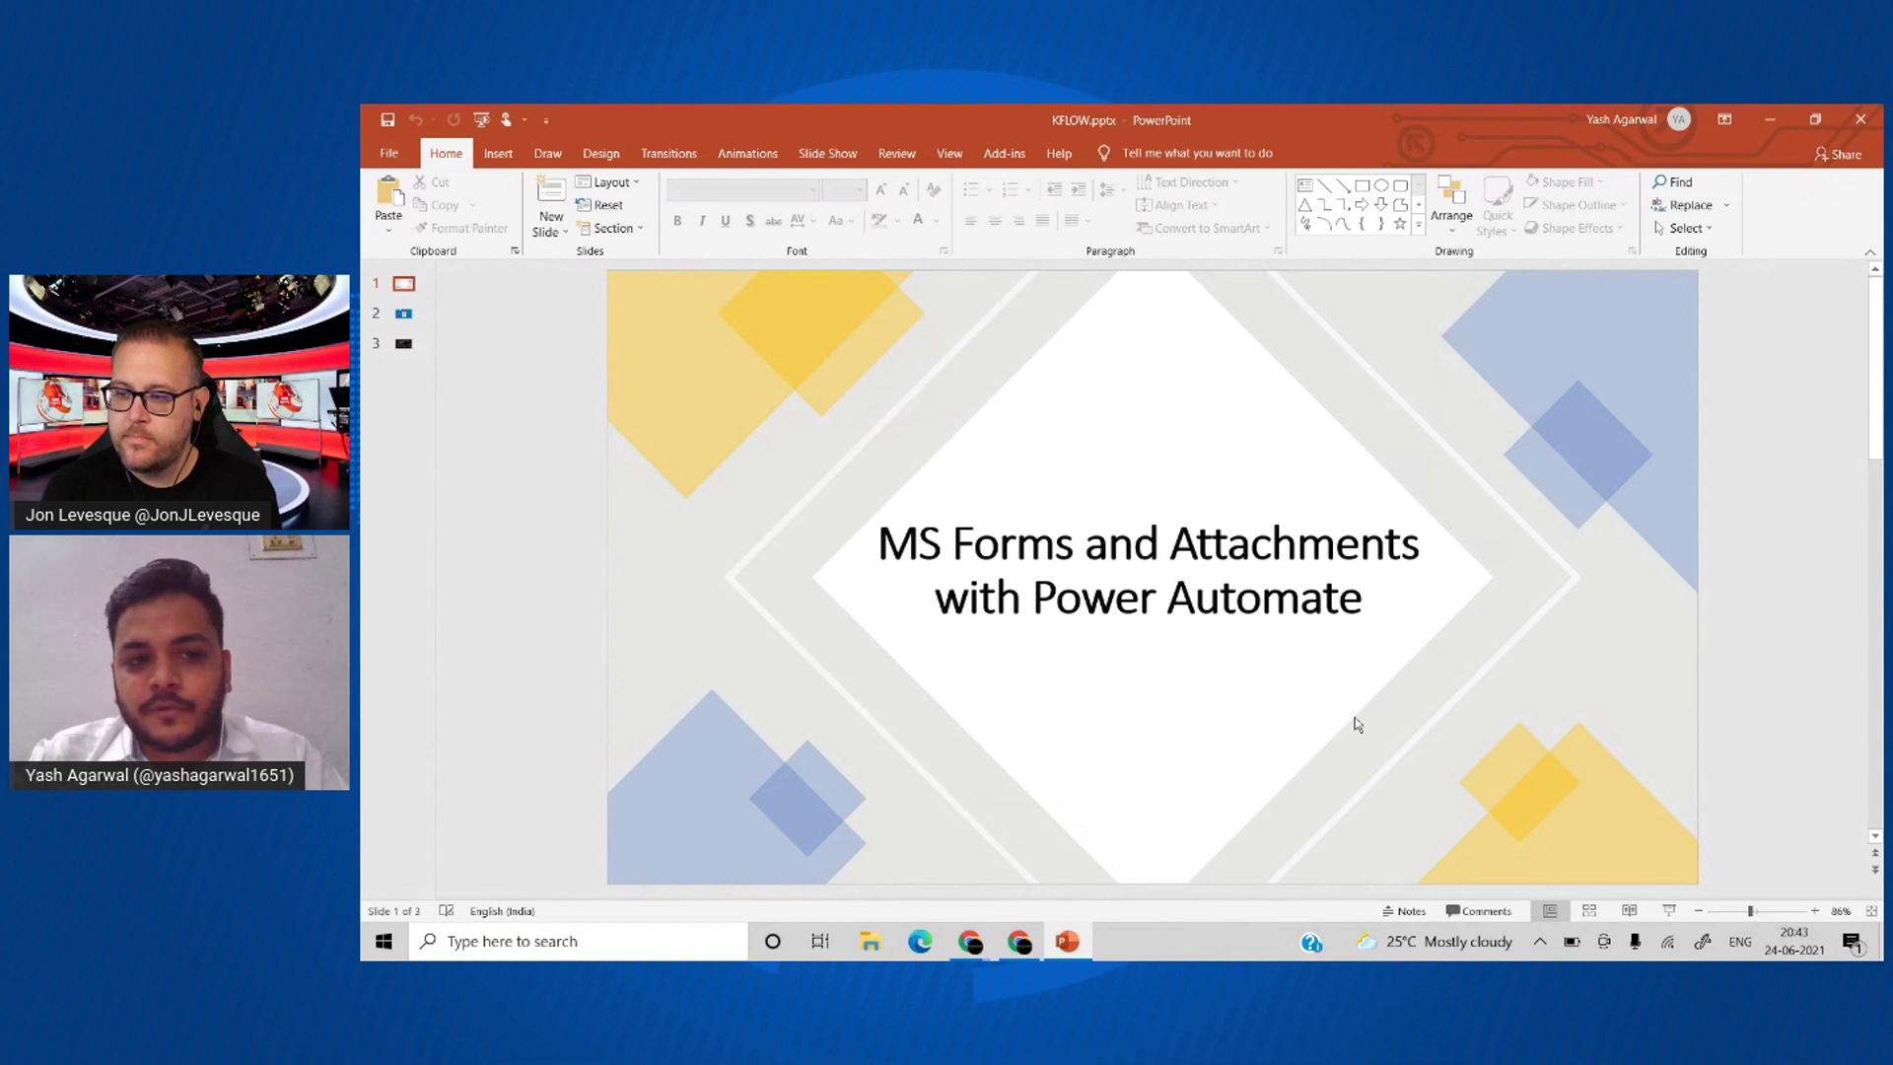
Page through the intro slides to the agenda, then switch to the Microsoft Forms home page in Chrome.
scroll(1358, 724, "down", 1)
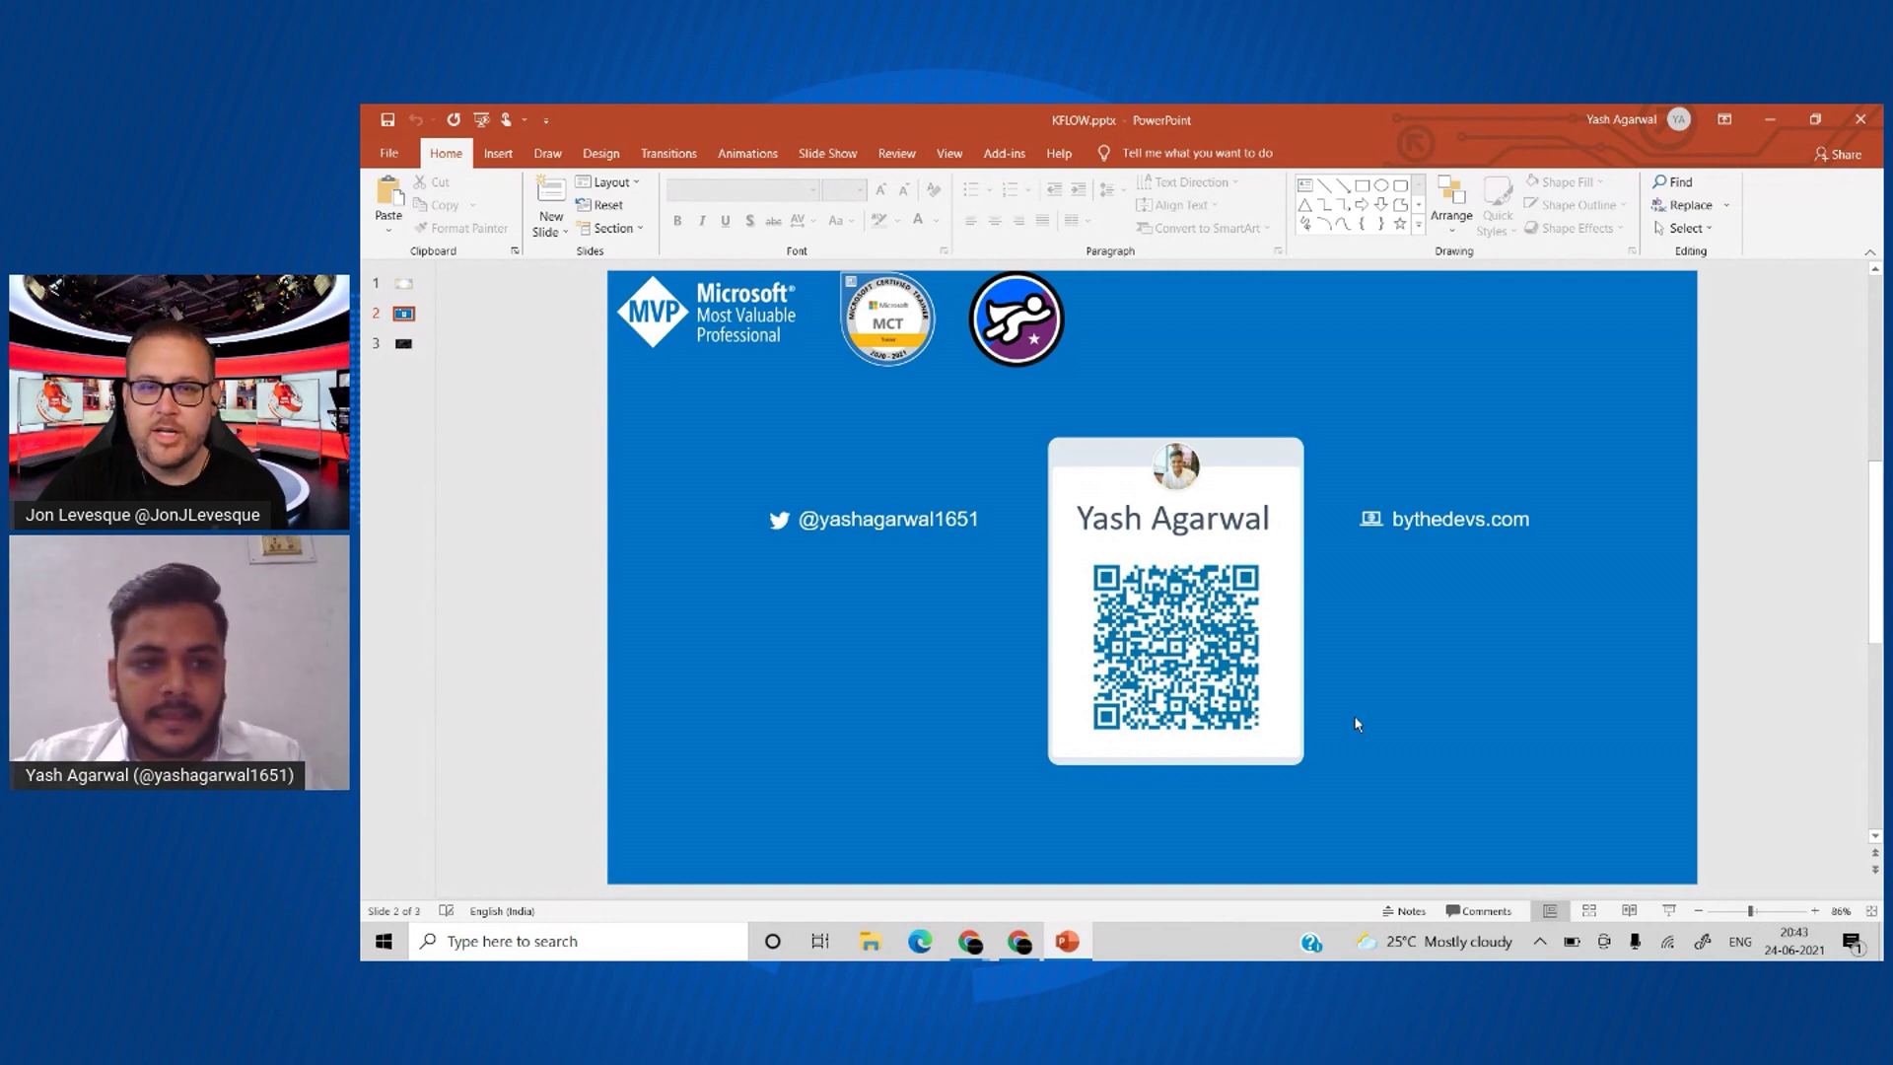
key("Page_Down")
key("Page_Up")
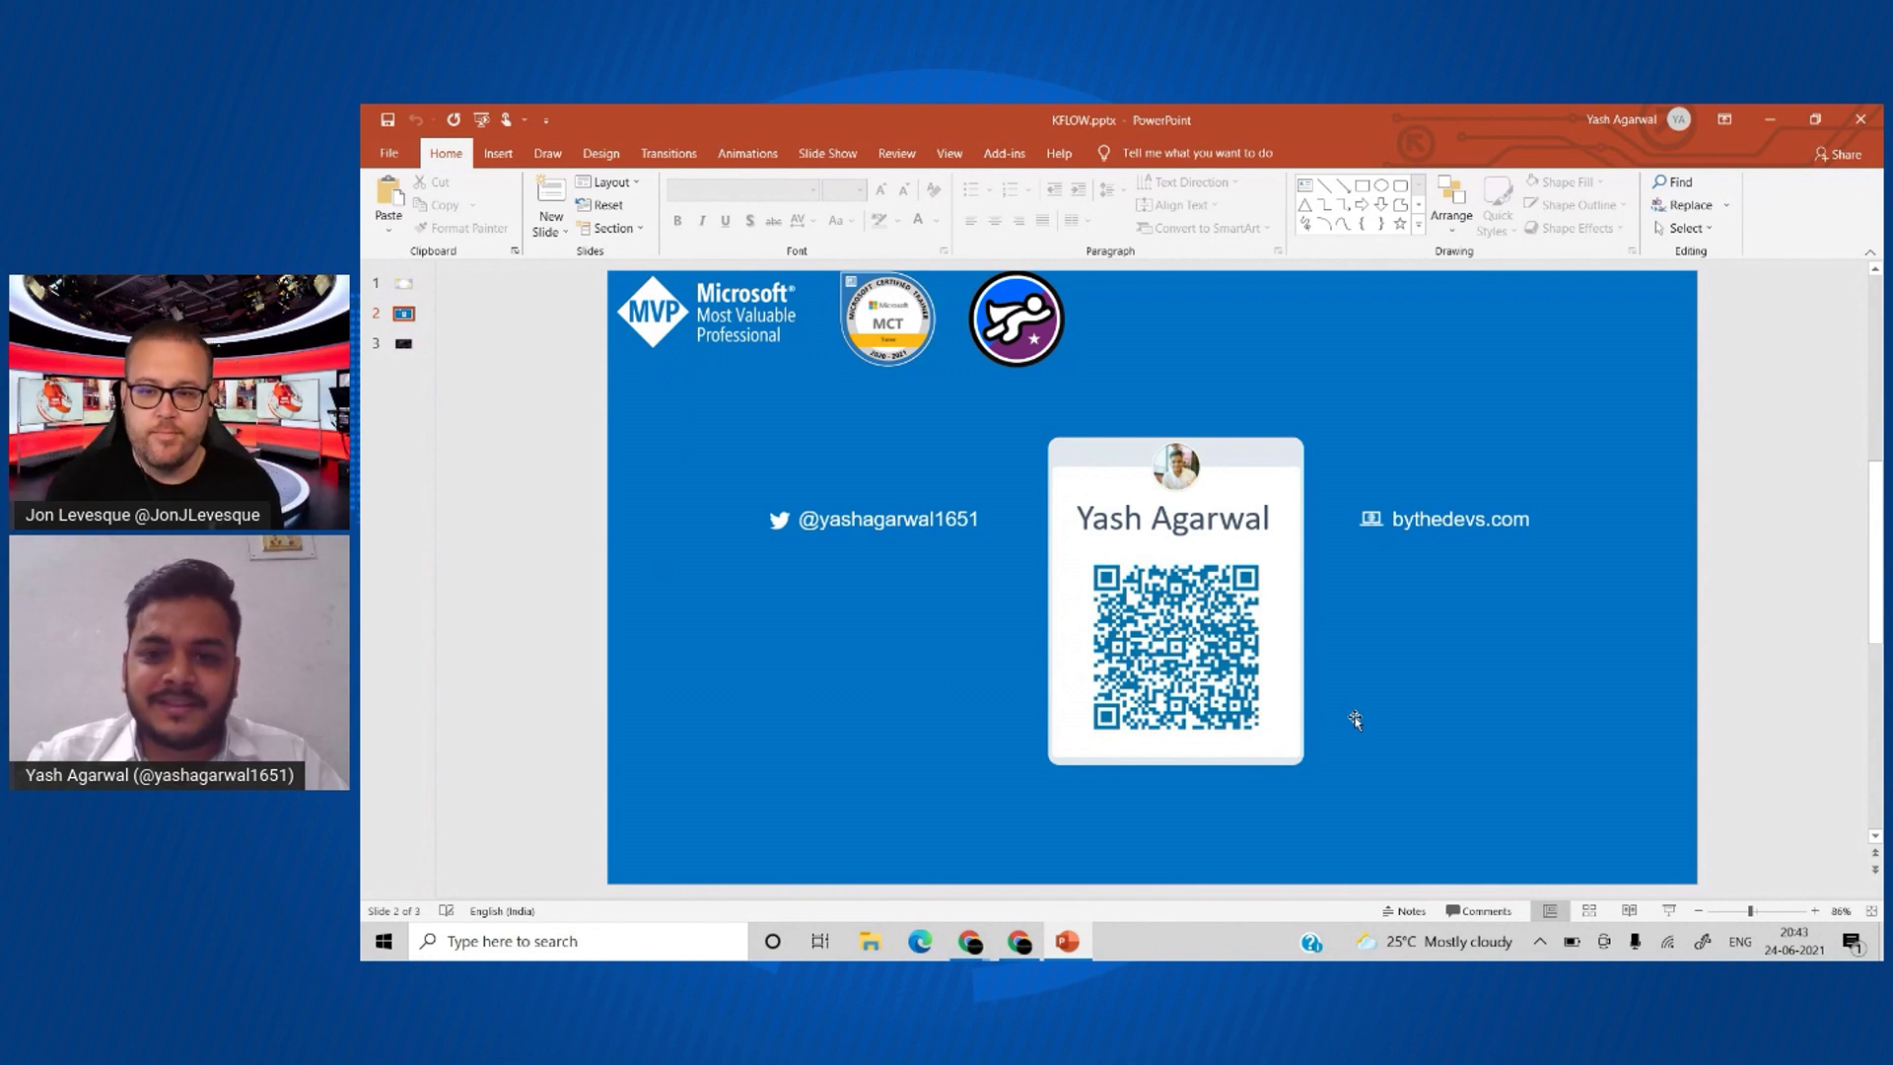
scroll(1355, 721, "down", 1)
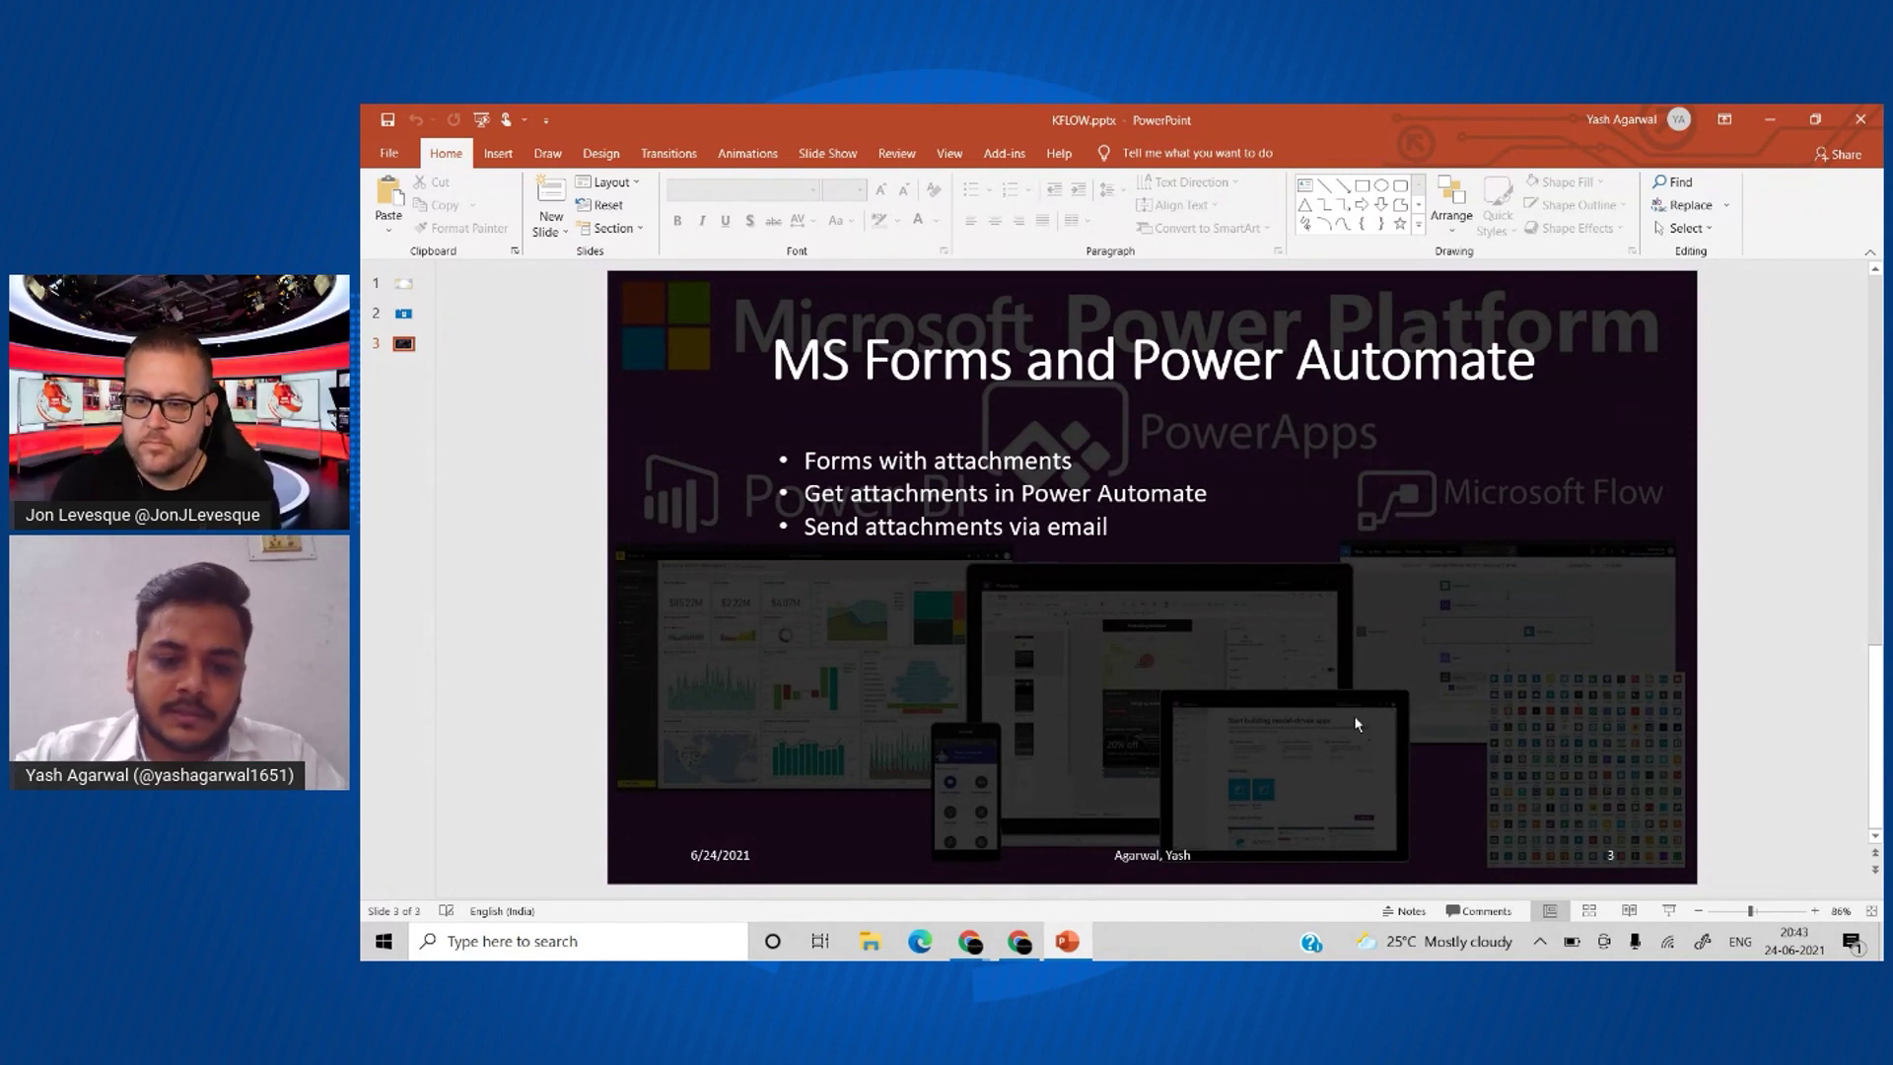
left_click(1022, 942)
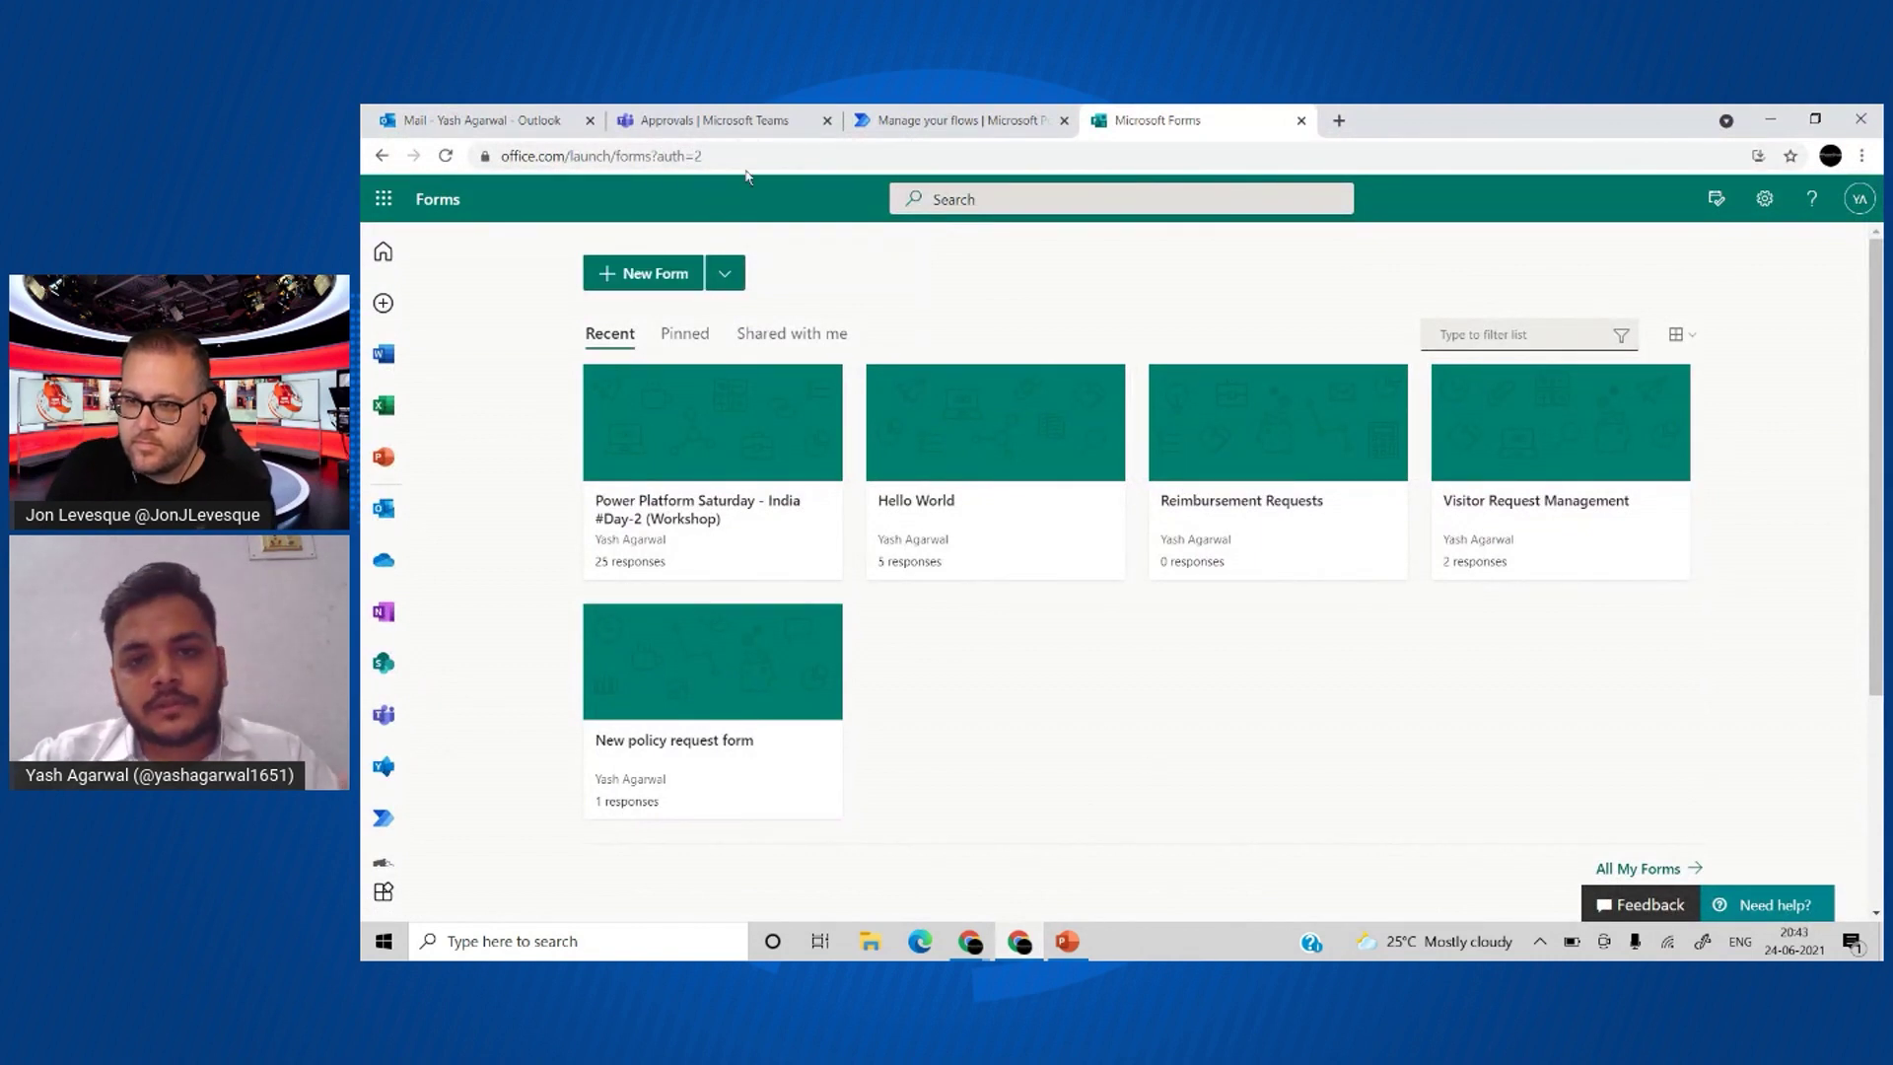
Start a blank form and give it the title 'Employee Onboarding'.
left_click(661, 273)
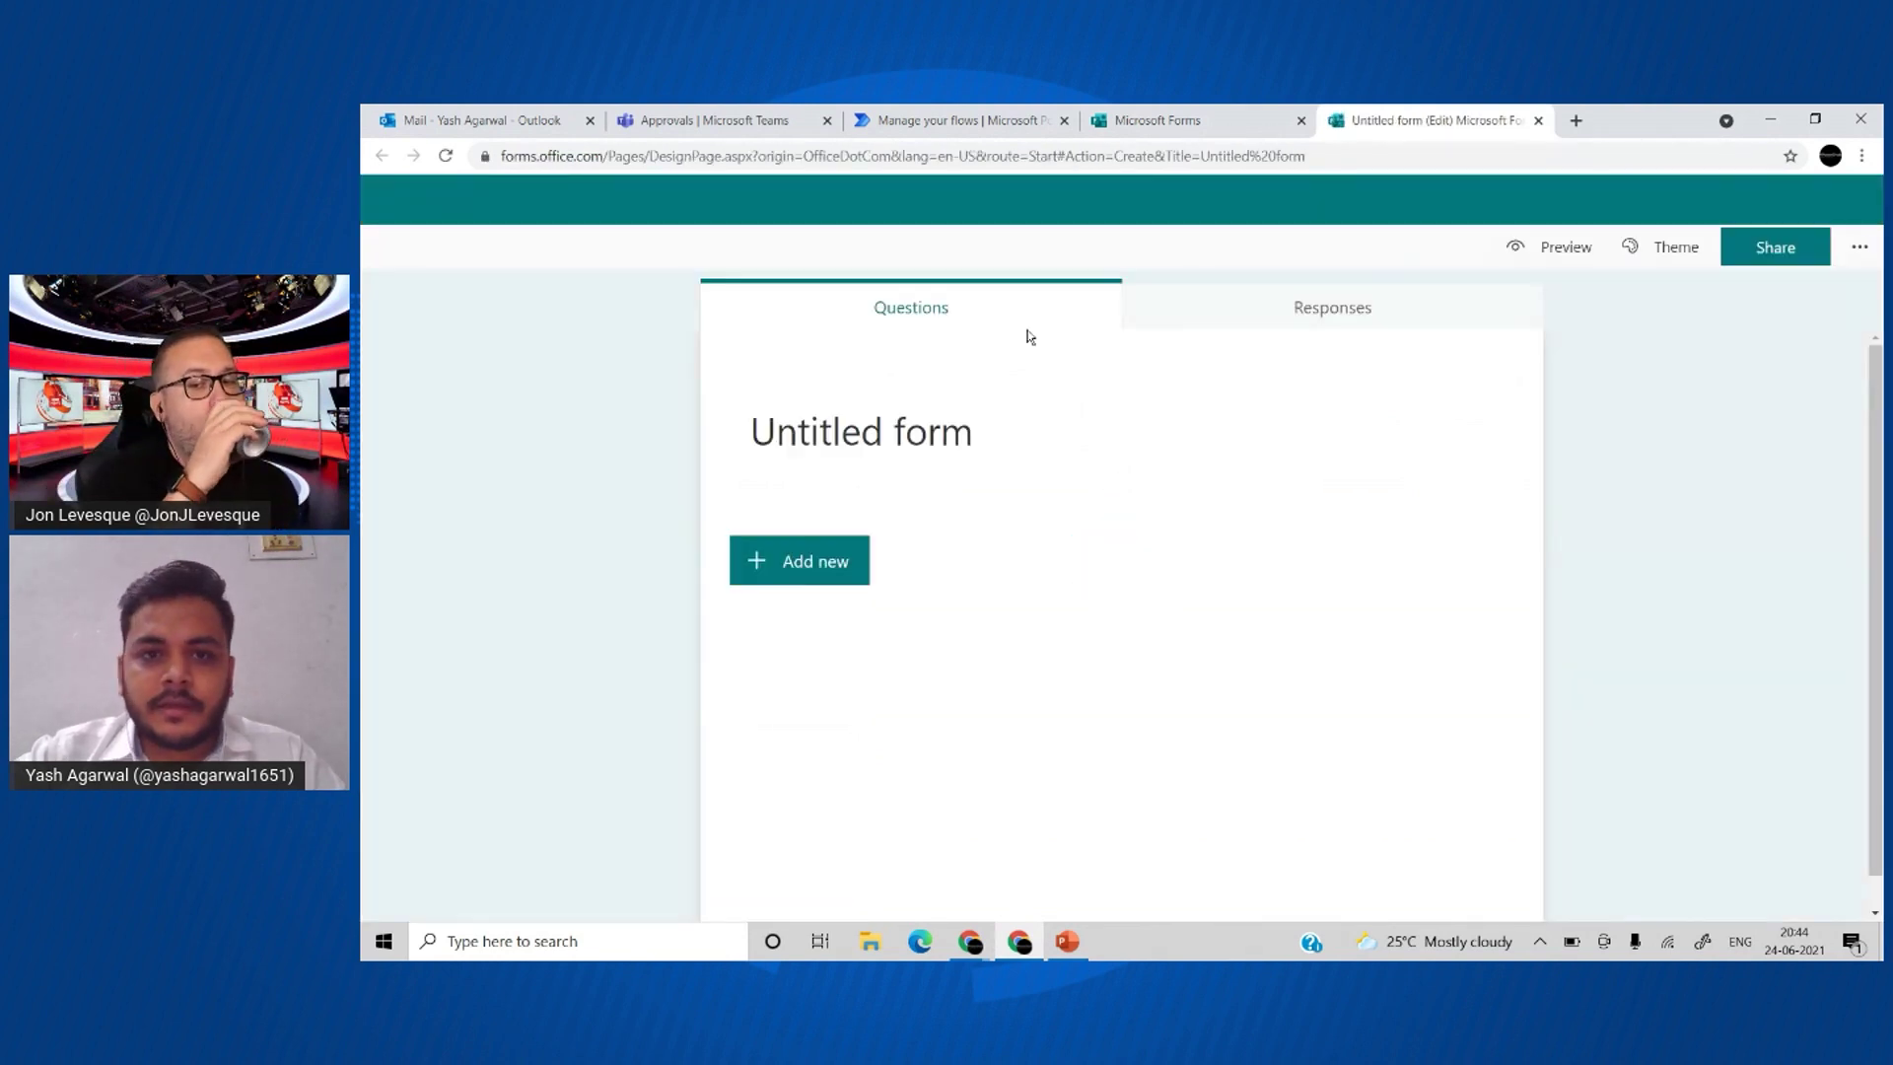
left_click(992, 406)
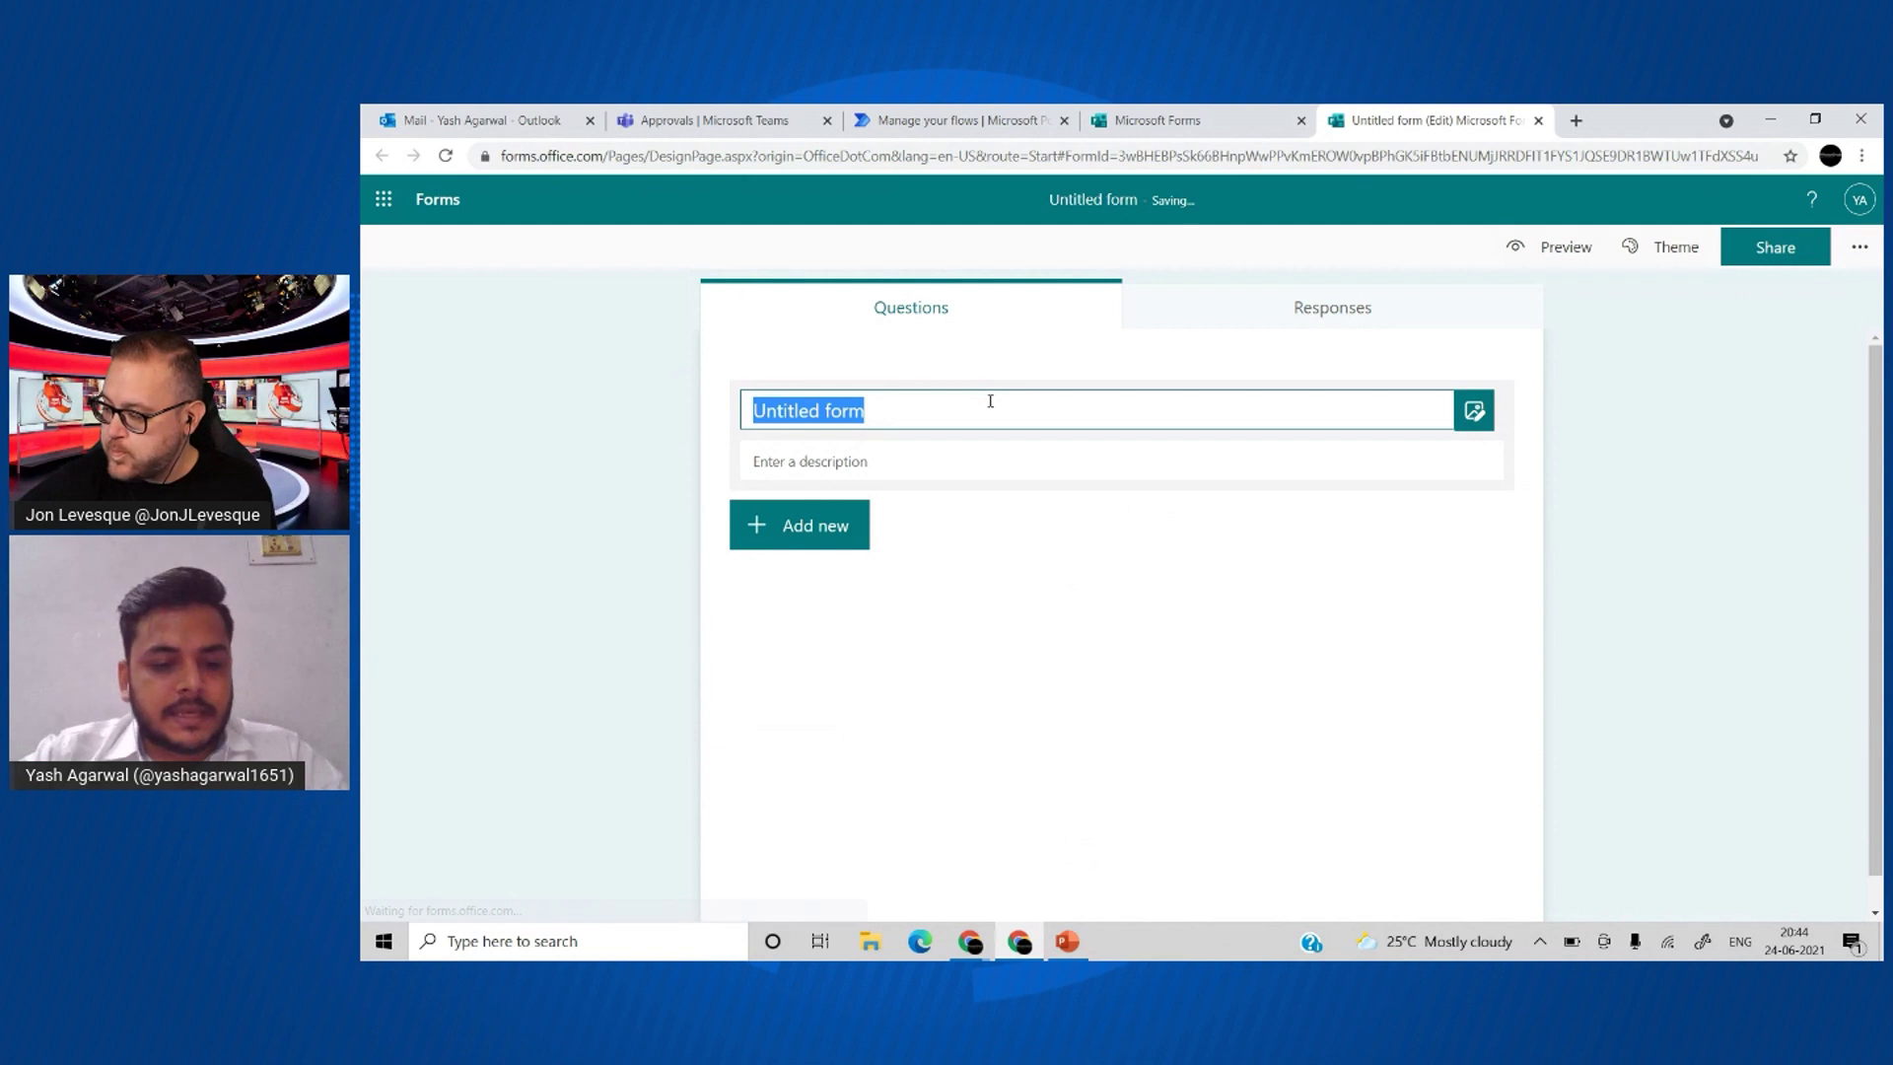
type("Employee Onboarding")
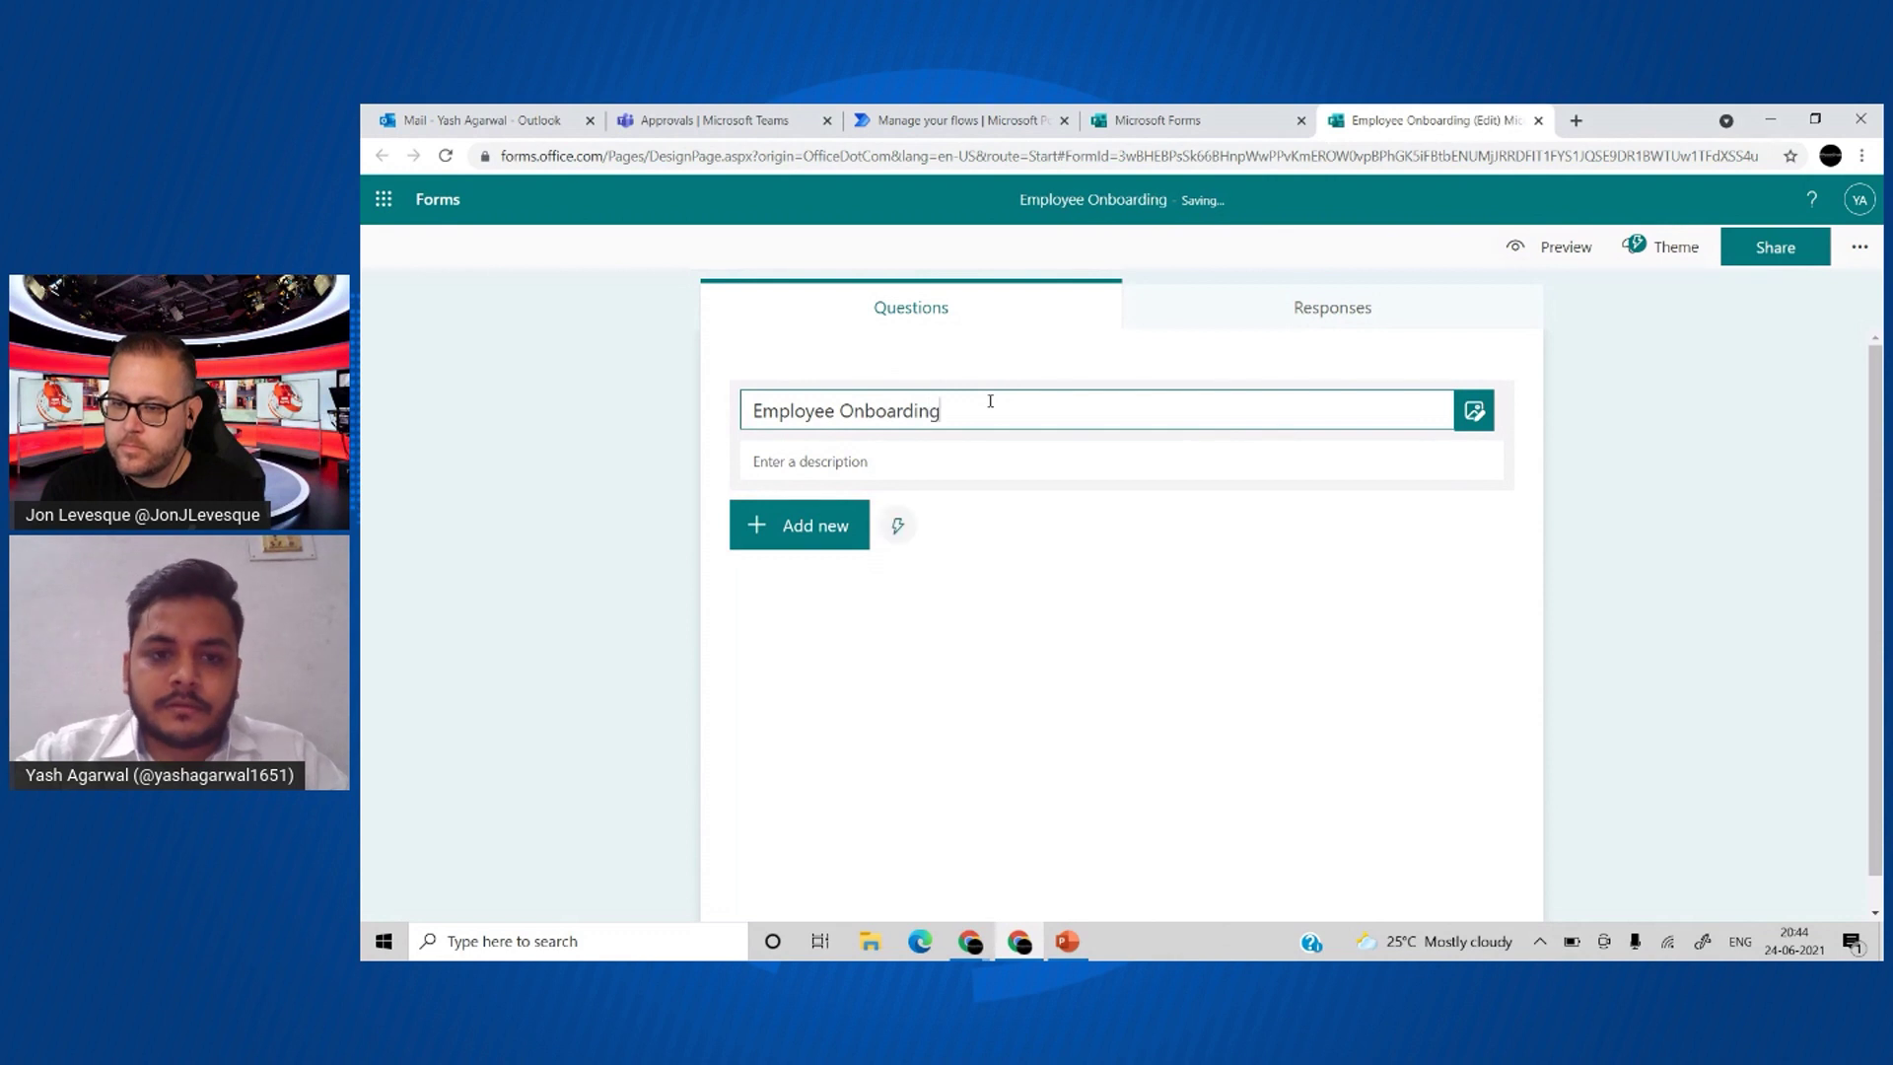
left_click(700, 488)
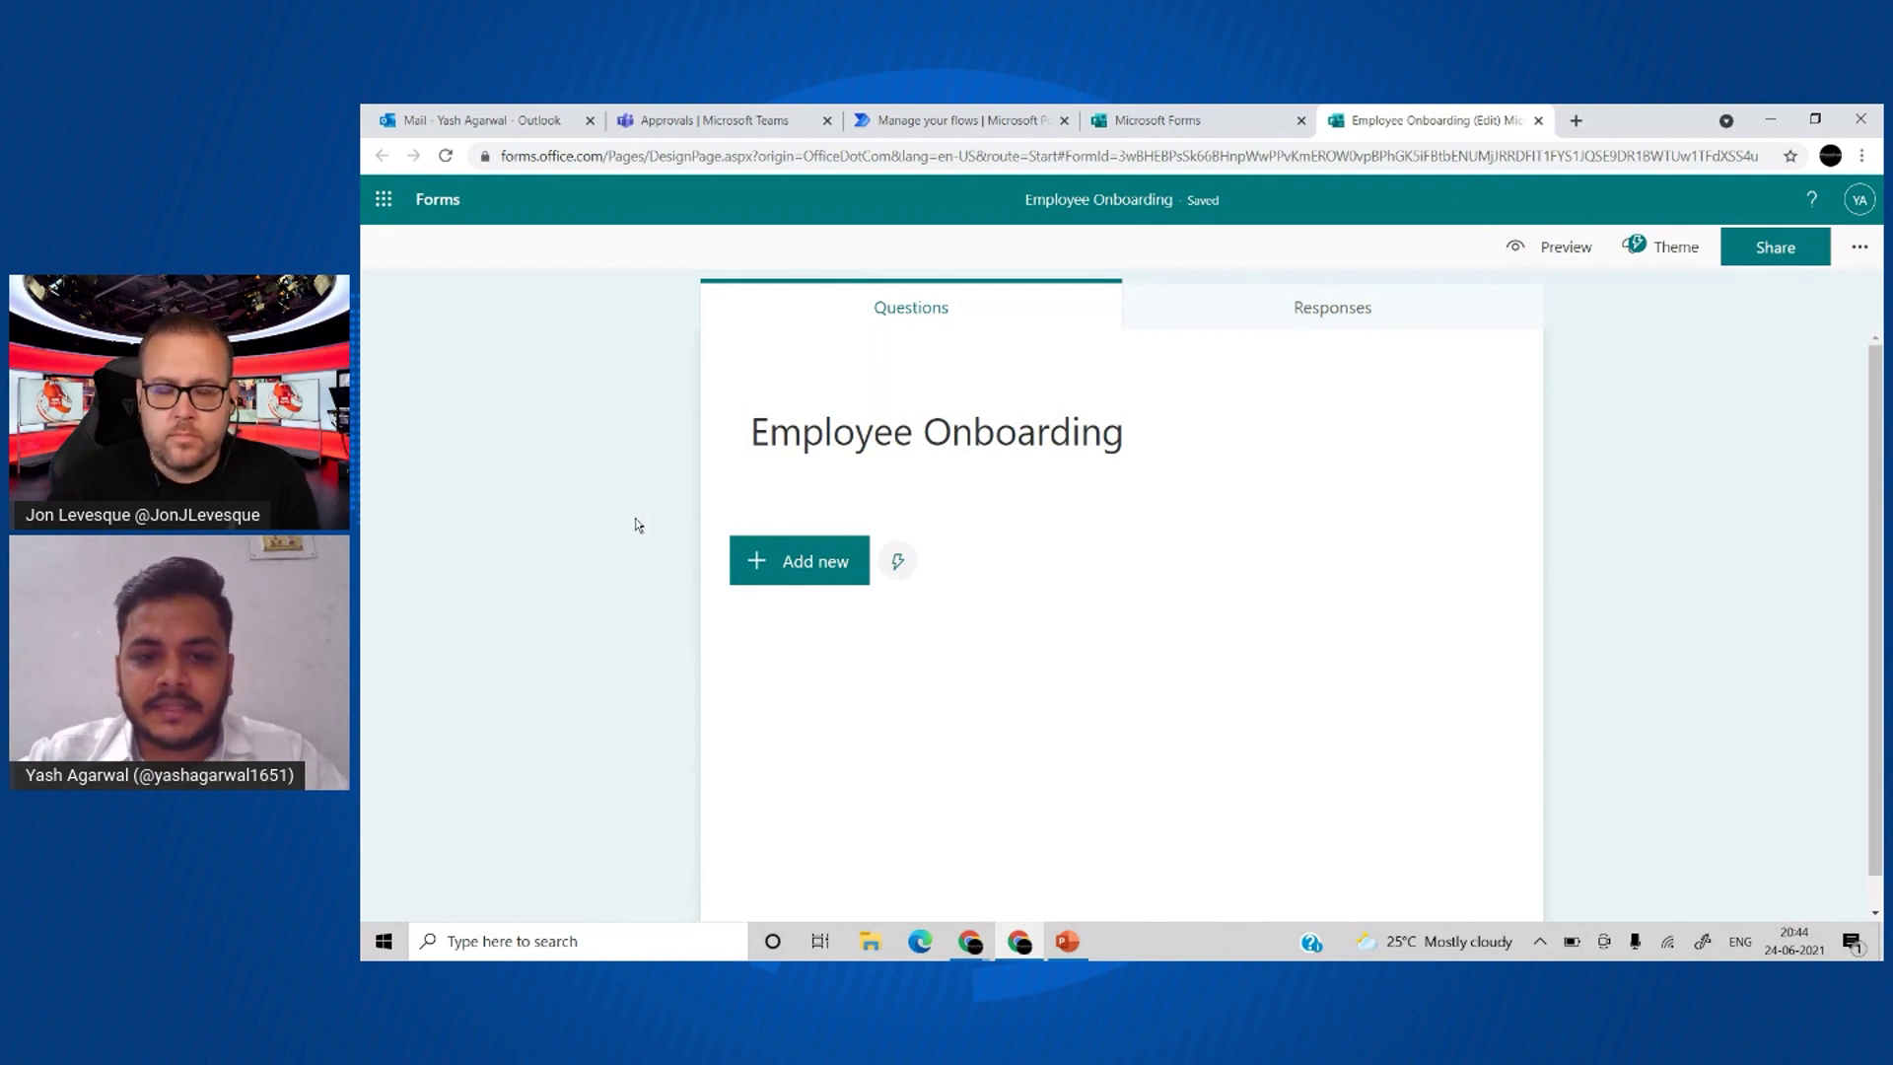
scroll(636, 525, "down", 1)
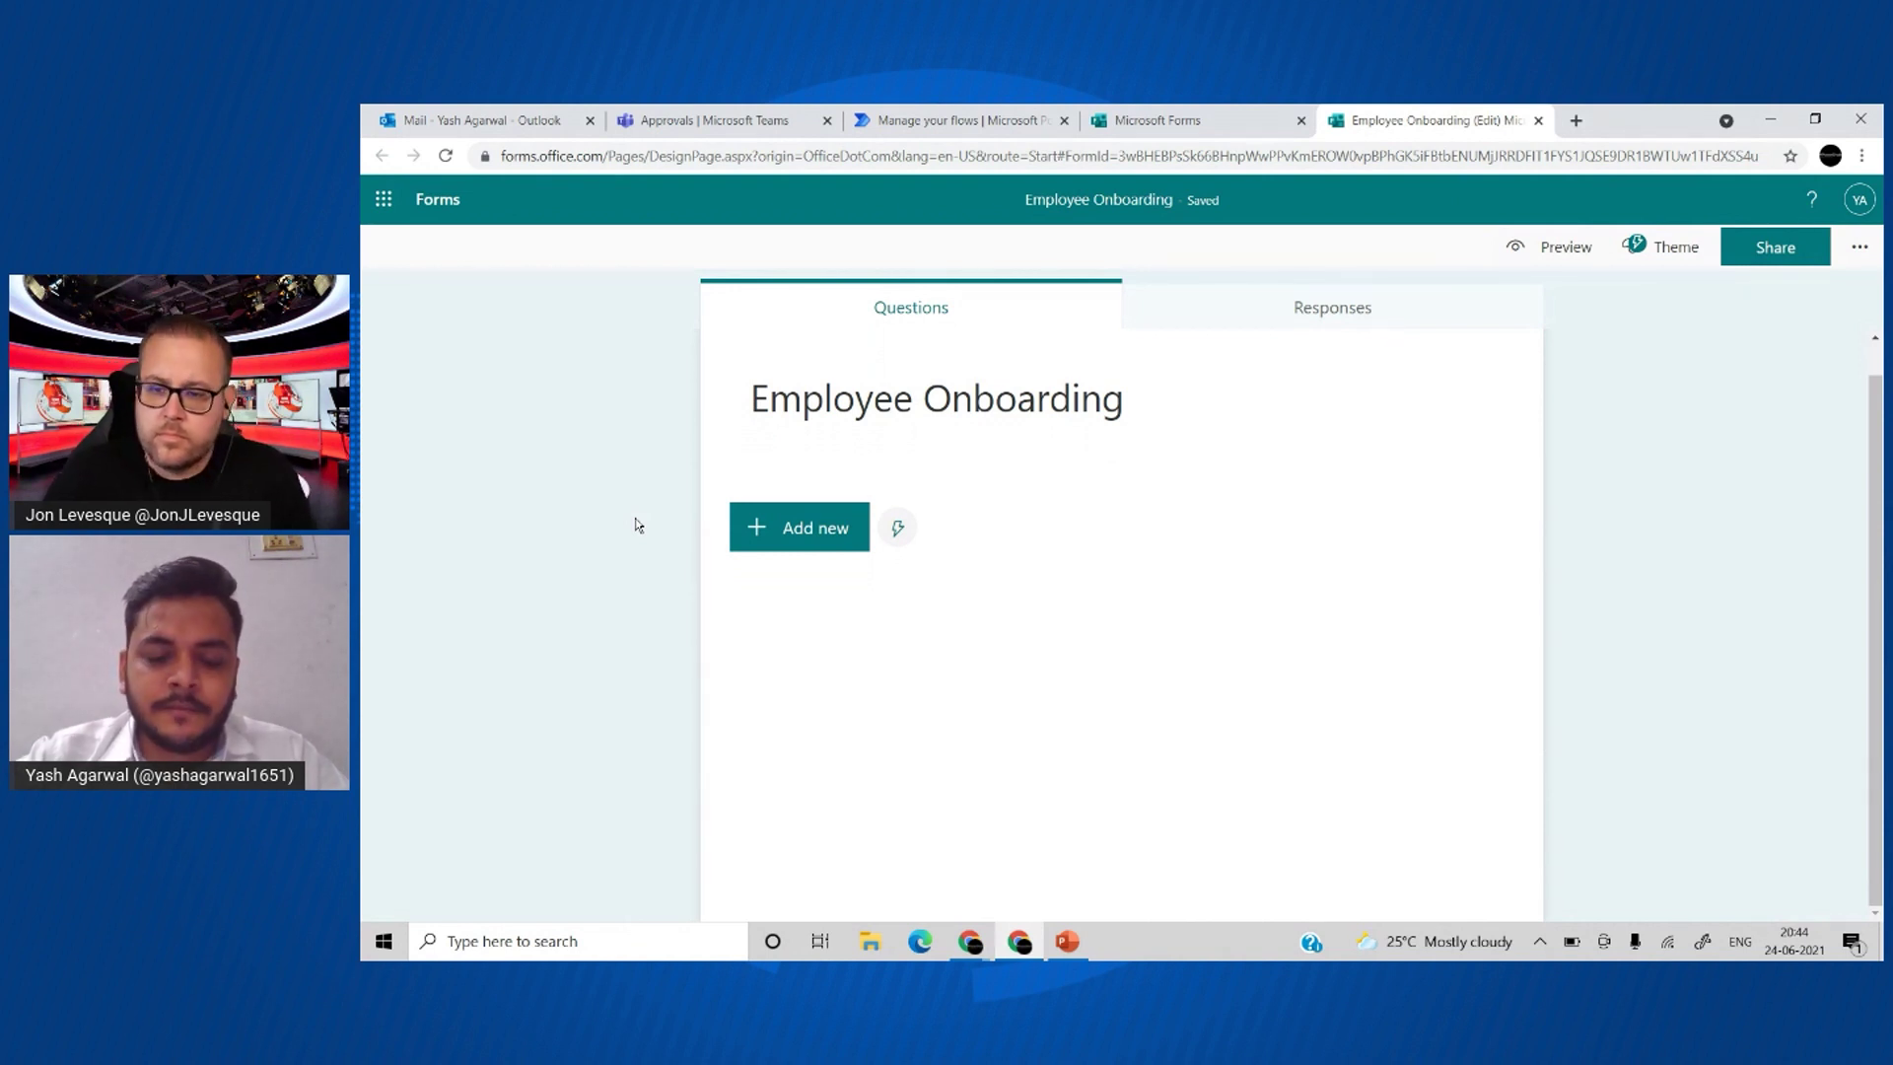
Add a text question titled 'Department'.
left_click(800, 528)
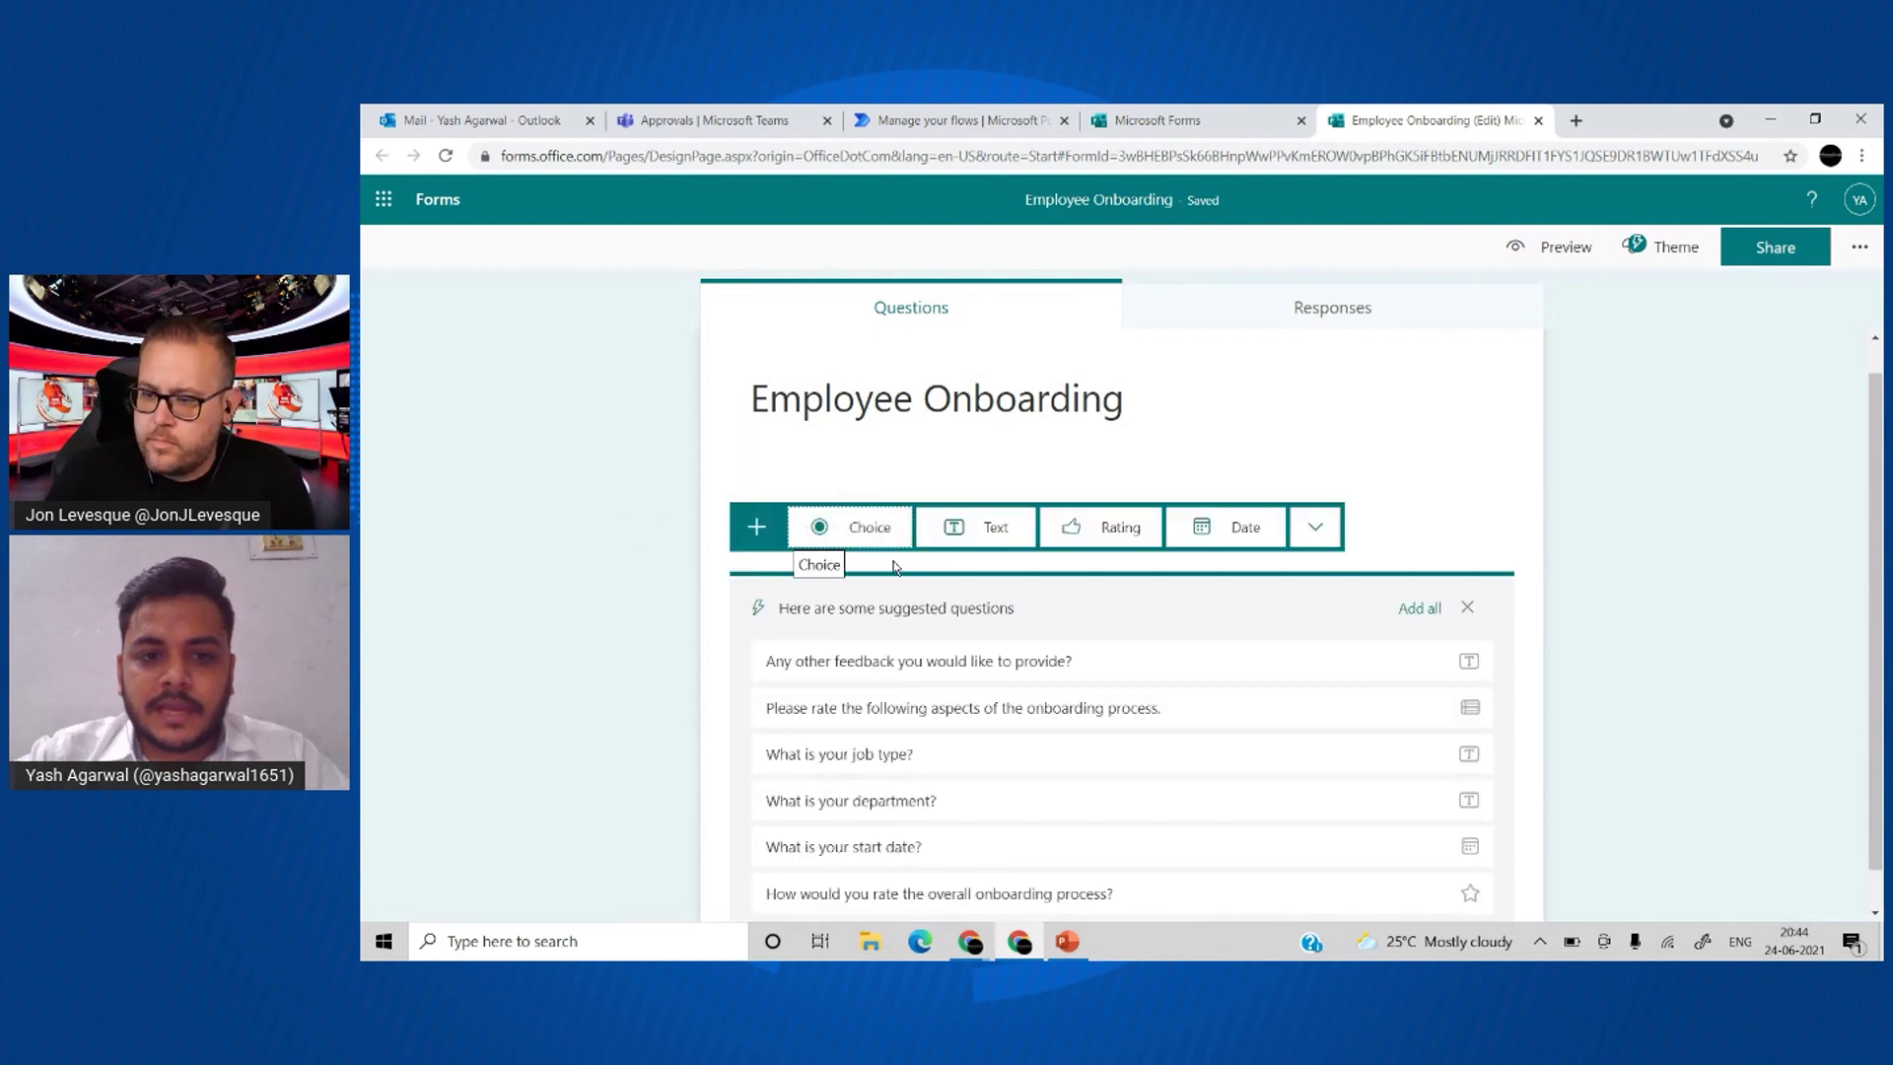
scroll(583, 619, "down", 1)
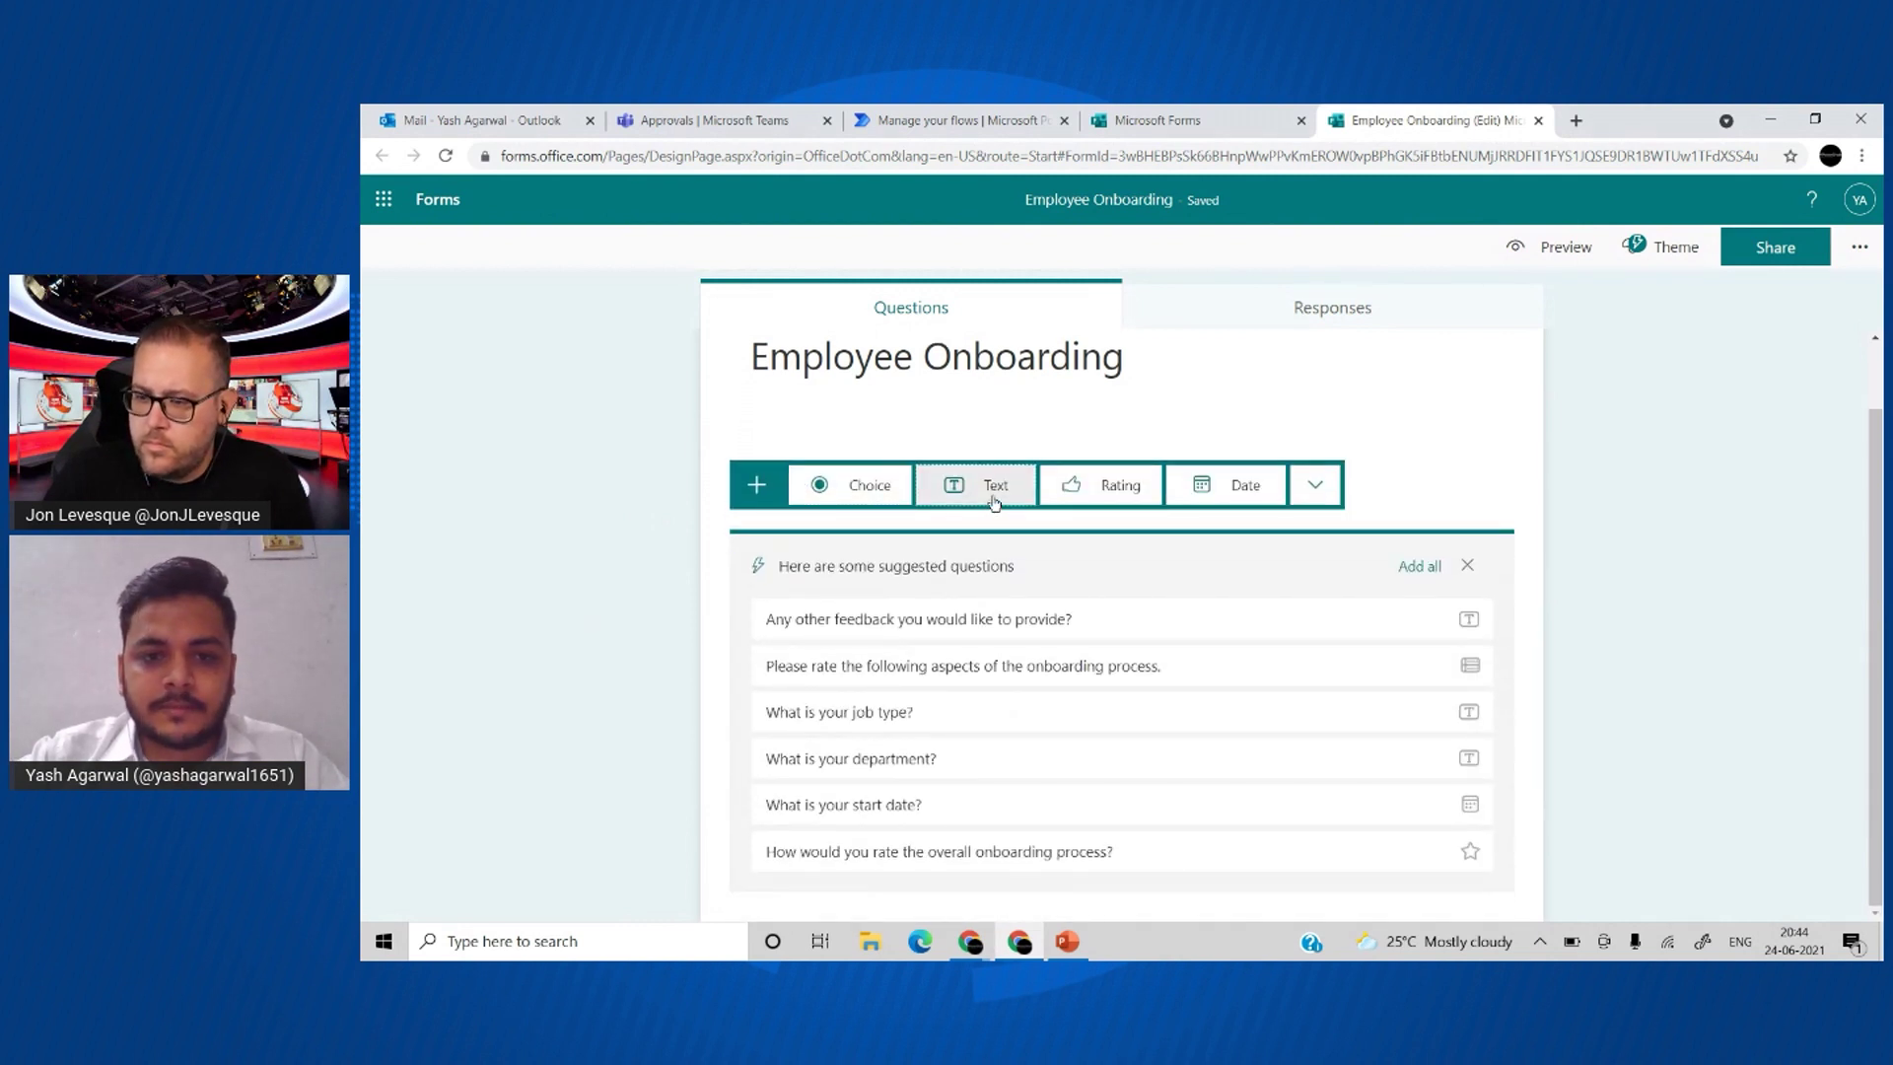
left_click(994, 490)
left_click(969, 598)
key("ctrl+a")
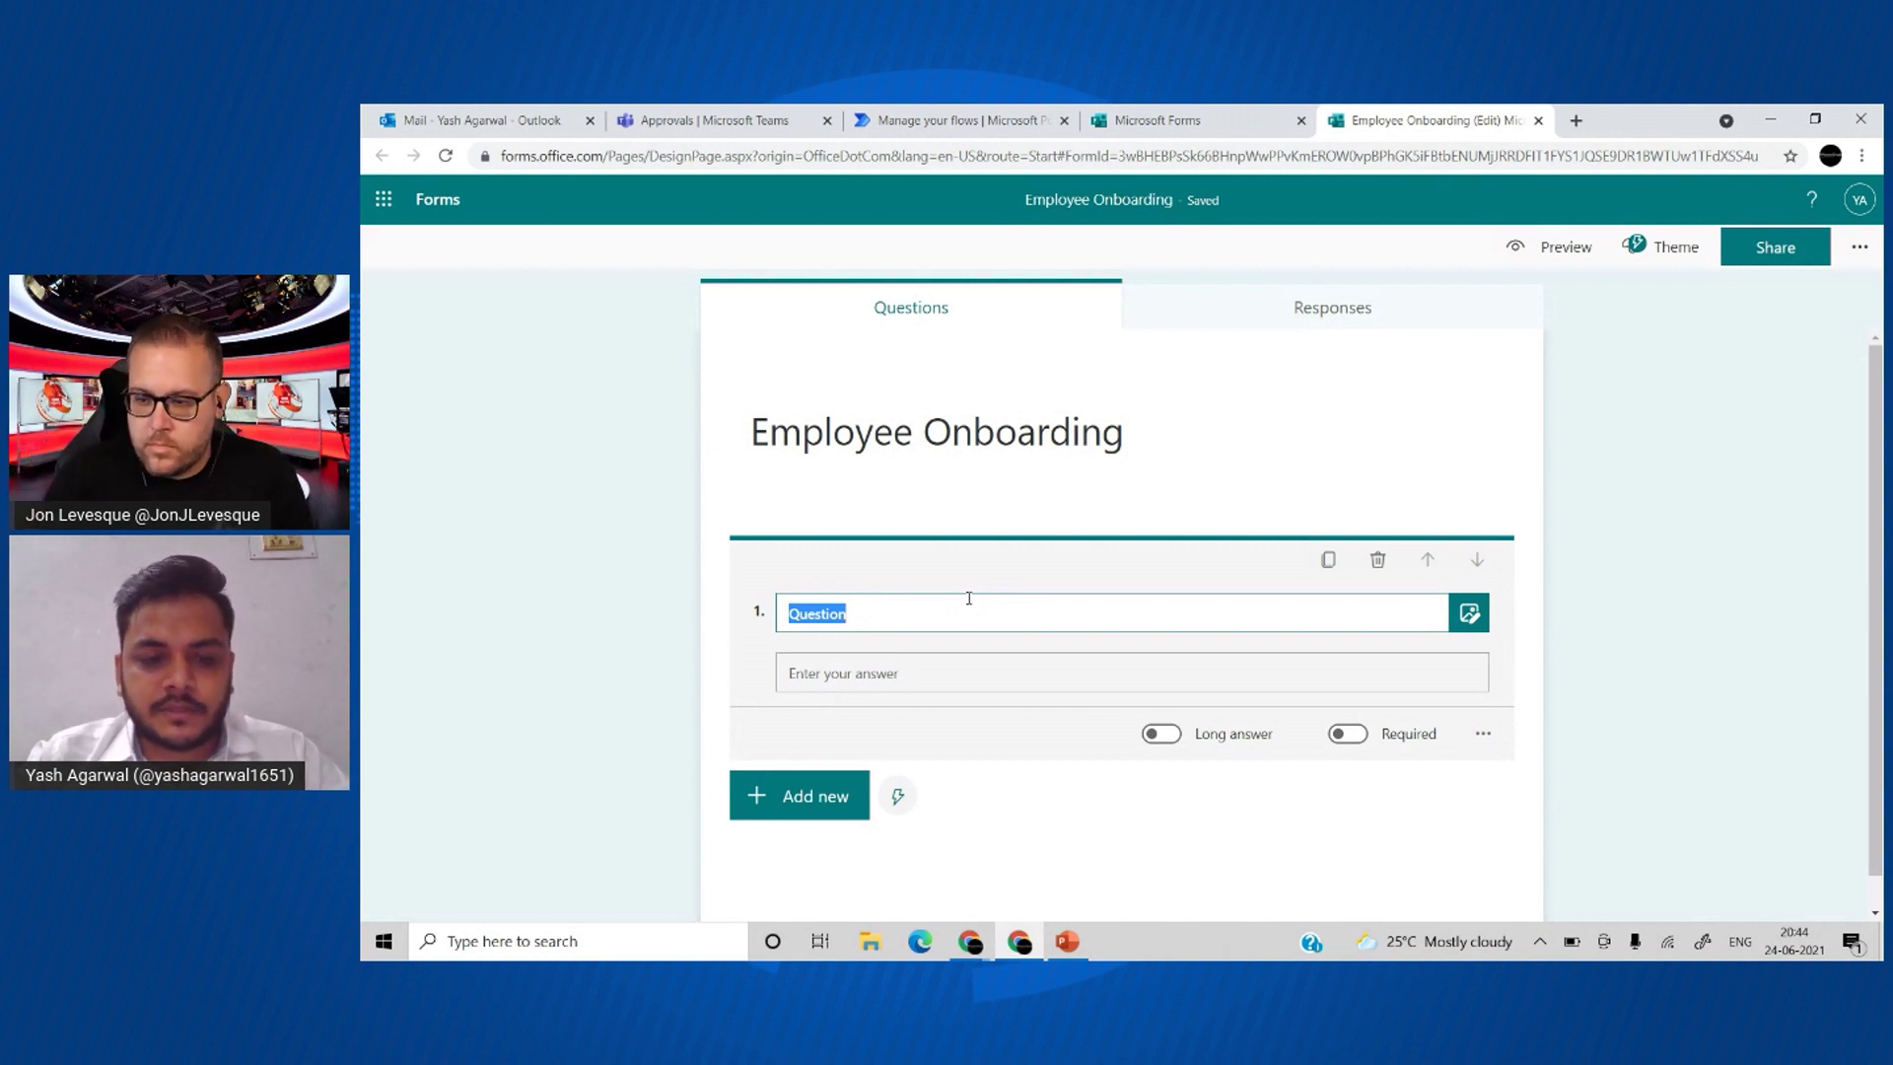
type("De")
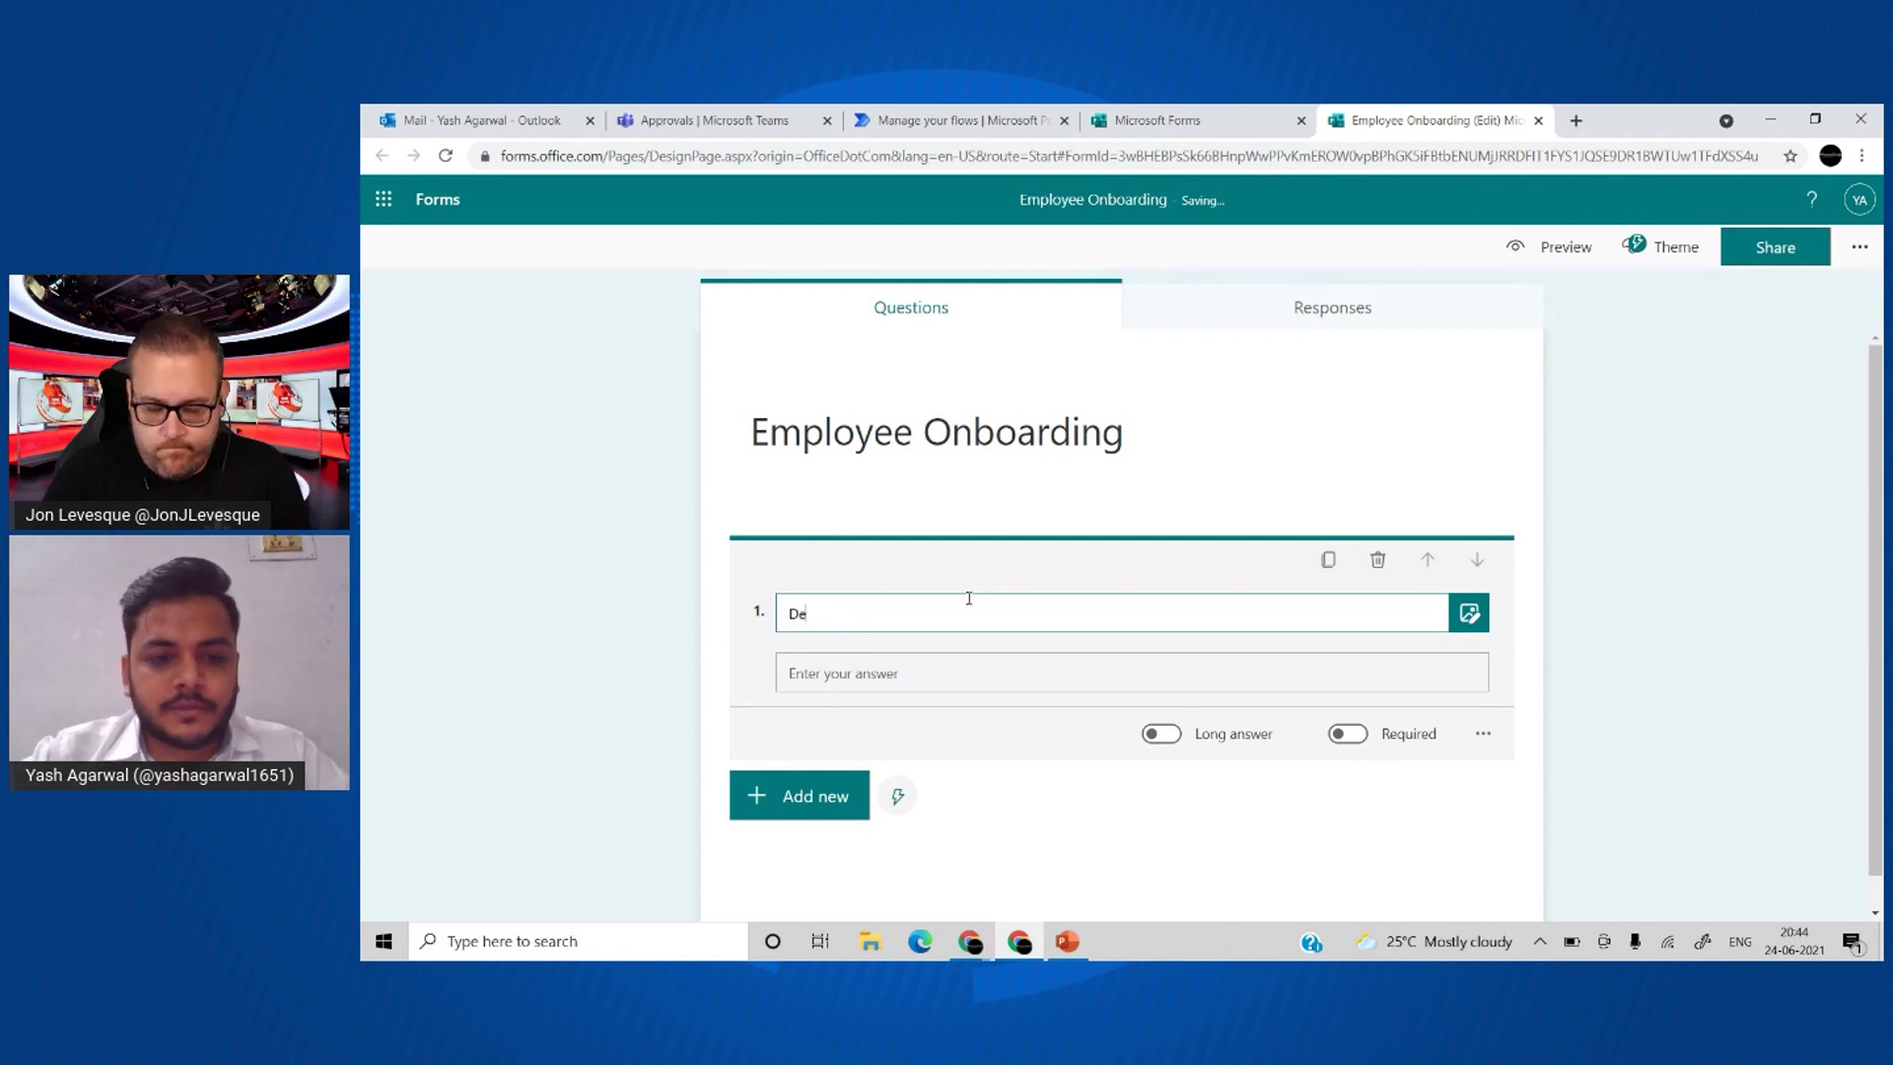
type("partment")
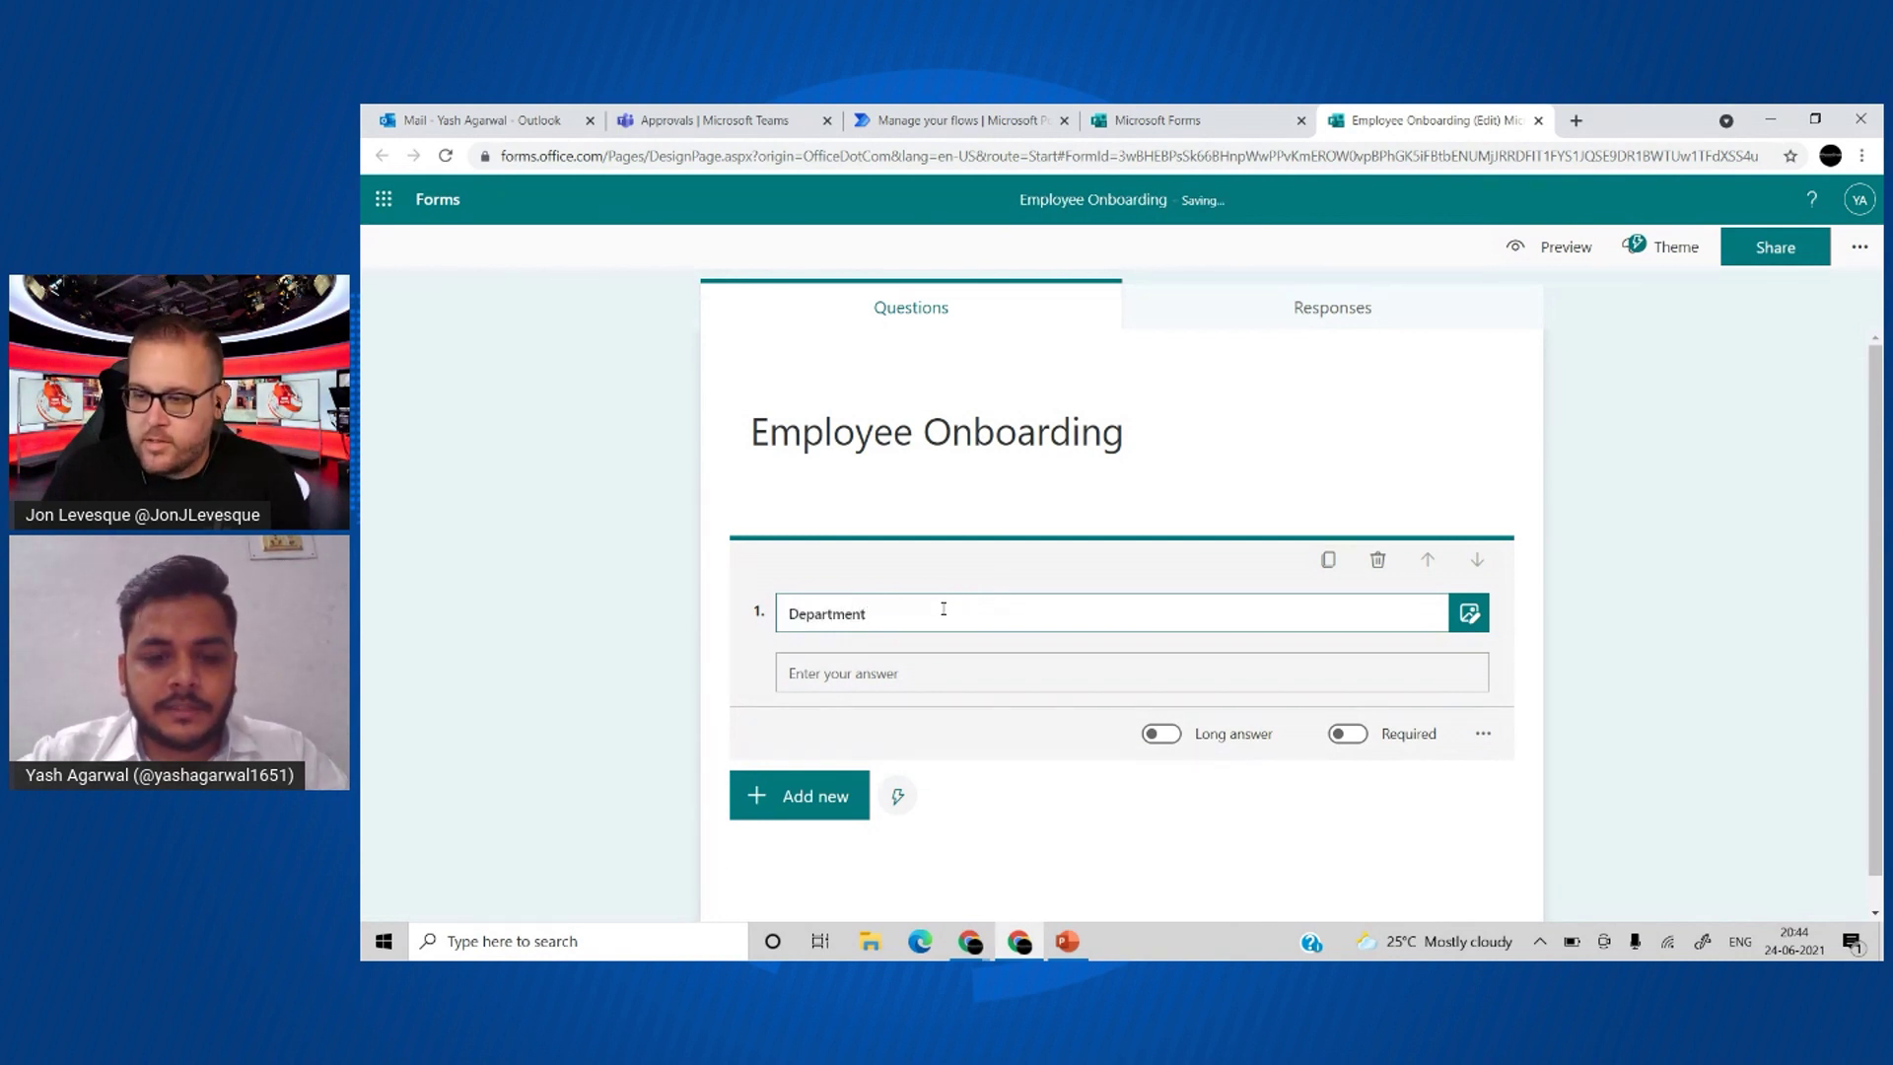
left_click(654, 696)
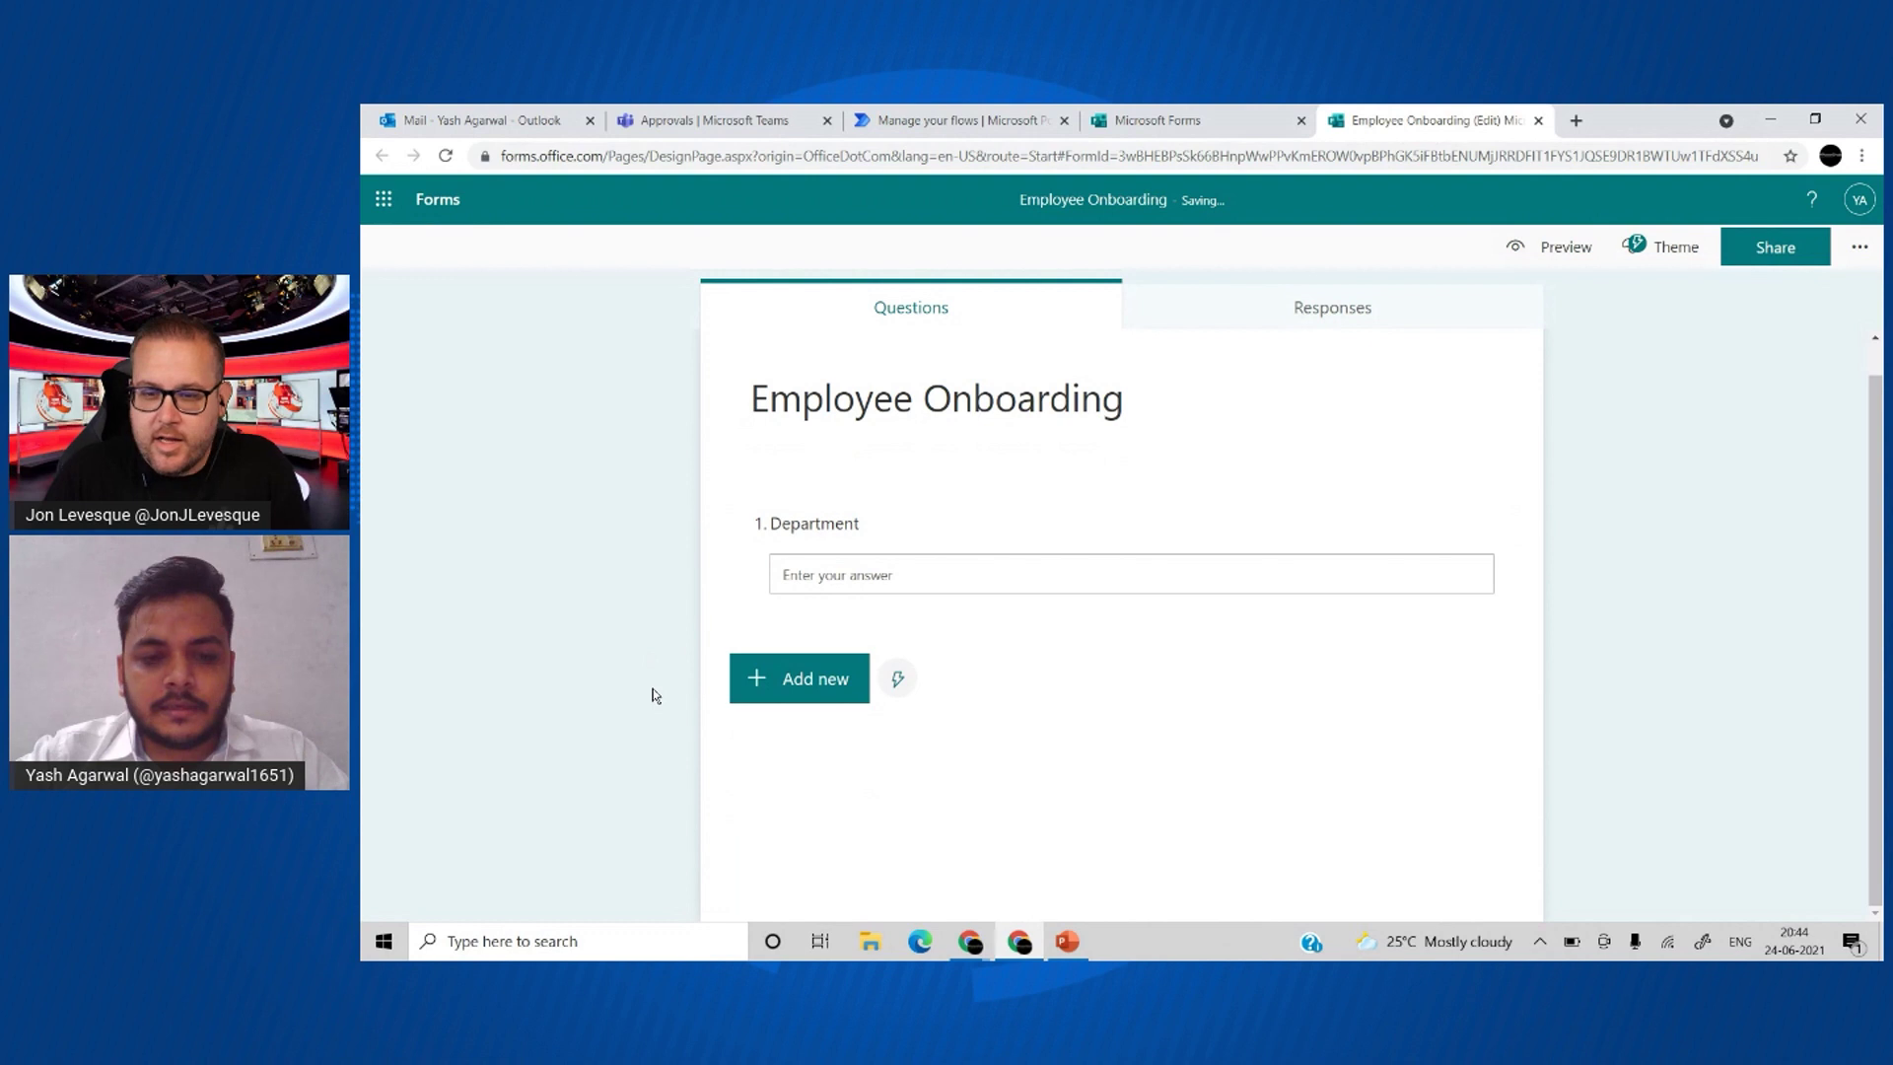
Mark the Department question as required.
scroll(902, 574, "up", 1)
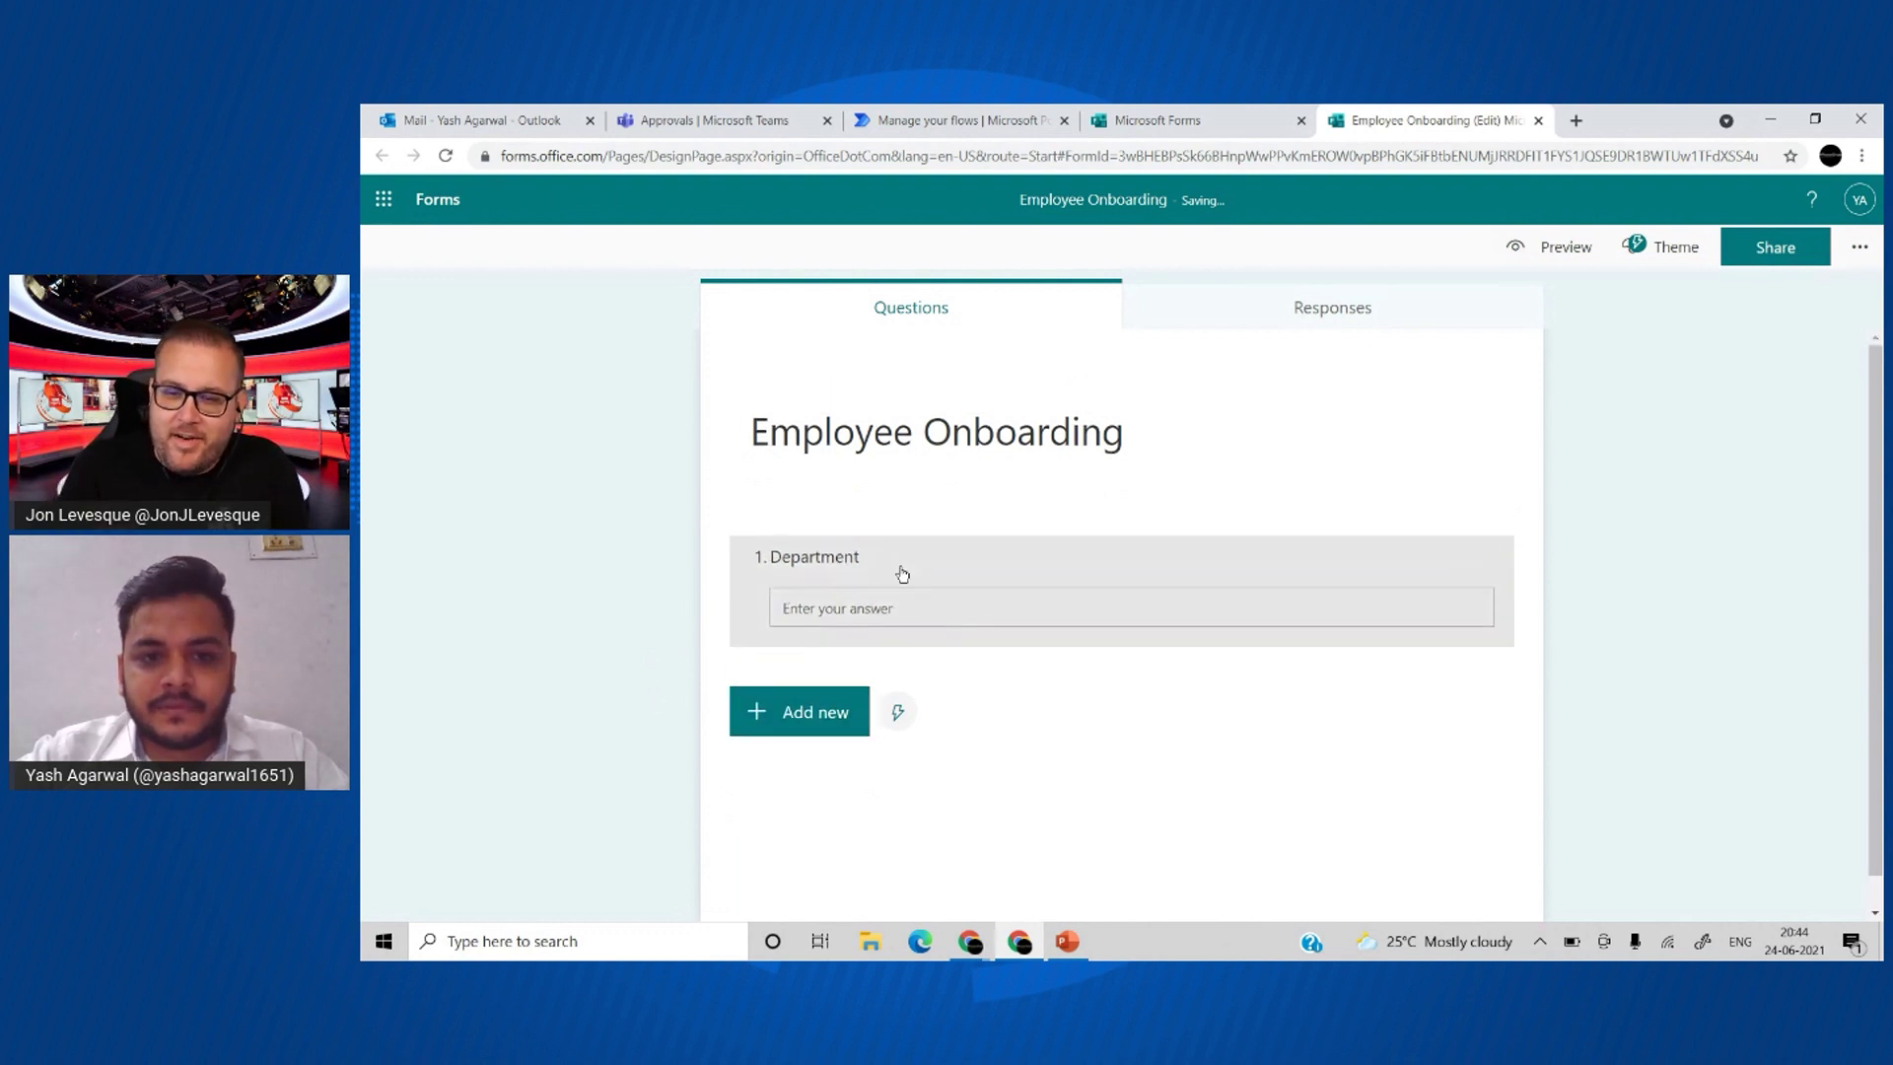
left_click(902, 574)
left_click(1338, 735)
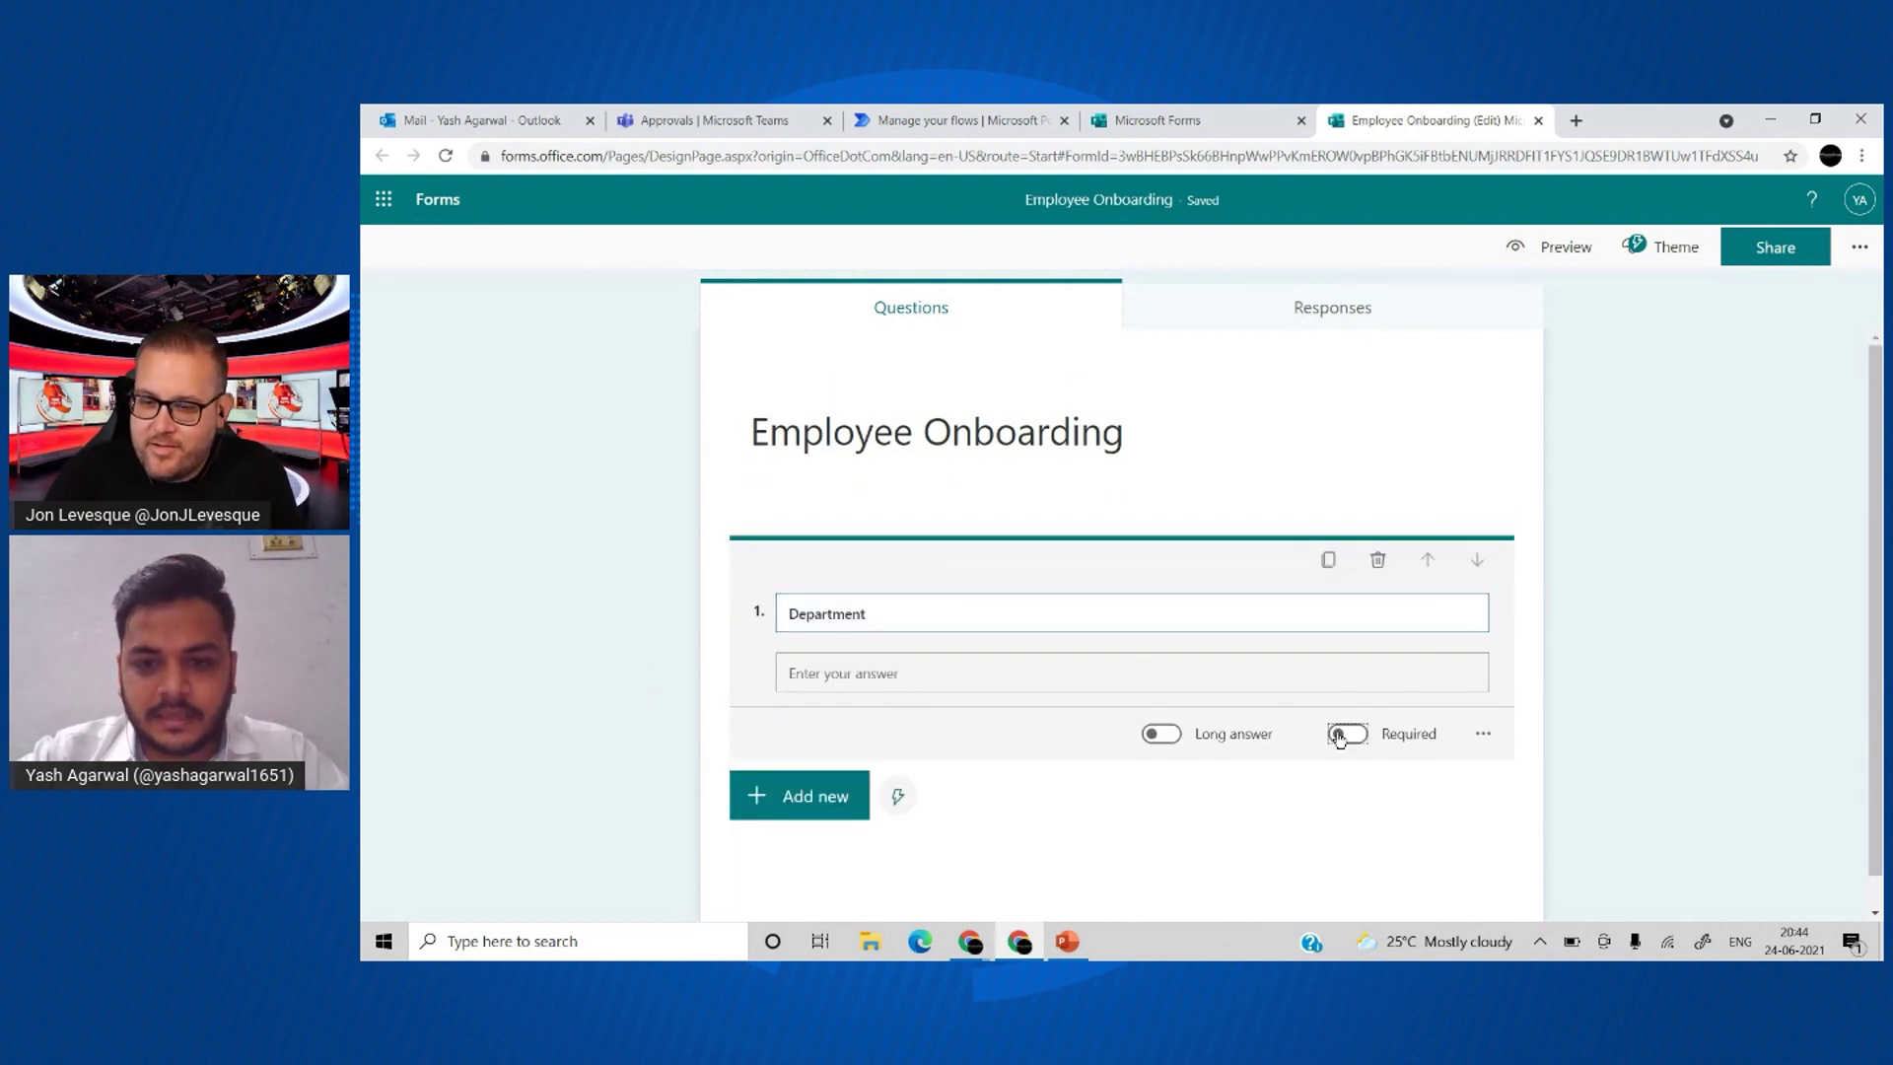
left_click(636, 795)
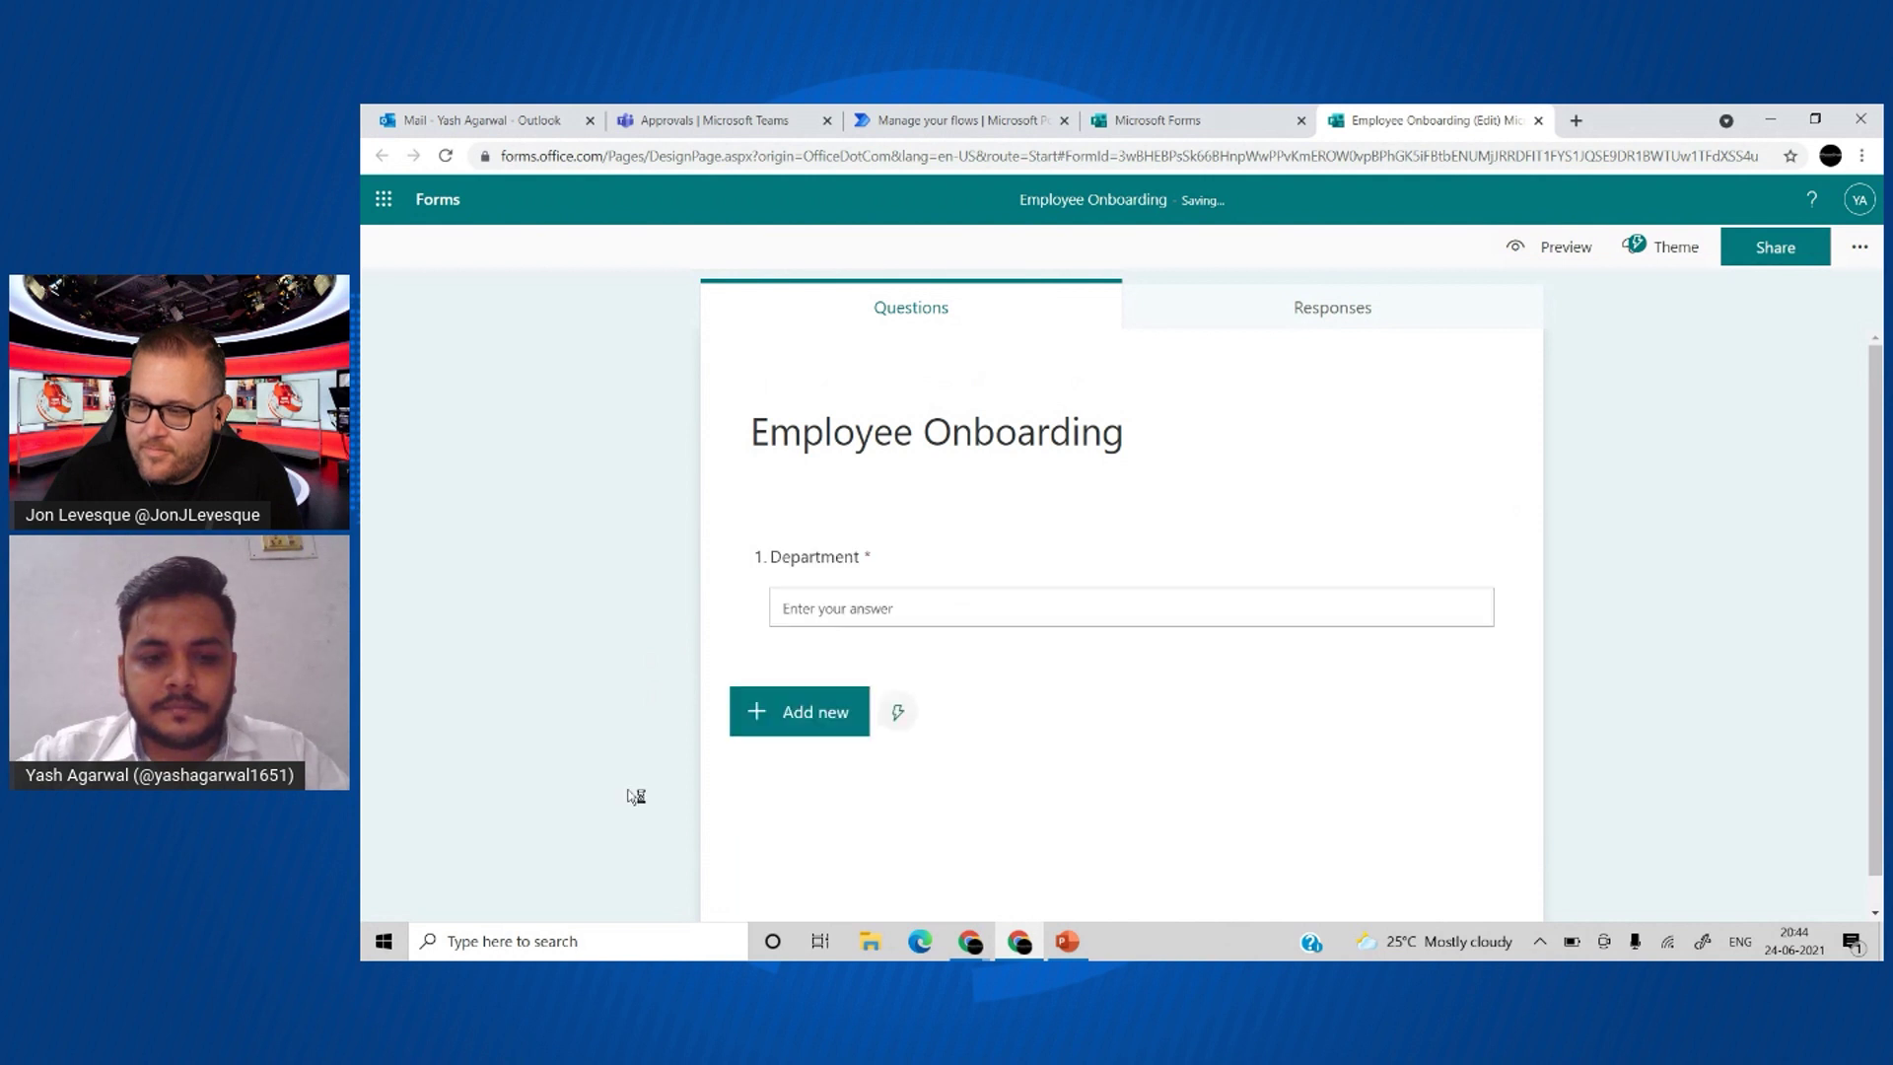
left_click(807, 720)
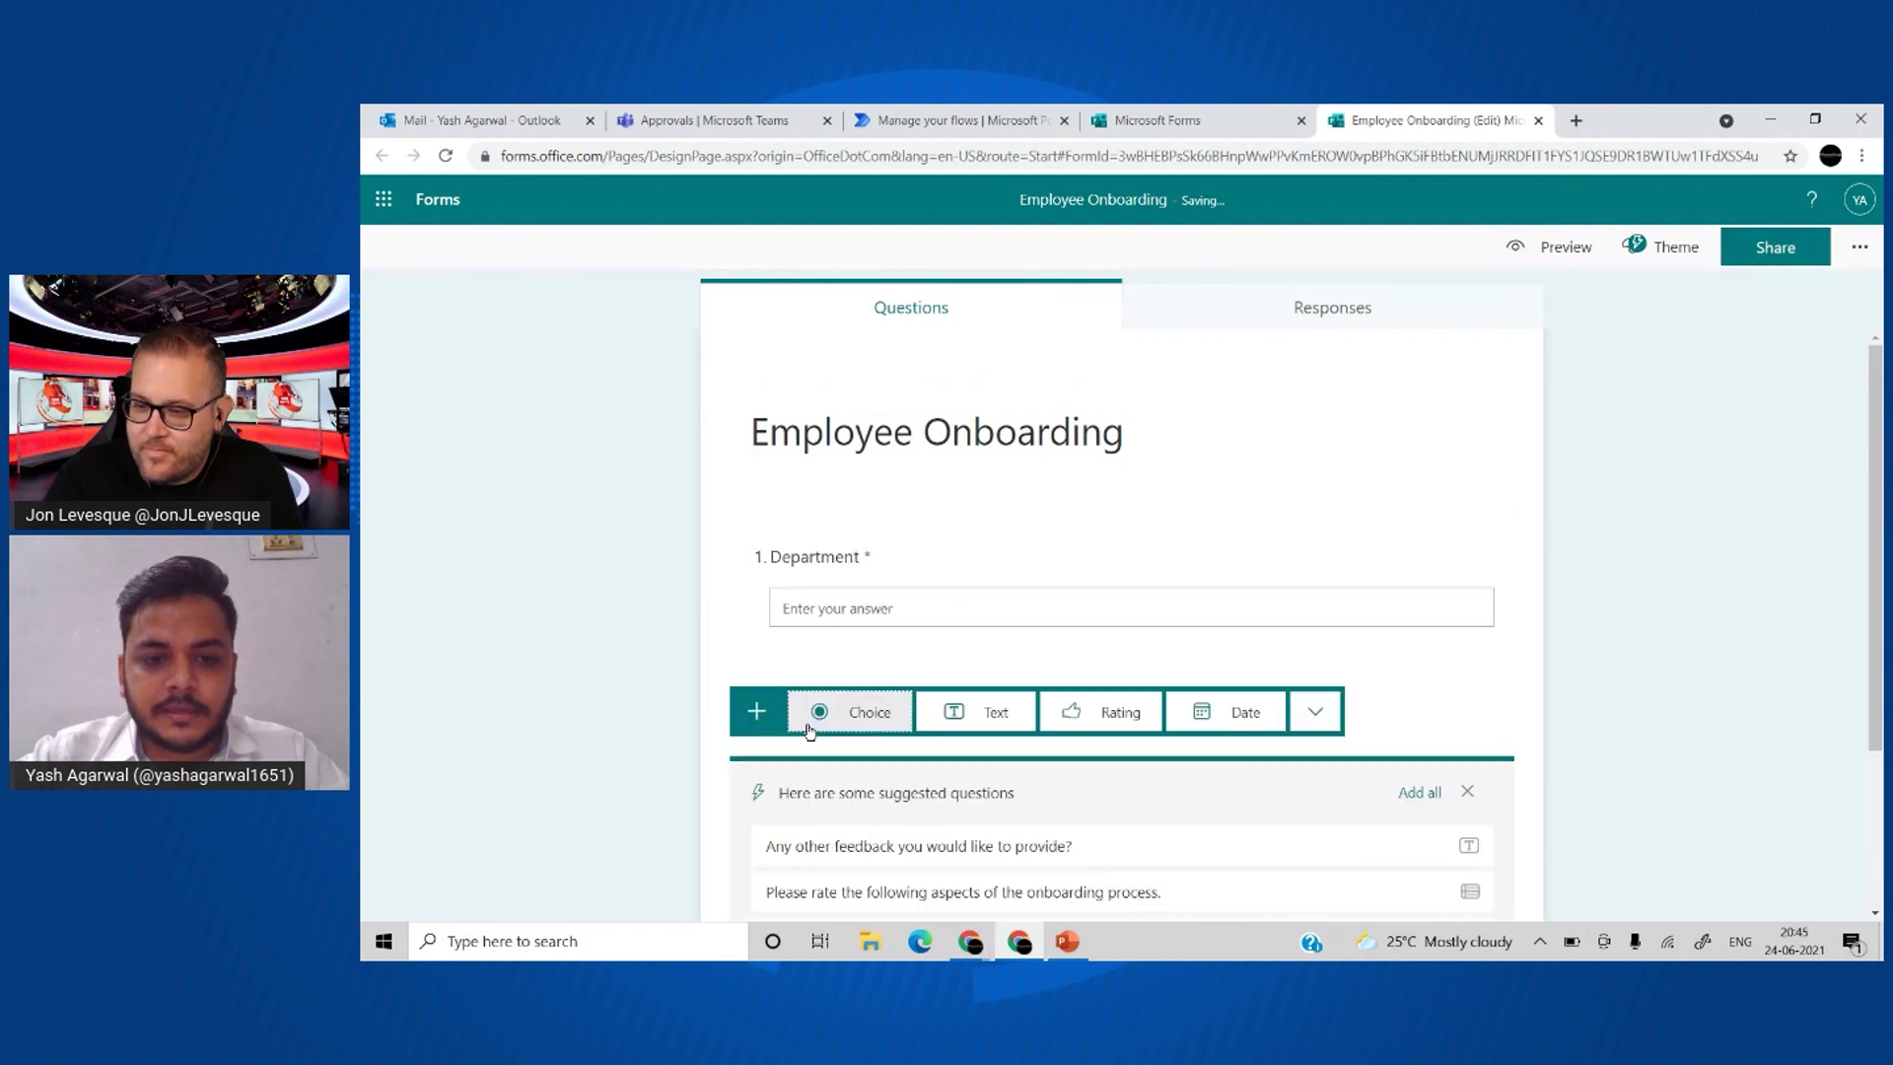
Add a date question titled 'Date of Joining'.
scroll(1181, 612, "up", 3)
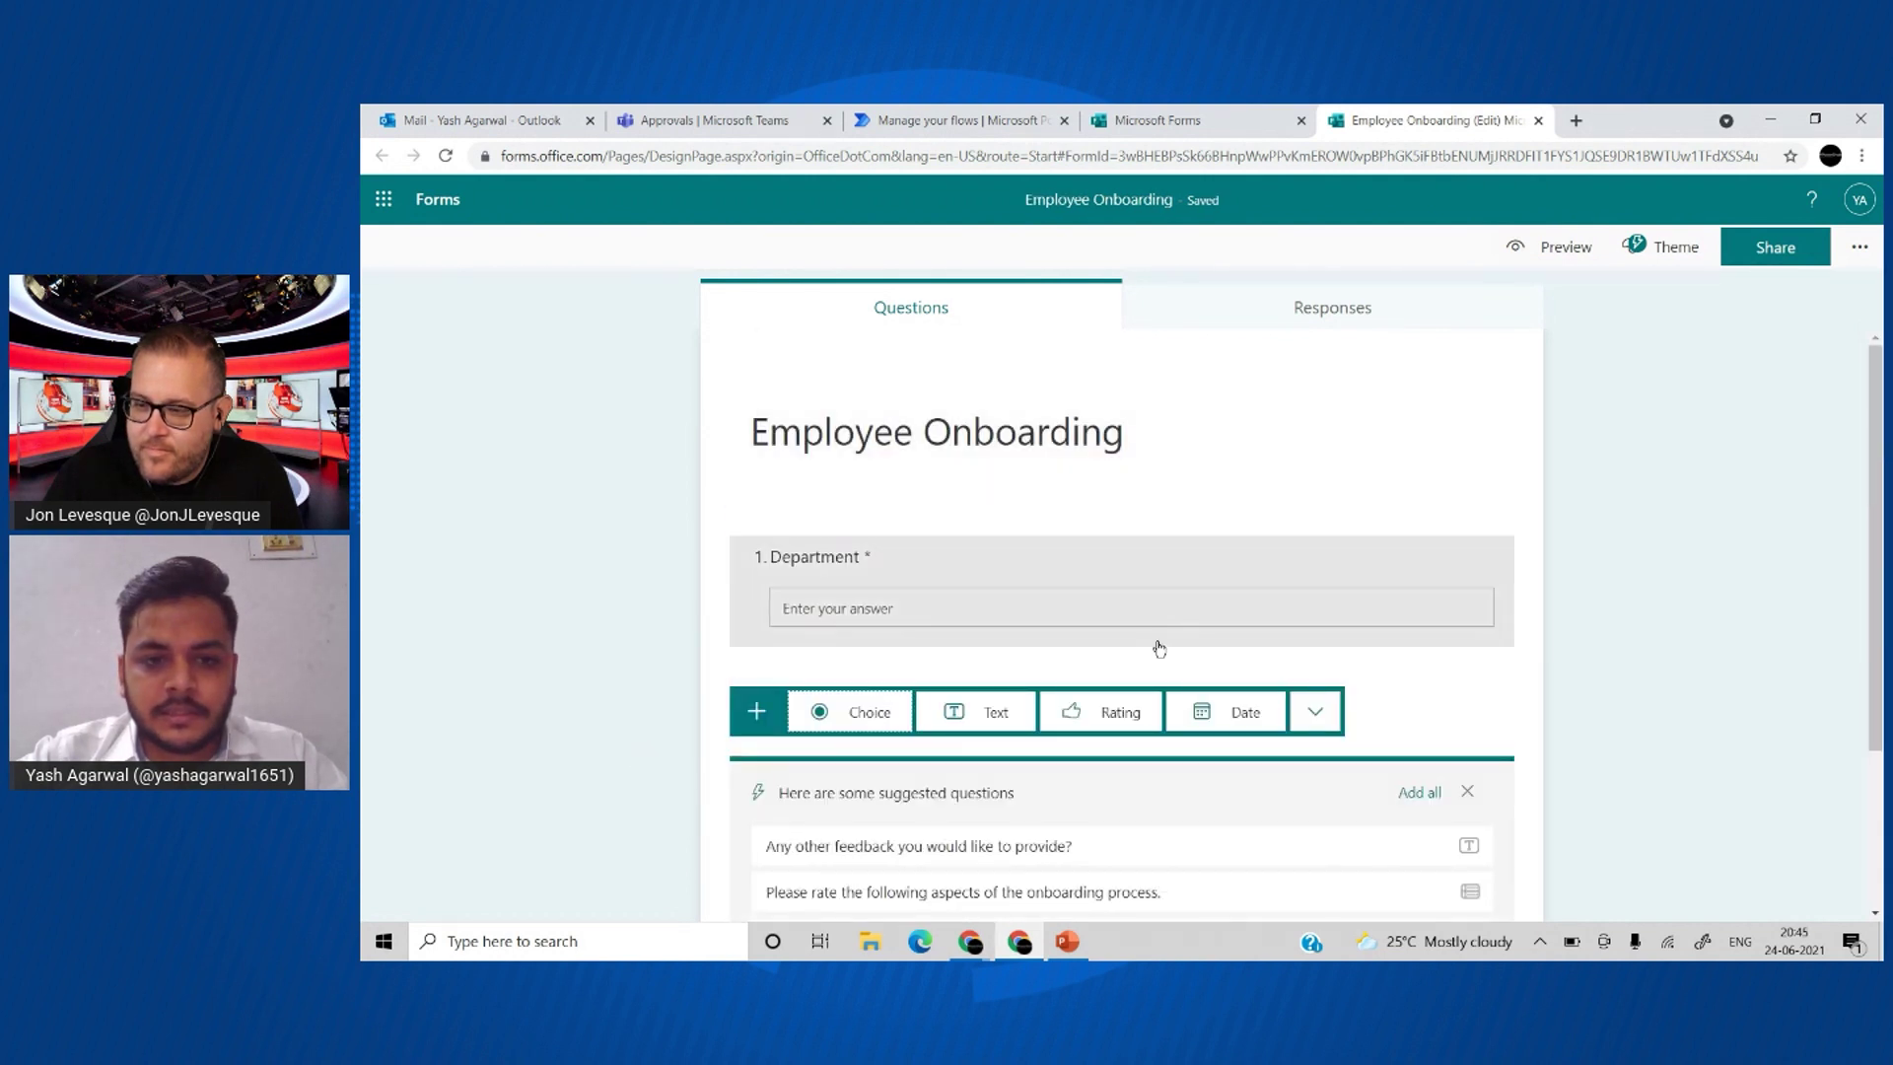
left_click(1214, 712)
type("d")
key("BackSpace")
type("Date of Joining")
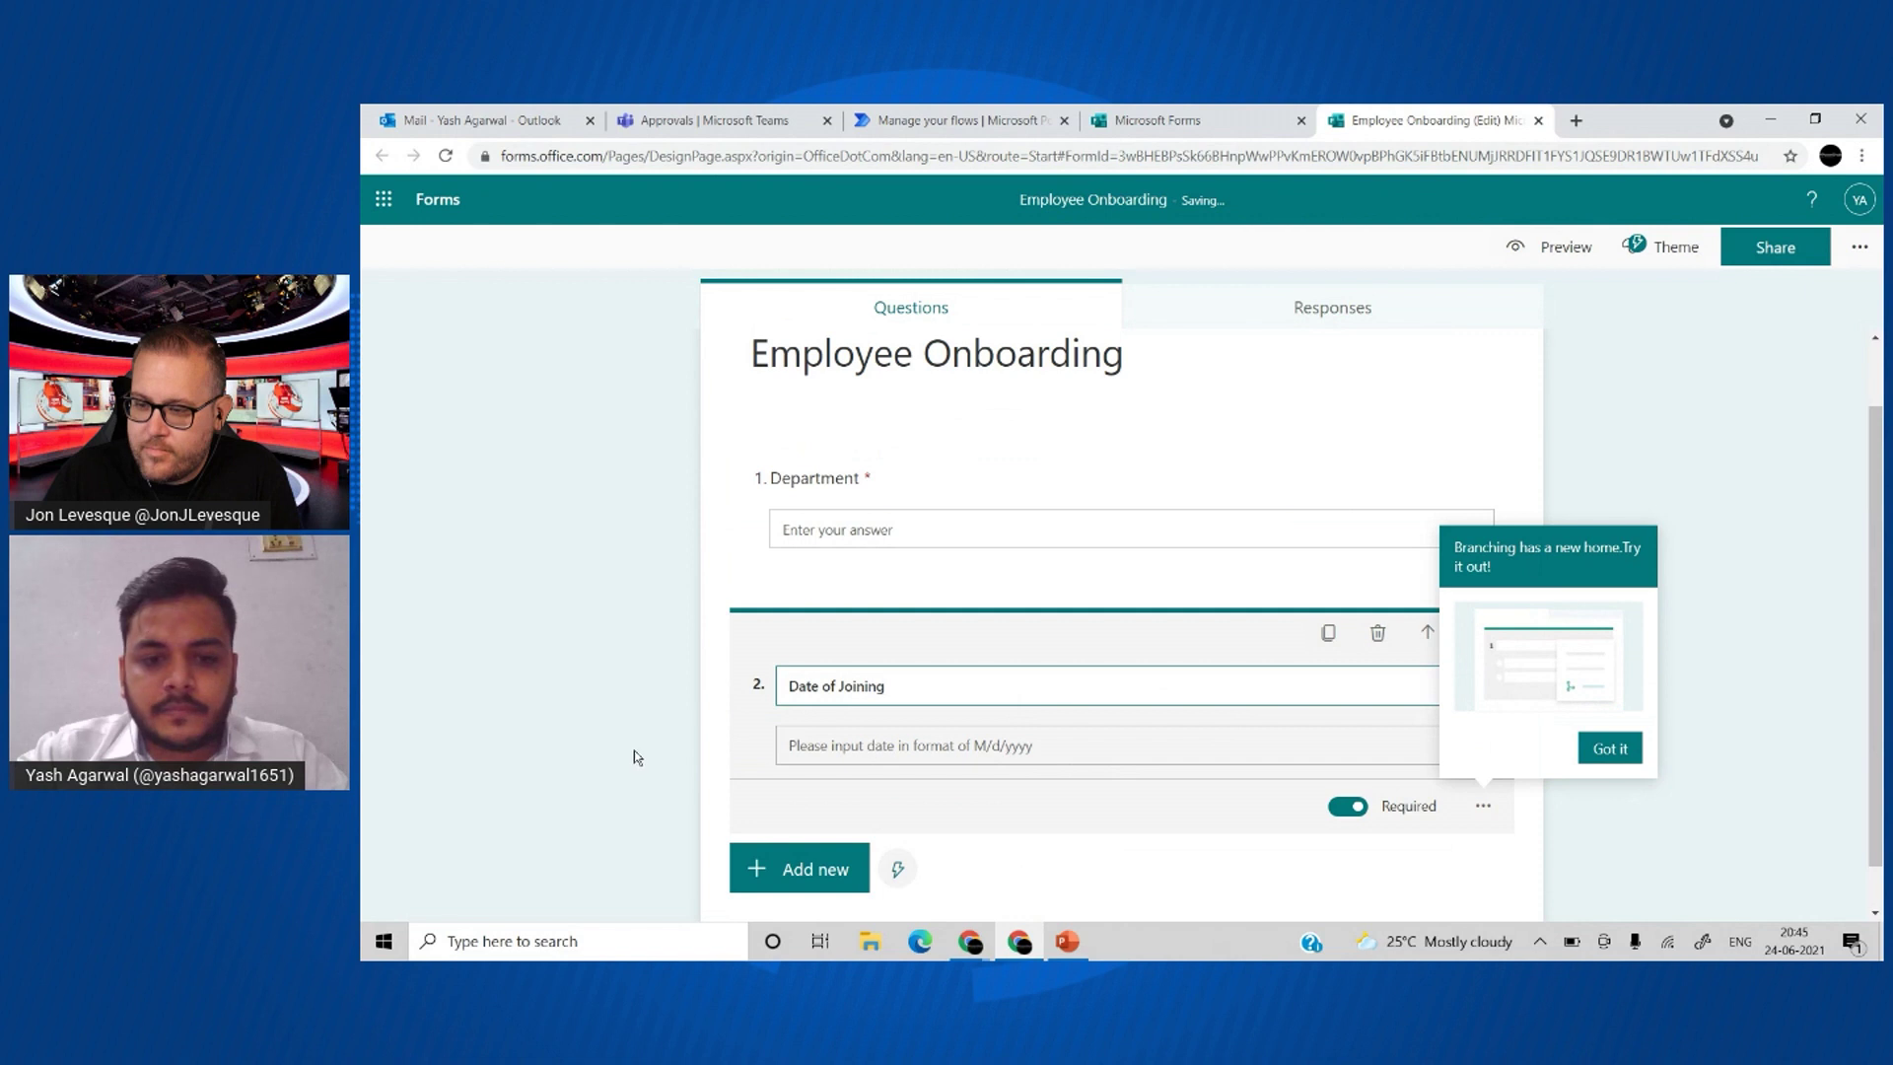
left_click(631, 757)
Begin a File upload question from the extra question types.
left_click(802, 838)
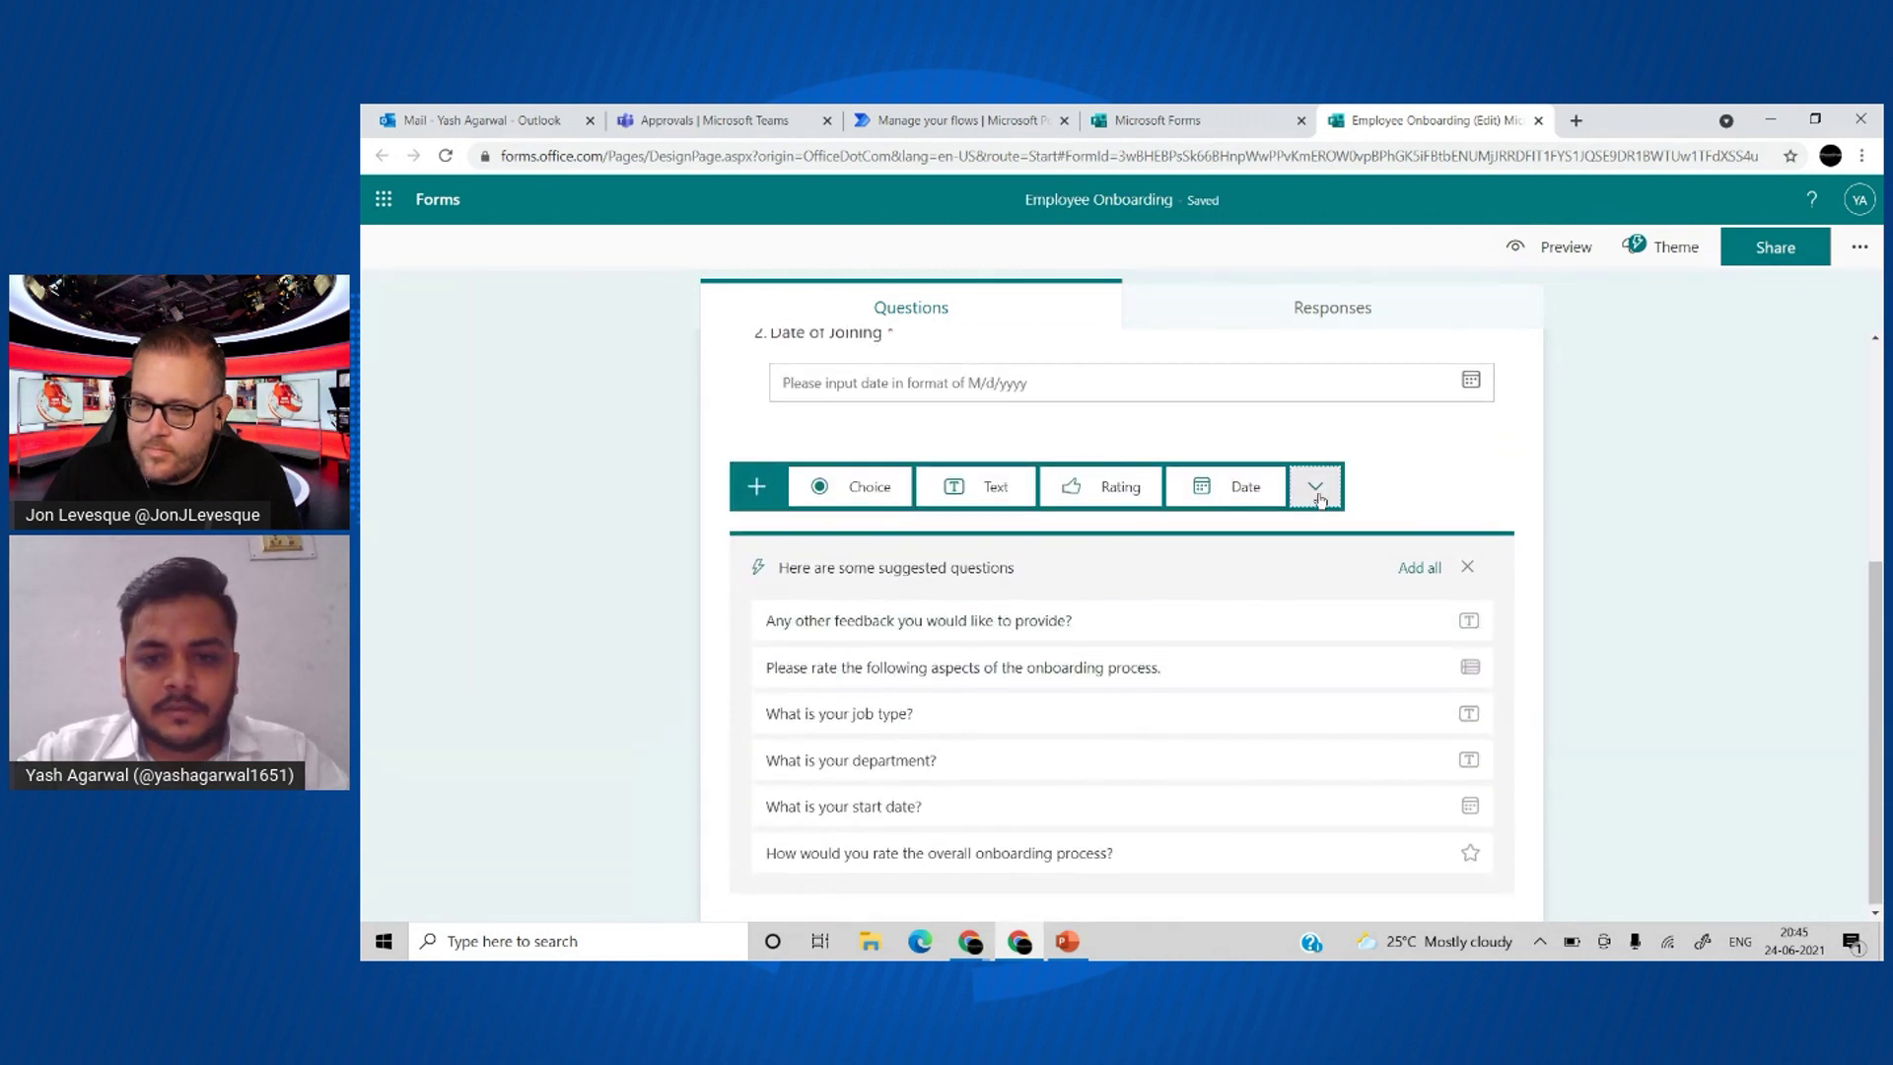
left_click(1314, 485)
left_click(1425, 608)
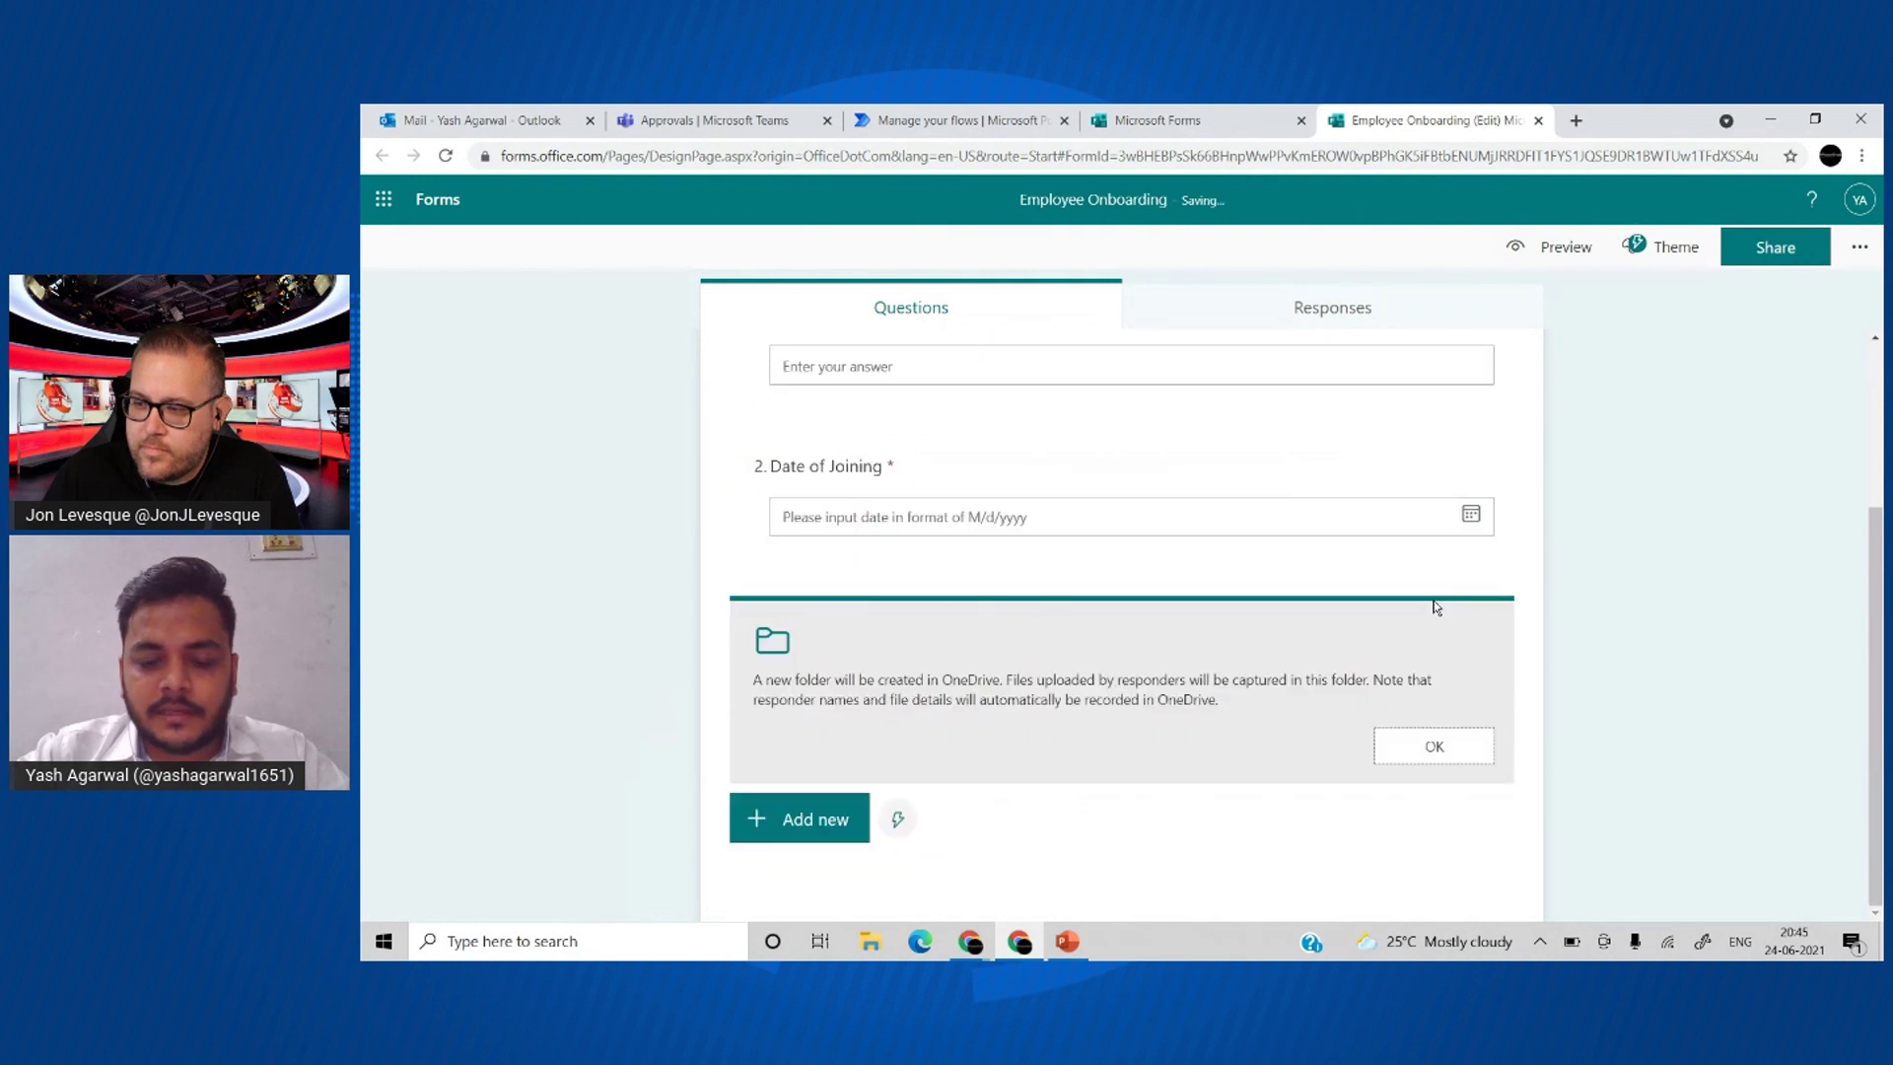
Title the file upload question 'Attachments' and allow up to 3 files.
left_click(1436, 748)
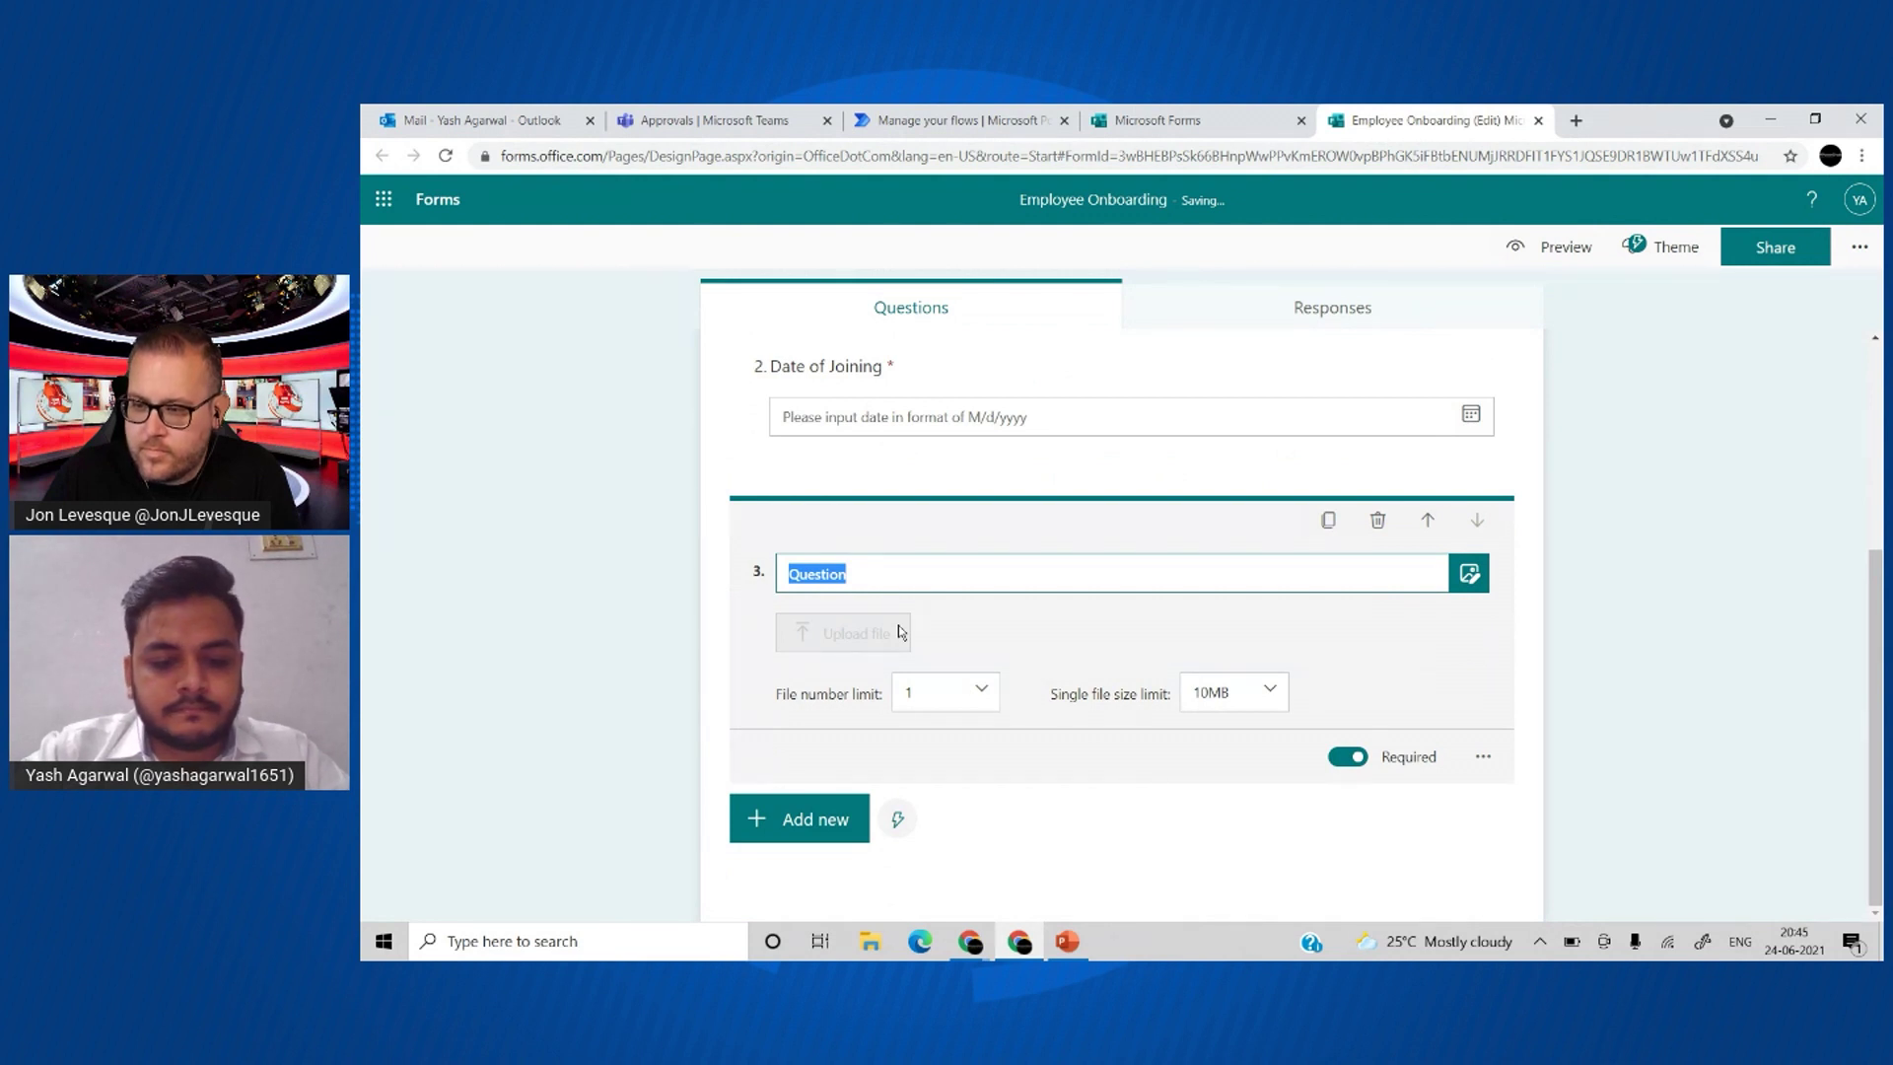
type("At")
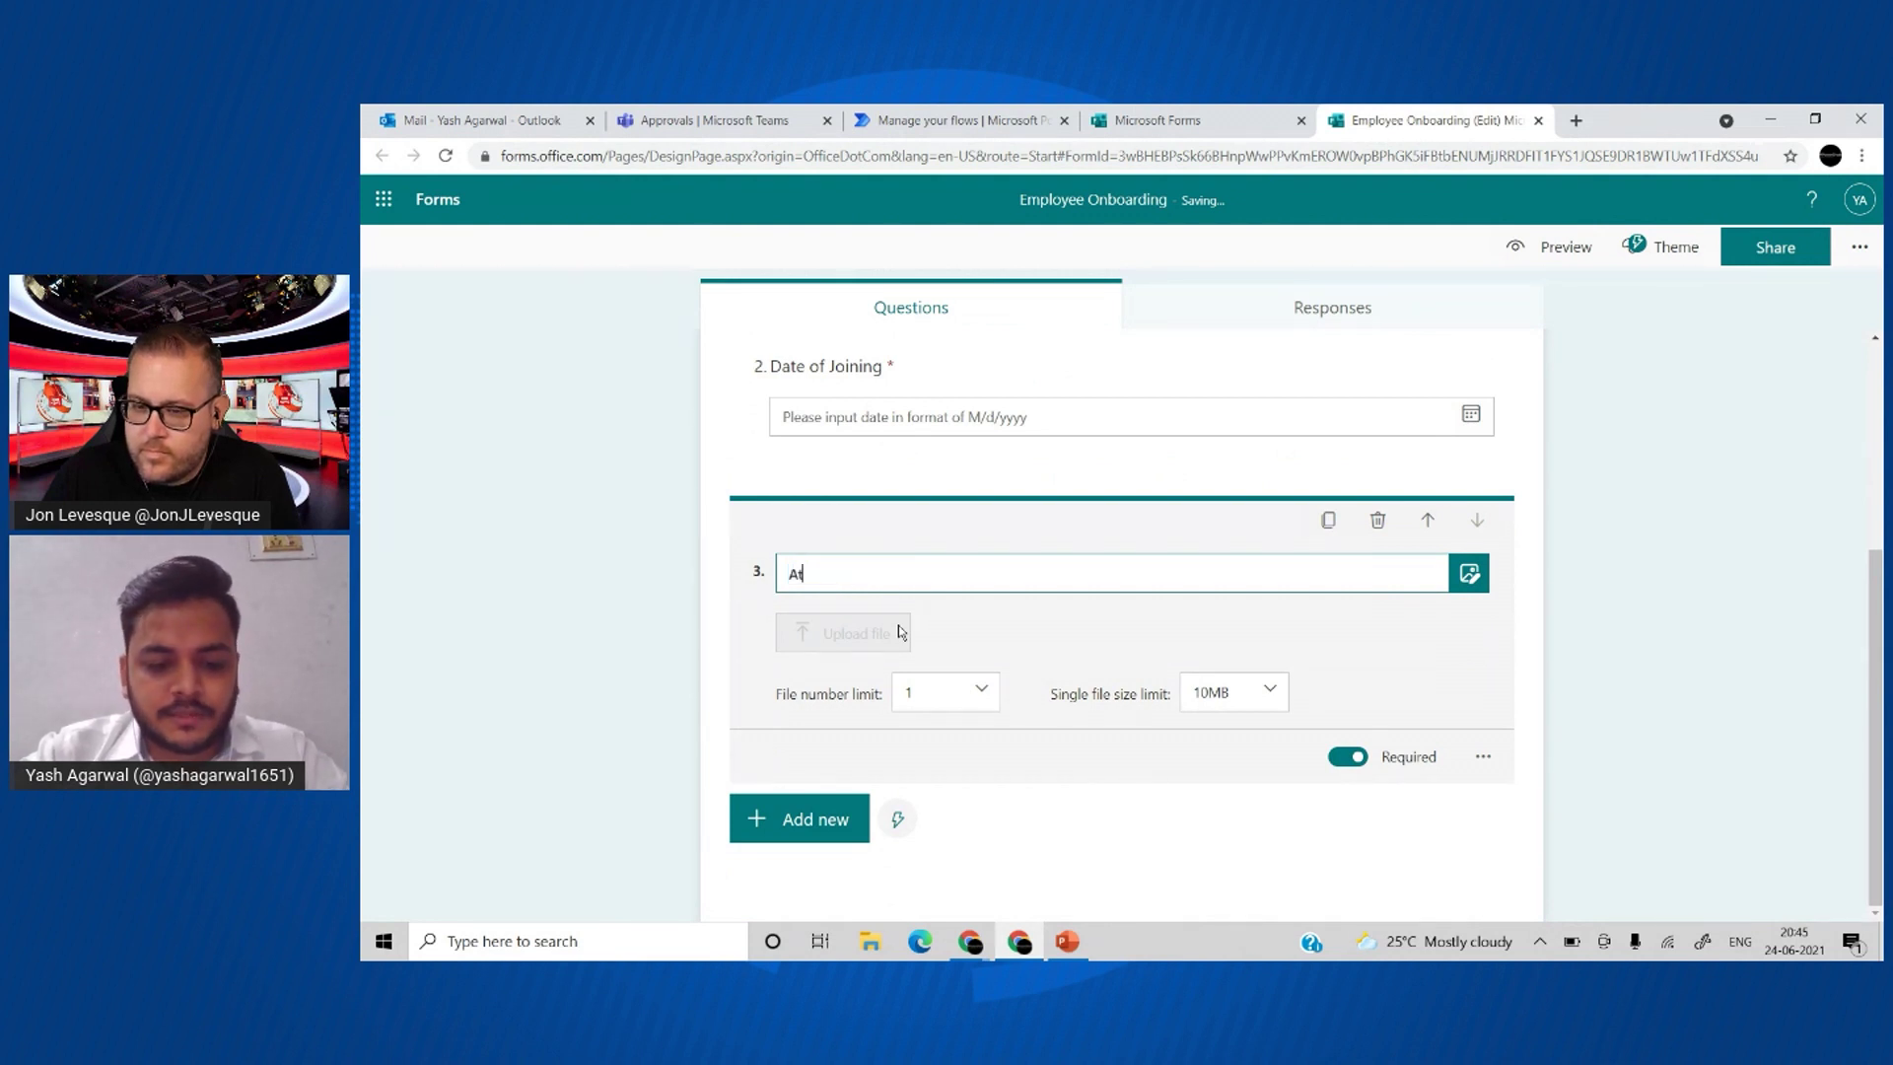
type("tachments")
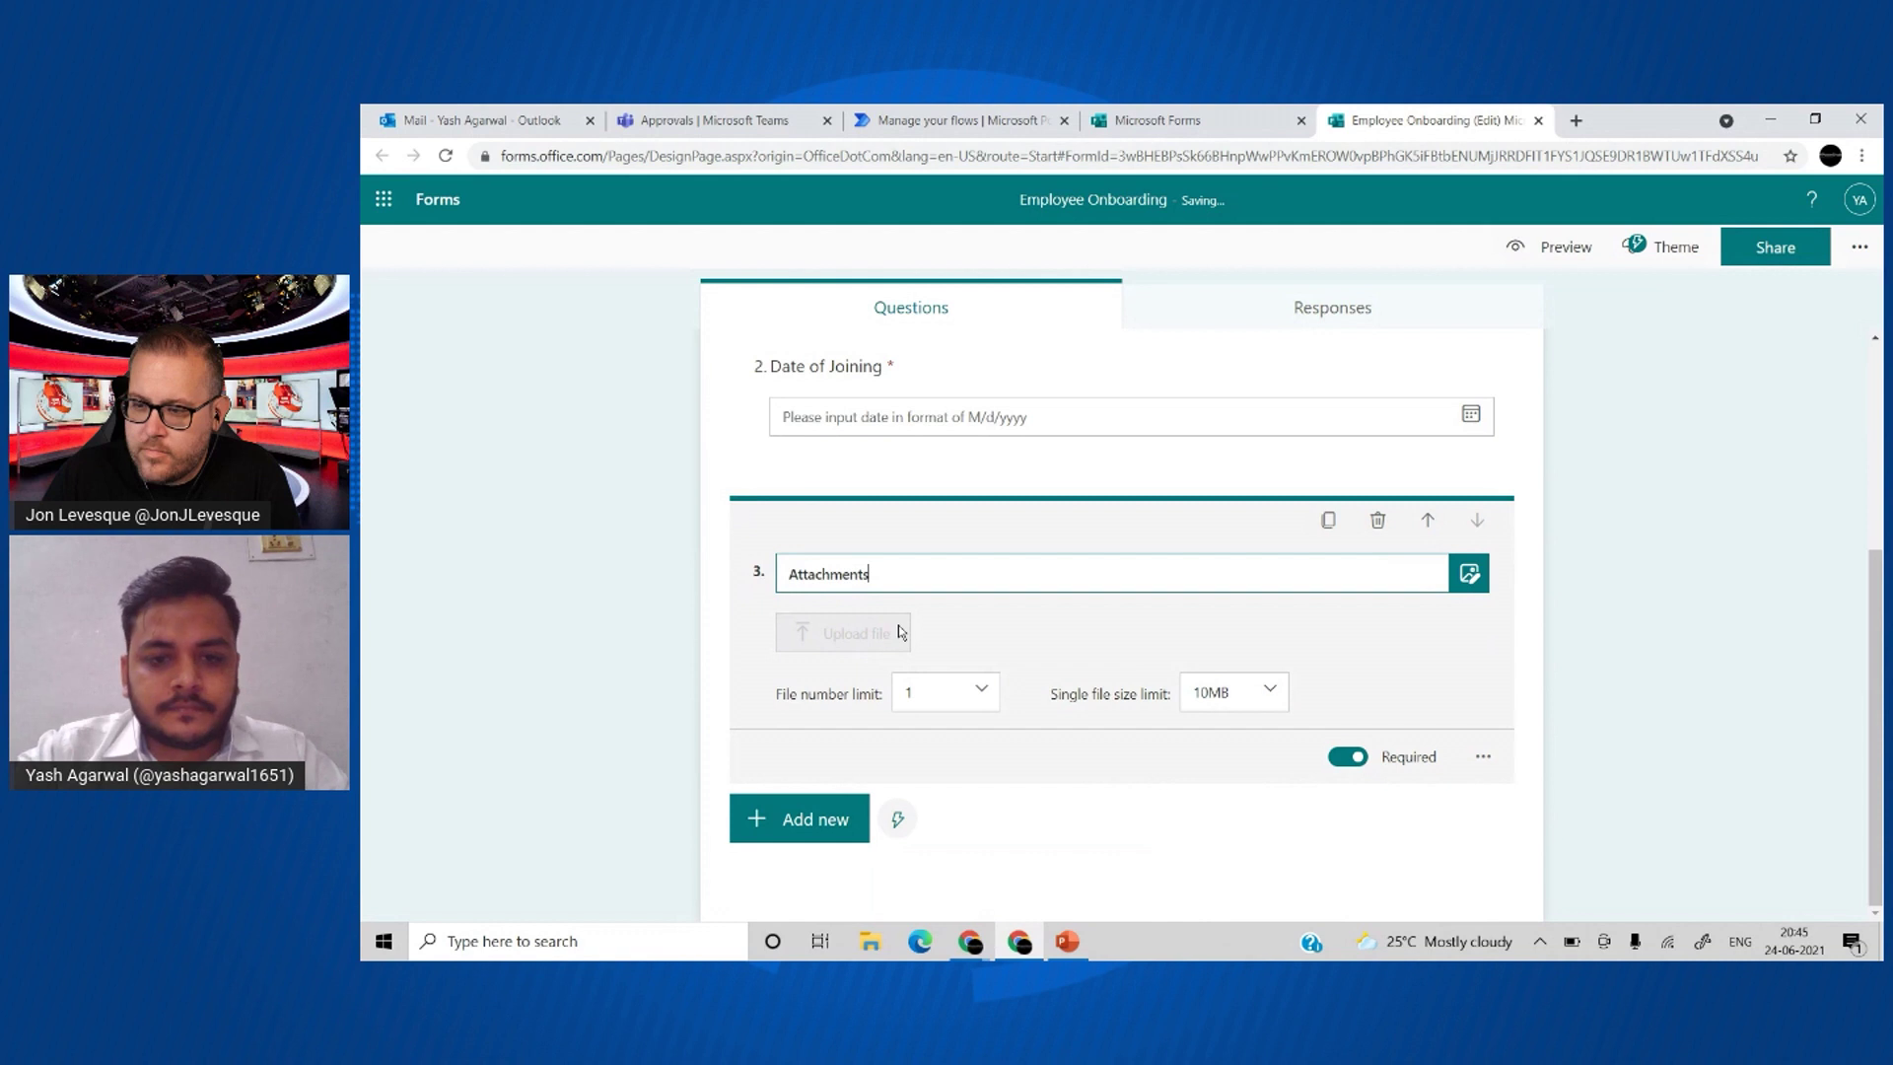
left_click(986, 695)
left_click(971, 806)
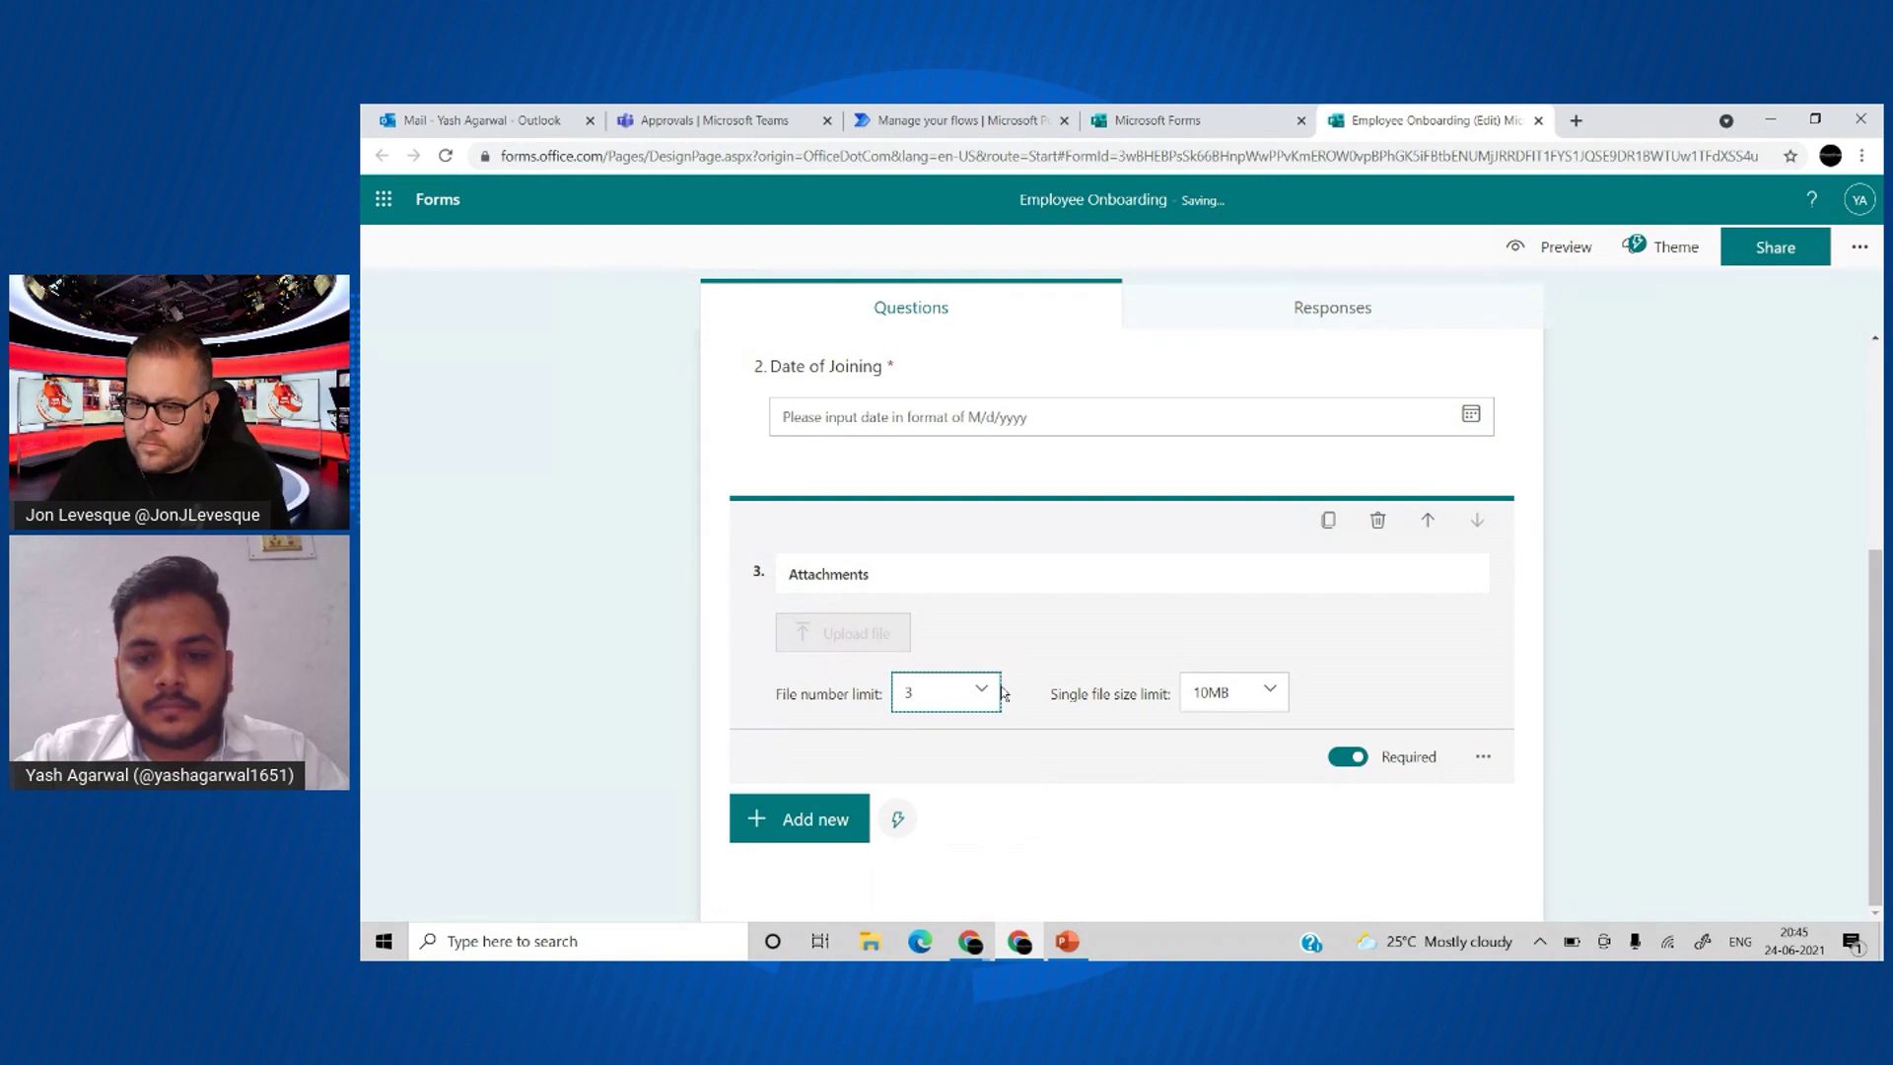
Remove the file-type restriction from the Attachments question.
left_click(1482, 756)
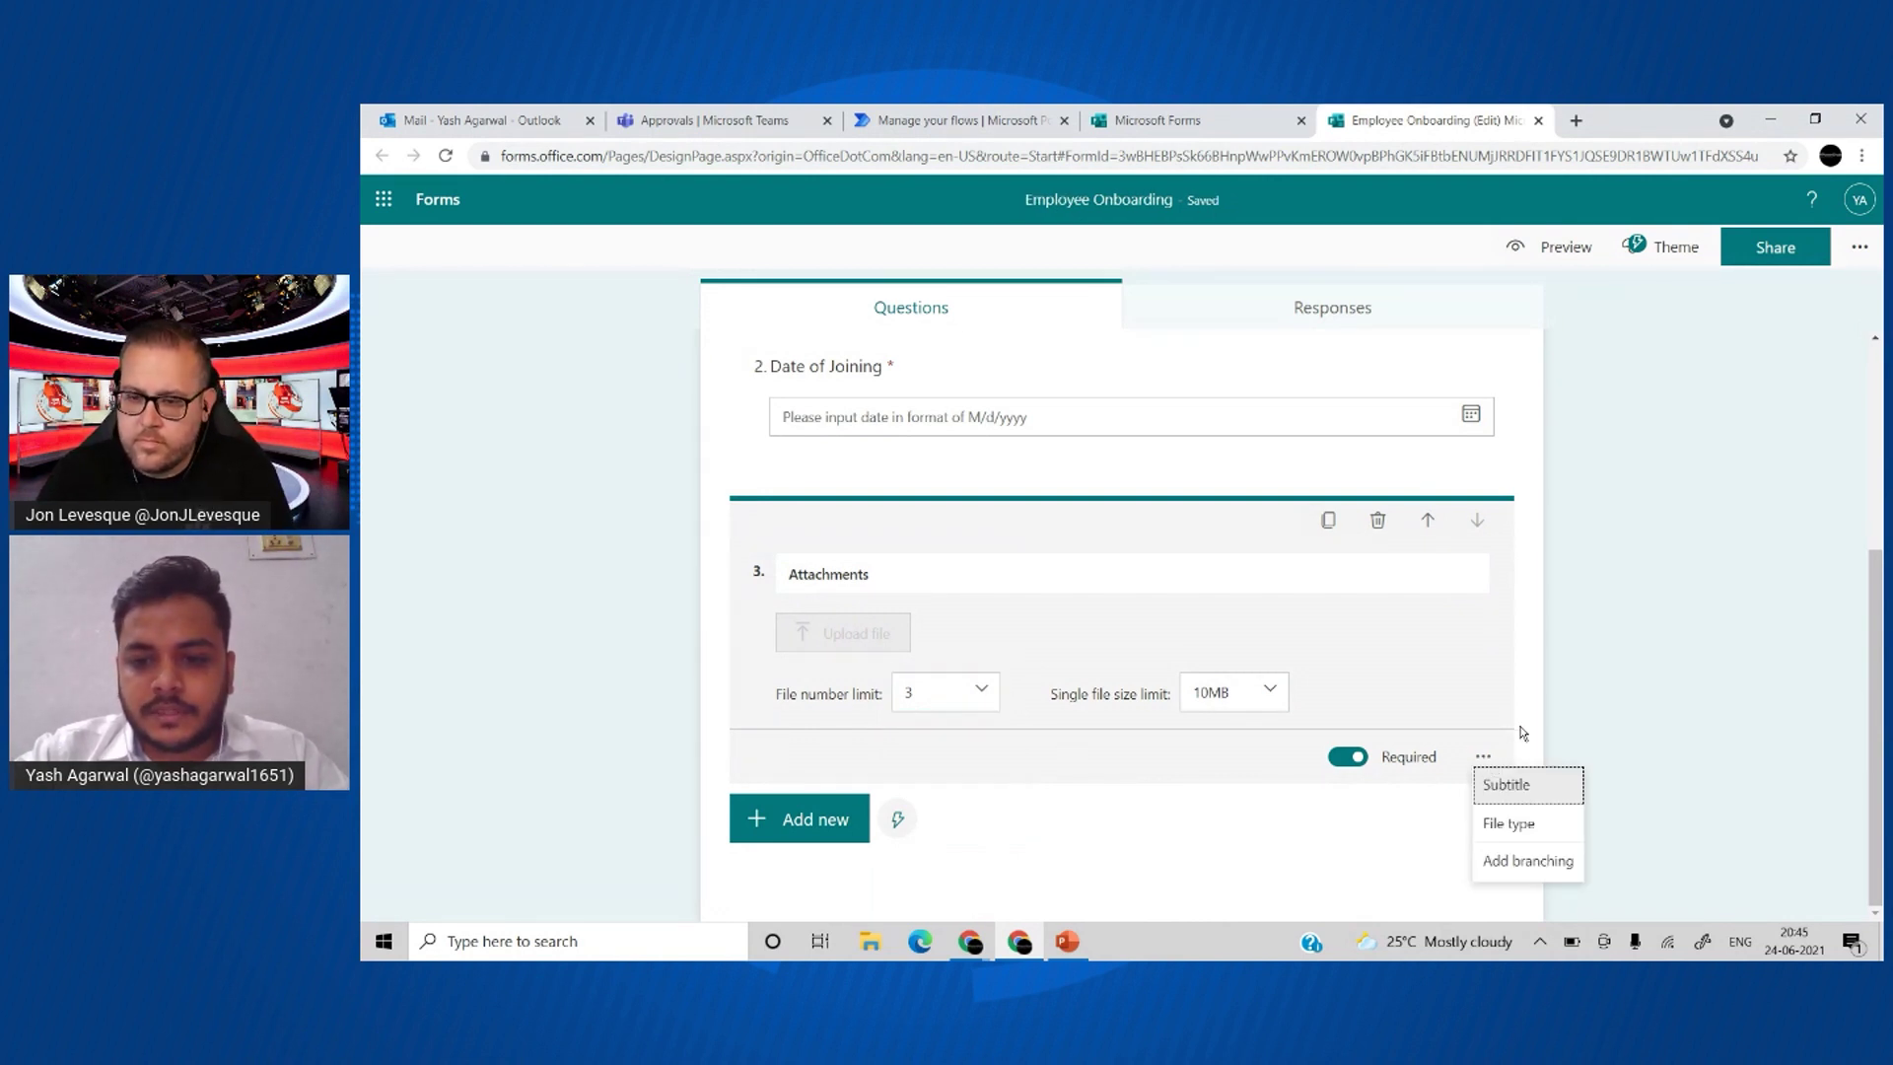
left_click(1538, 821)
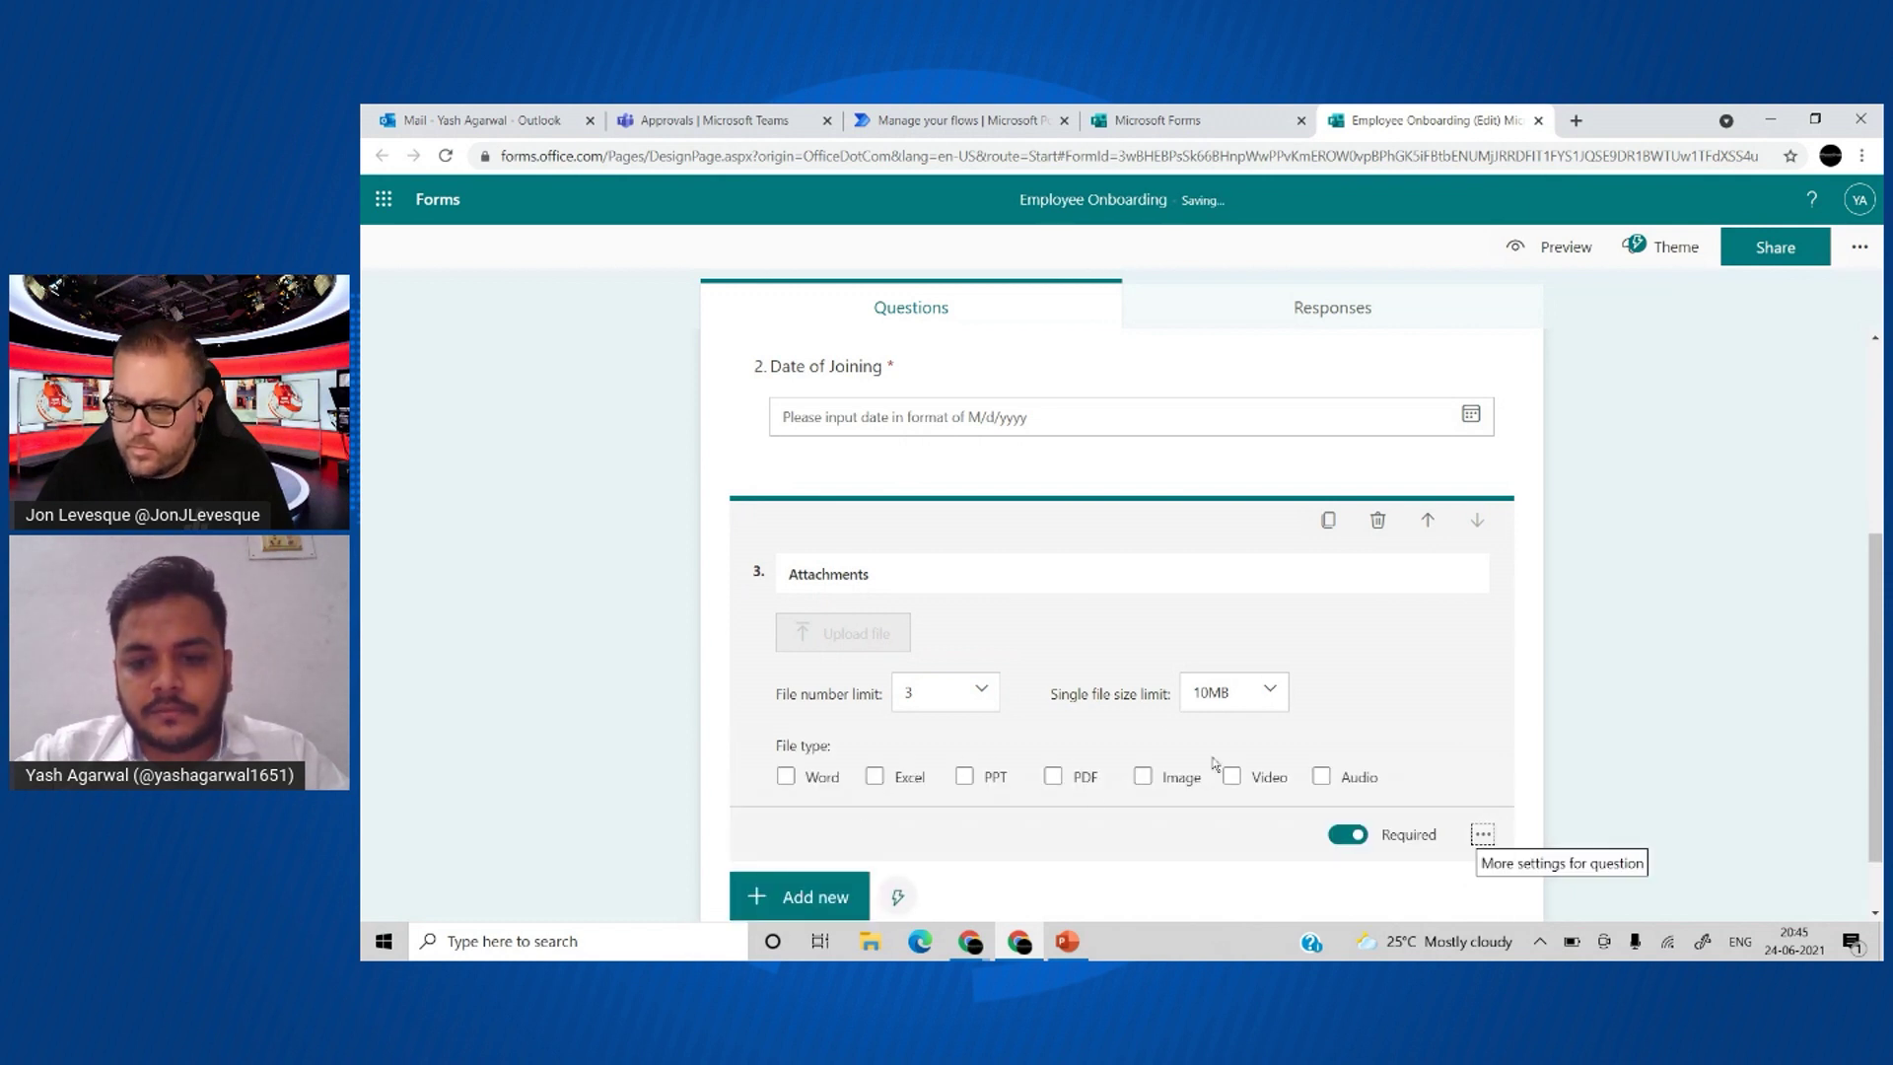
scroll(1327, 774, "down", 1)
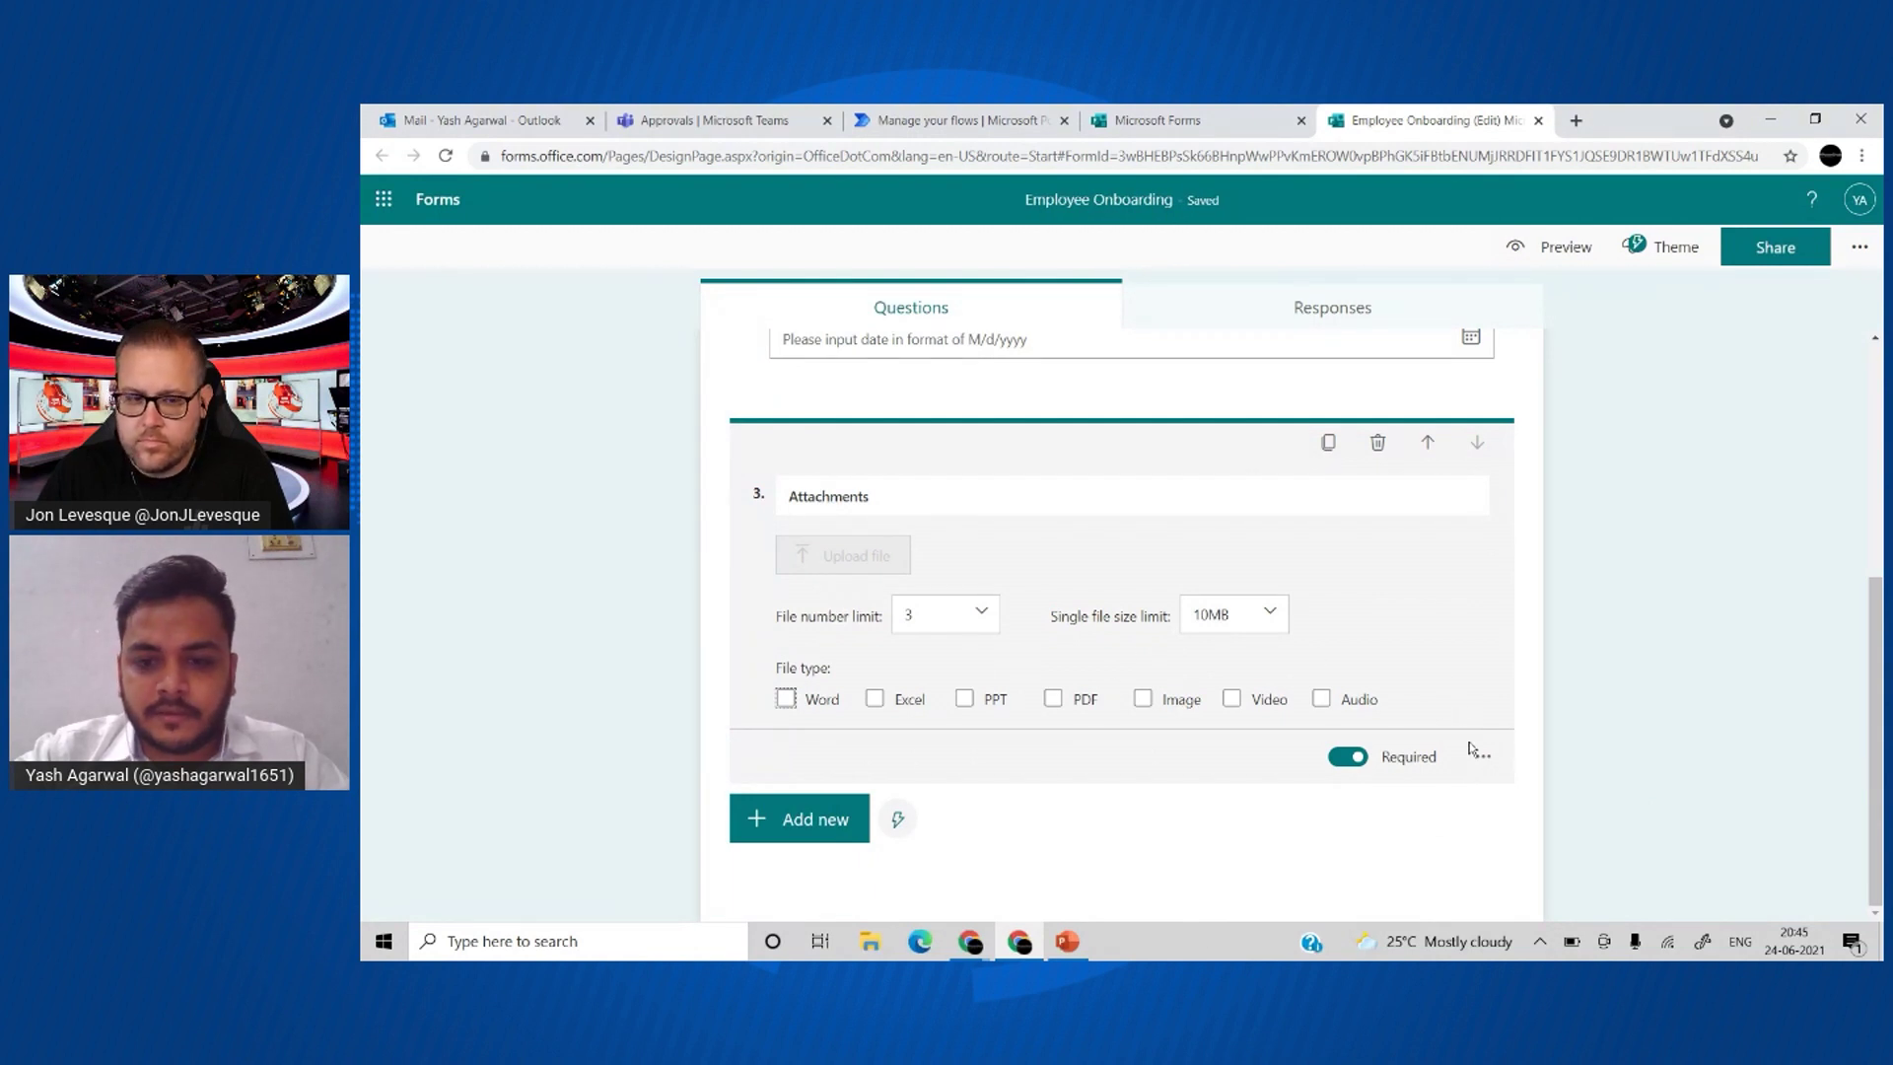
left_click(1483, 756)
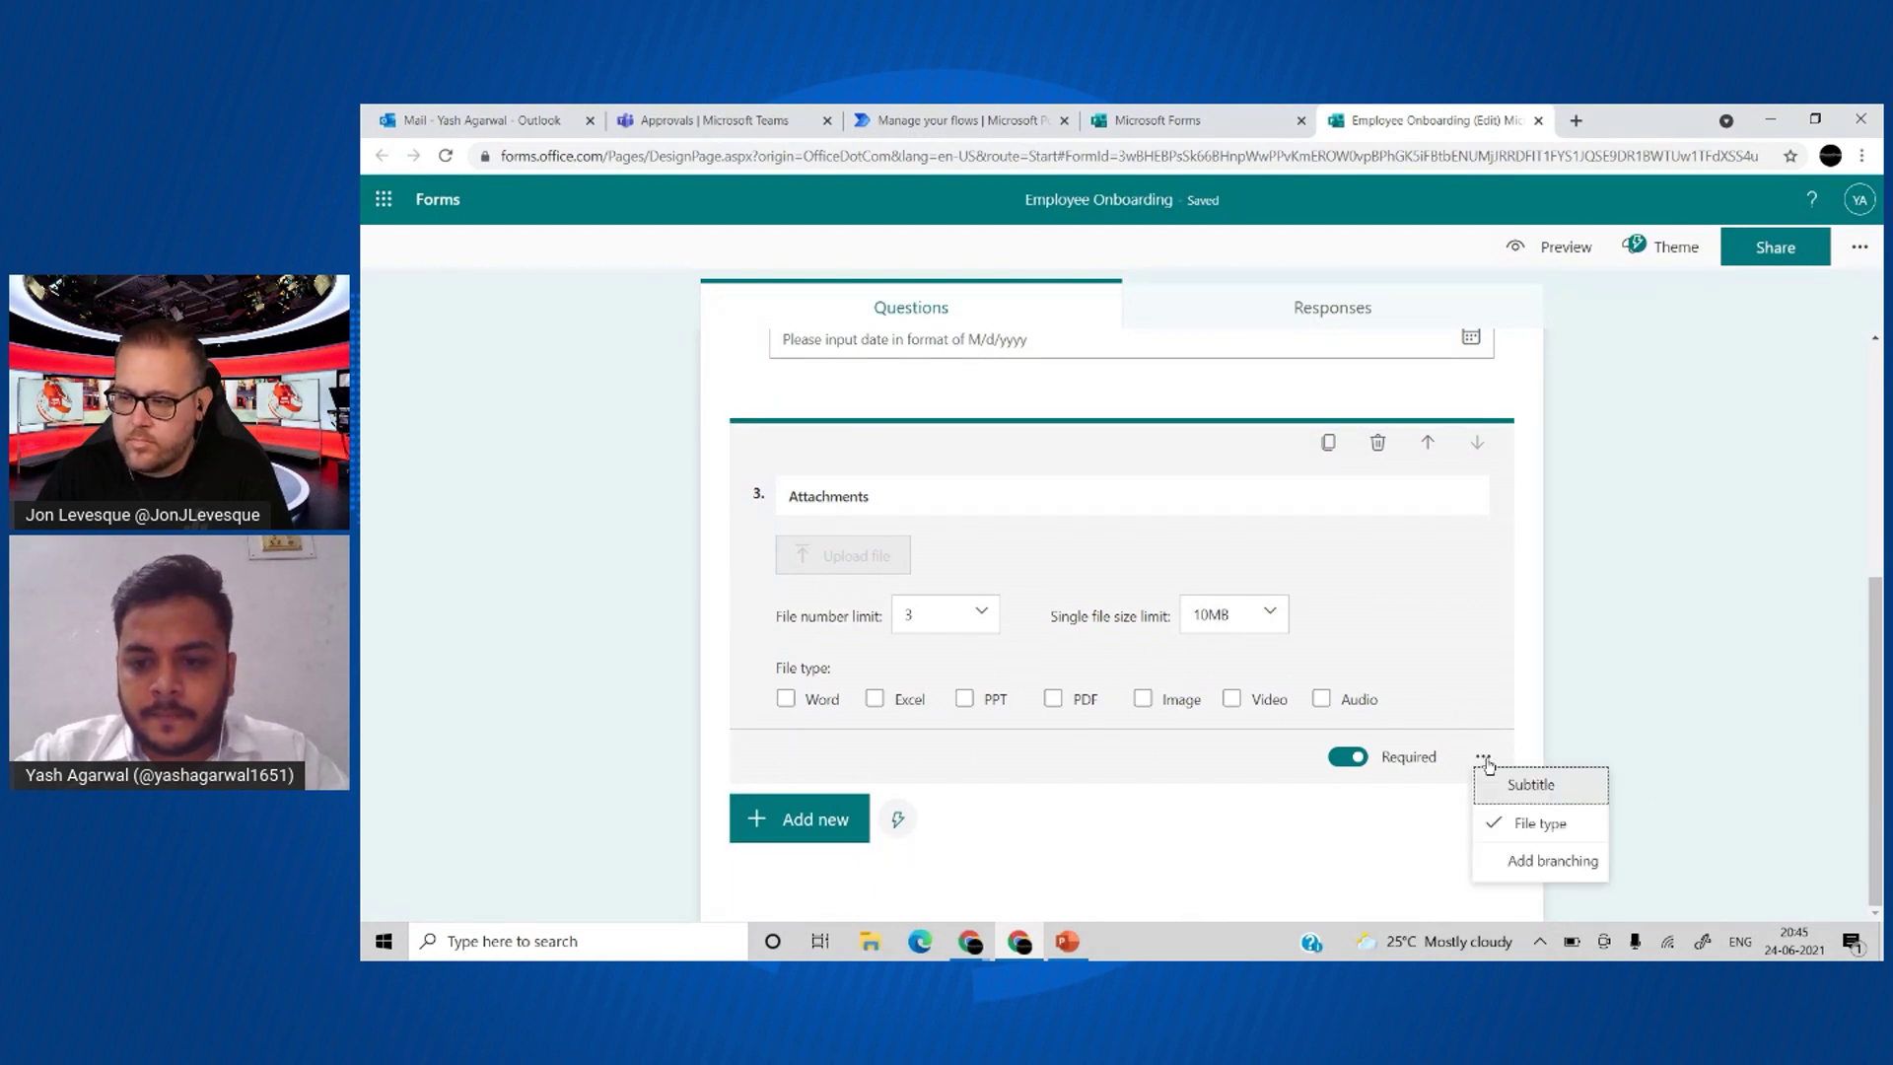
left_click(1534, 823)
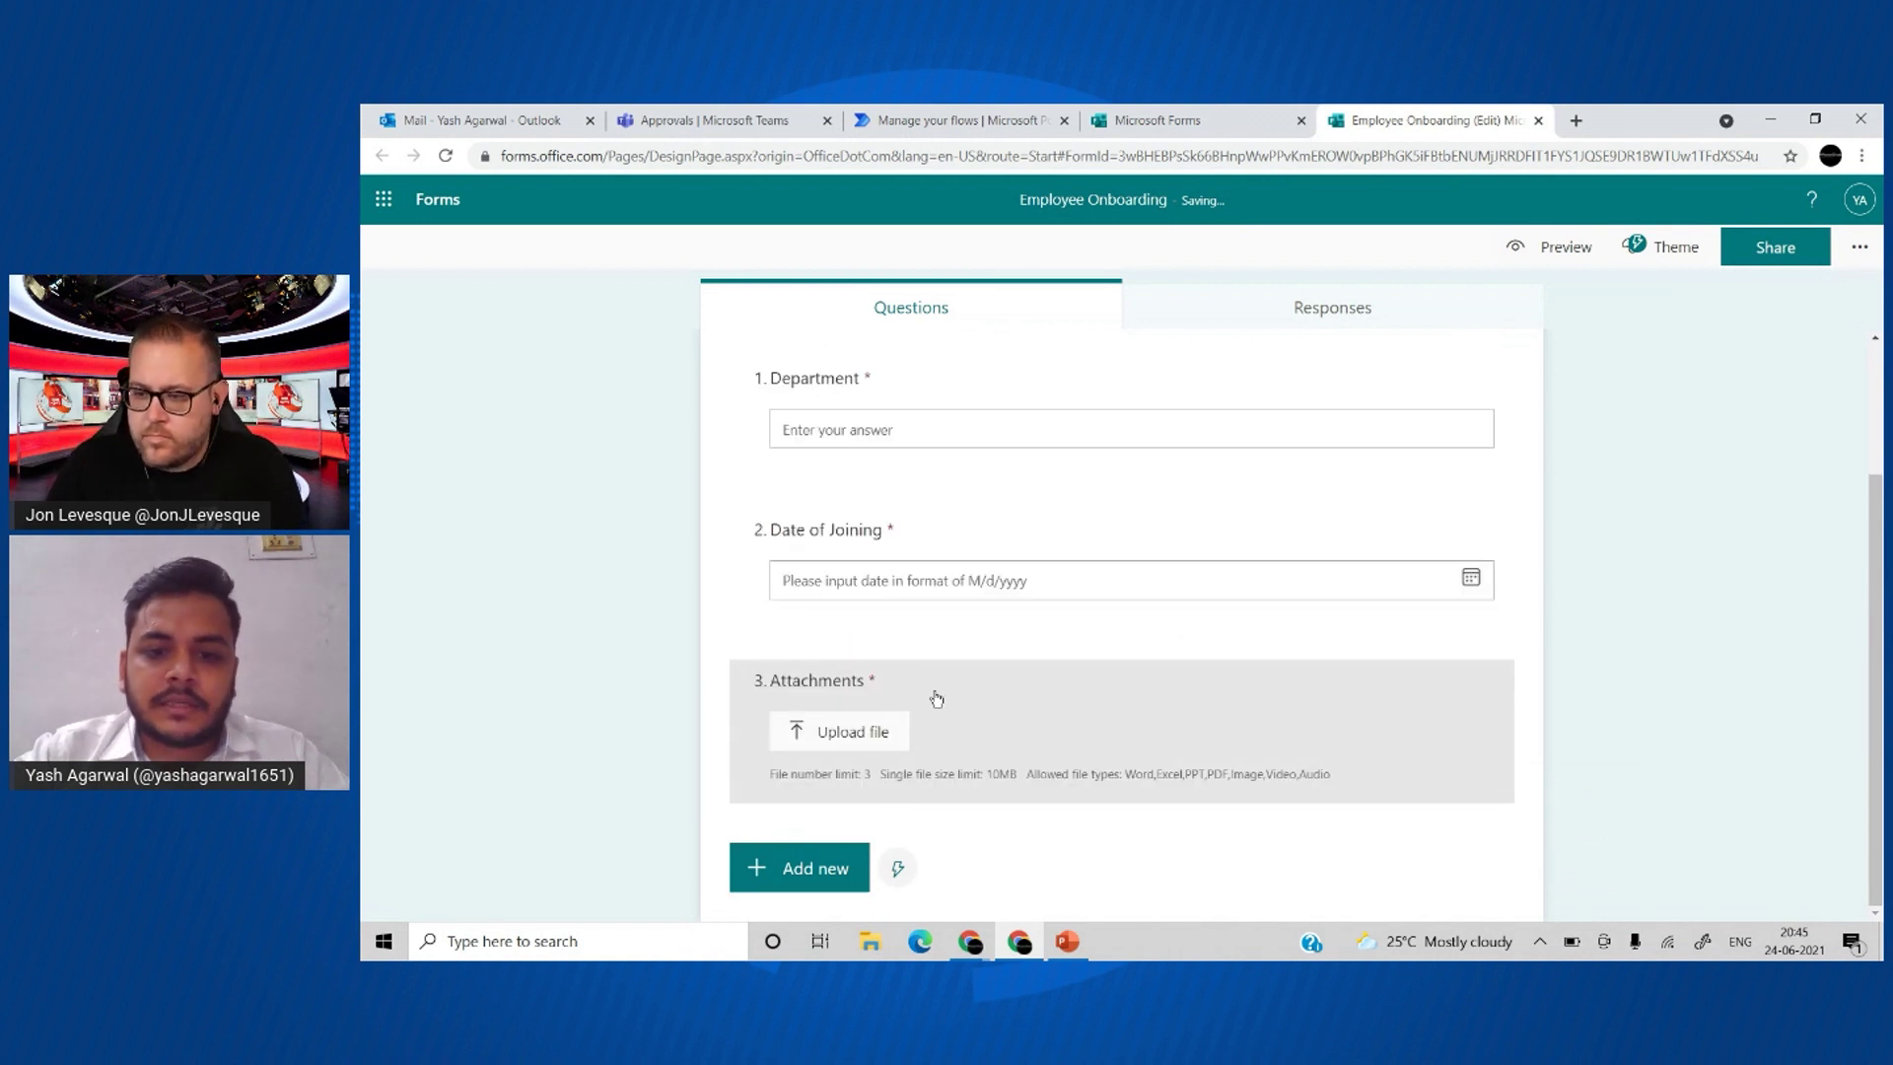
Switch off Required so the Attachments question is optional.
left_click(830, 717)
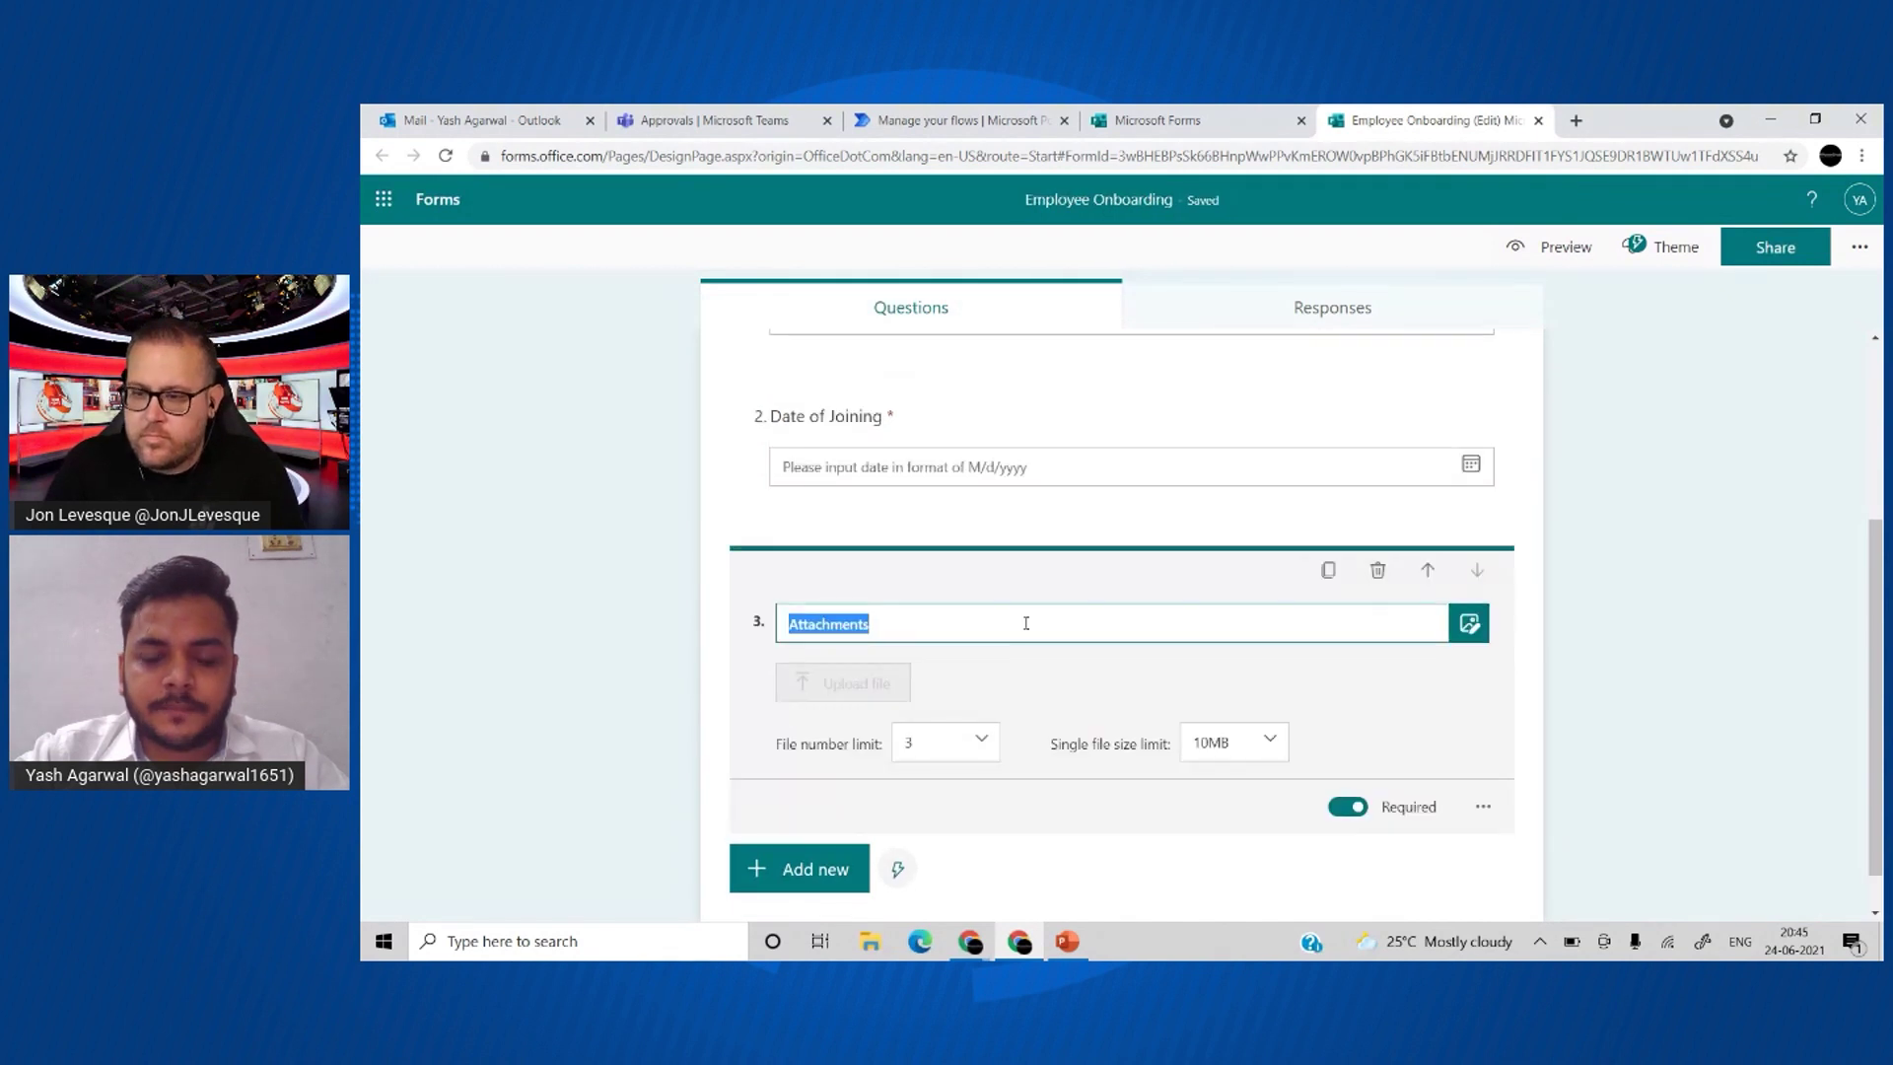
left_click(1349, 807)
left_click(1656, 747)
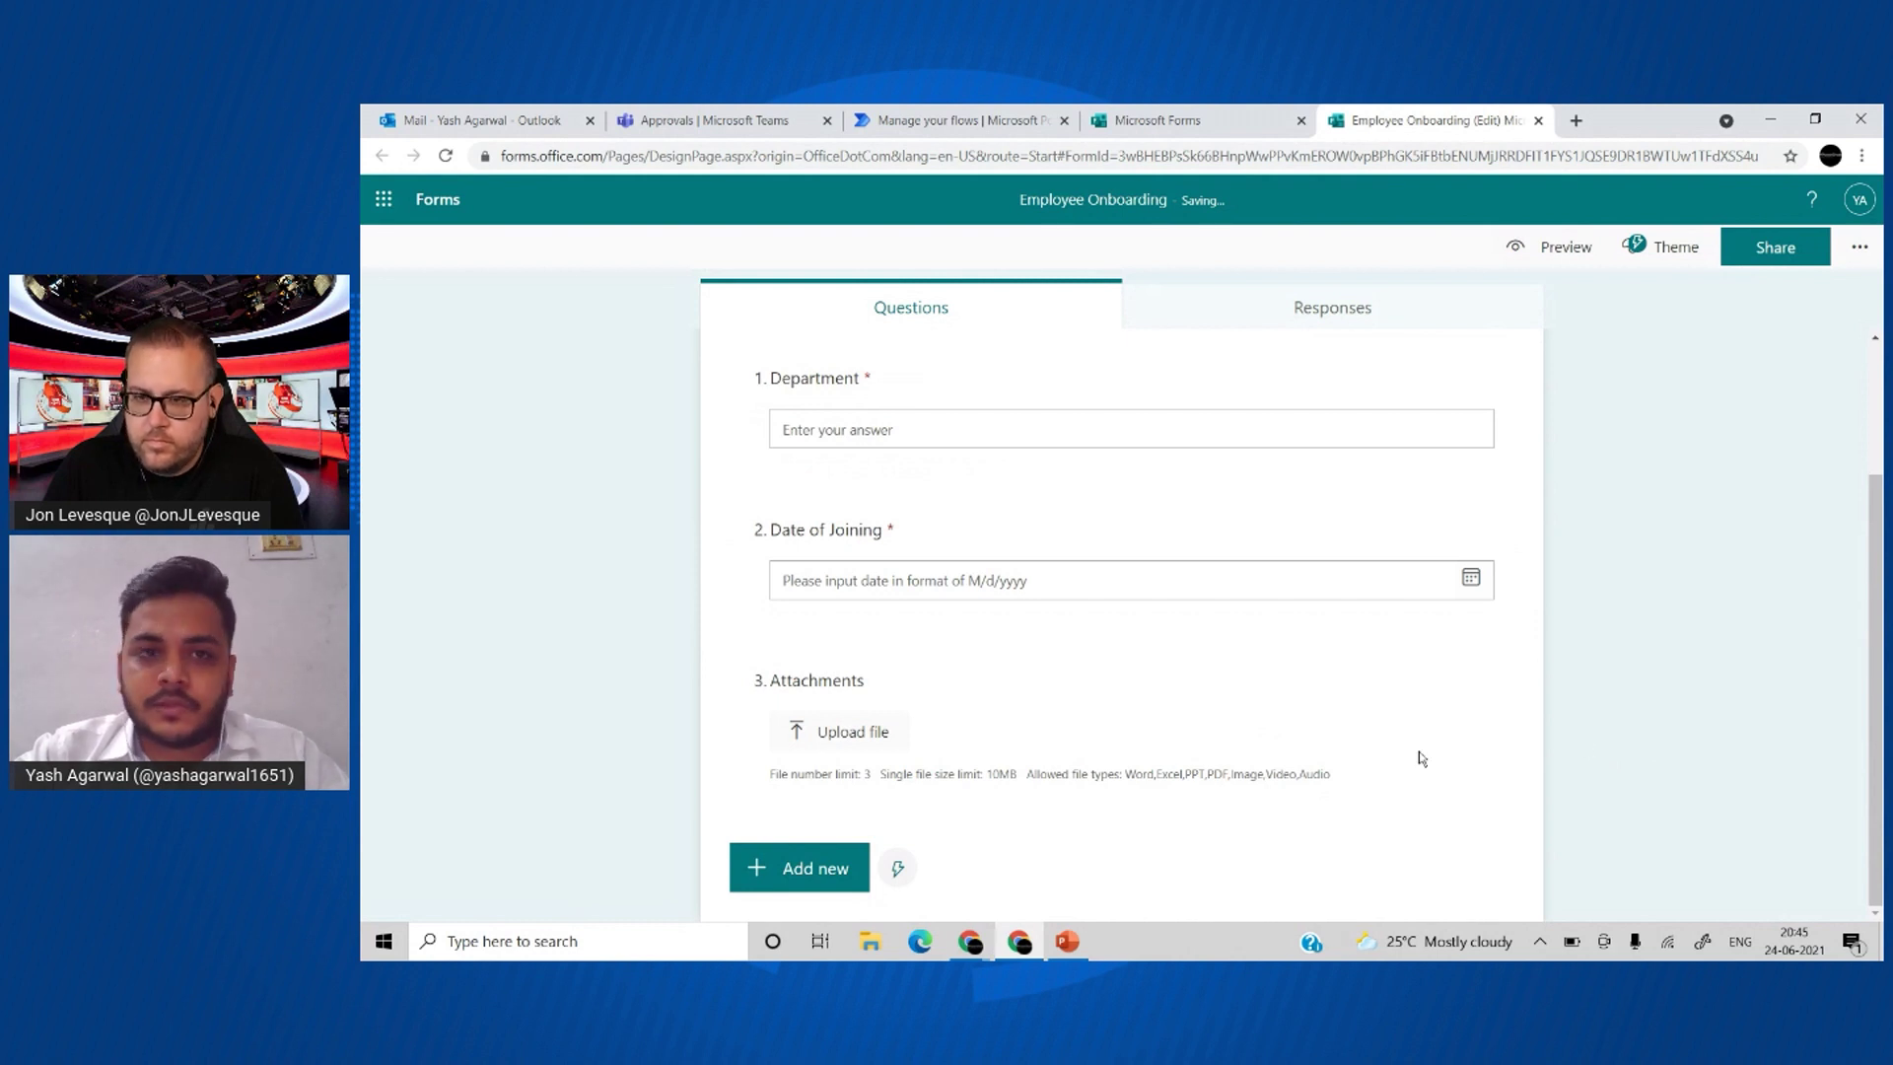
scroll(1197, 759, "up", 2)
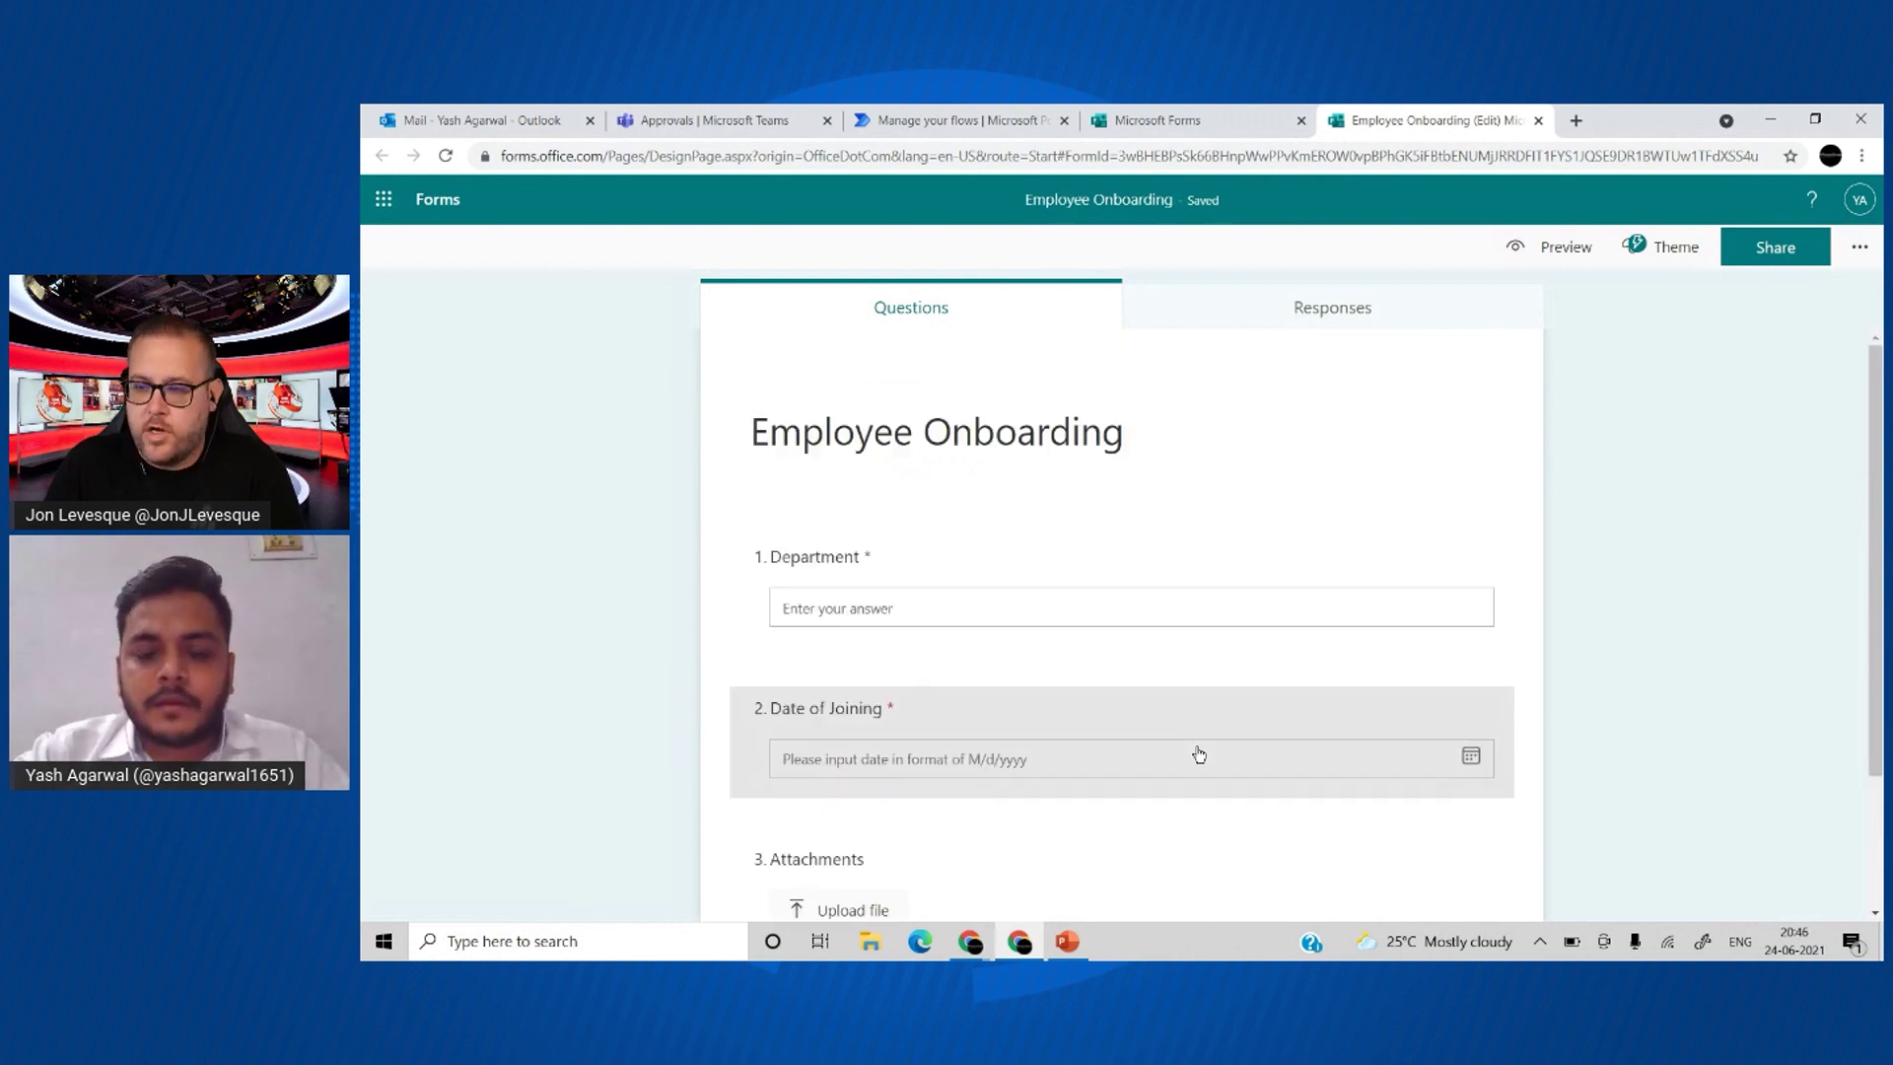
scroll(1199, 754, "down", 2)
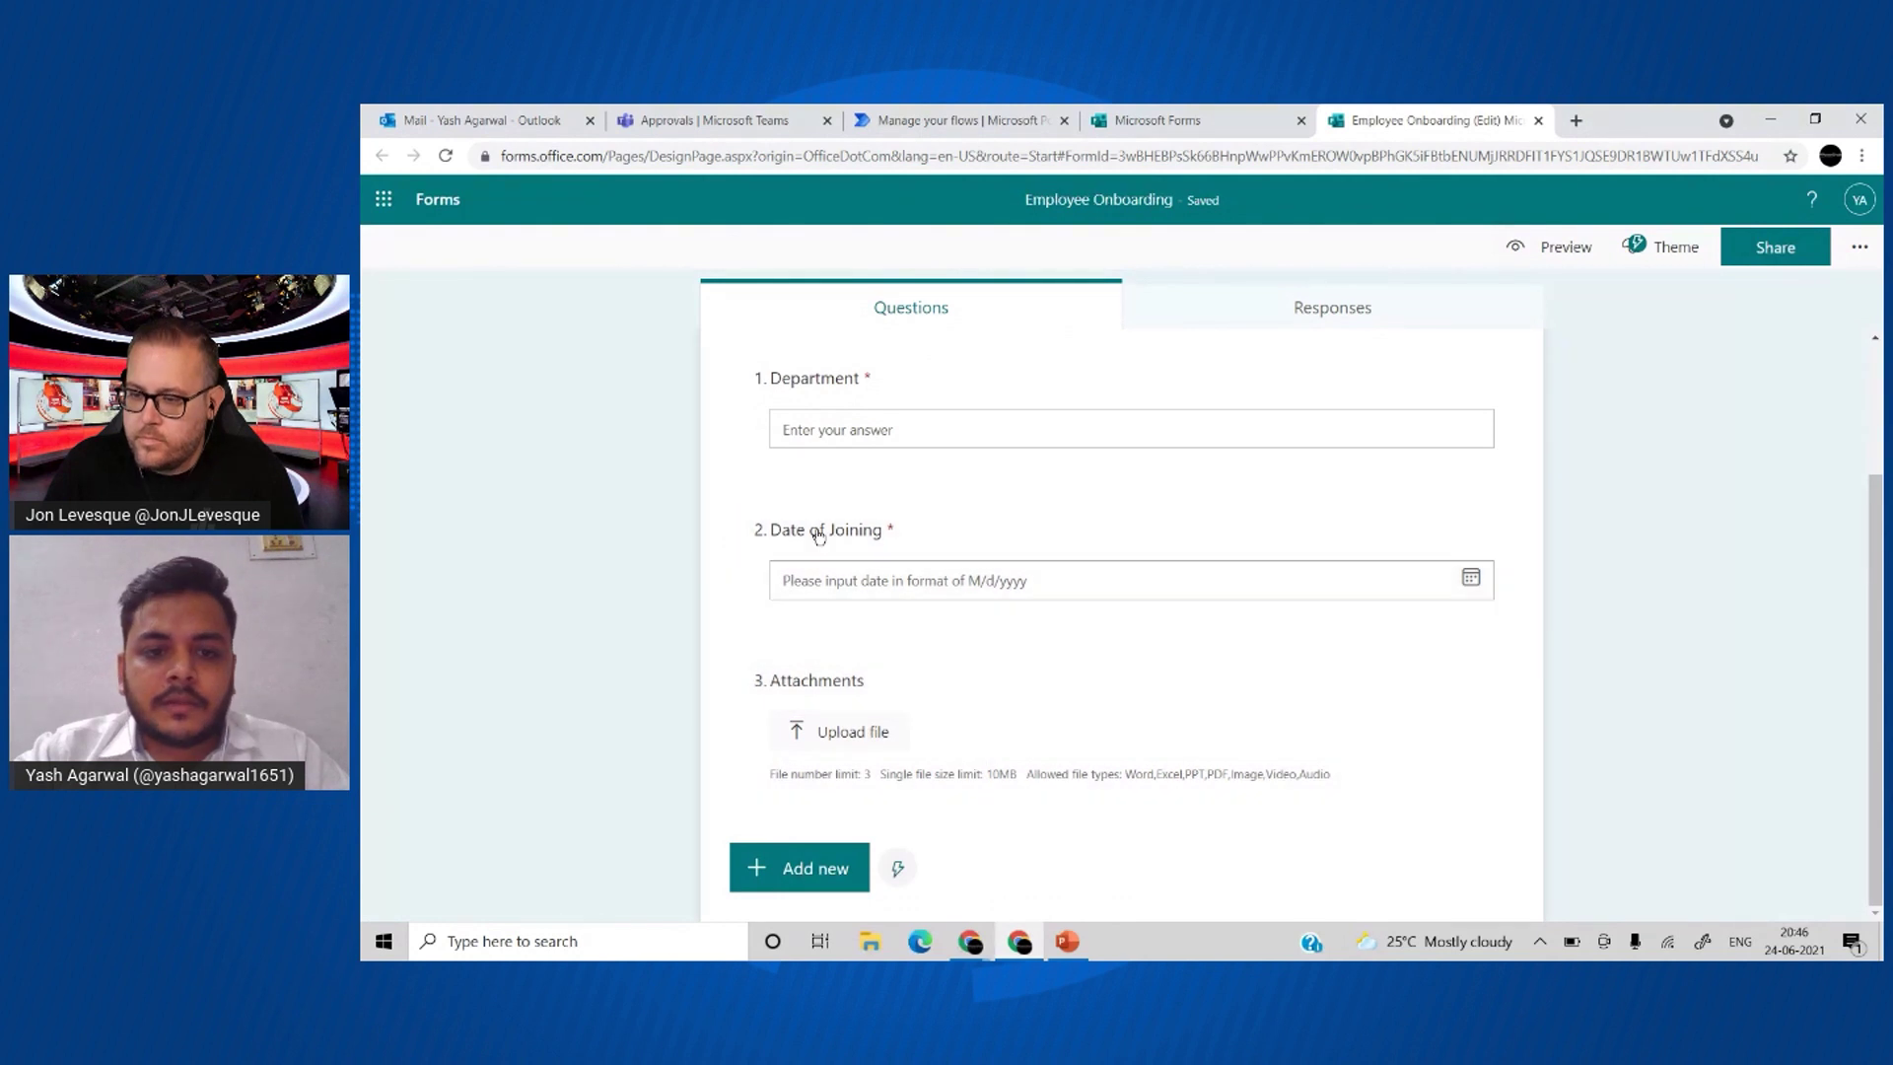
left_click(942, 119)
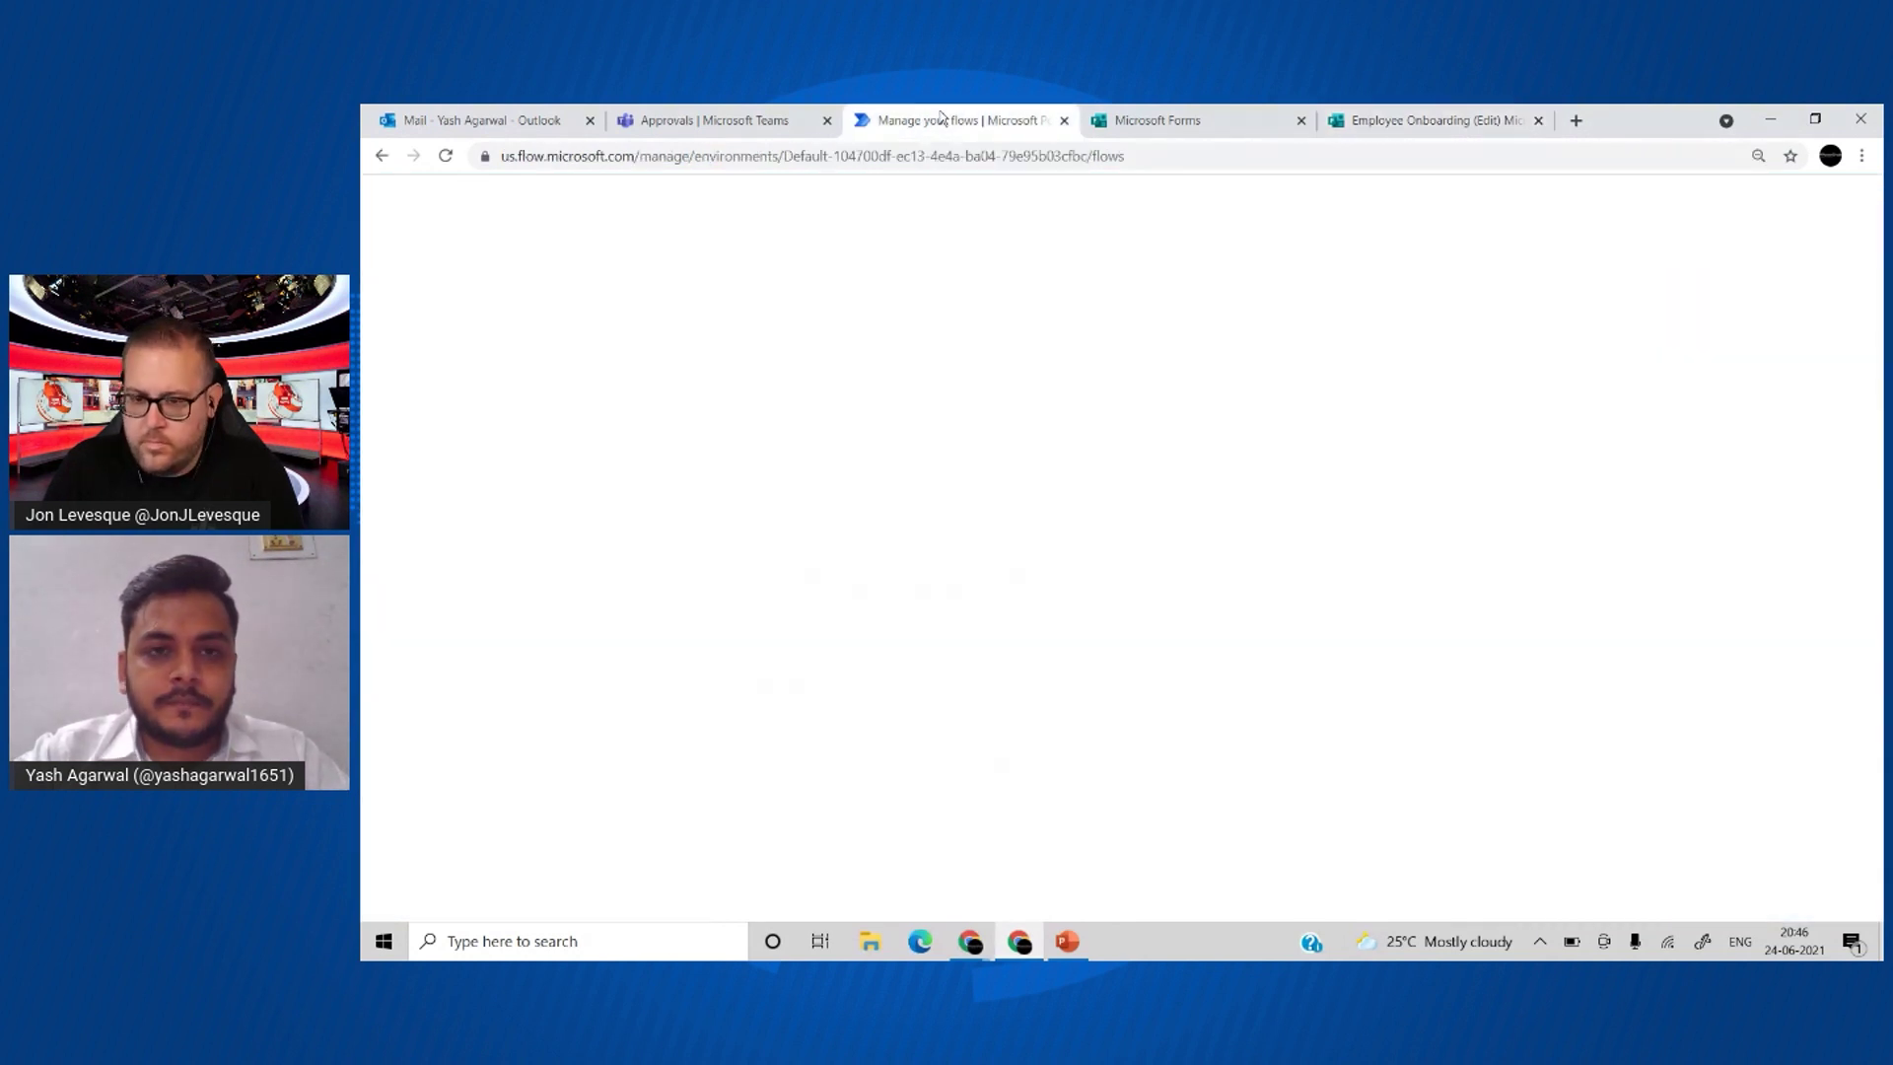
Close the Teams approvals tab, reload My flows, and briefly check the form before returning.
left_click(827, 120)
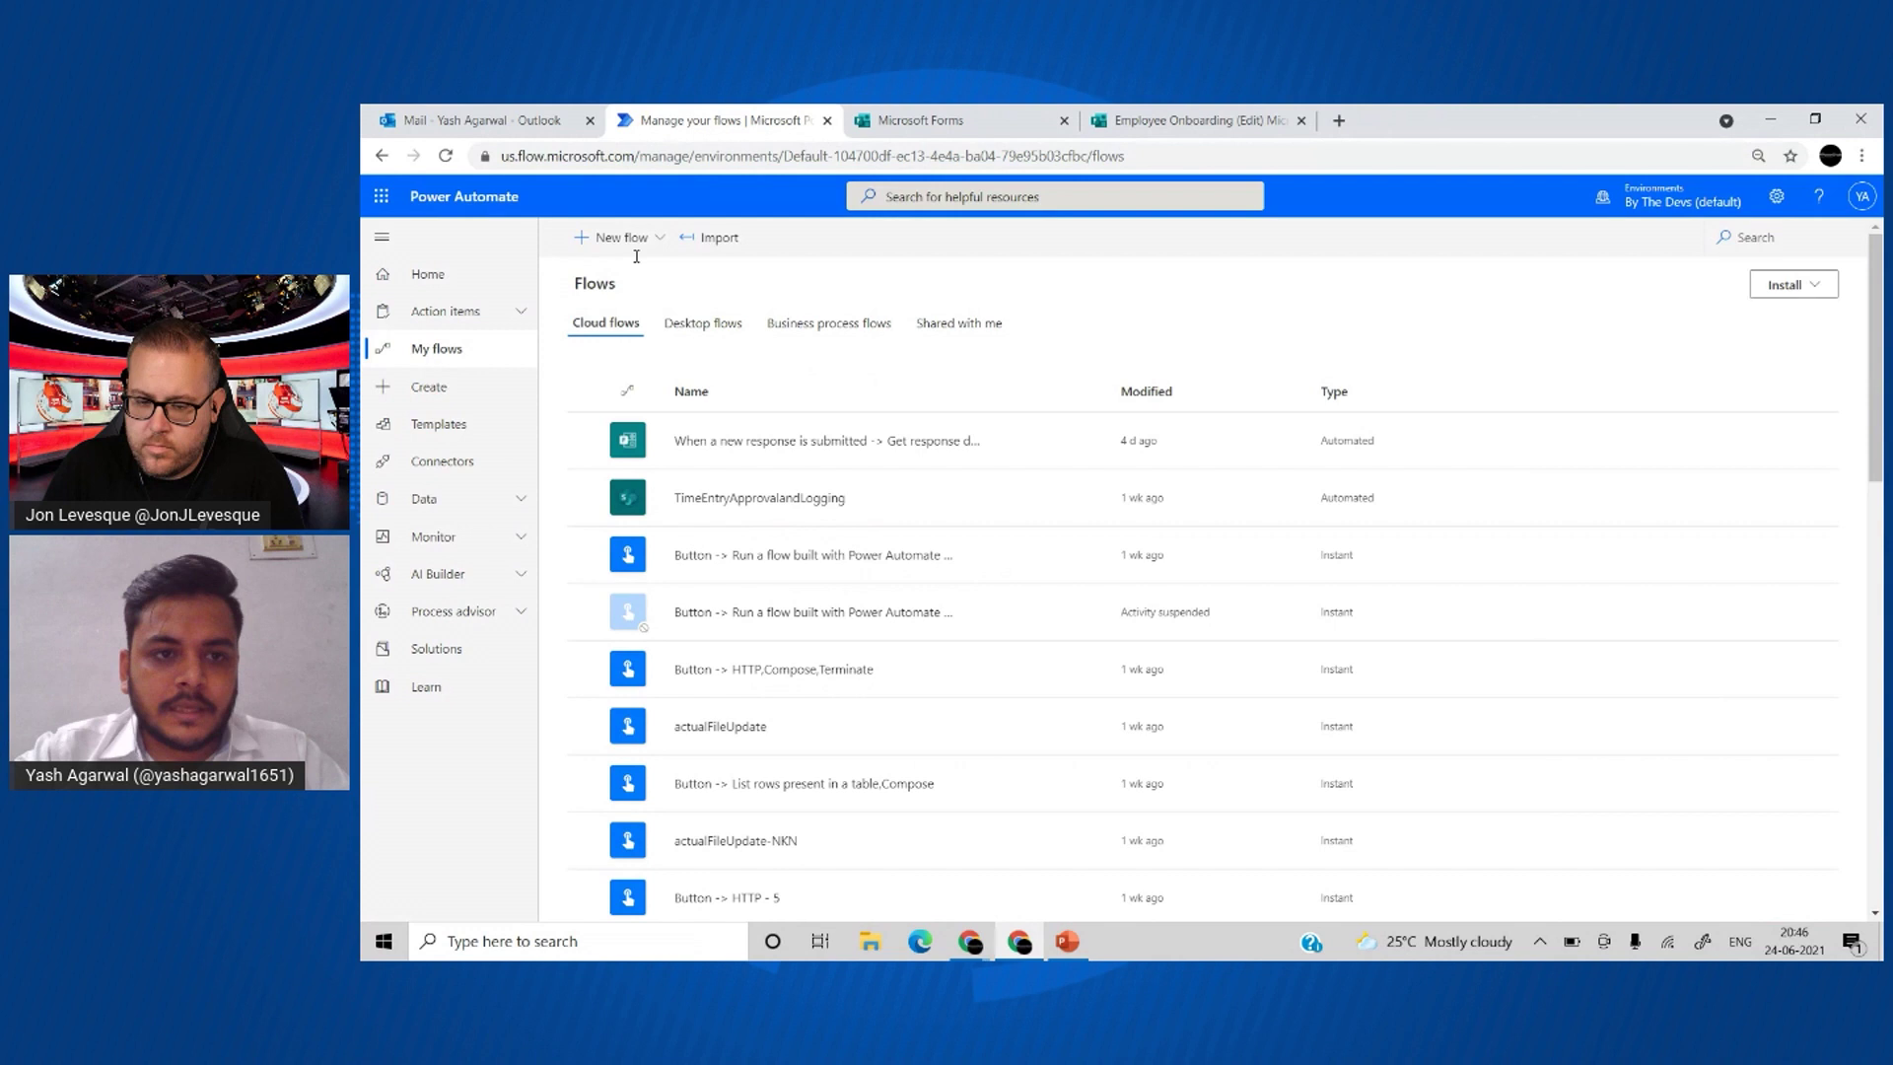
left_click(818, 155)
key("Return")
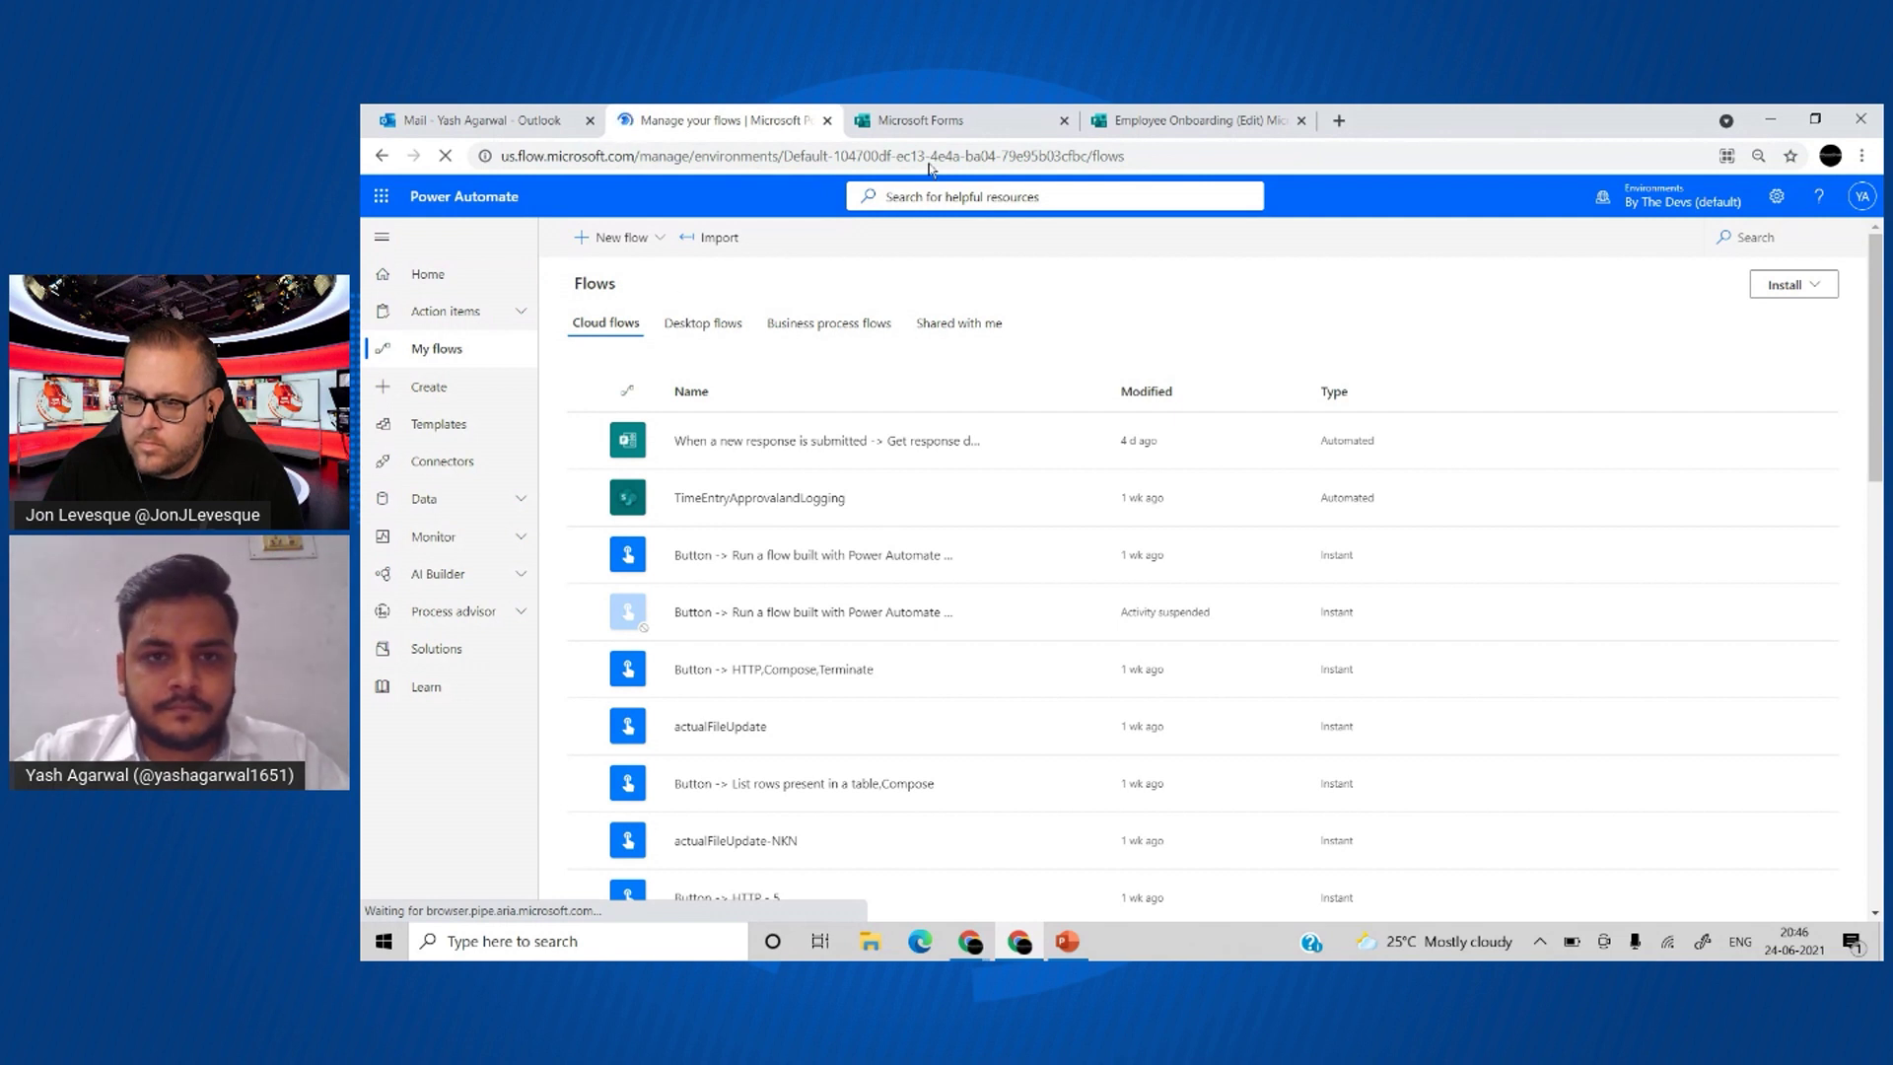
left_click(949, 116)
left_click(1124, 122)
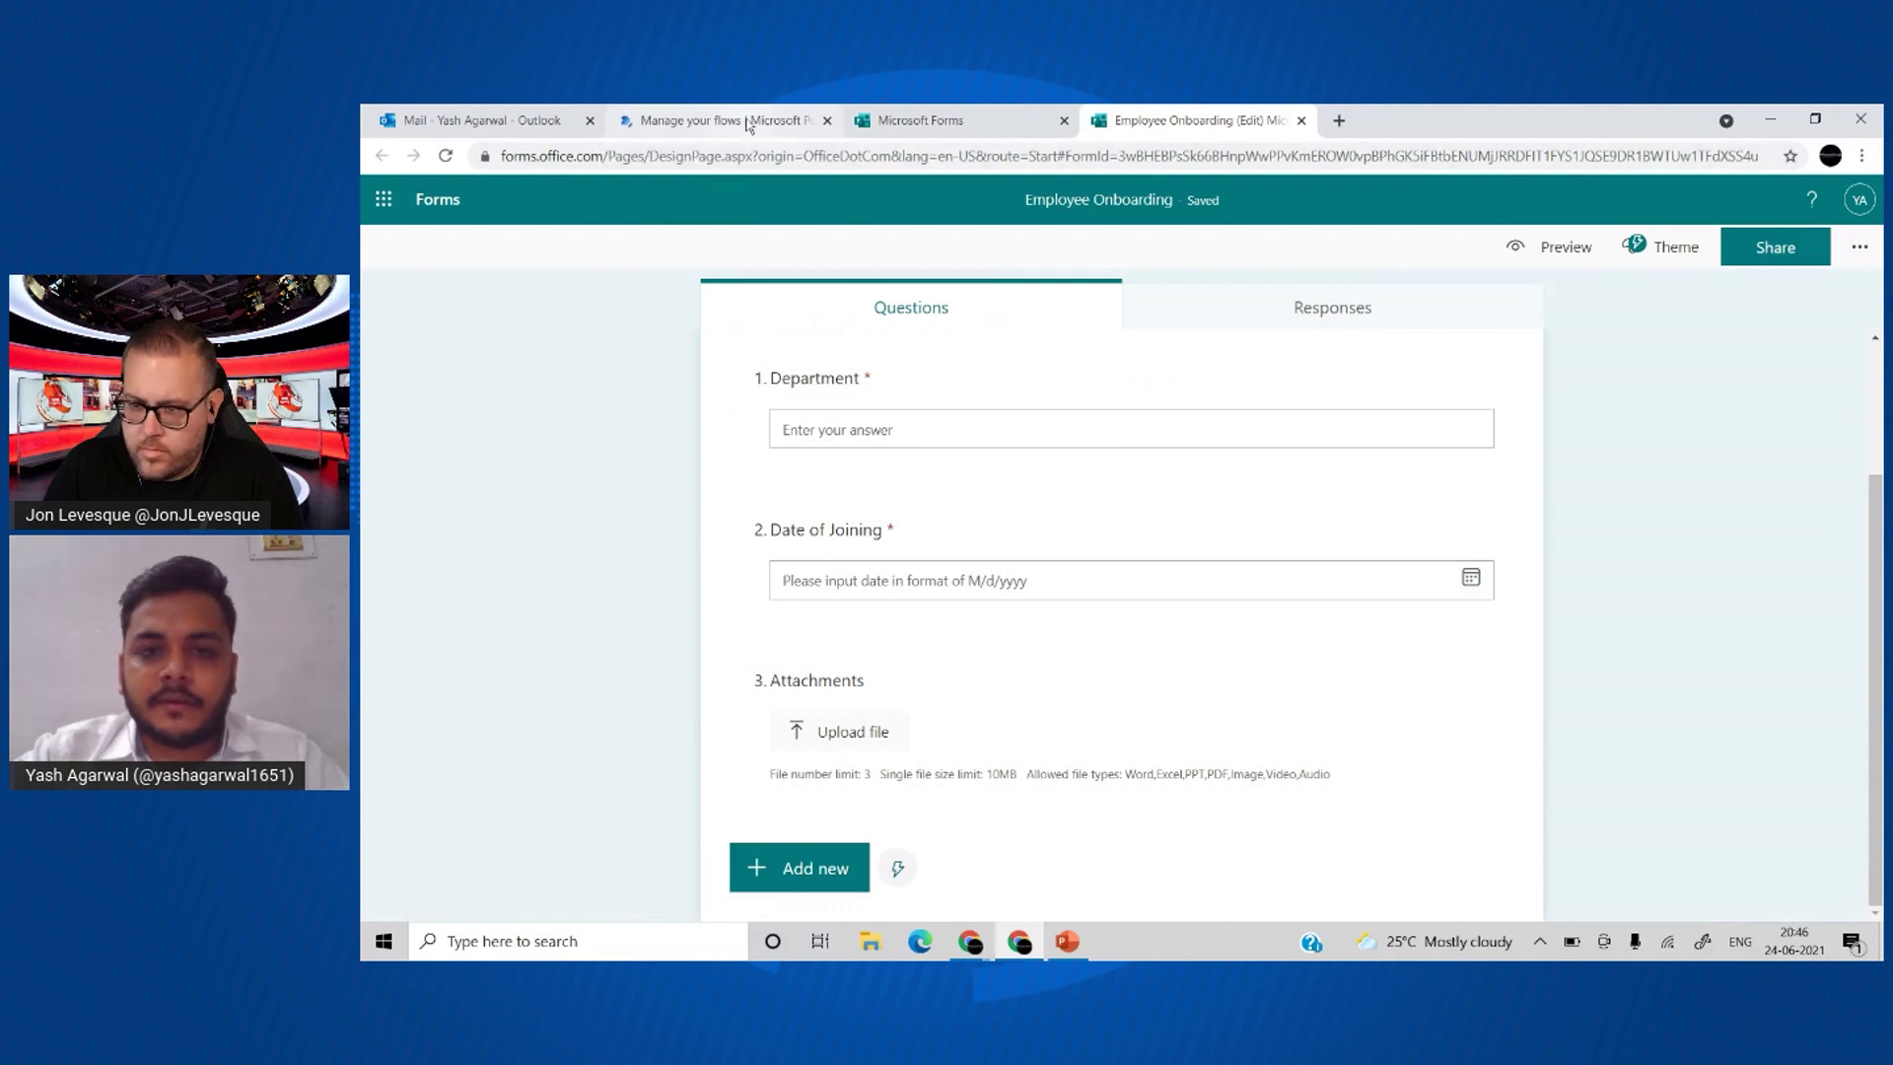
left_click(748, 122)
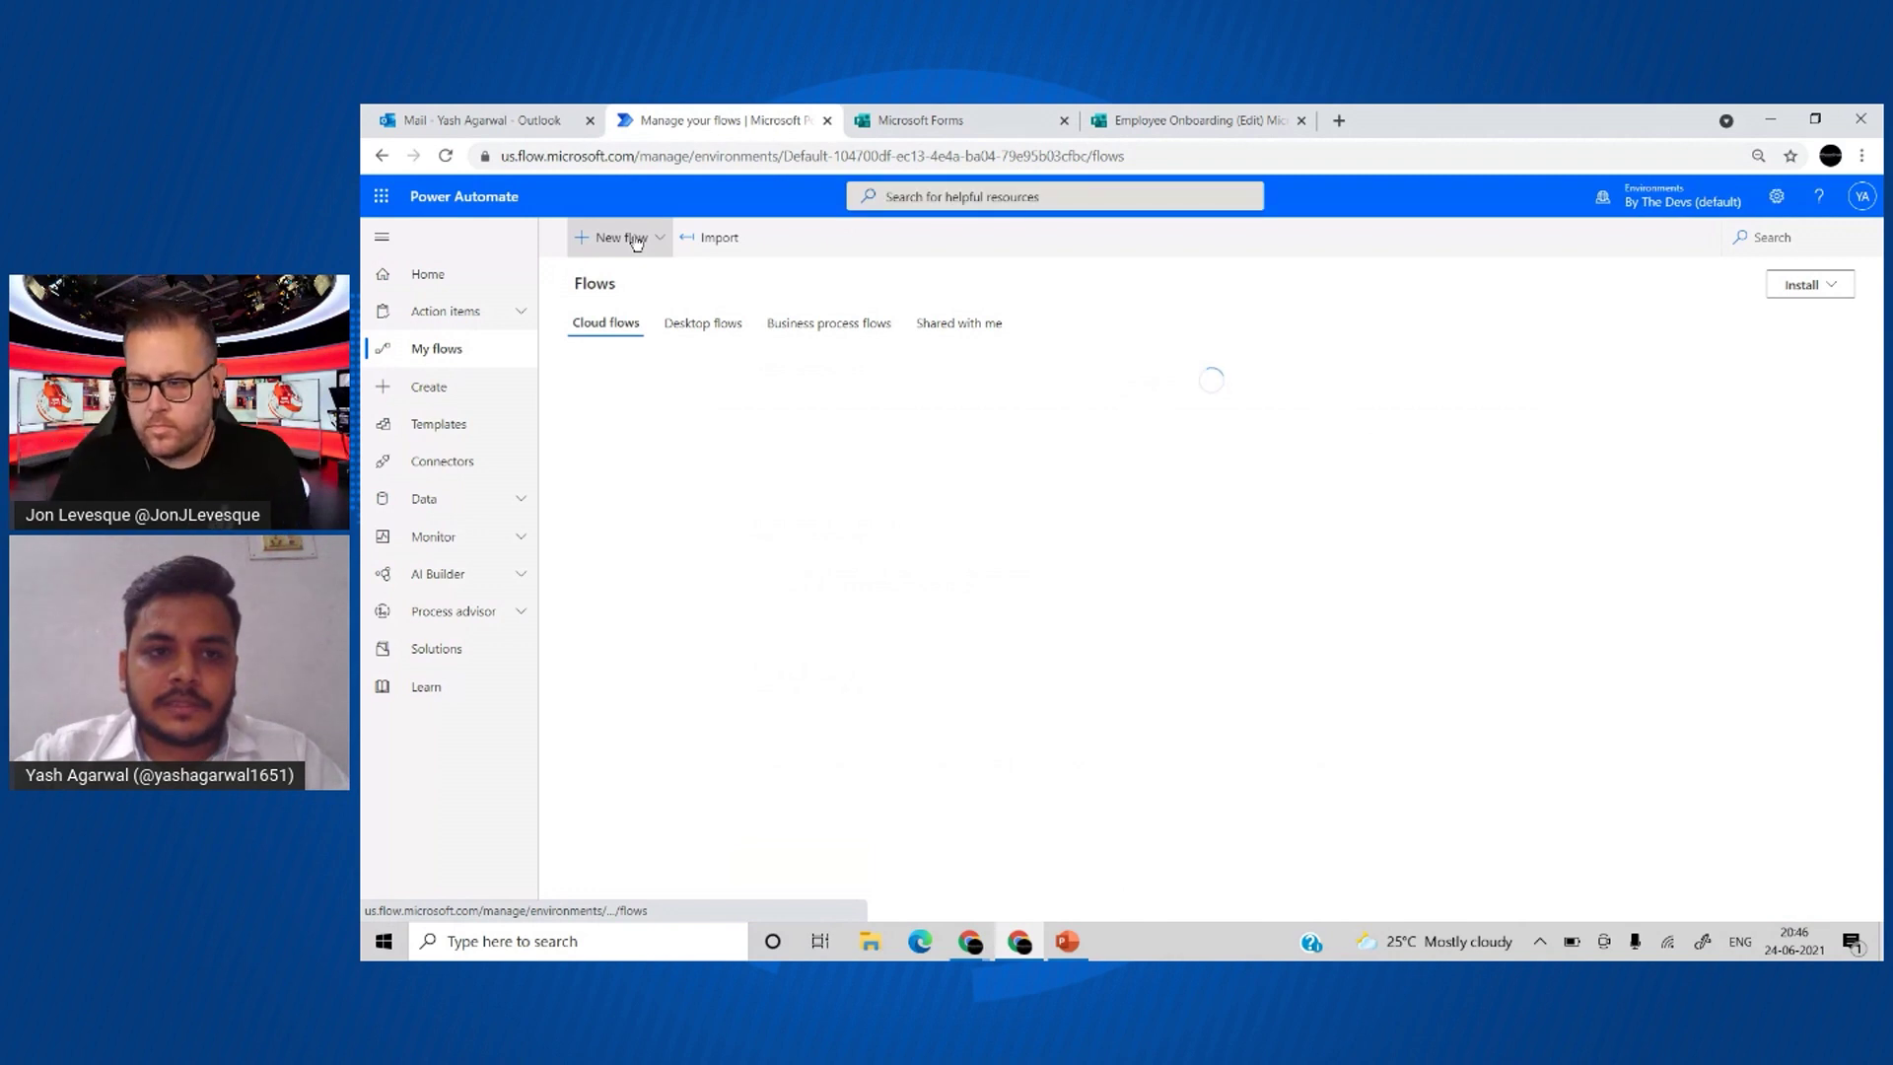
Create automated cloud flow 'Employee onboarding' using the 'When a new response is submitted' trigger.
left_click(636, 239)
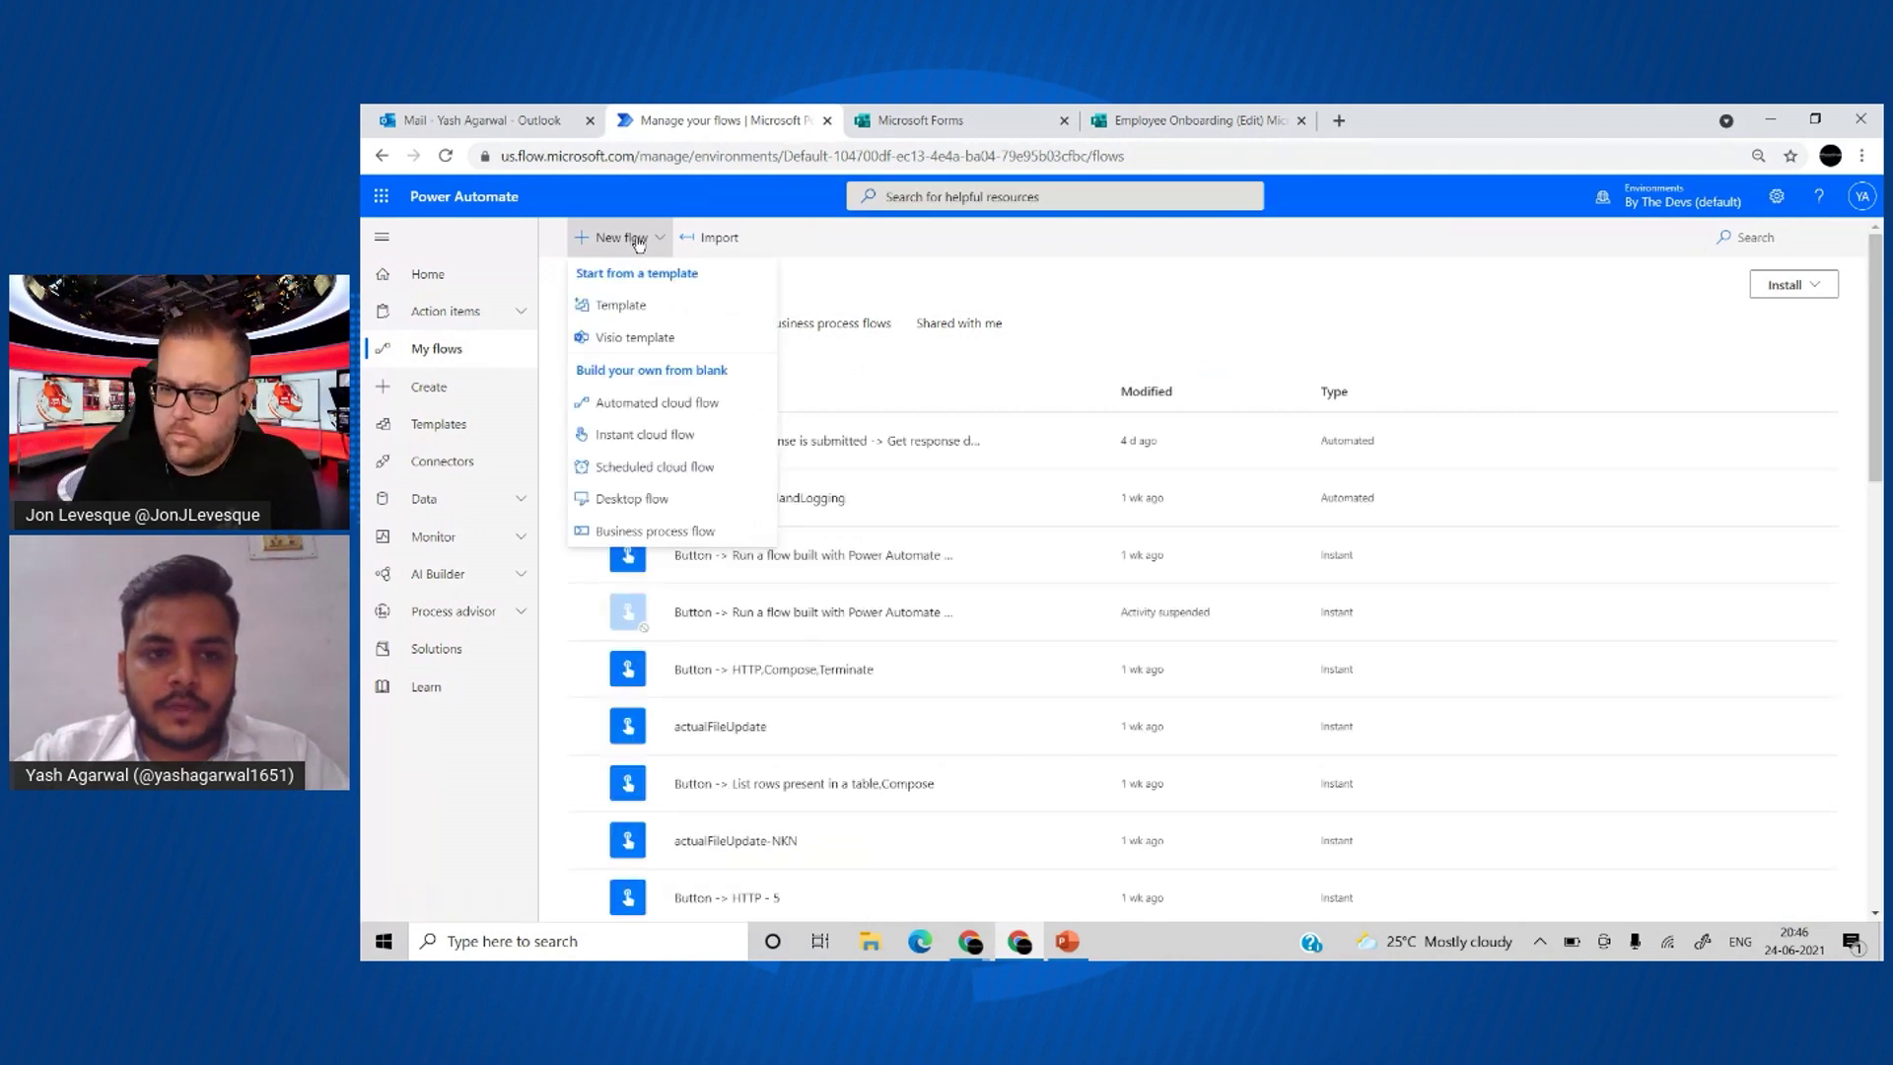
left_click(694, 406)
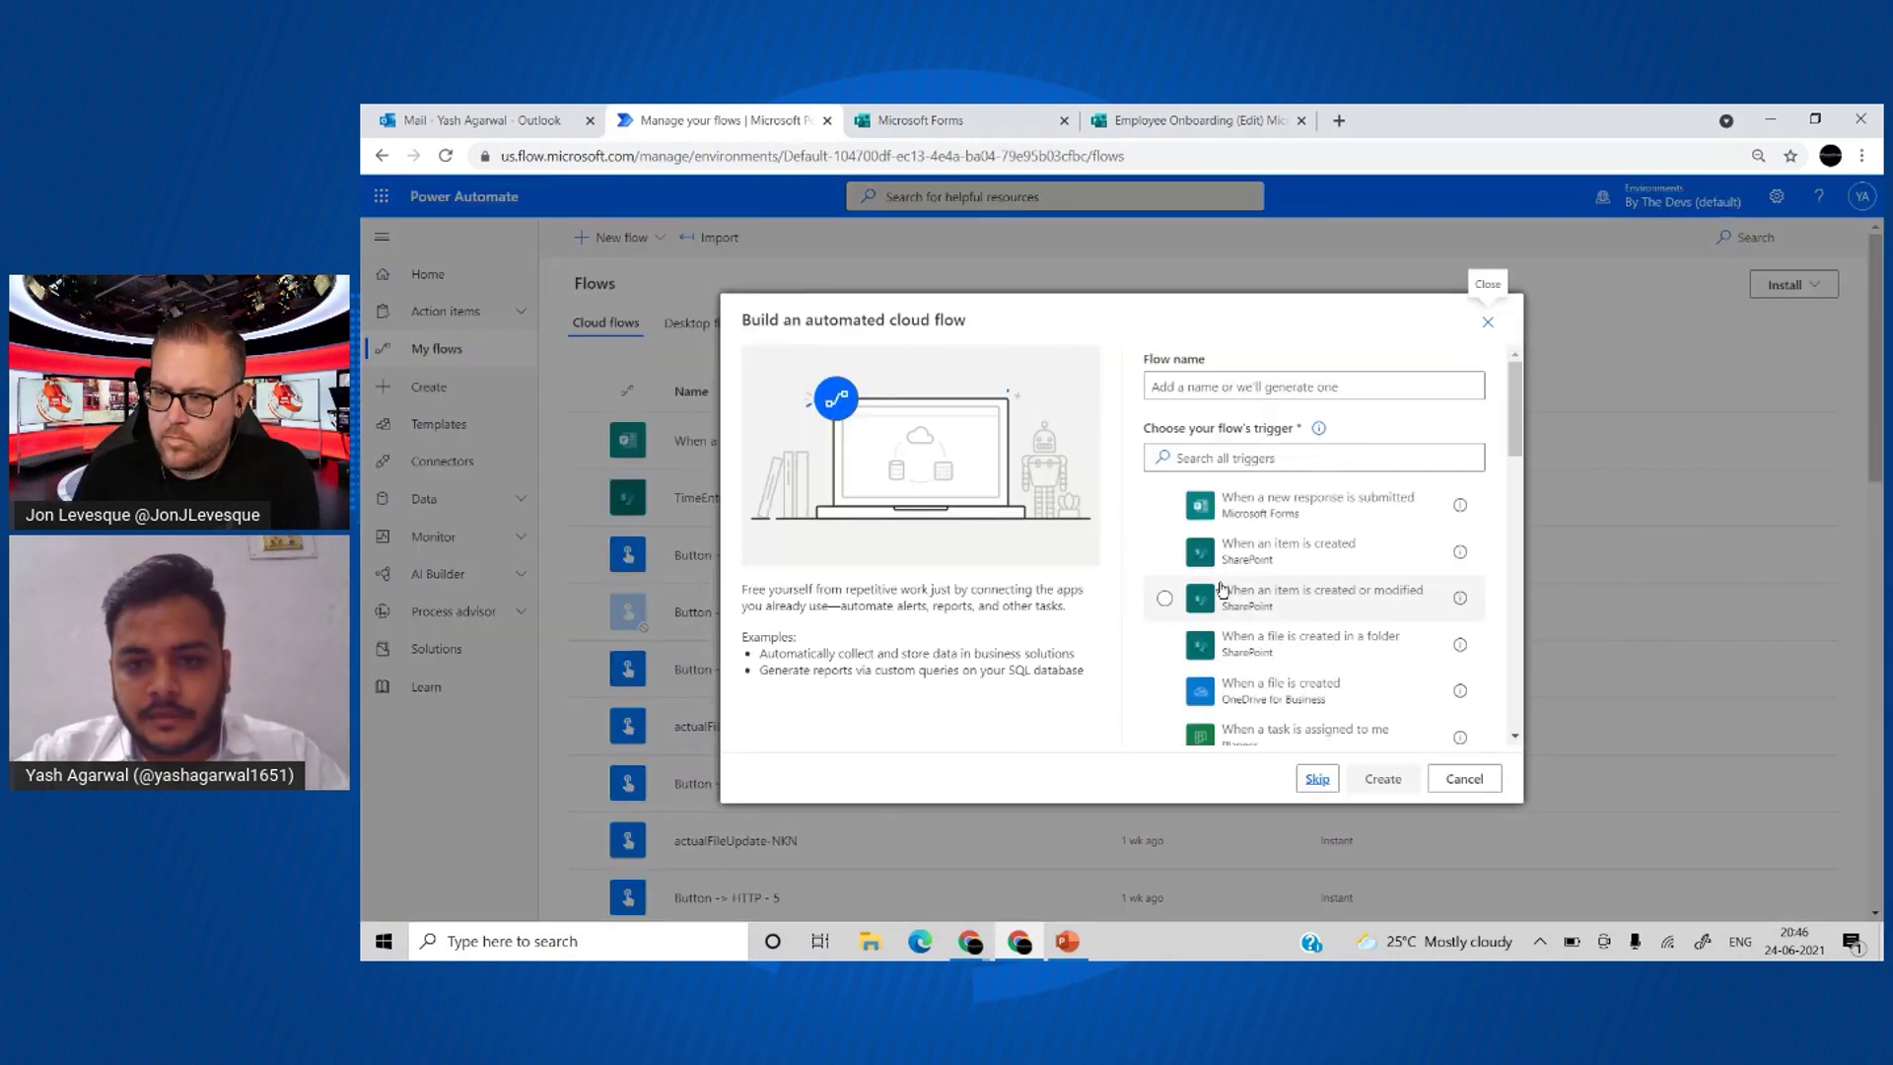
left_click(1323, 512)
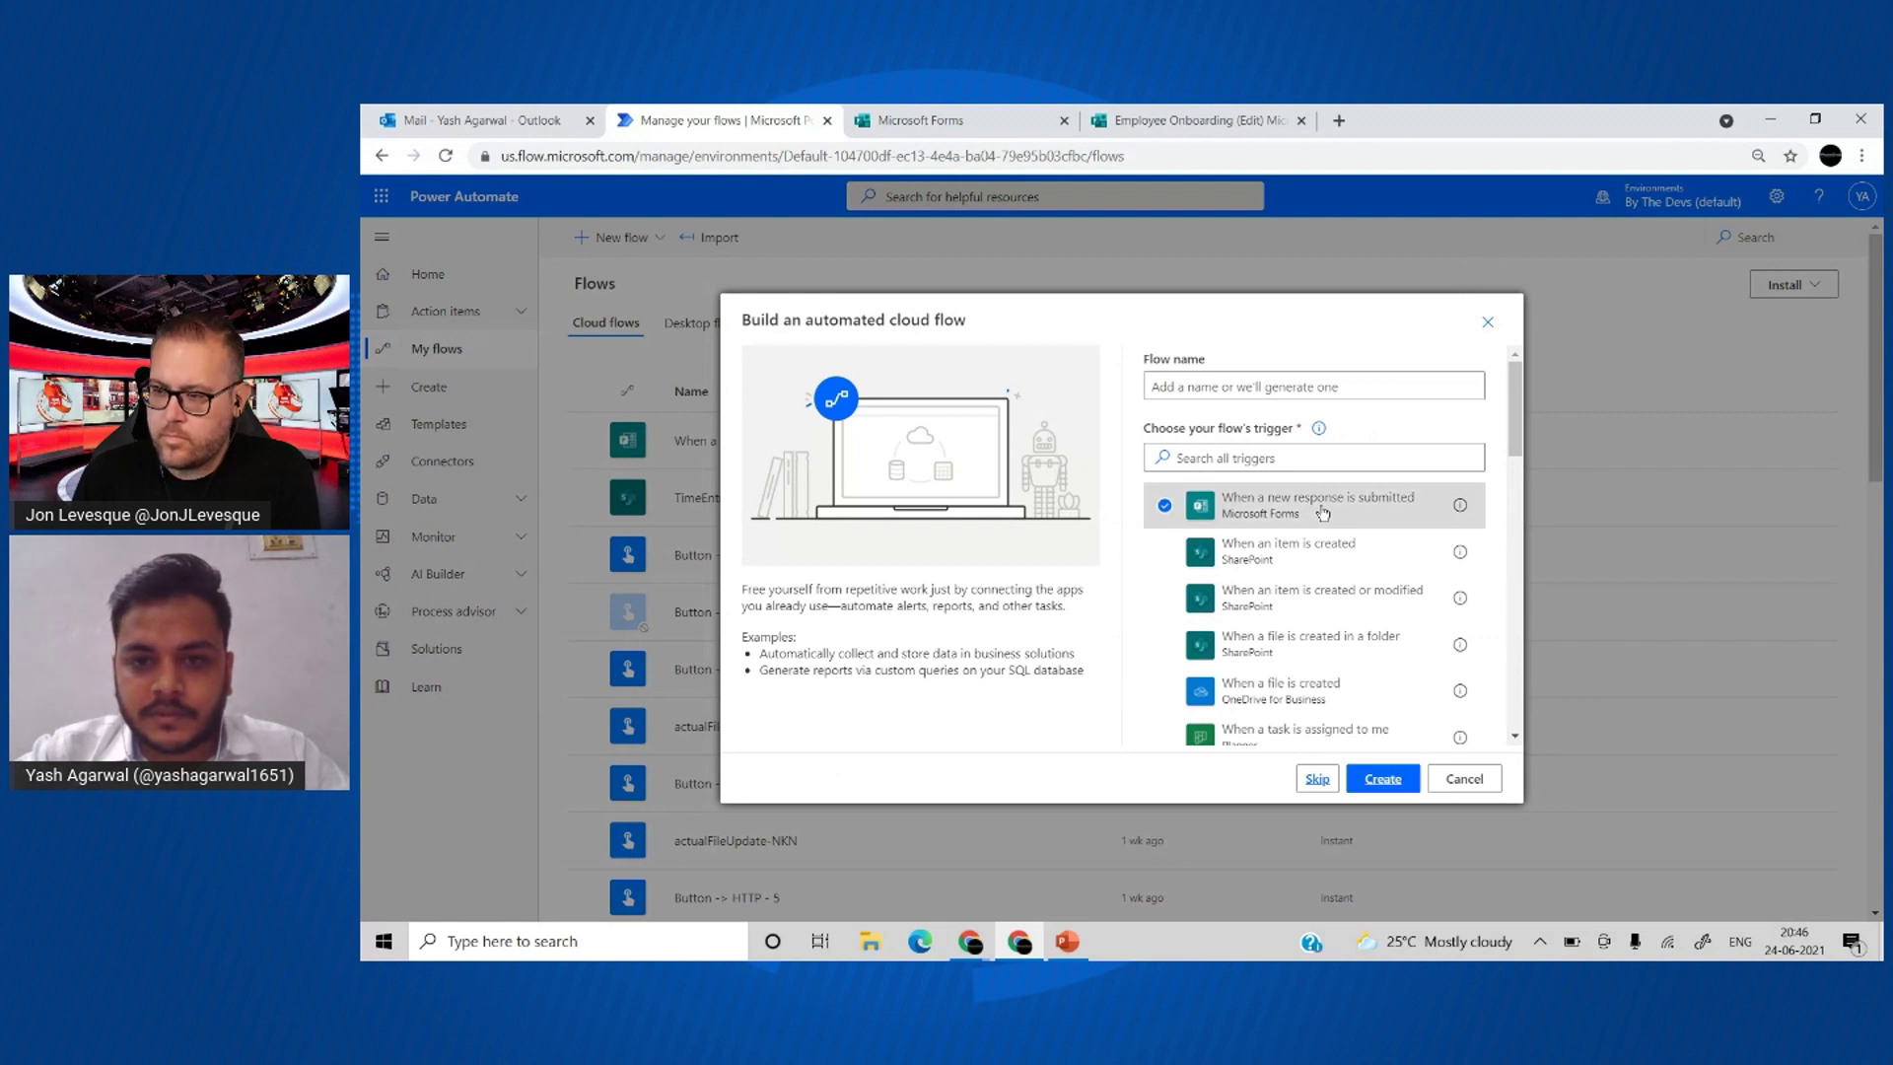
left_click(1262, 387)
type("Employee onboarding")
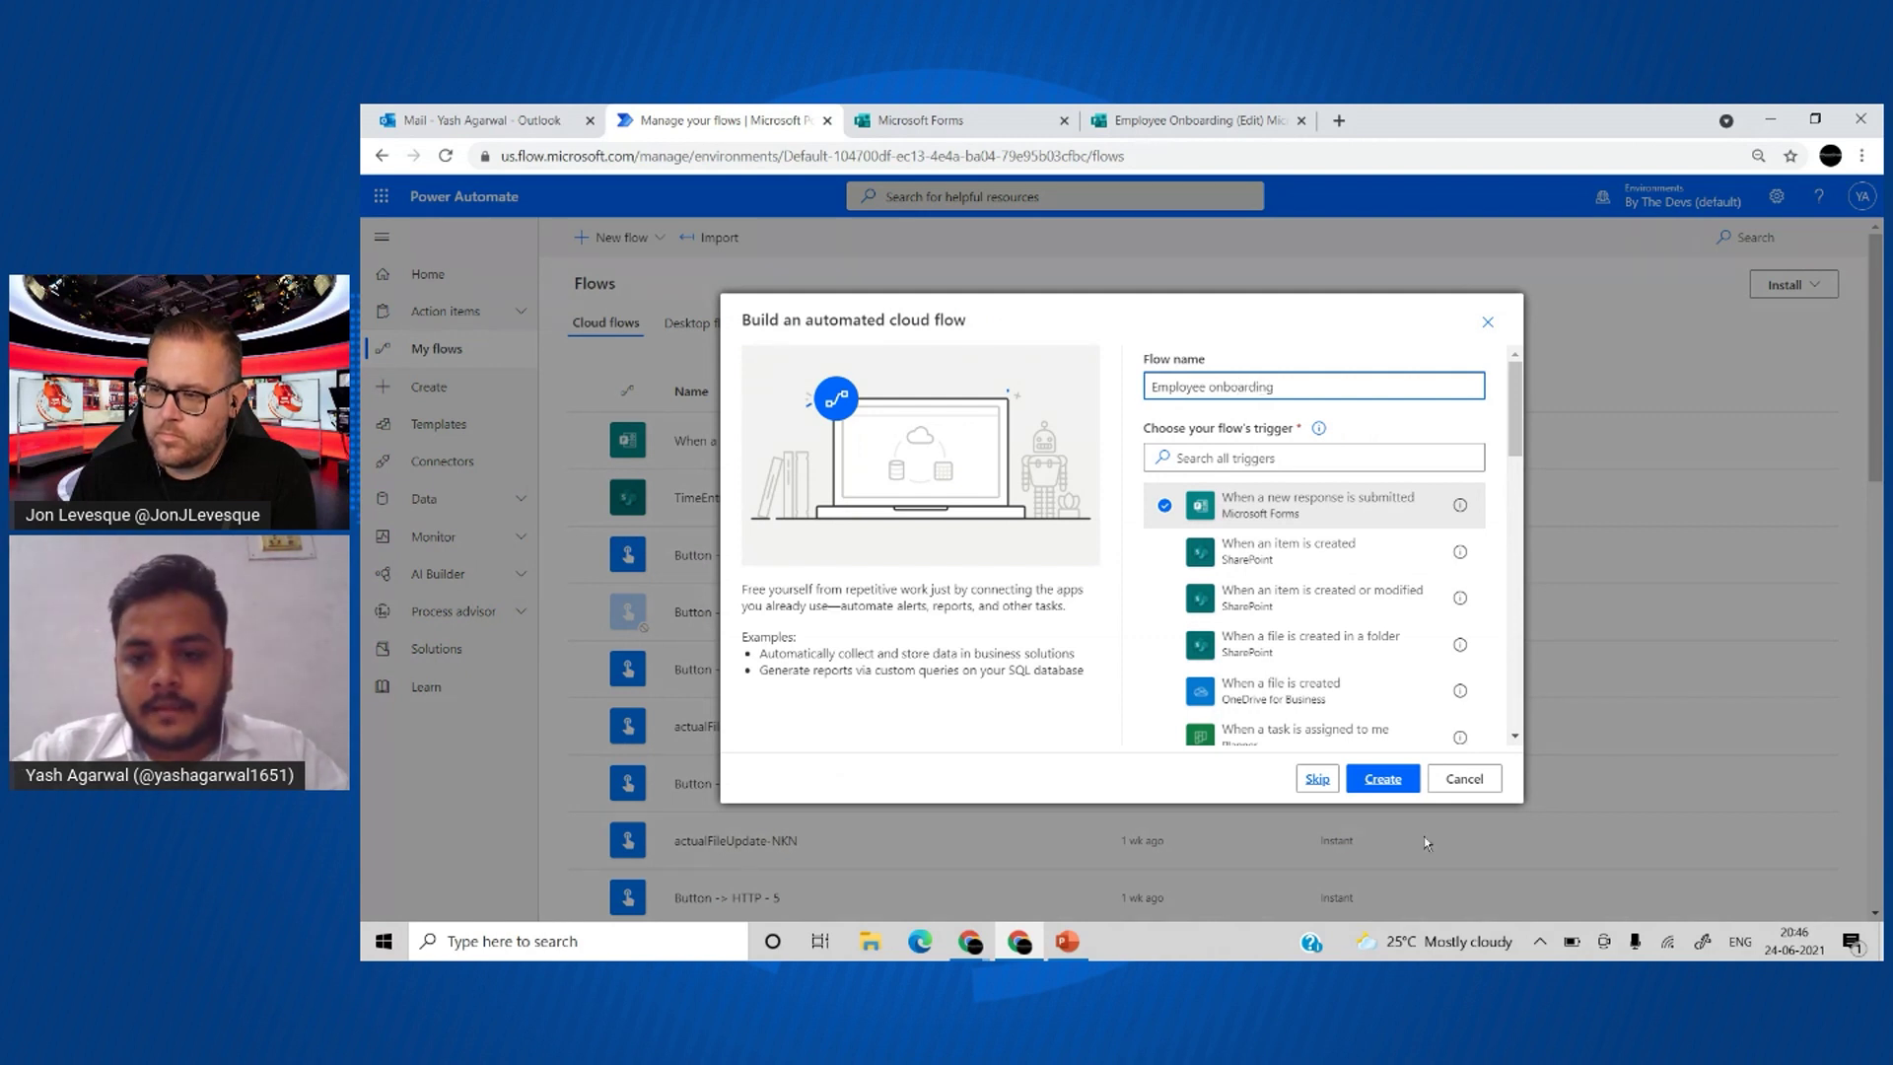
left_click(1383, 780)
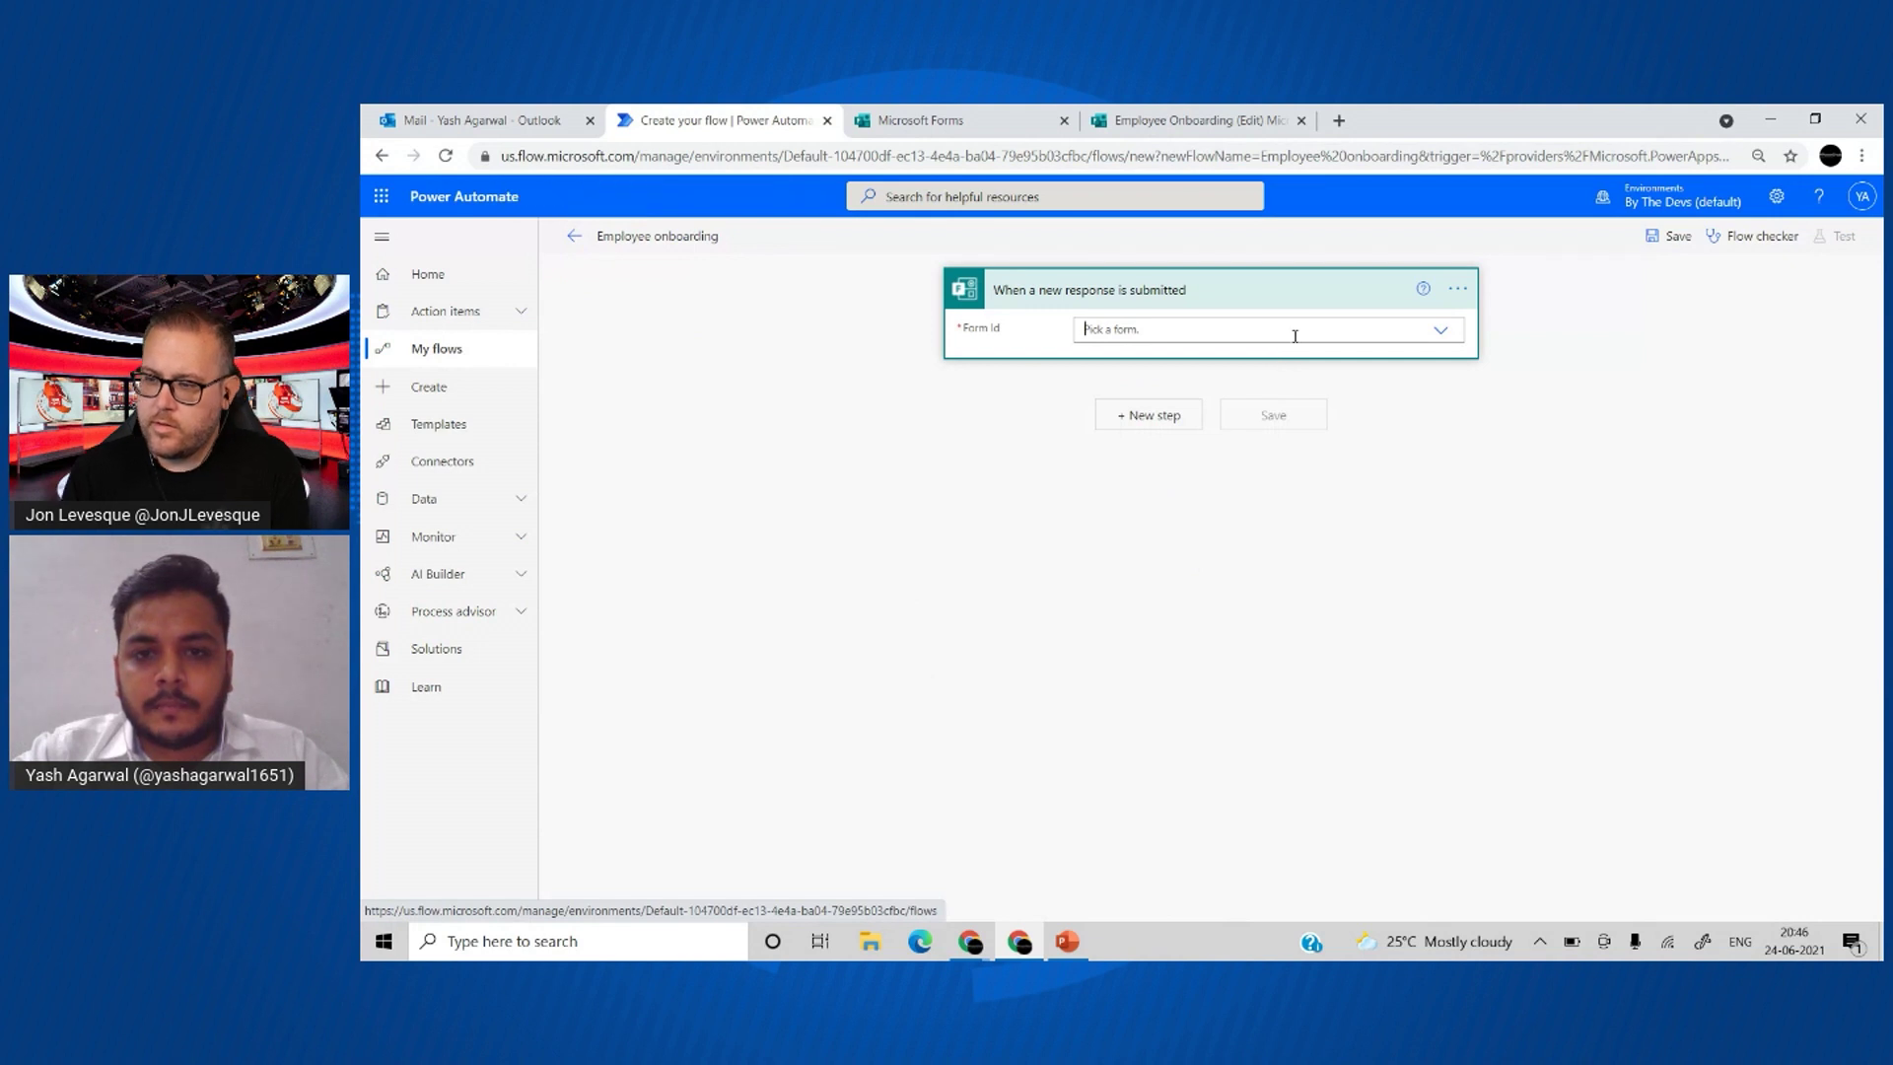
Point the trigger at the Employee Onboarding form and add a Get response details action.
left_click(1295, 333)
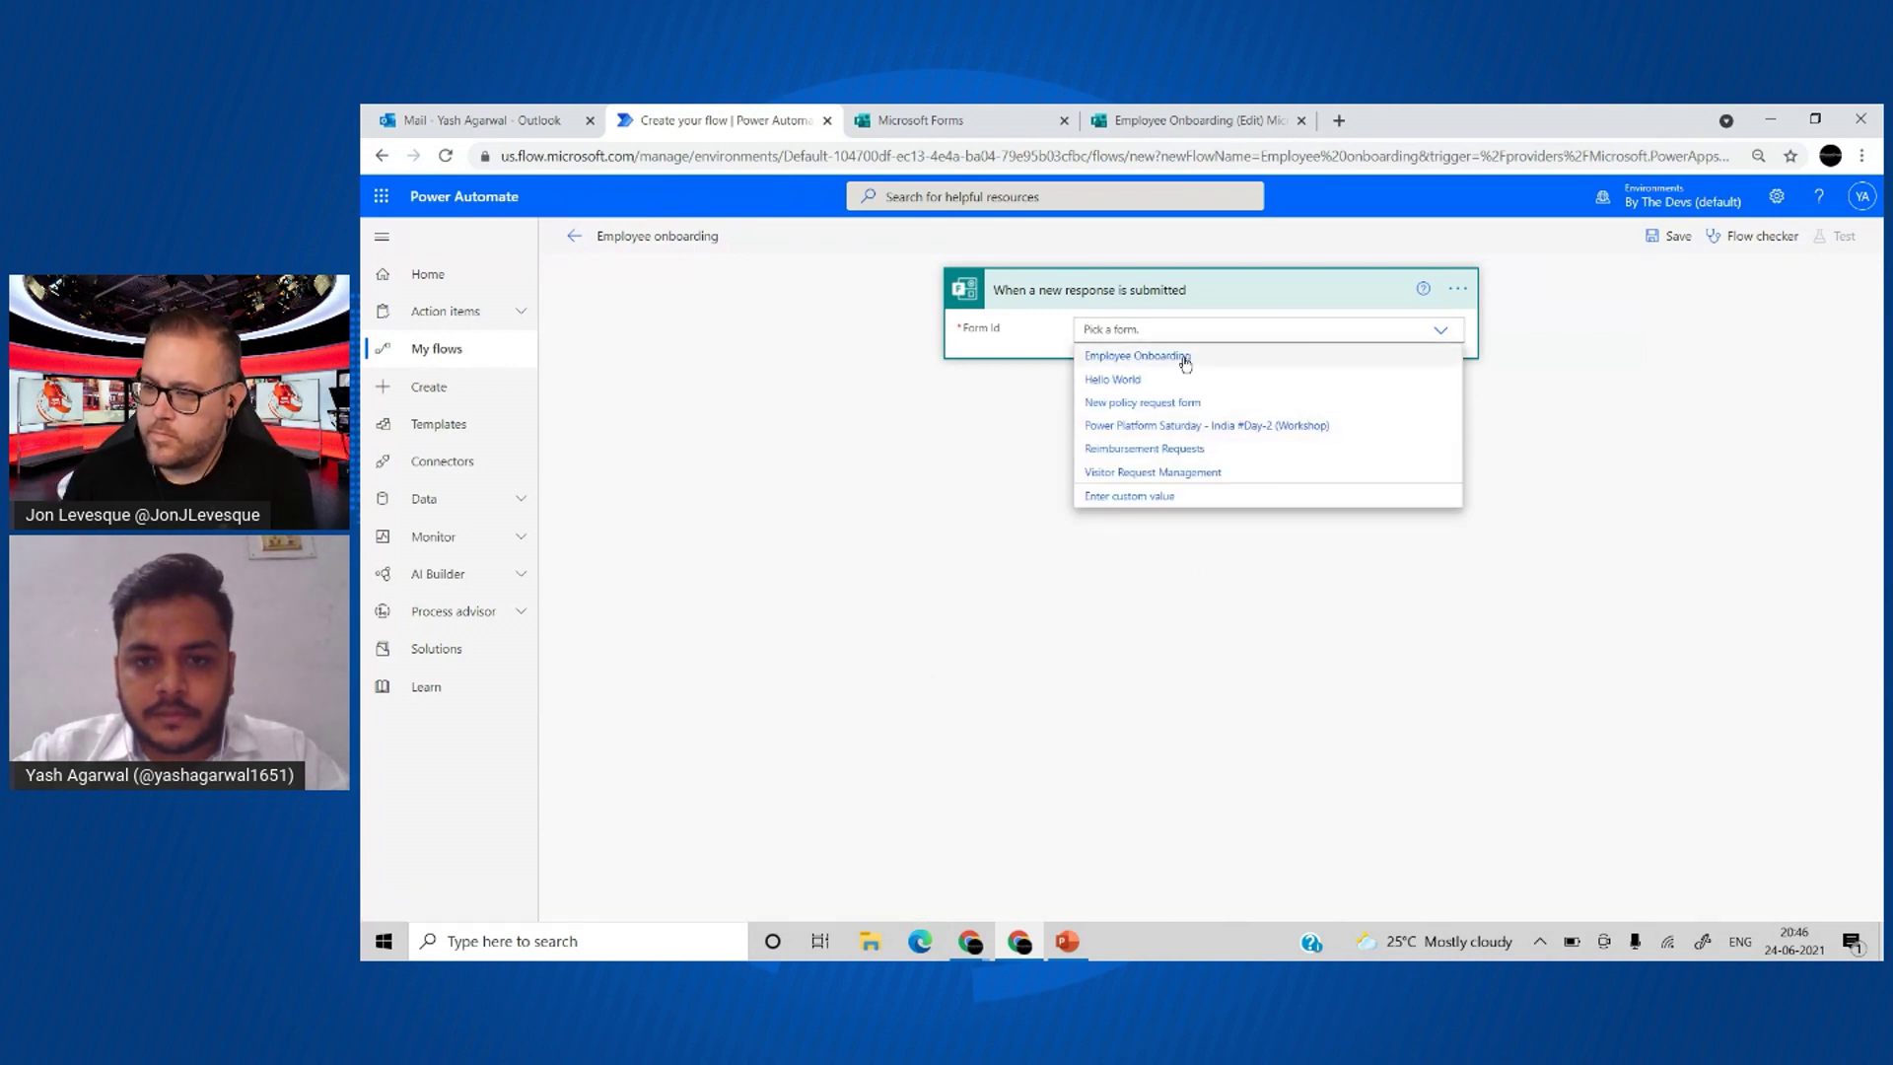
left_click(1185, 362)
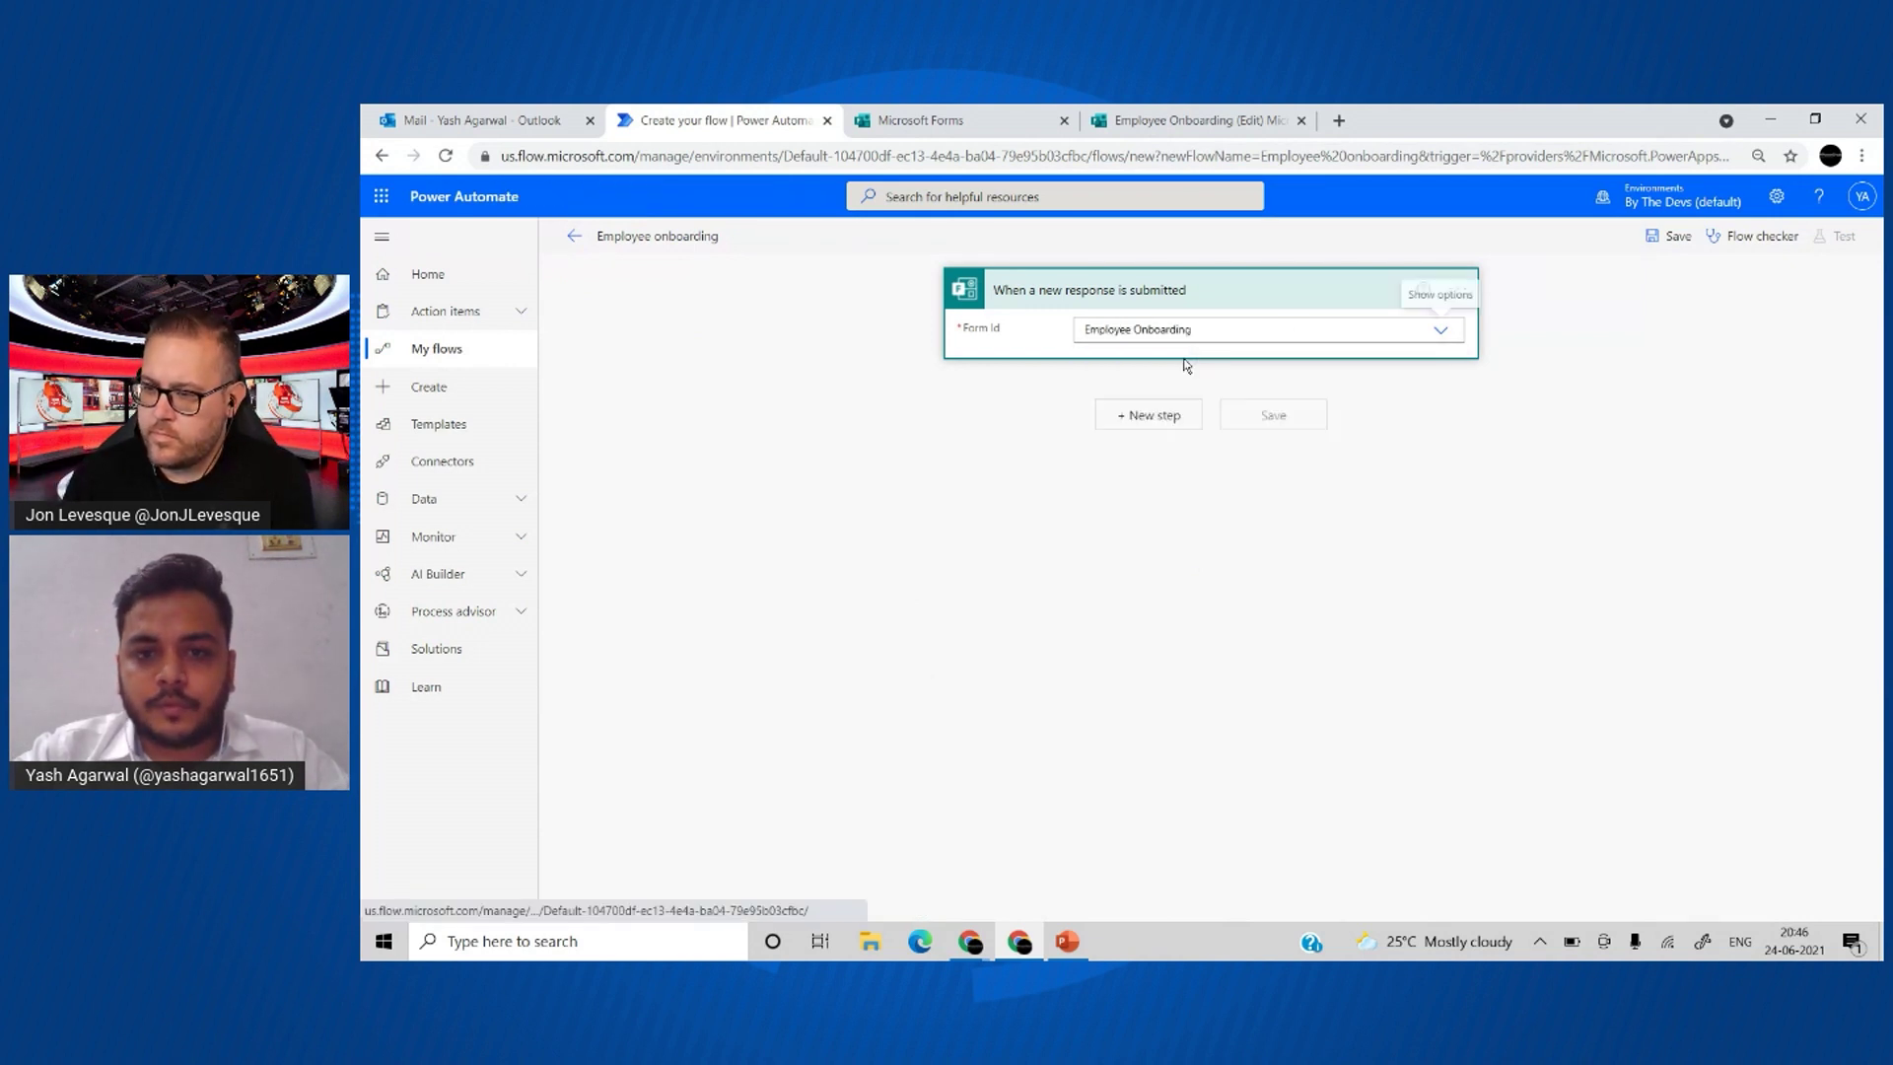
left_click(1163, 411)
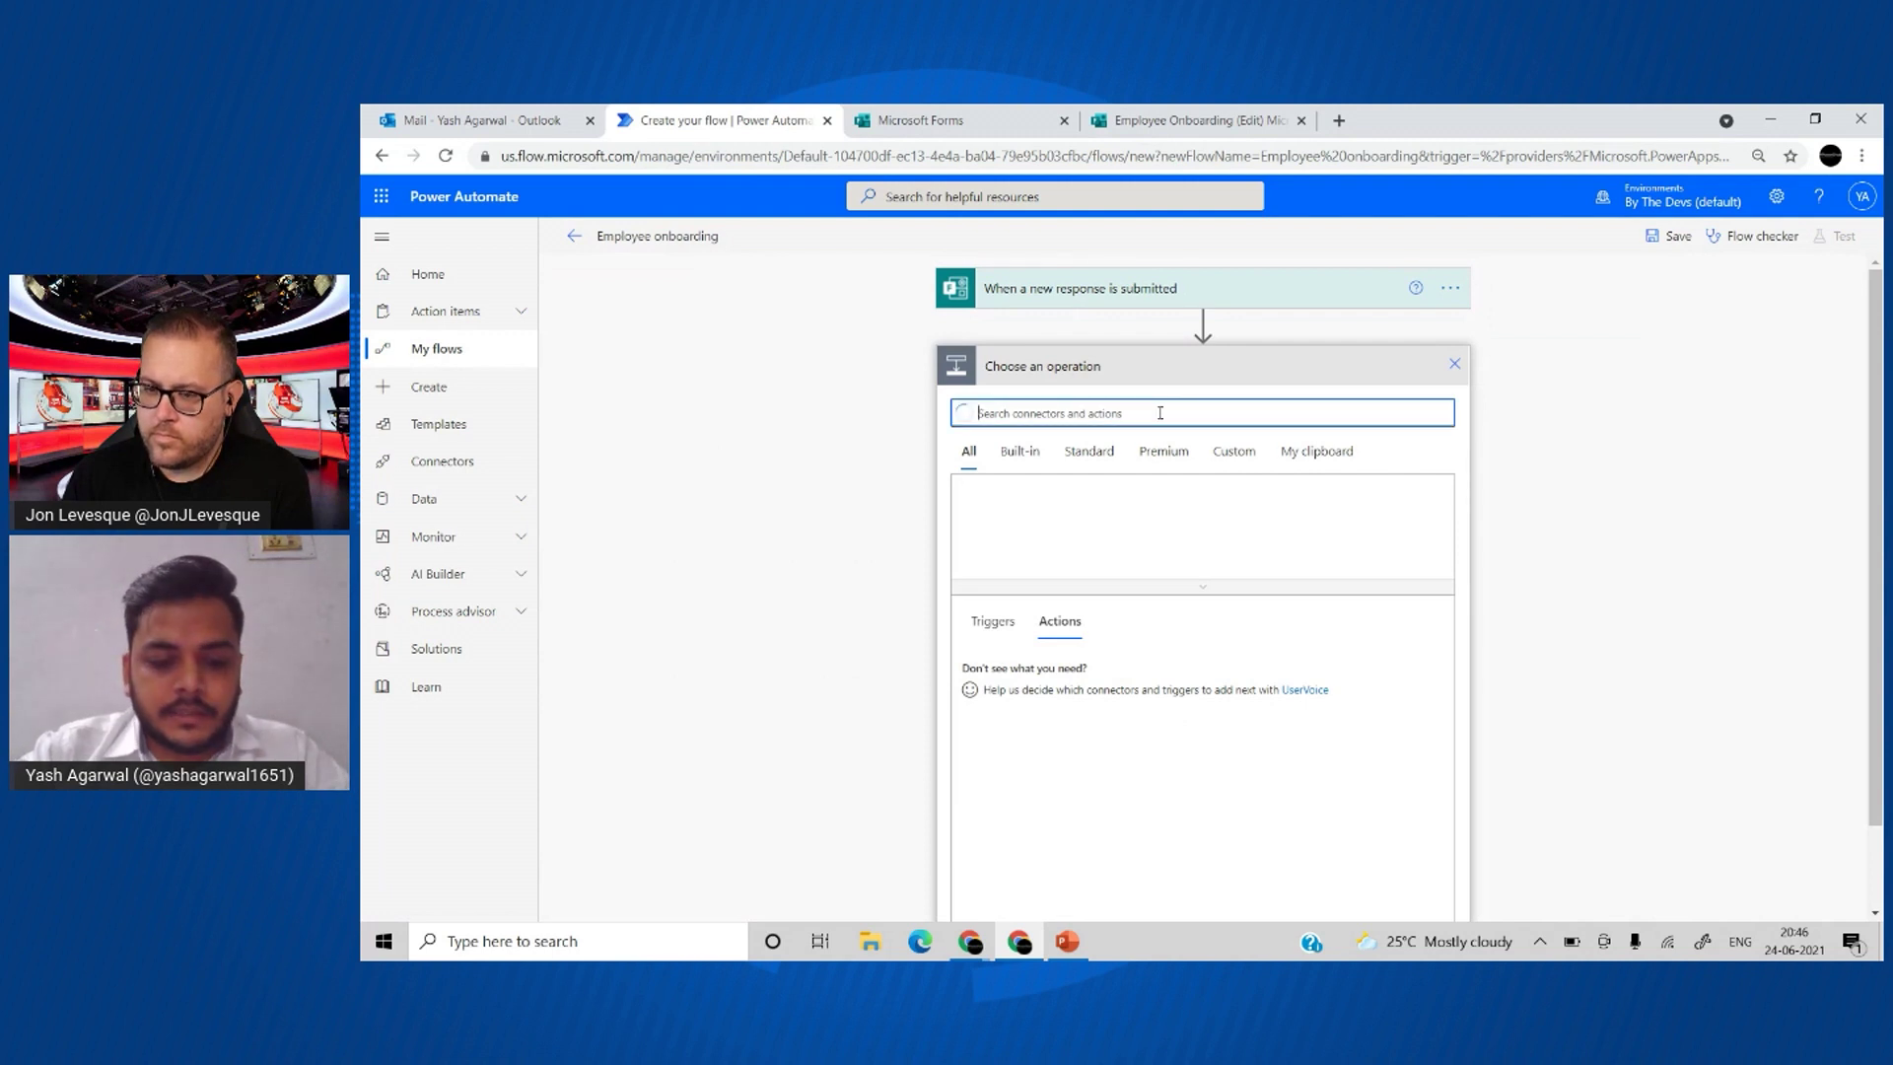
type("get response")
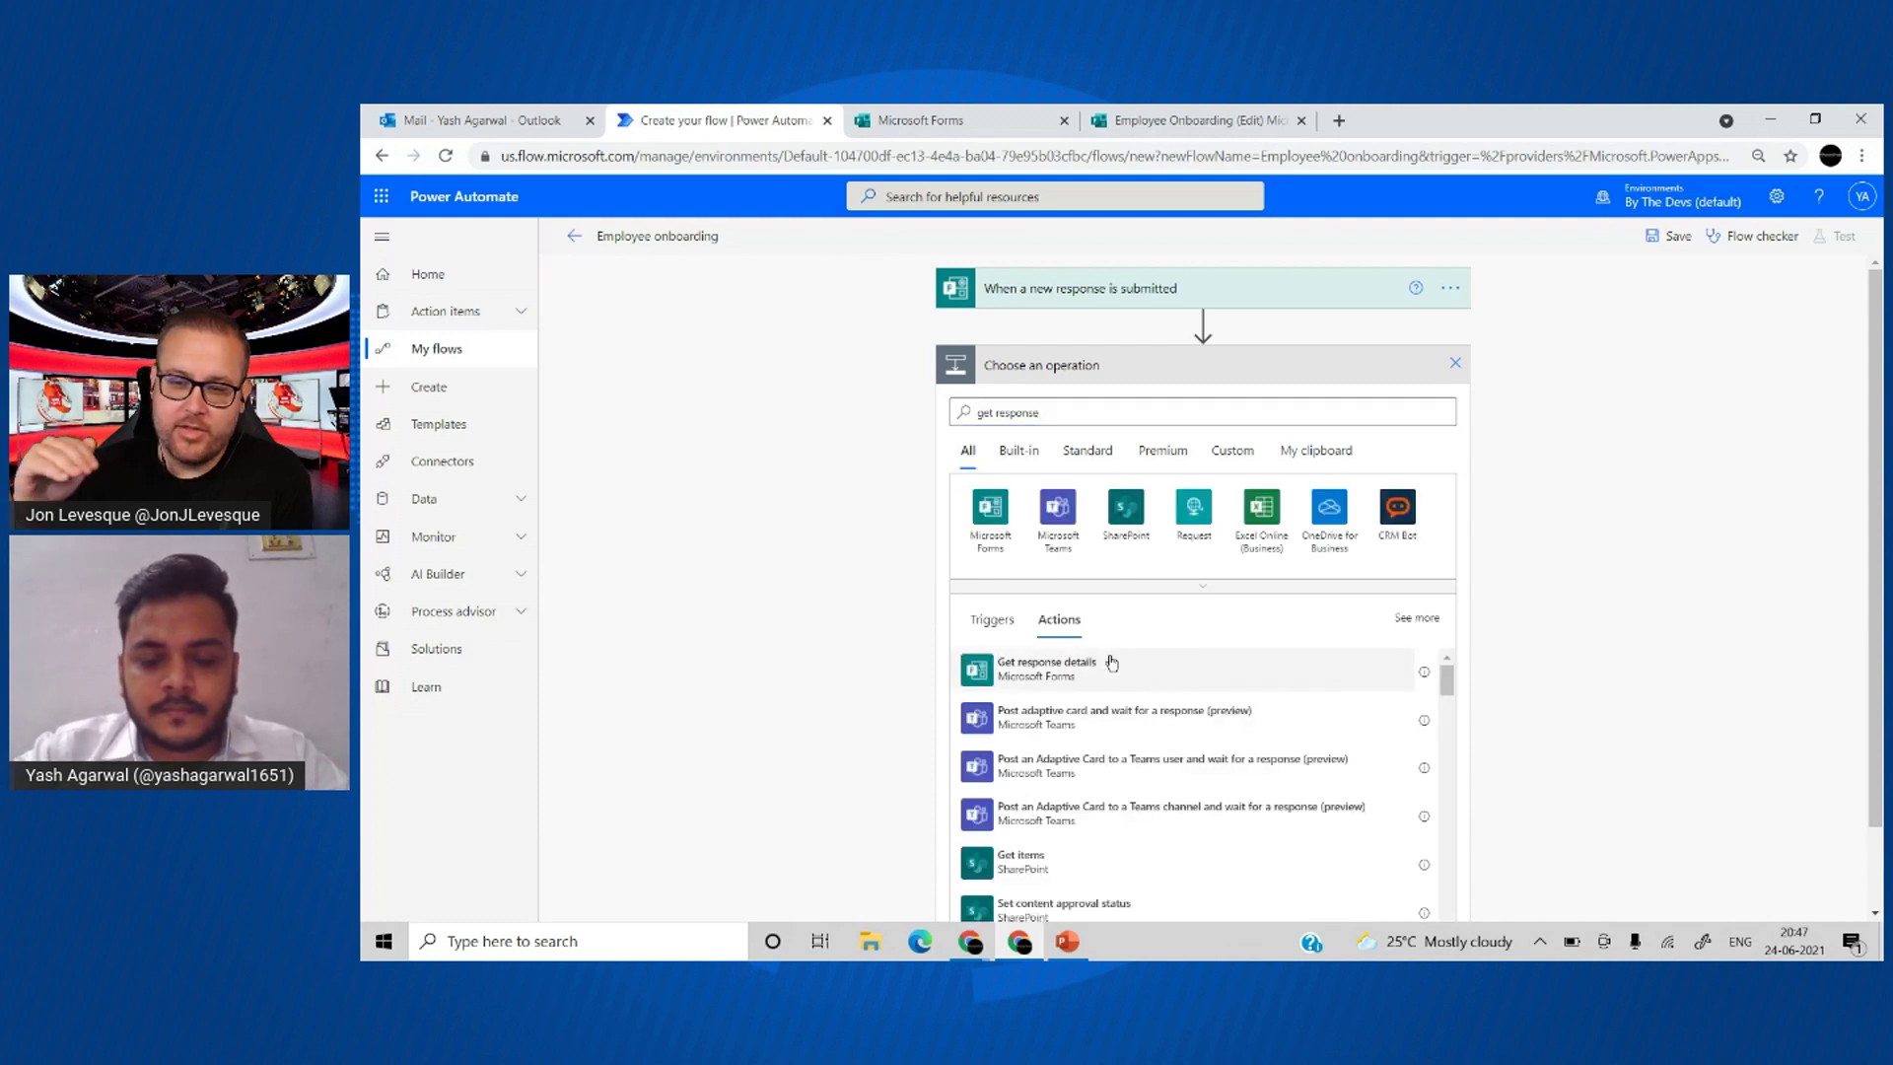
left_click(1111, 663)
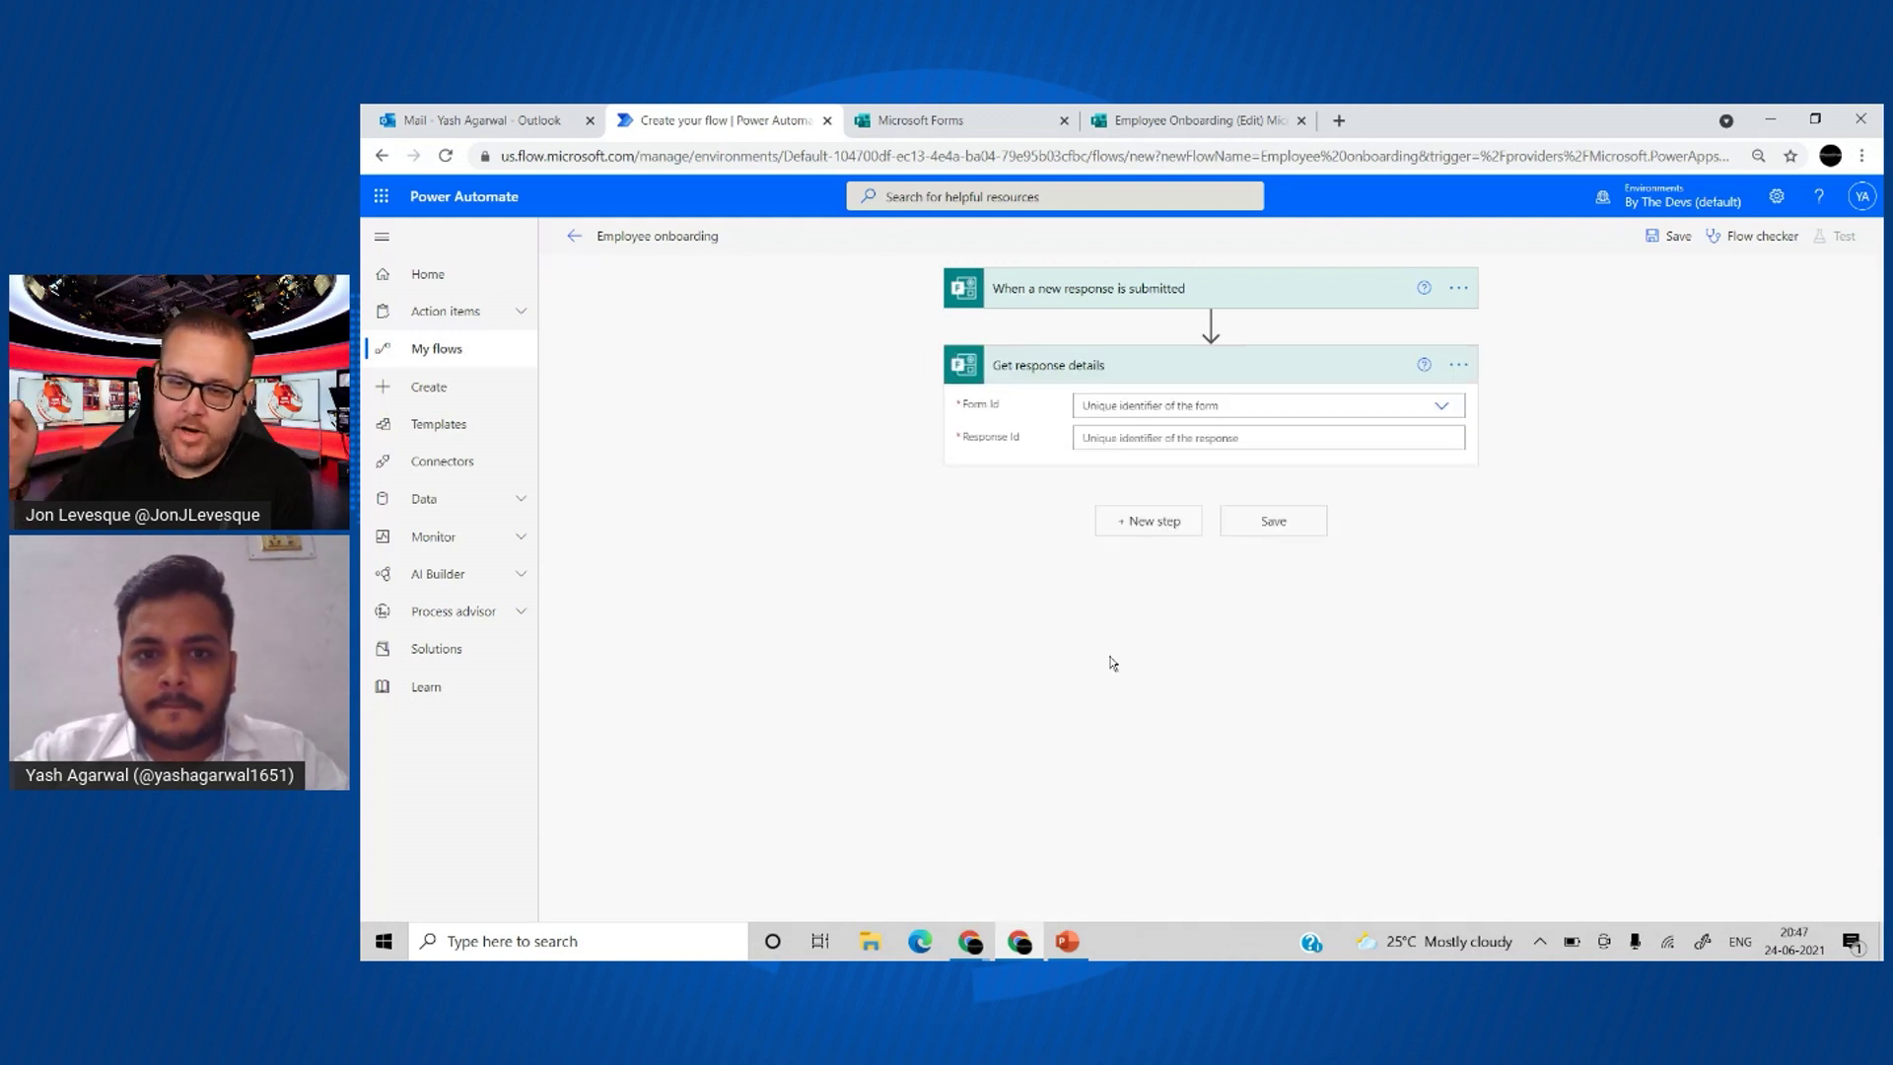
Set Get response details to the Employee Onboarding form and the trigger's Response Id.
left_click(1216, 404)
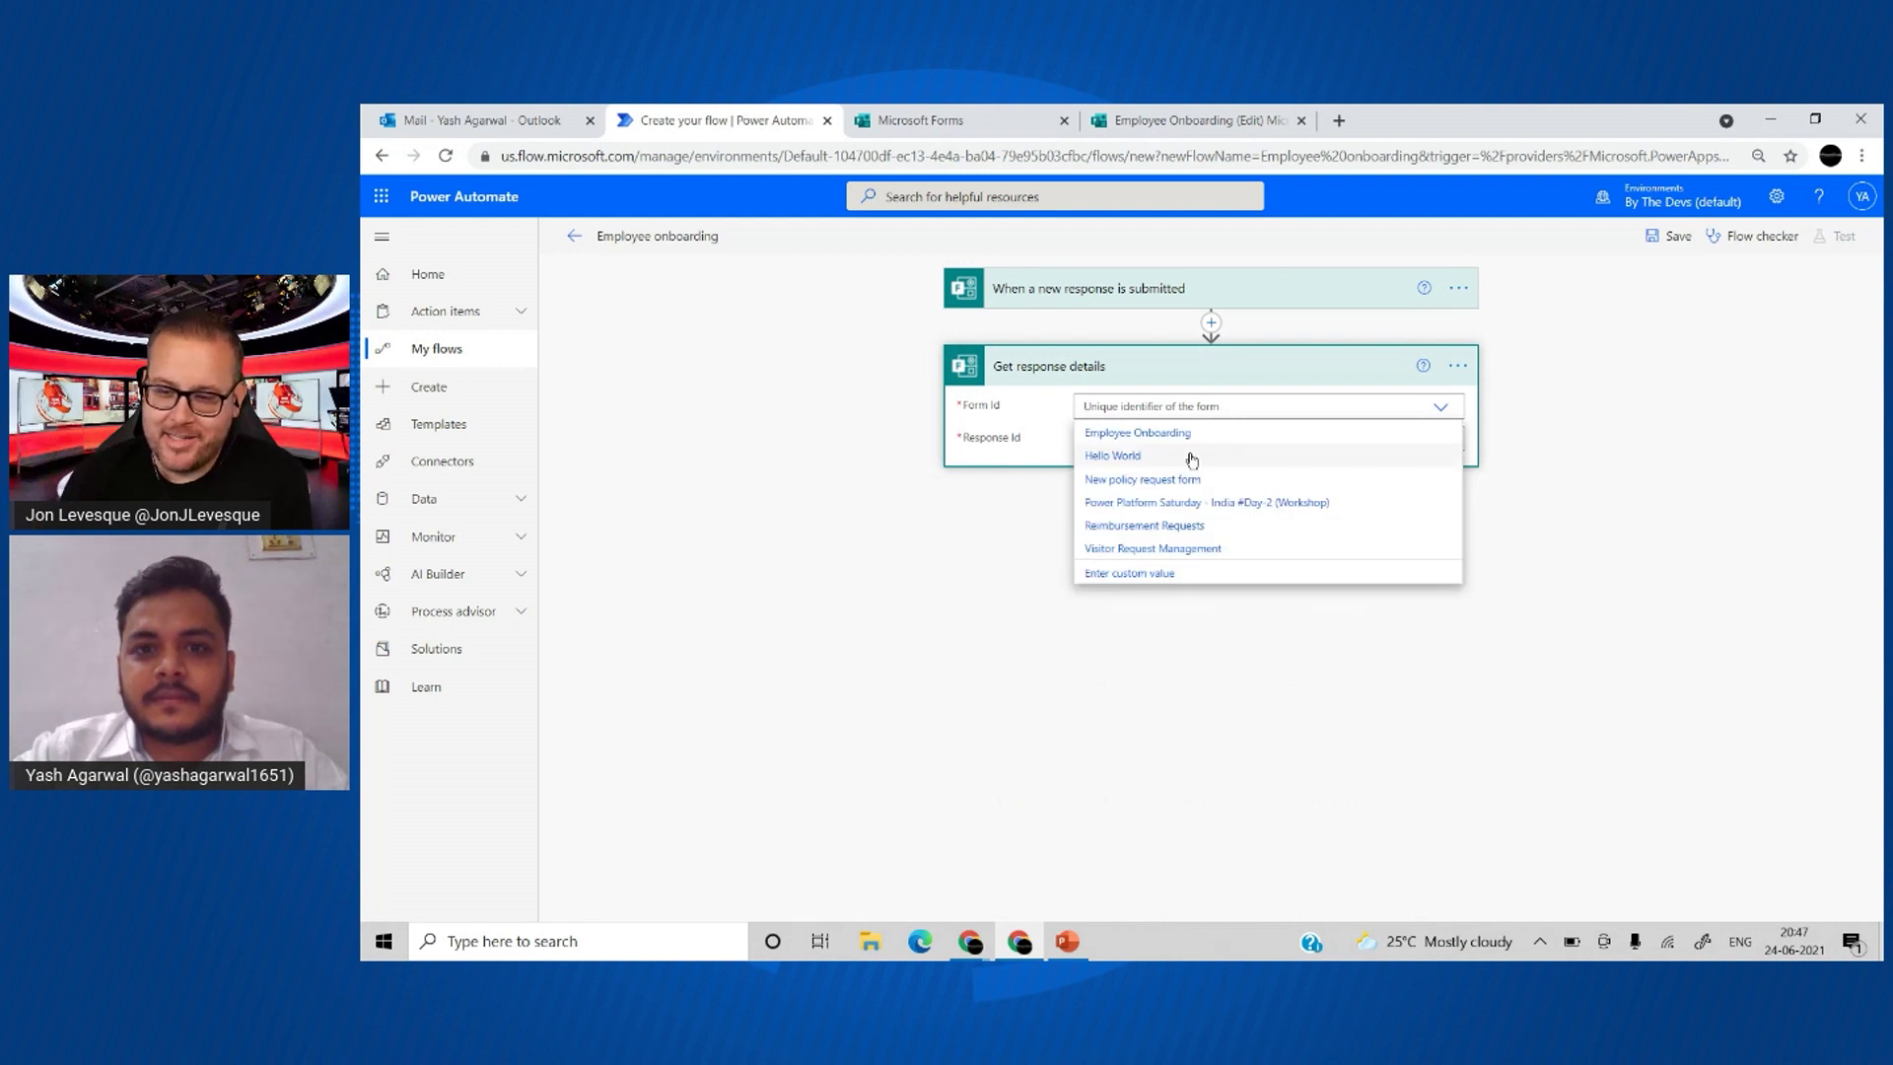
left_click(1199, 435)
left_click(1198, 439)
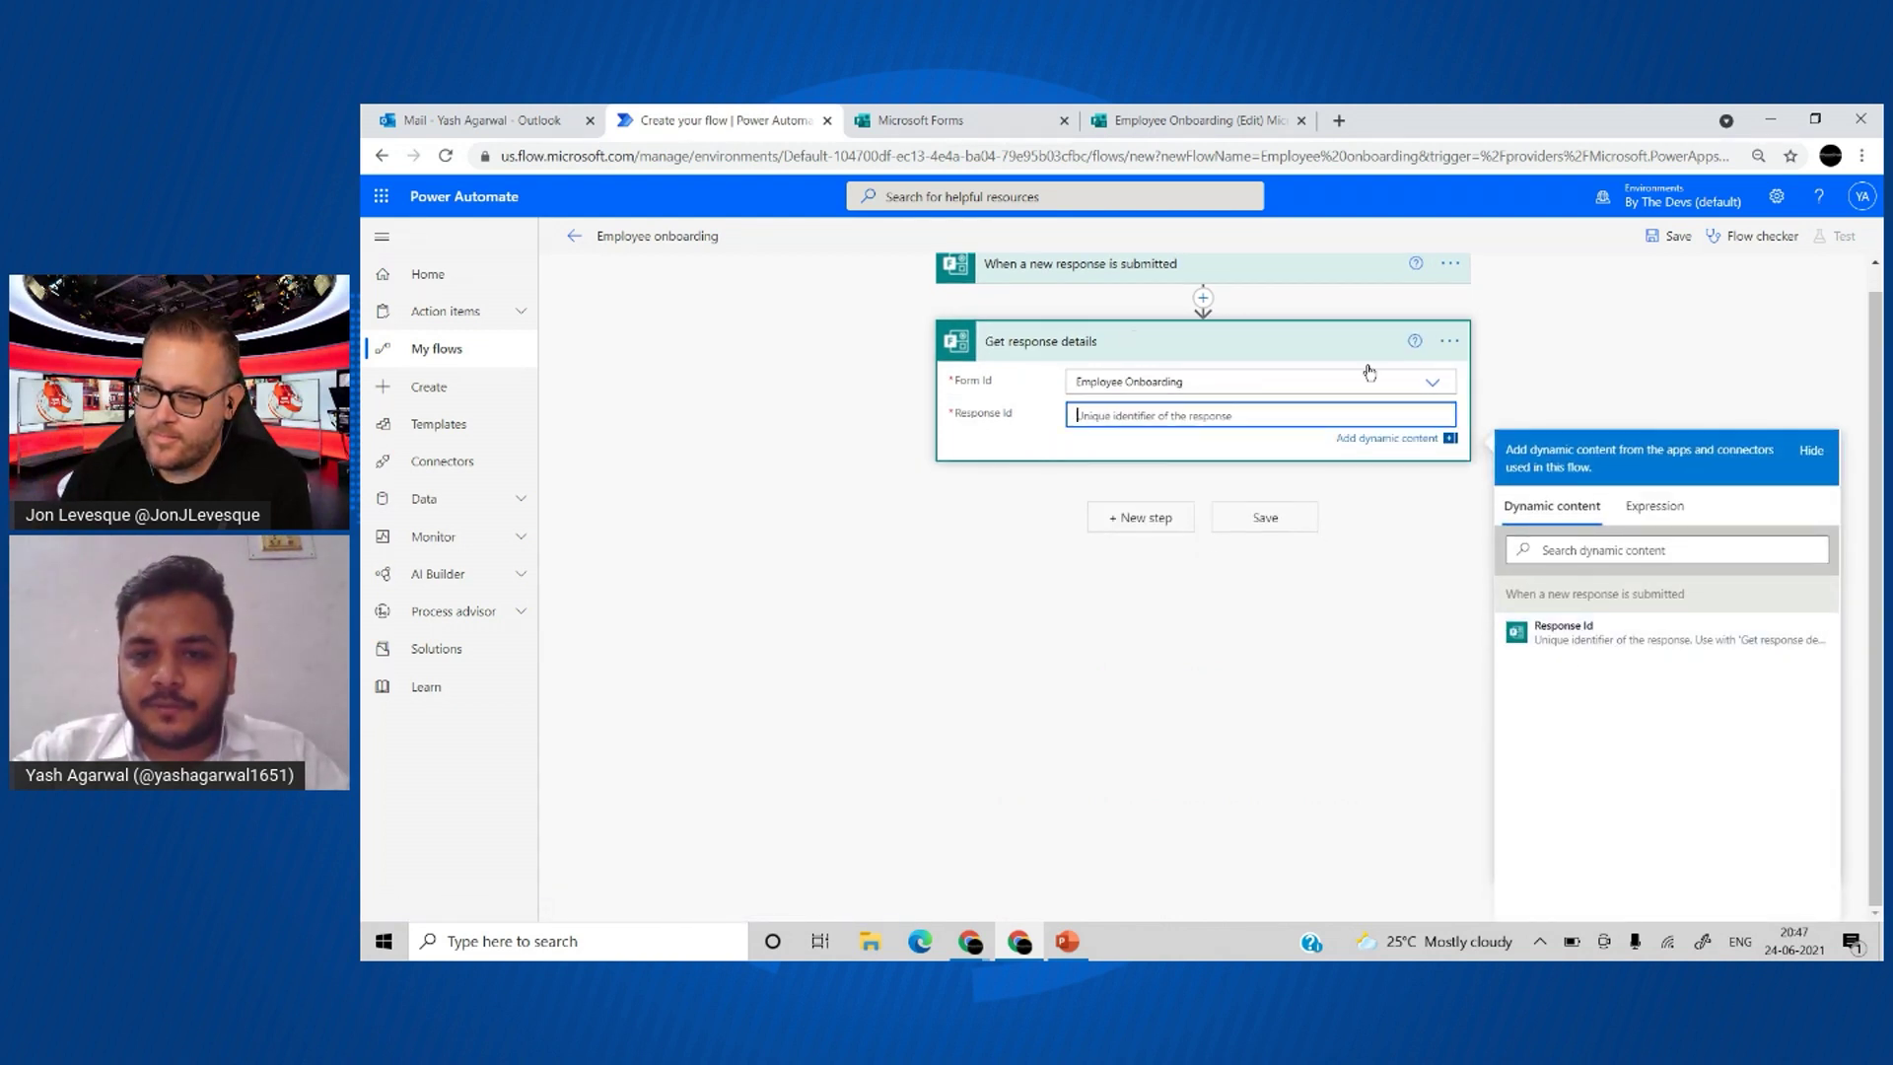
left_click(1581, 643)
left_click(1273, 654)
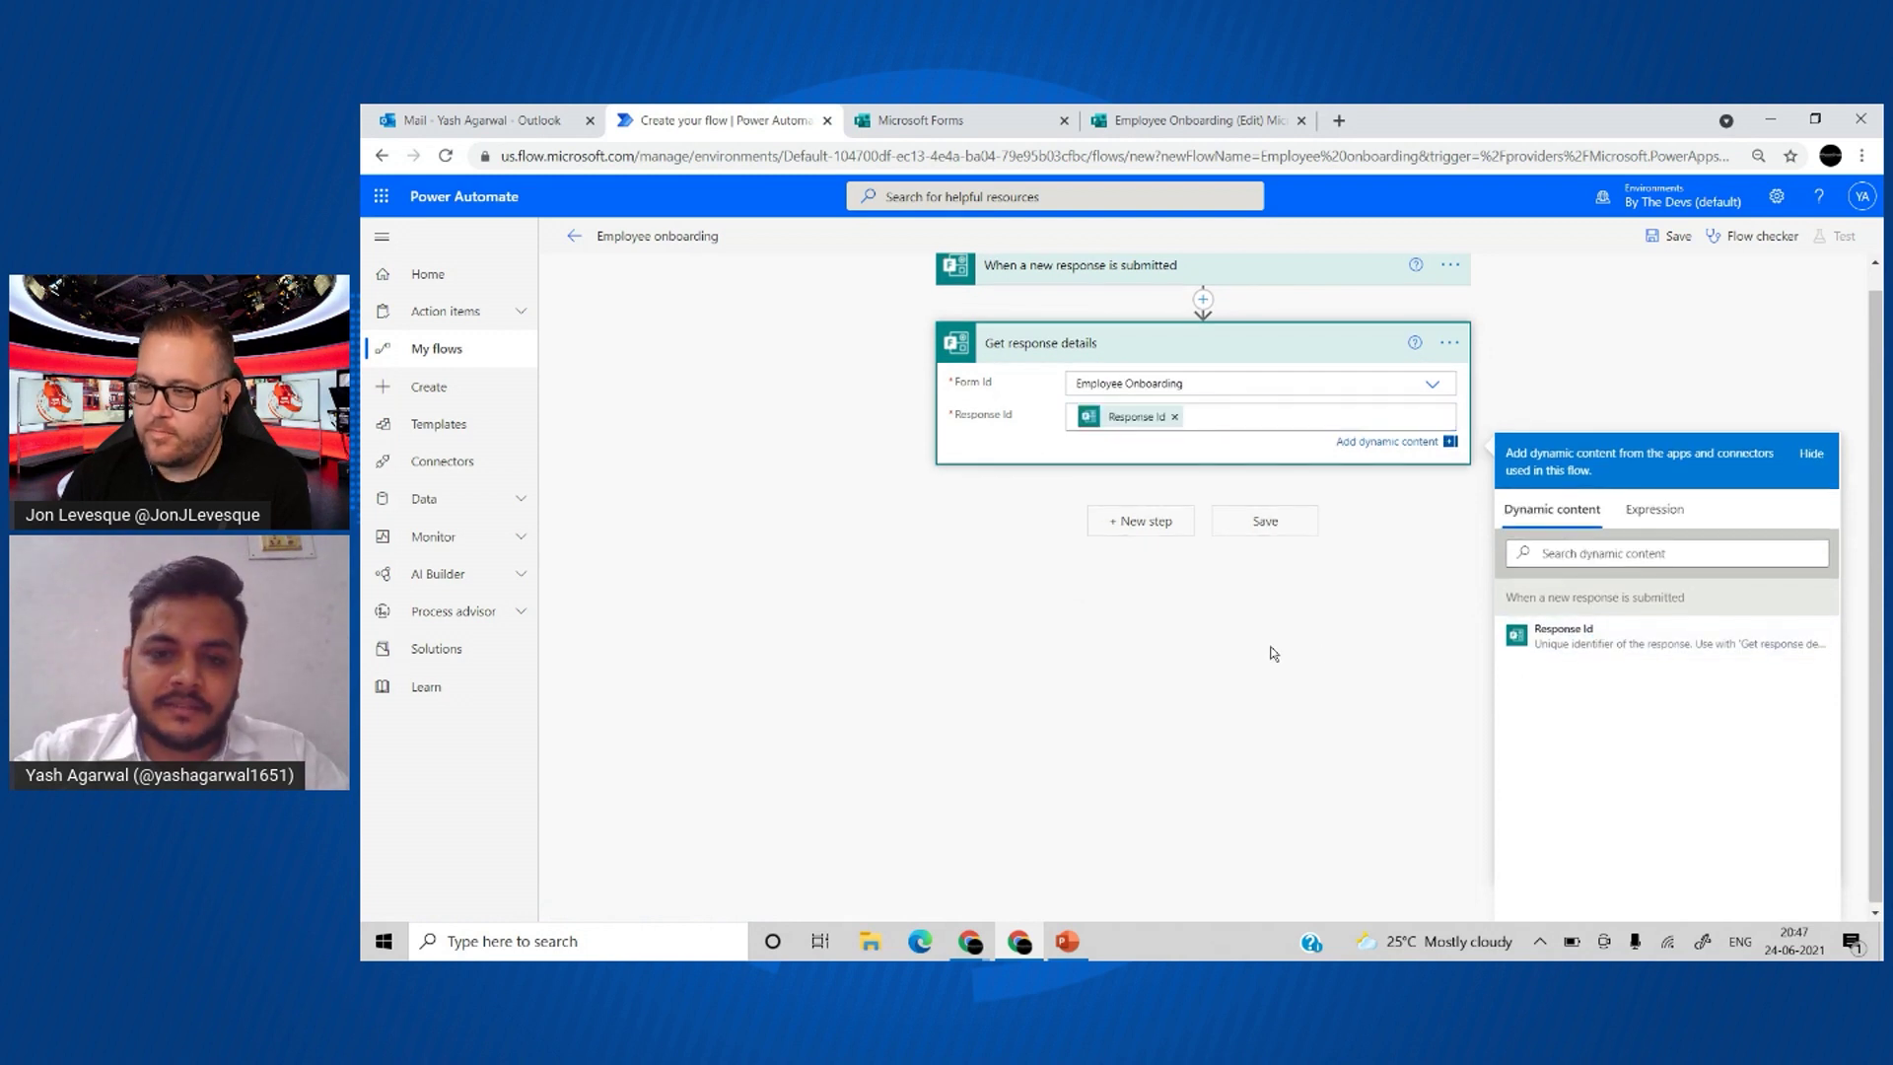
Add a Compose step whose input is the form's Attachments answer.
left_click(1146, 521)
type("compose")
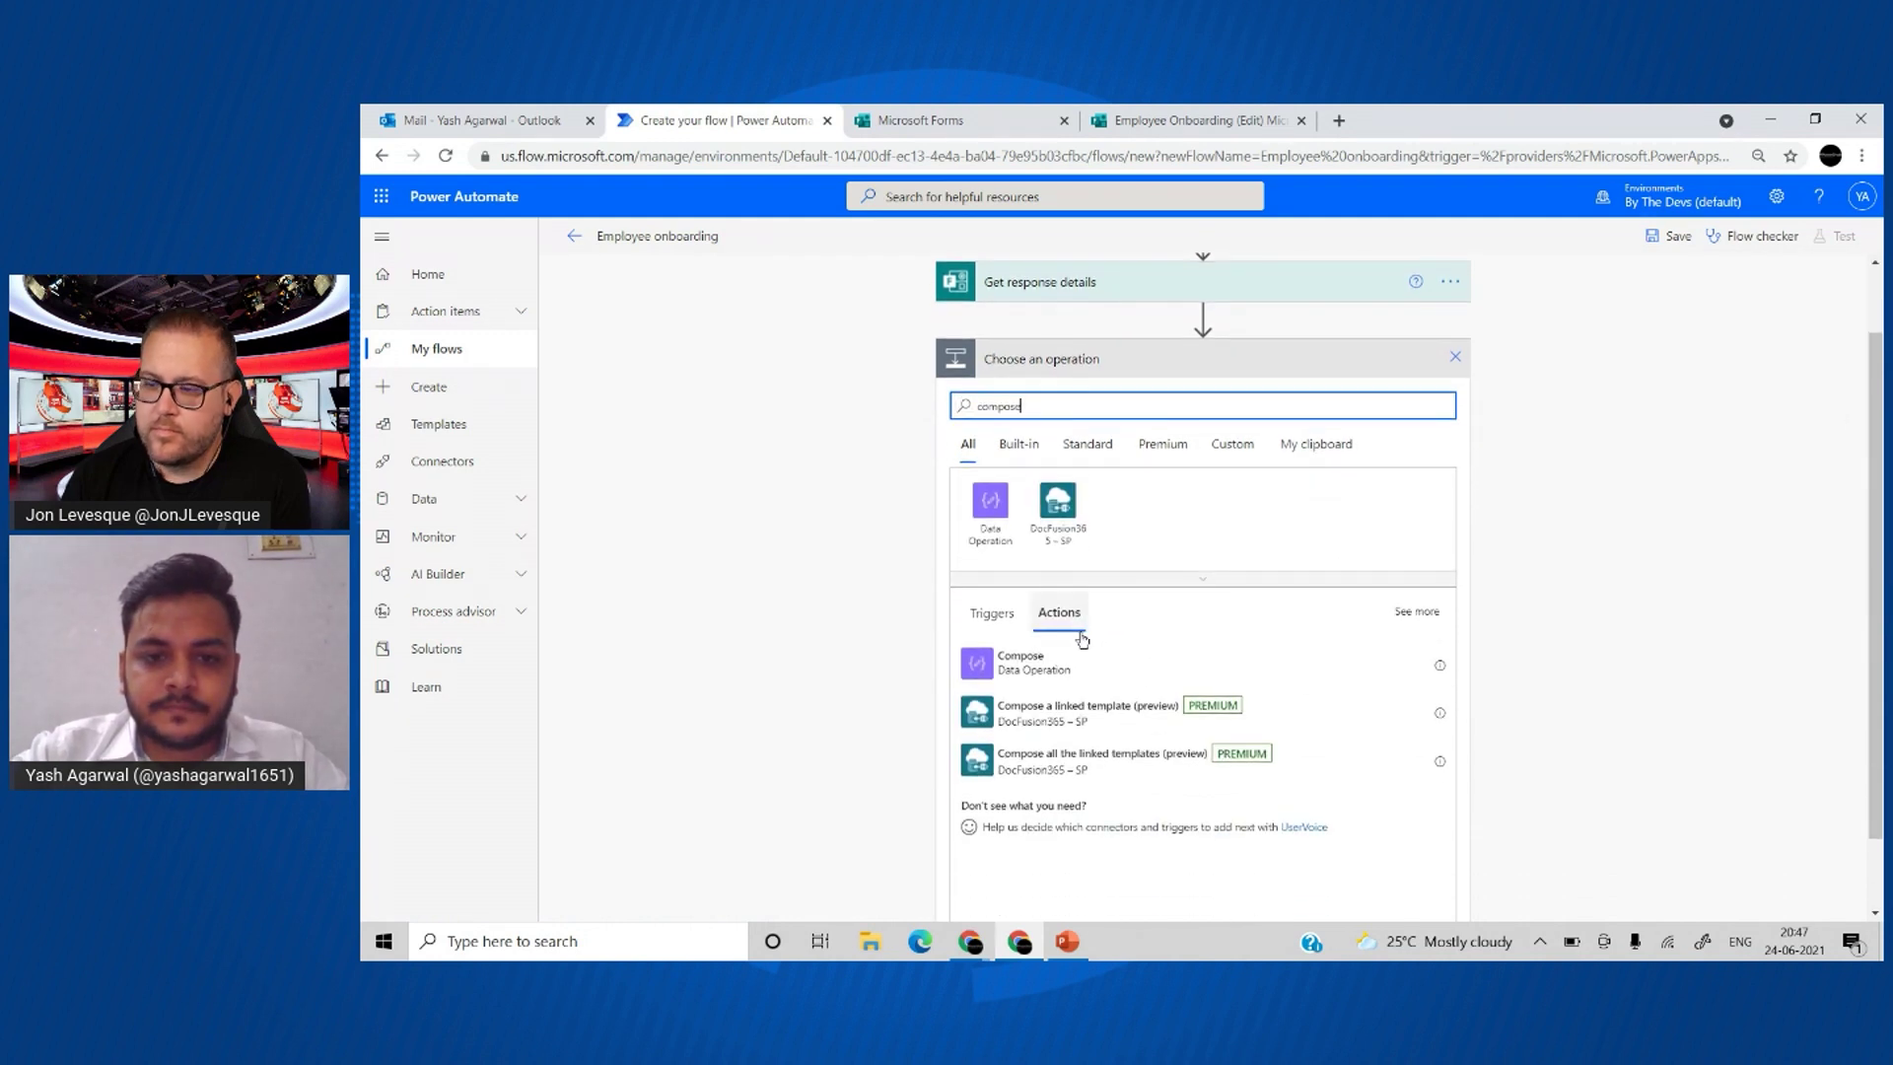
left_click(1076, 652)
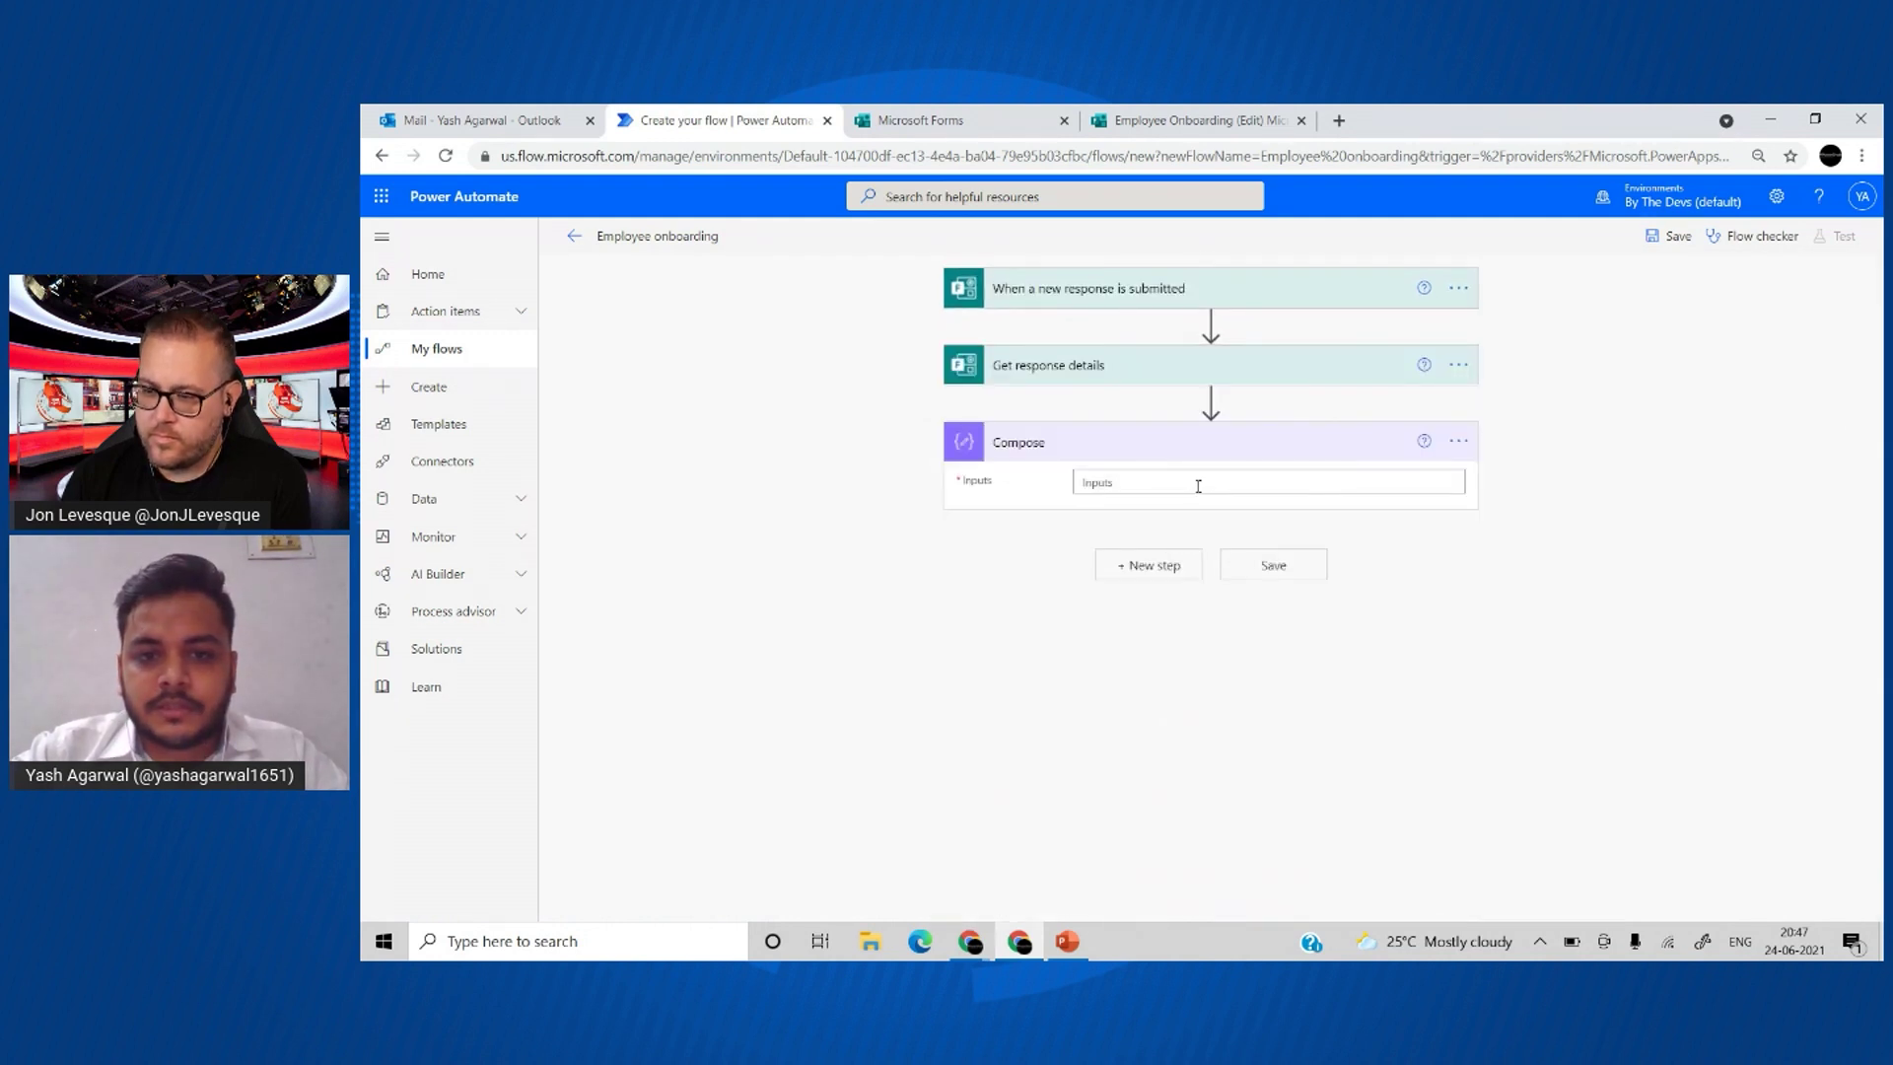
left_click(1198, 485)
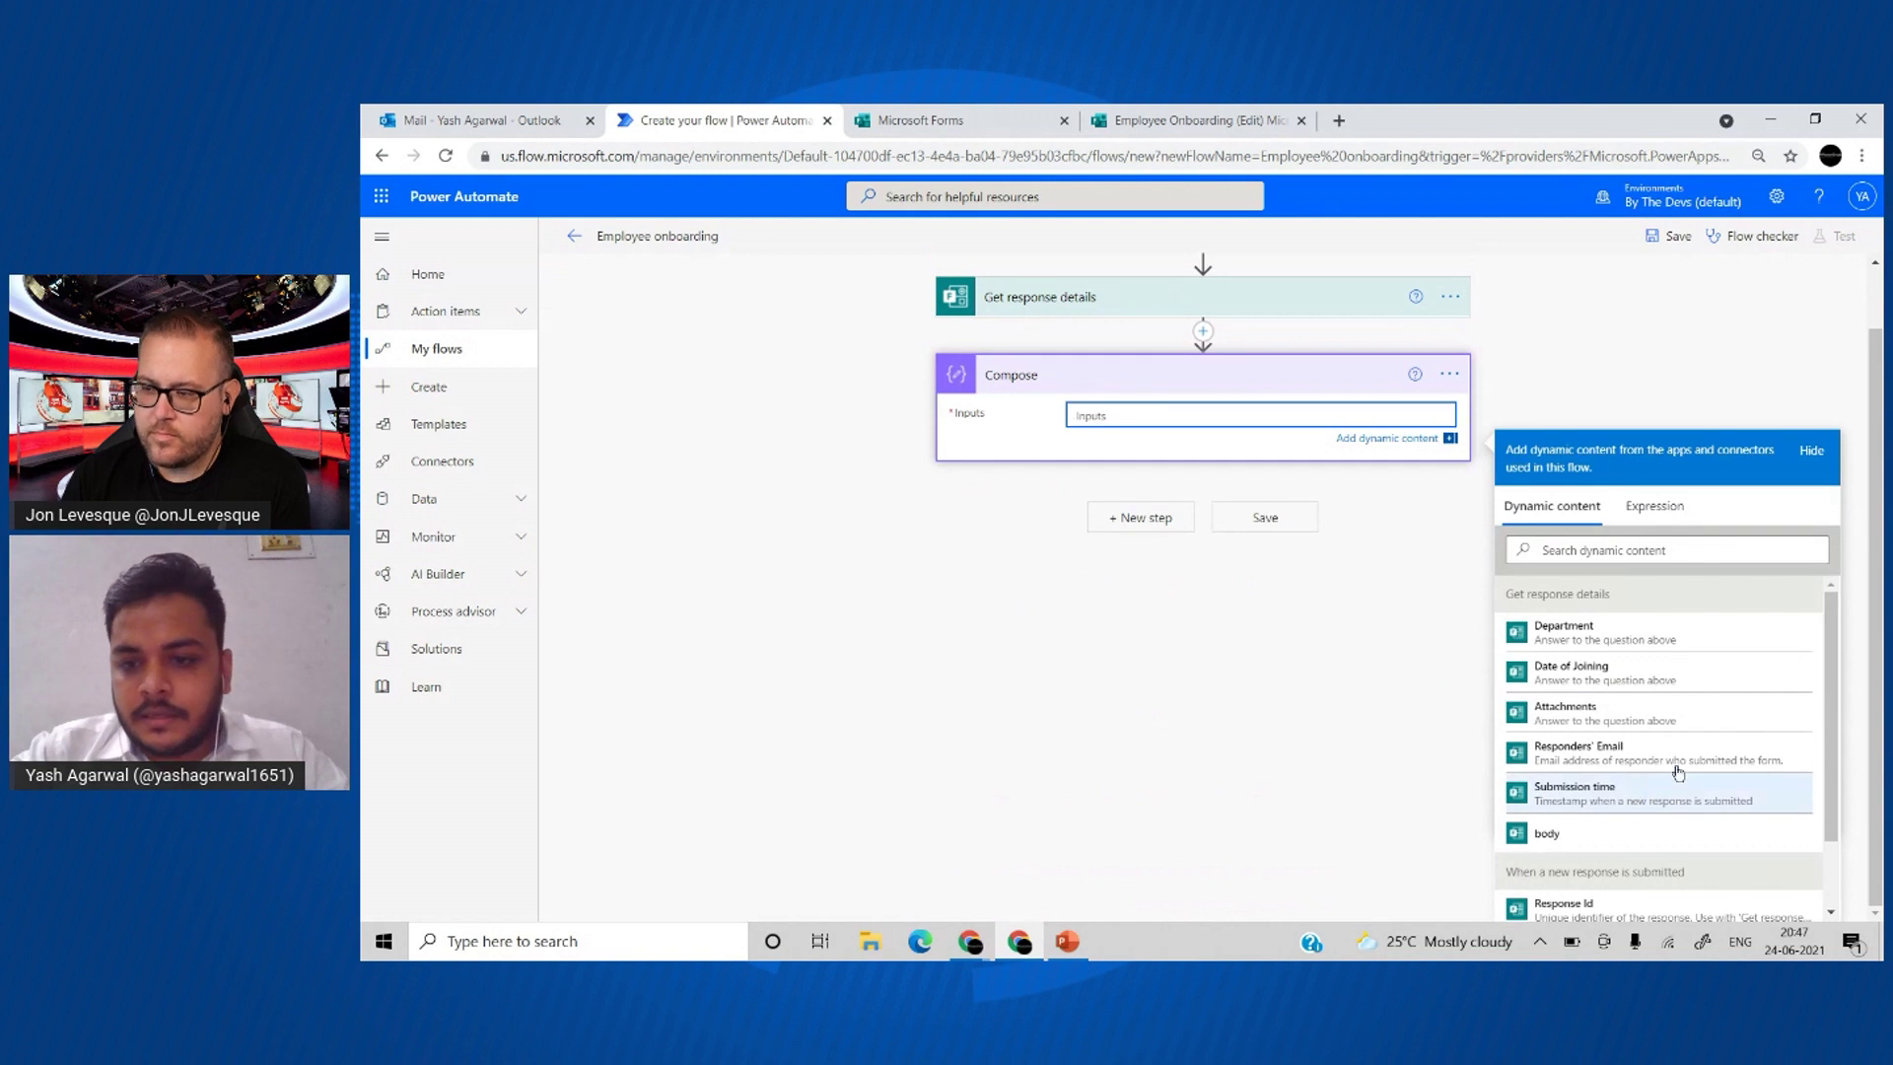
left_click(1661, 705)
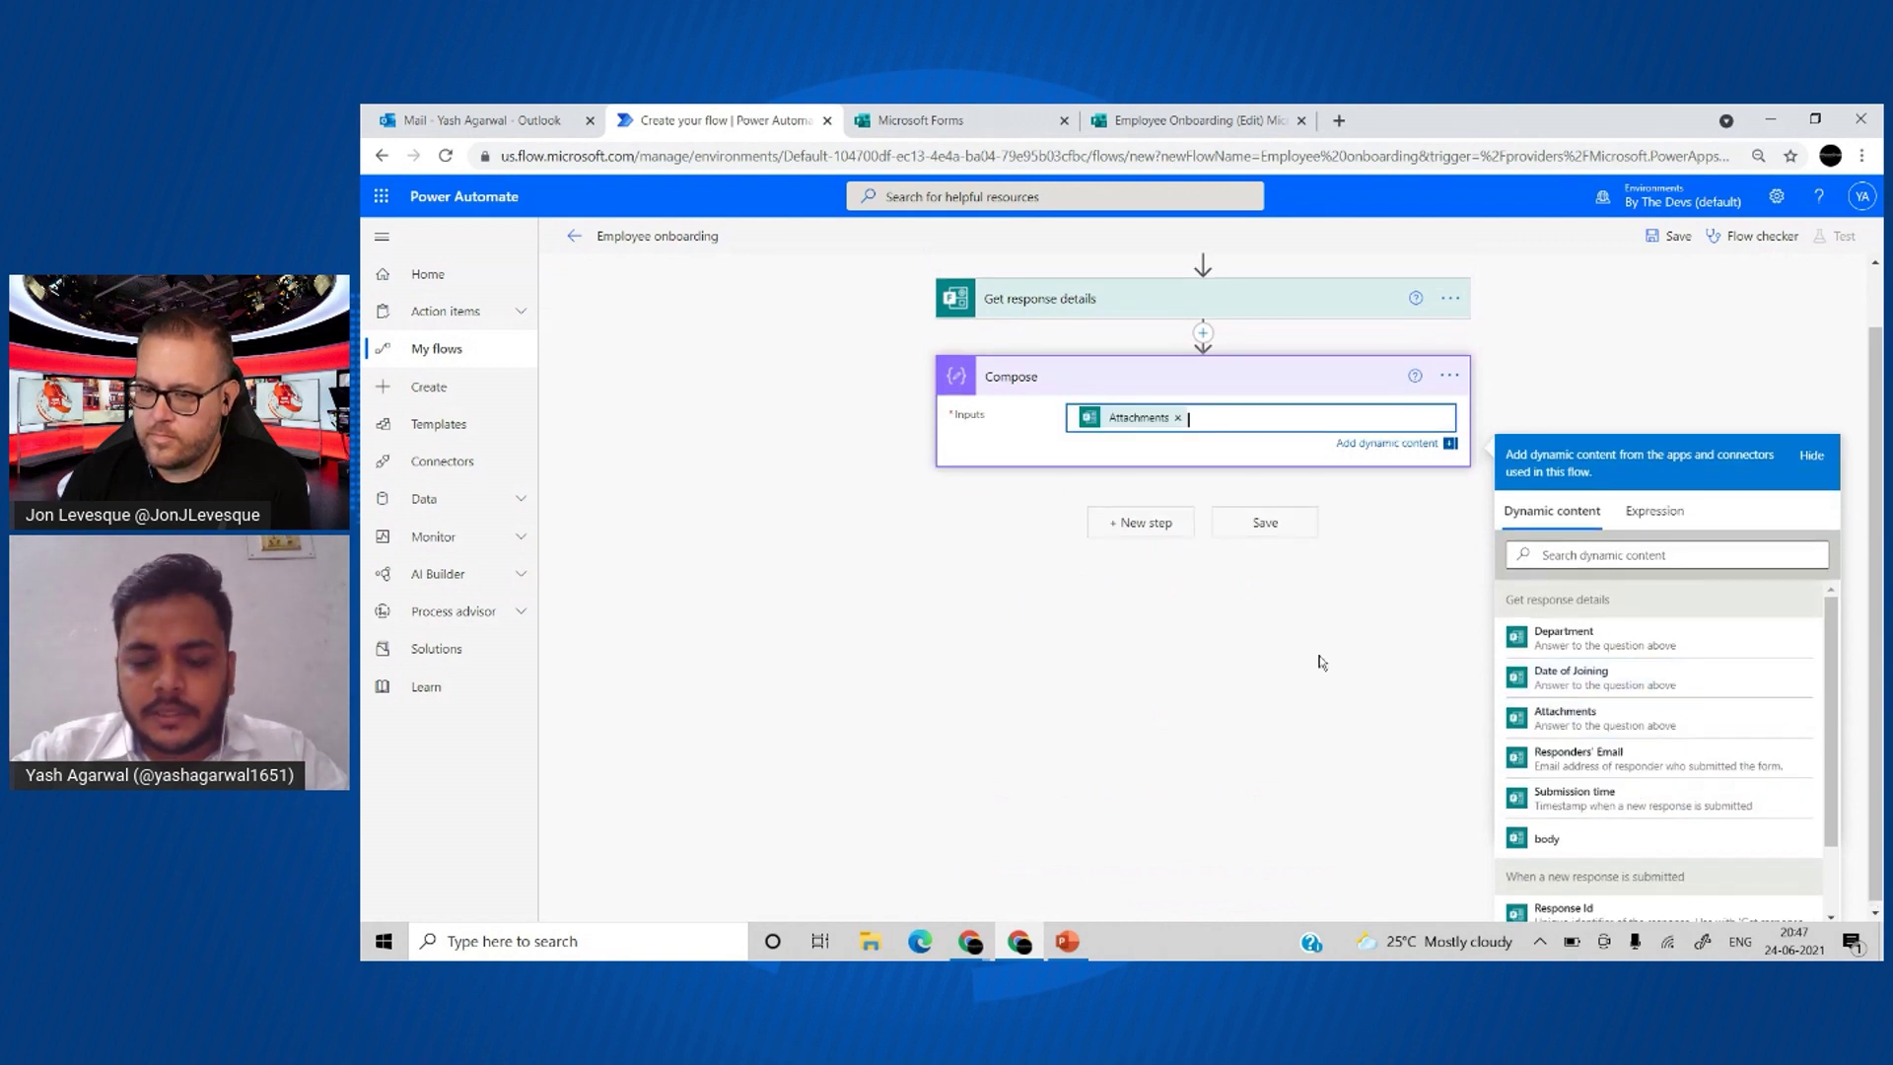
left_click(1322, 662)
Save the flow, start a manual test, and switch to the Employee Onboarding form.
left_click(1278, 569)
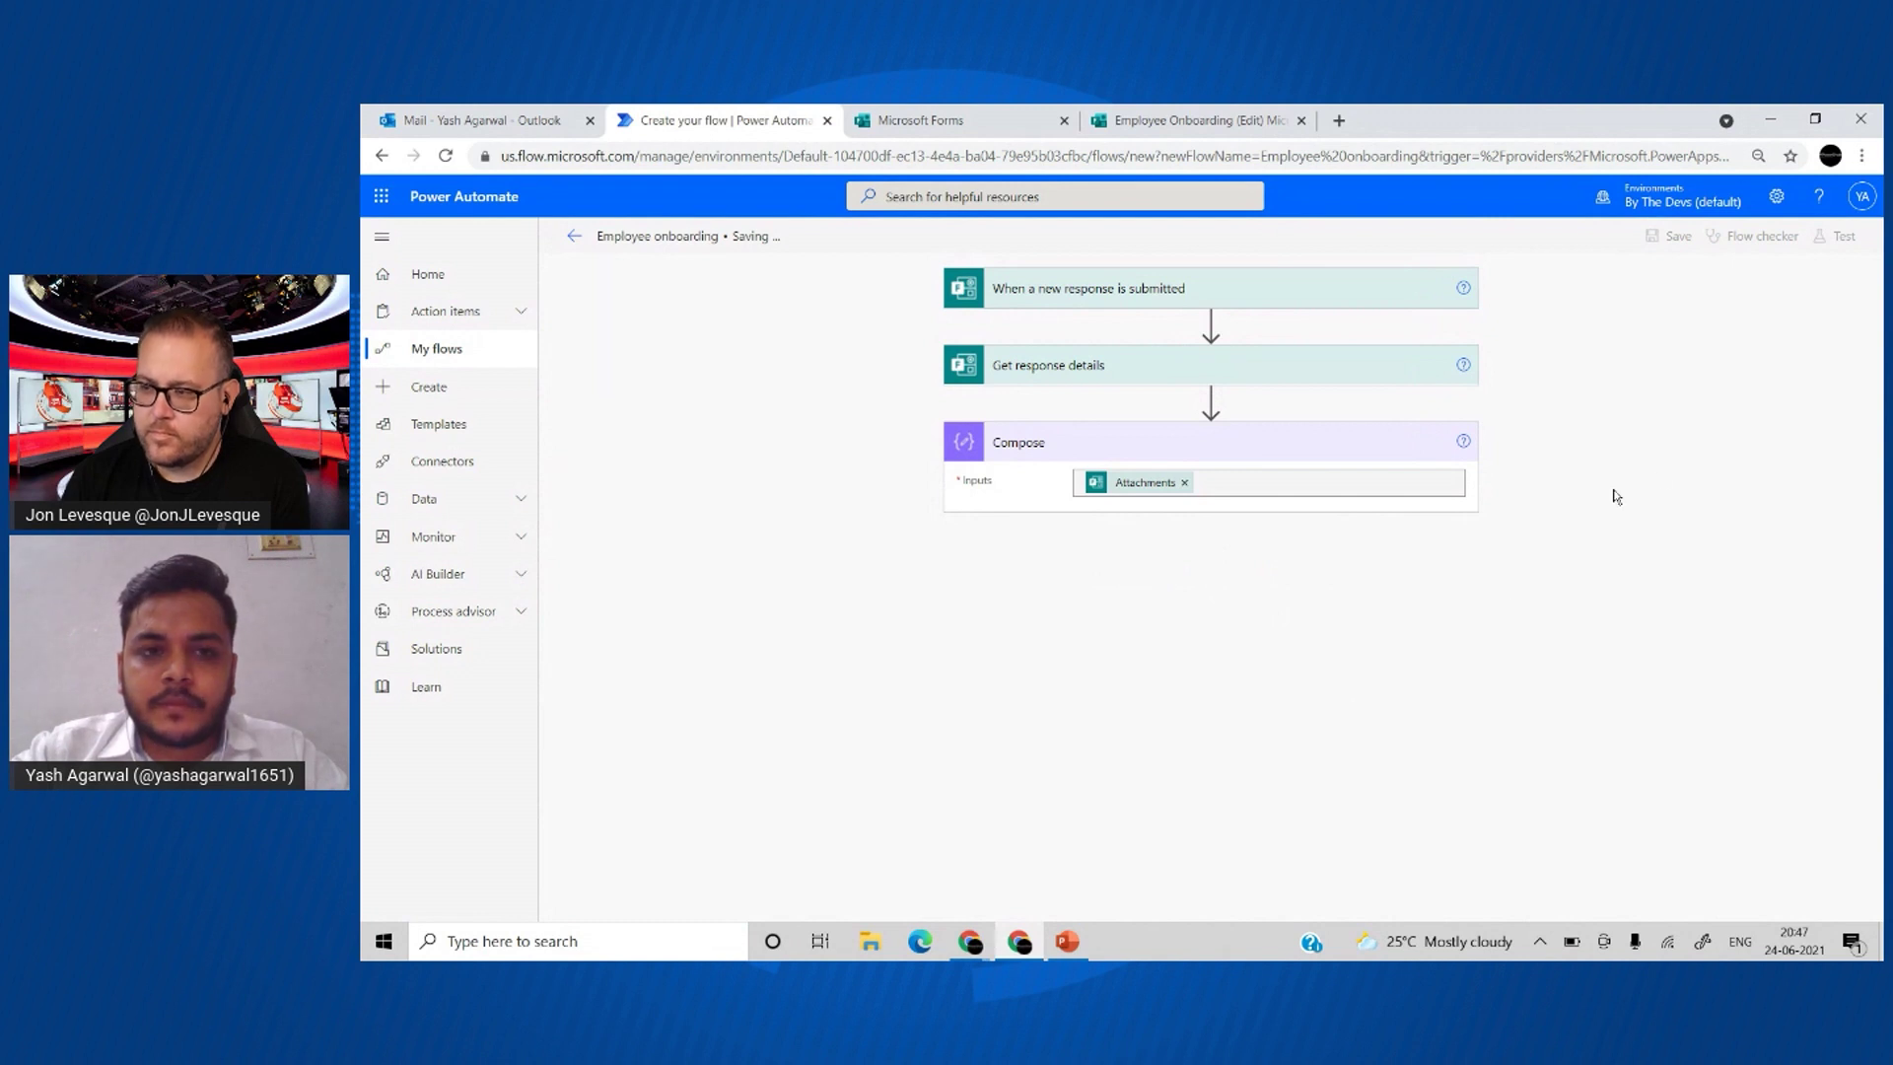
left_click(1837, 237)
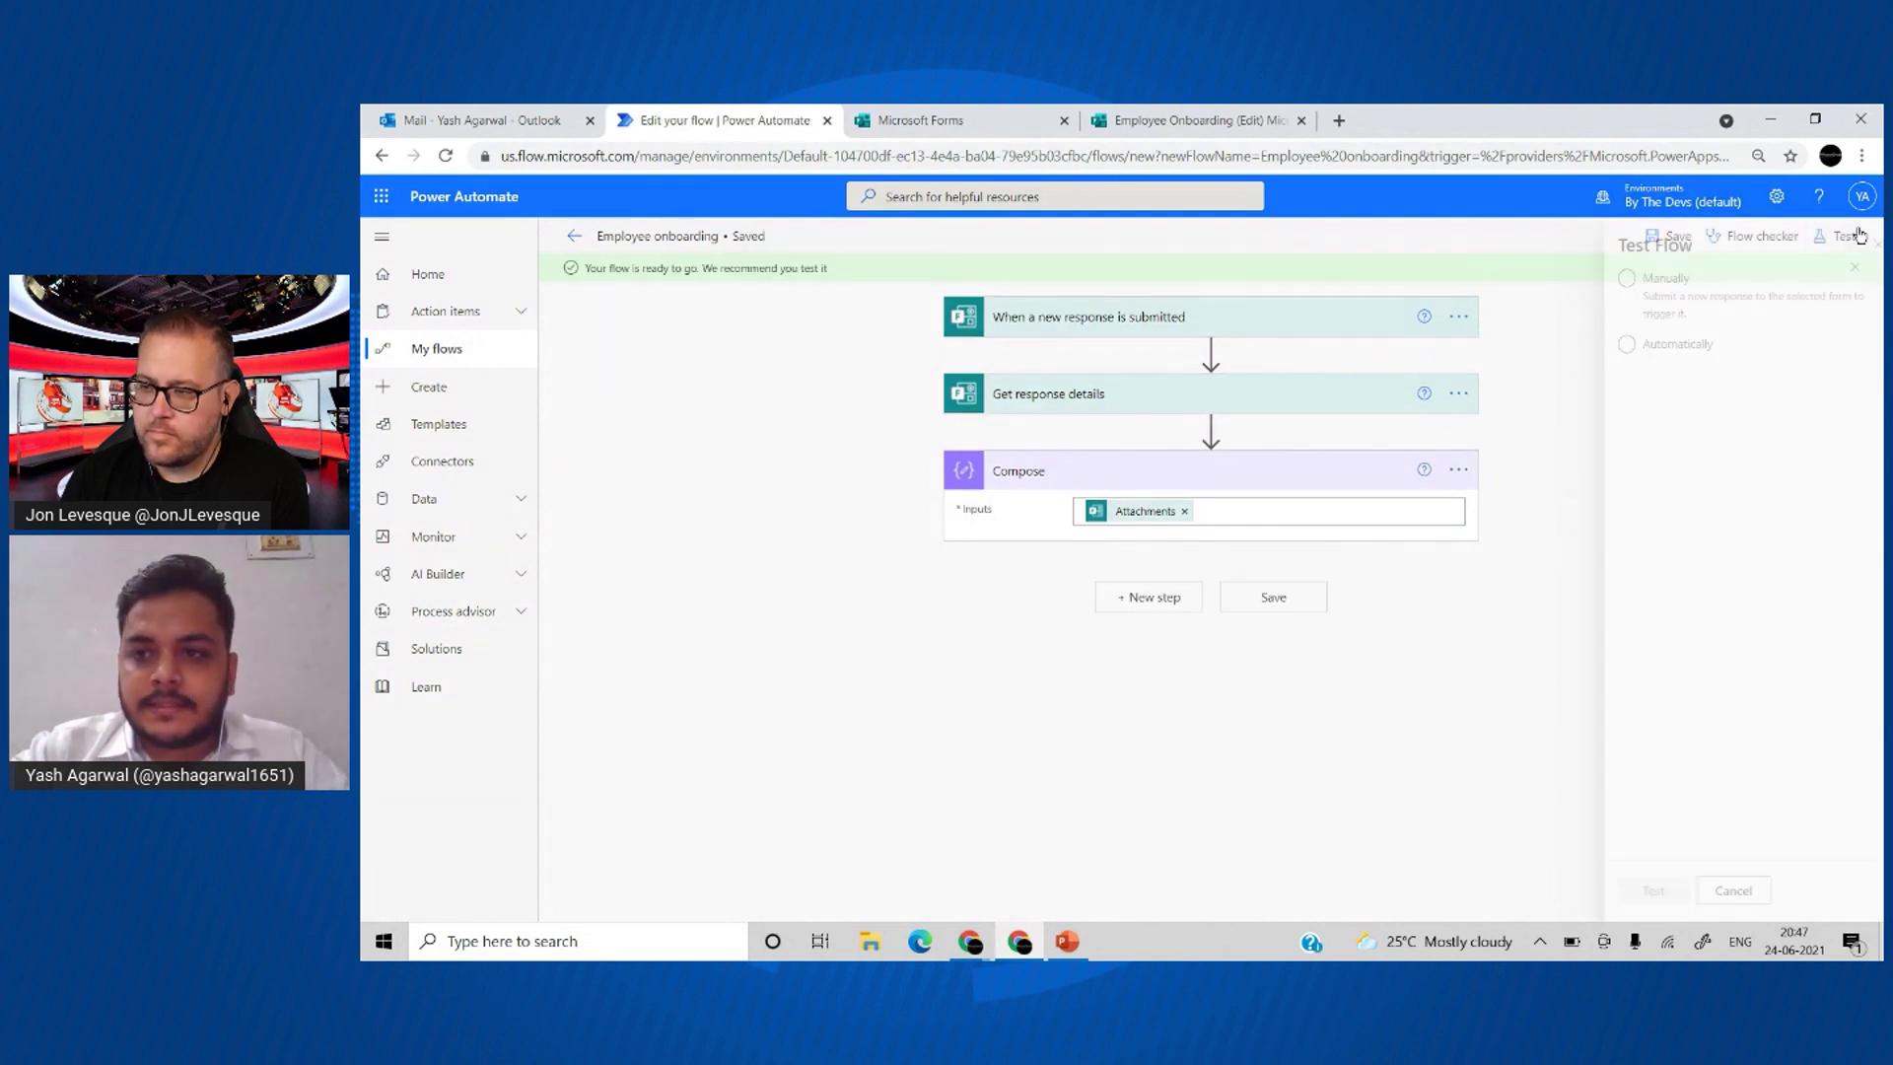
left_click(1677, 293)
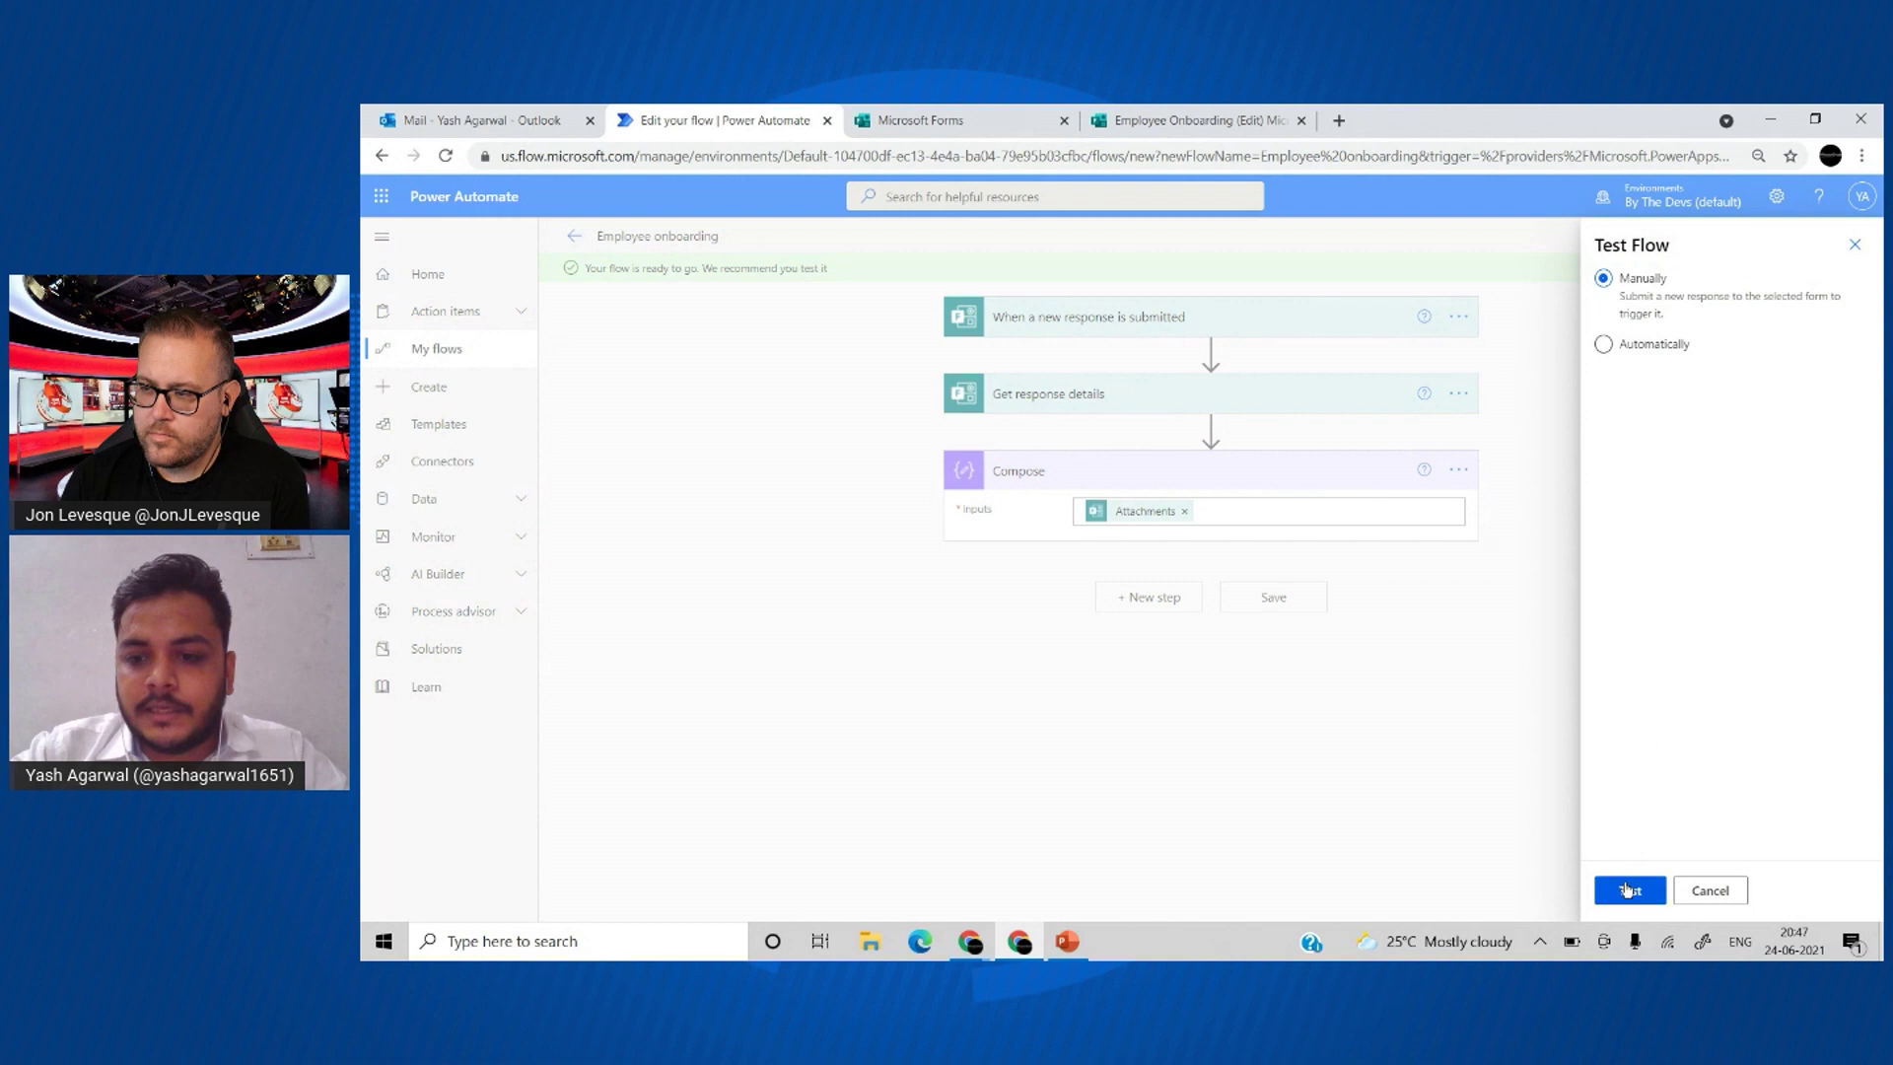
left_click(1630, 891)
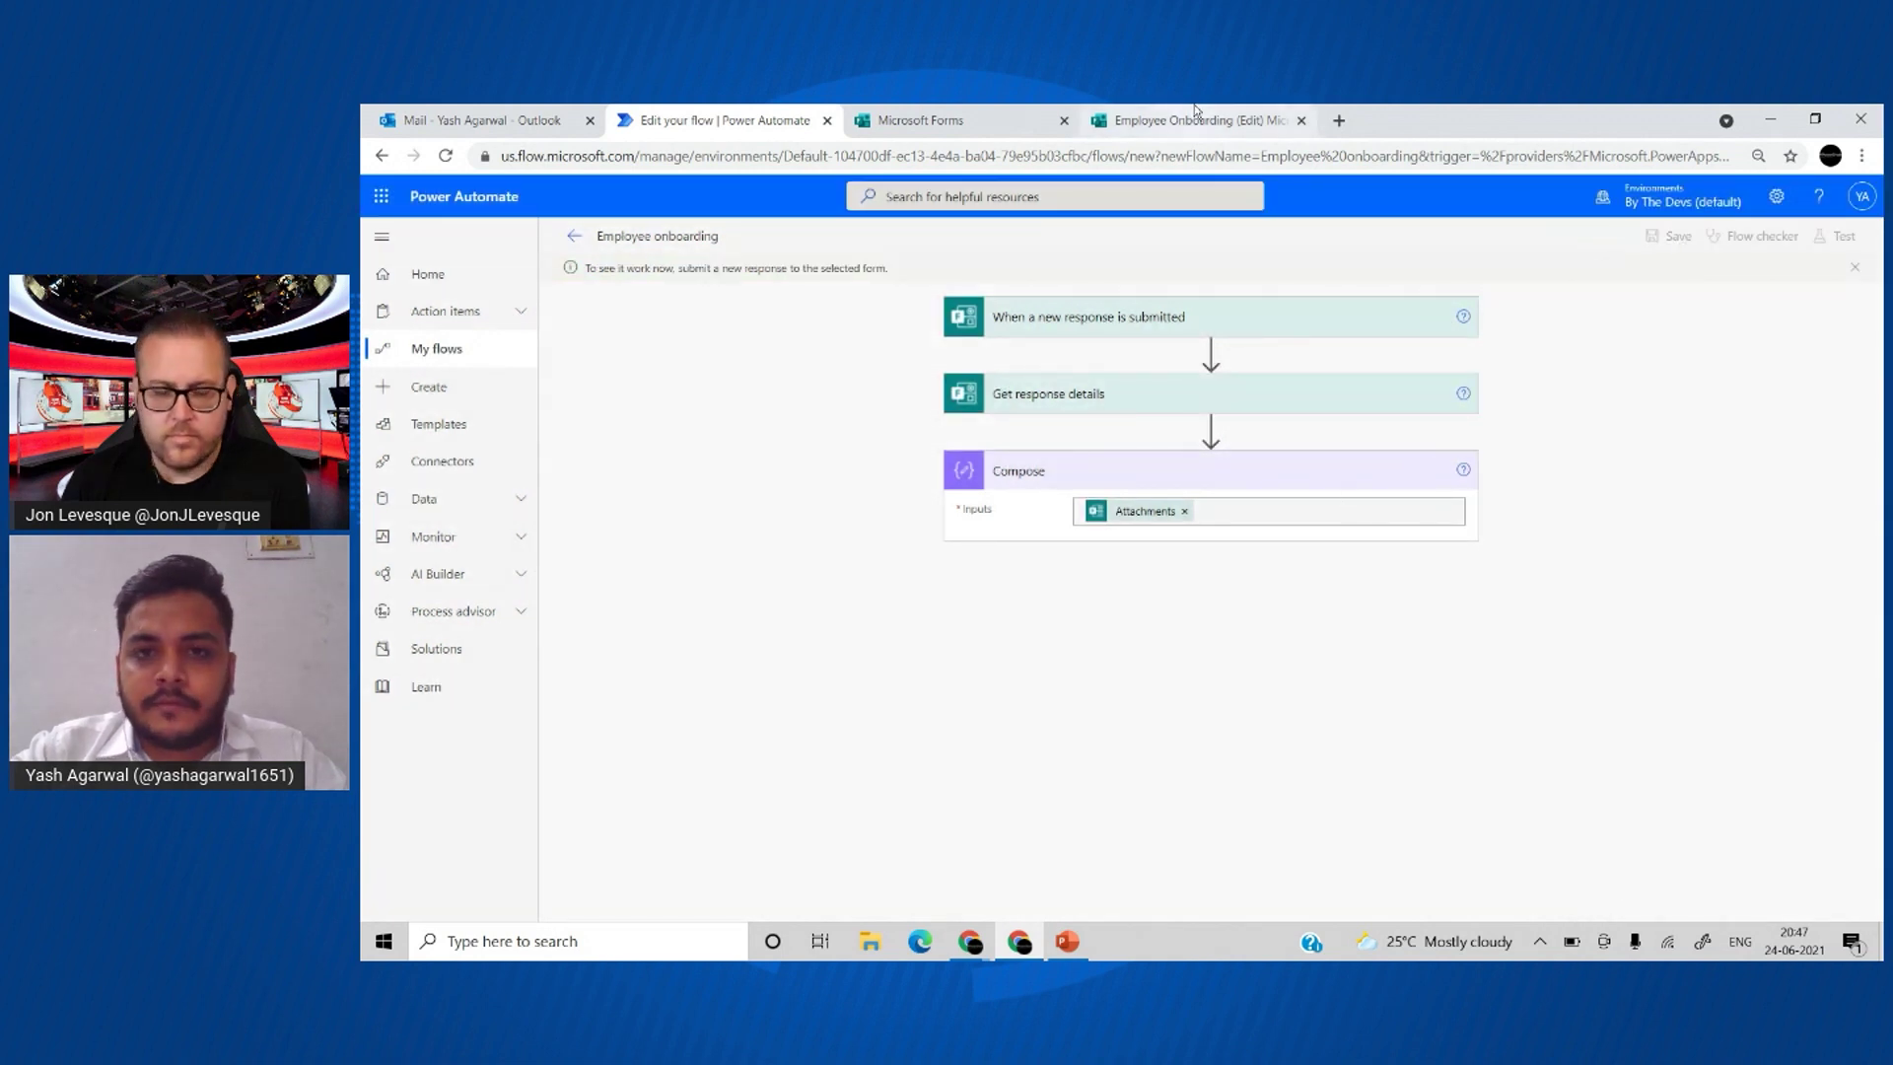
left_click(1195, 121)
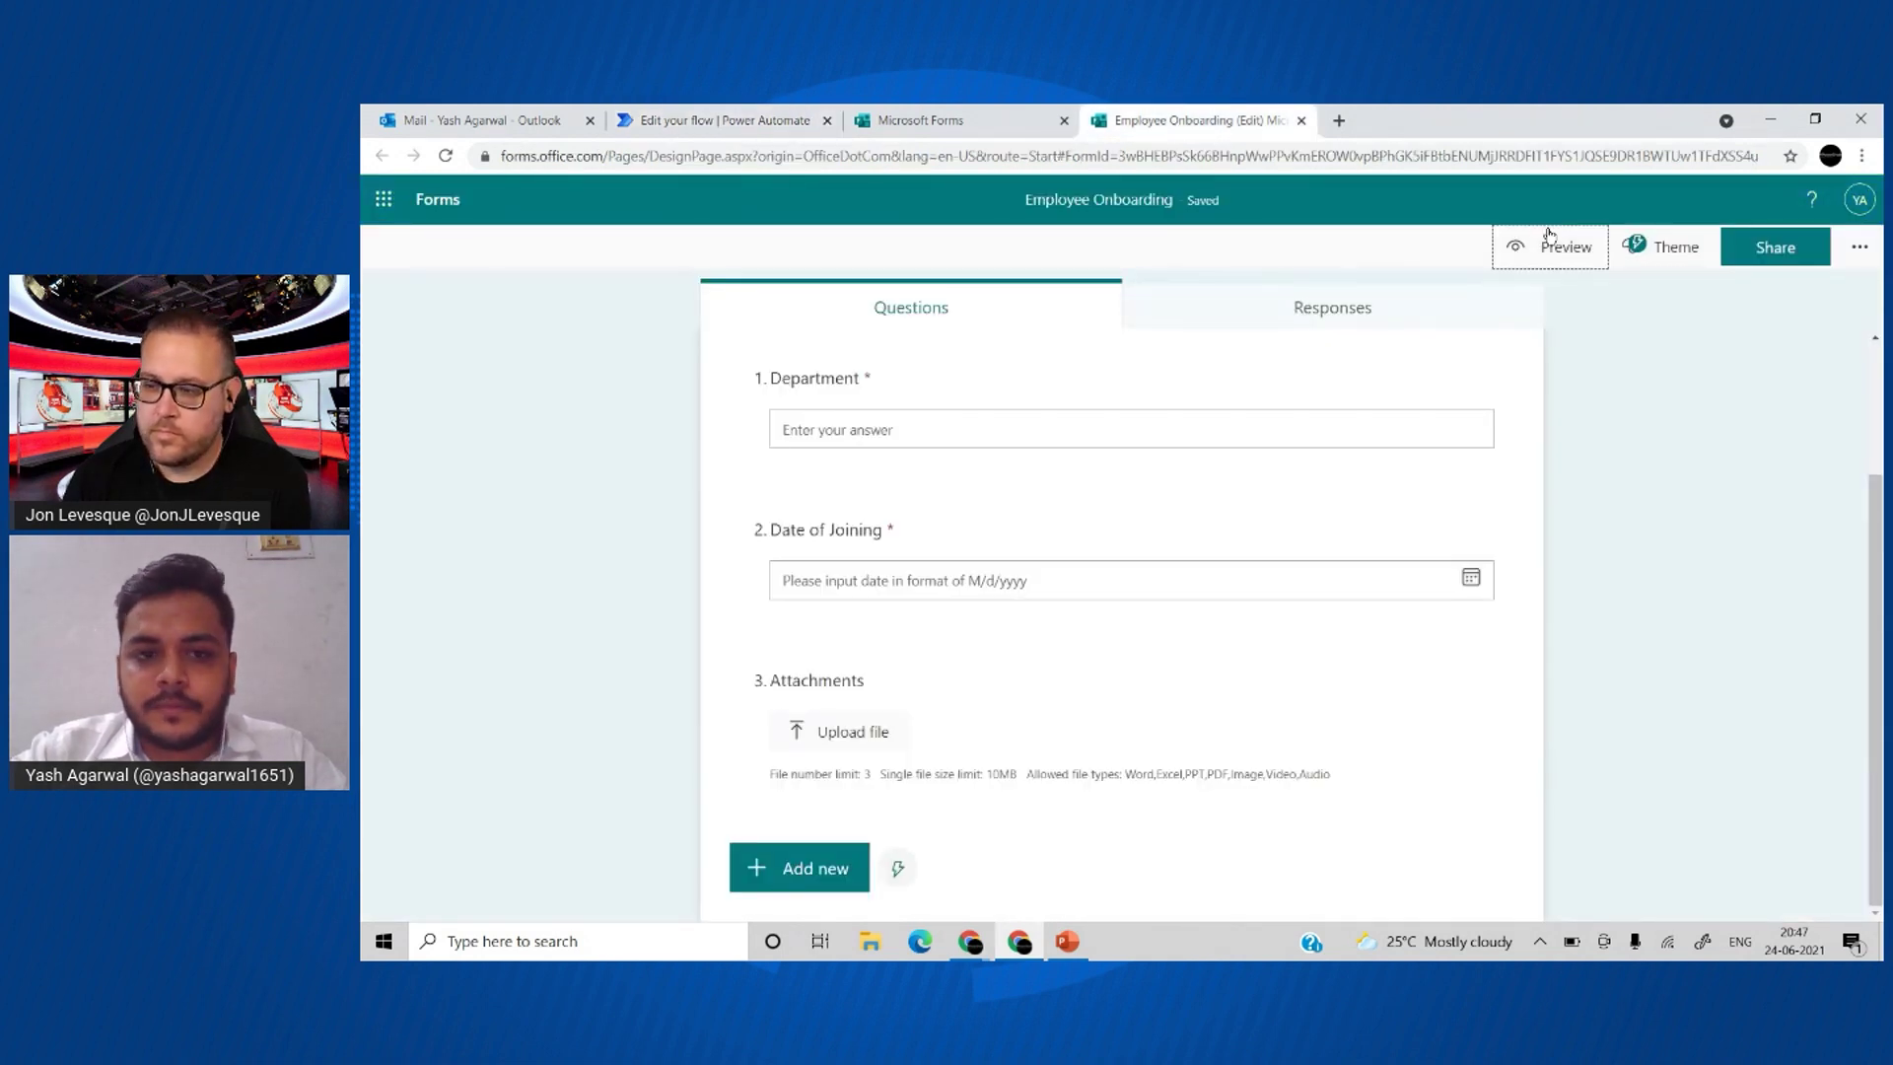
In the form preview, enter IT as Department and 24 June 2021 as Date of Joining.
left_click(1551, 246)
left_click(1080, 540)
type("IT")
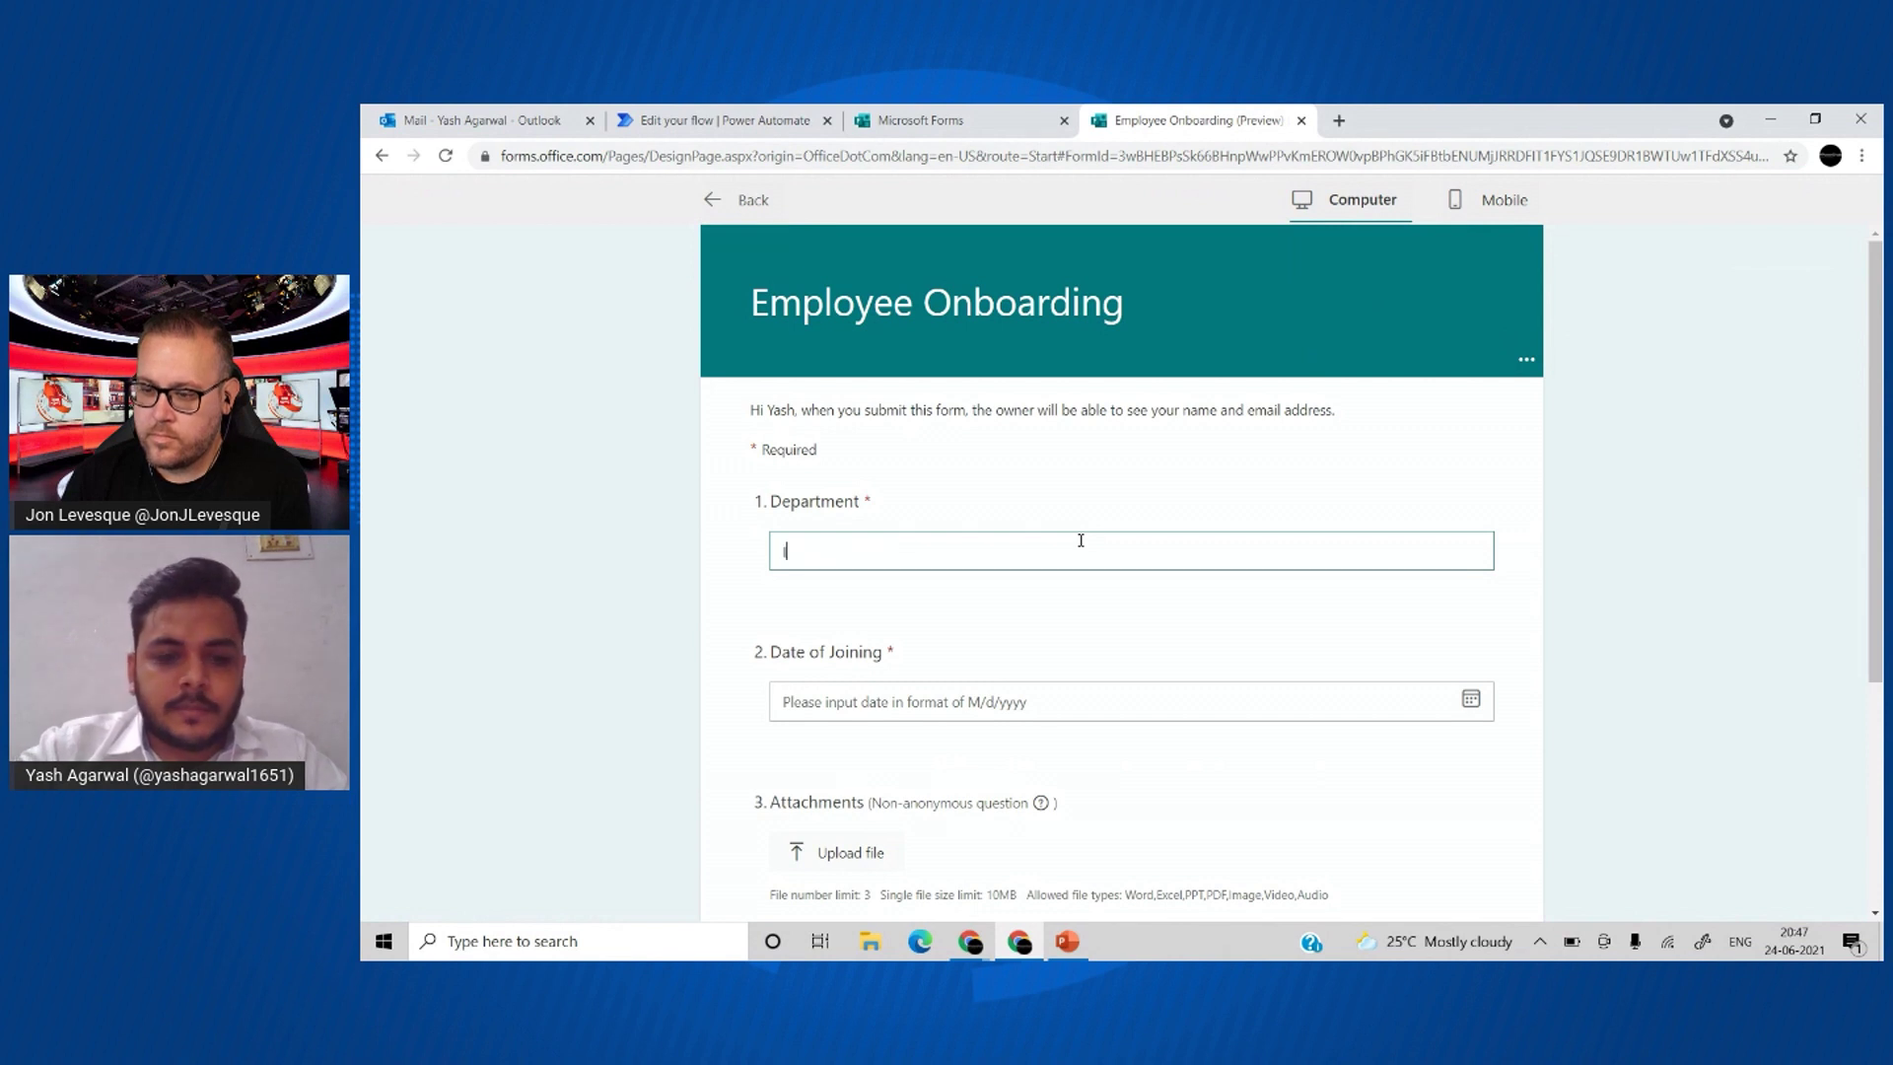
left_click(1343, 706)
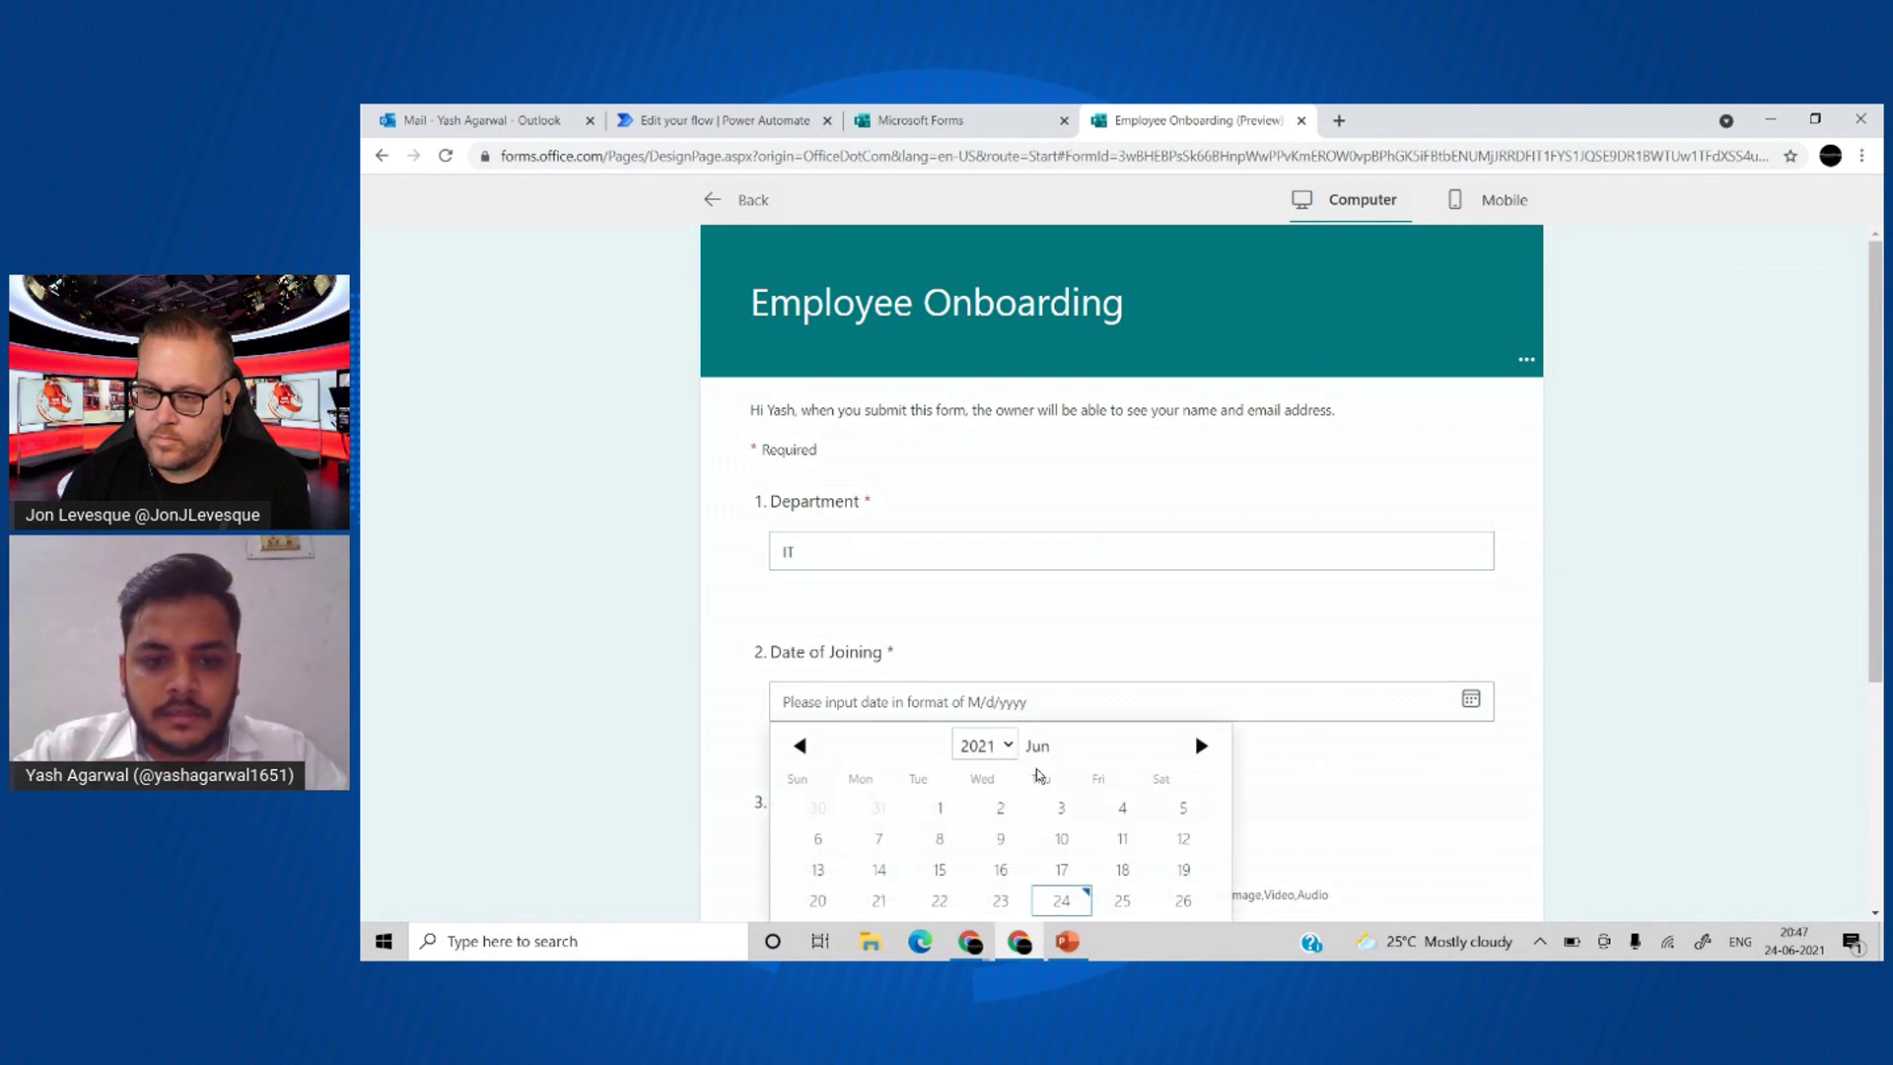
scroll(1035, 779, "down", 2)
left_click(1077, 669)
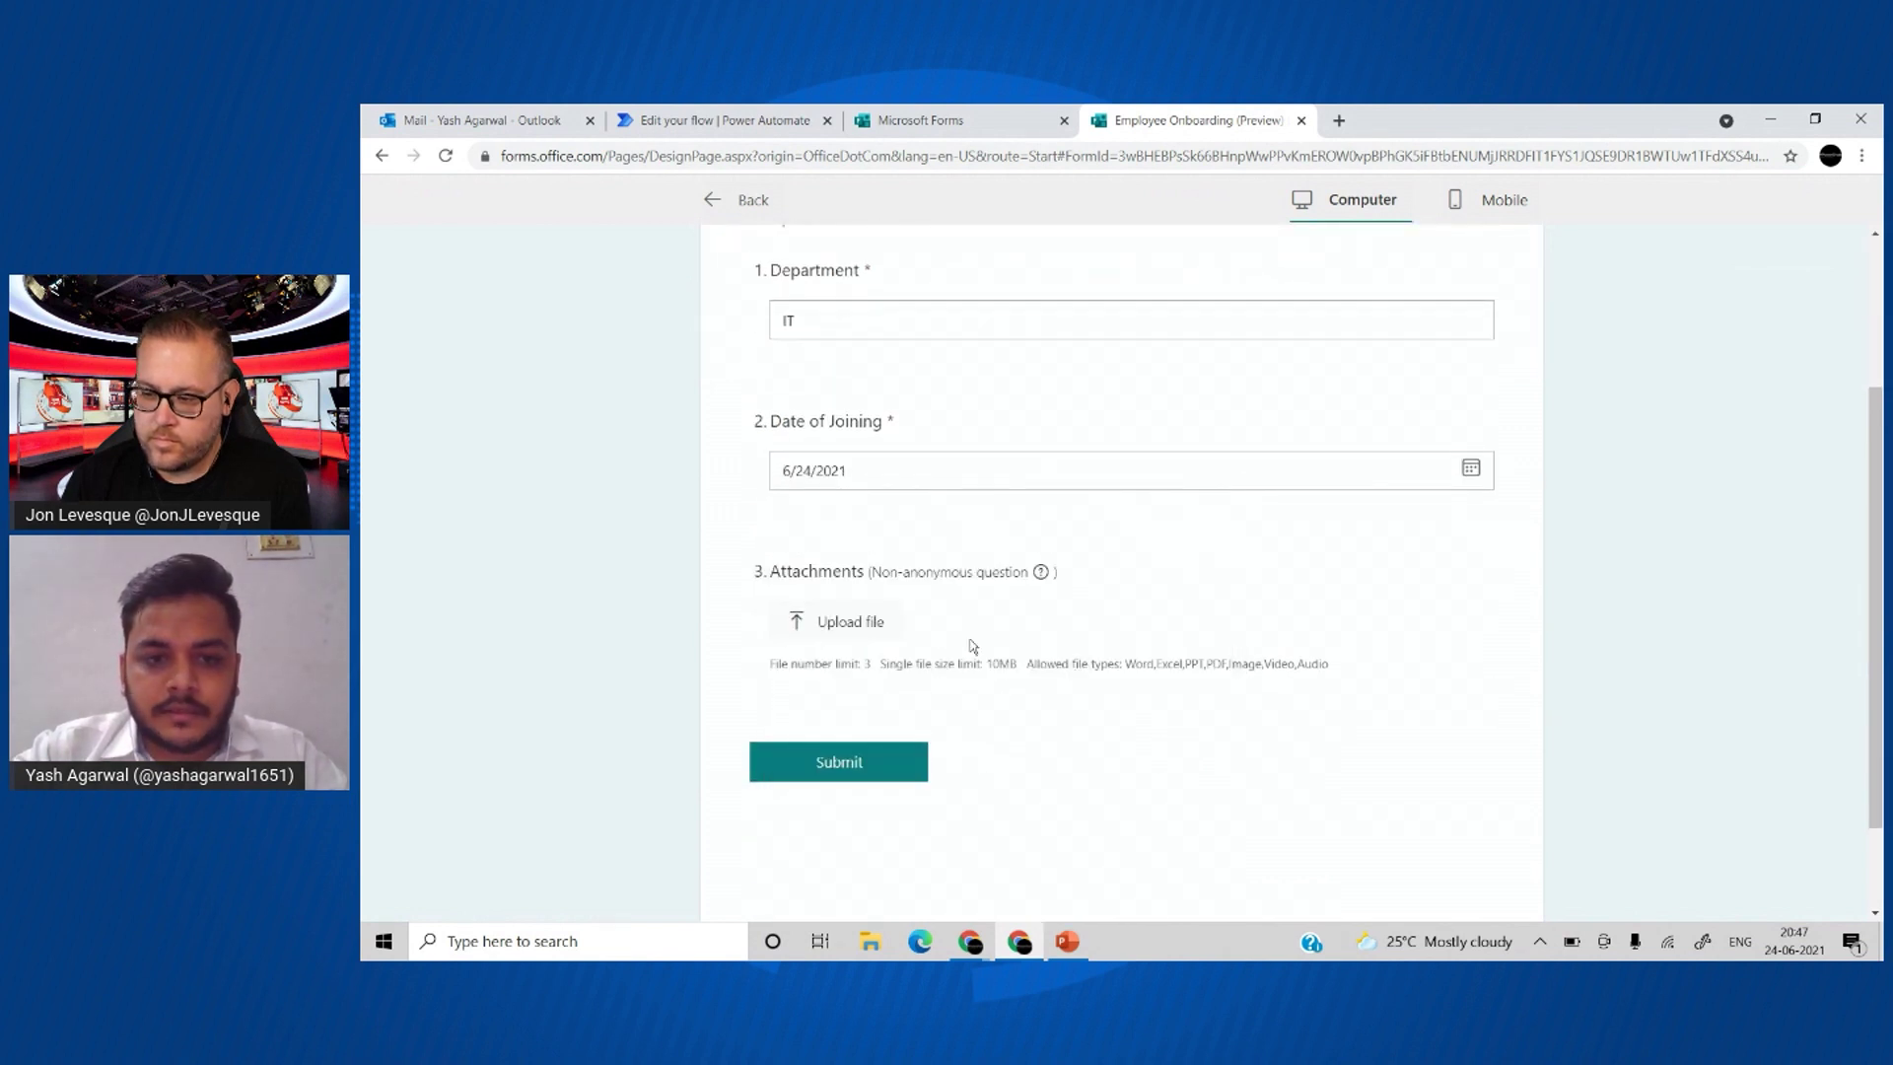
Upload C1.pdf and C2.pdf from the Desktop as attachments.
left_click(843, 622)
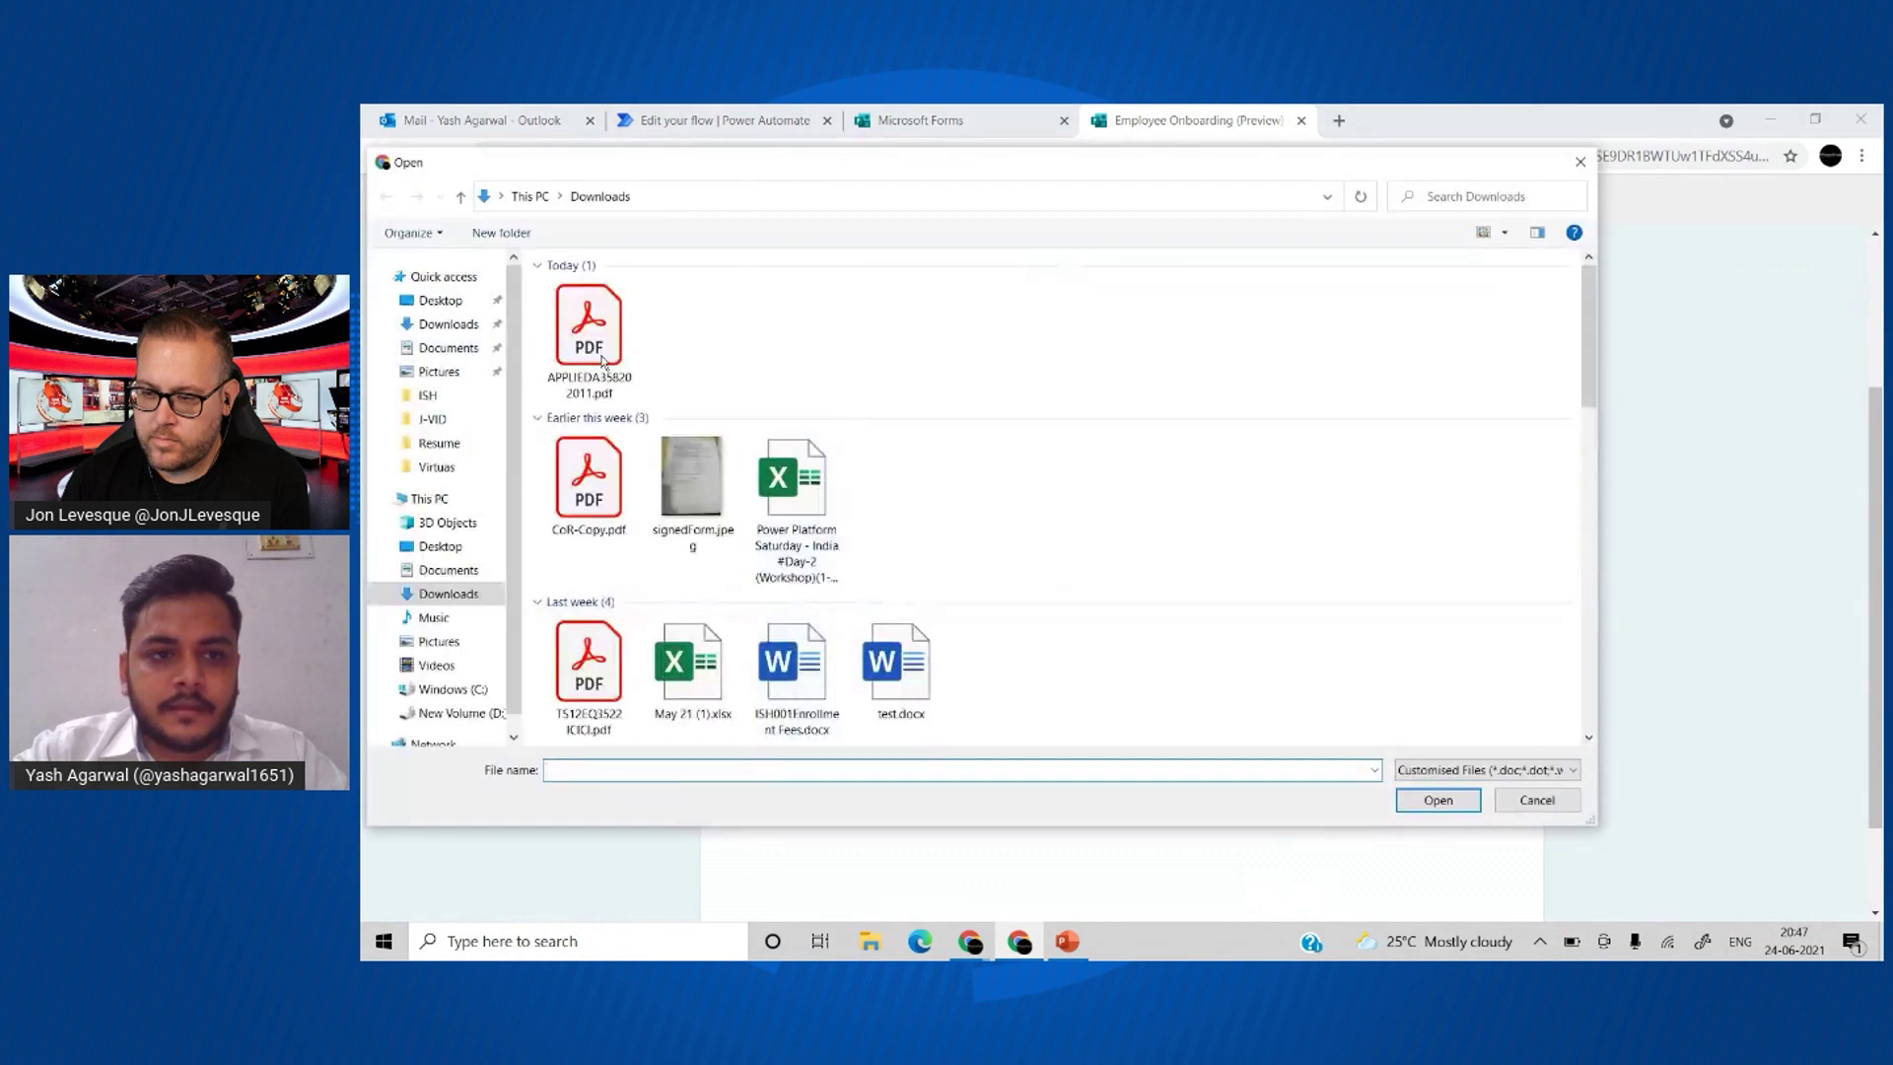
left_click(437, 300)
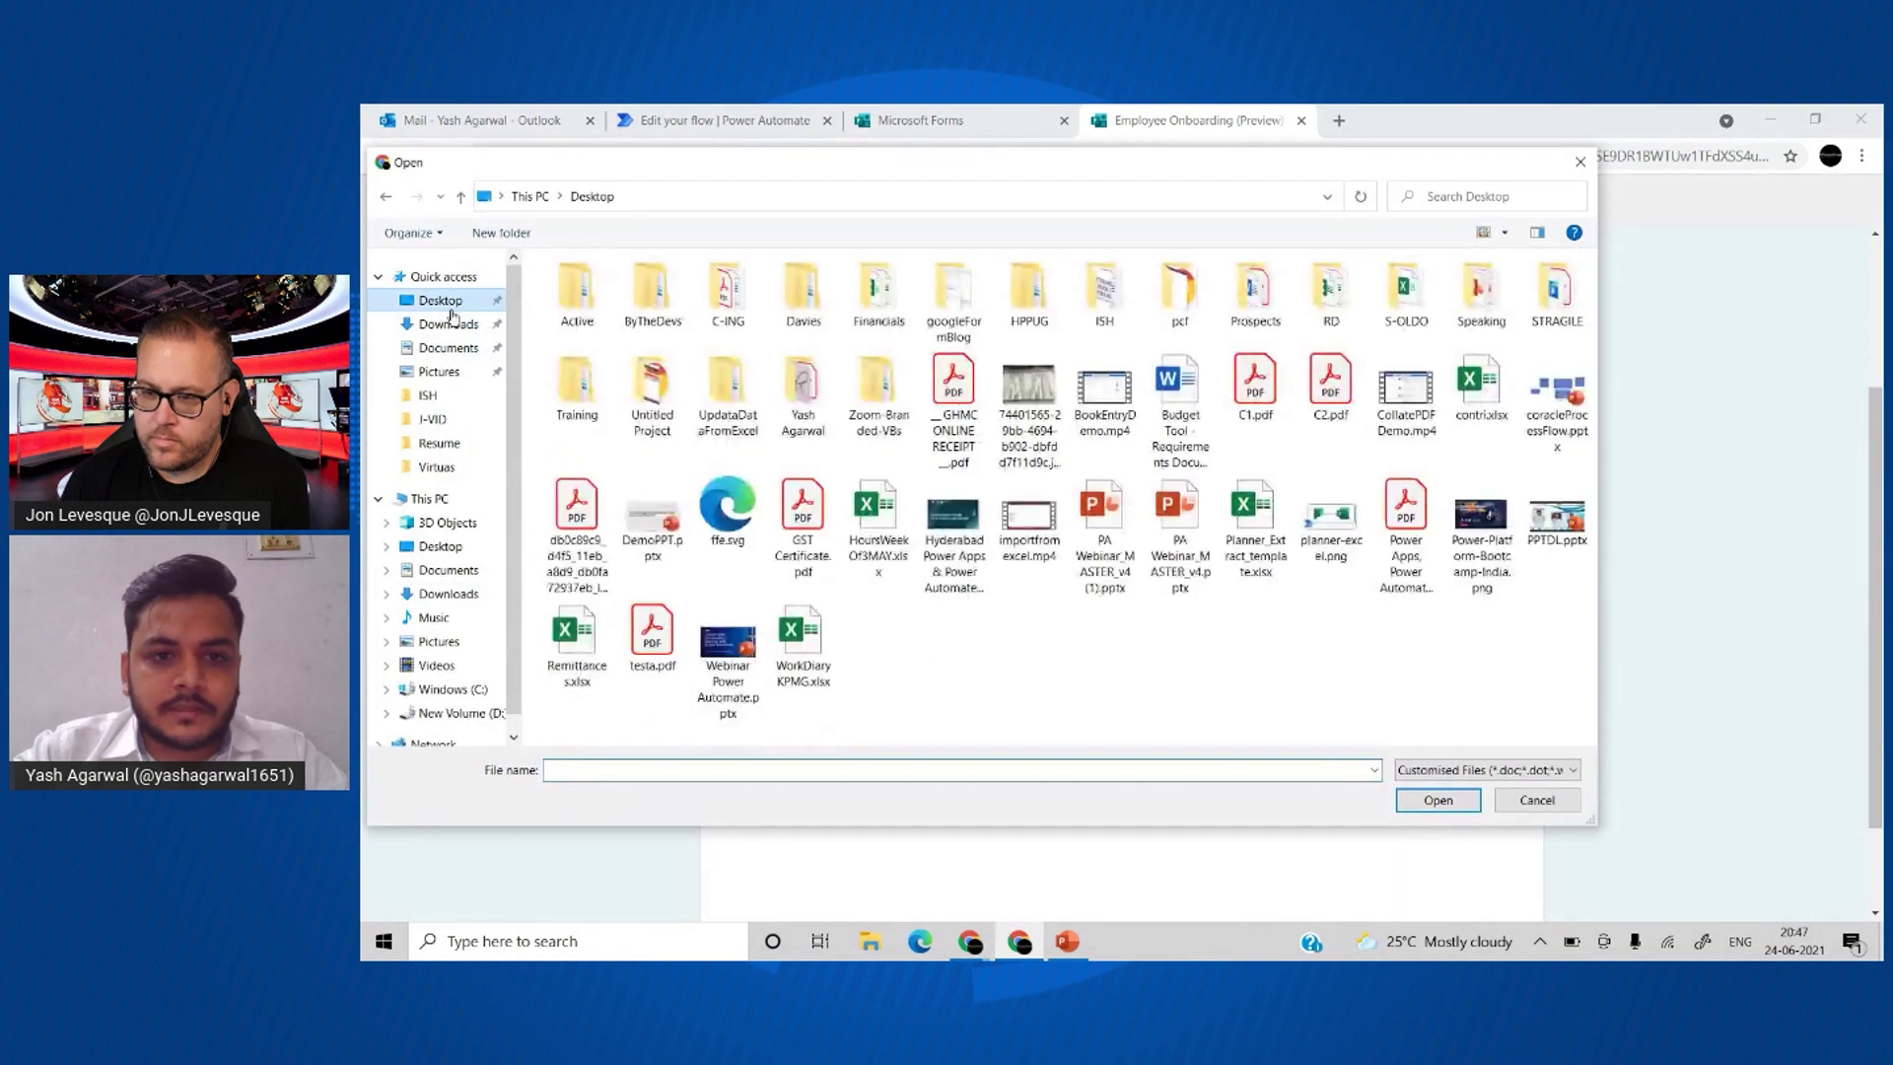
left_click(1263, 412)
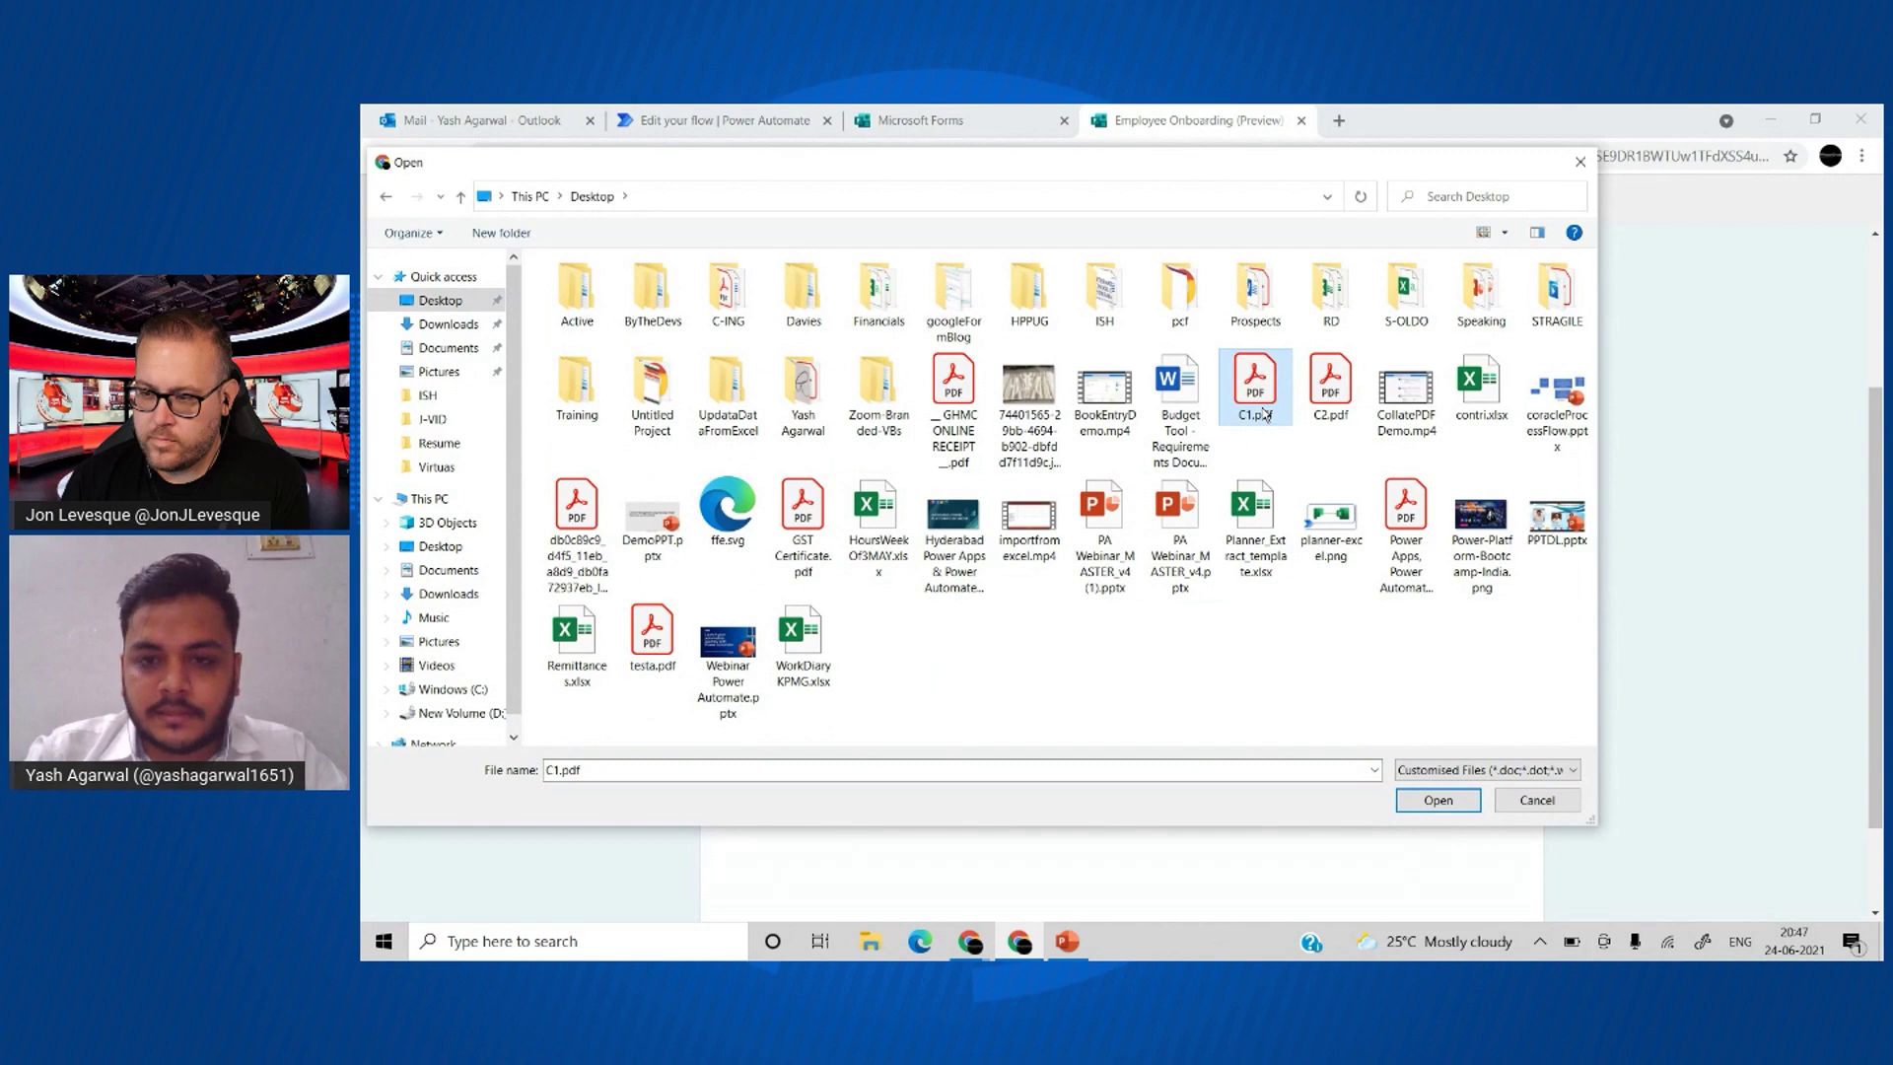
left_click(1330, 389, "ctrl")
left_click(1439, 801)
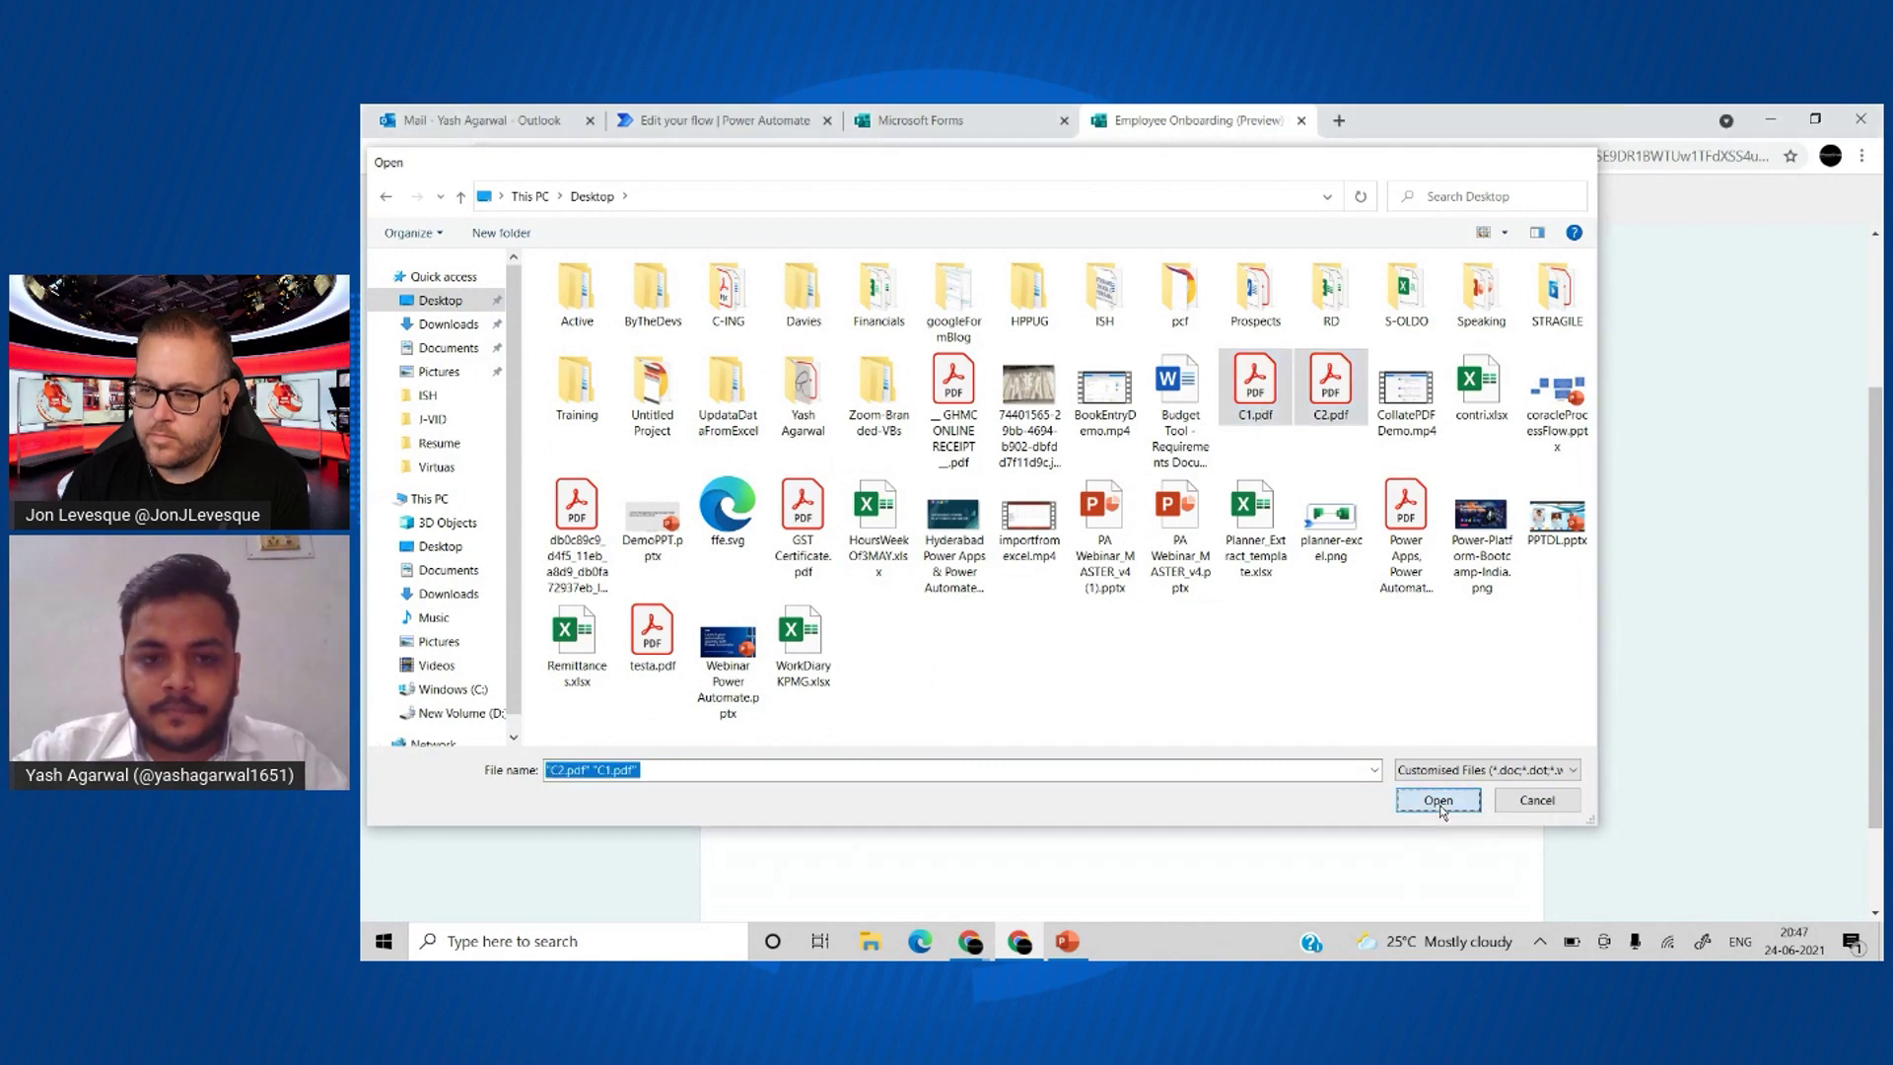
Submit the test response and return to the flow.
scroll(1232, 695, "down", 1)
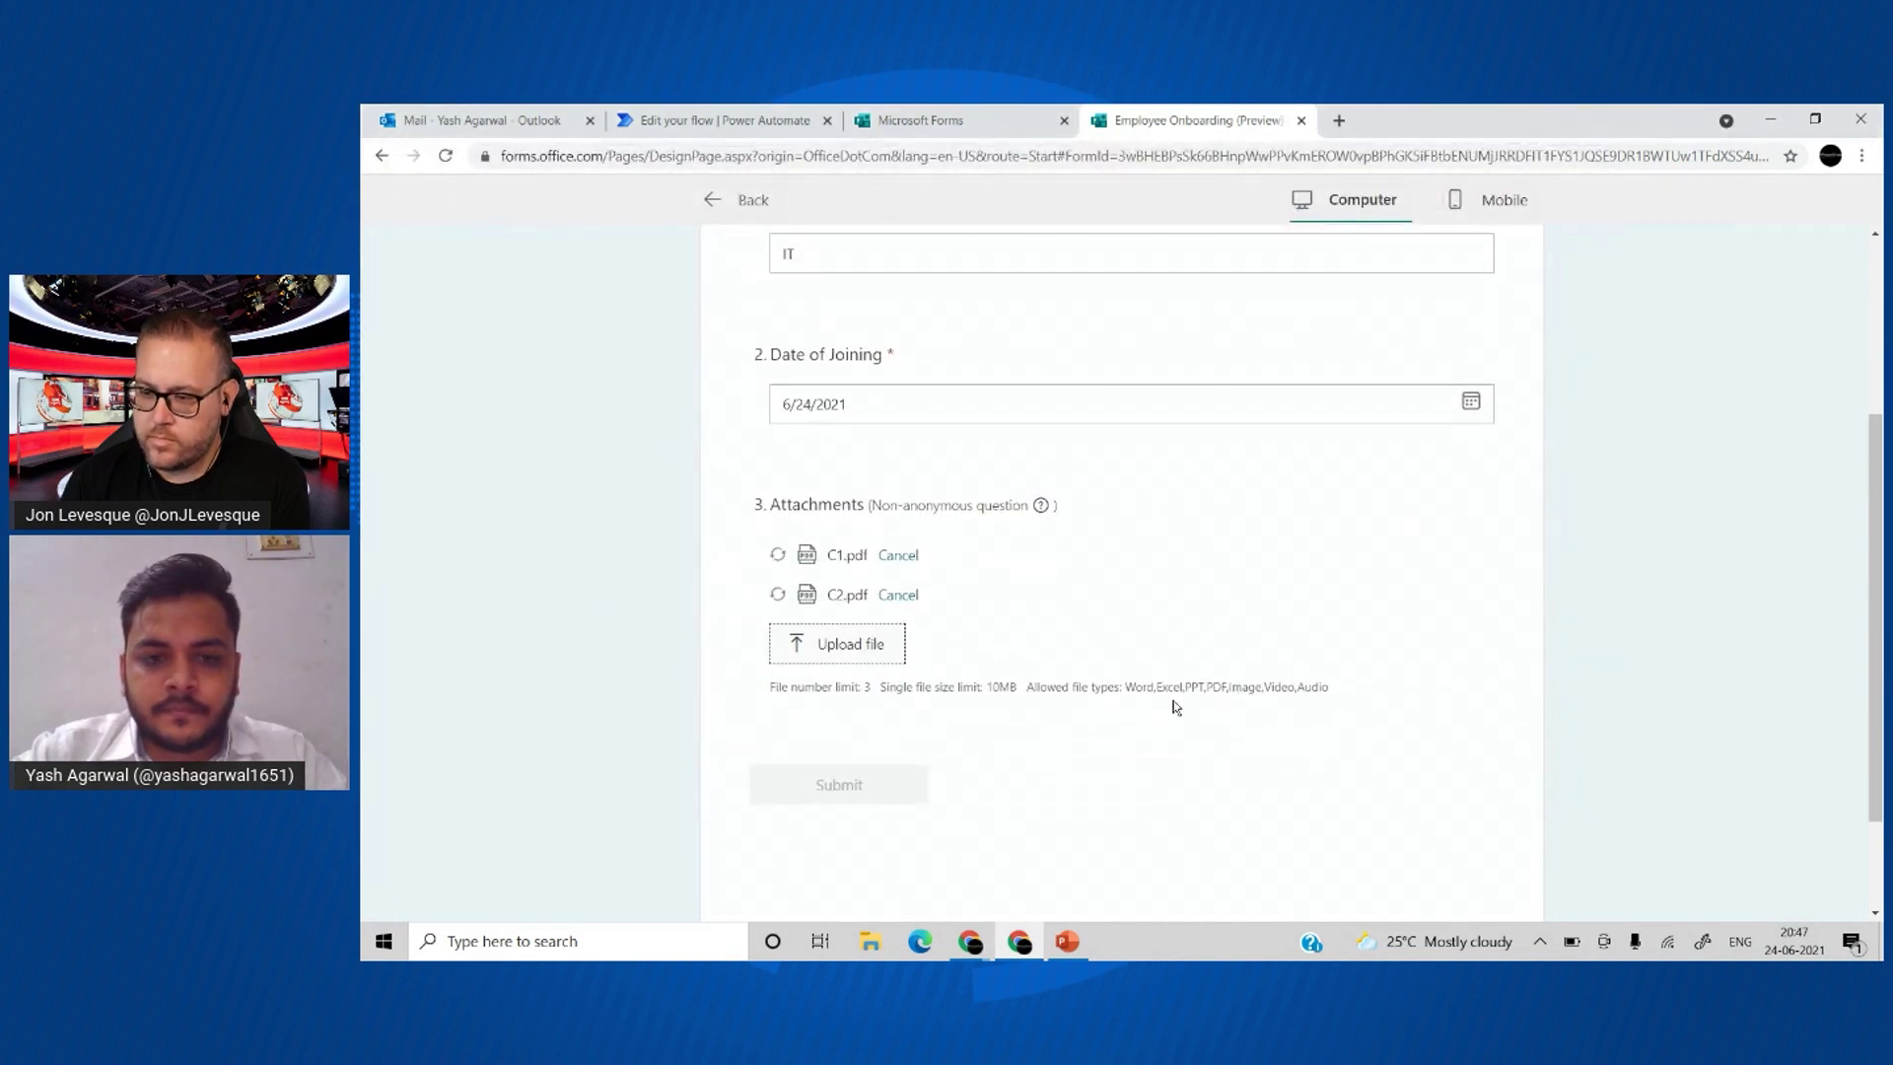
scroll(1141, 732, "down", 1)
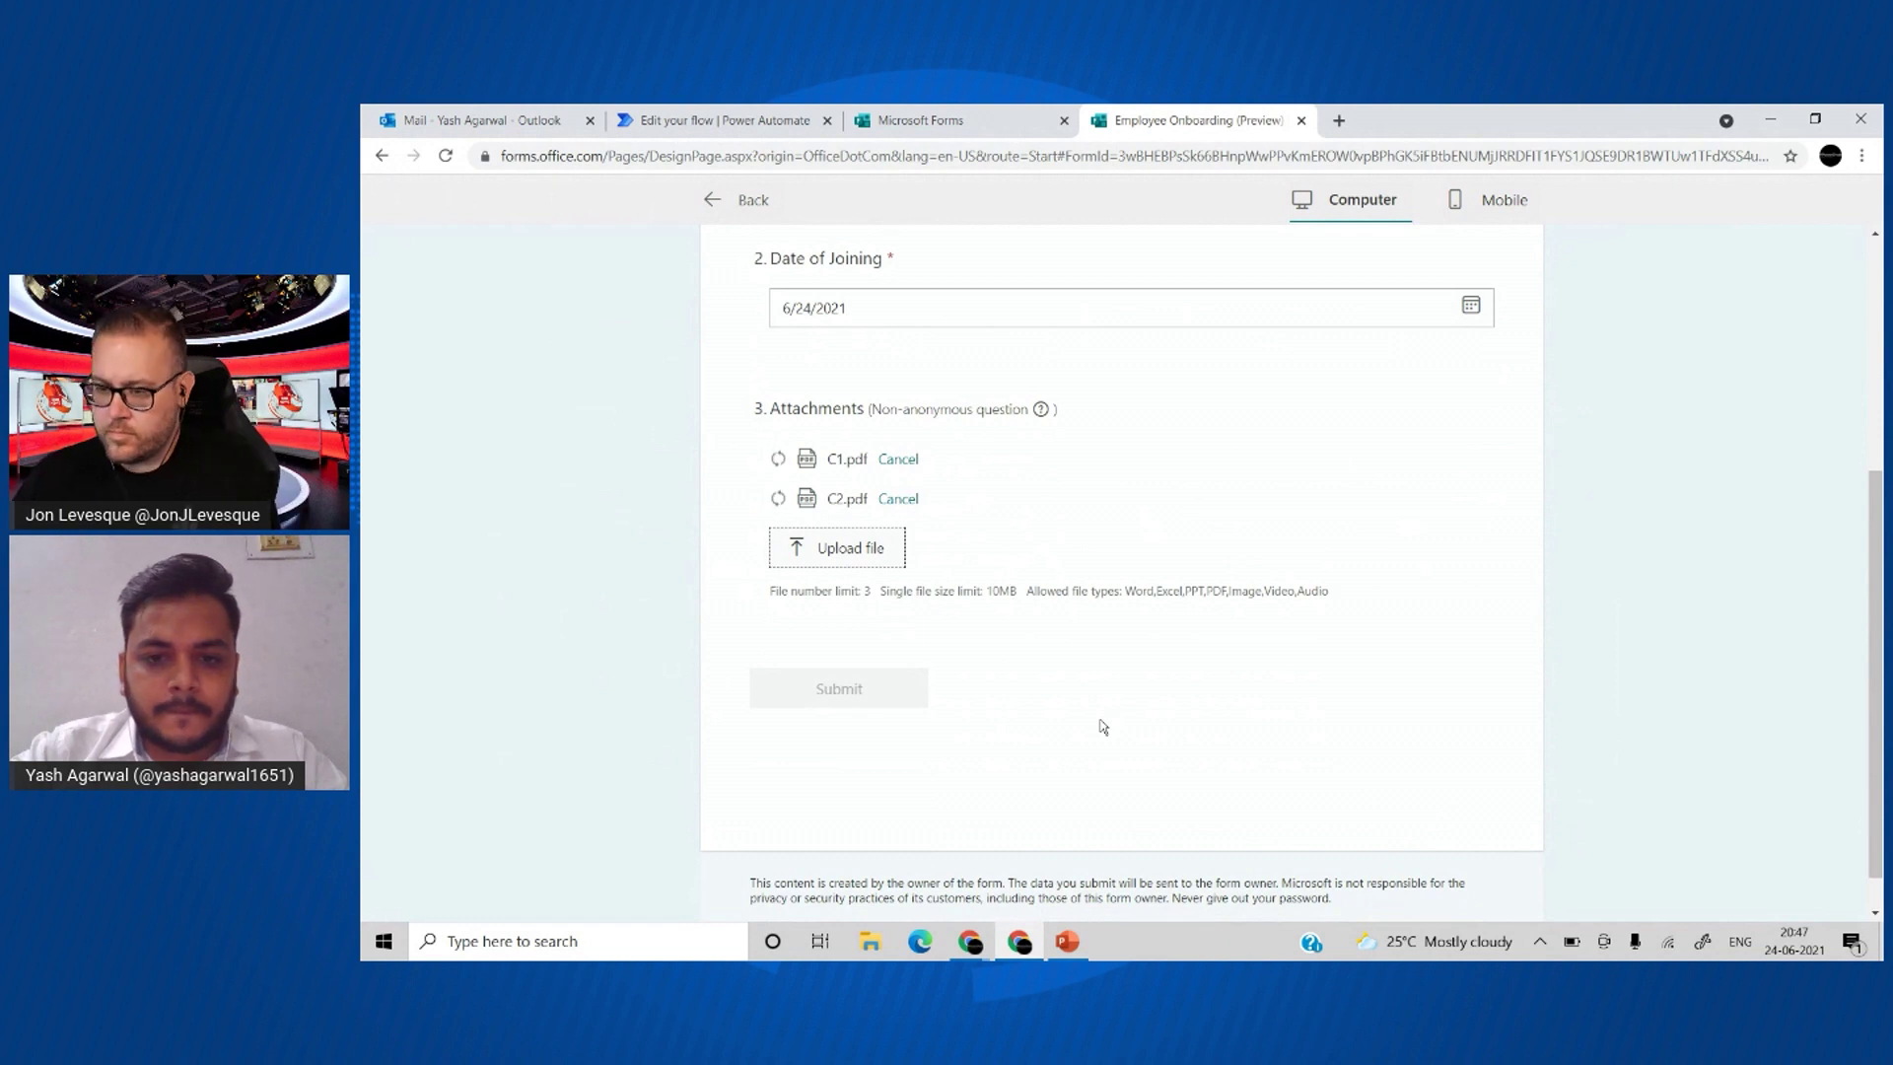
left_click(870, 694)
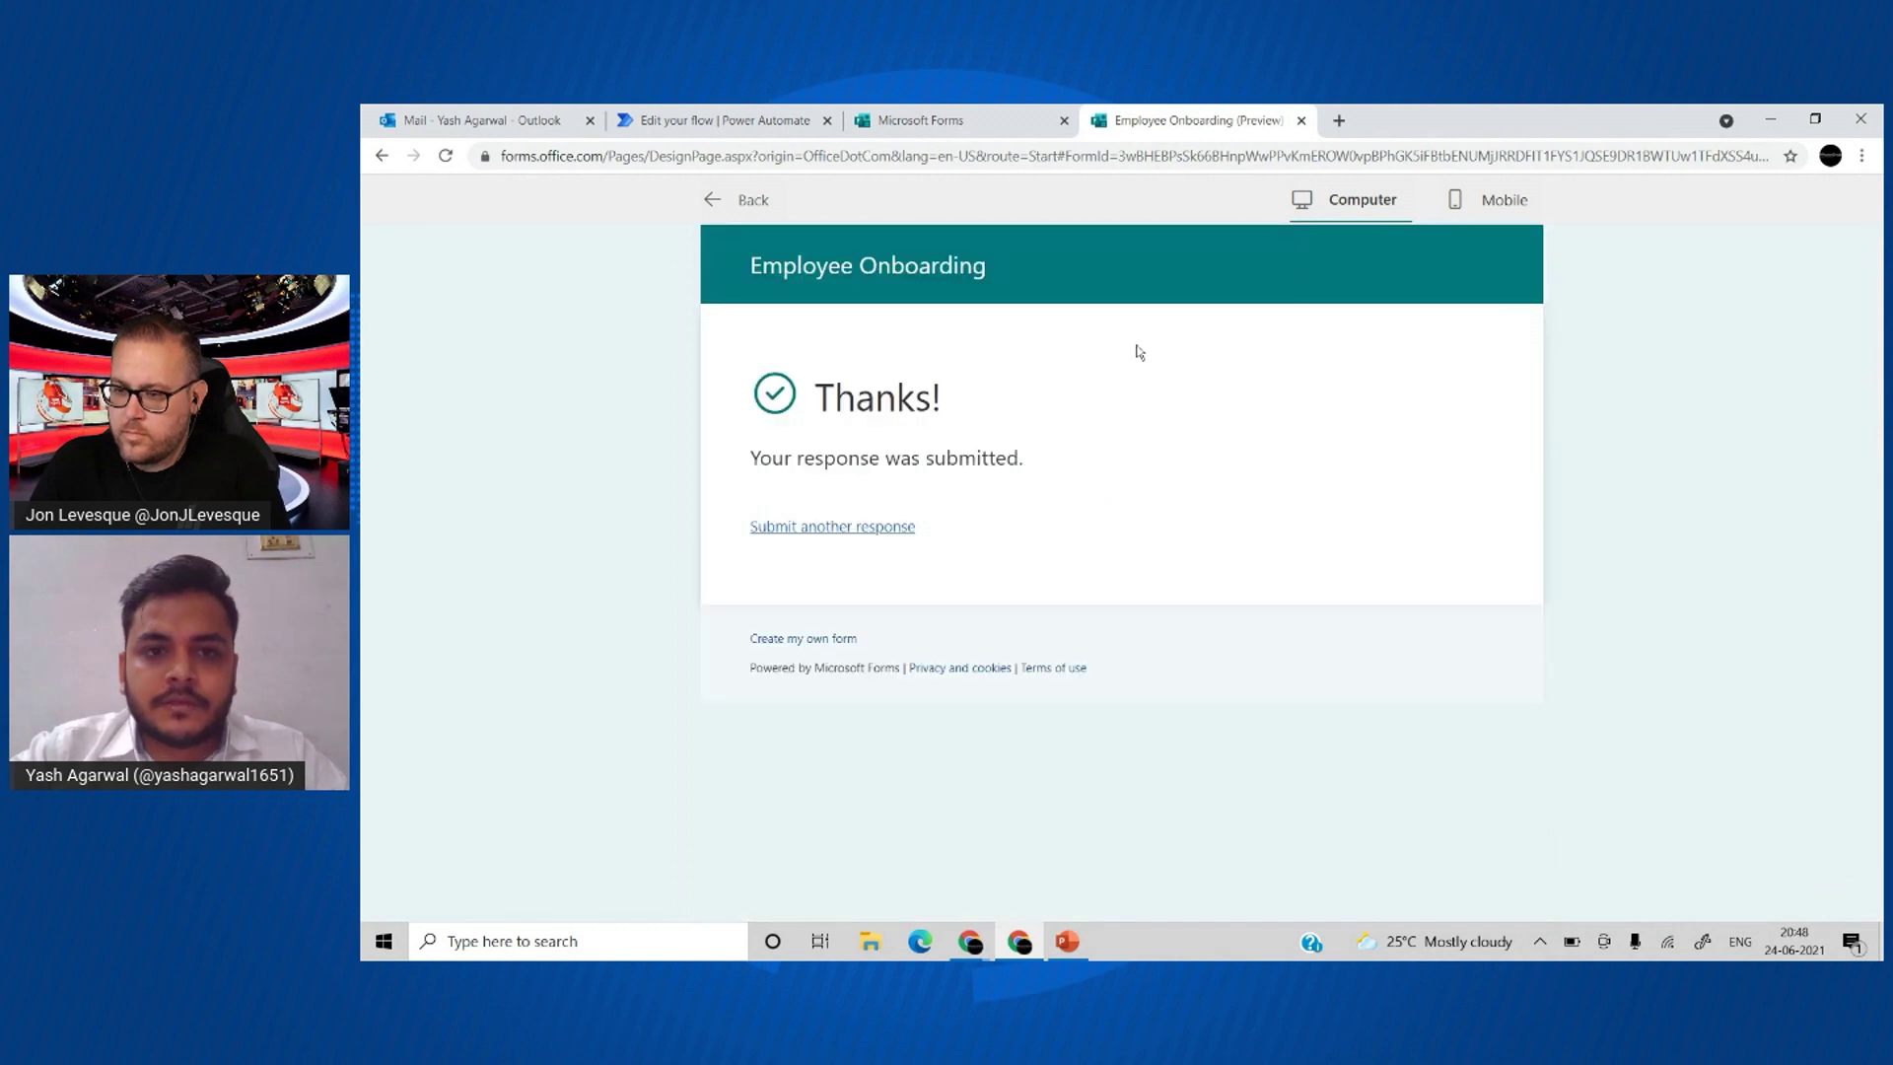
left_click(758, 122)
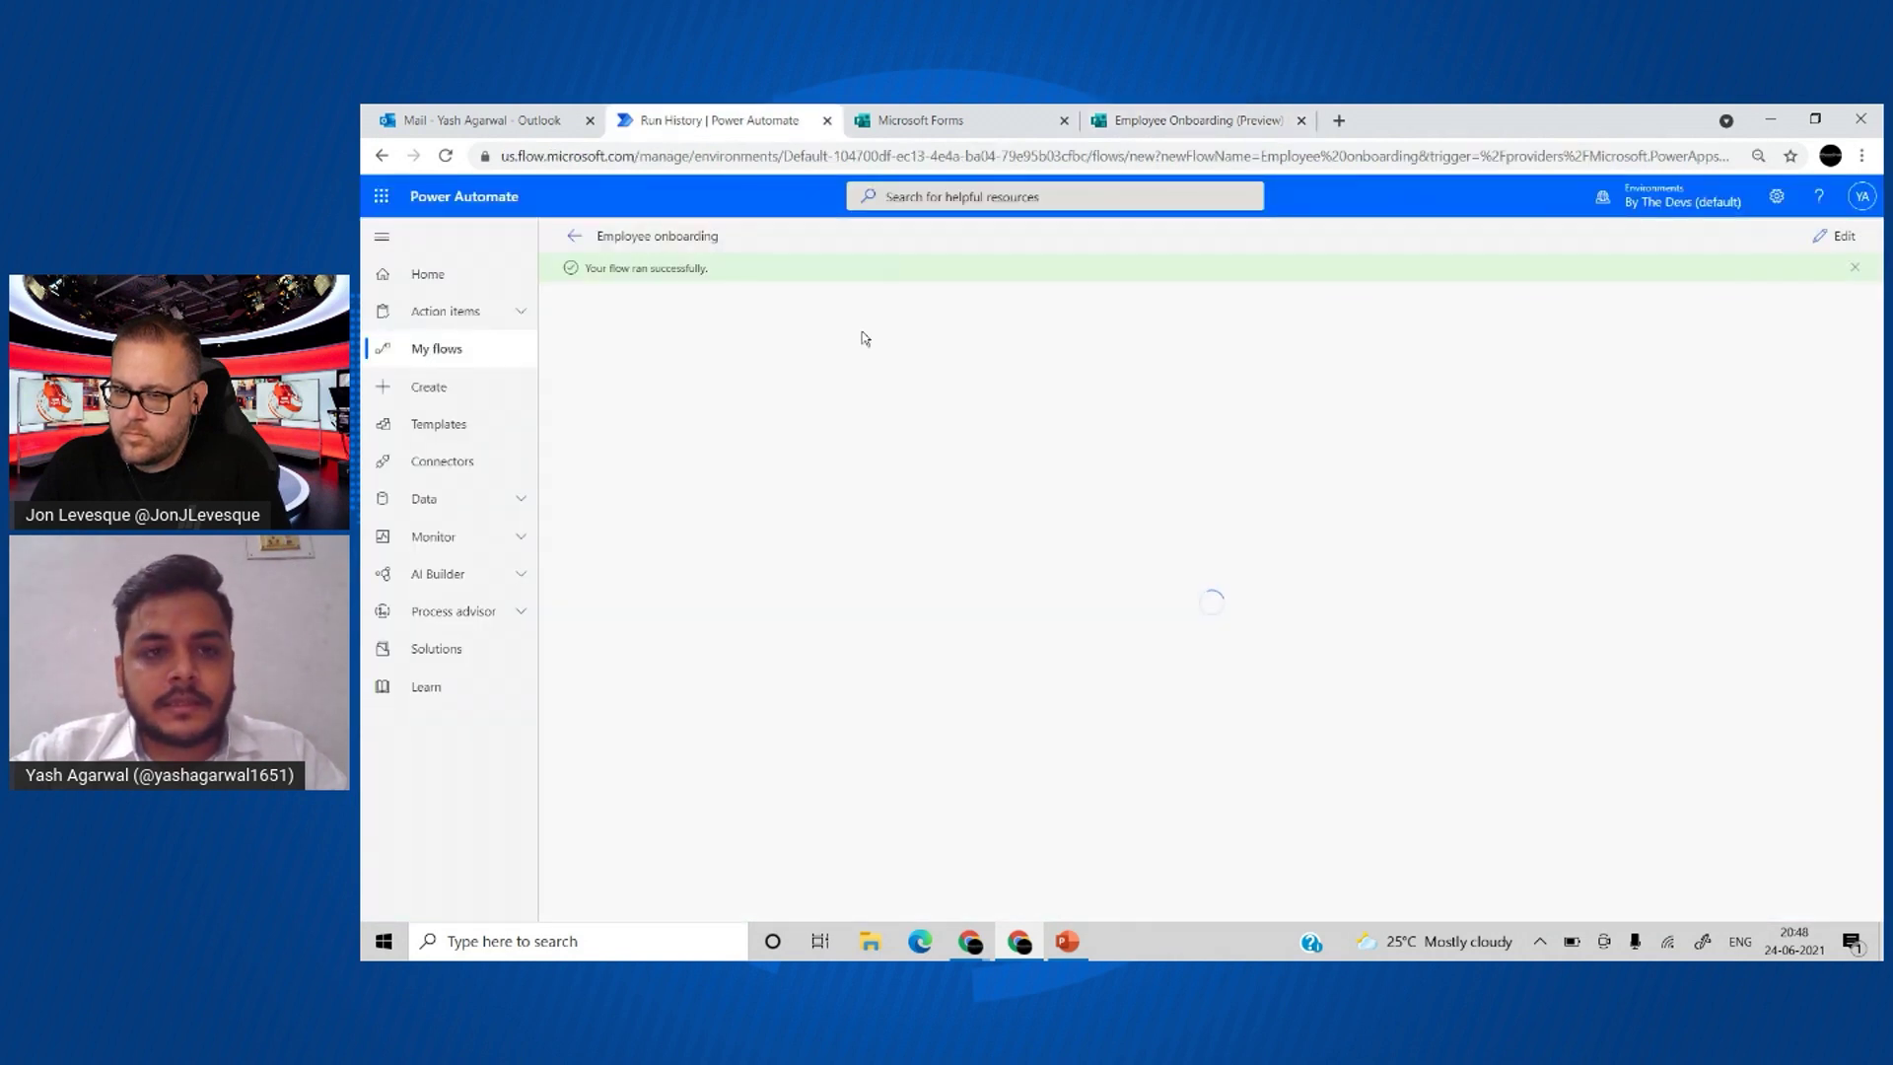
Expand the Compose step's run details and select the whole attachments JSON from its inputs.
left_click(1107, 476)
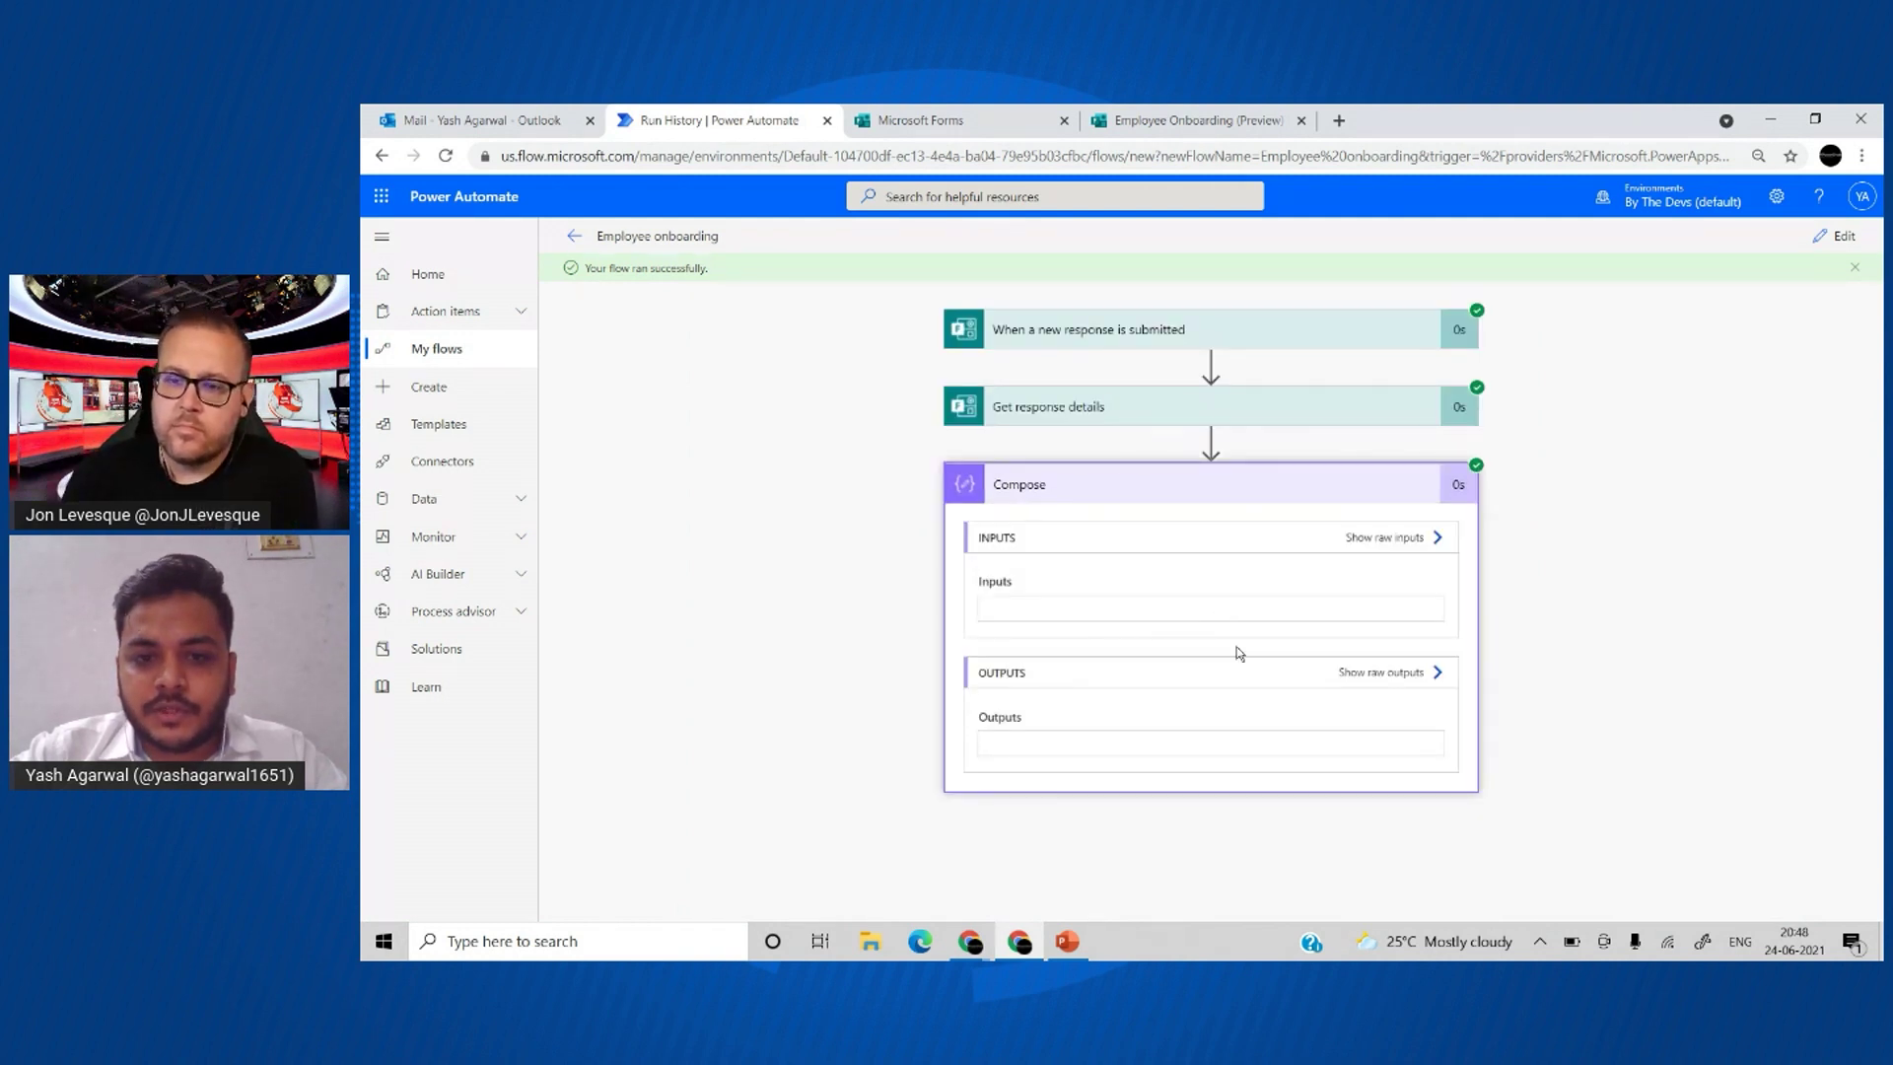
scroll(1162, 605, "right", 10)
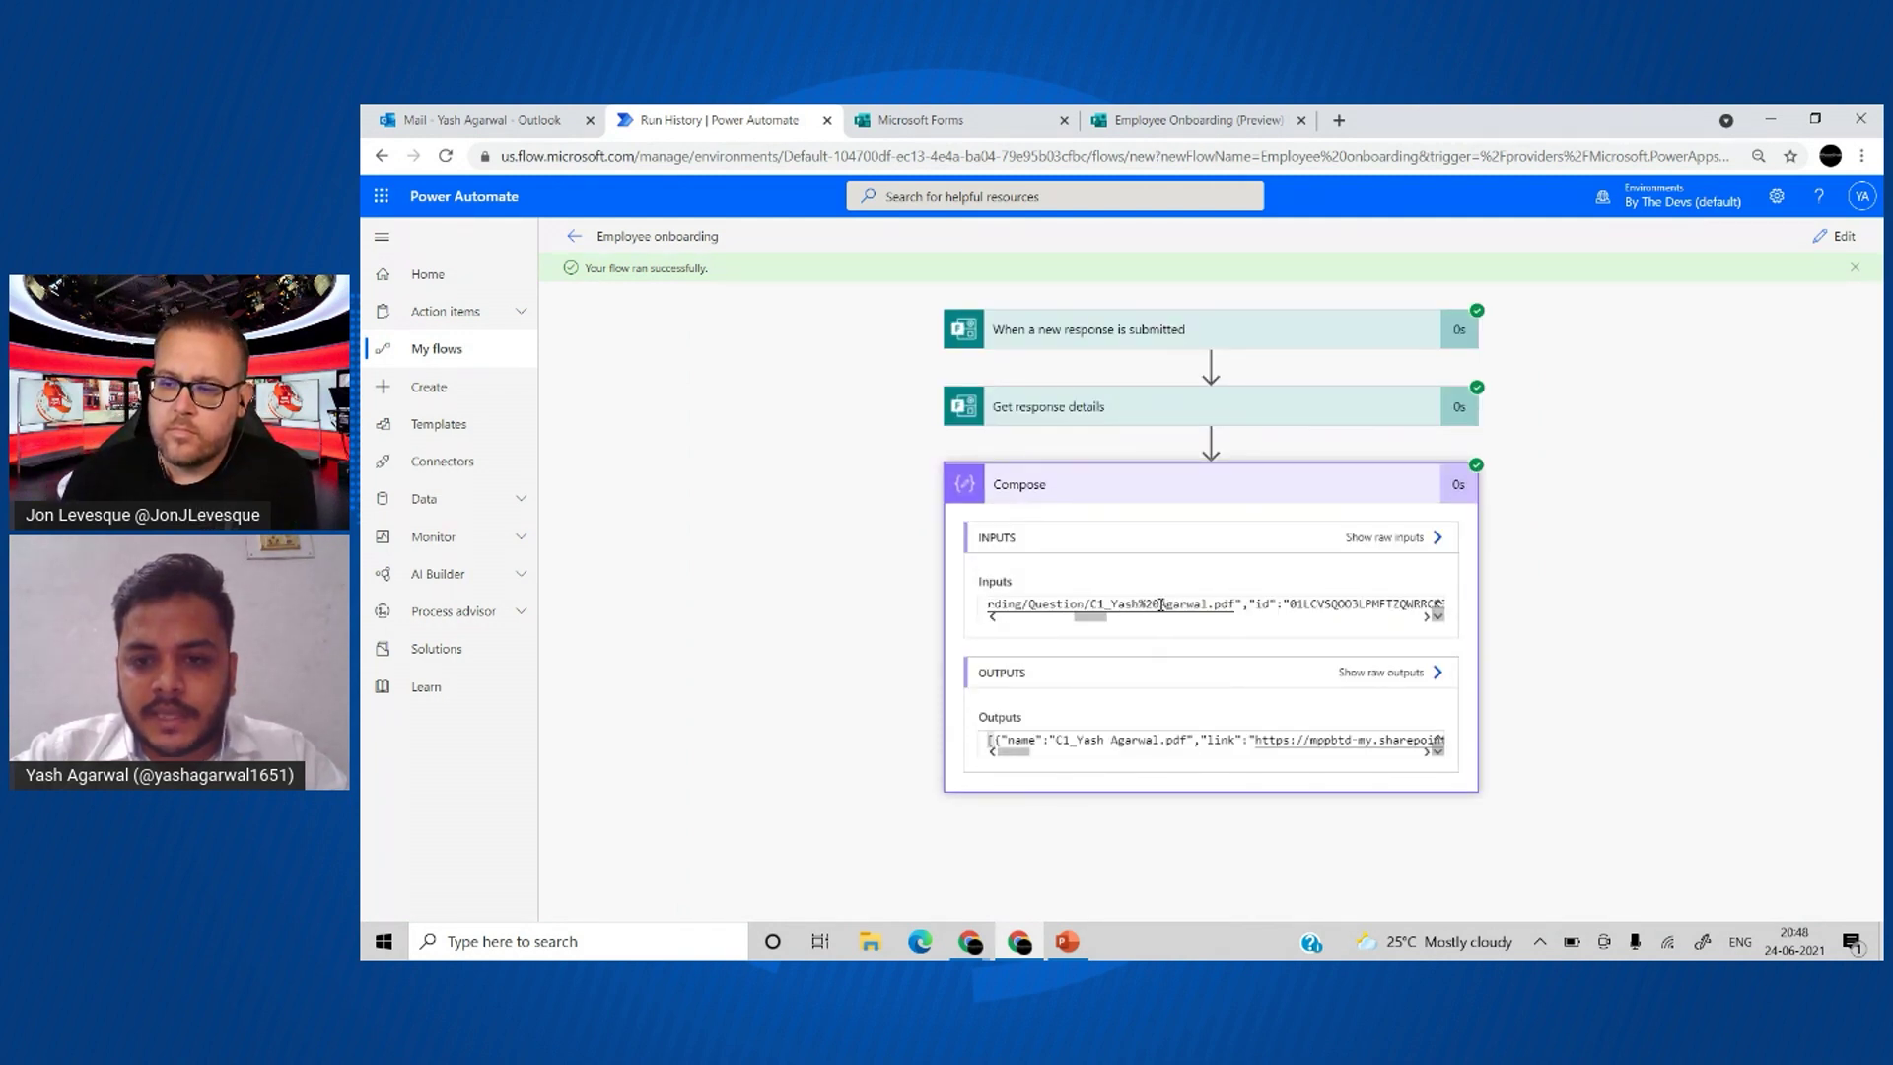
scroll(1161, 605, "left", 10)
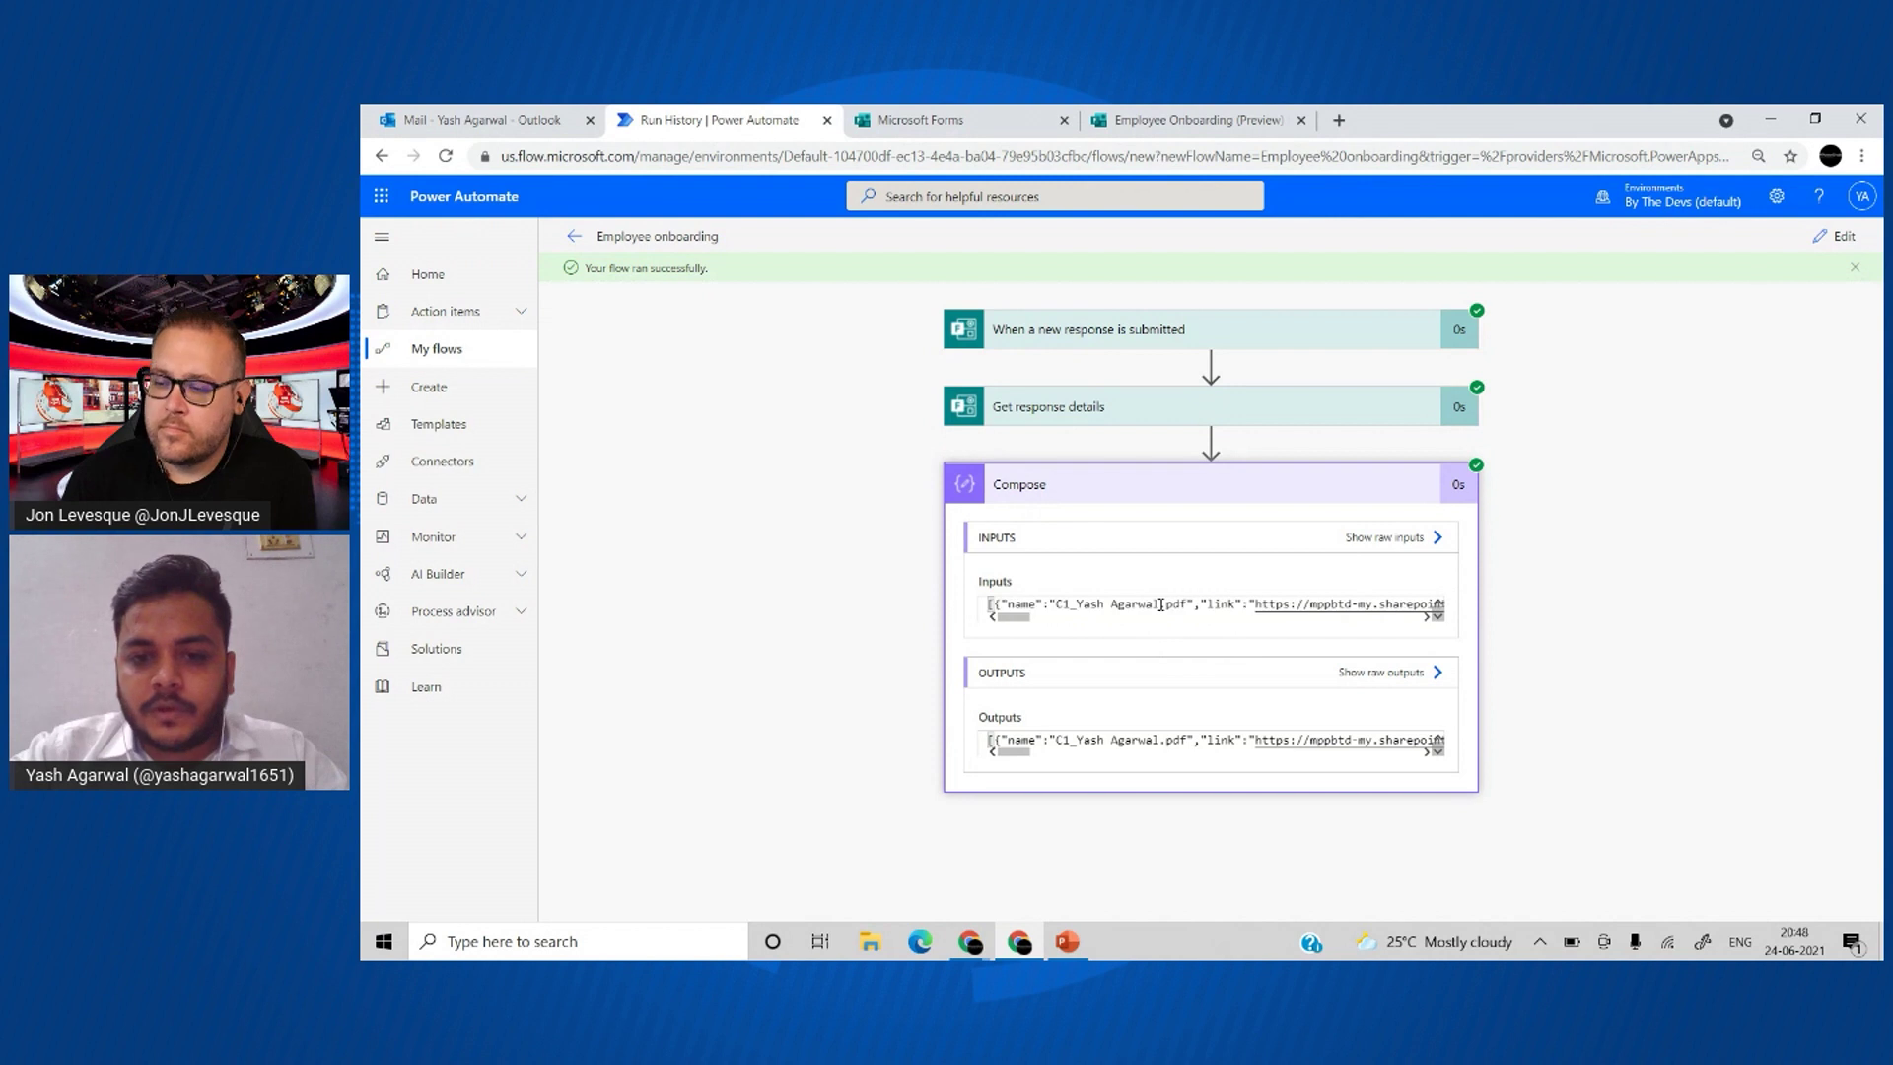
triple_click(1077, 604)
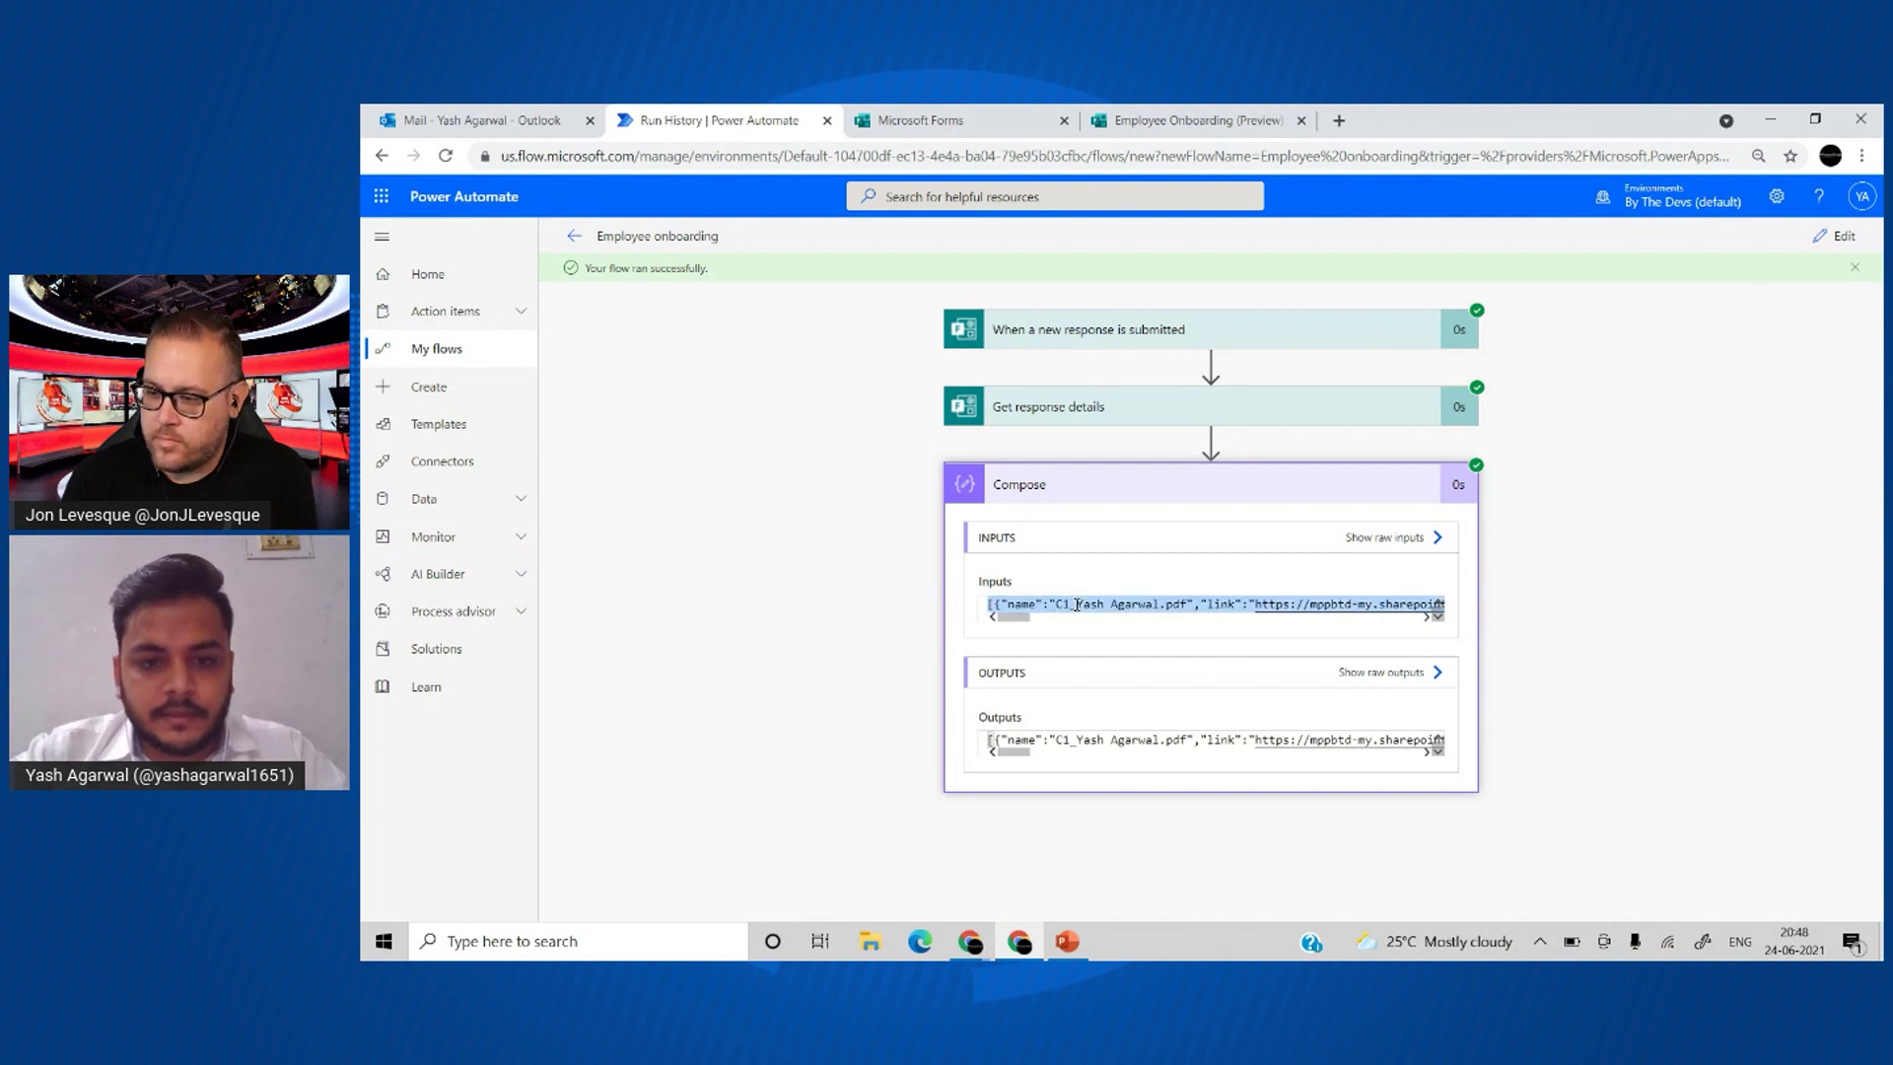
Add a Parse JSON step after Compose with the Attachments answer as its content.
left_click(1836, 236)
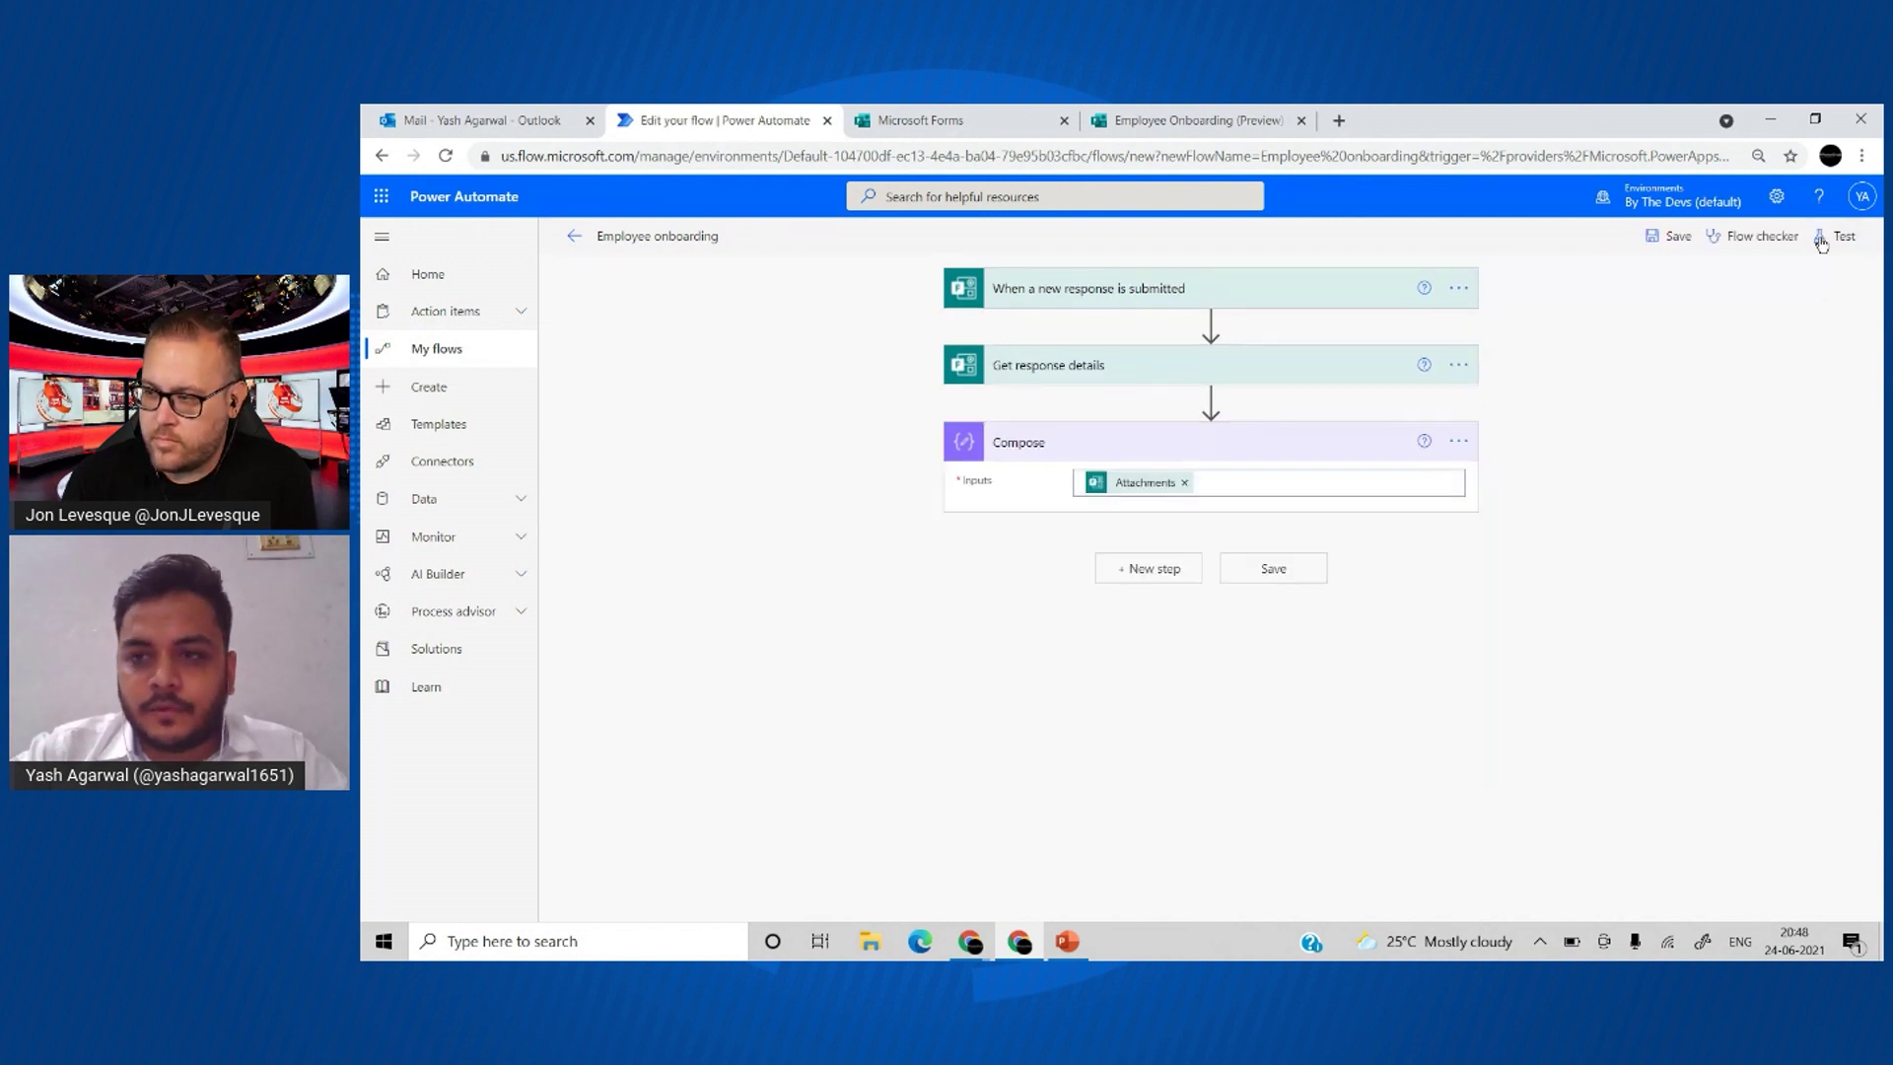
left_click(1163, 580)
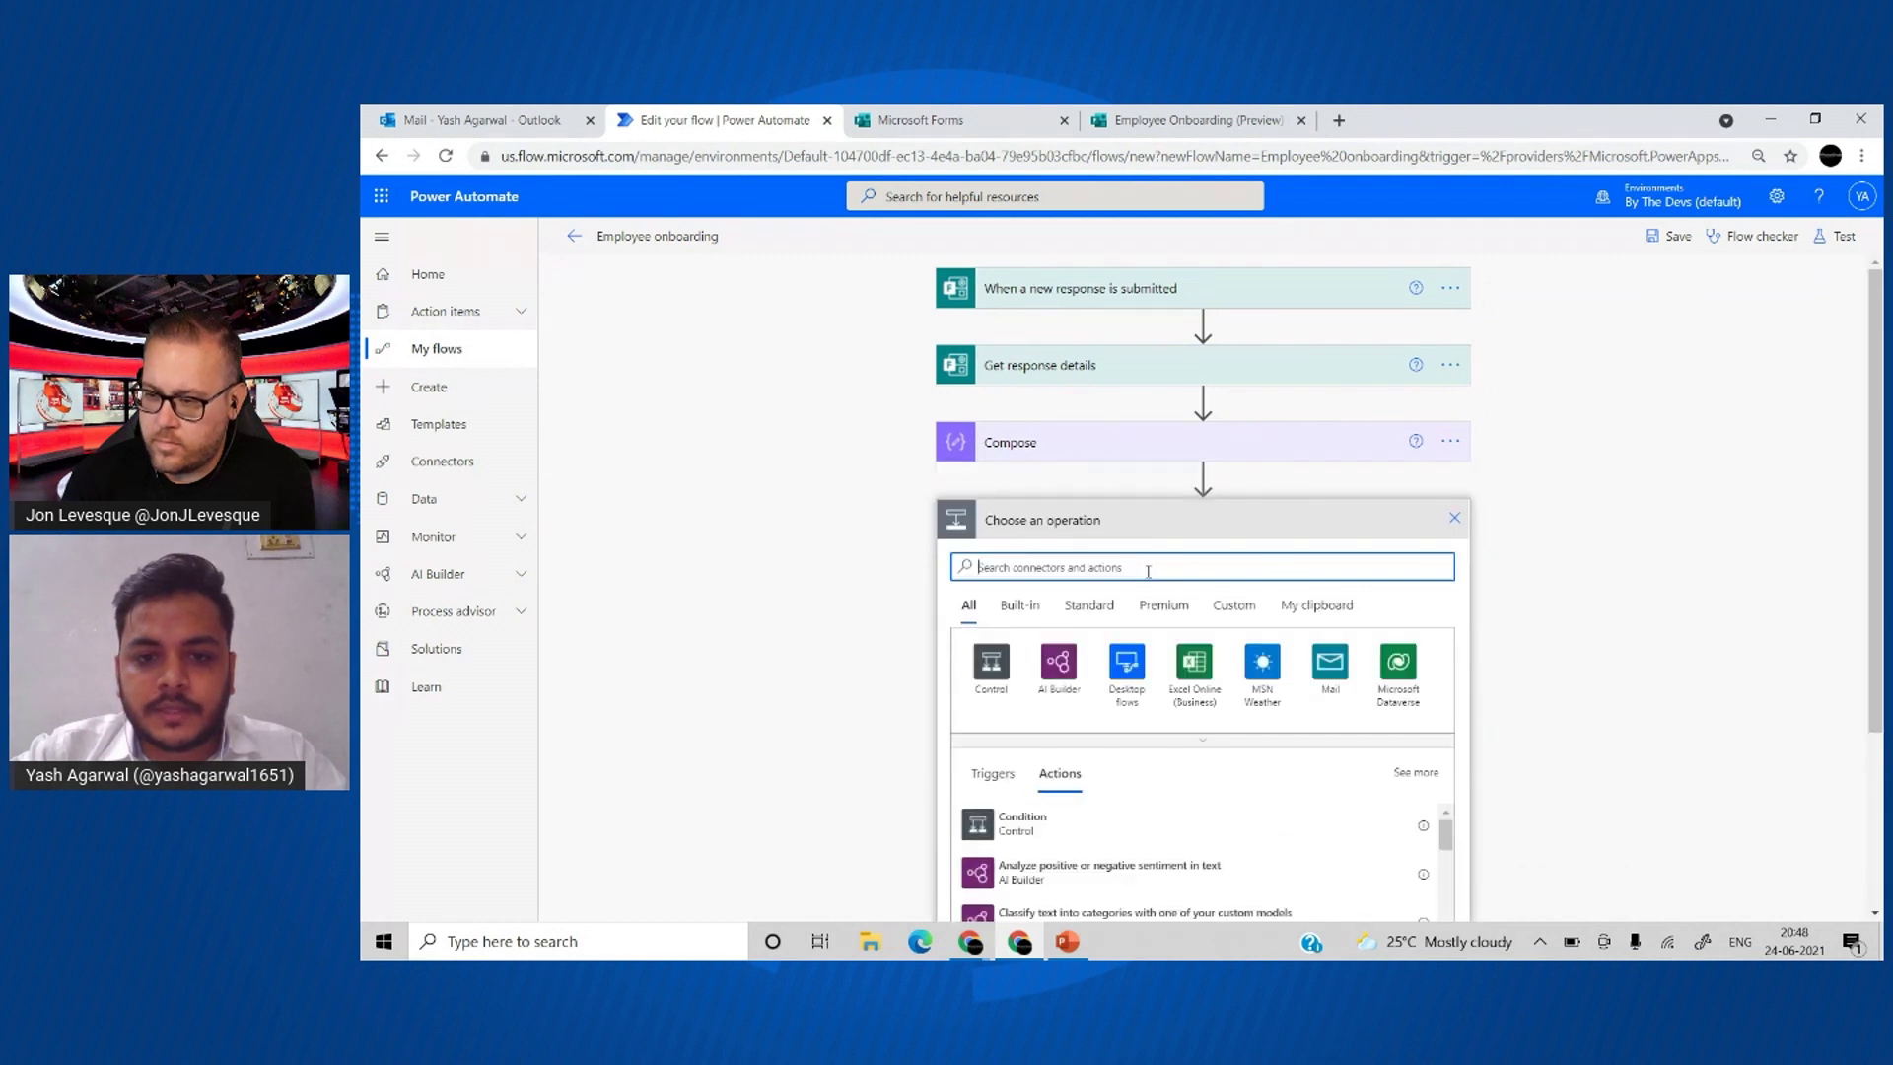
type("parse")
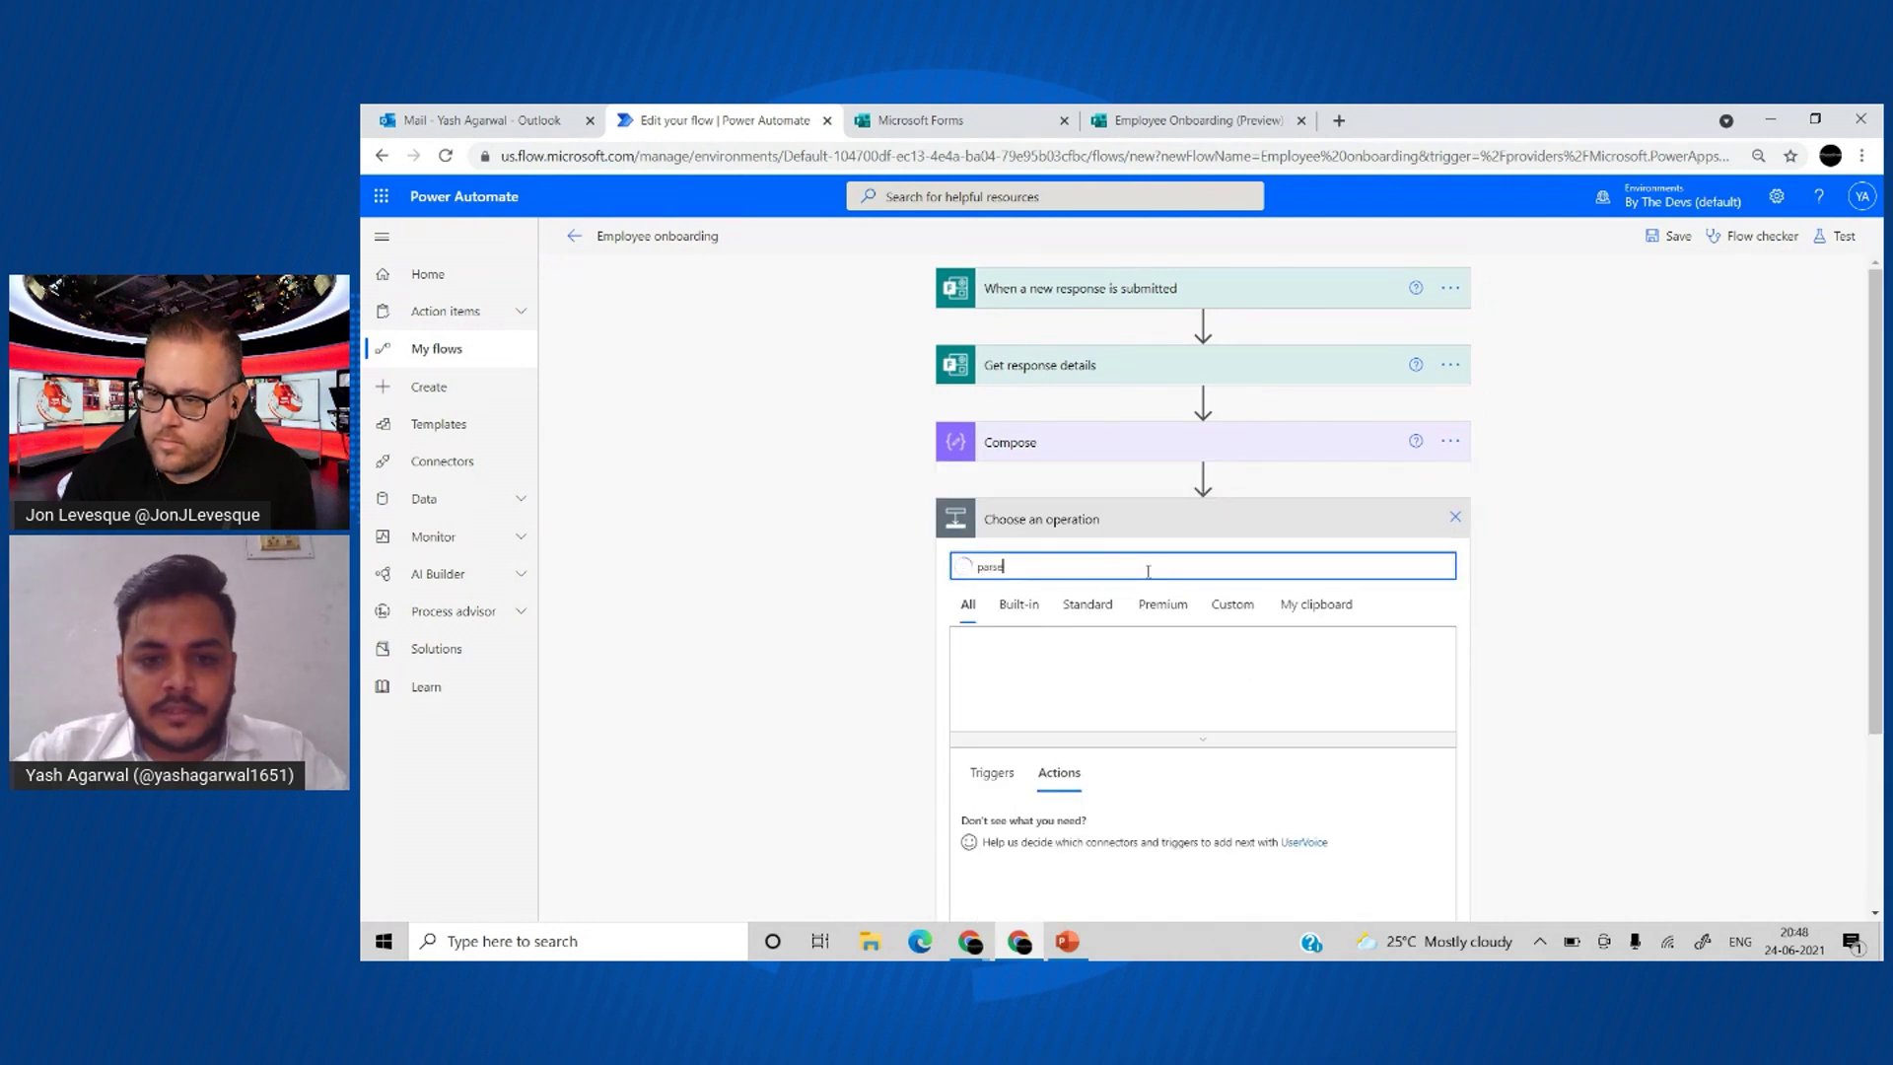
scroll(1134, 739, "down", 1)
left_click(1111, 770)
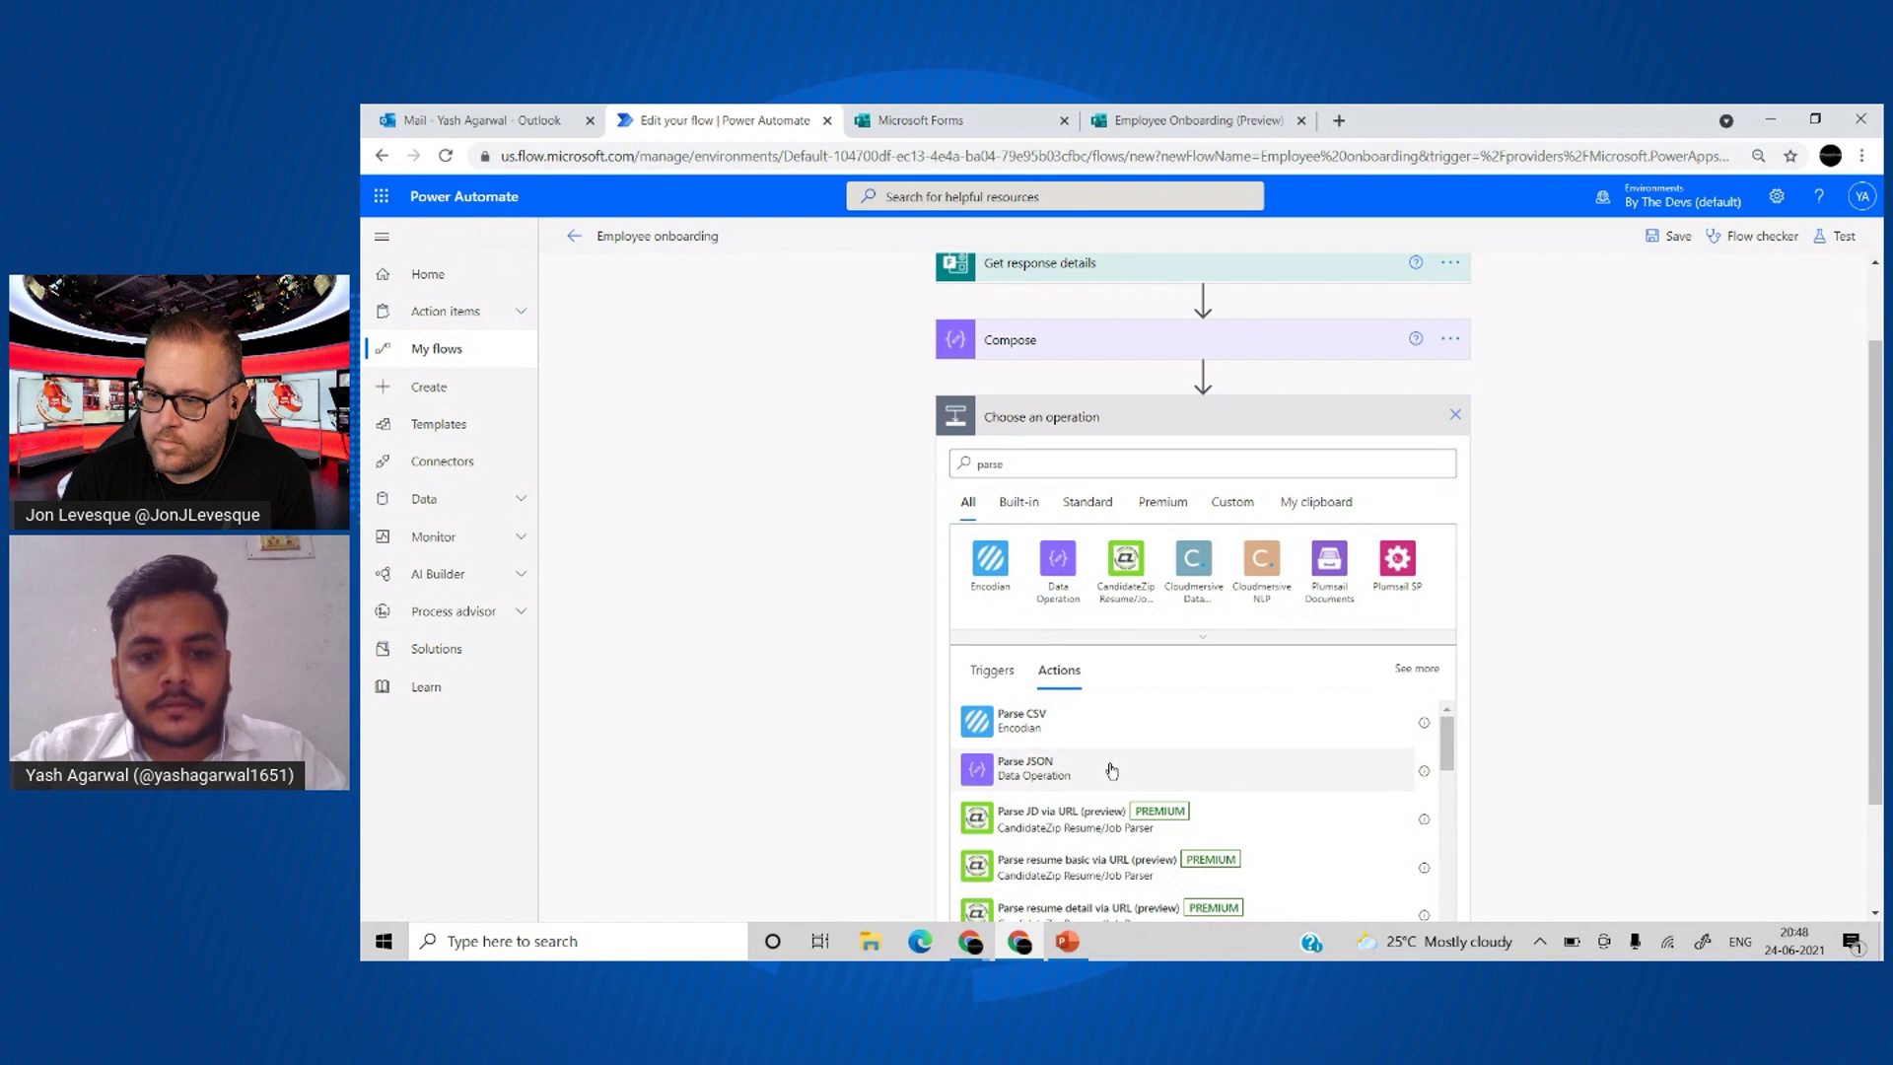
left_click(1180, 555)
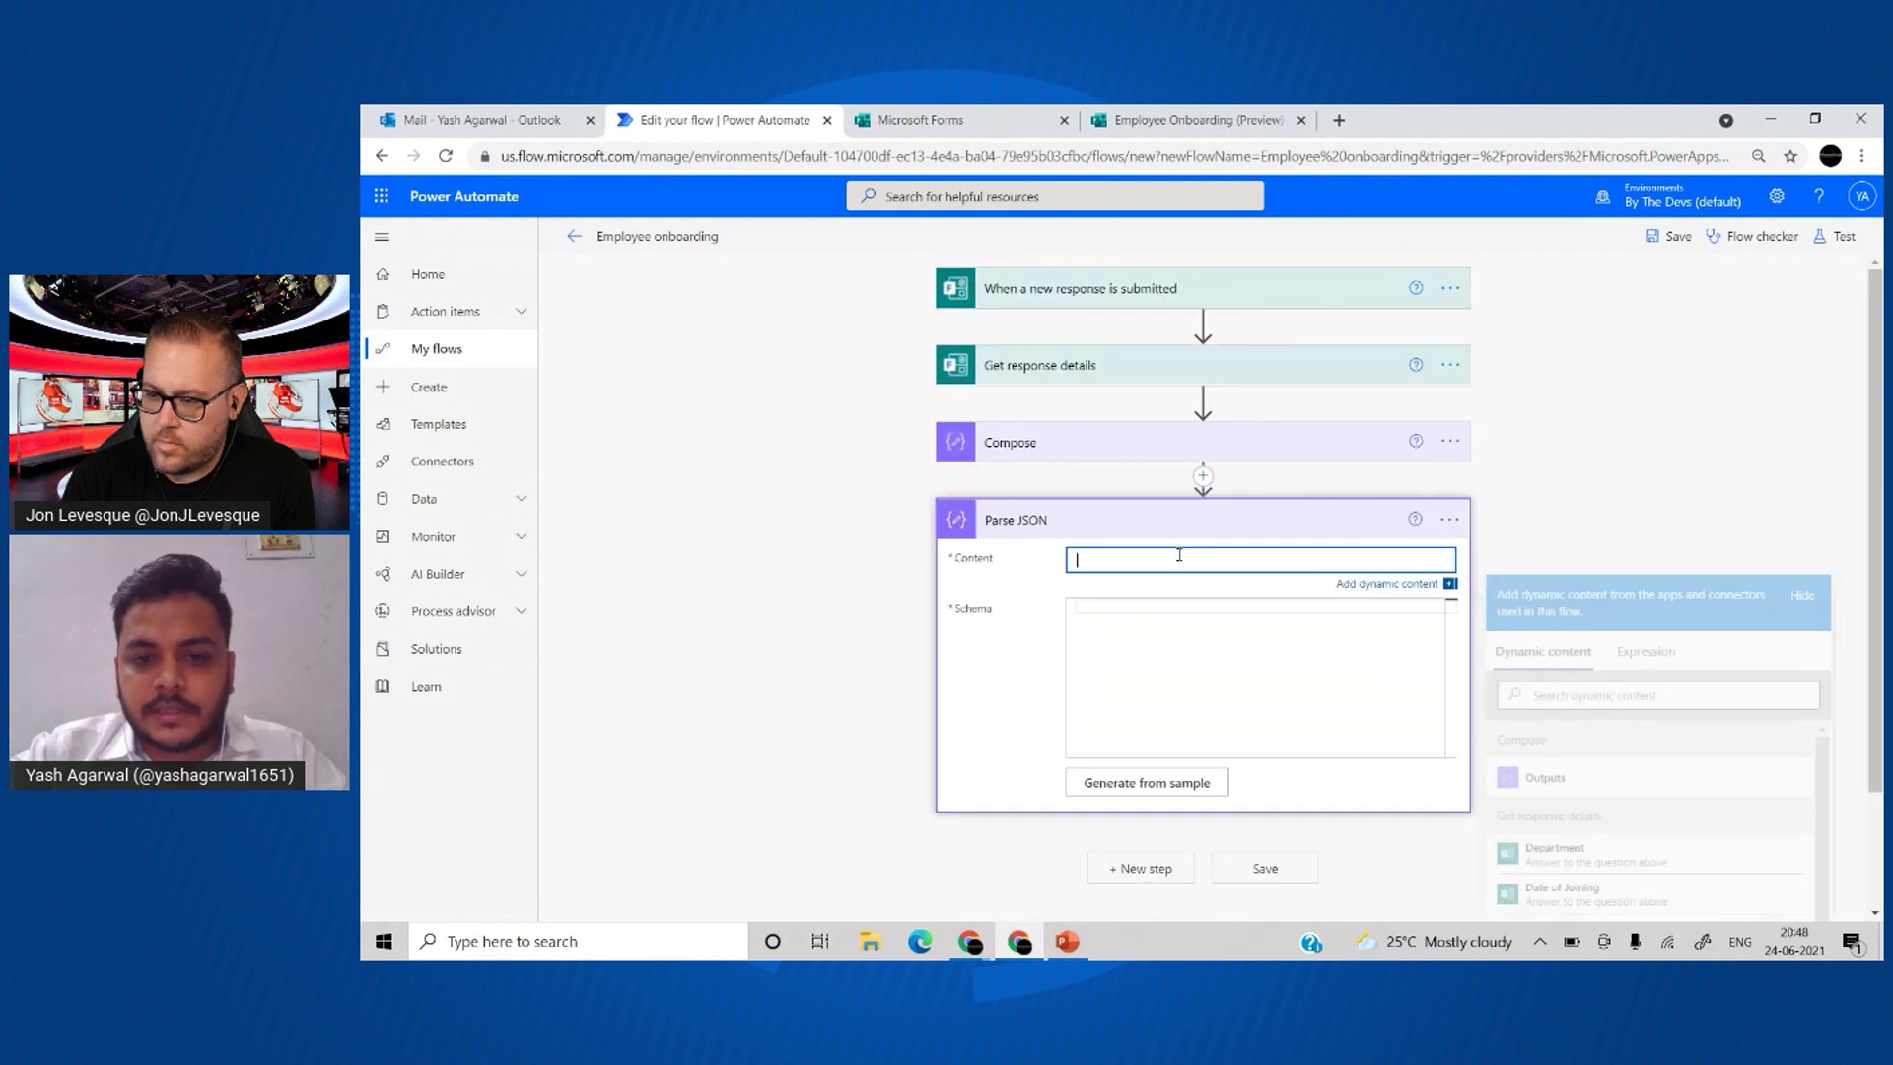
scroll(1649, 784, "down", 5)
left_click(1654, 801)
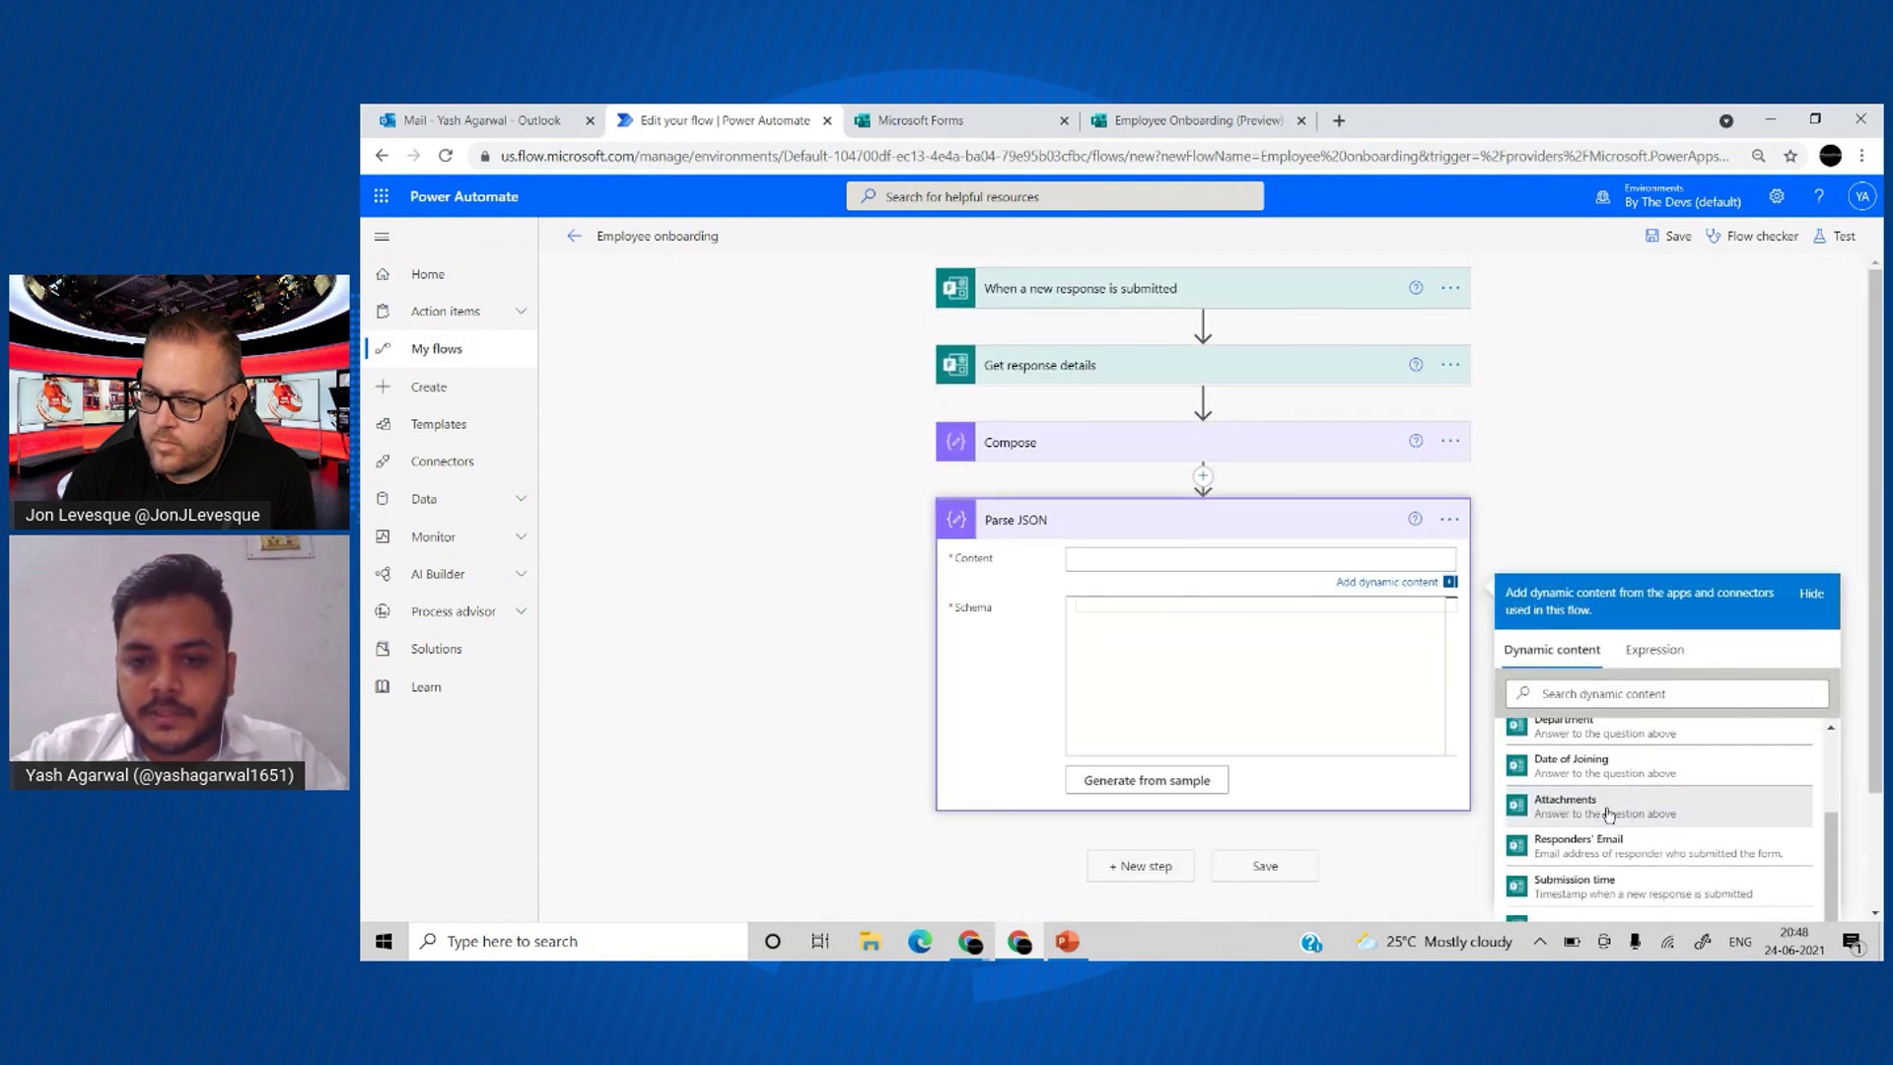
Generate the Parse JSON schema from the pasted attachments JSON sample.
left_click(1148, 781)
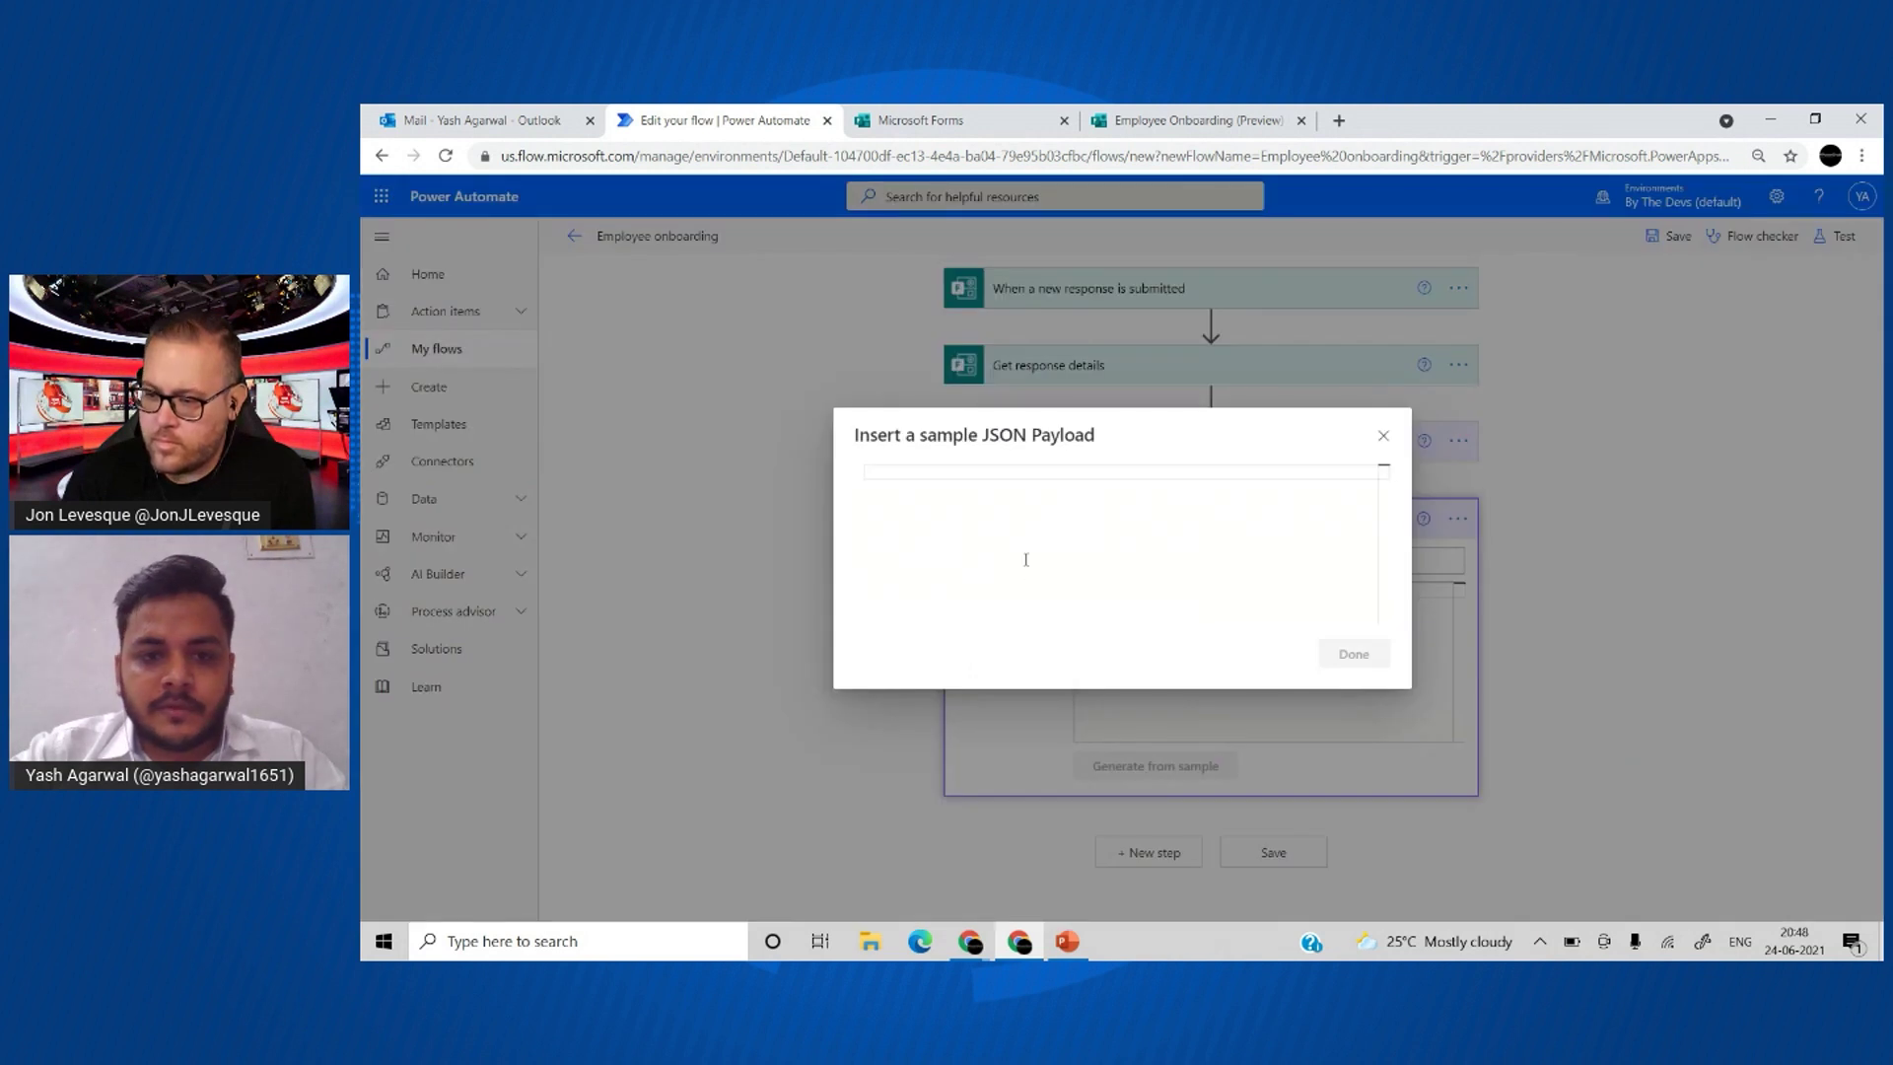
key("ctrl+v")
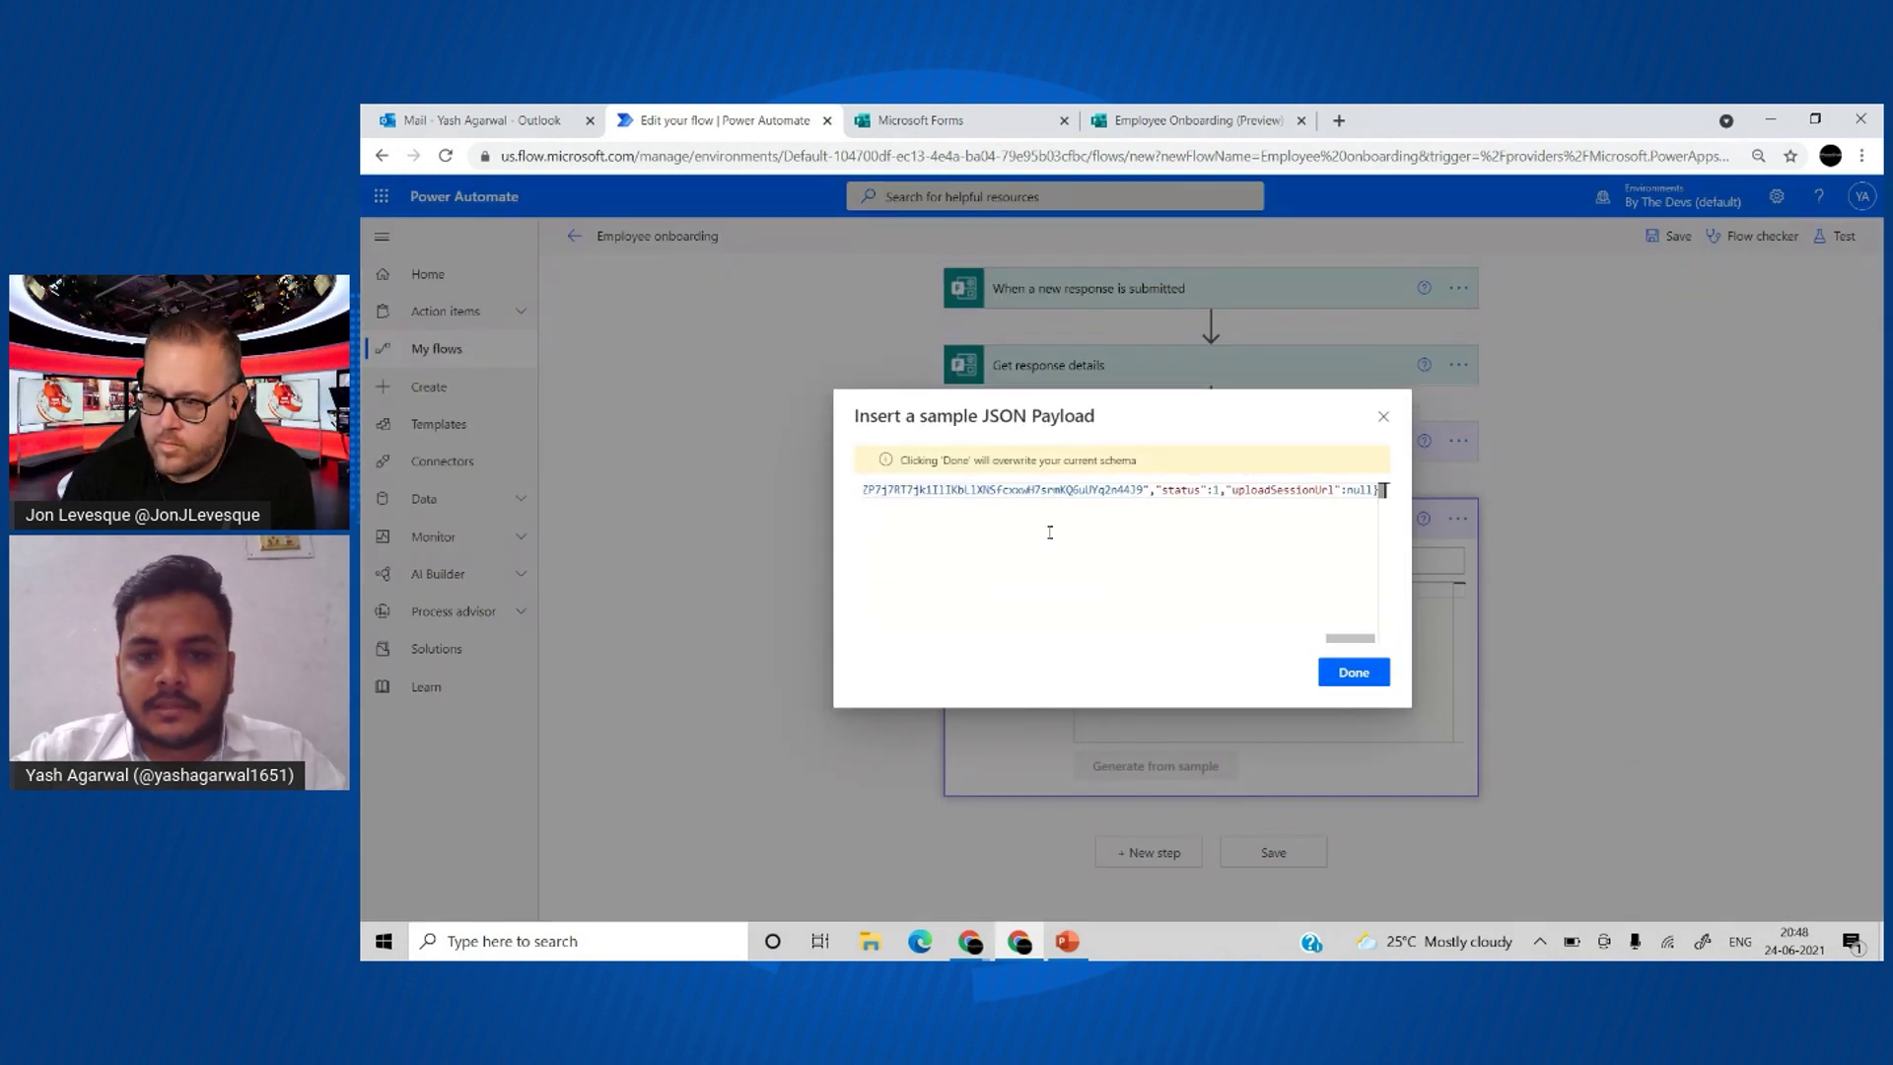
scroll(1050, 532, "left", 15)
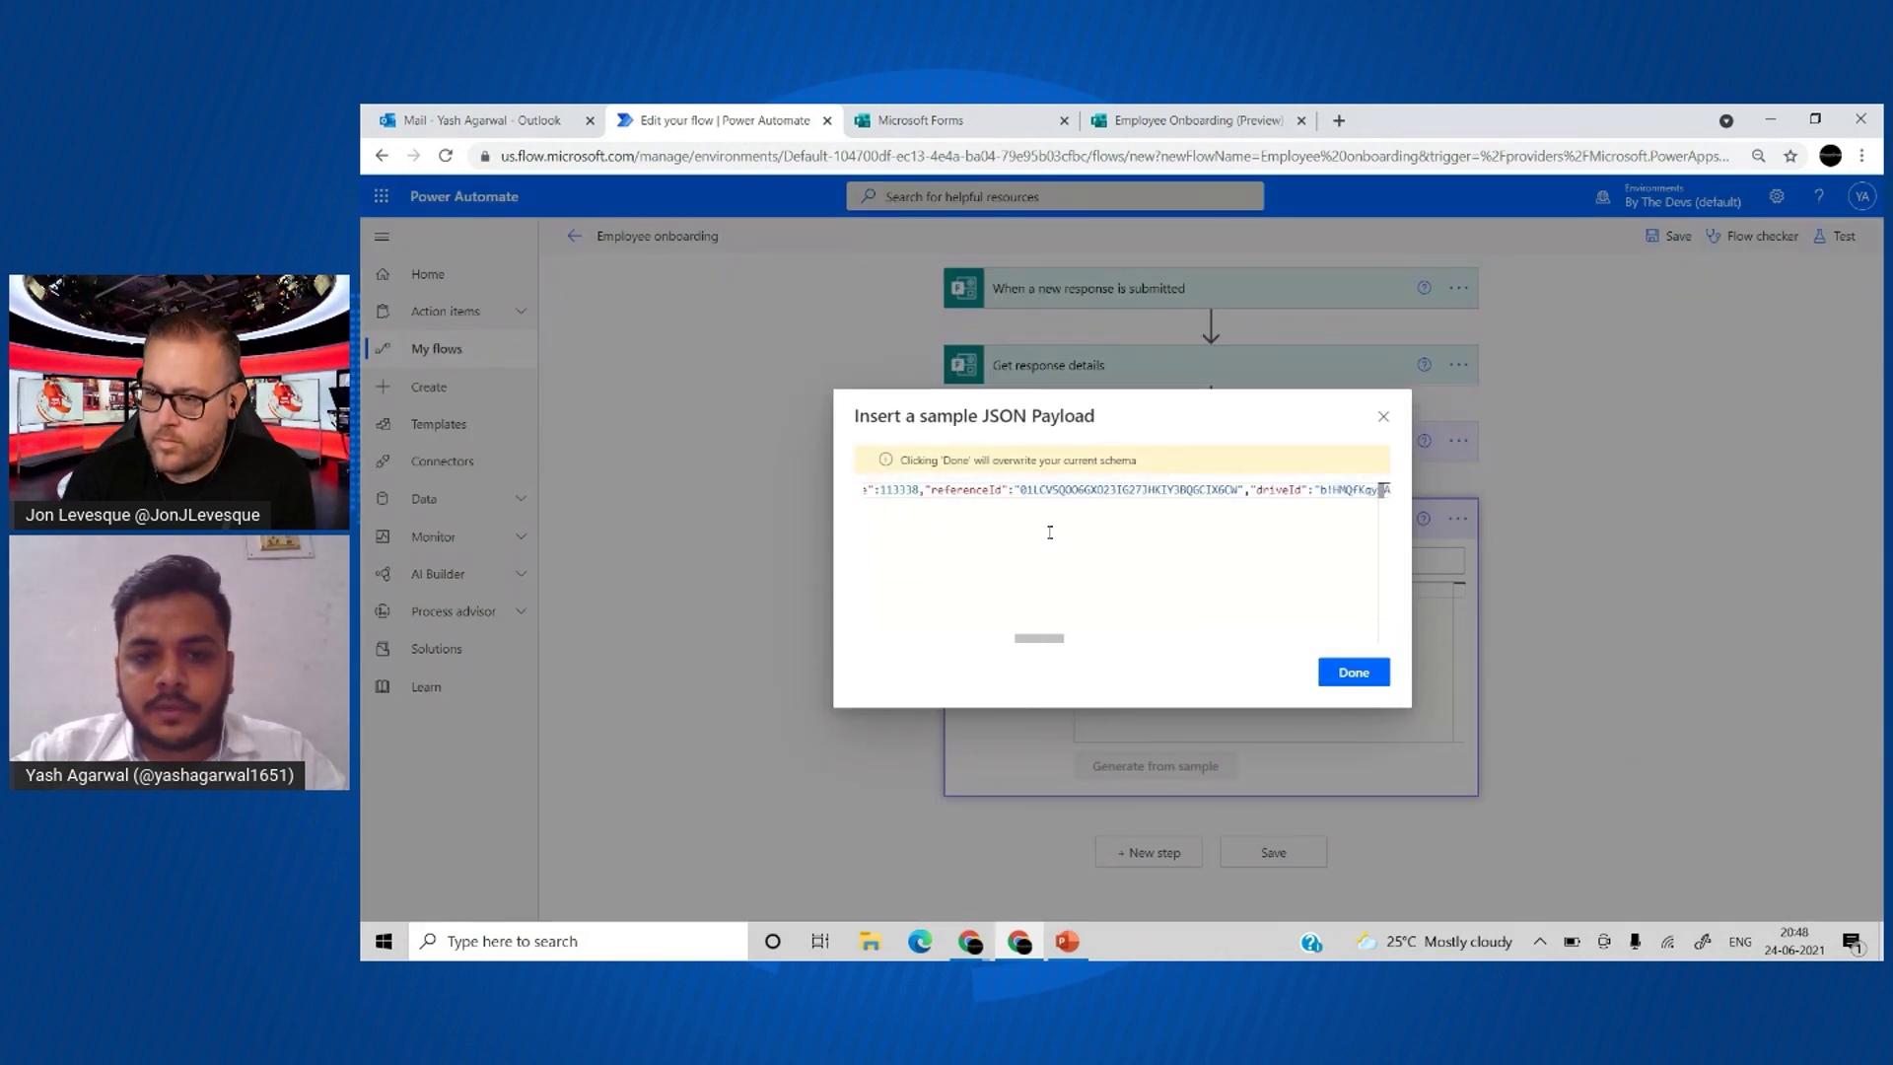
scroll(1050, 532, "left", 6)
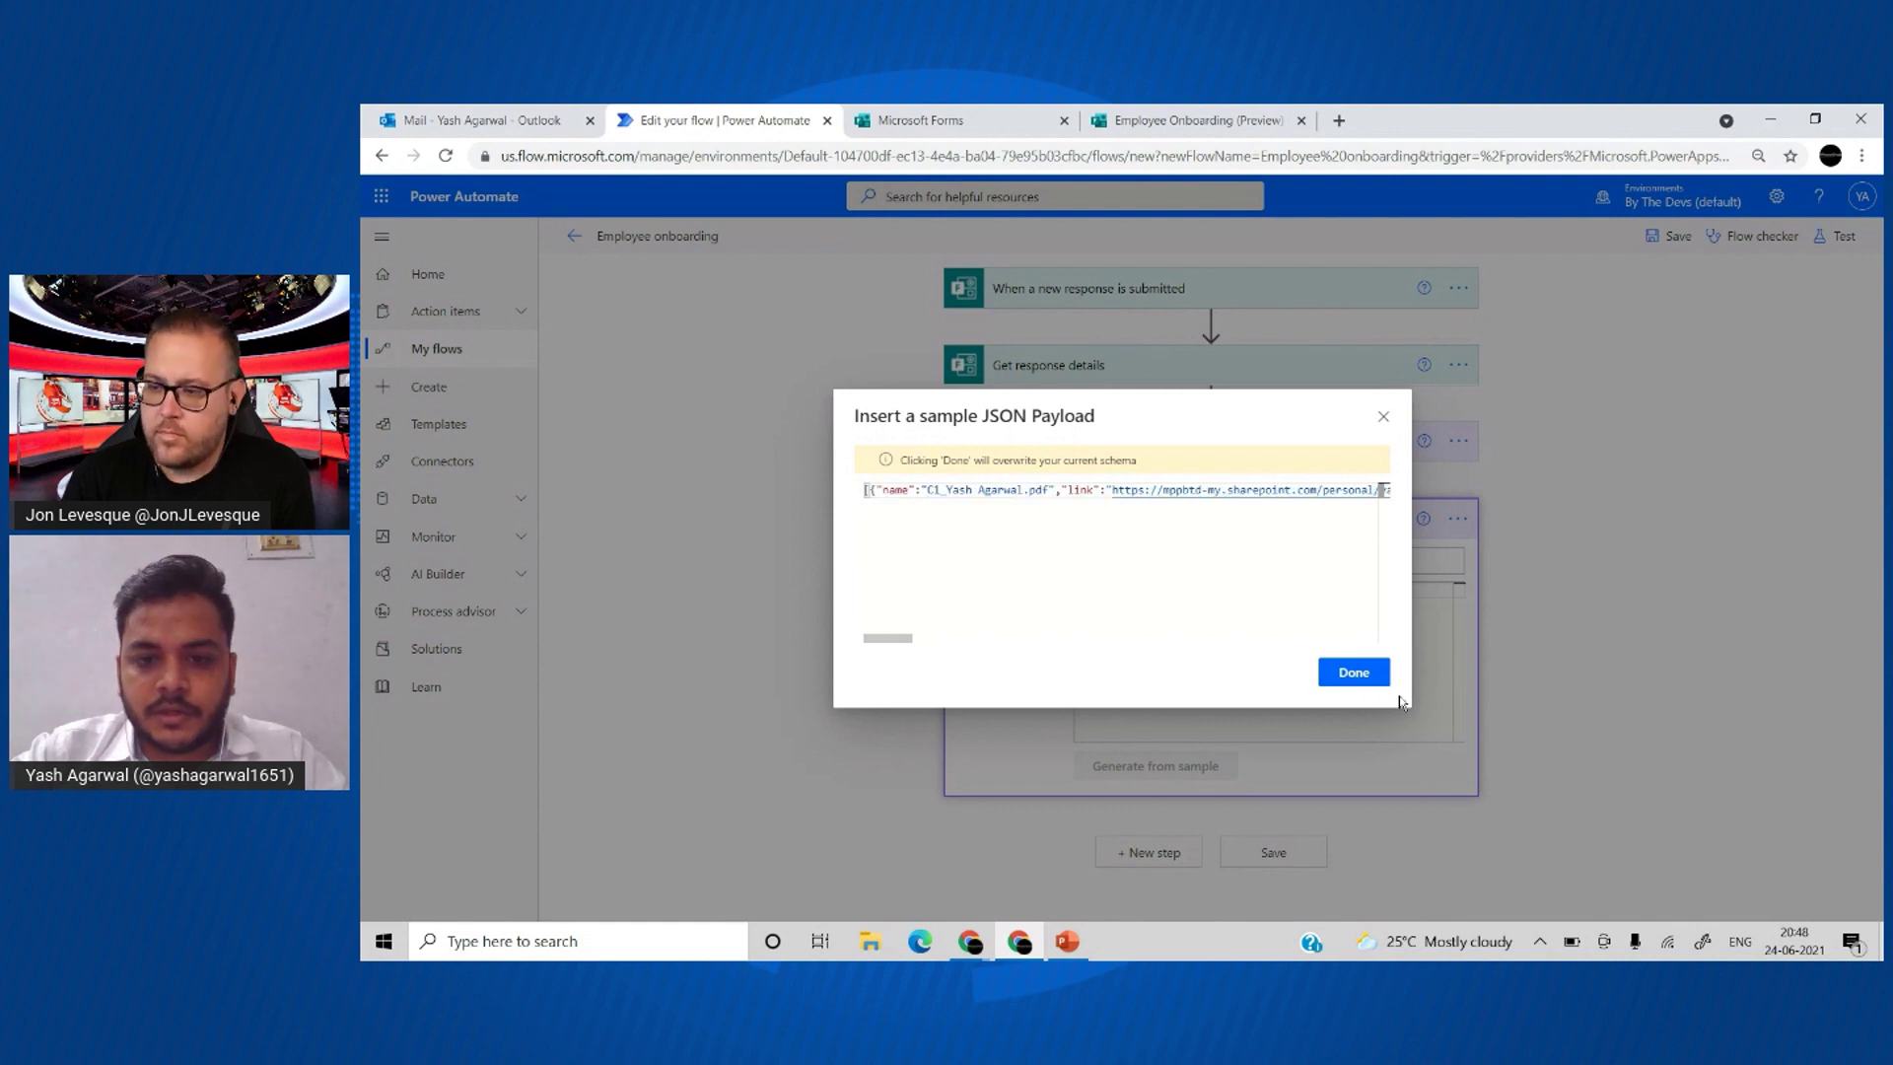
left_click(1356, 673)
left_click(1338, 685)
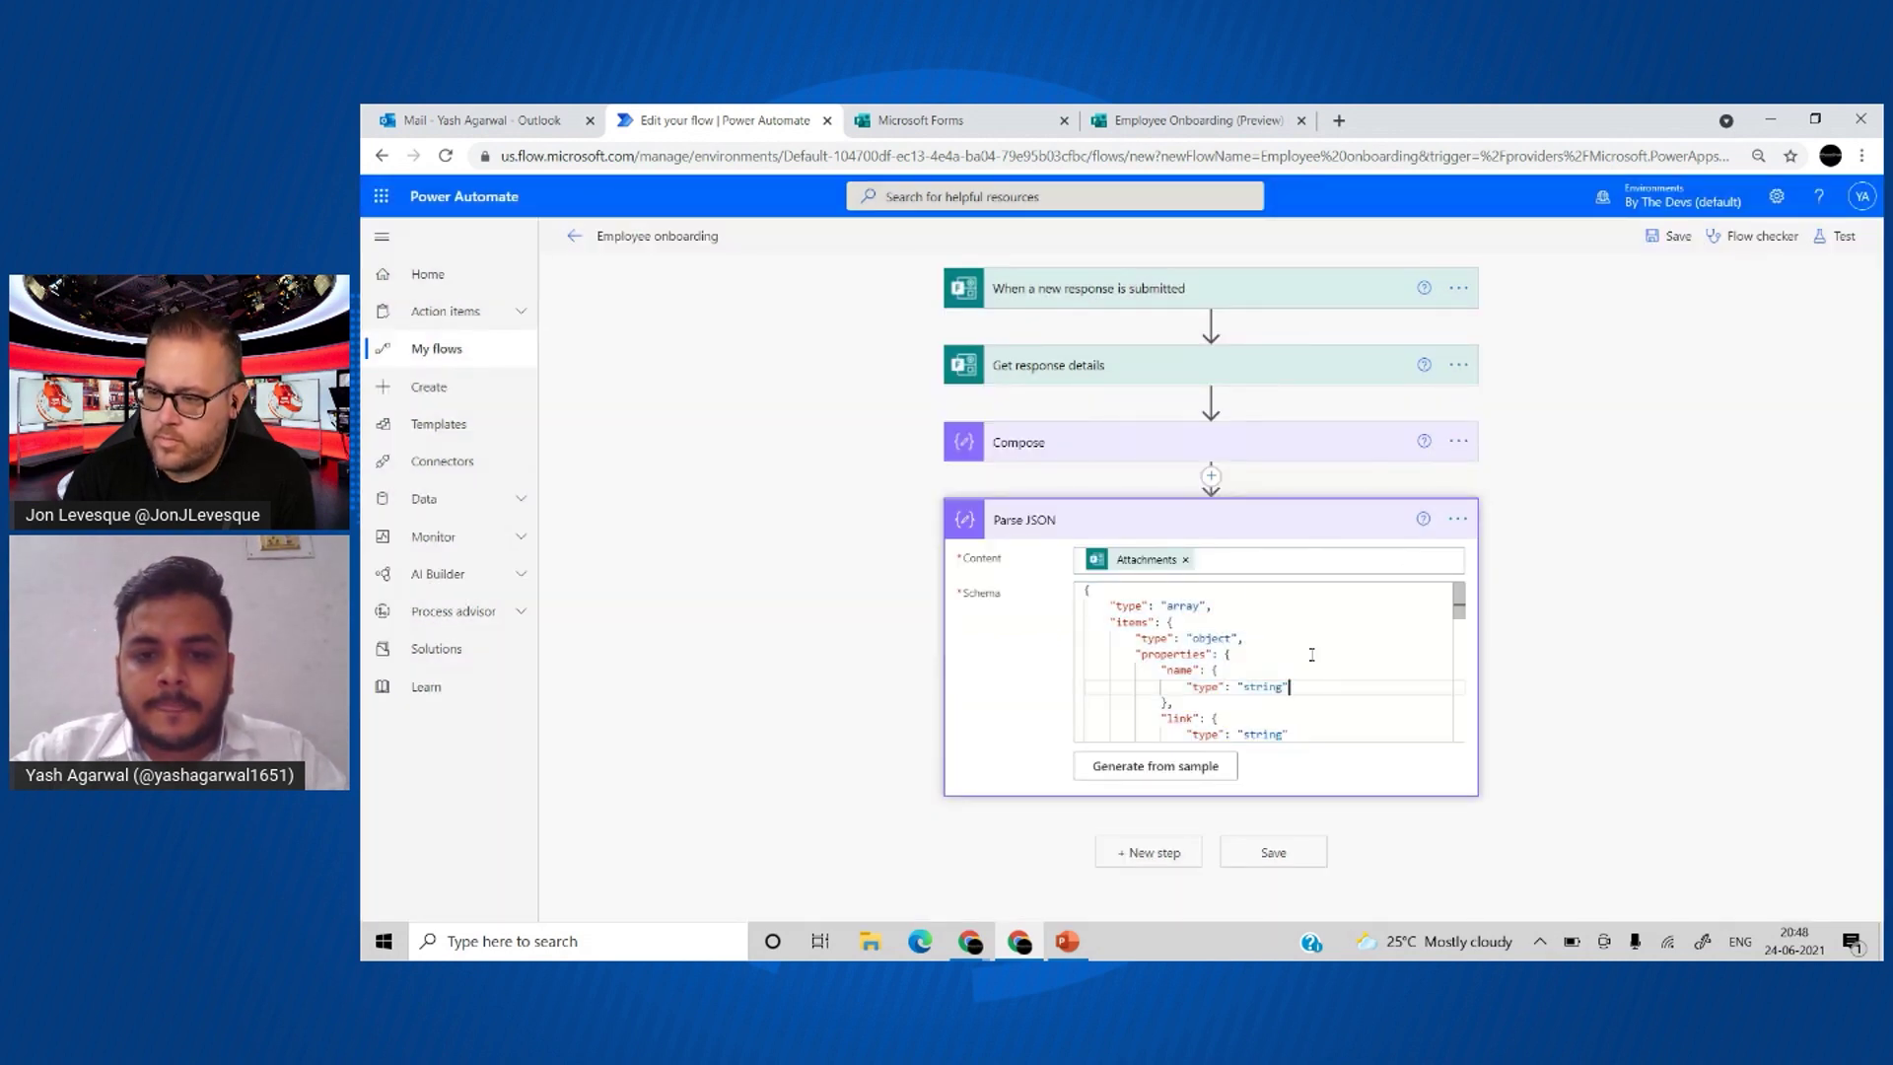
Delete the entries in the schema's required list and save the flow.
scroll(1195, 612, "down", 6)
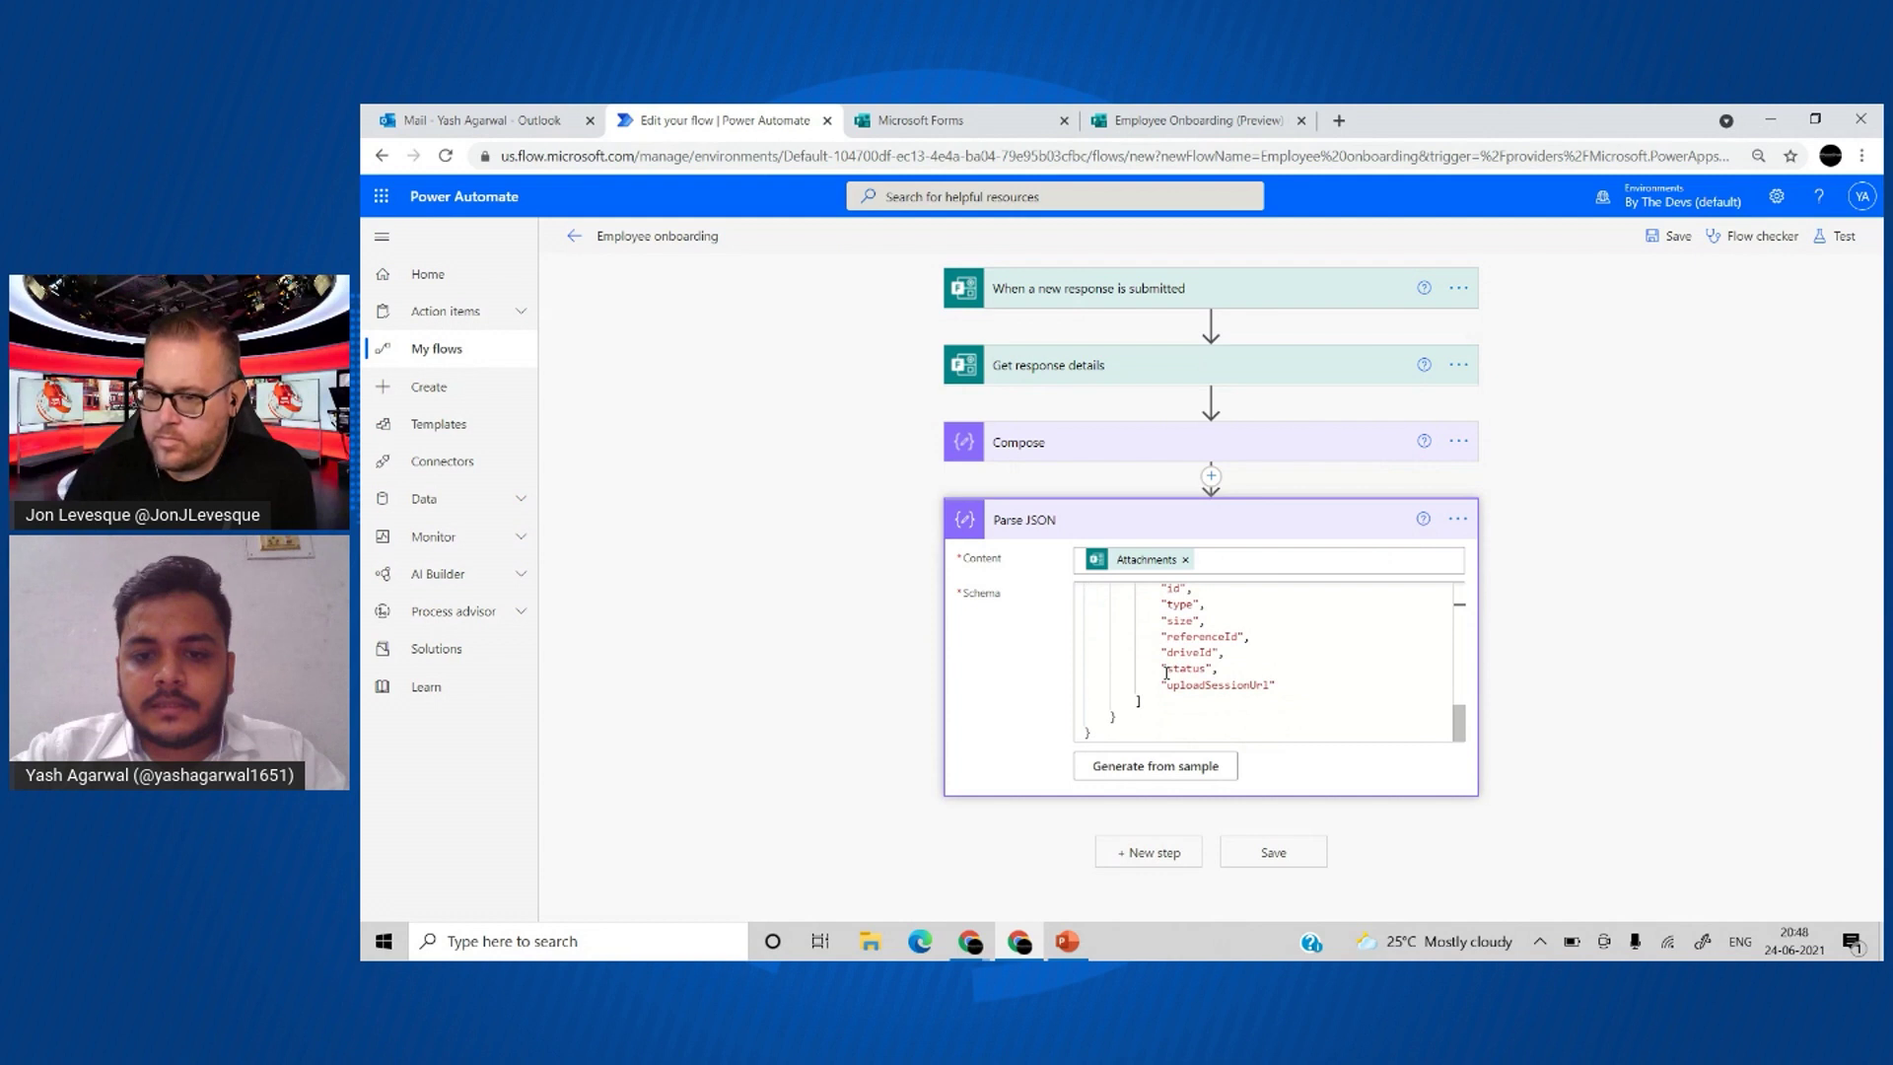
scroll(1167, 675, "down", 5)
scroll(1218, 662, "up", 2)
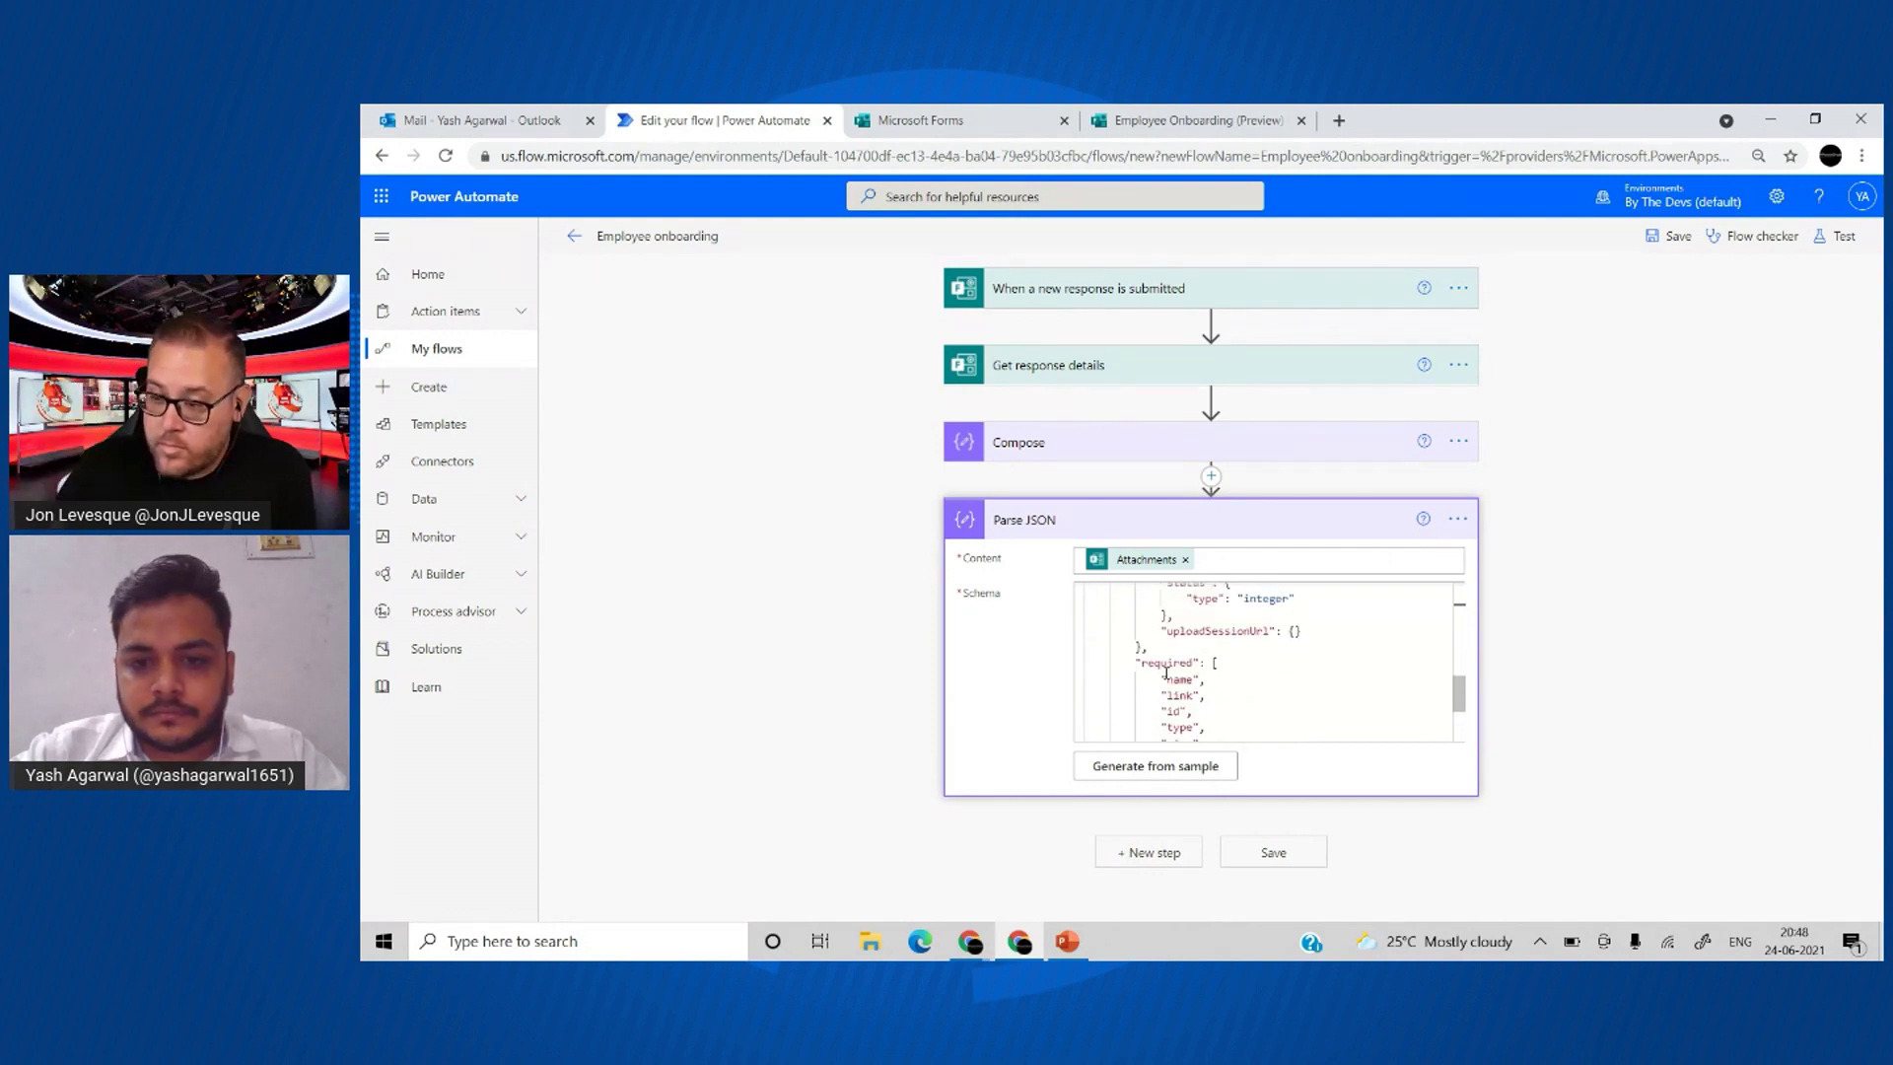
left_click_drag(1157, 689, 1296, 681)
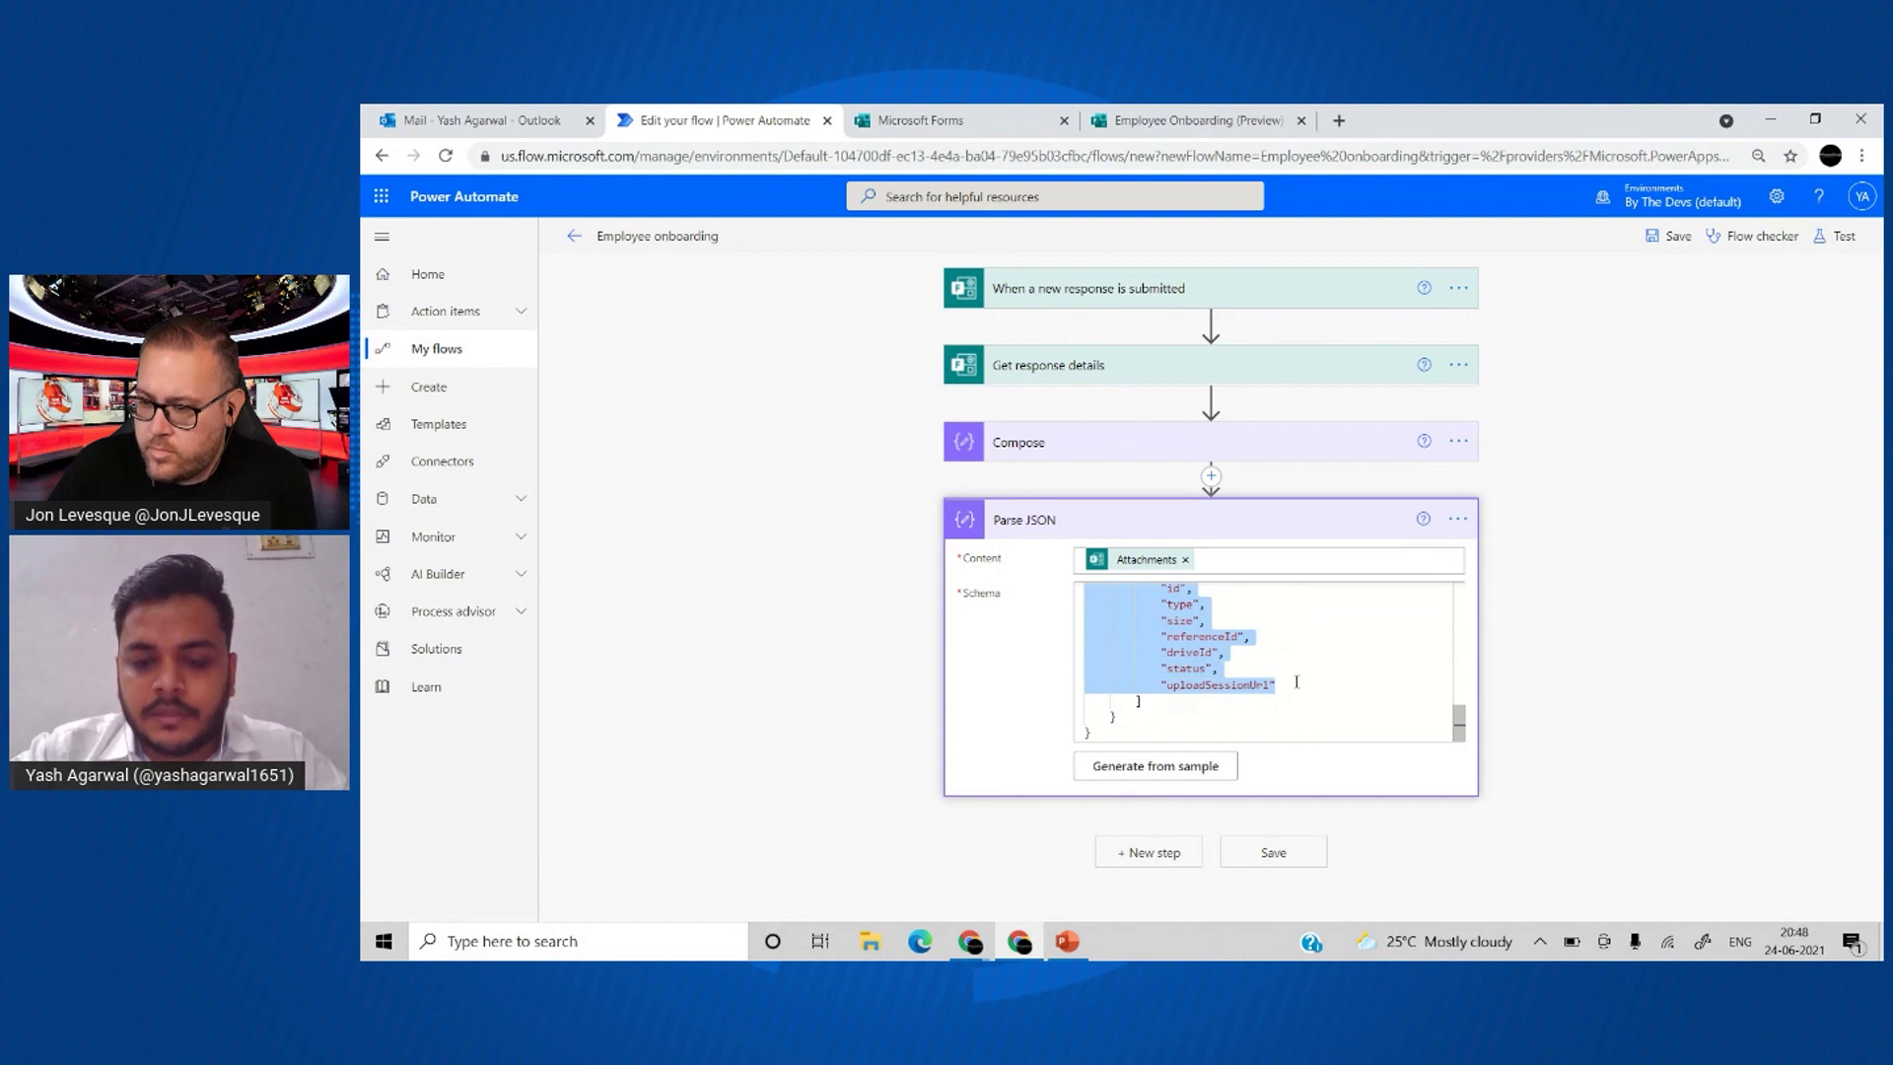
key("Delete")
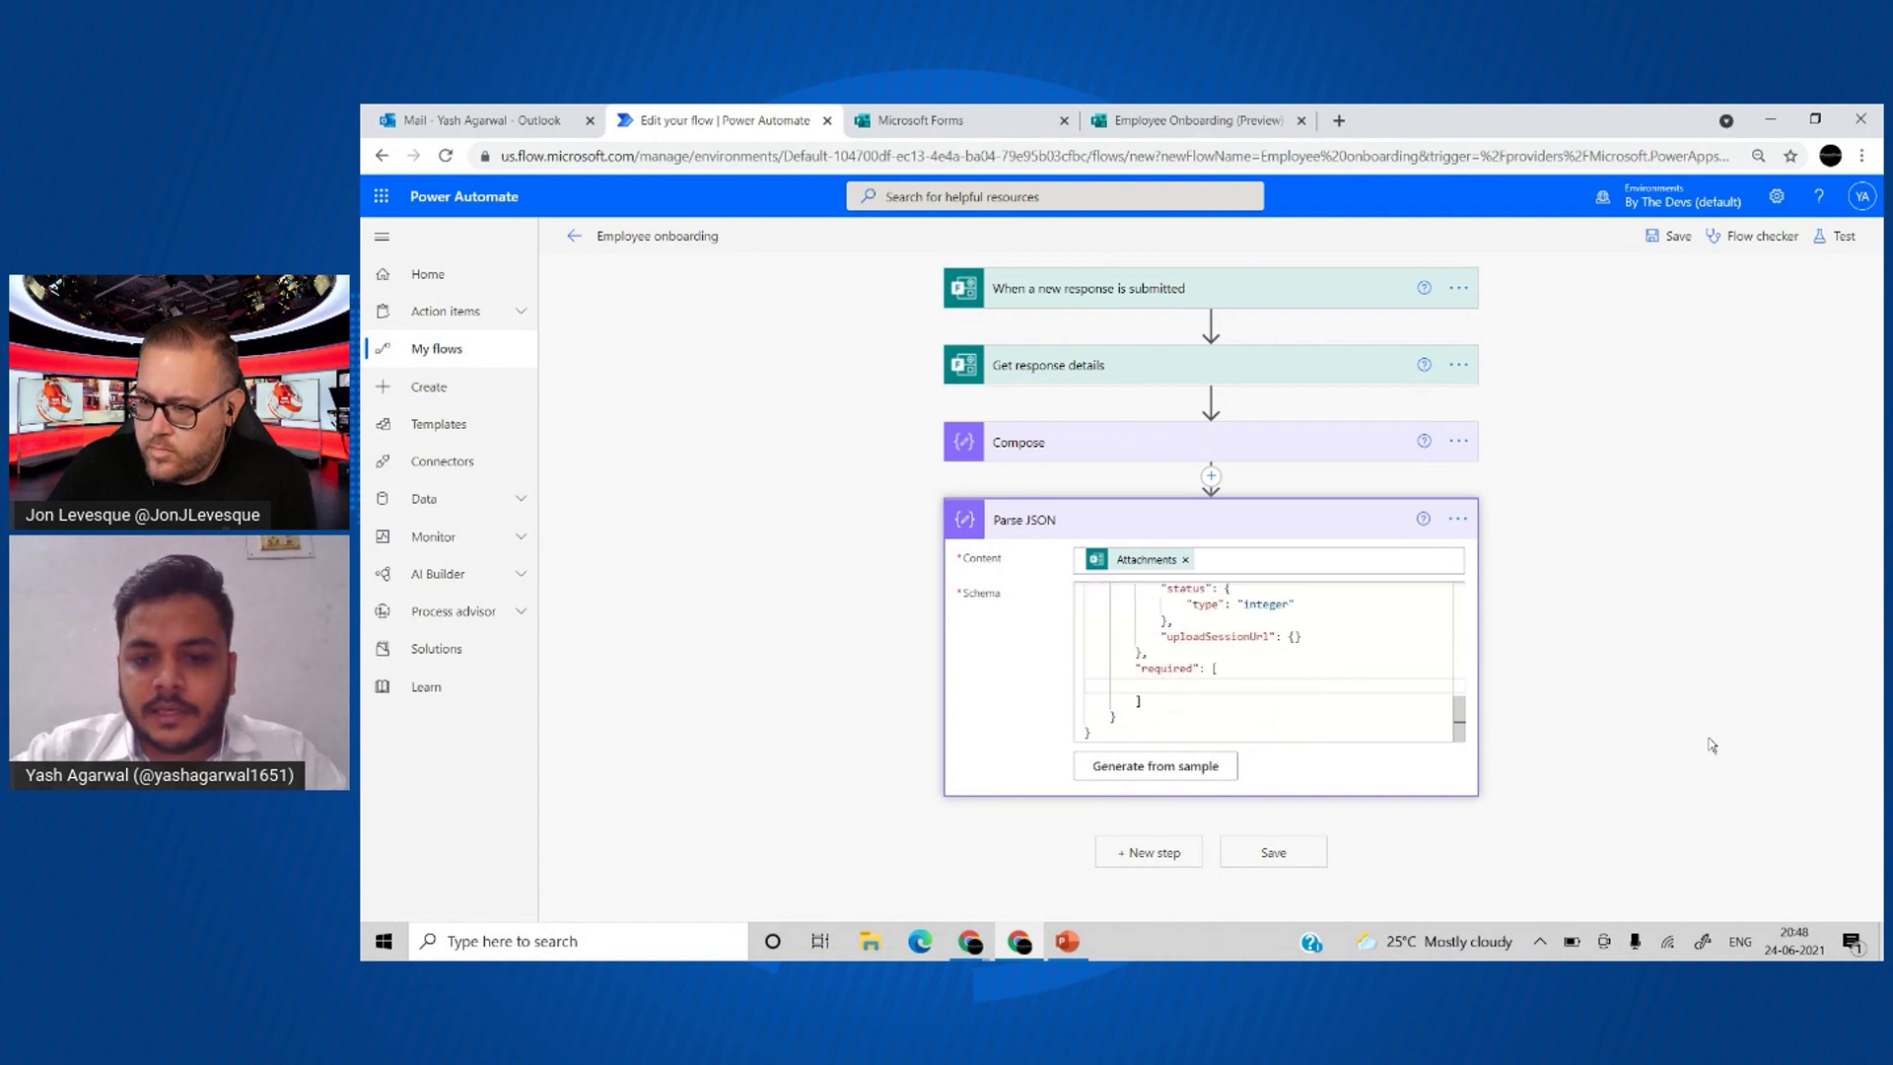
left_click(1686, 739)
left_click(1276, 849)
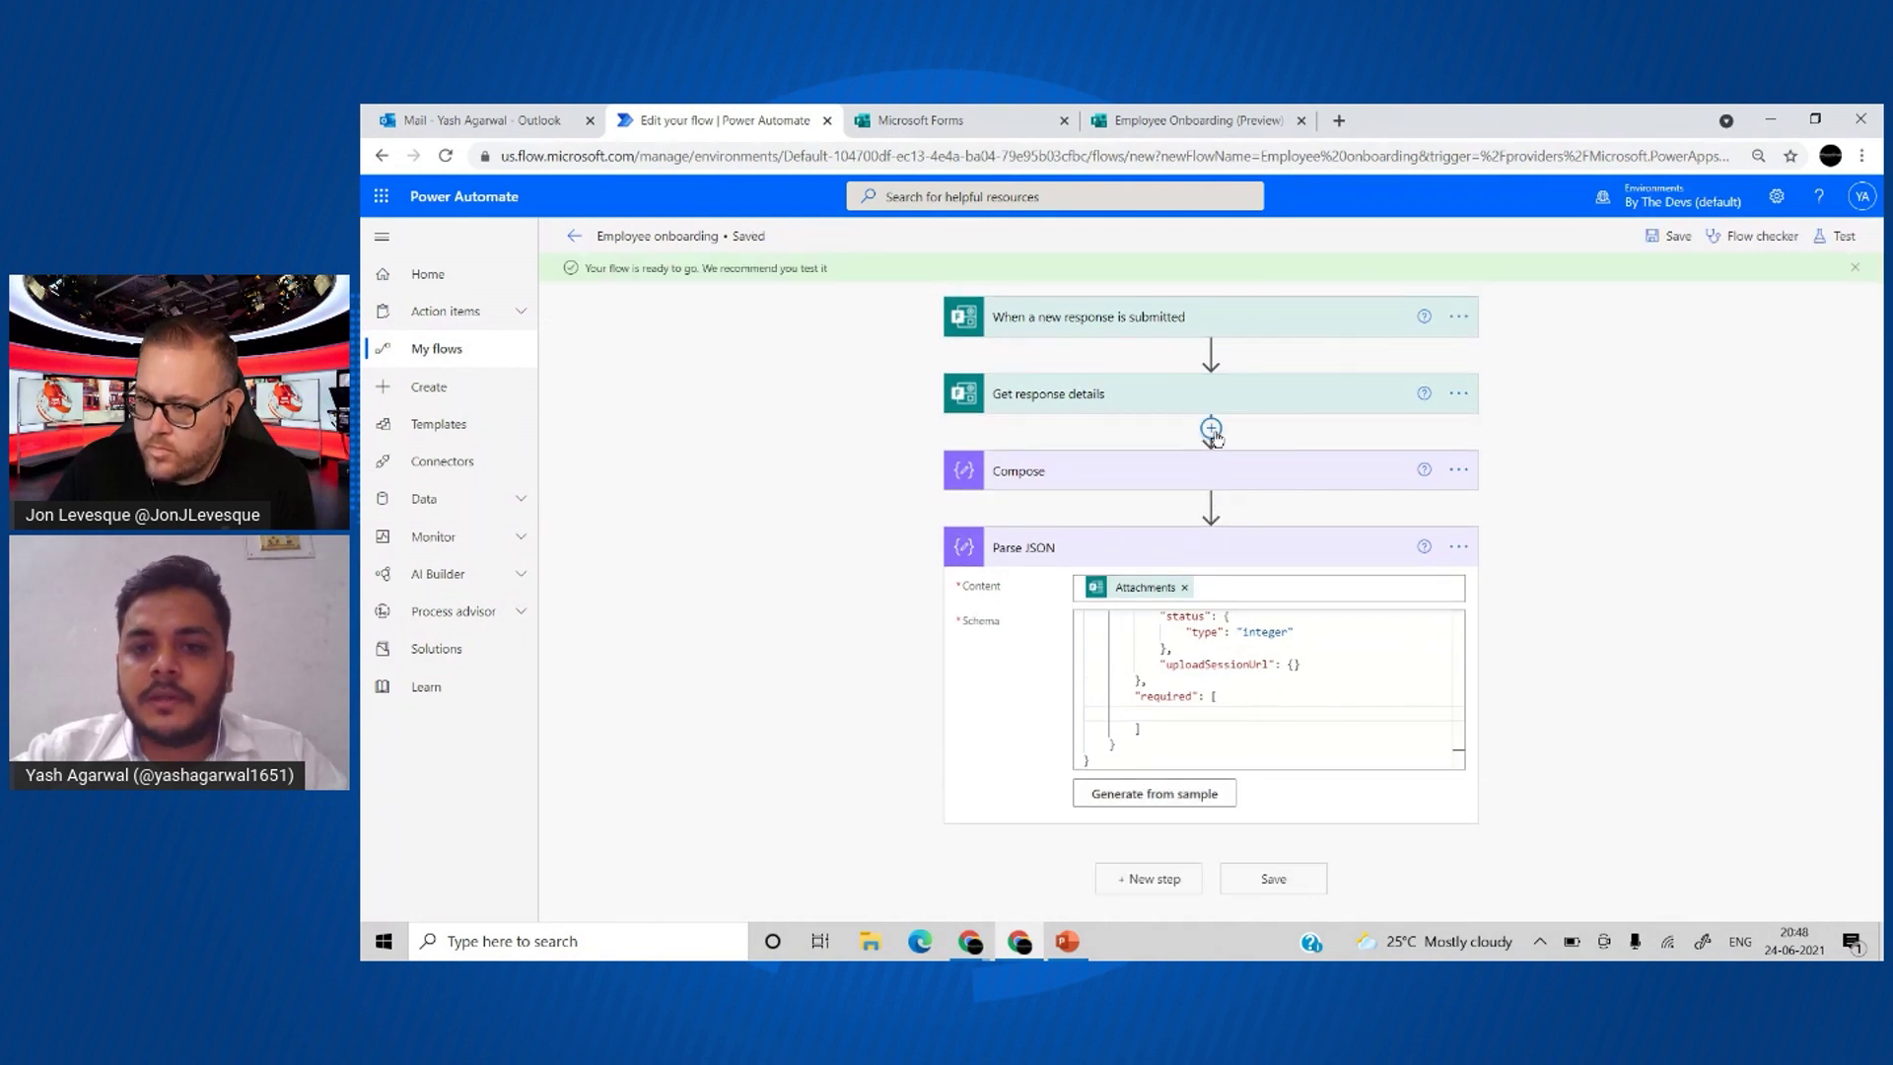
Insert an Initialize variable step named 'attachments' of type Array before Compose.
left_click(1211, 429)
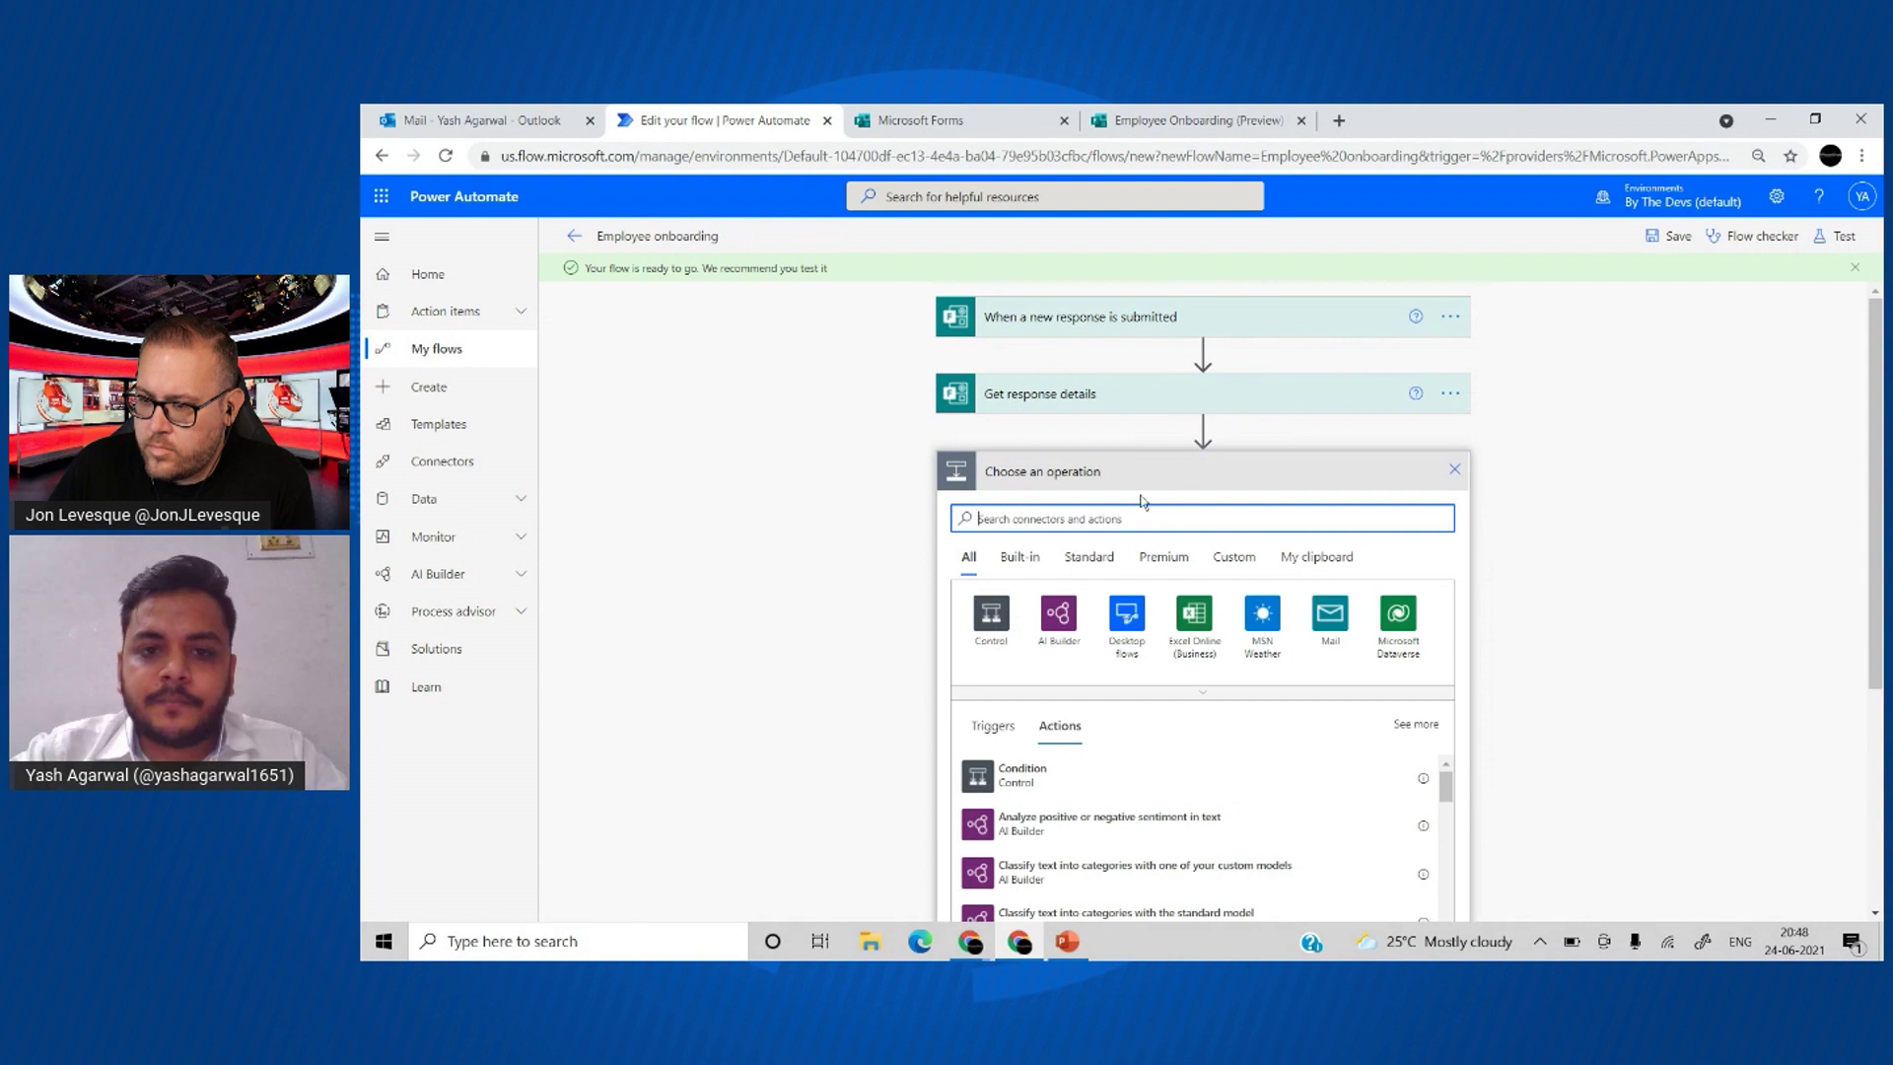
type("init")
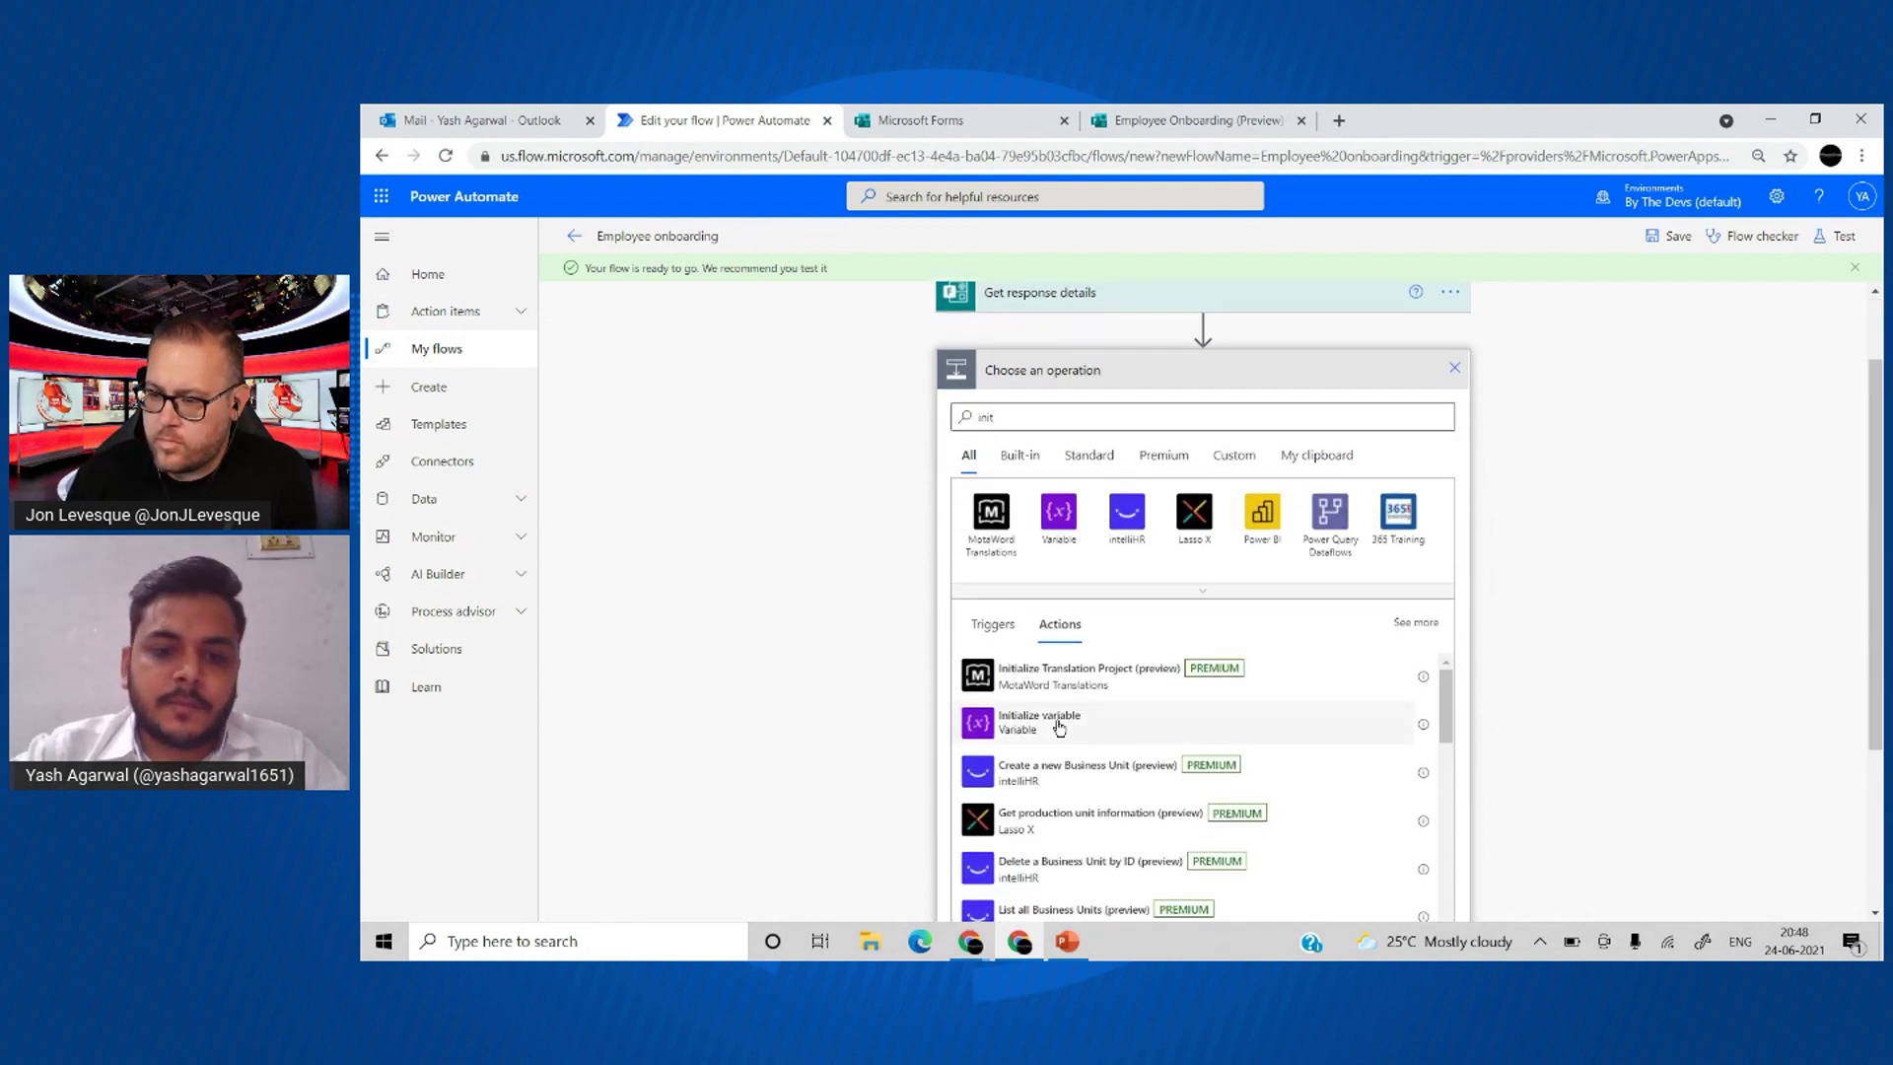
left_click(1055, 725)
left_click(1186, 513)
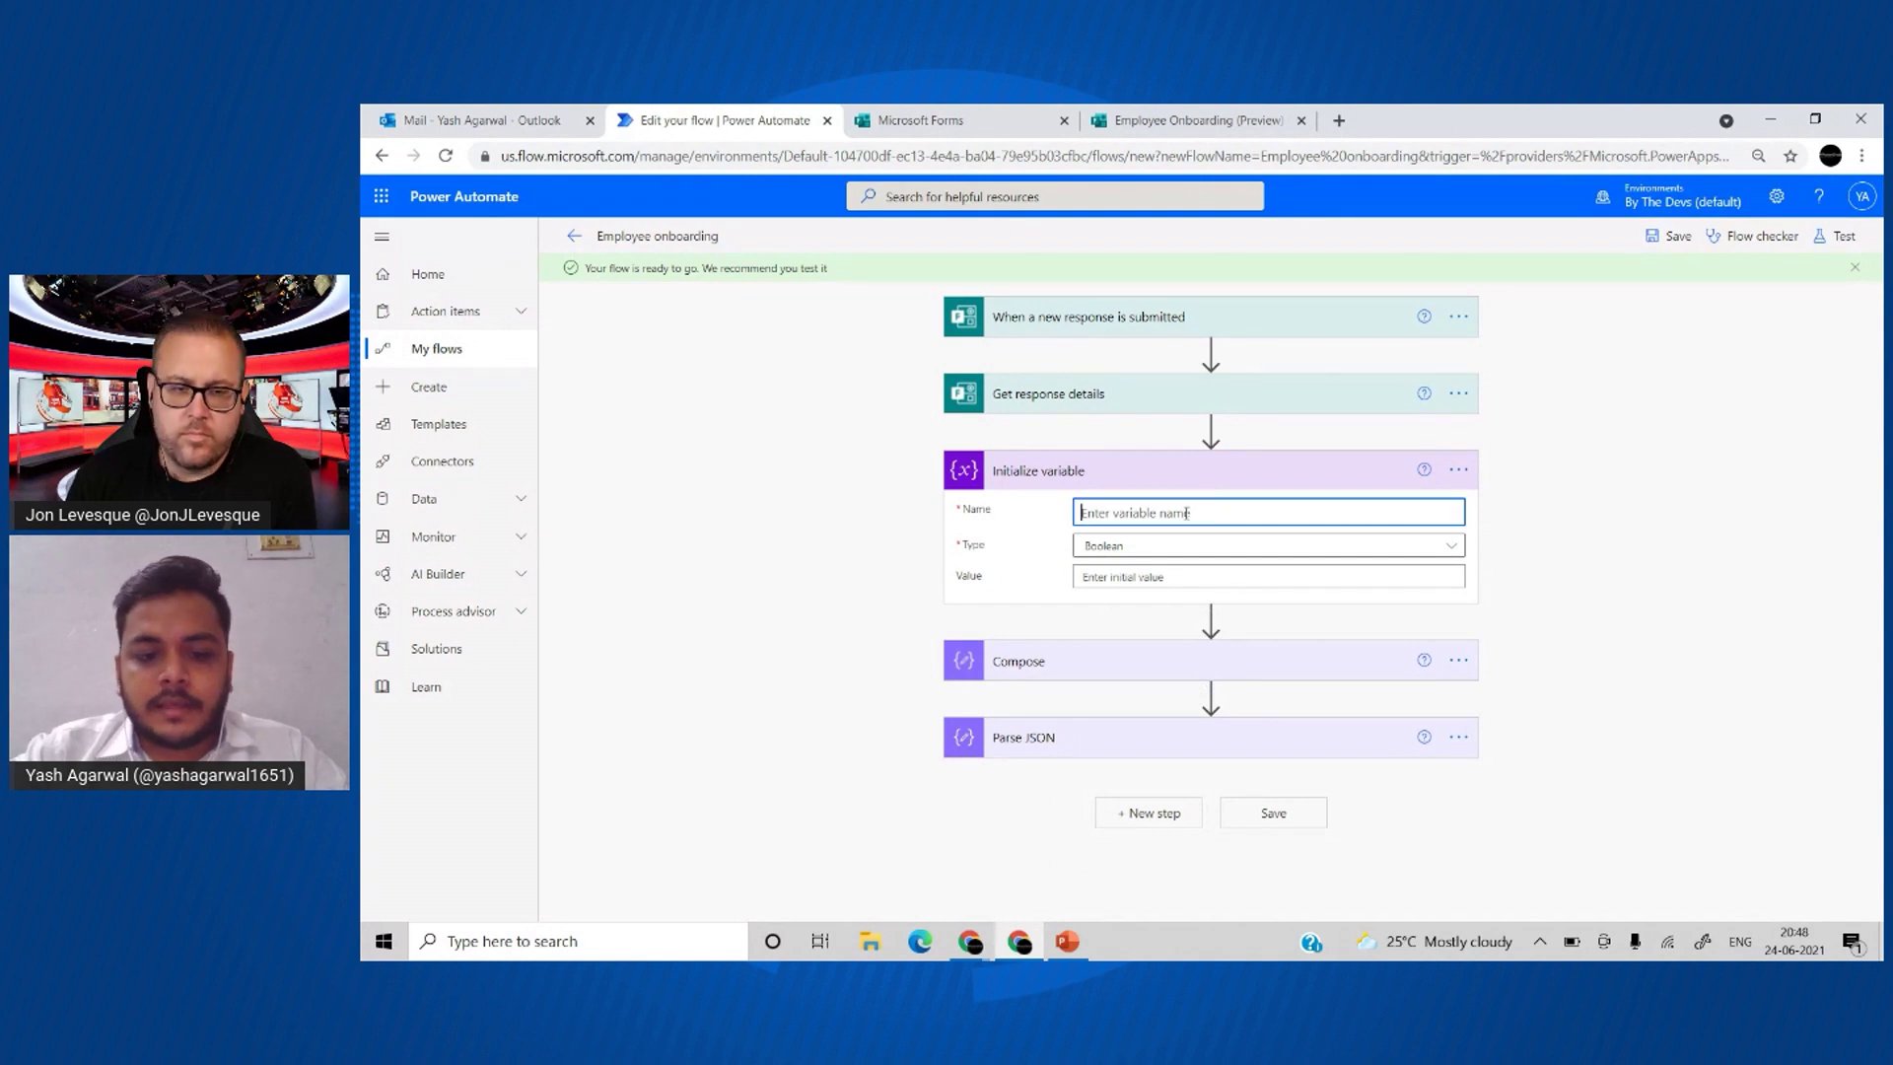
type("attachm")
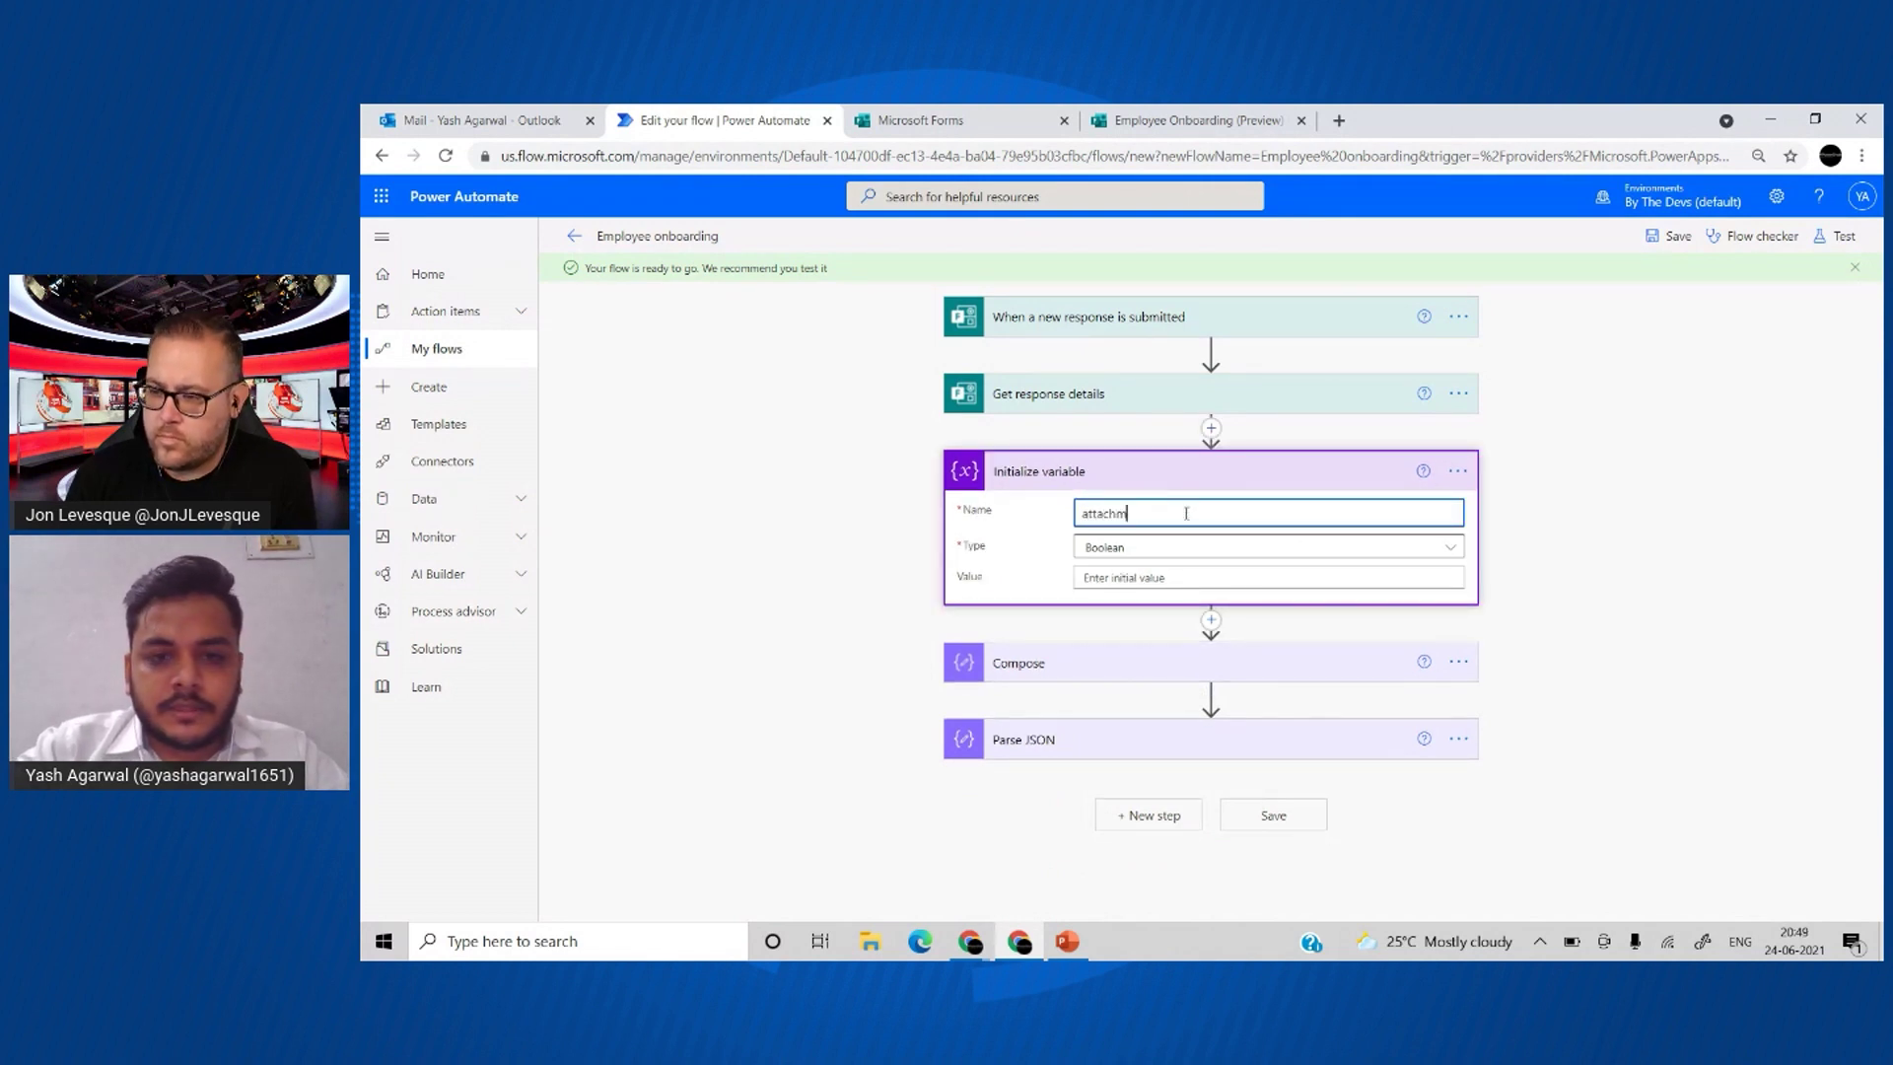
type("ents")
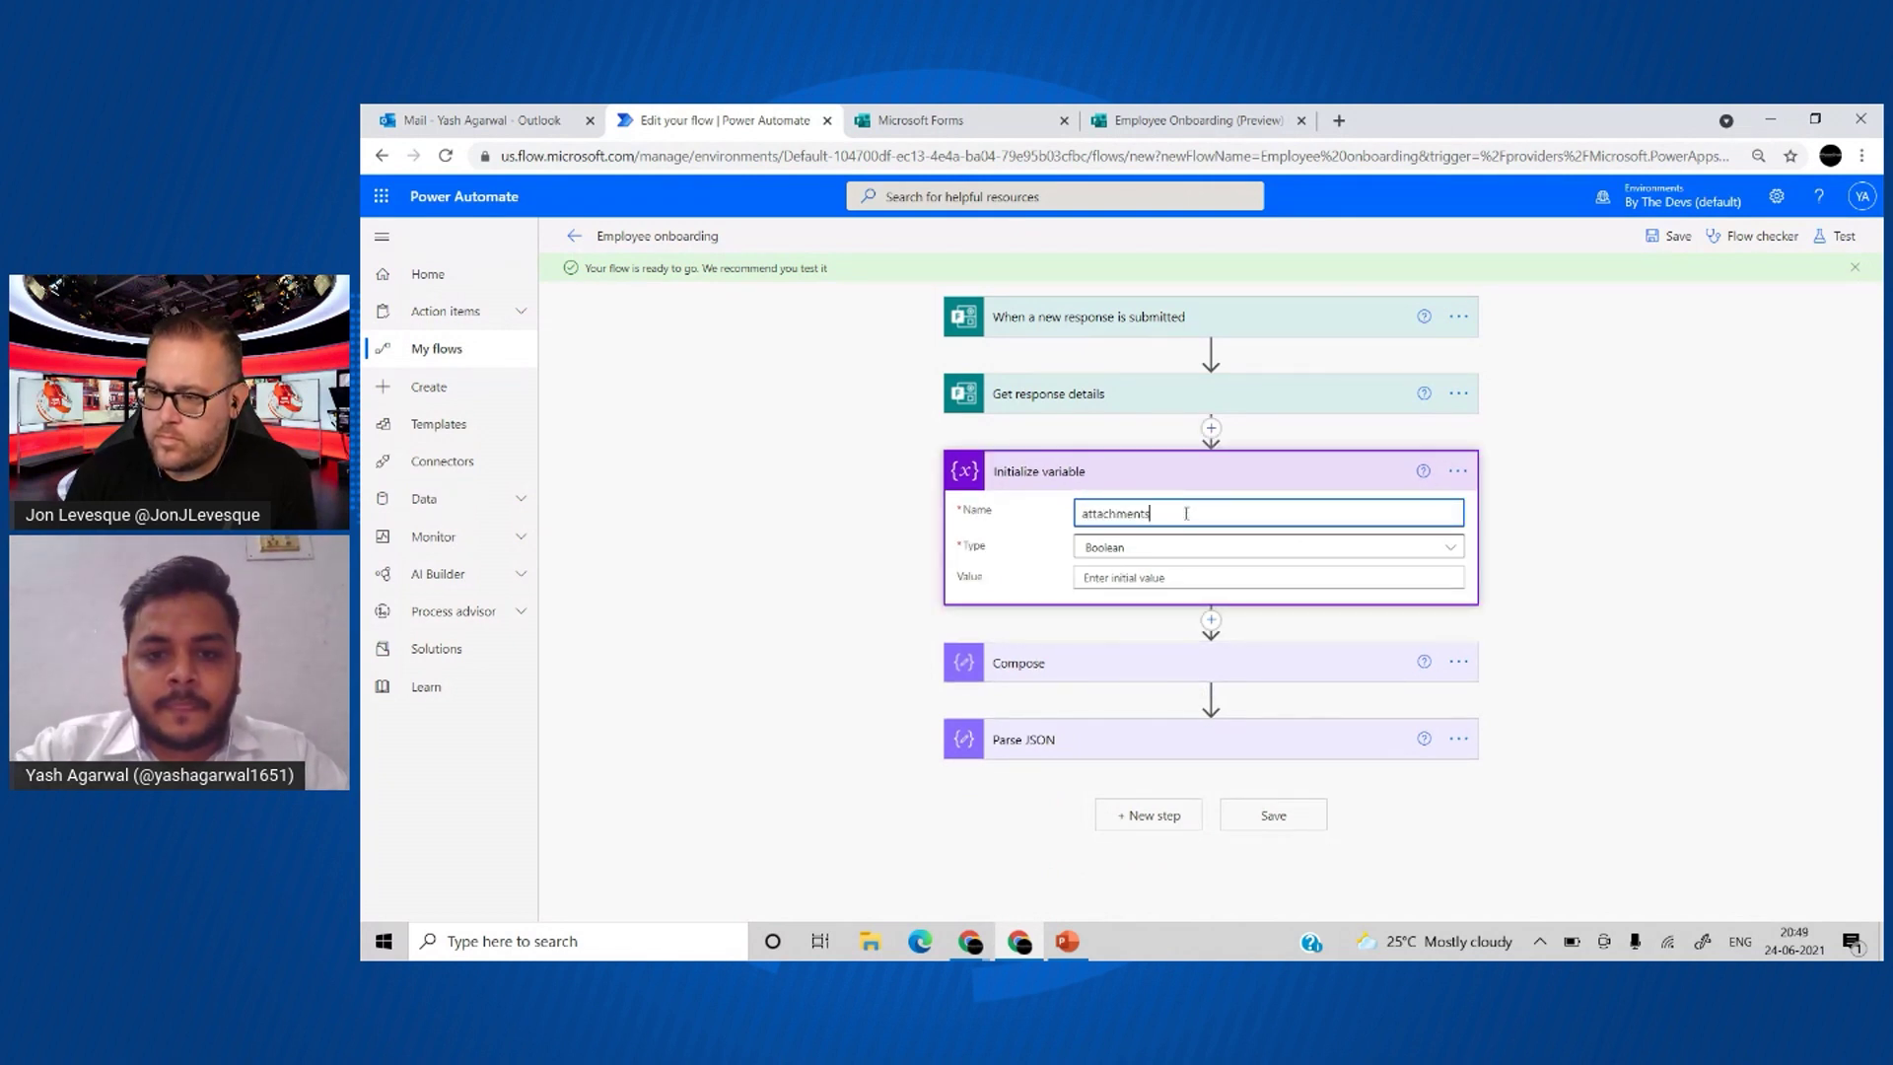
left_click(1148, 550)
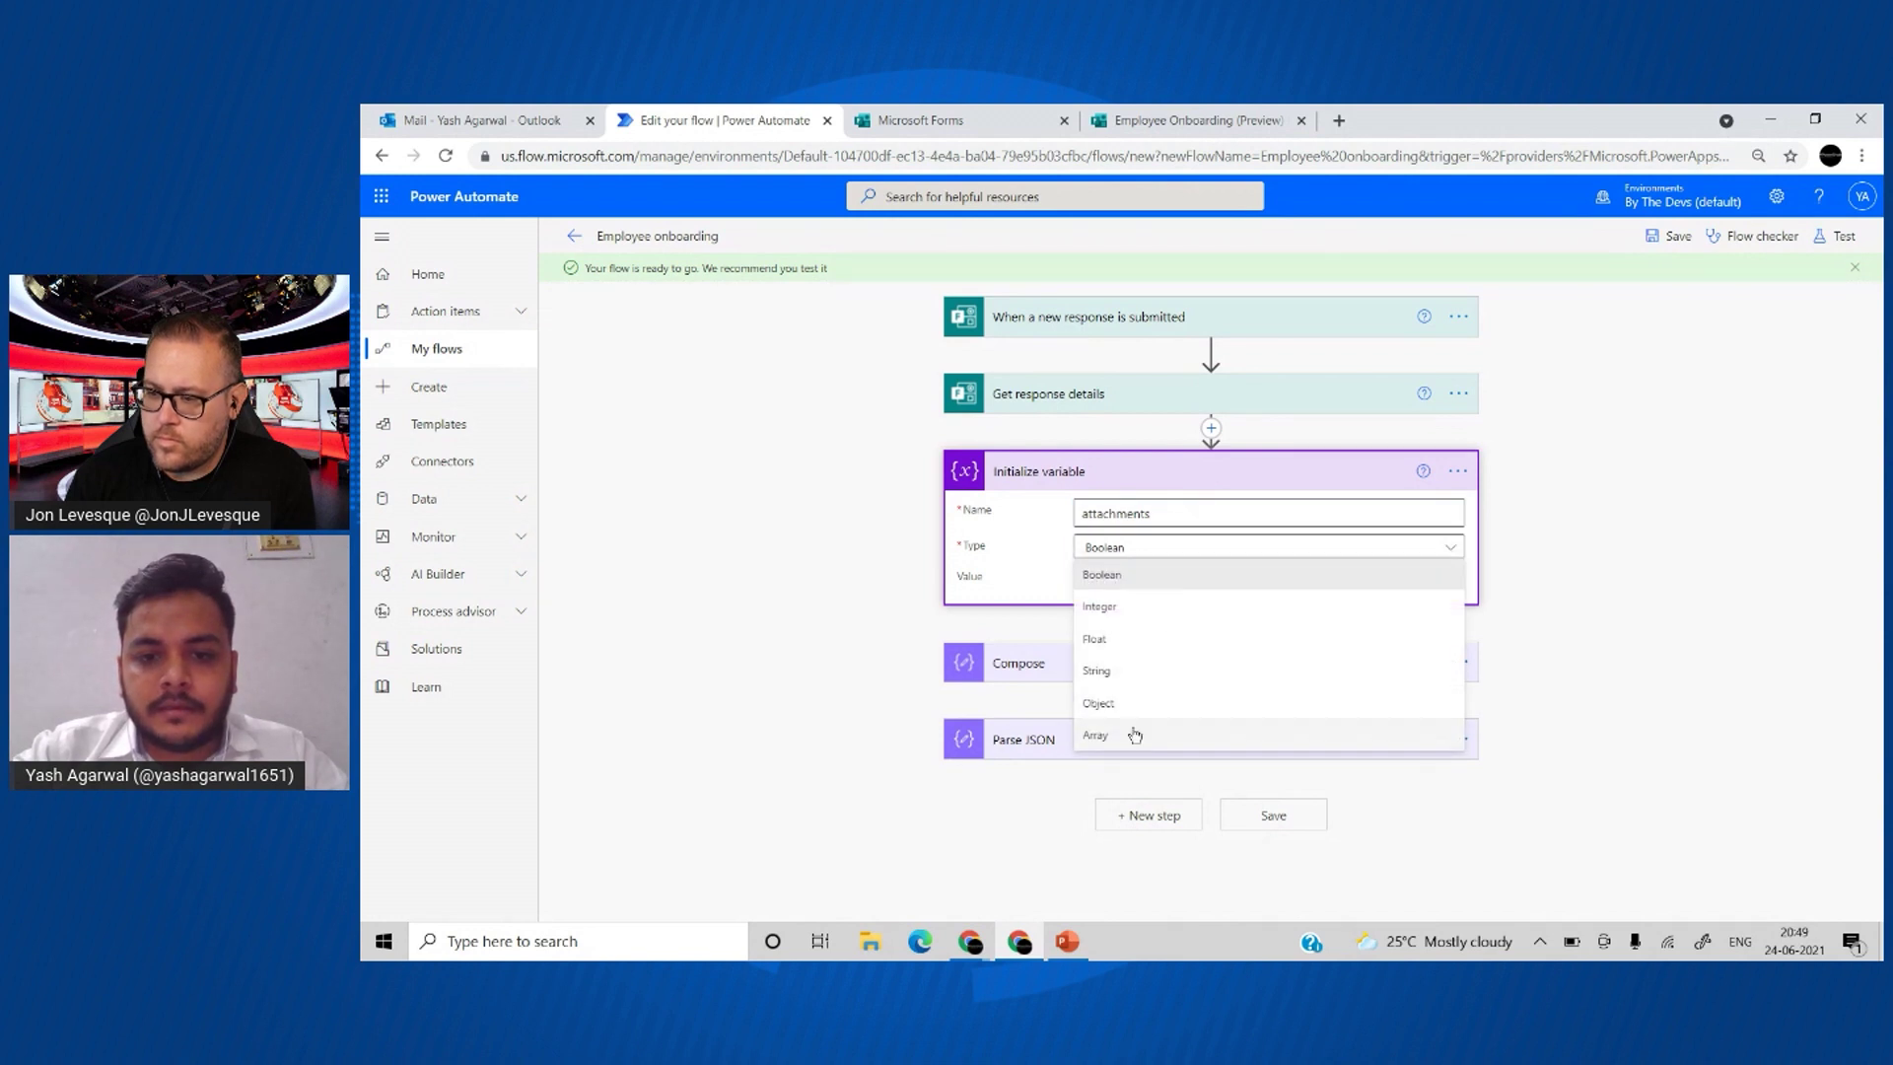
left_click(1136, 731)
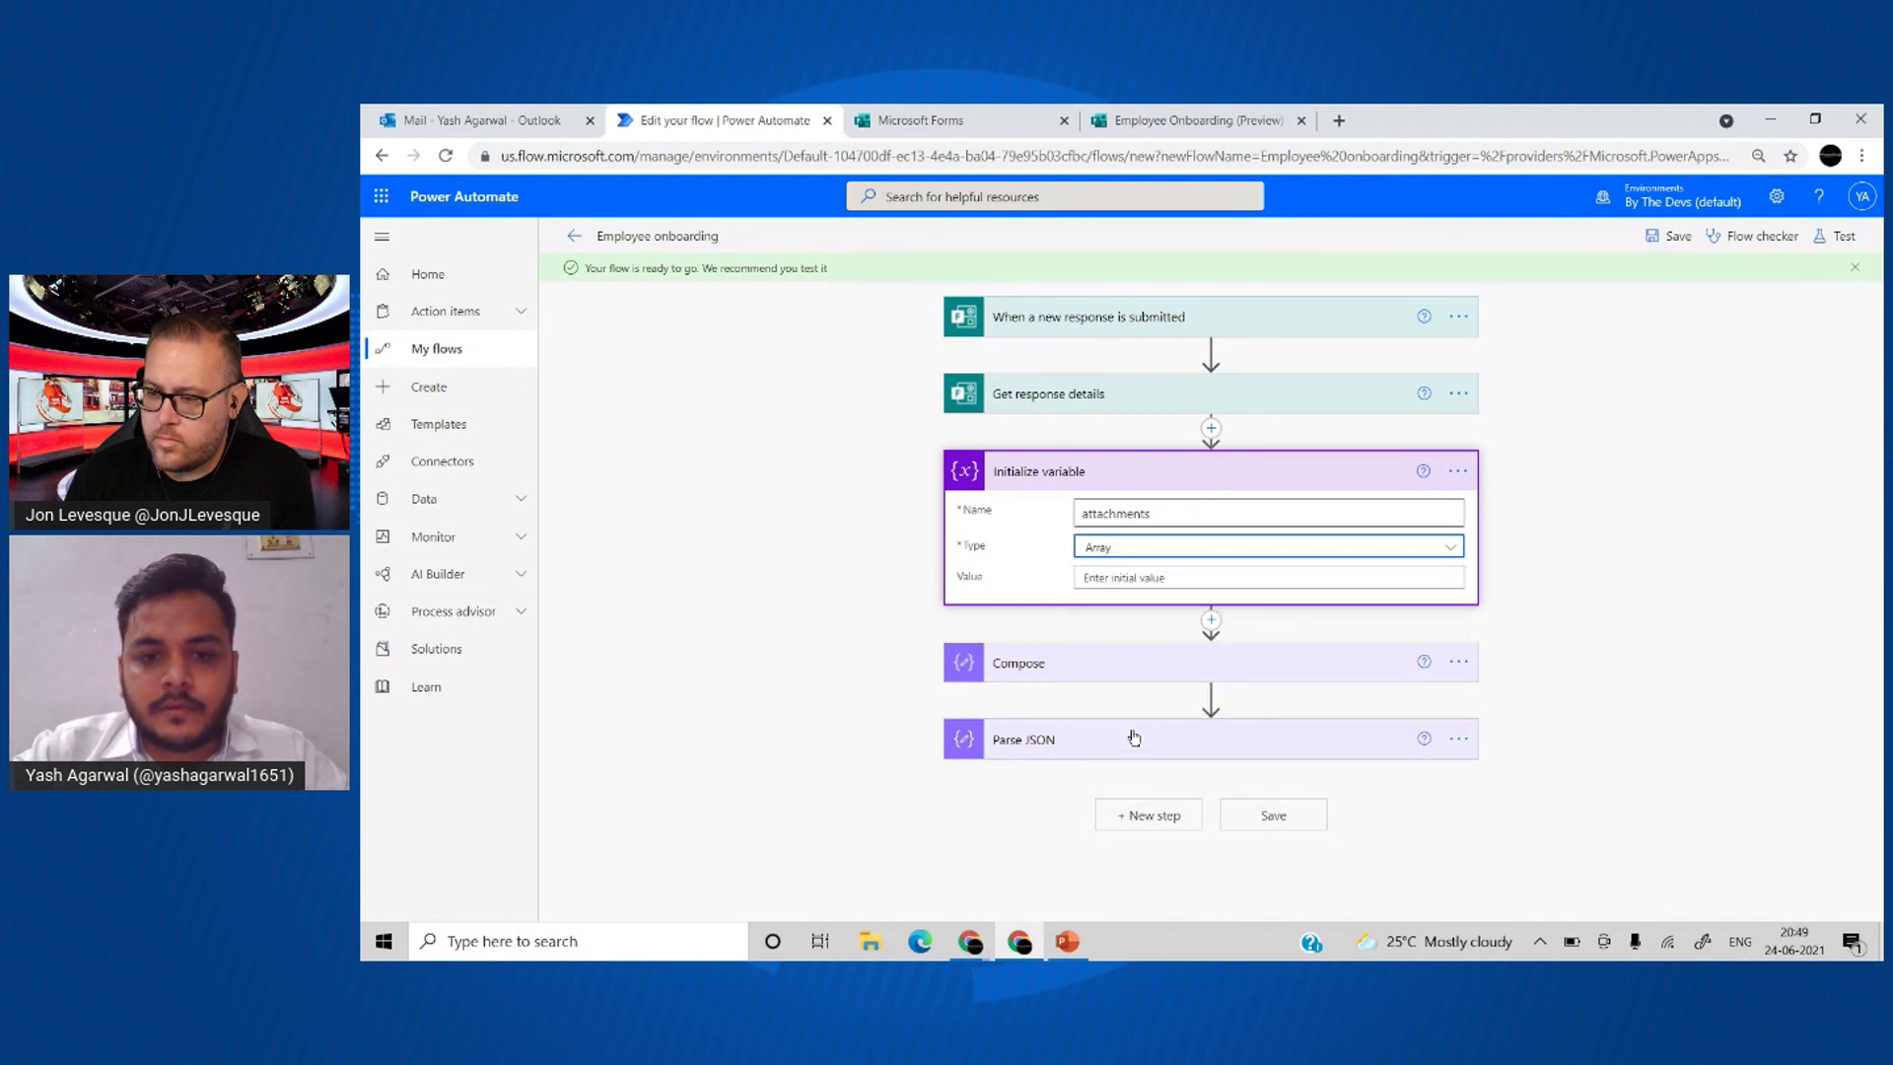
left_click(1092, 477)
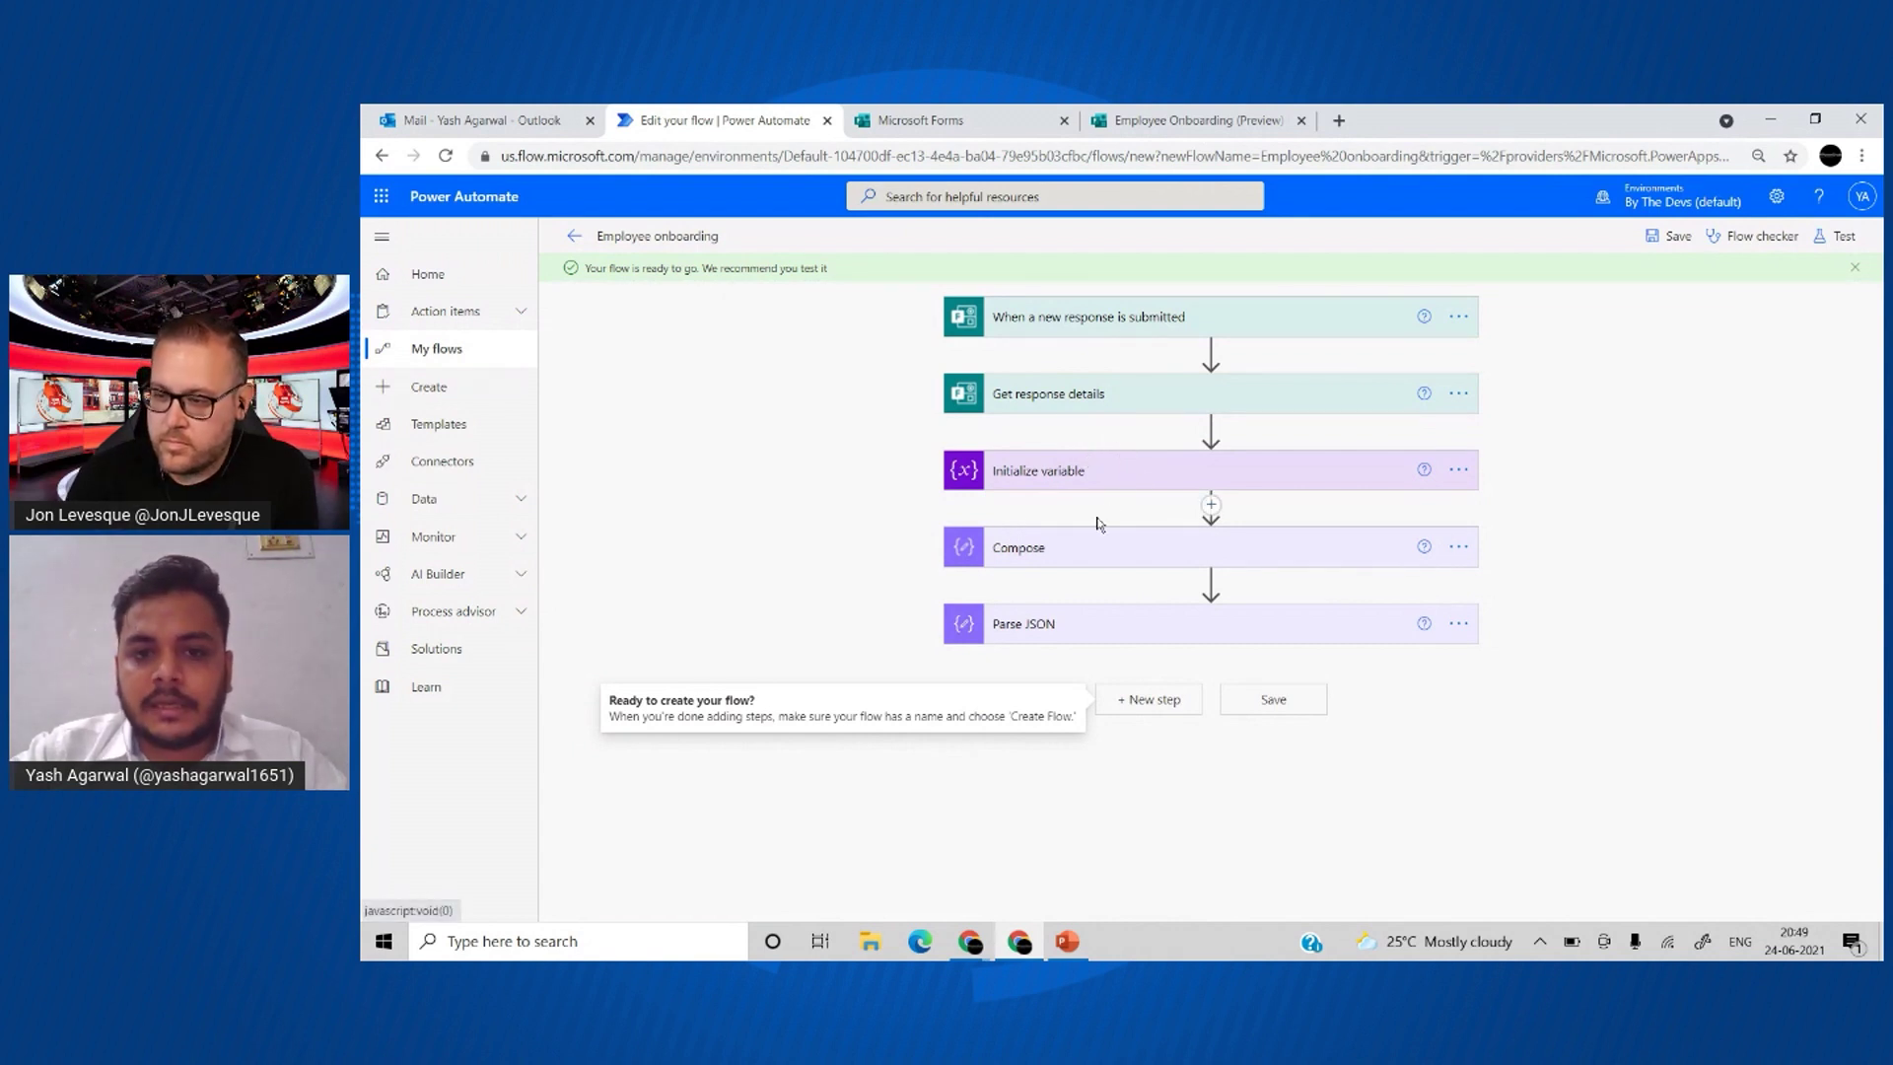
Add a OneDrive Get file content step after Parse JSON, then delete it.
left_click(1120, 629)
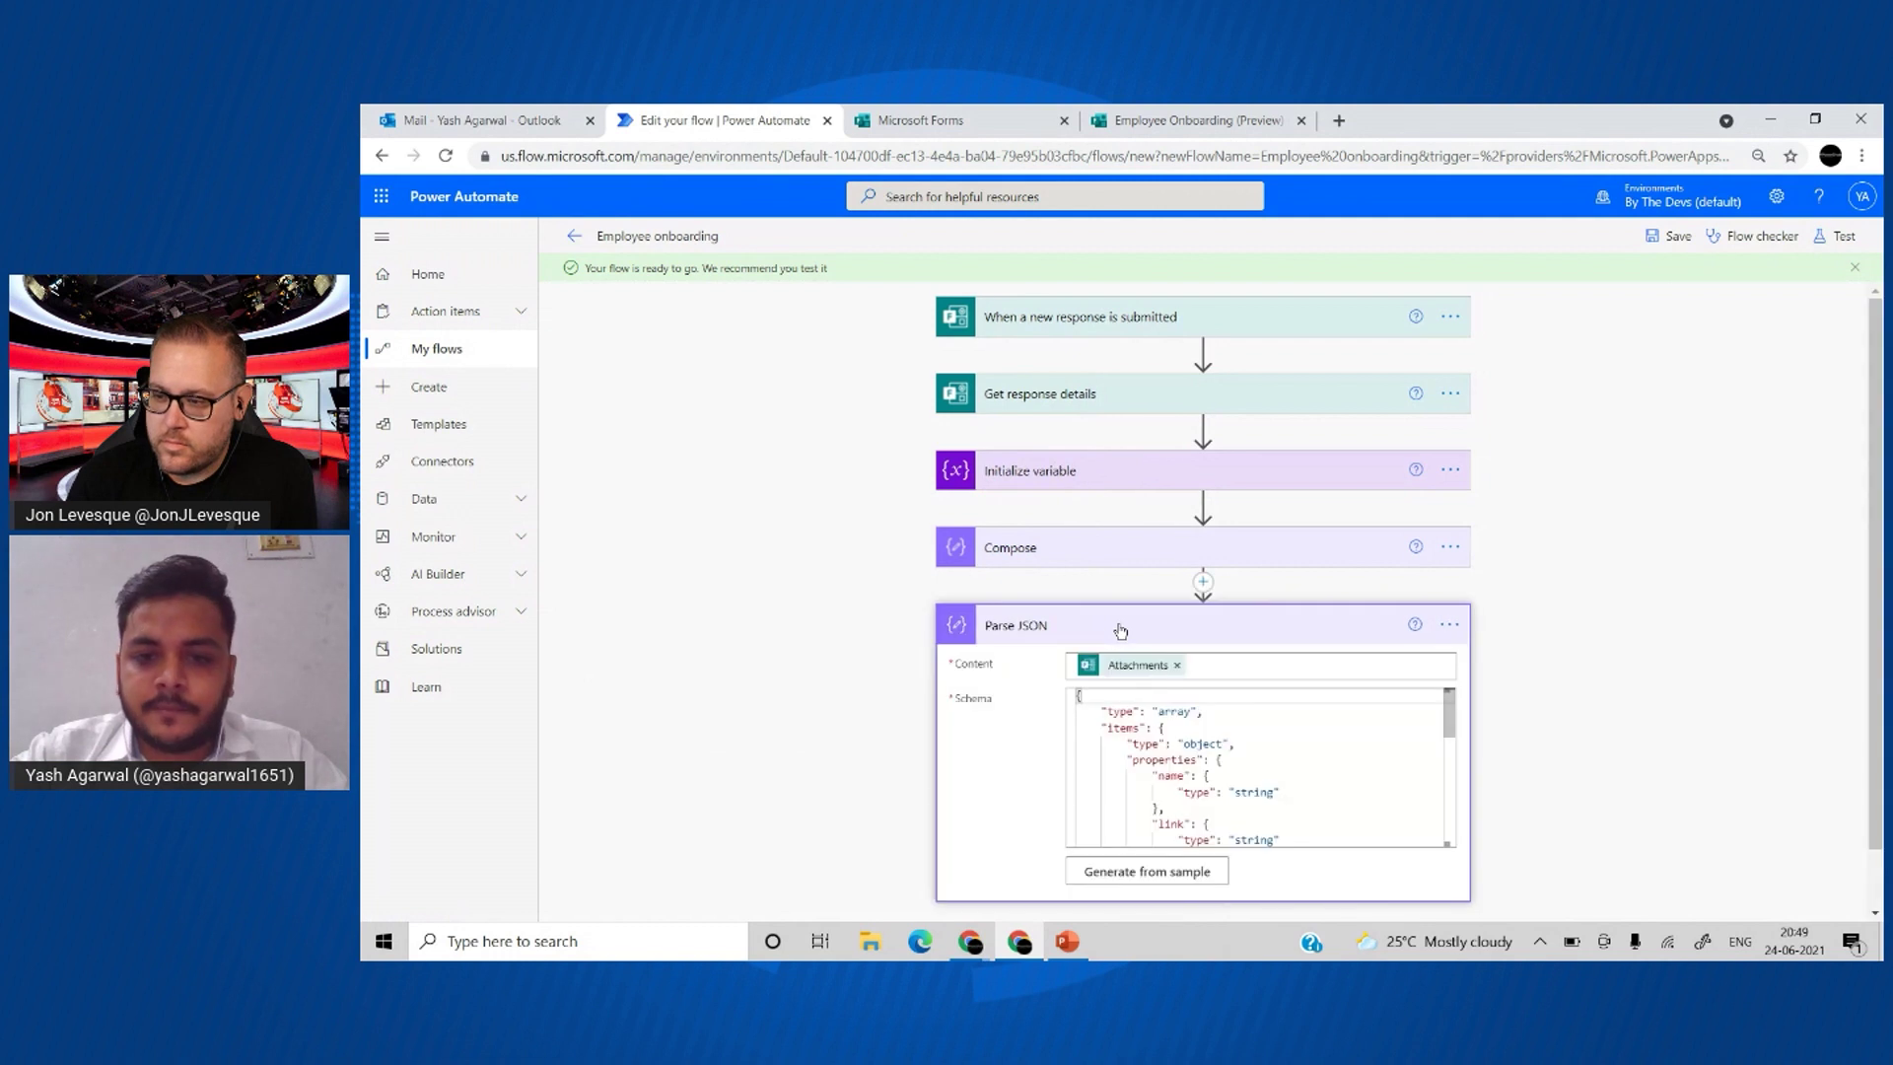
left_click(1120, 630)
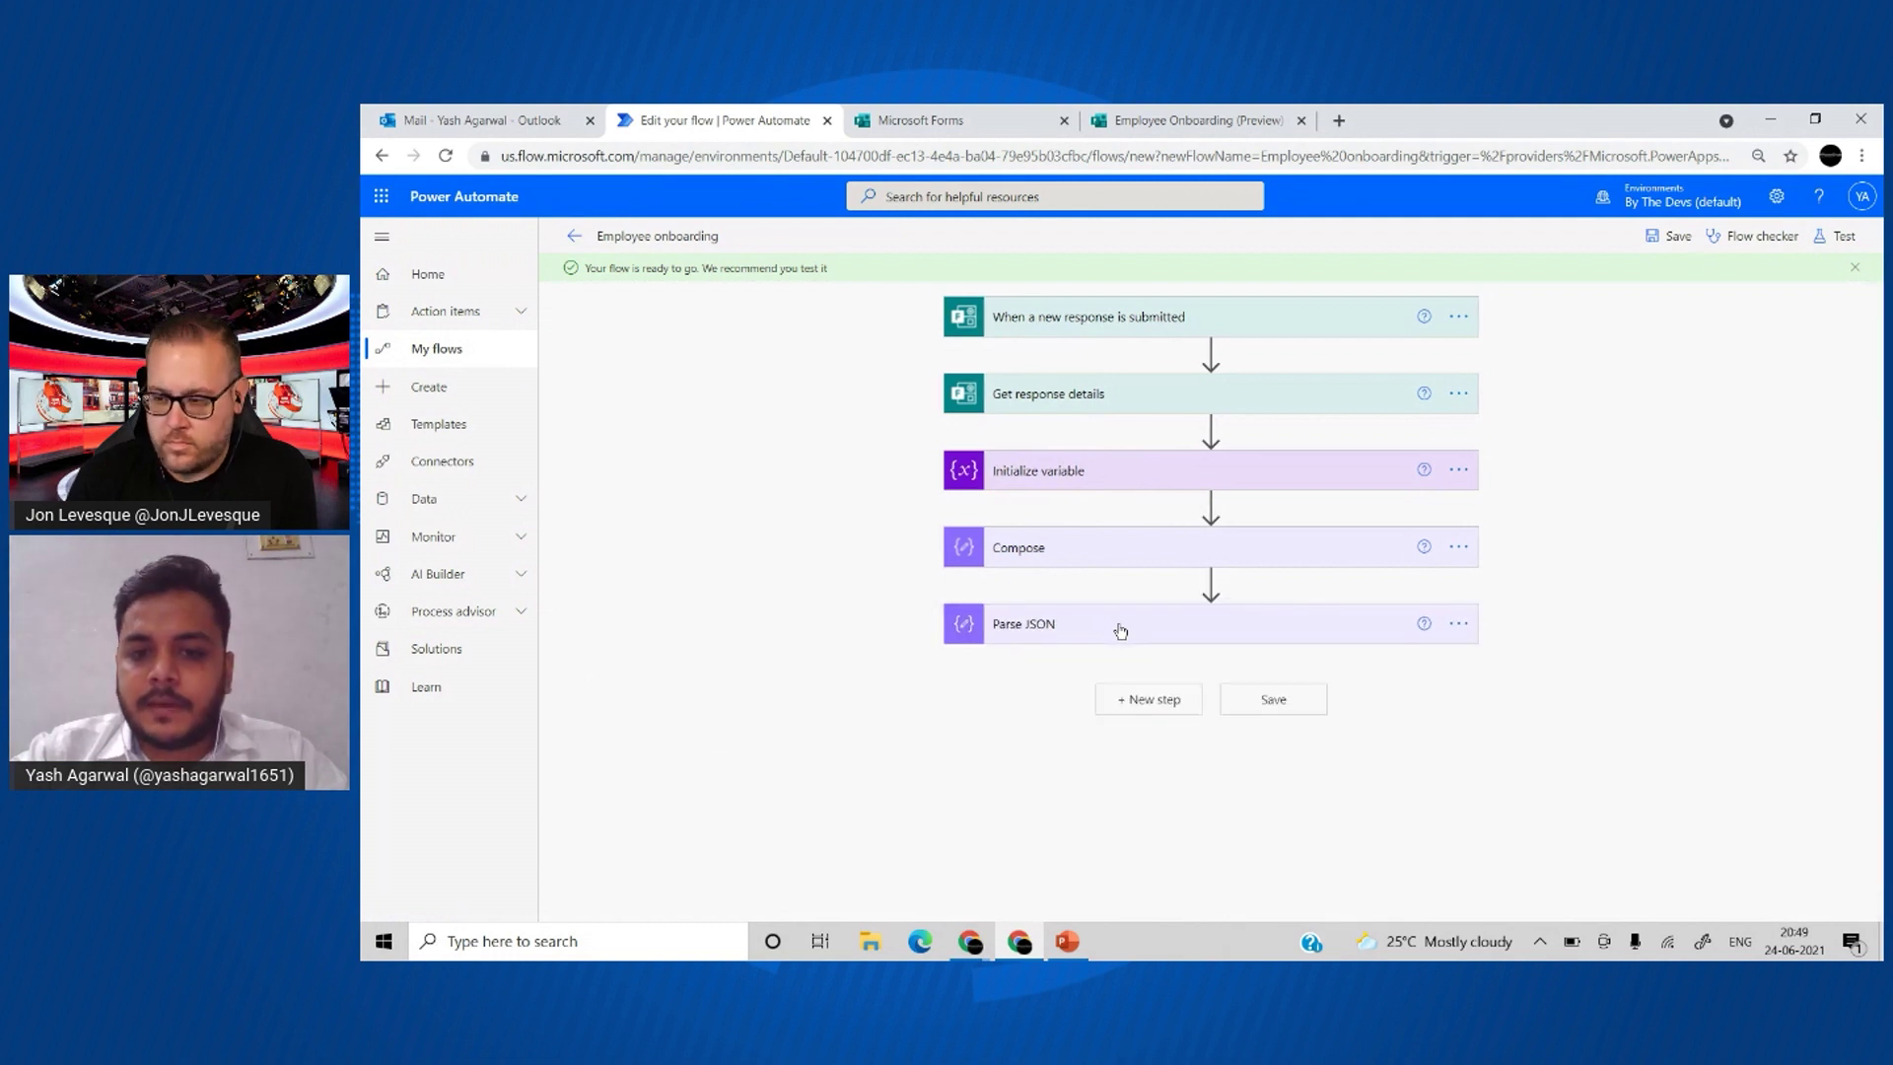
left_click(1149, 695)
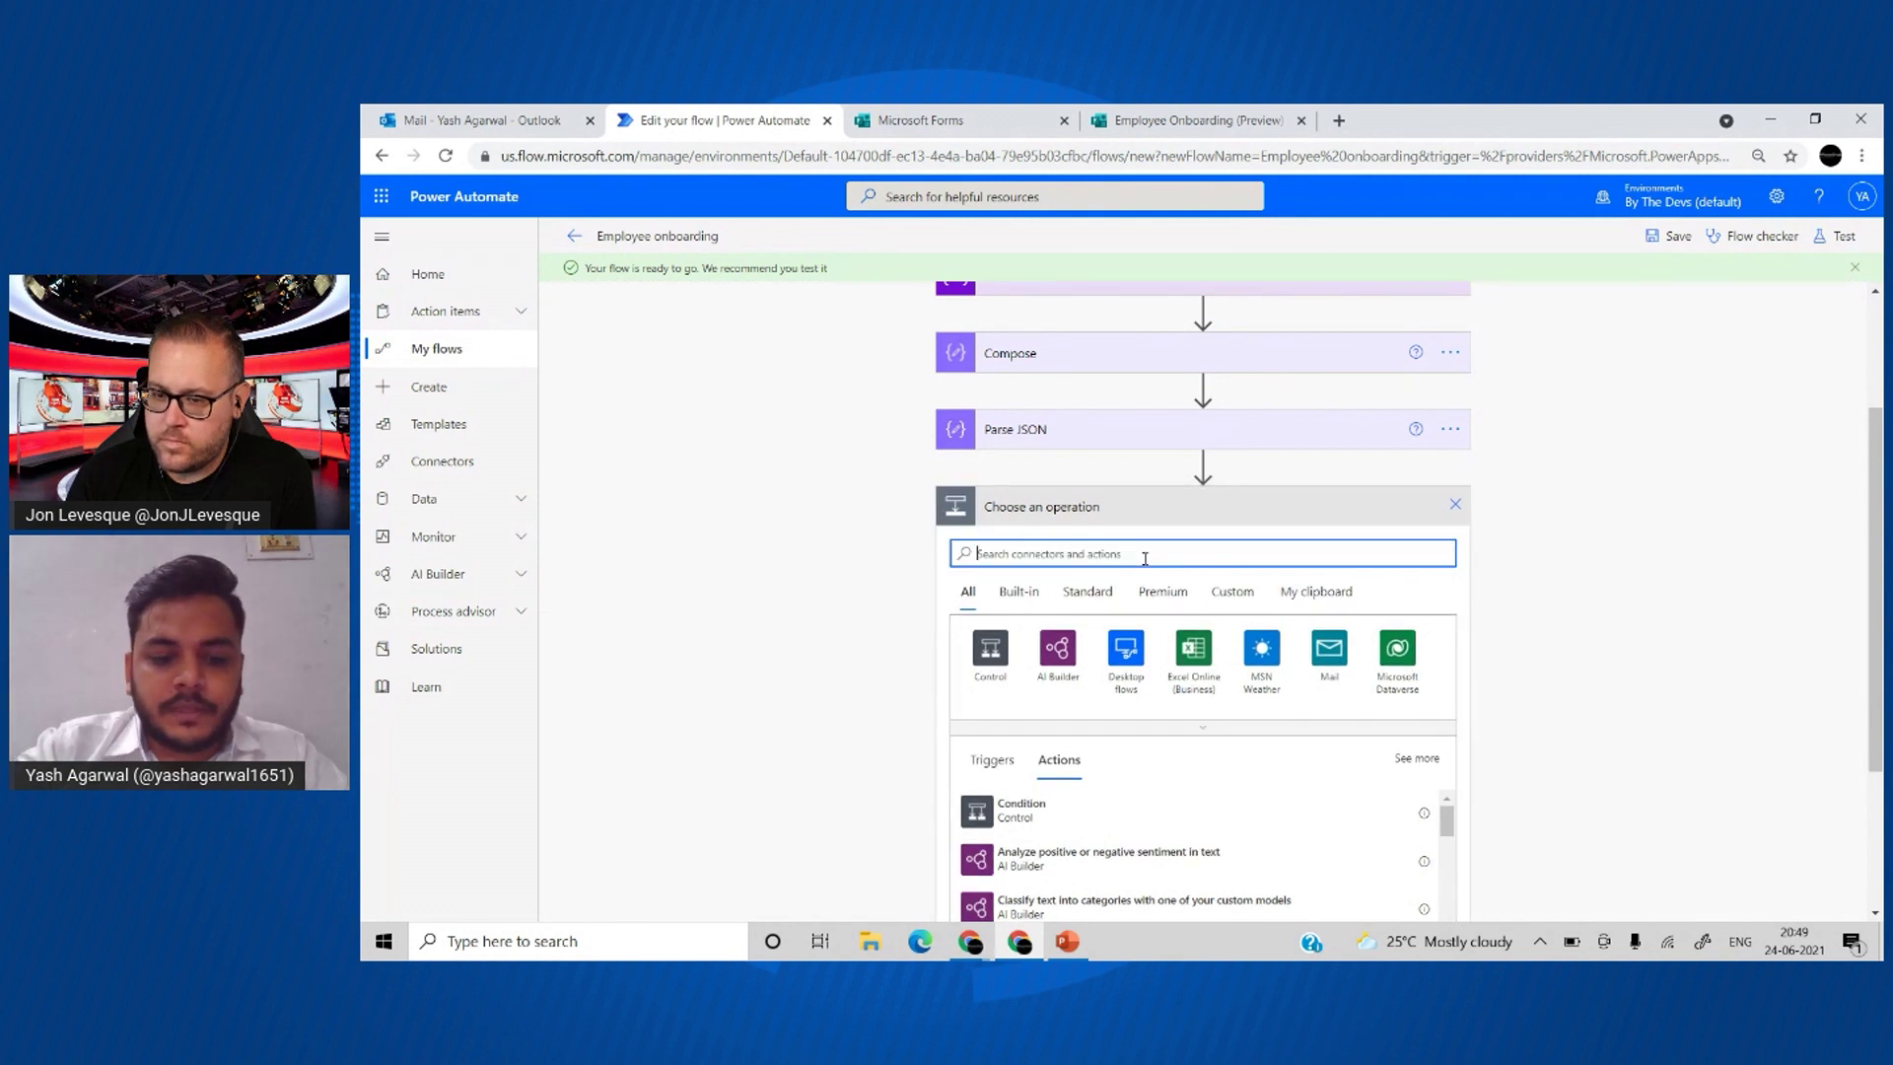
type("get file content")
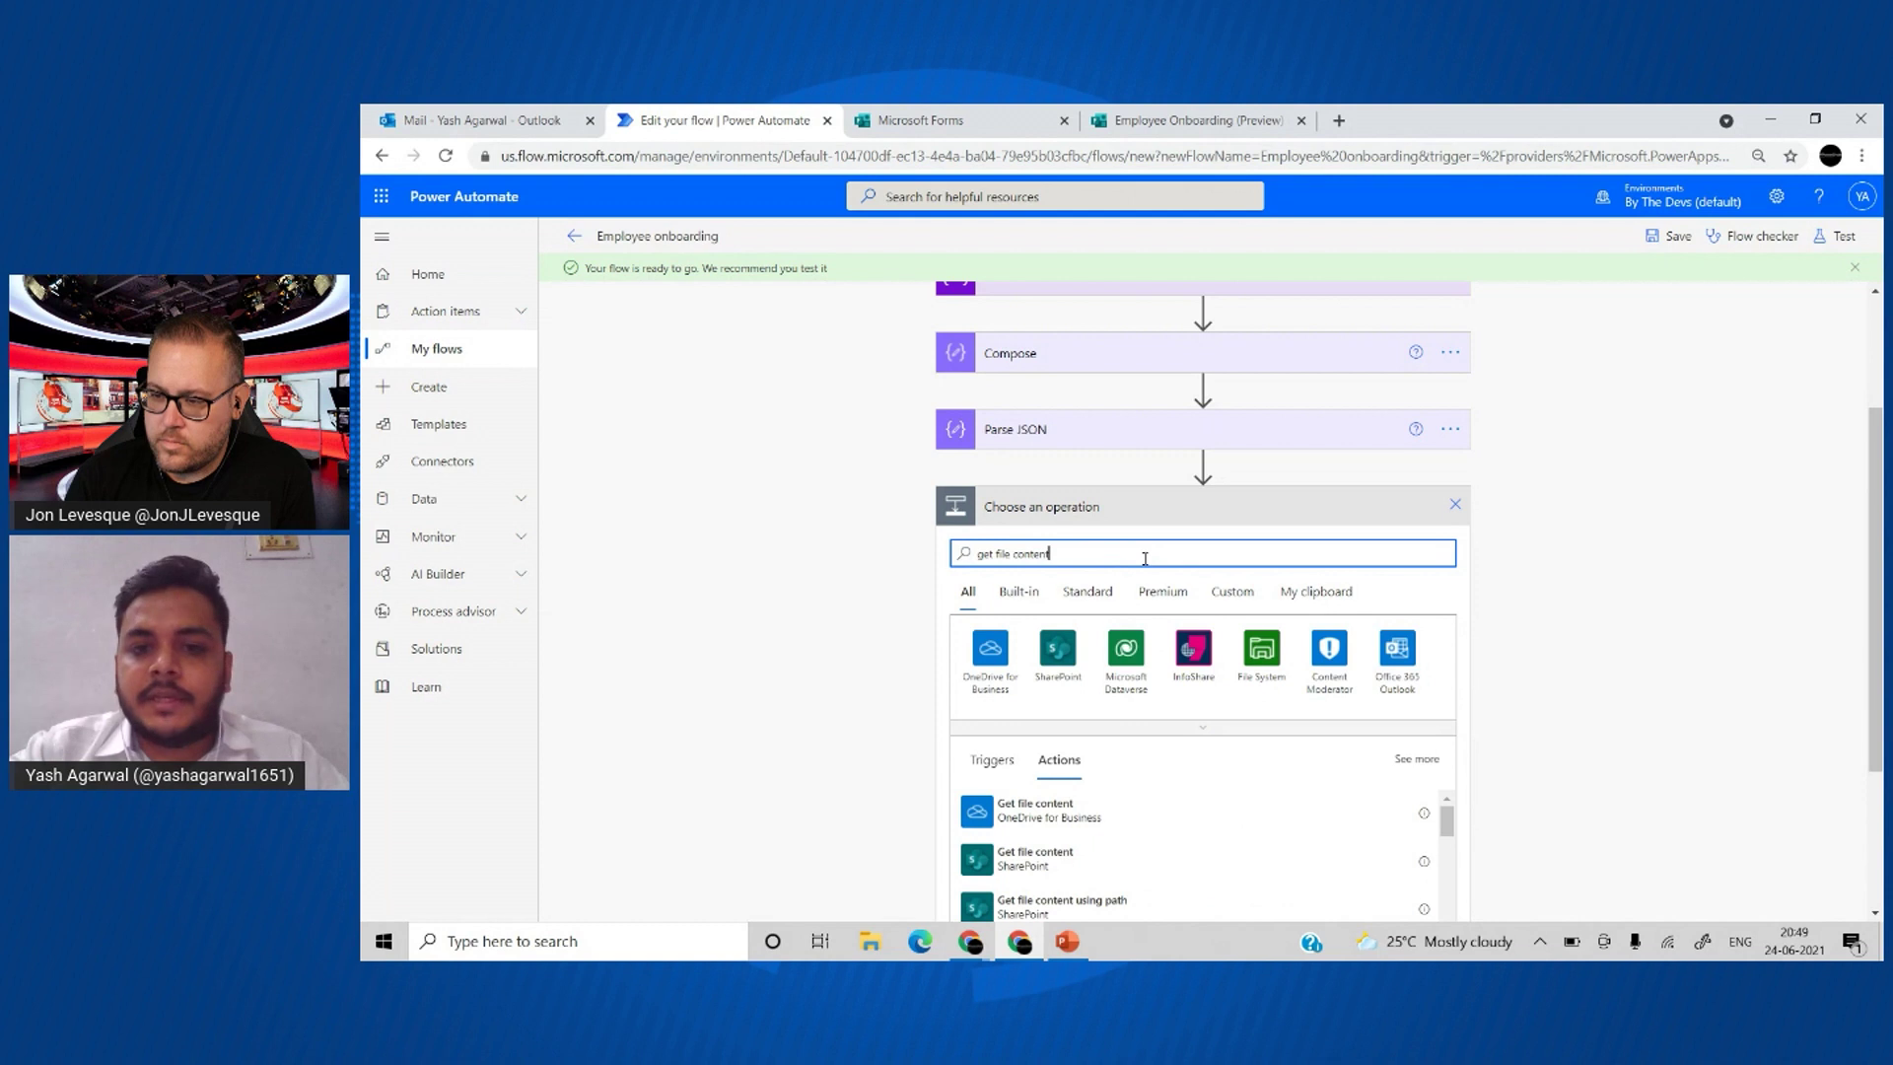
left_click(1101, 807)
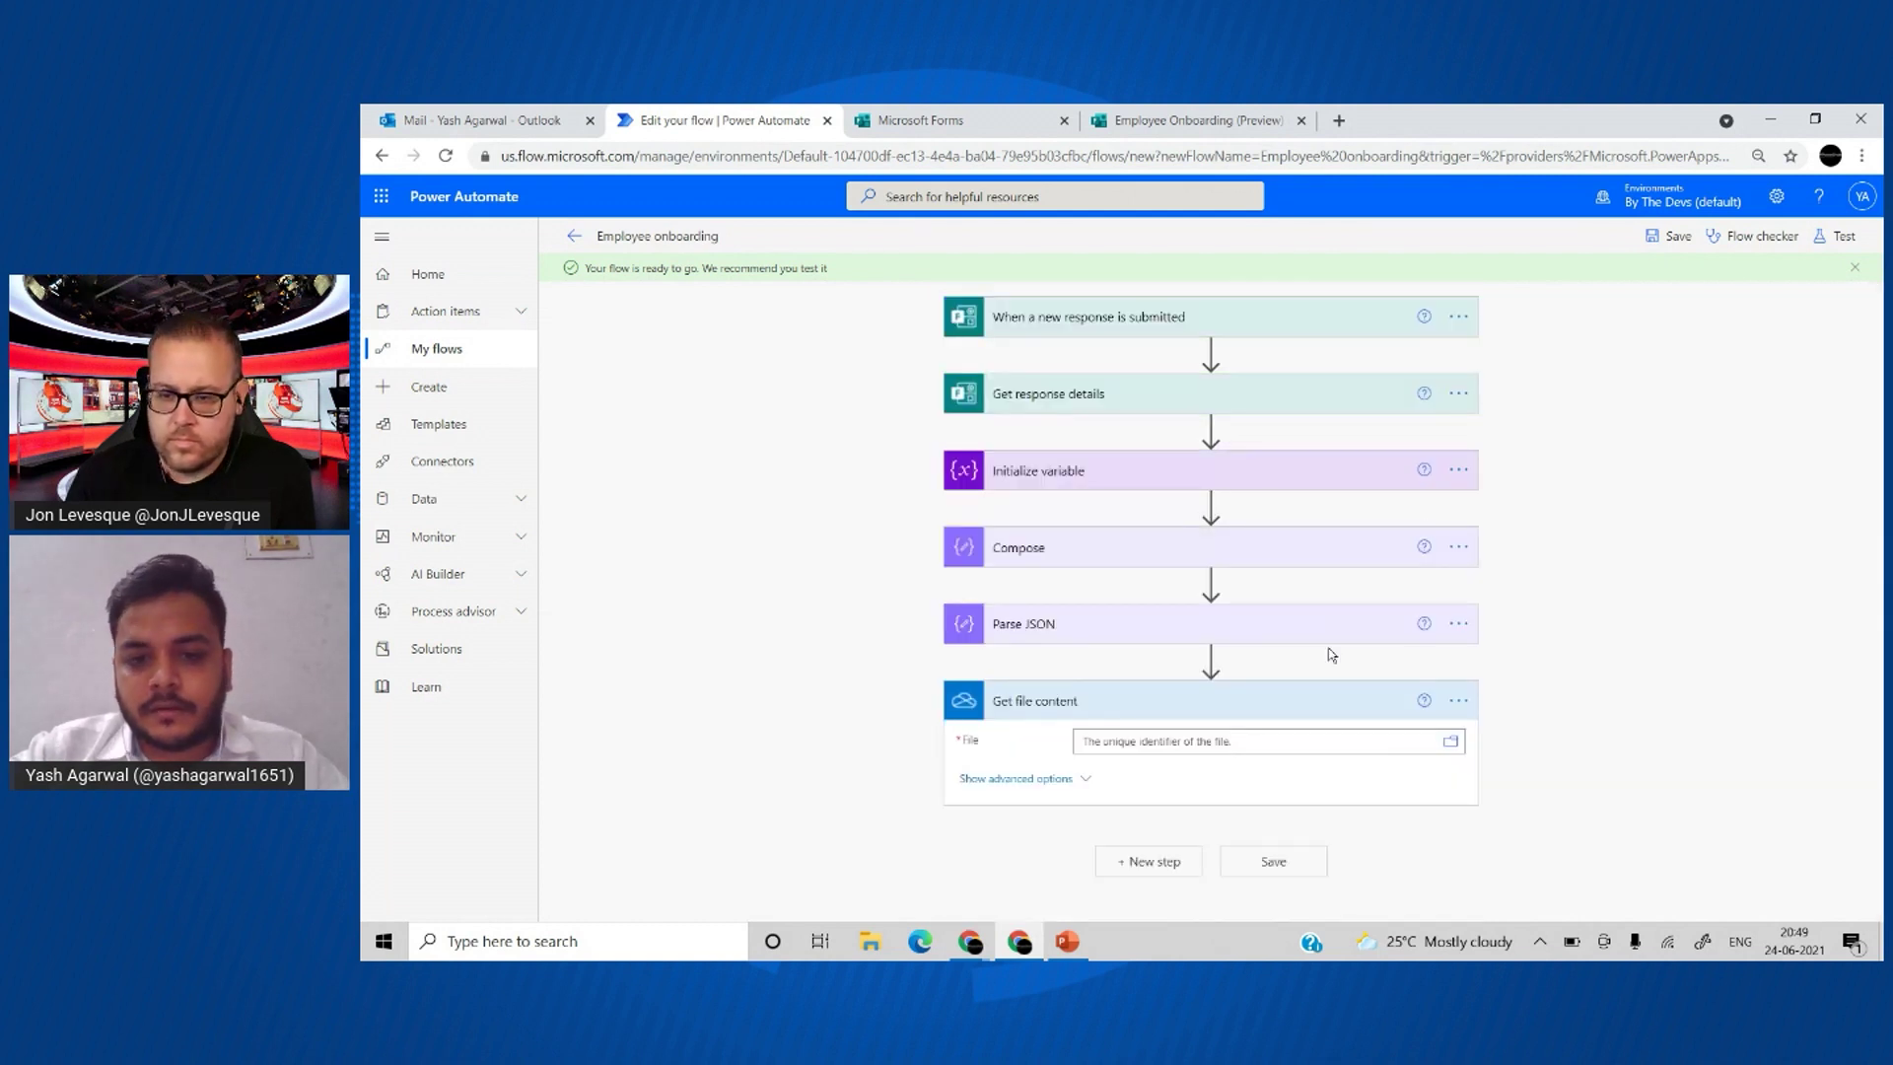
left_click(1458, 700)
left_click(1471, 810)
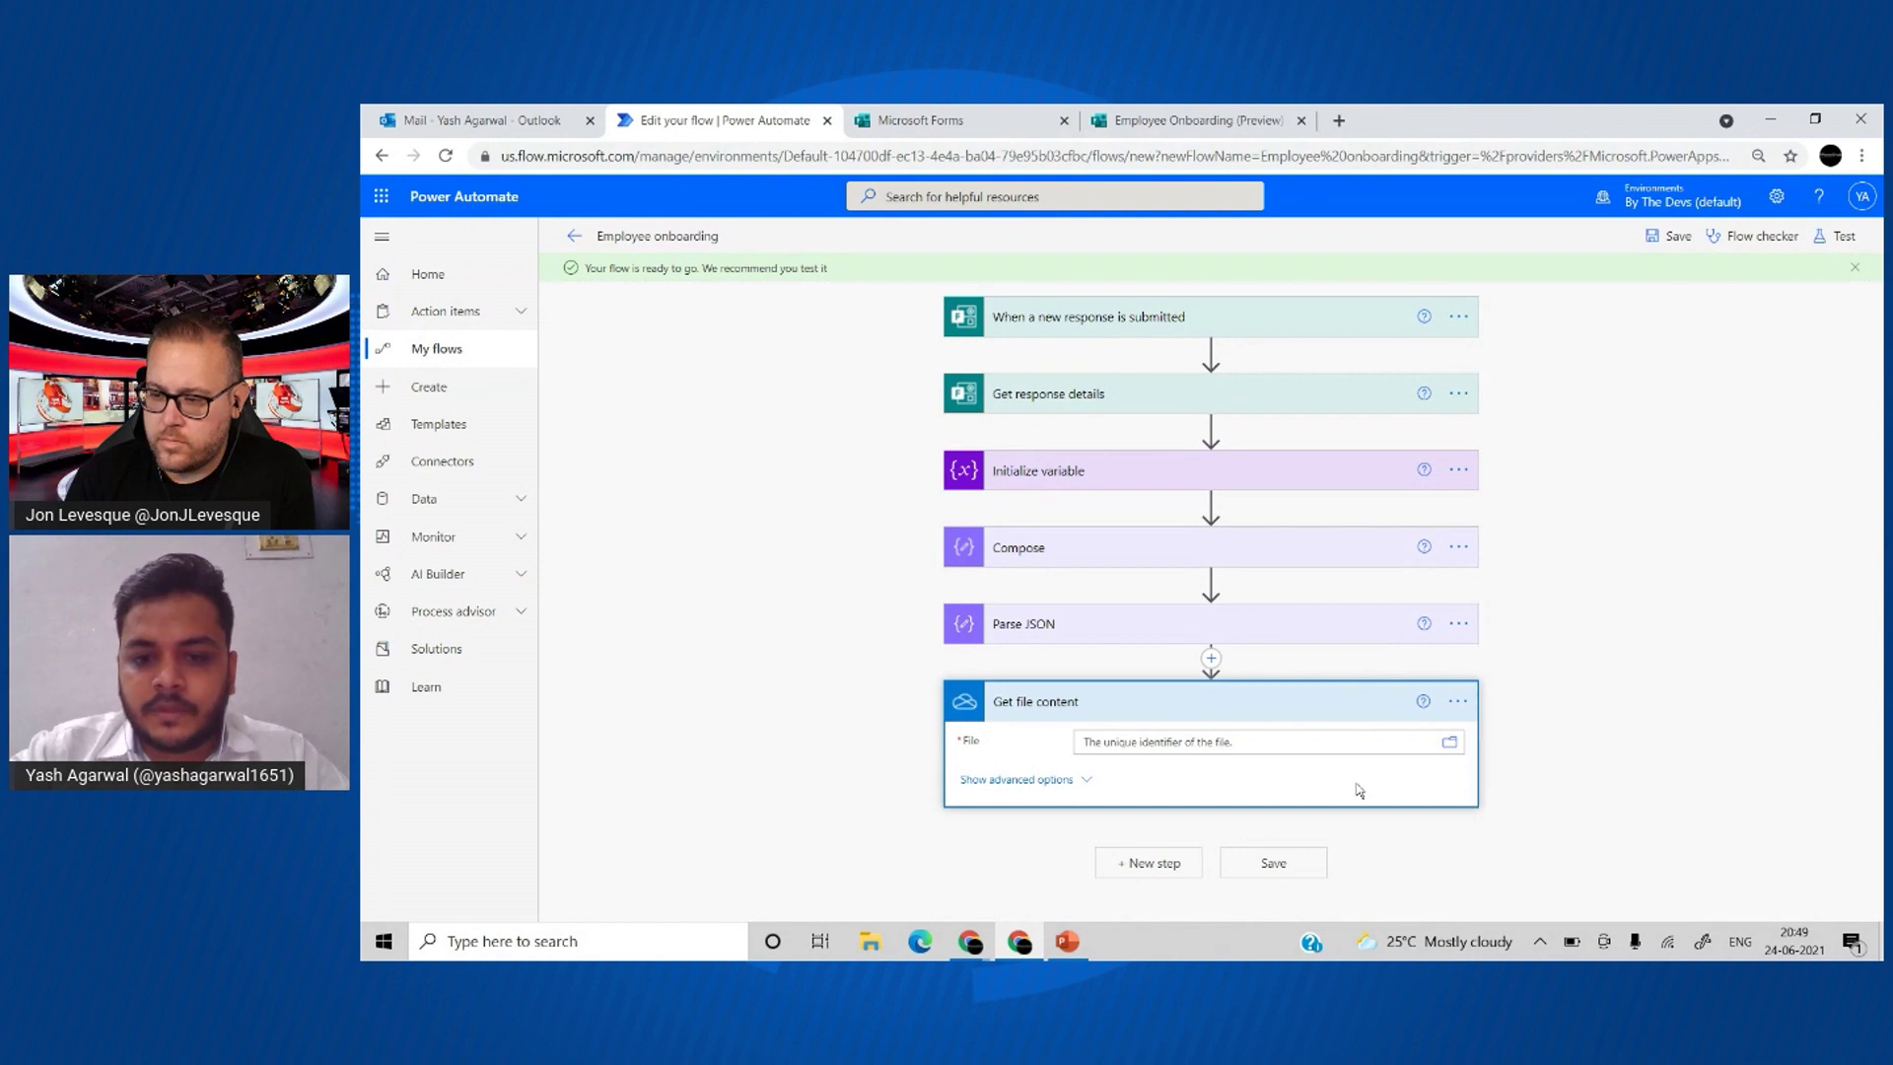
left_click(1147, 589)
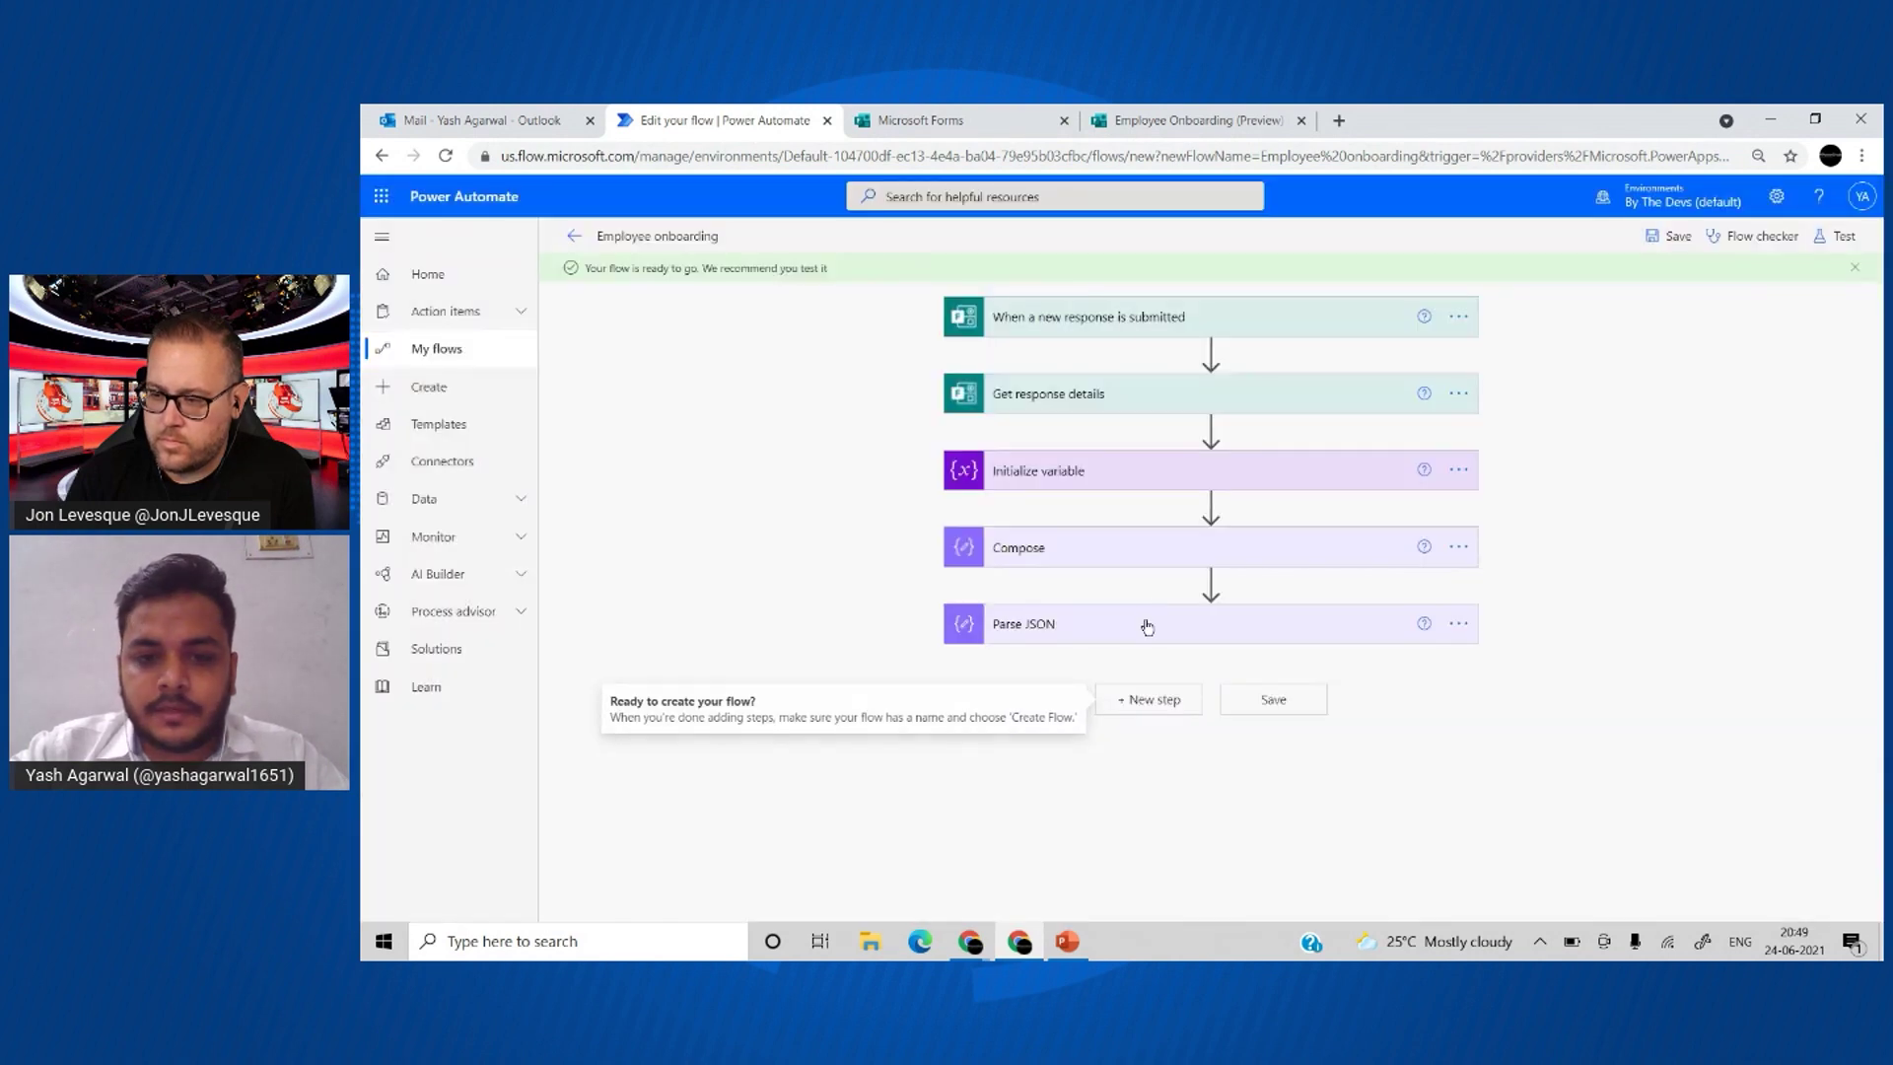
Start a new step after Parse JSON and search actions for 'get file content using'.
left_click(1145, 697)
type("g")
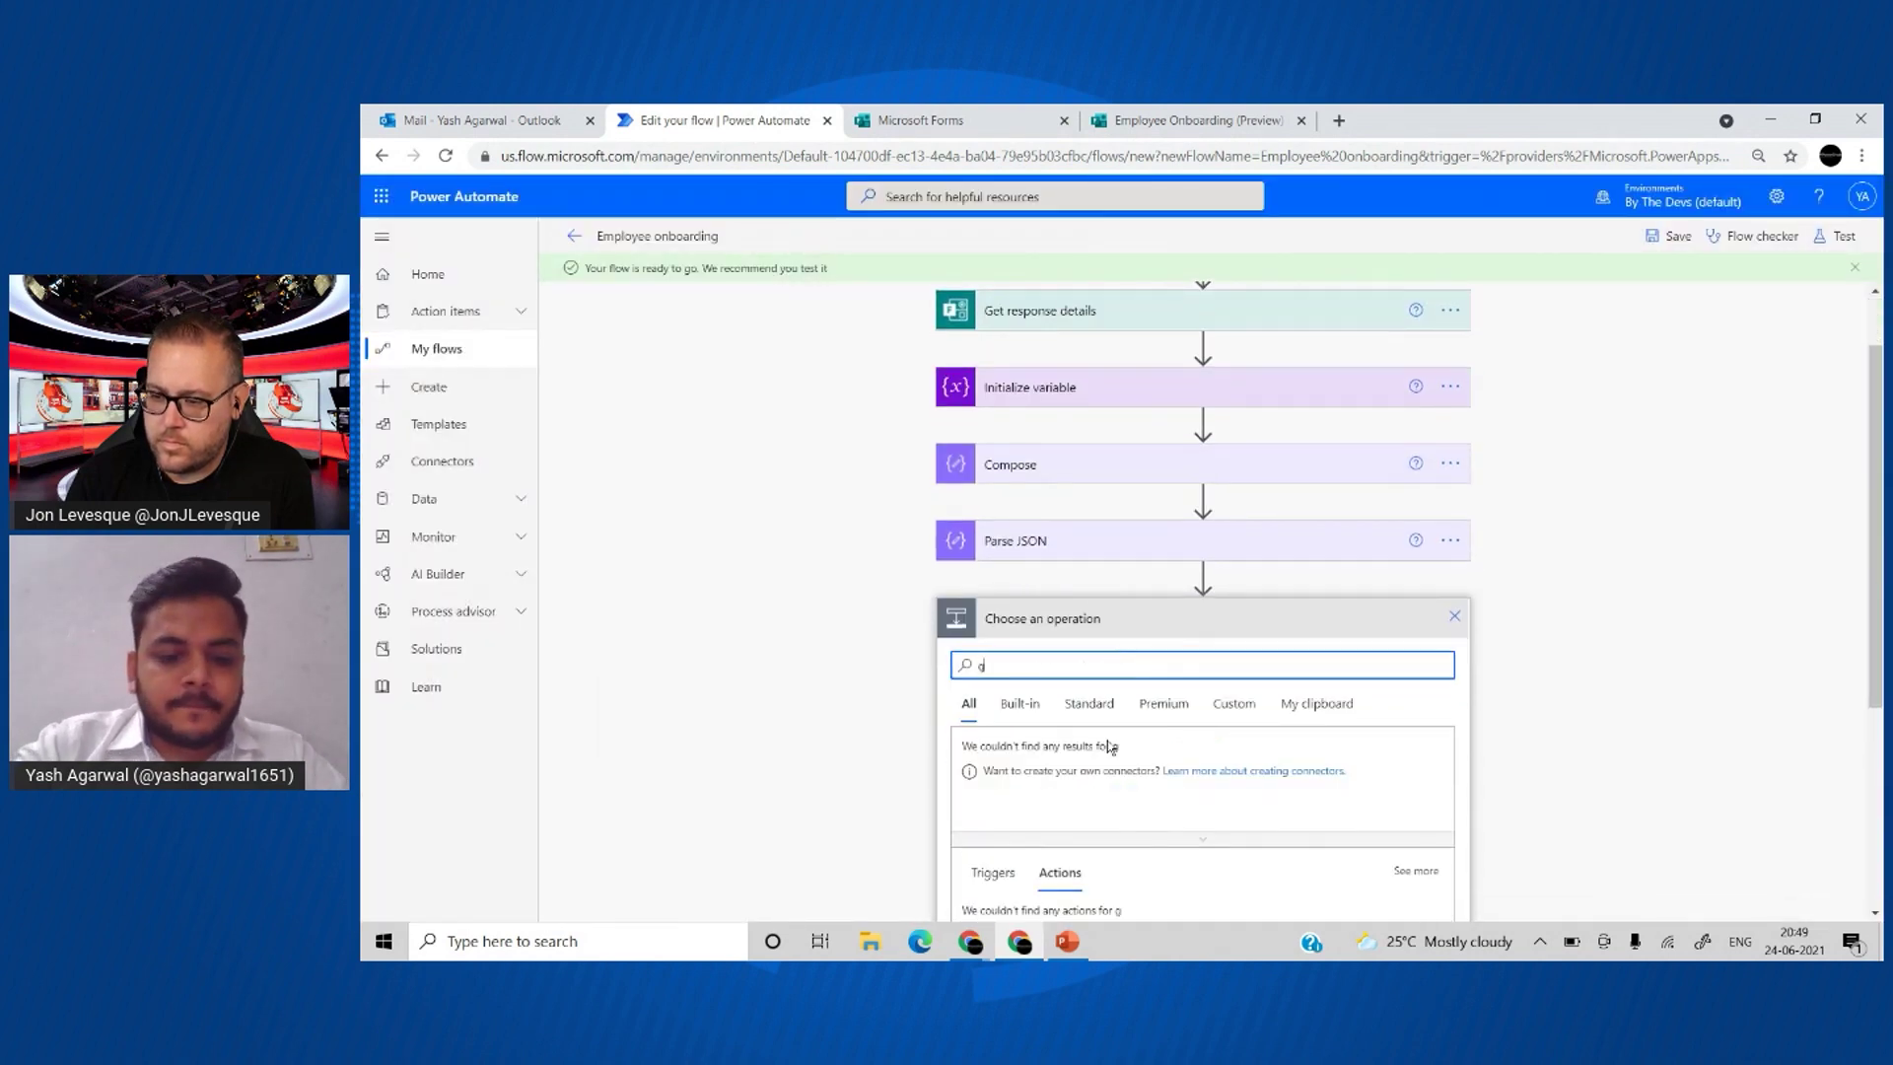
type("et file")
scroll(1110, 746, "down", 3)
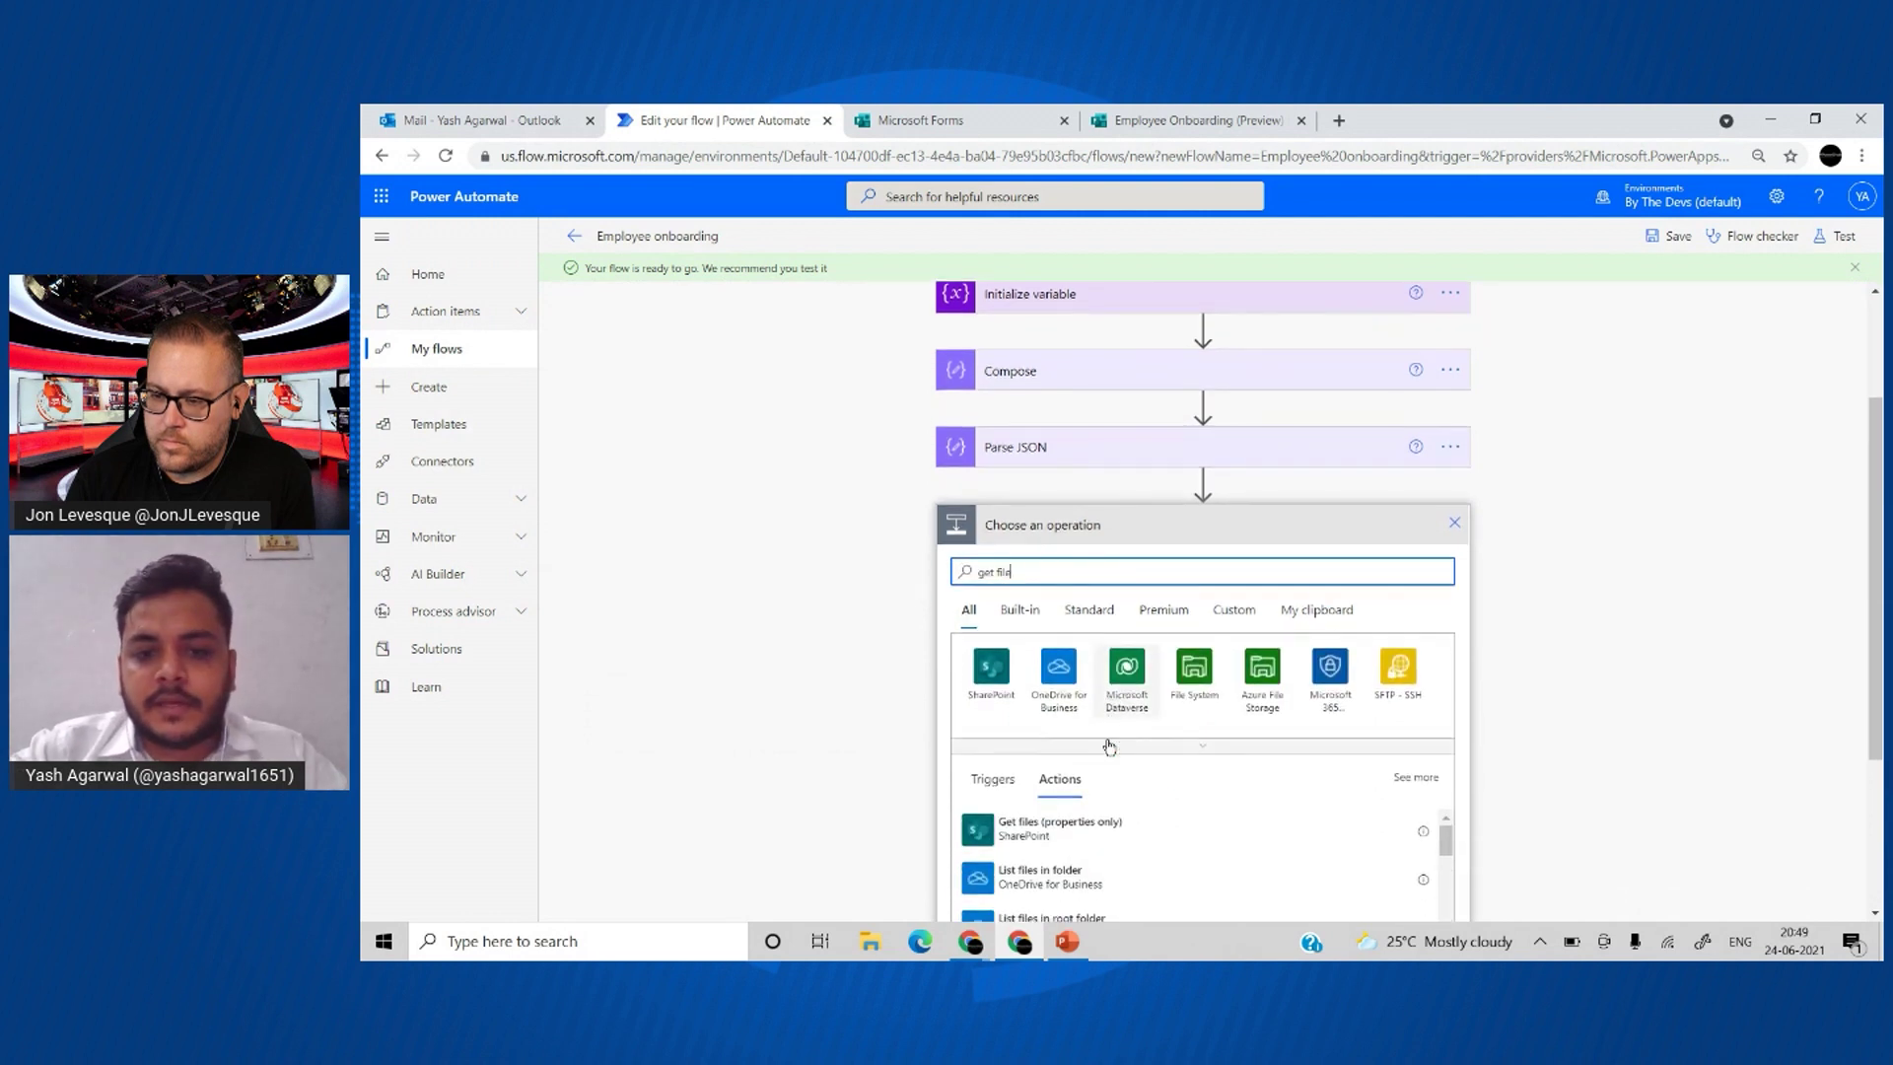
scroll(777, 772, "down", 1)
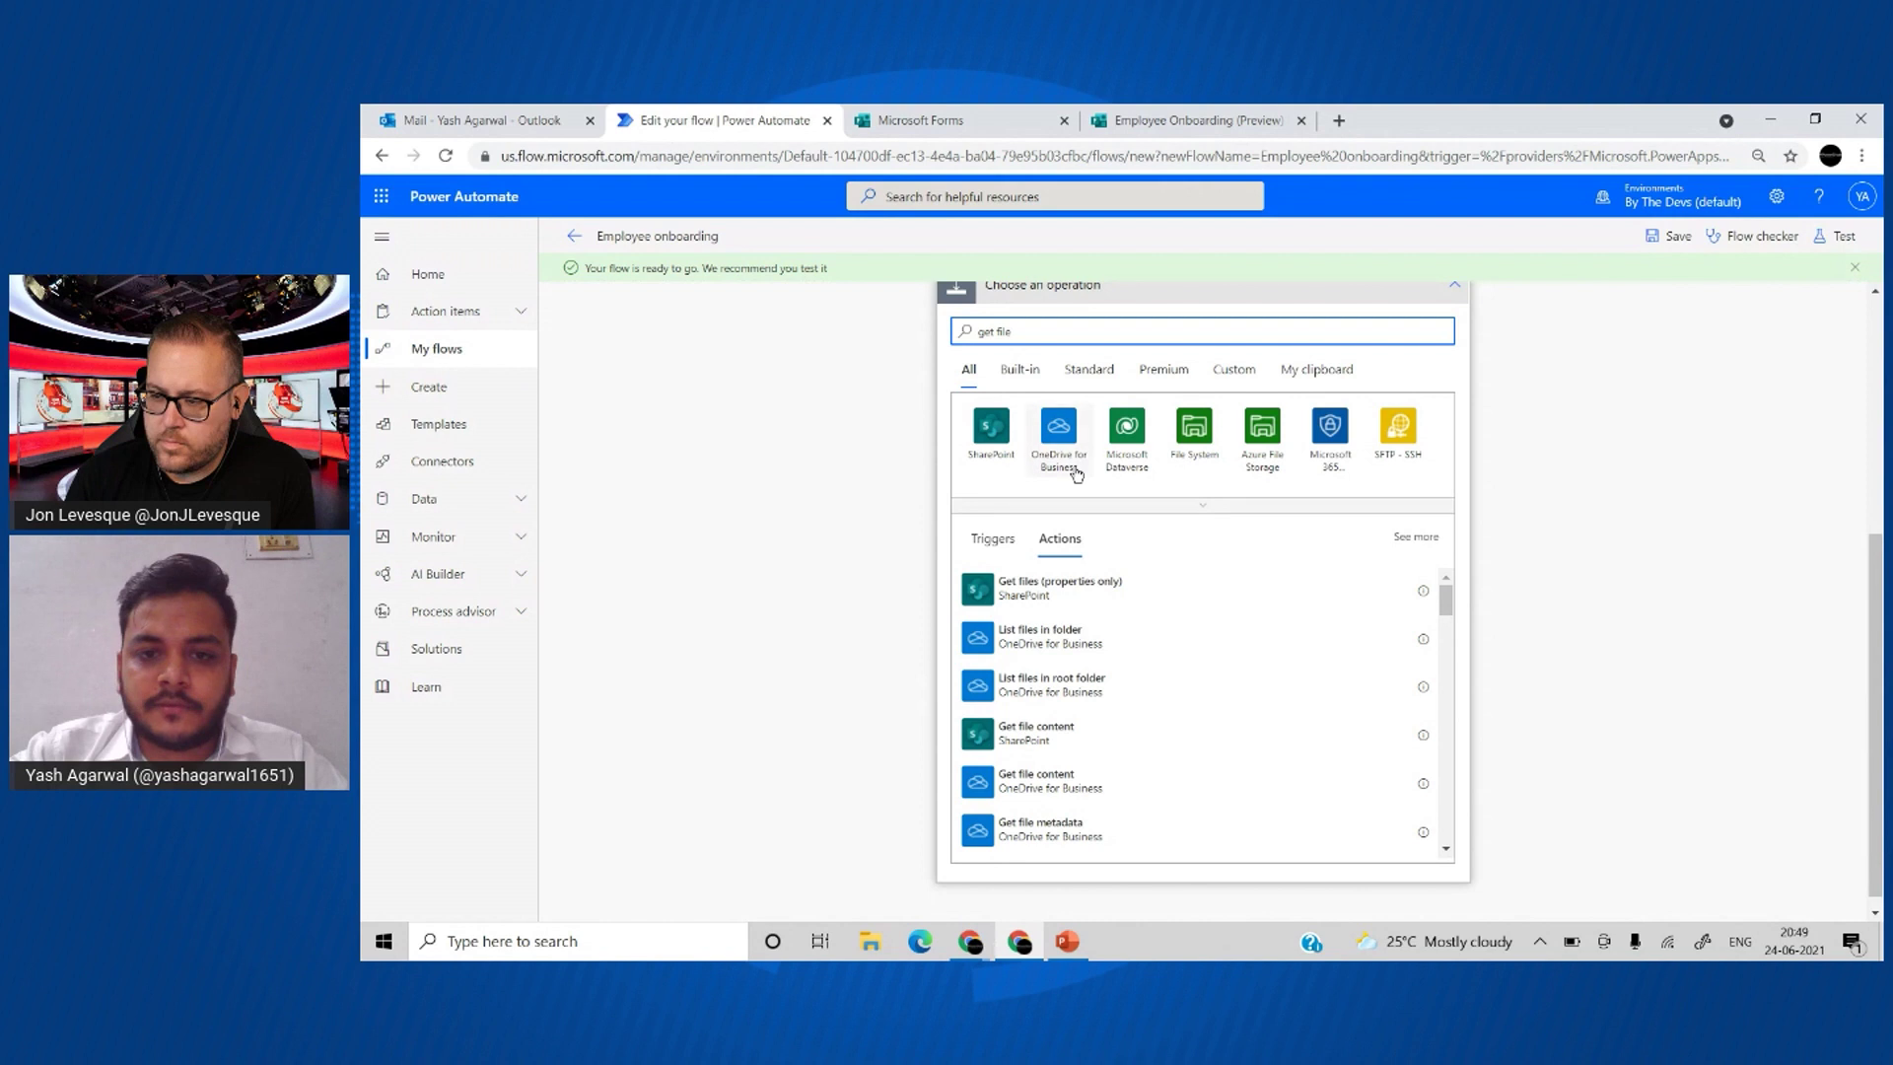
scroll(1200, 773, "down", 3)
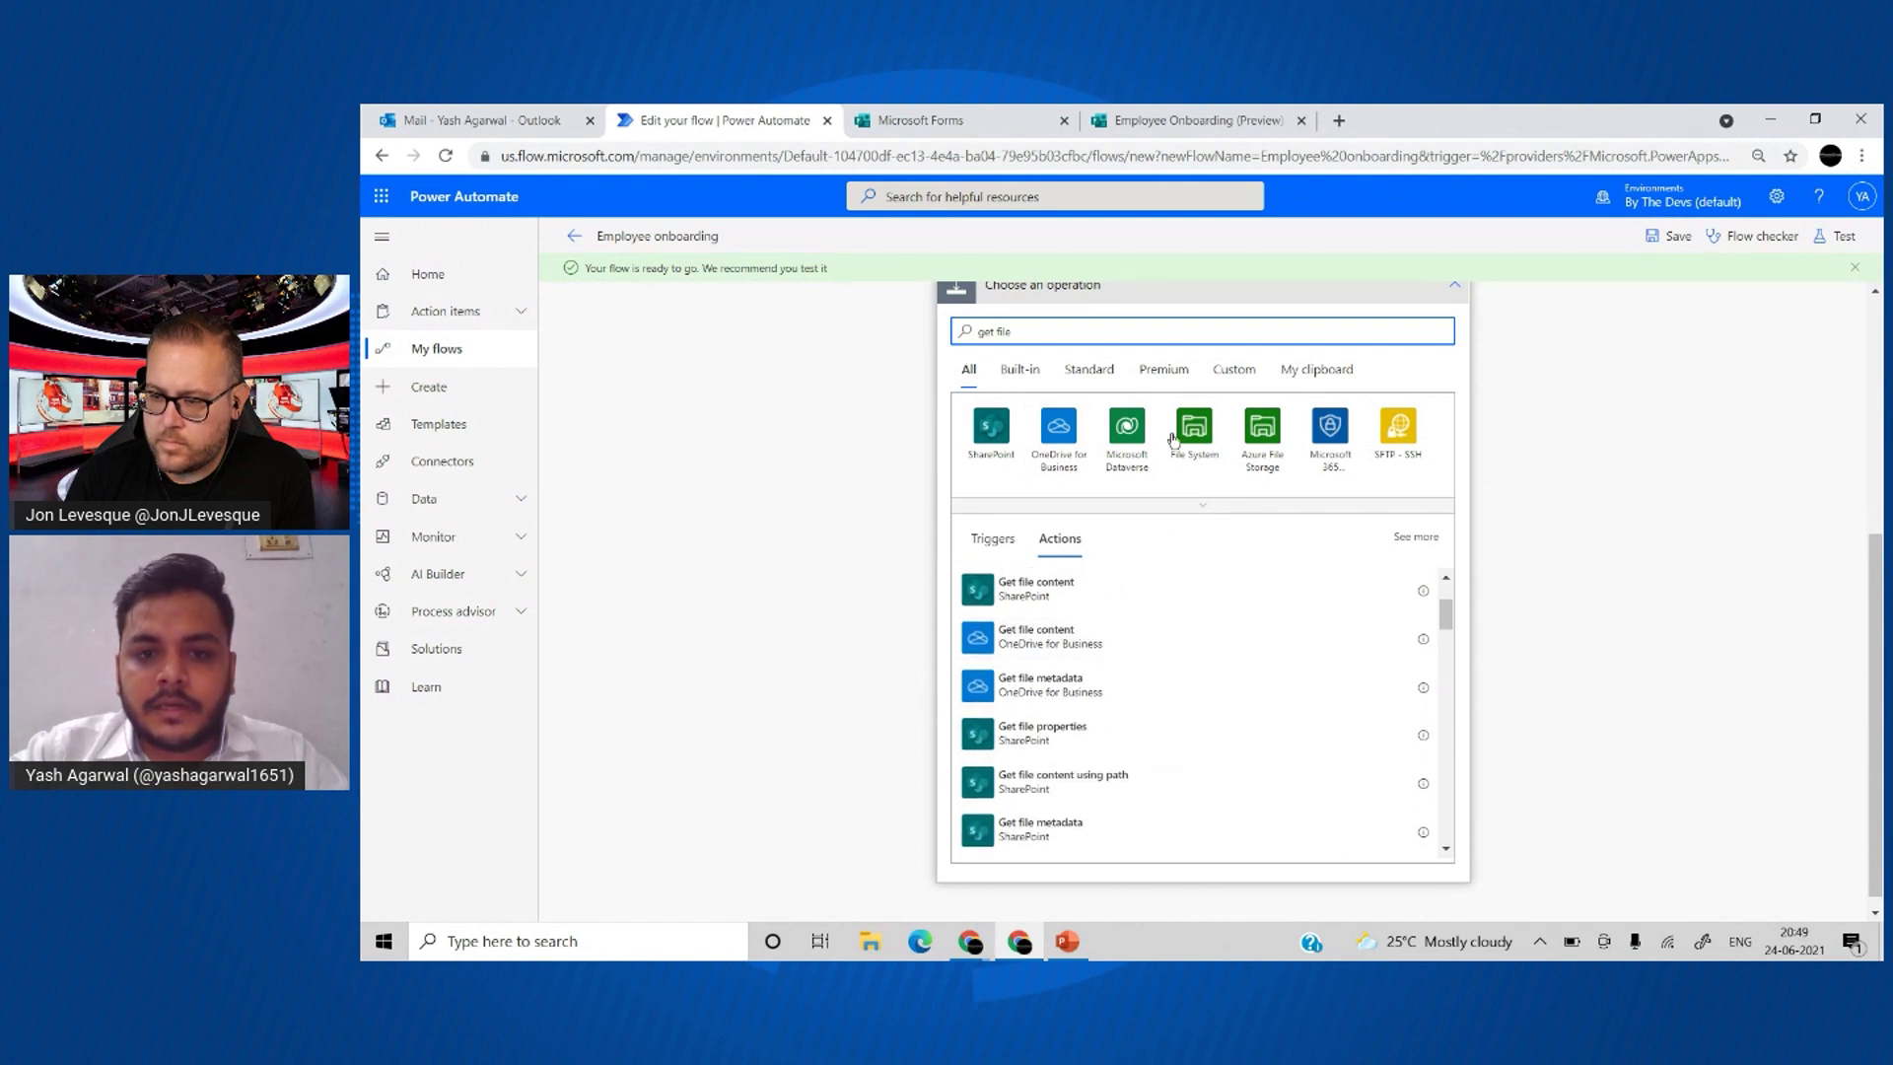
scroll(1173, 438, "up", 2)
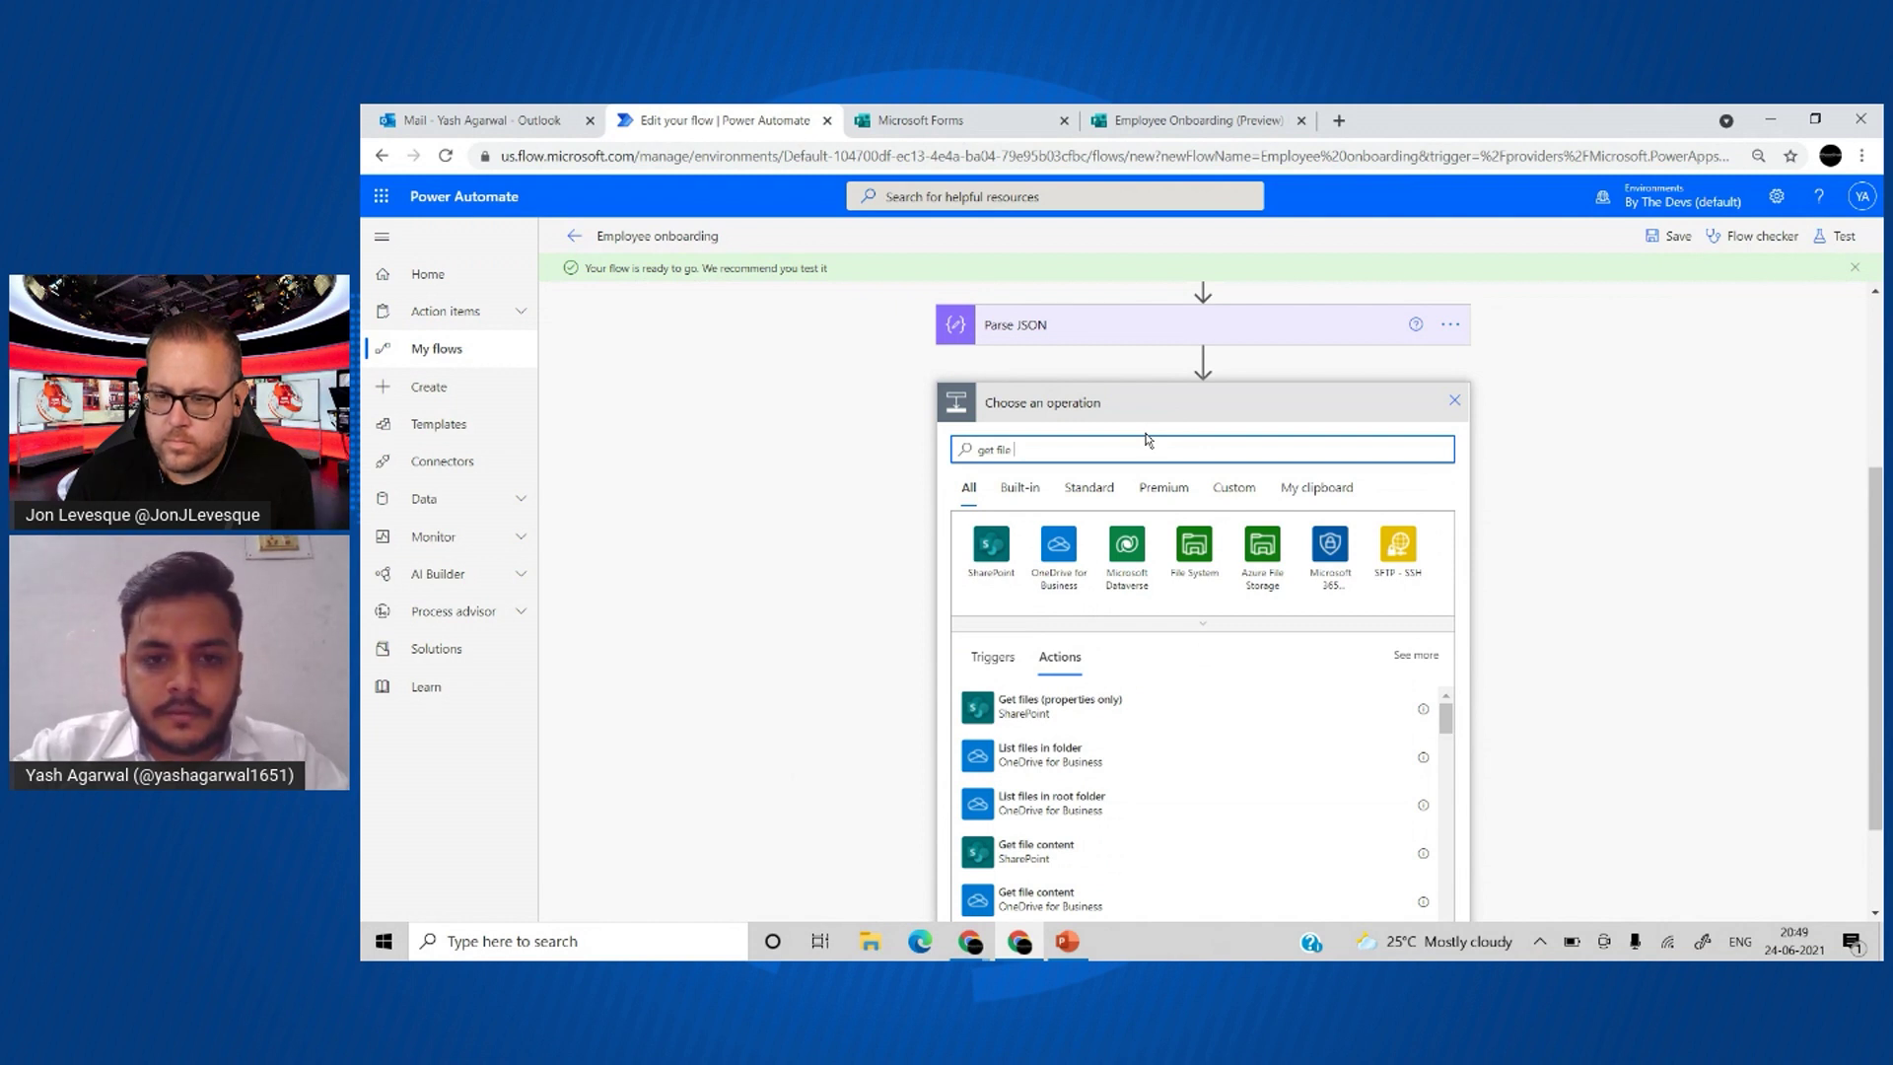
type("content using")
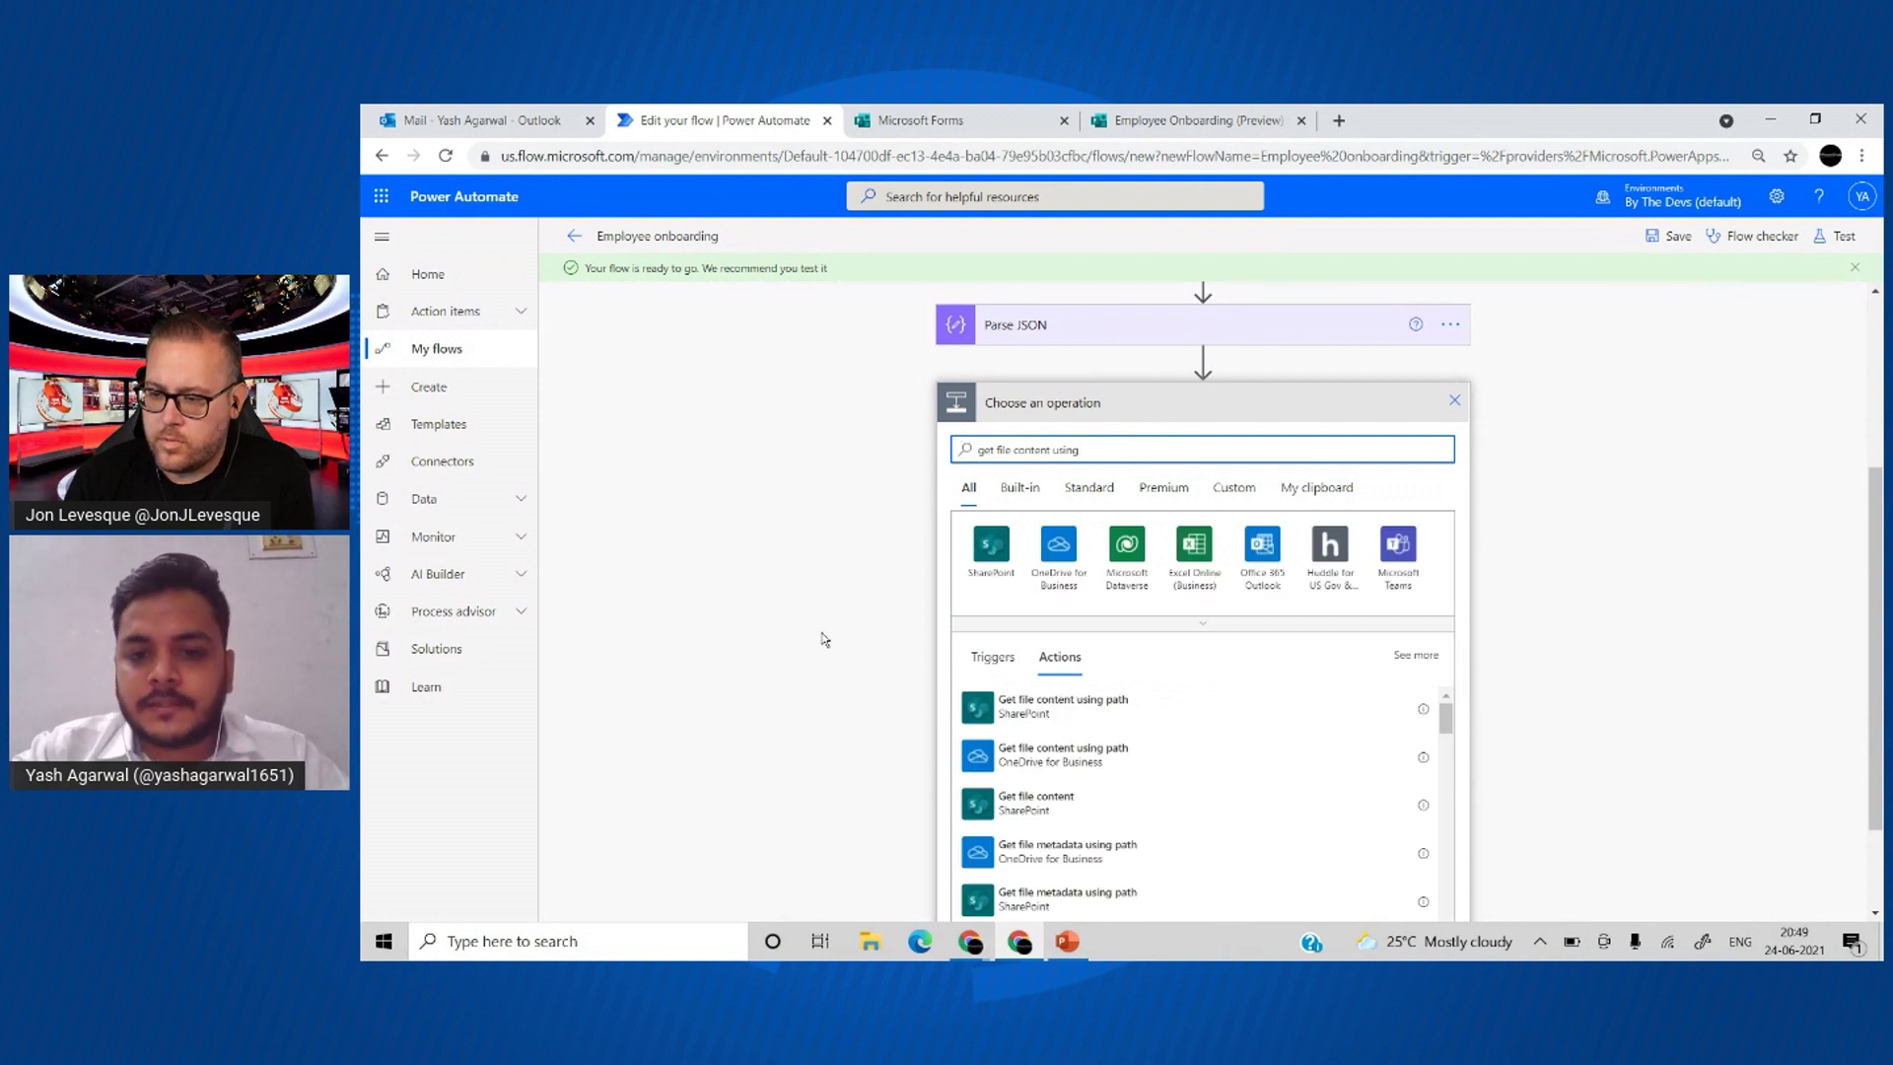
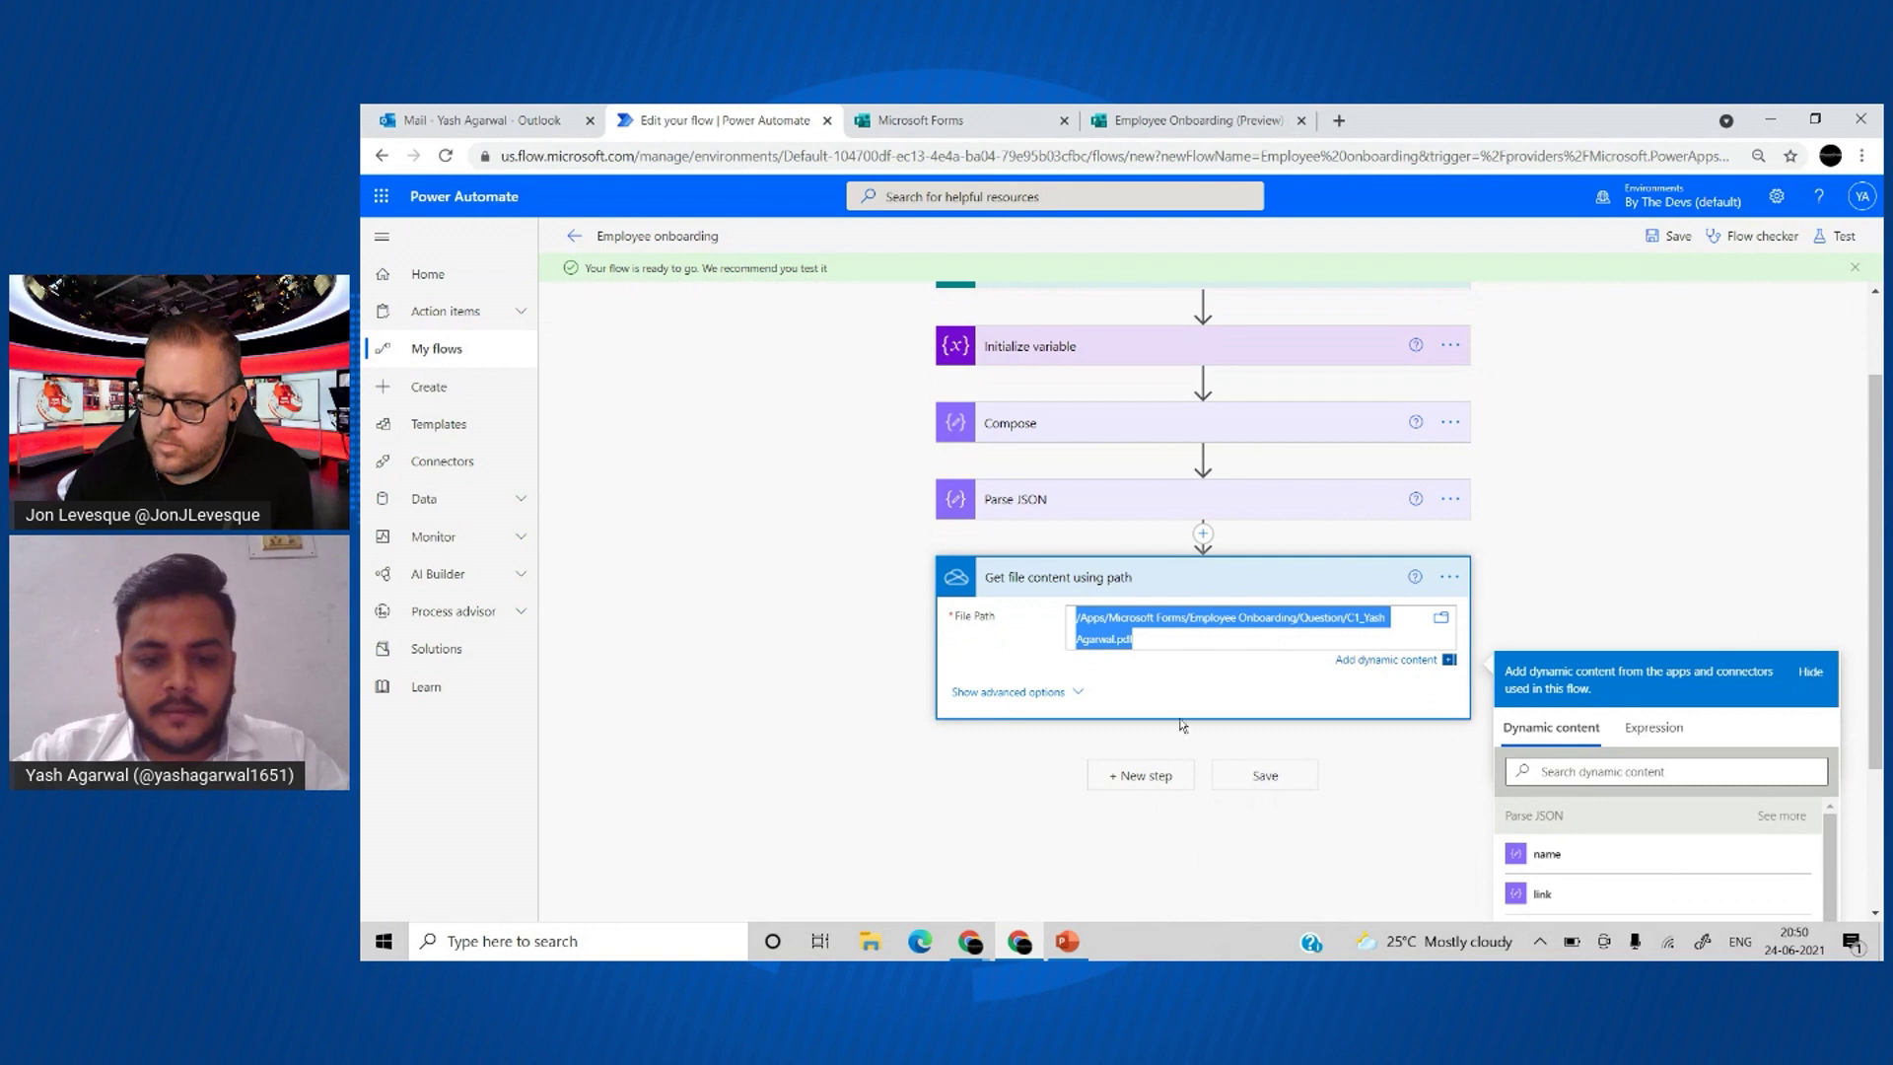
In a new Notepad note, trim the pasted path to /Apps/Microsoft Forms/Employee Onboarding/Question/.
left_click(638, 944)
type("note")
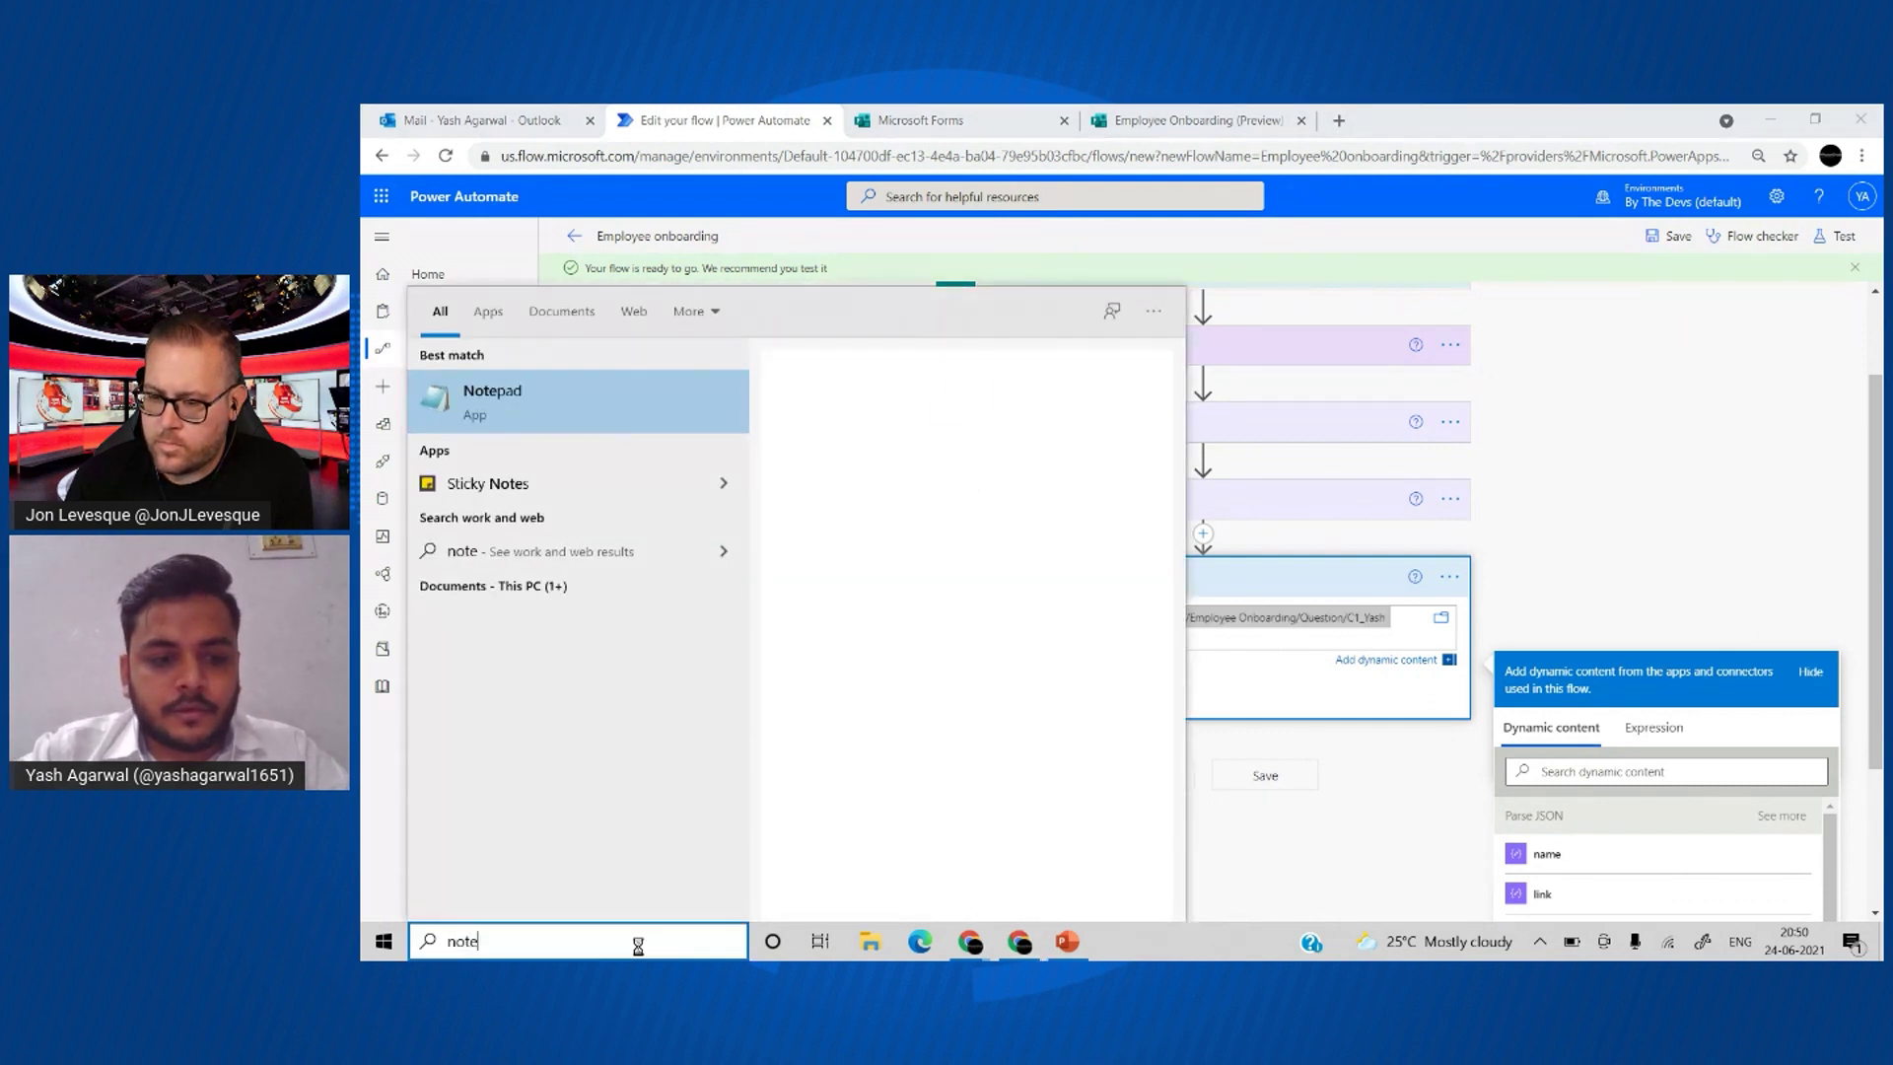
key("Return")
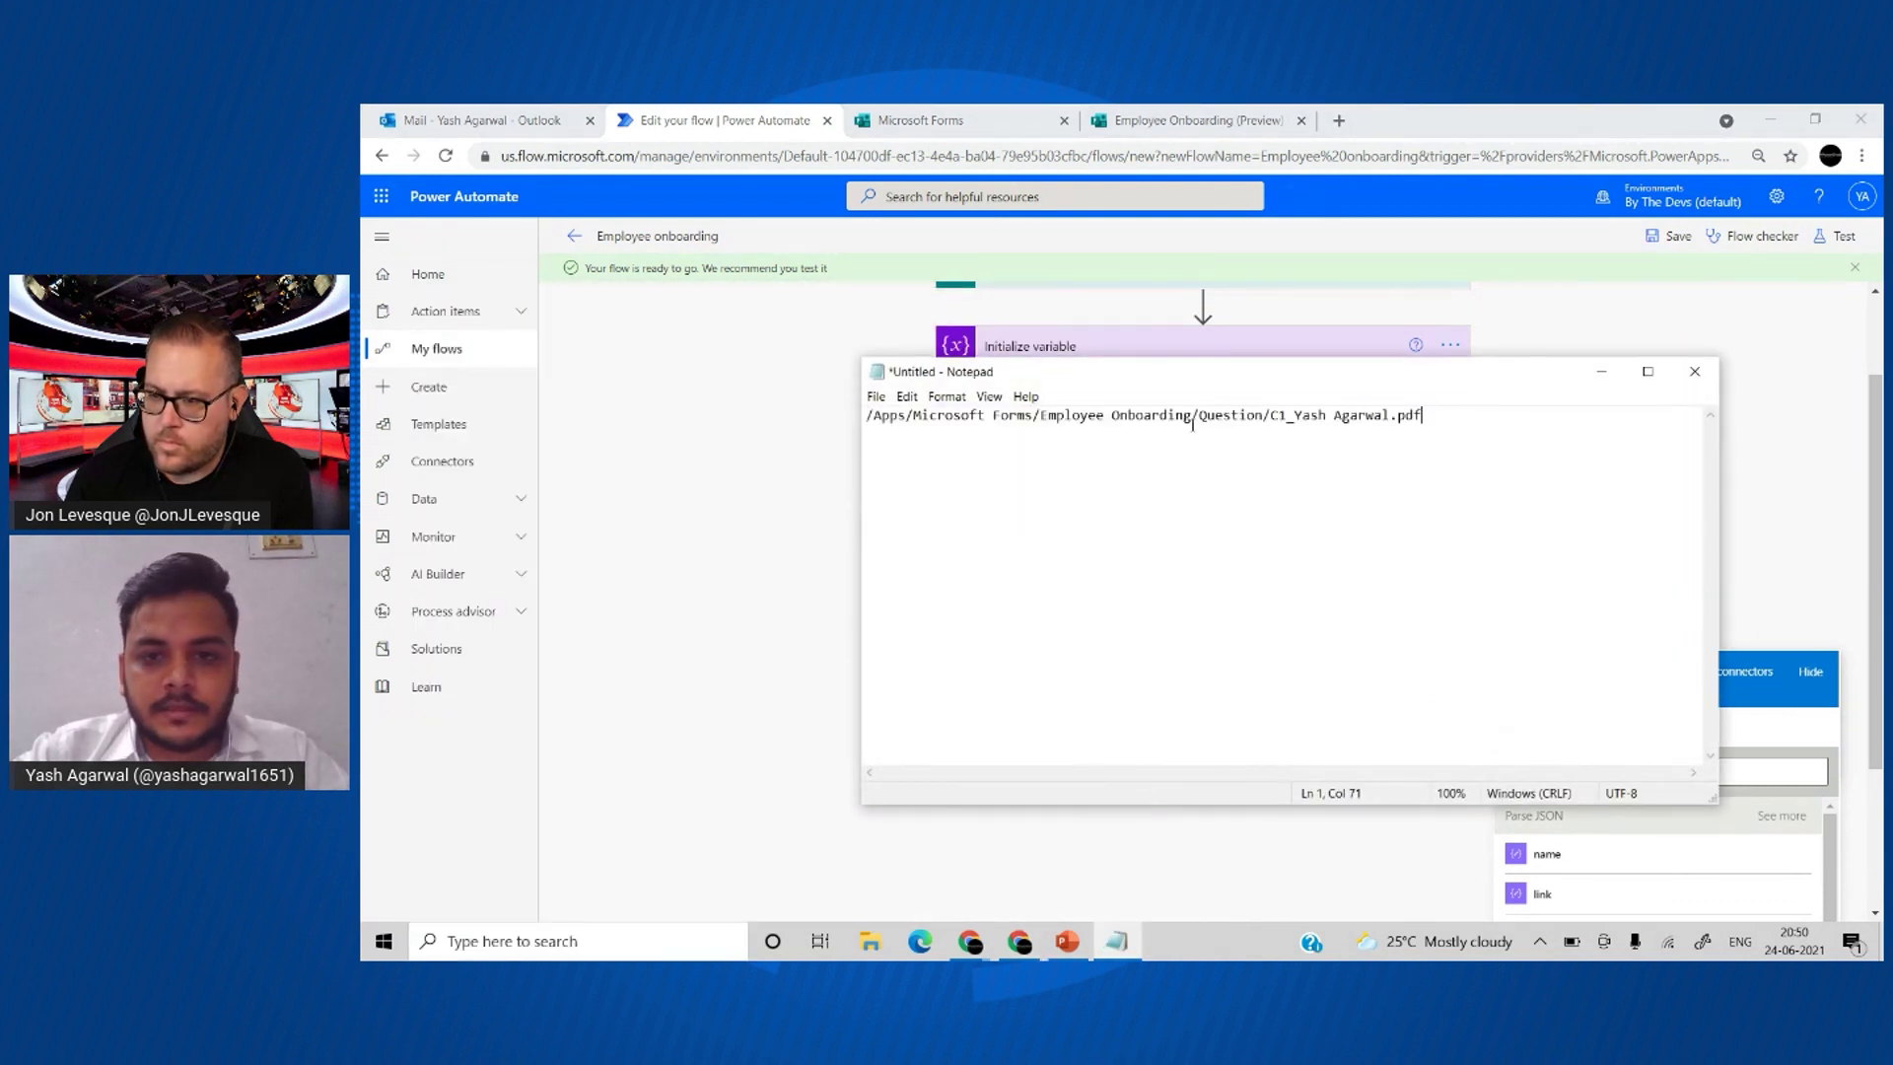
key("shift+End")
key("Delete")
key("ctrl+a")
key("ctrl+c")
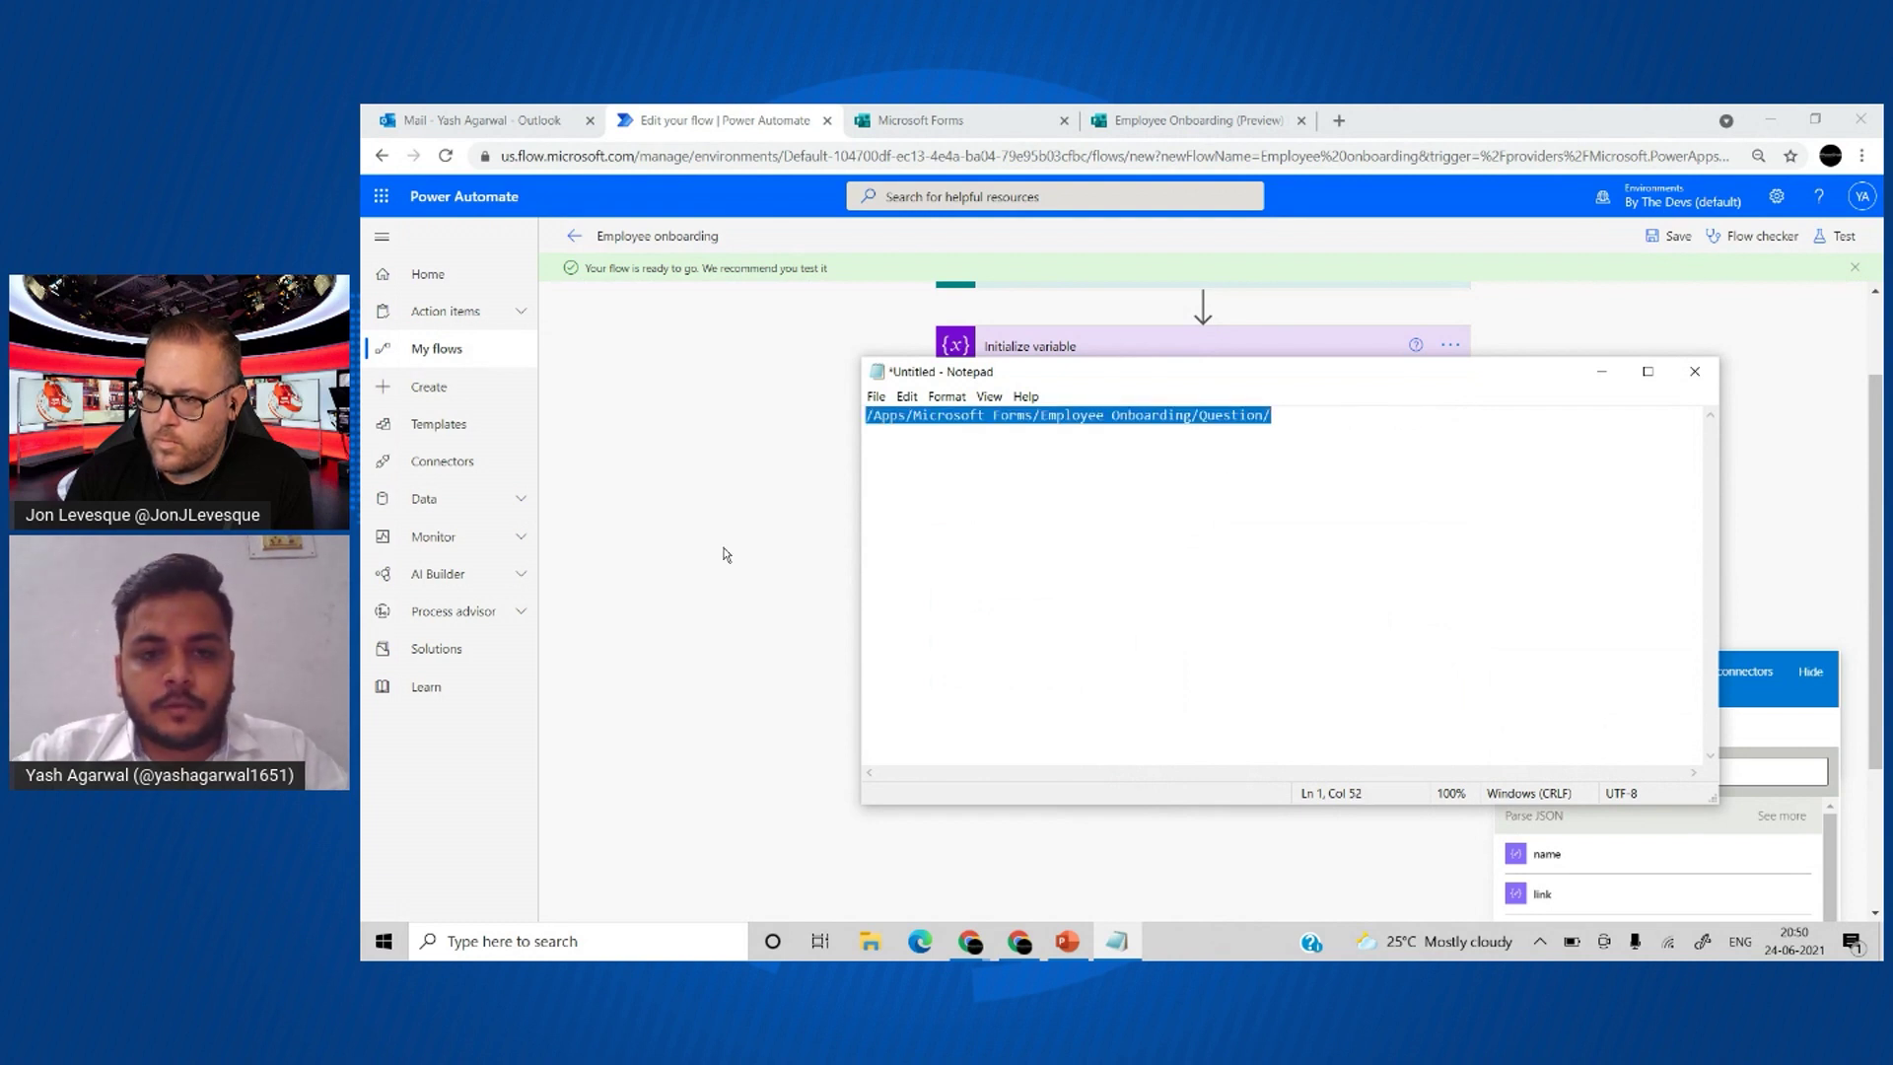
Back in the flow editor, select the existing File Path text of Get file content.
left_click(725, 554)
left_click(1270, 647)
triple_click(1234, 765)
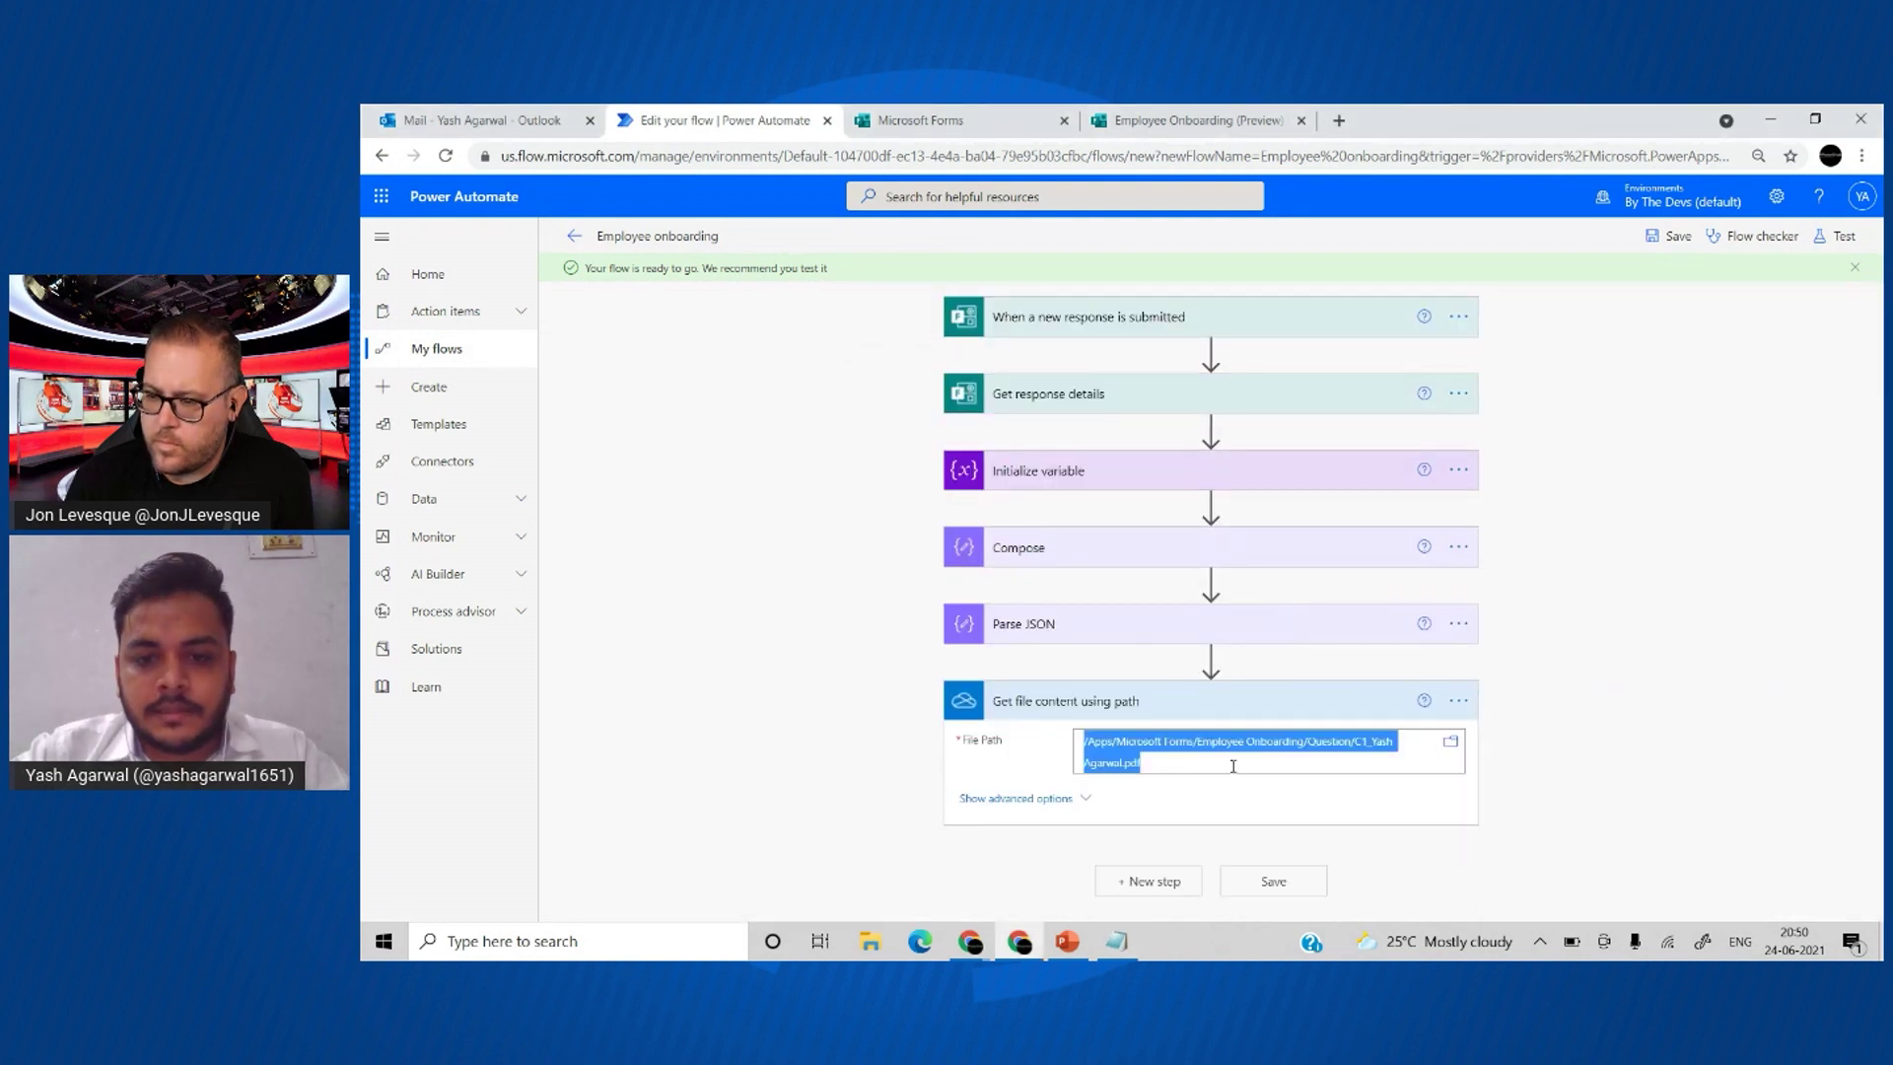
Replace File Path with the Question folder plus Parse JSON's name, wrapping the step in Apply to each.
key("BackSpace")
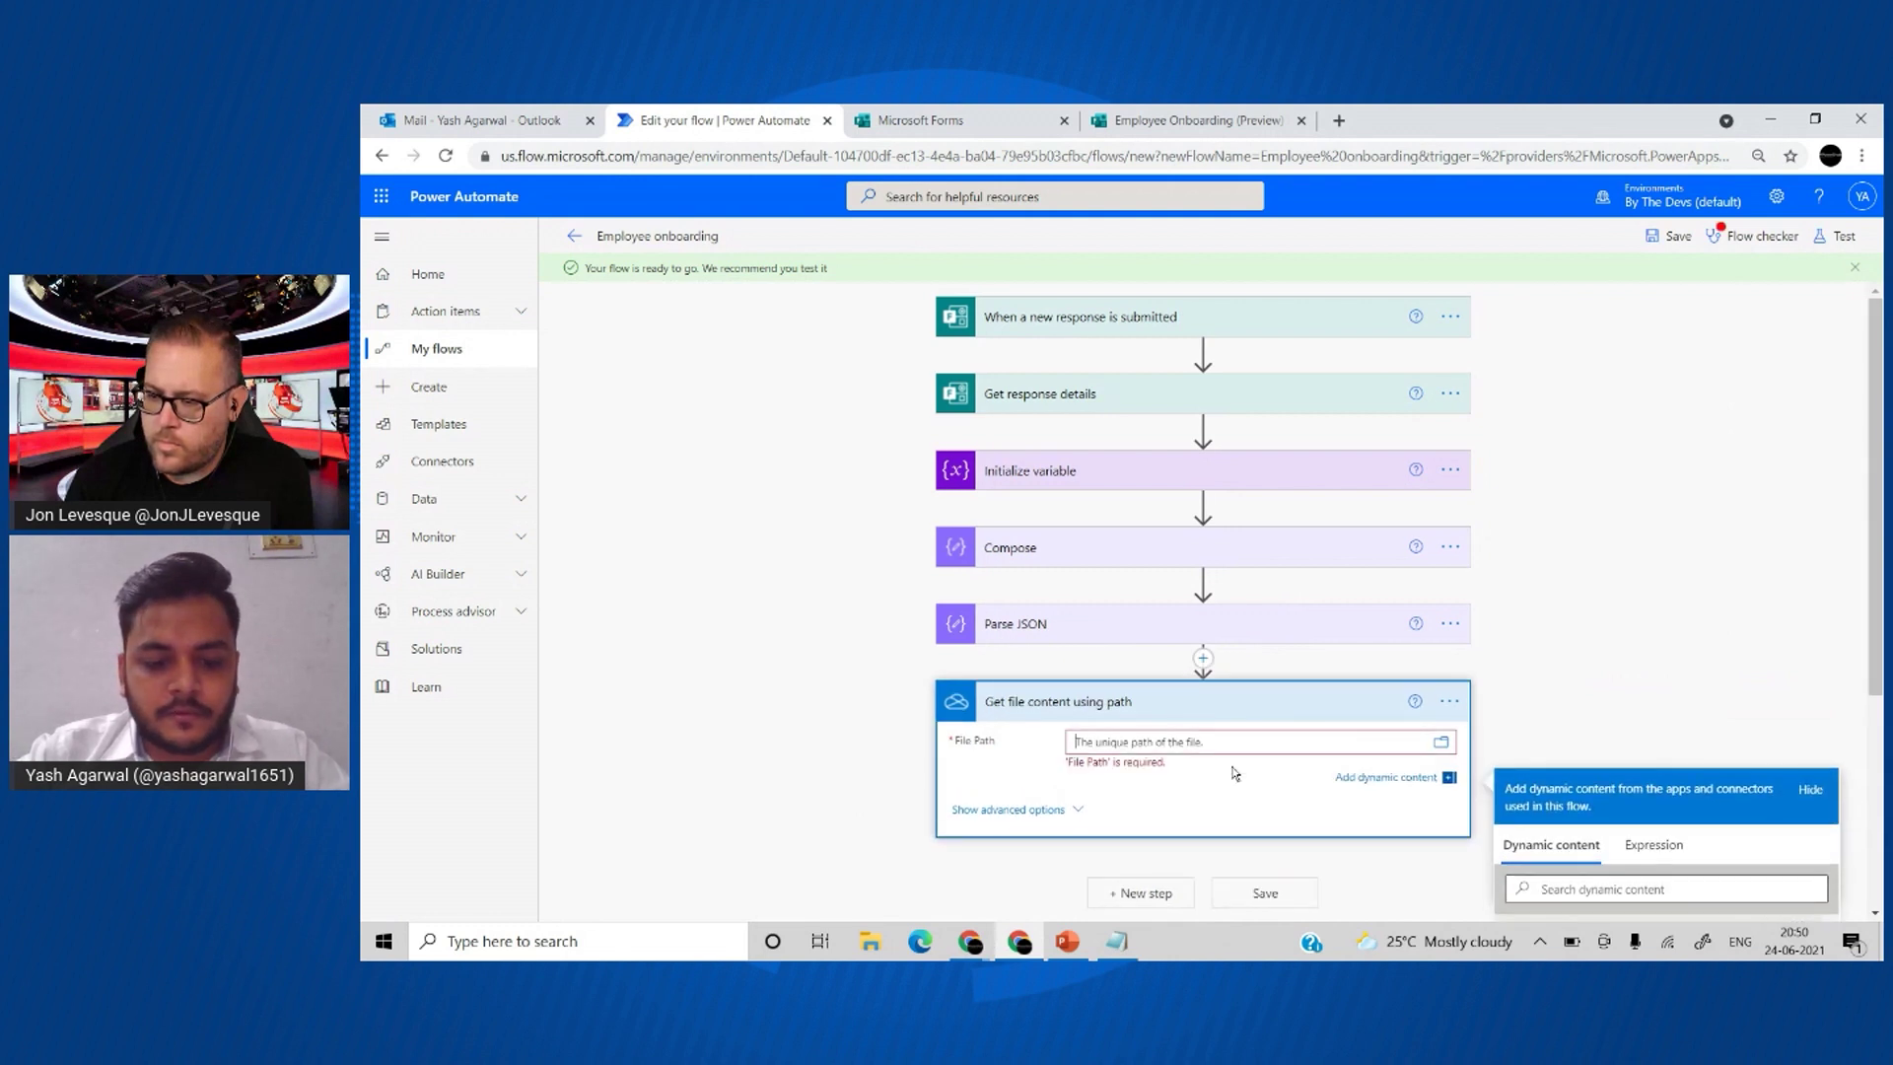
key("ctrl+v")
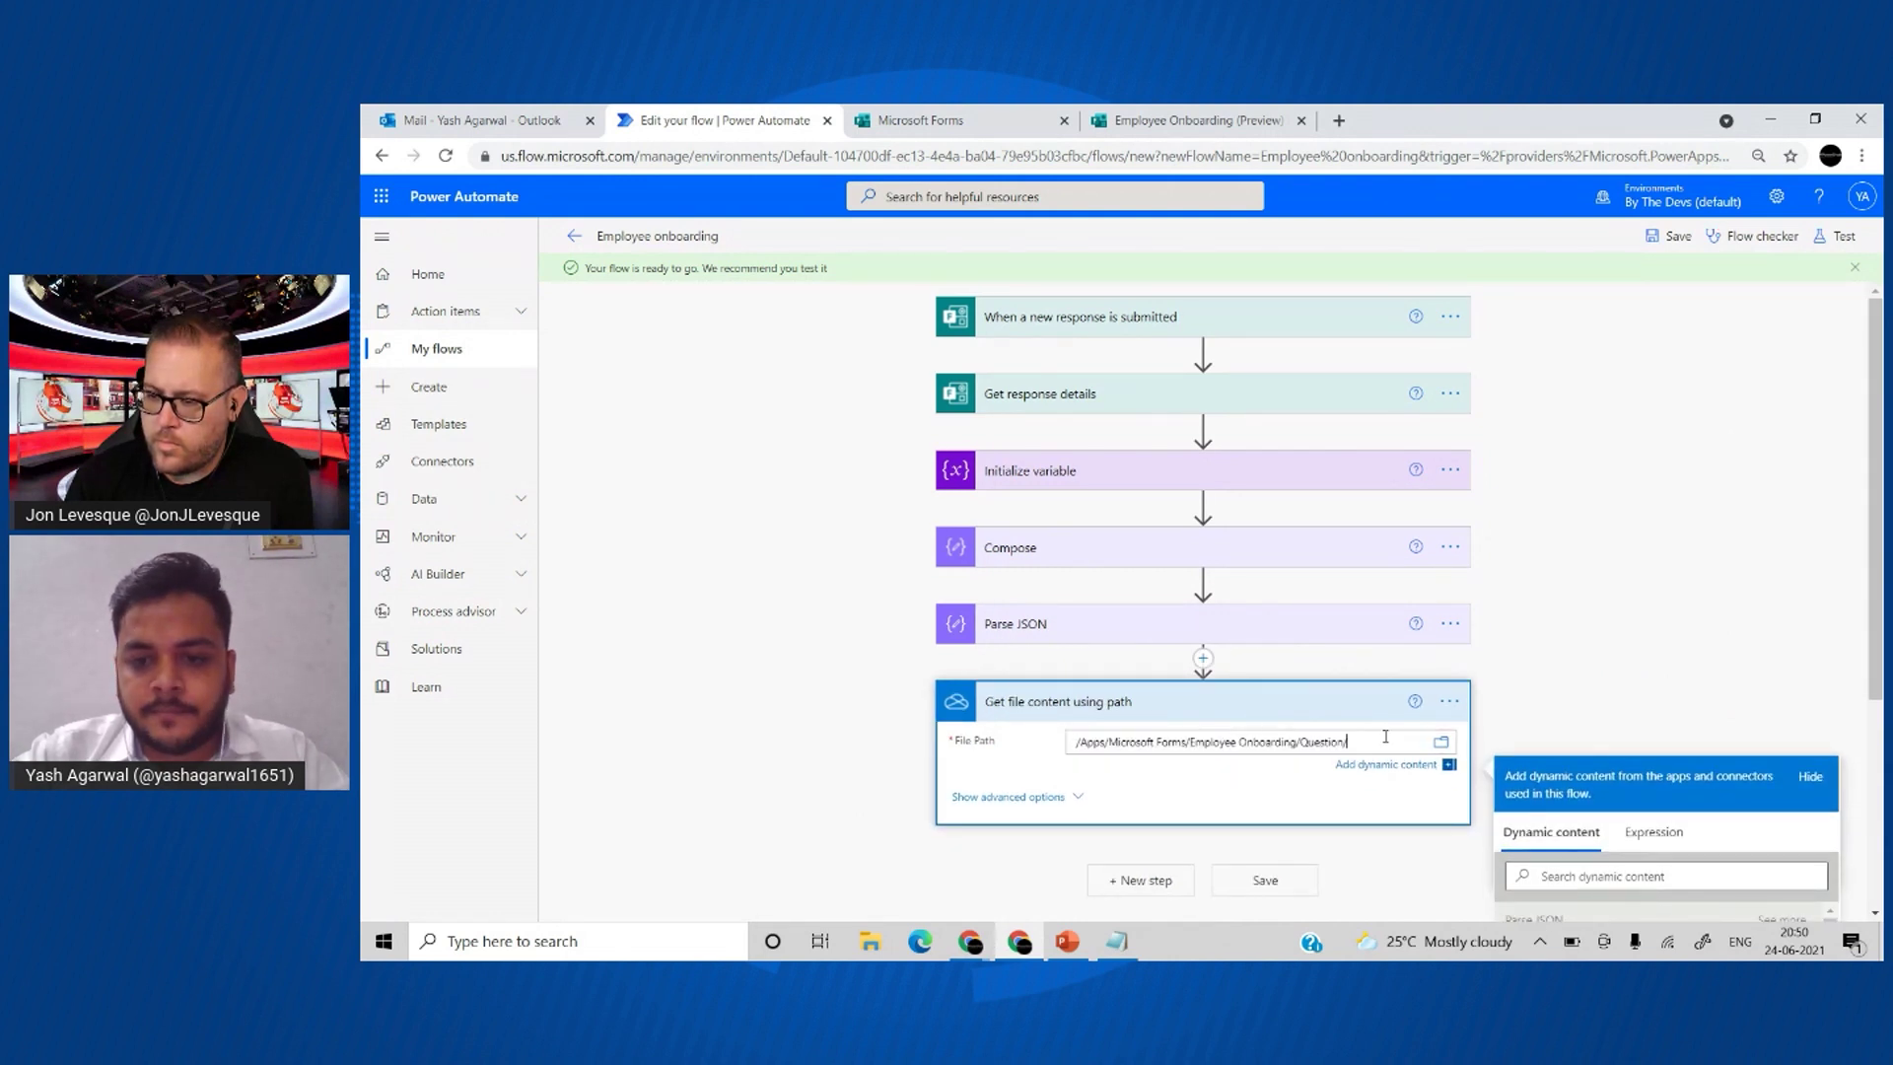
scroll(1385, 736, "down", 3)
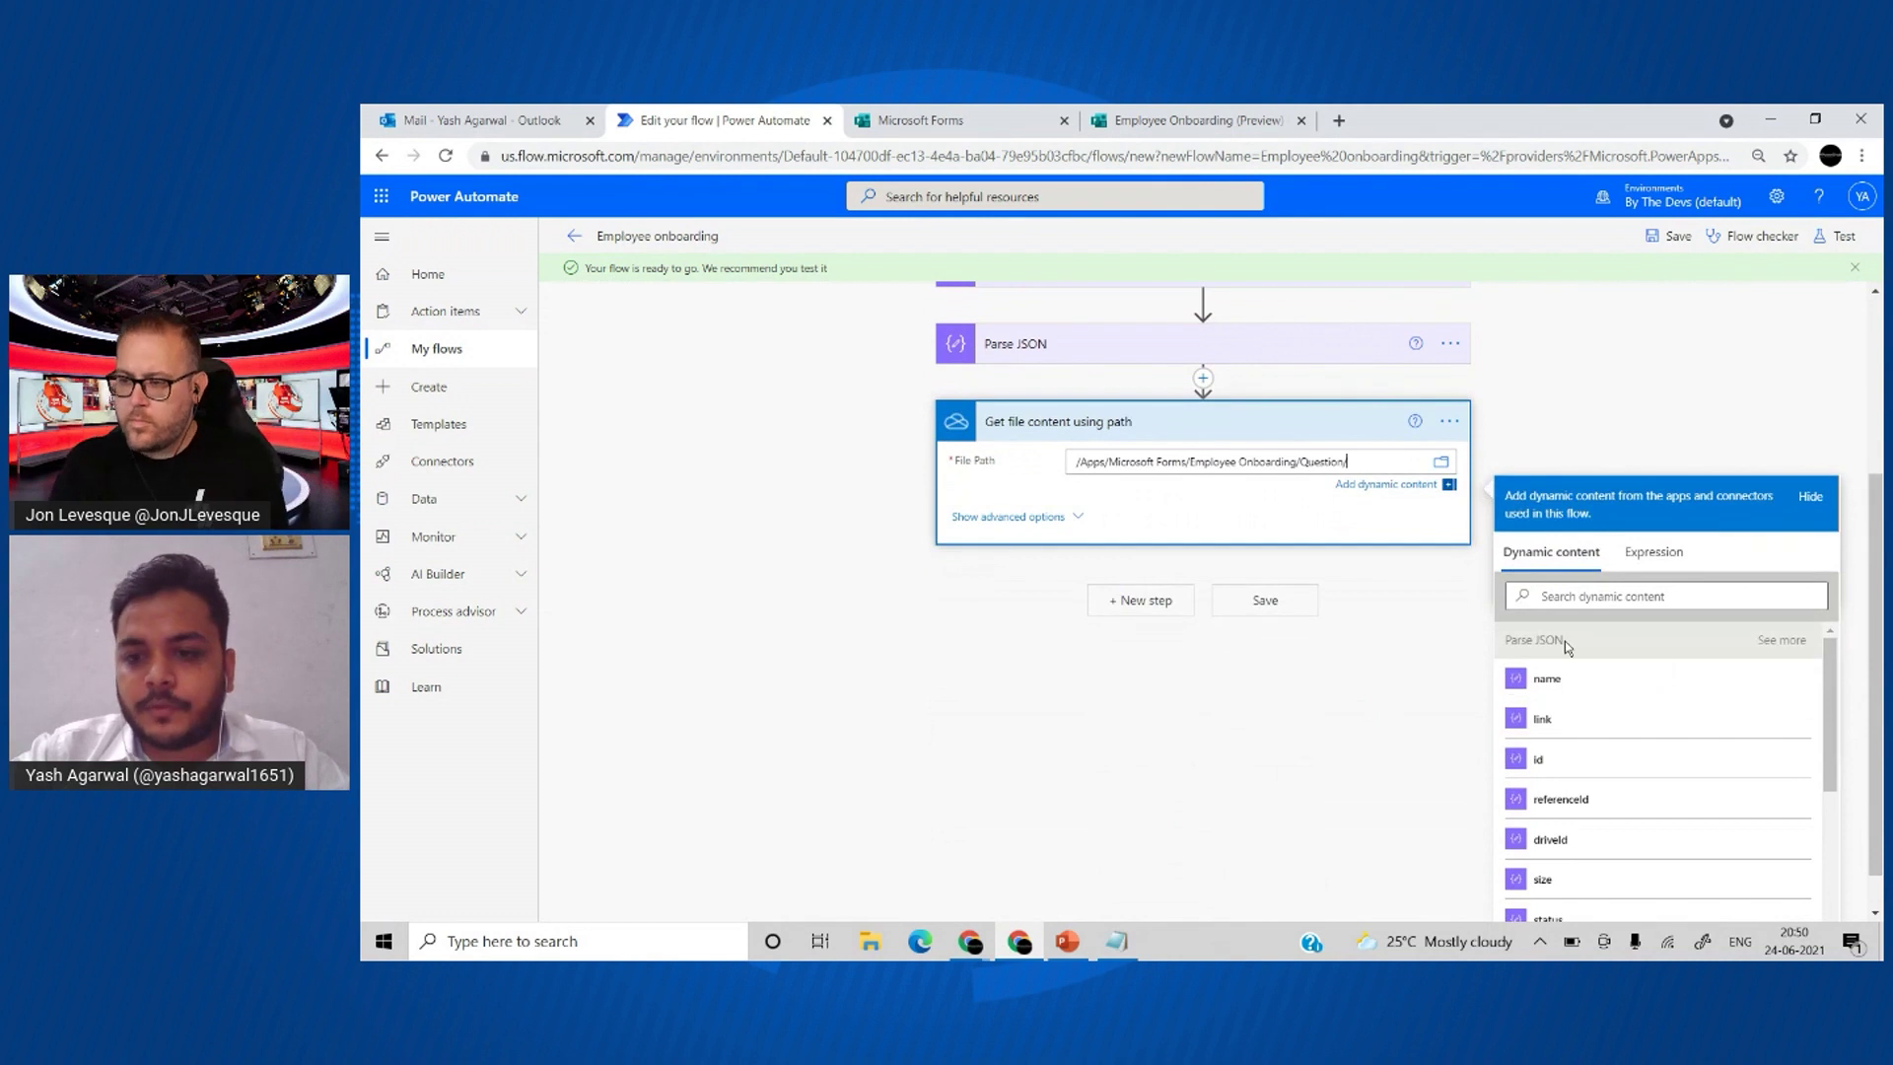
left_click(1562, 680)
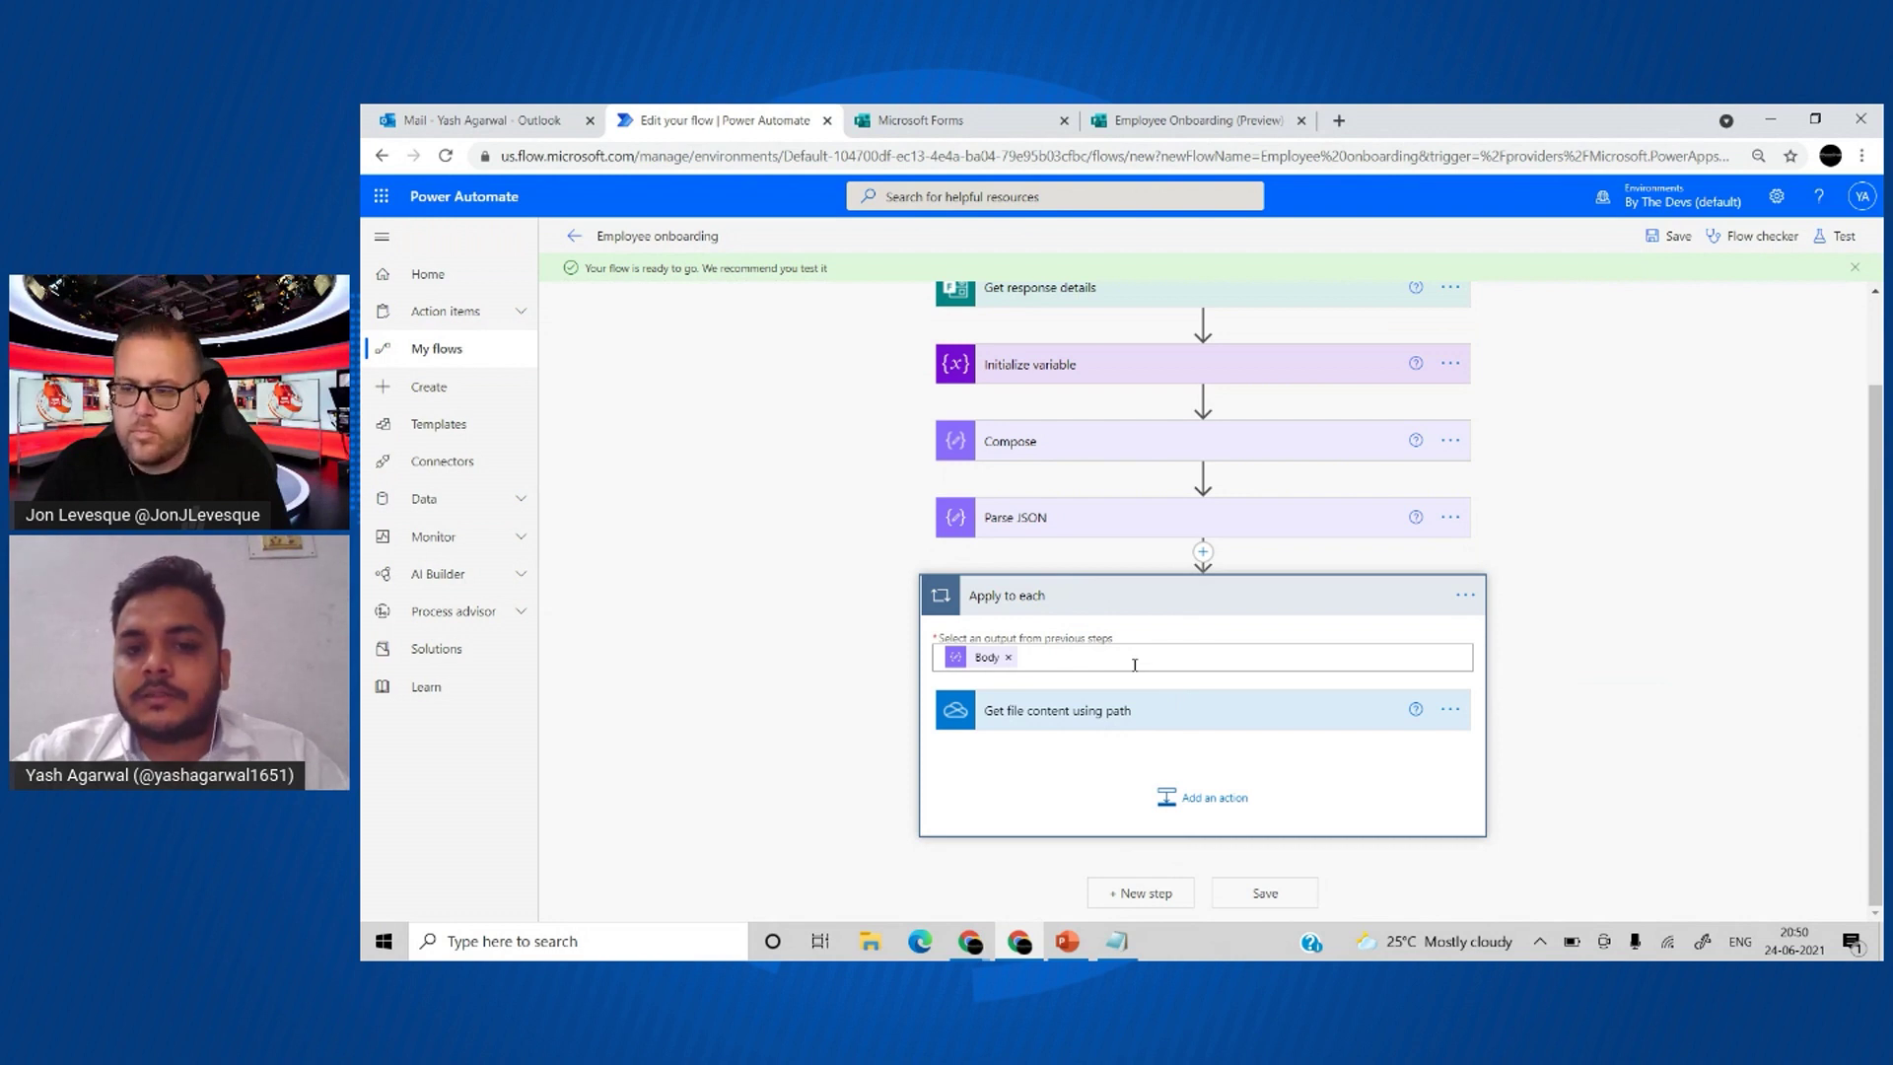
left_click(1168, 712)
scroll(1169, 710, "down", 2)
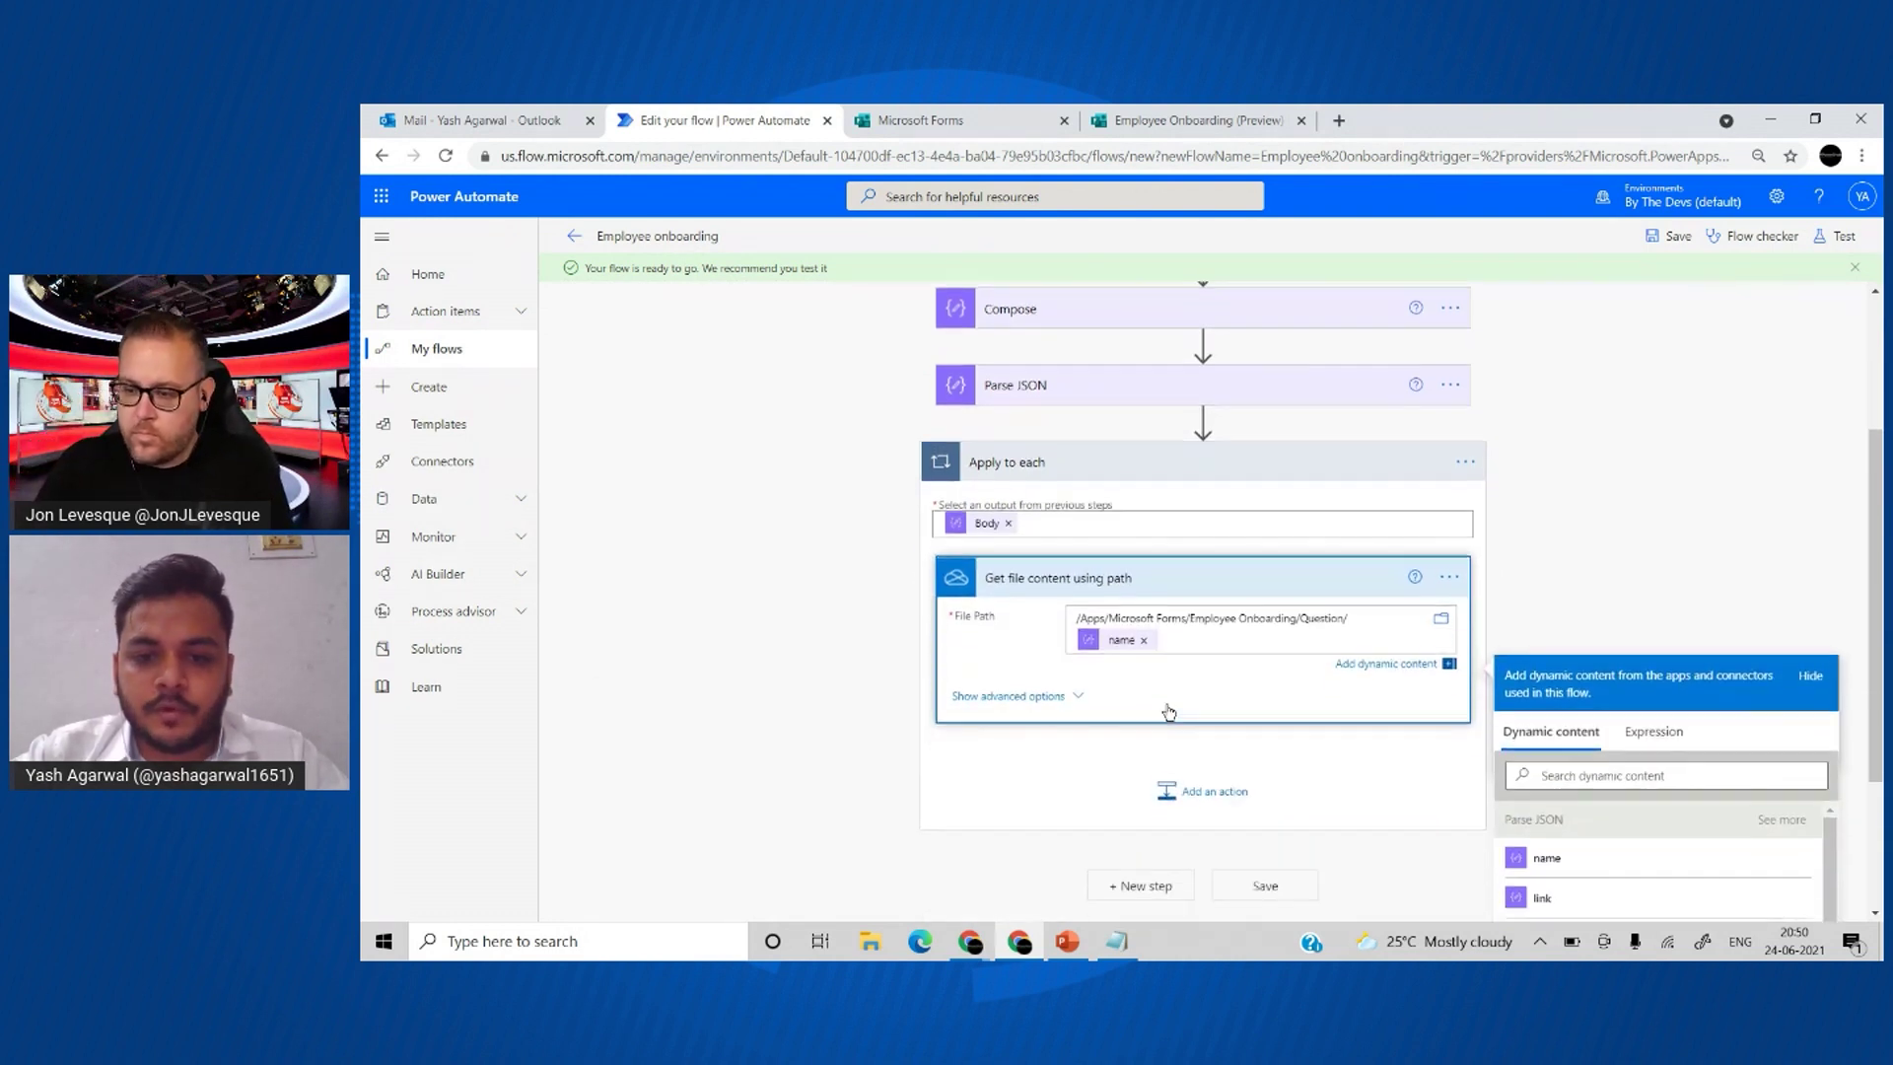
left_click(1189, 572)
Add an Append to array variable action inside the loop targeting the attachments variable.
left_click(1225, 792)
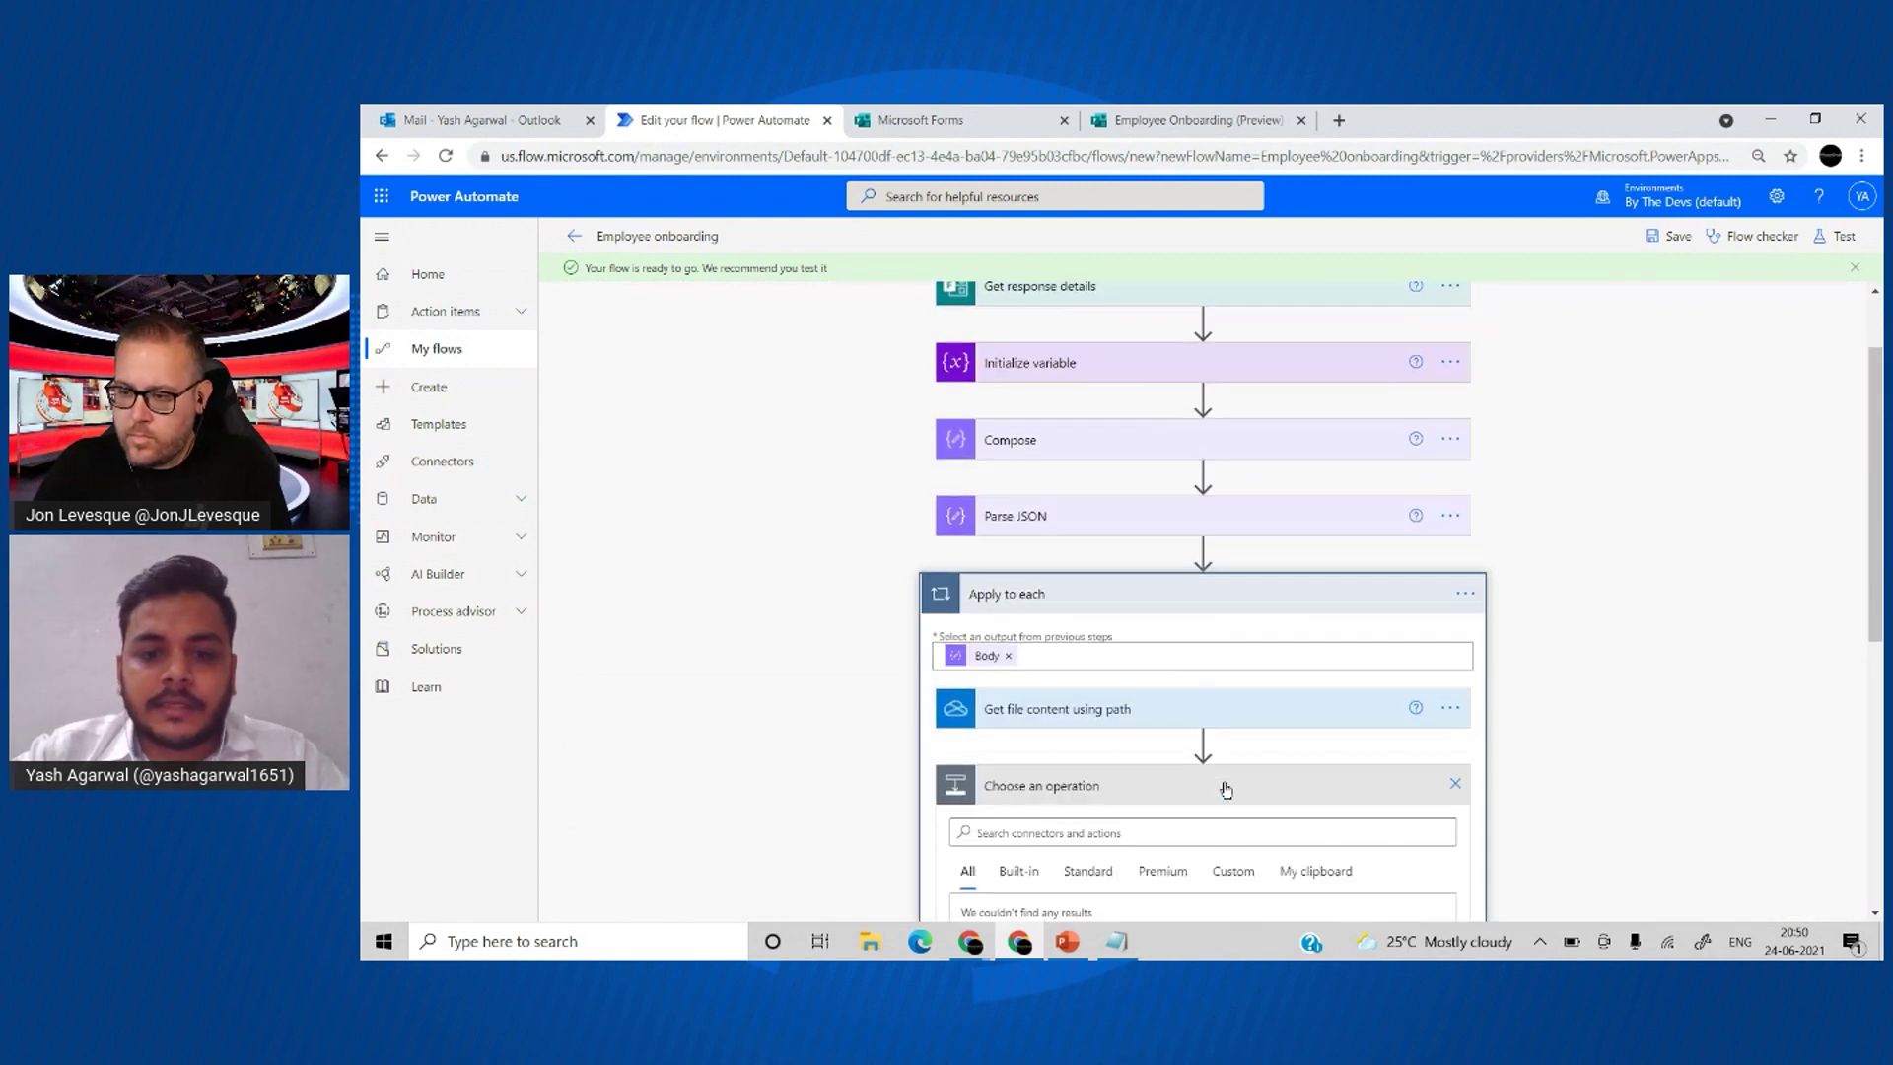
type("append")
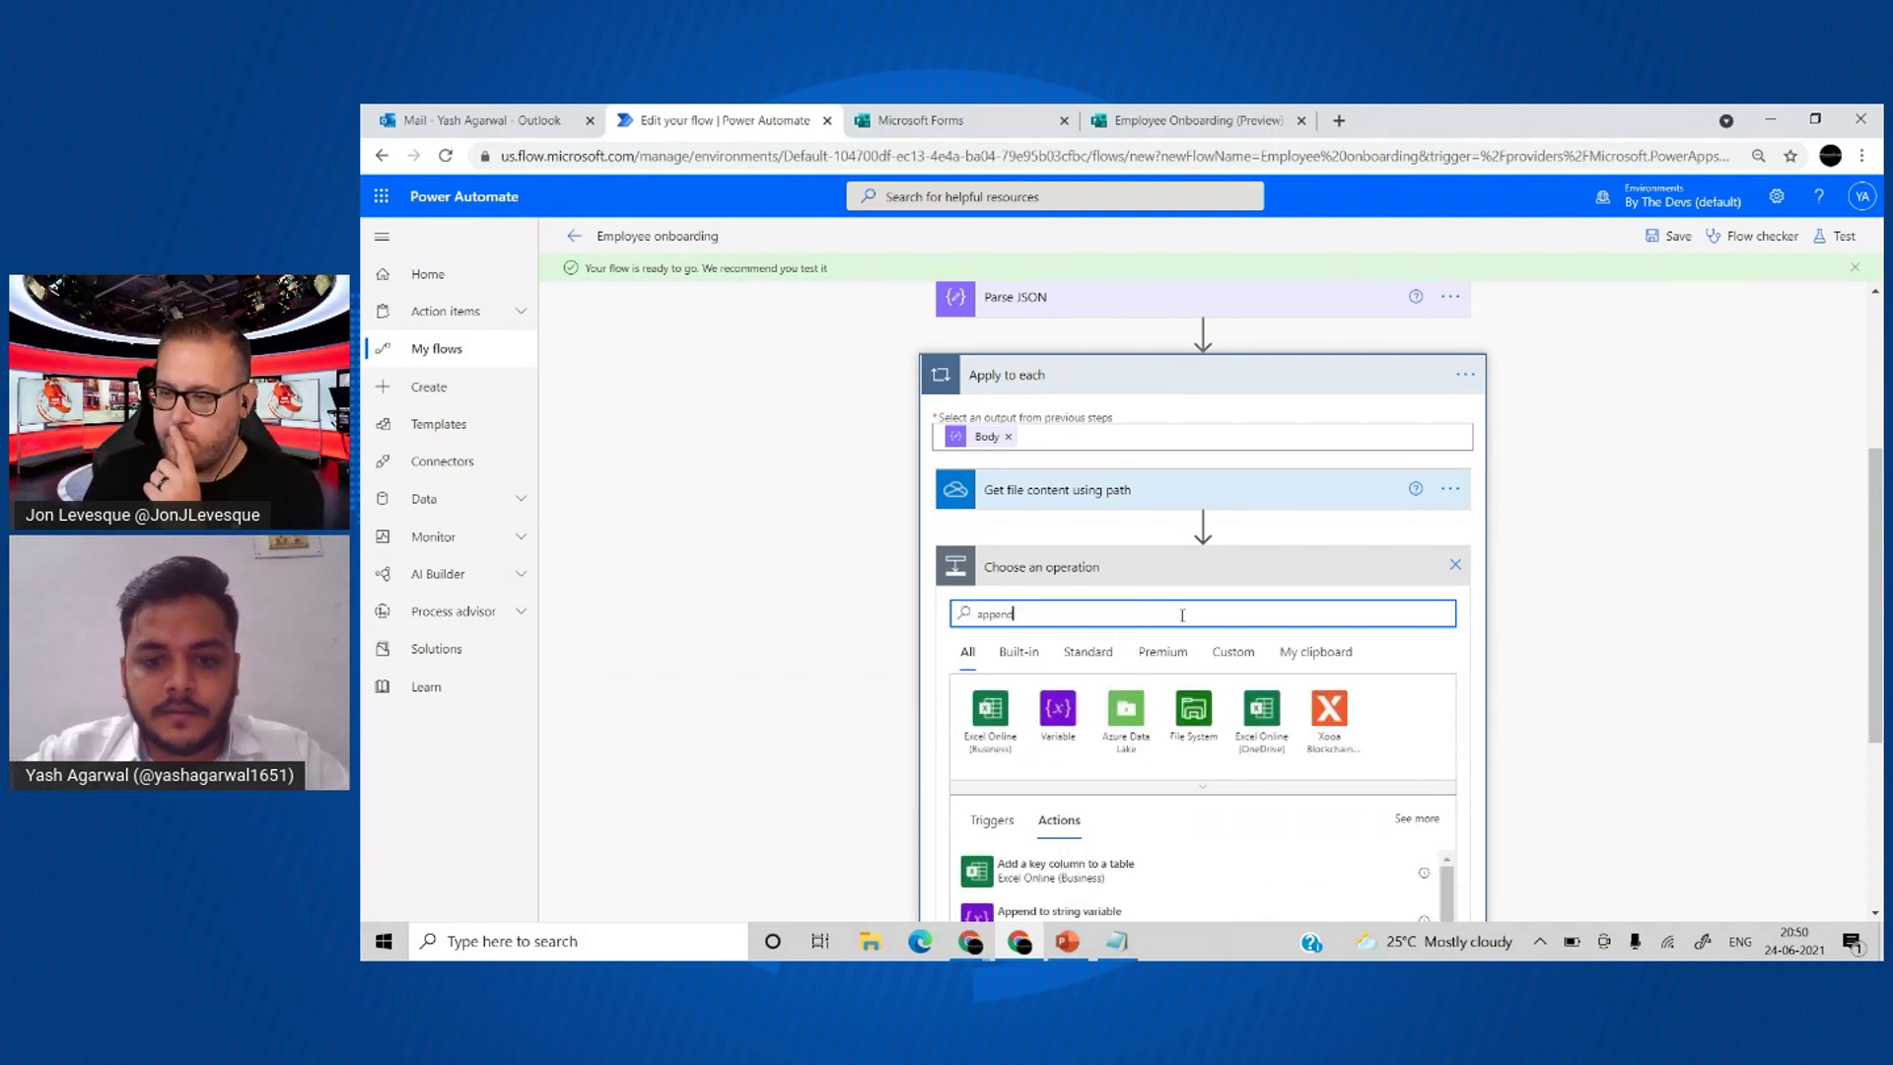
scroll(1182, 614, "down", 2)
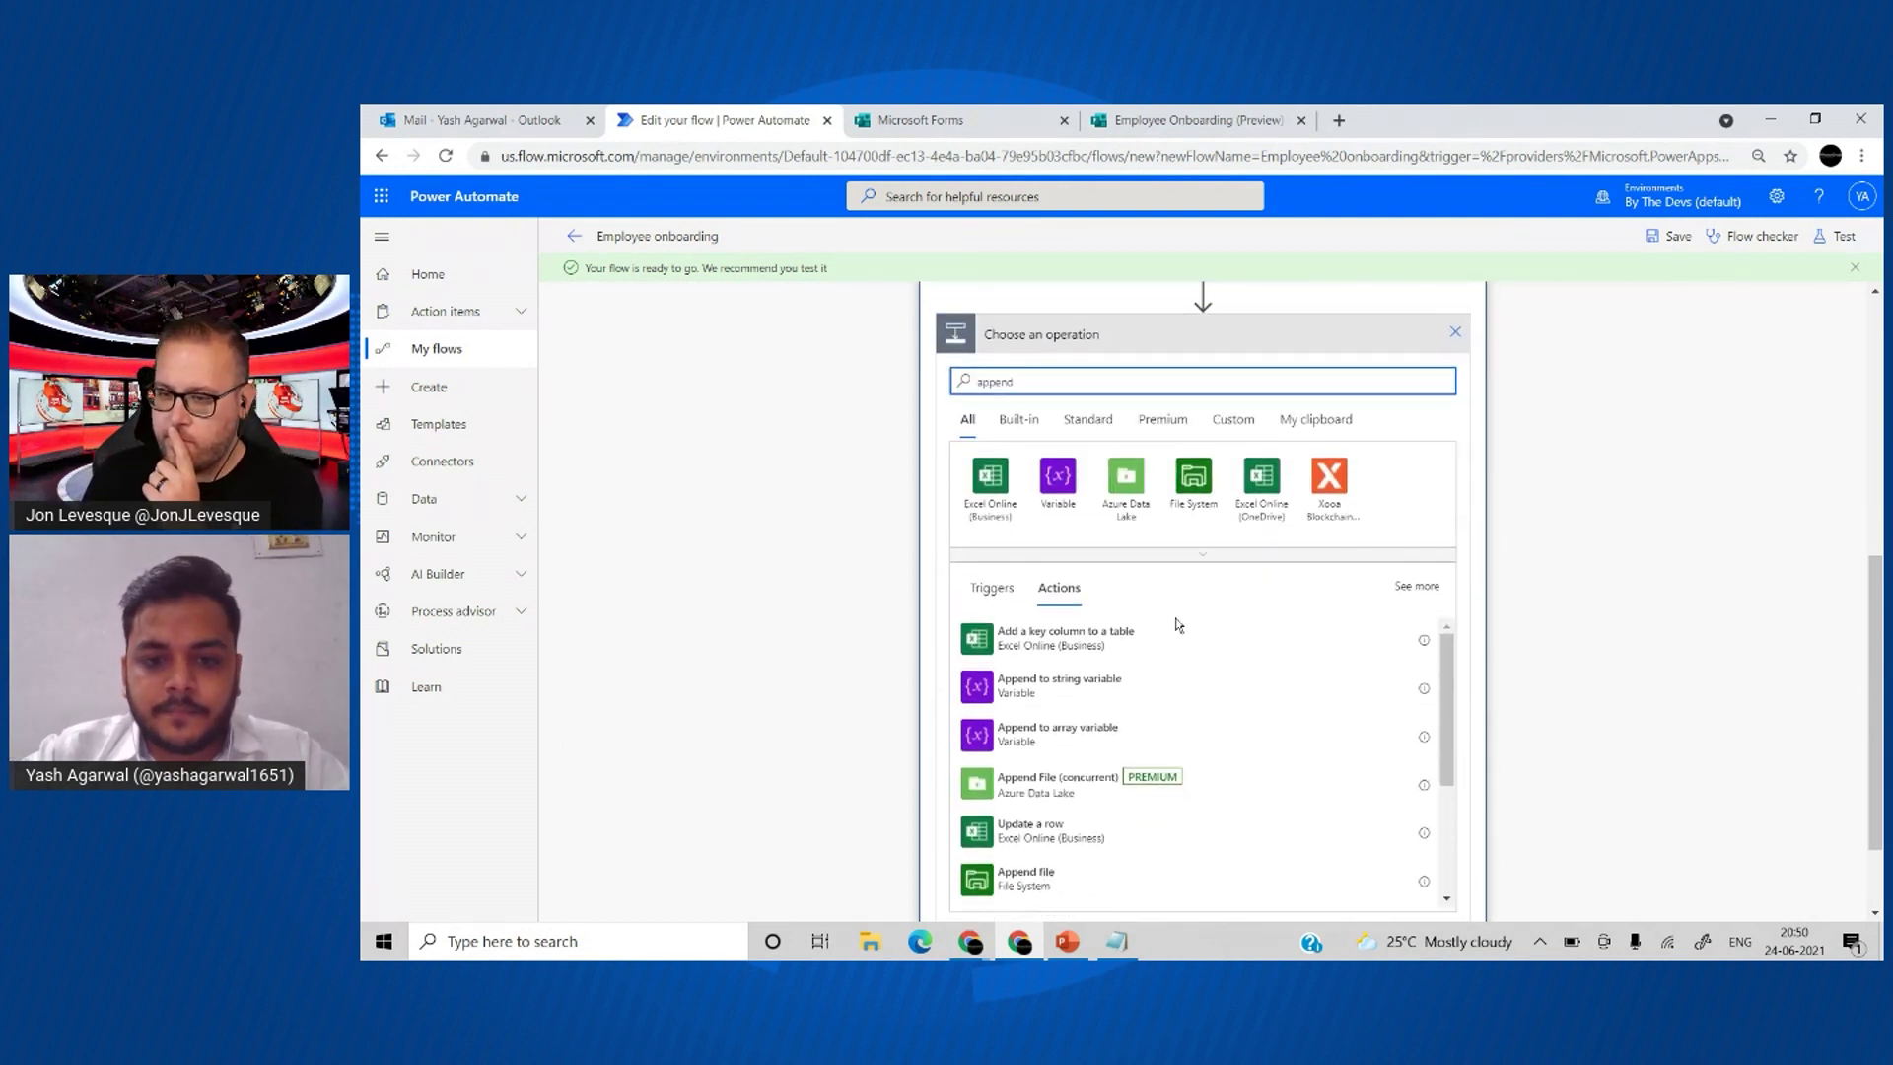
left_click(1113, 732)
left_click(1166, 670)
left_click(1133, 732)
Set the appended value to a JSON object with Name from name and ContentBytes from File content.
left_click(1136, 709)
left_click(1136, 712)
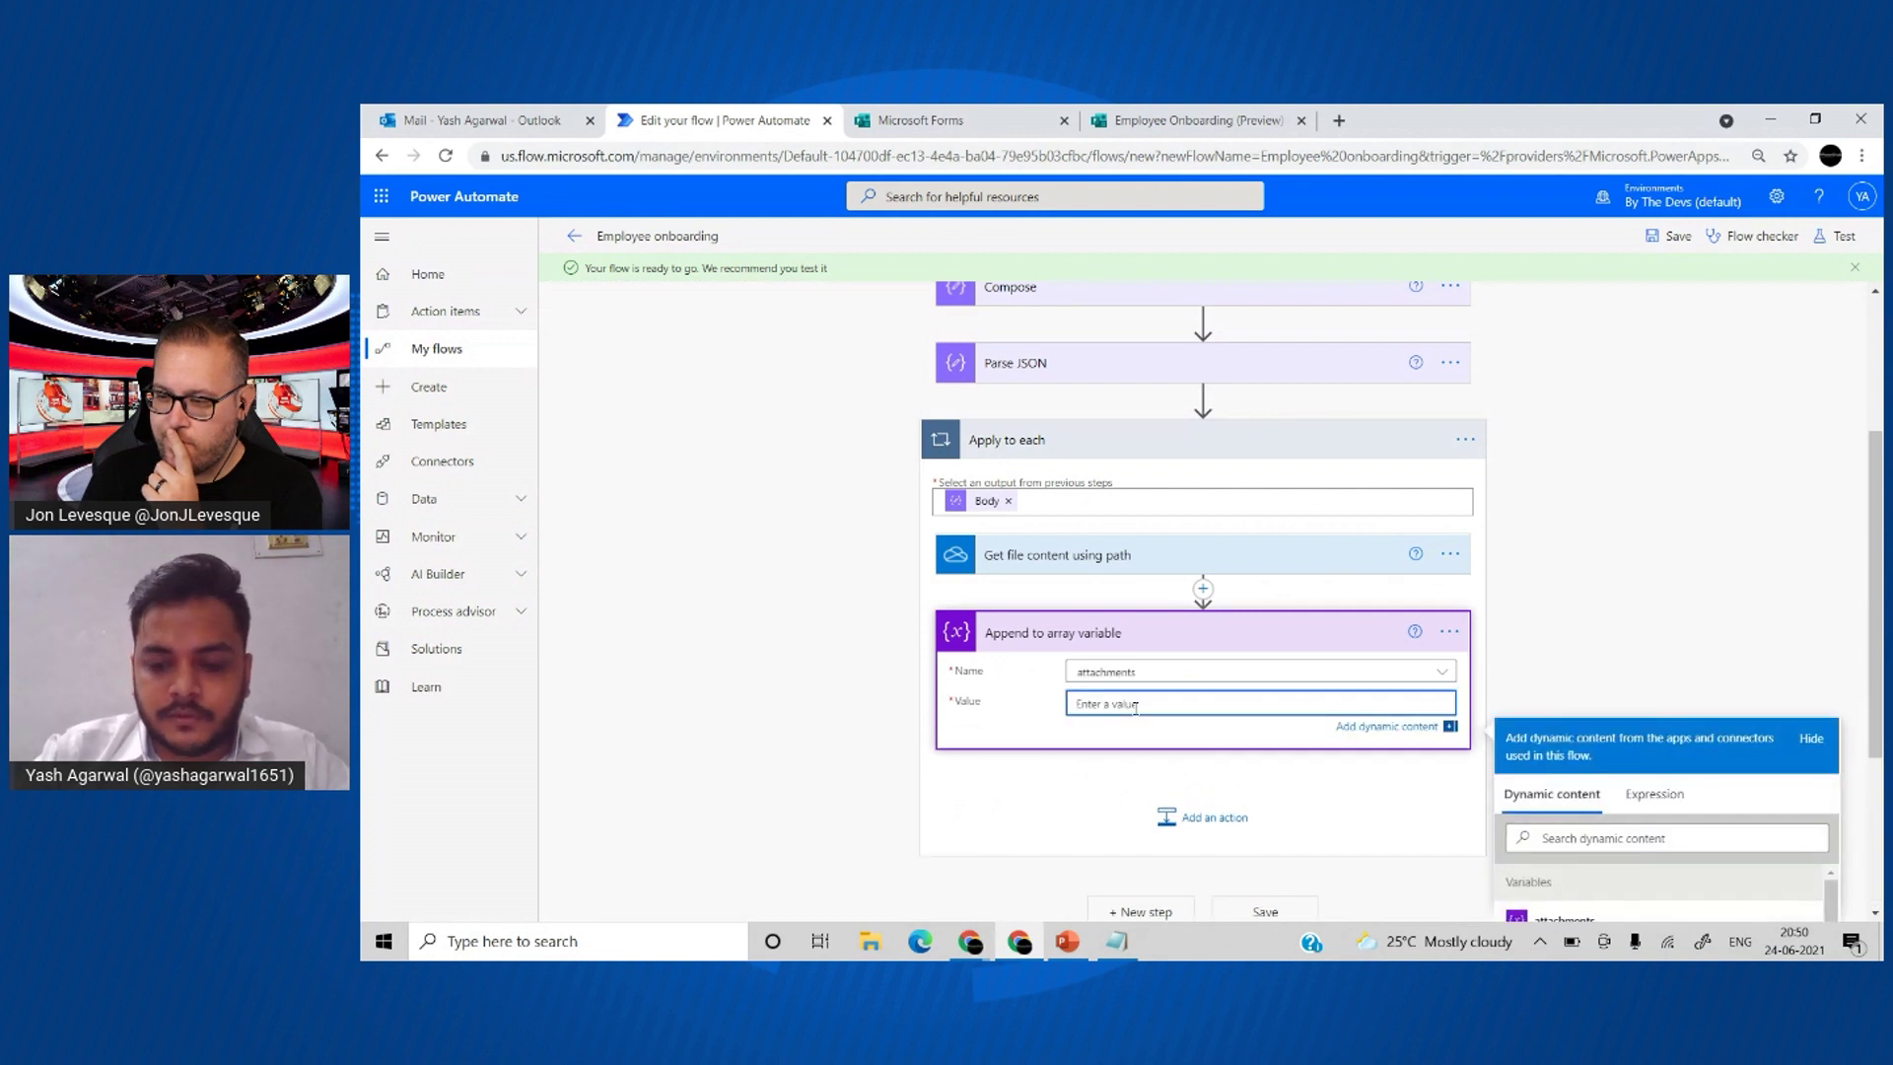
type("{")
key("Return")
key("Return")
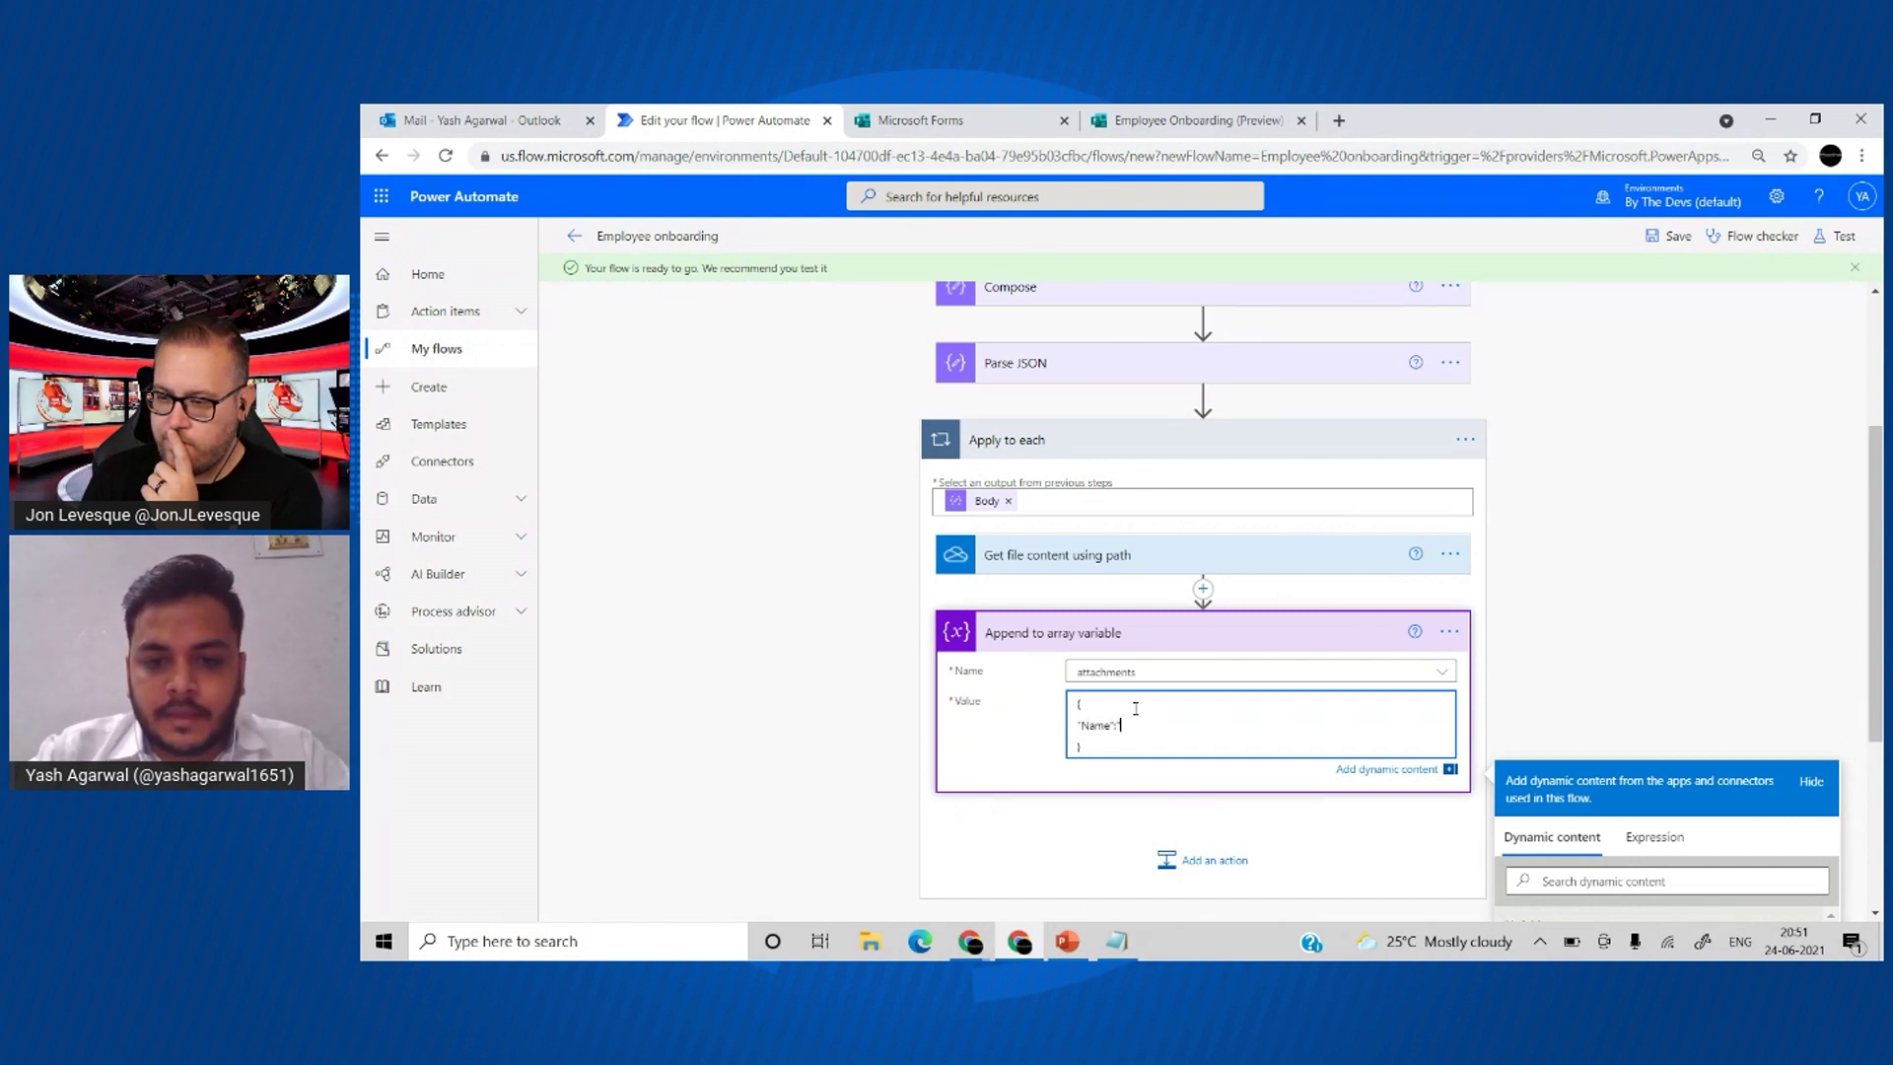
scroll(1136, 708, "down", 2)
scroll(1620, 828, "down", 3)
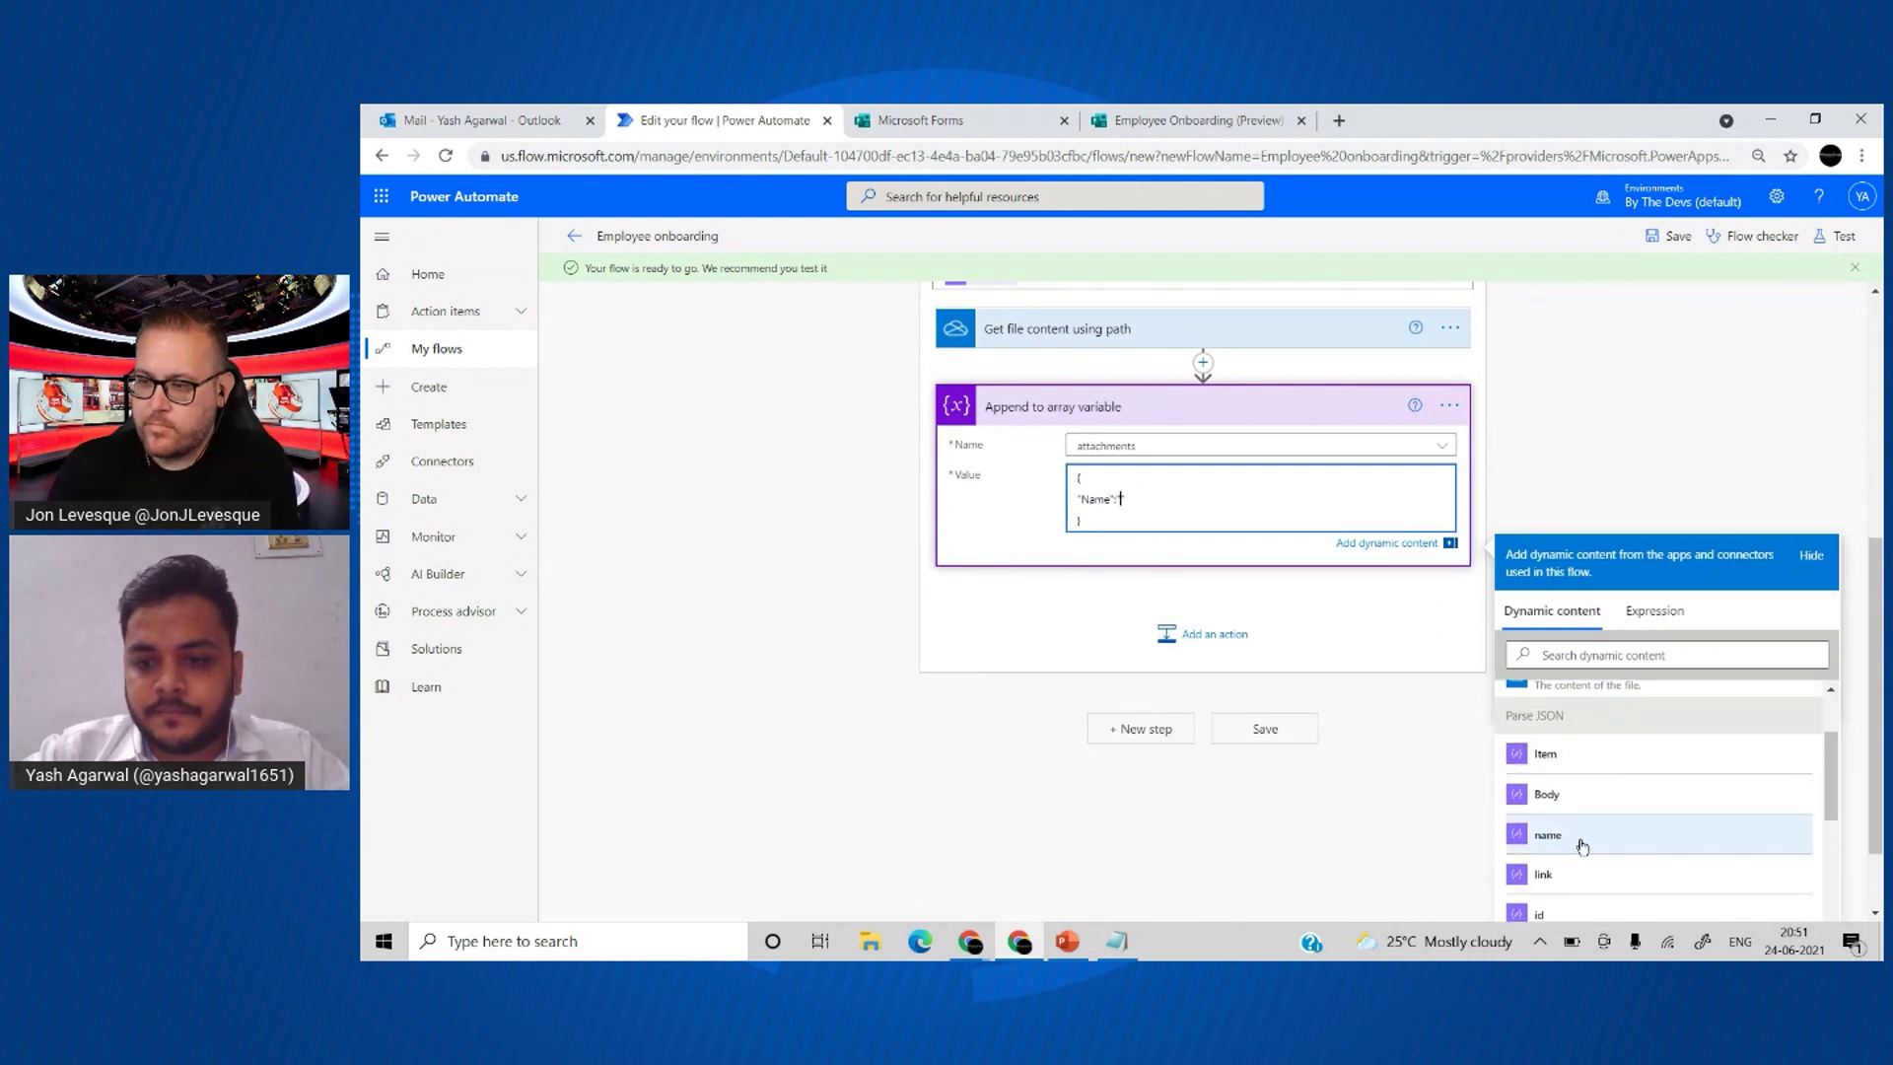
left_click(1620, 854)
type("\"")
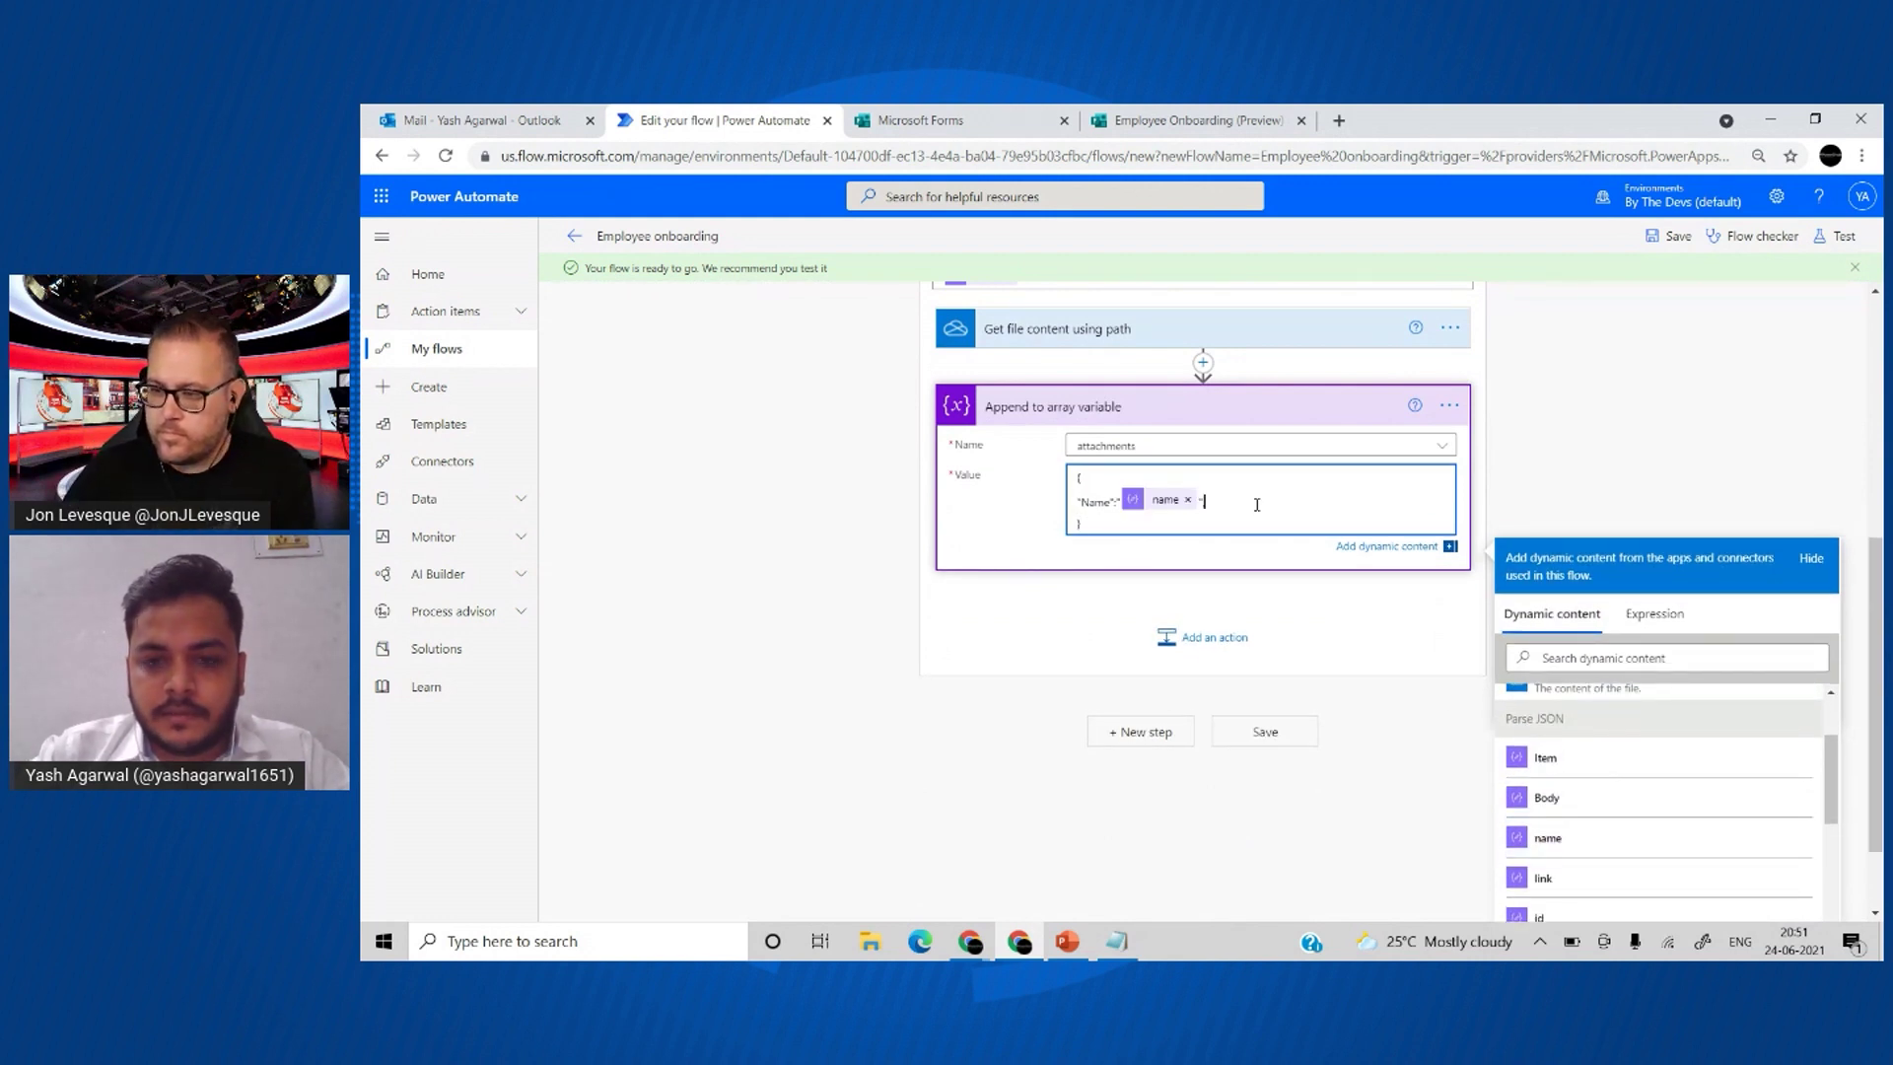
type(",")
key("Return")
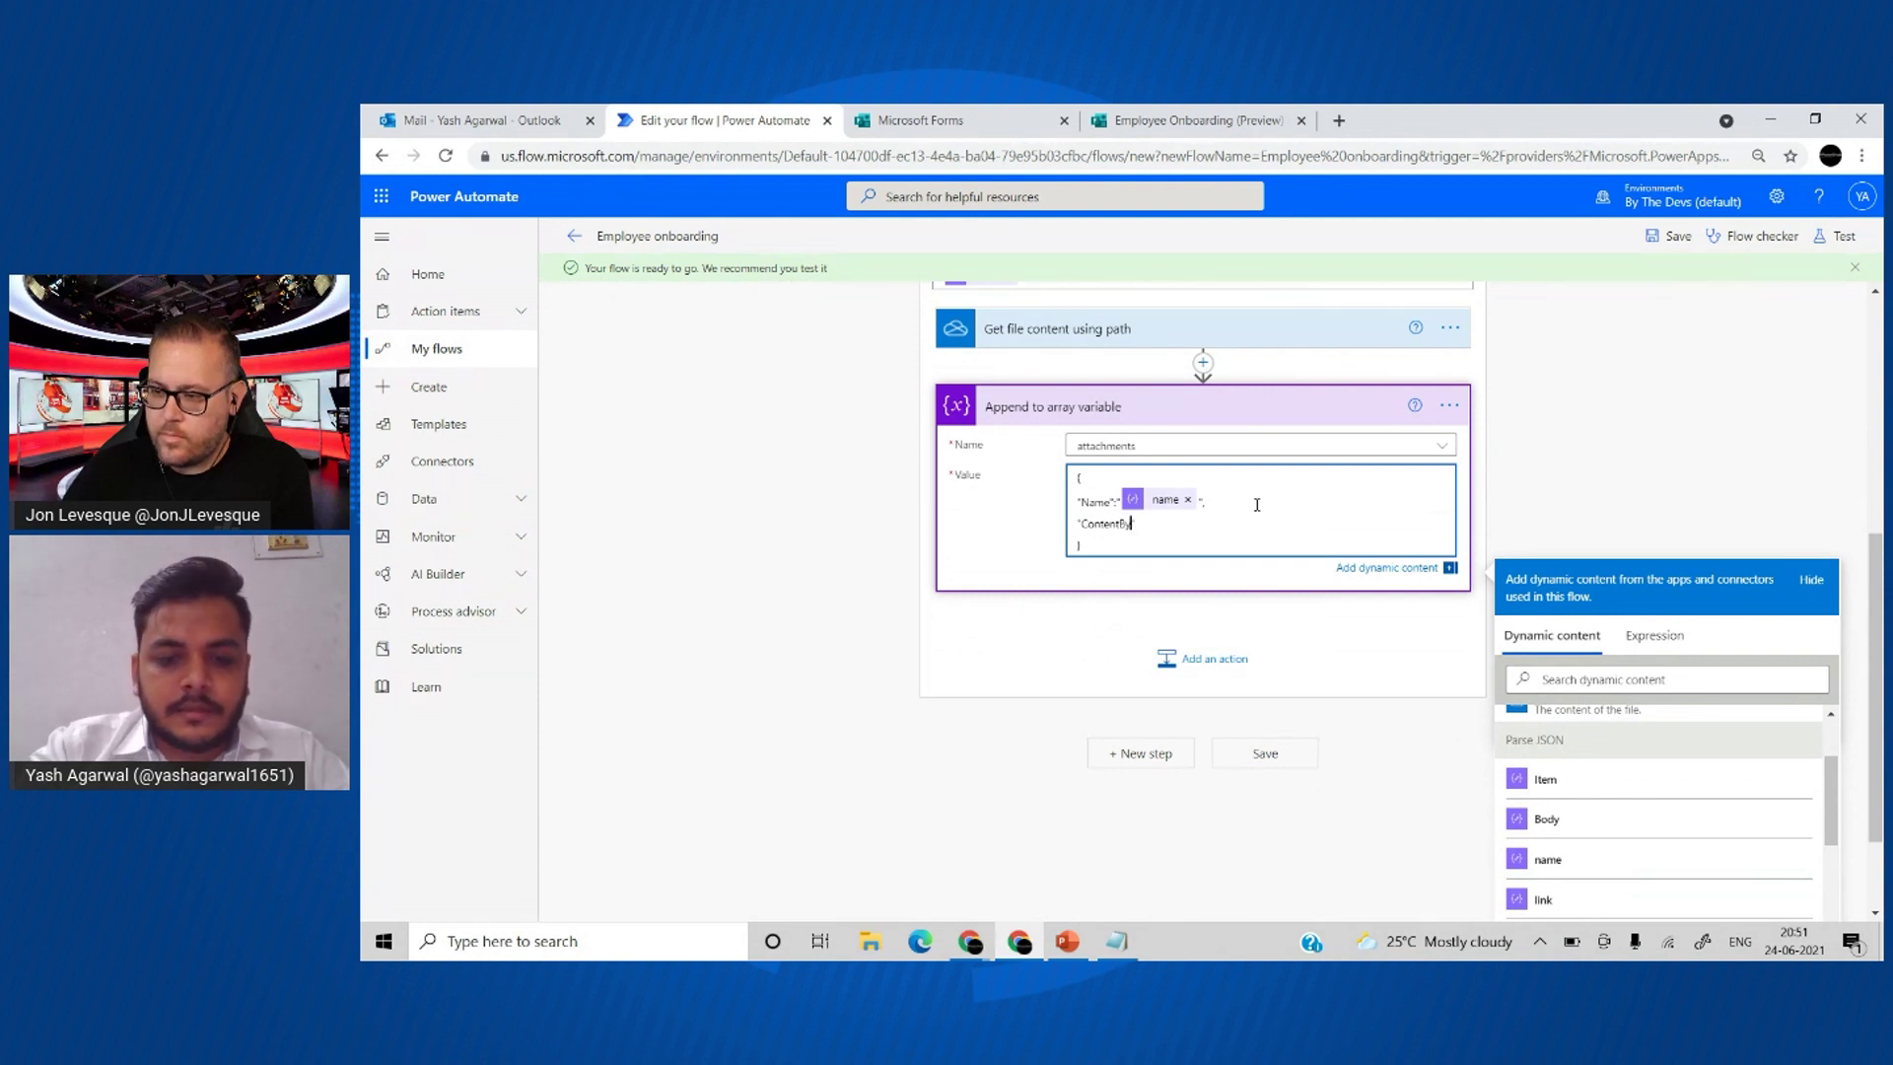
type("\"ContentBytes\":")
scroll(1257, 505, "down", 1)
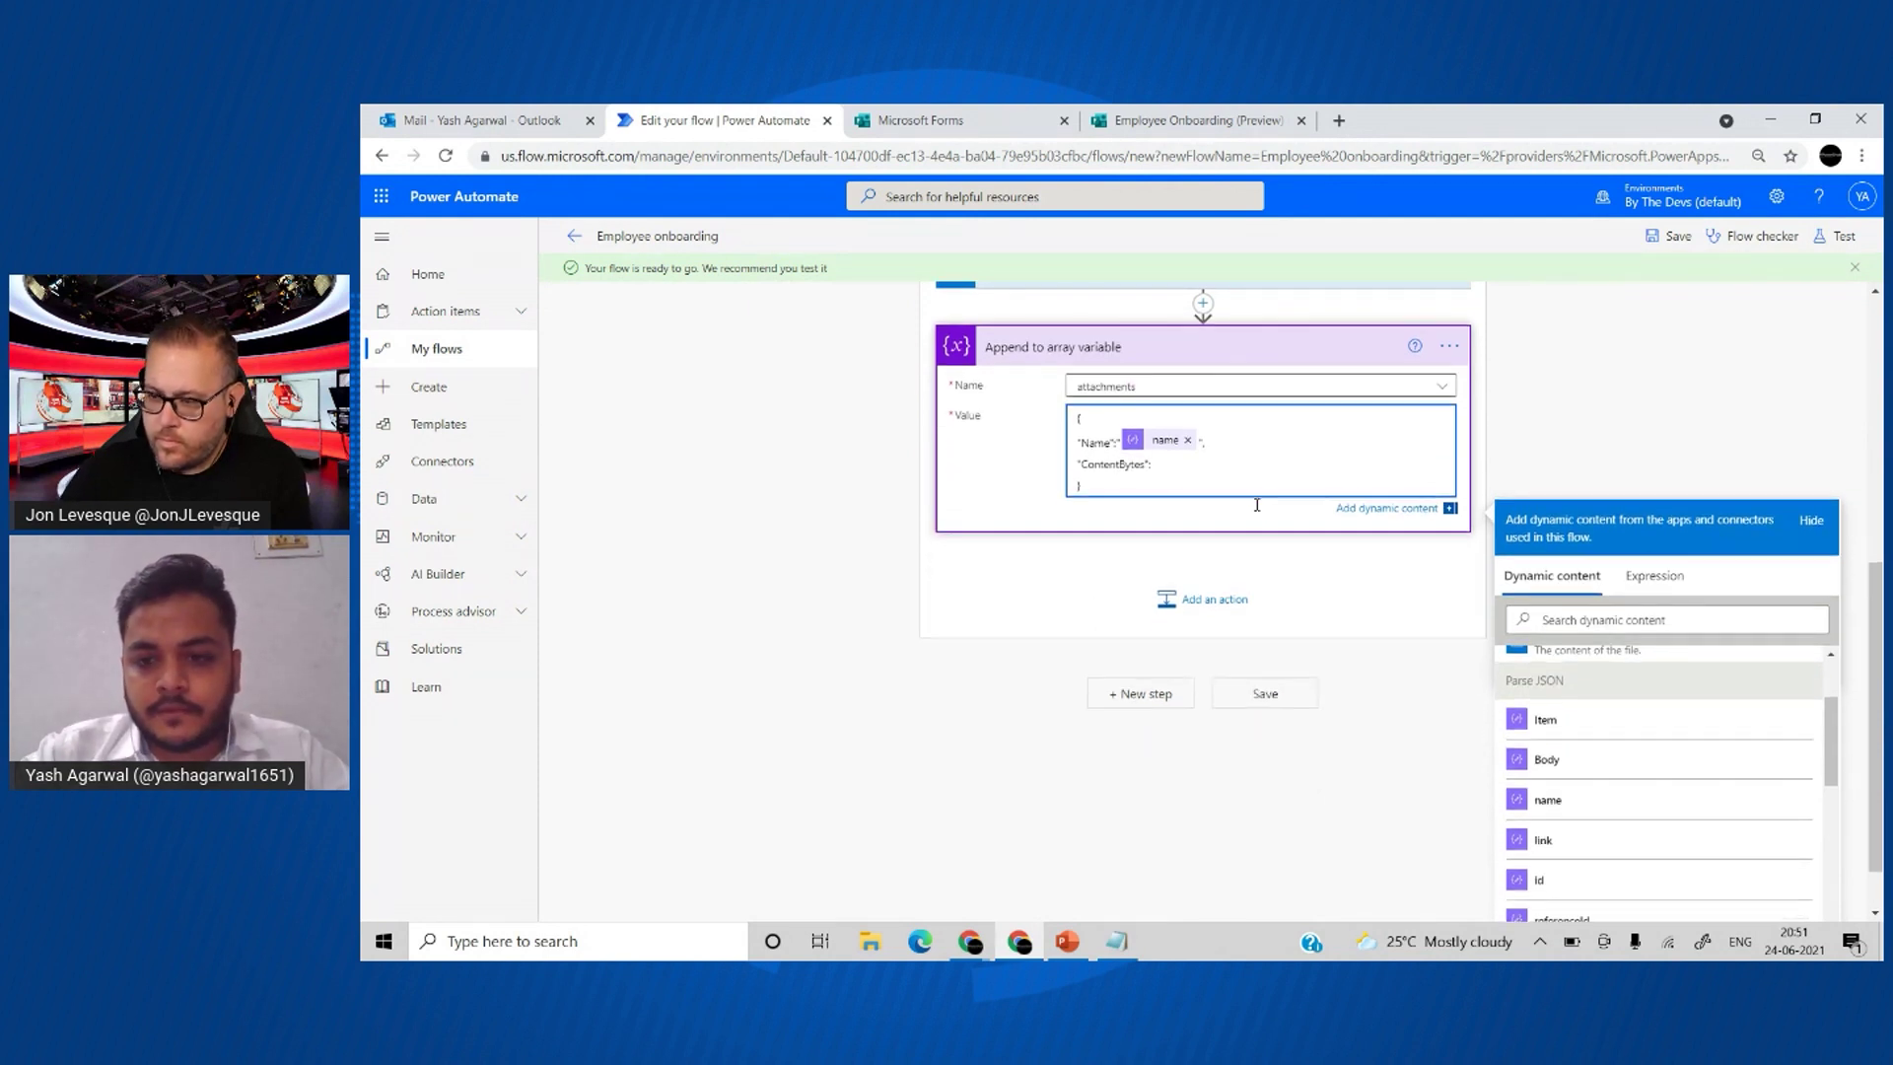
scroll(1623, 746, "up", 2)
left_click(1624, 746)
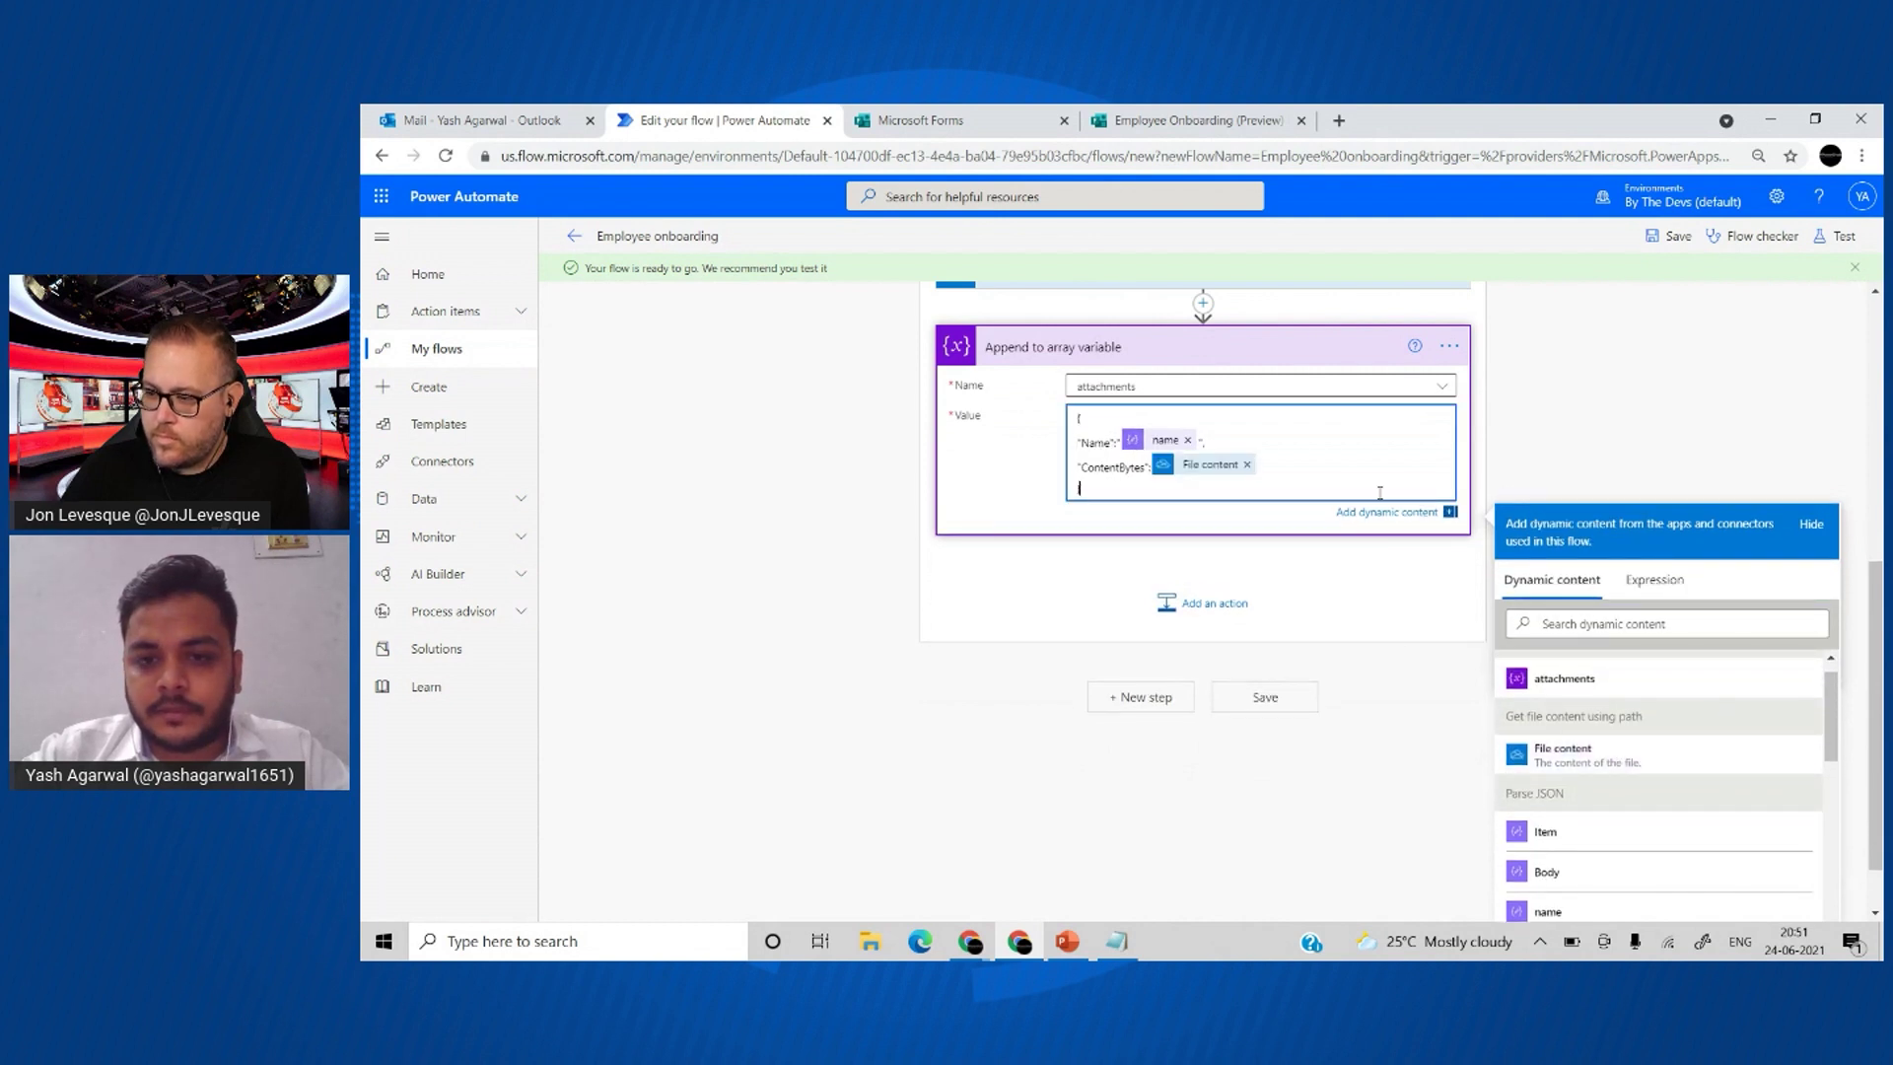
Collapse the append step and the Apply to each loop, and save the flow.
left_click(1603, 457)
scroll(1603, 457, "up", 2)
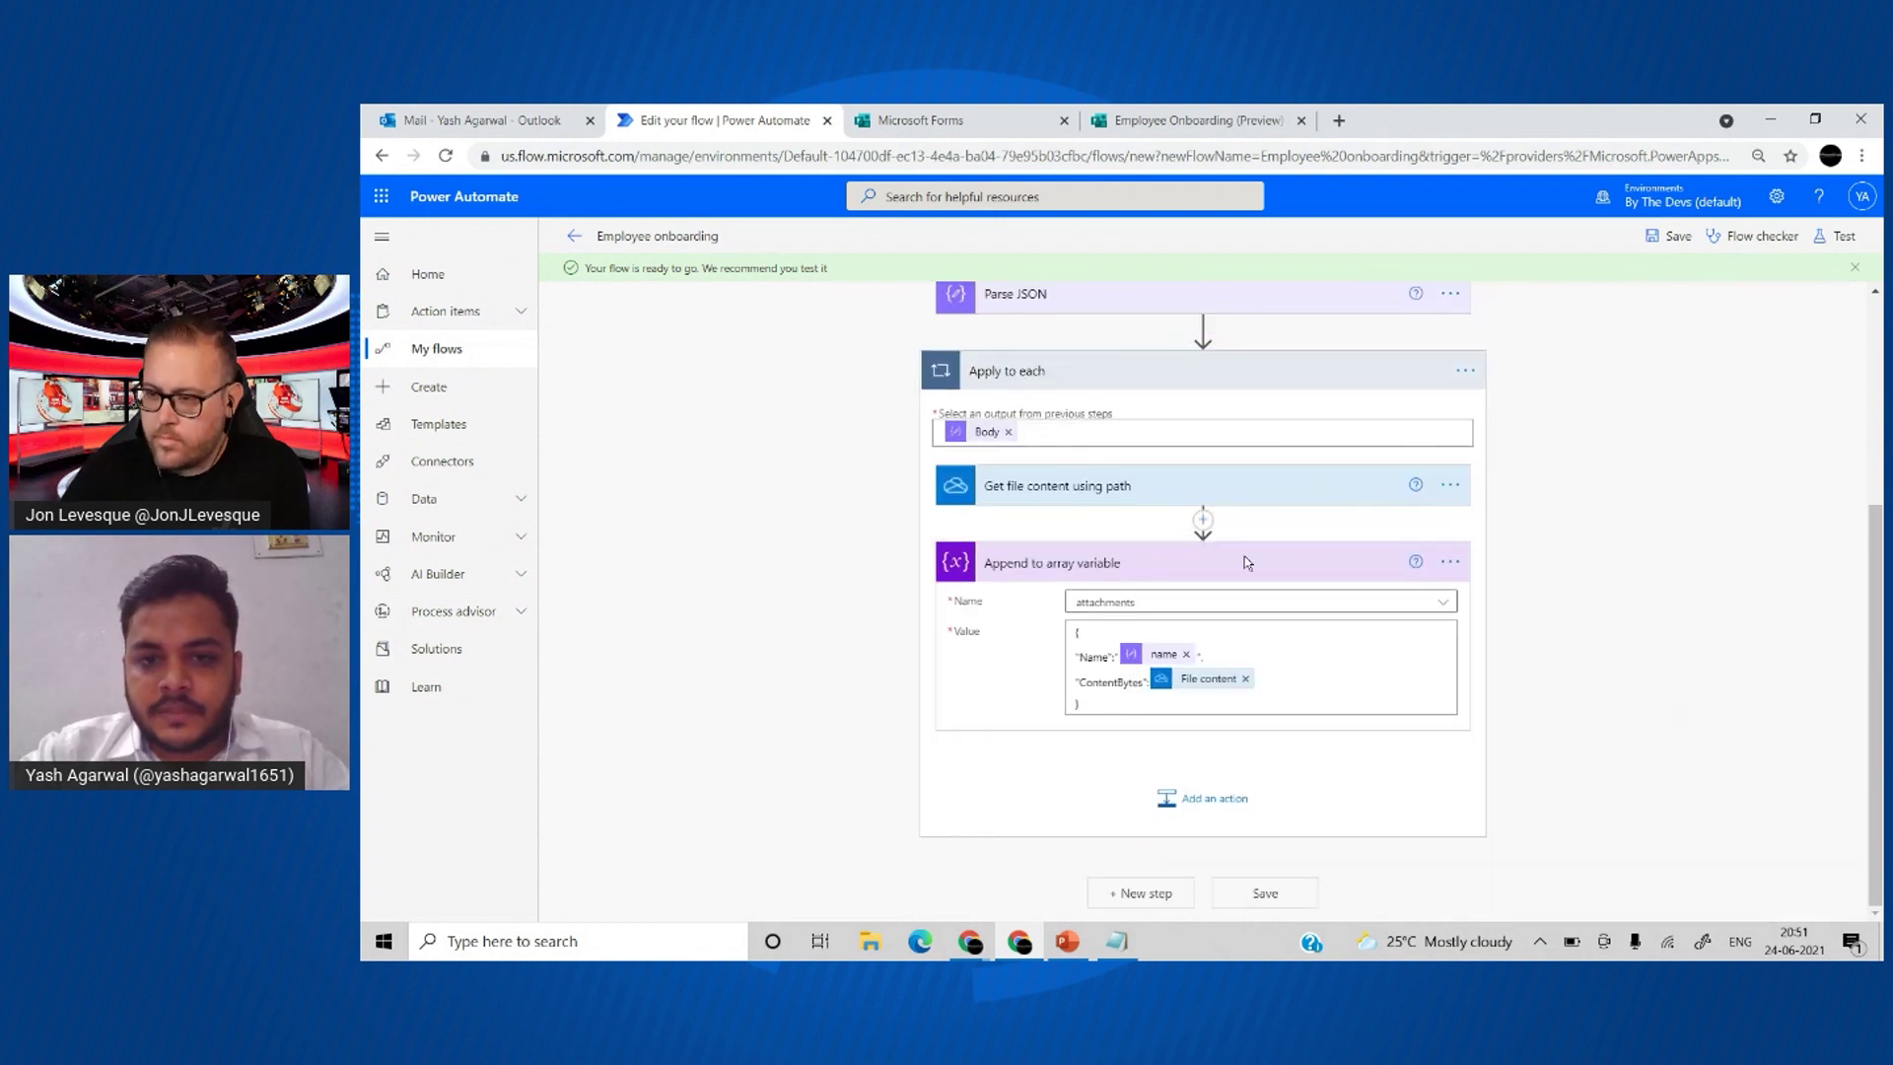
left_click(1312, 566)
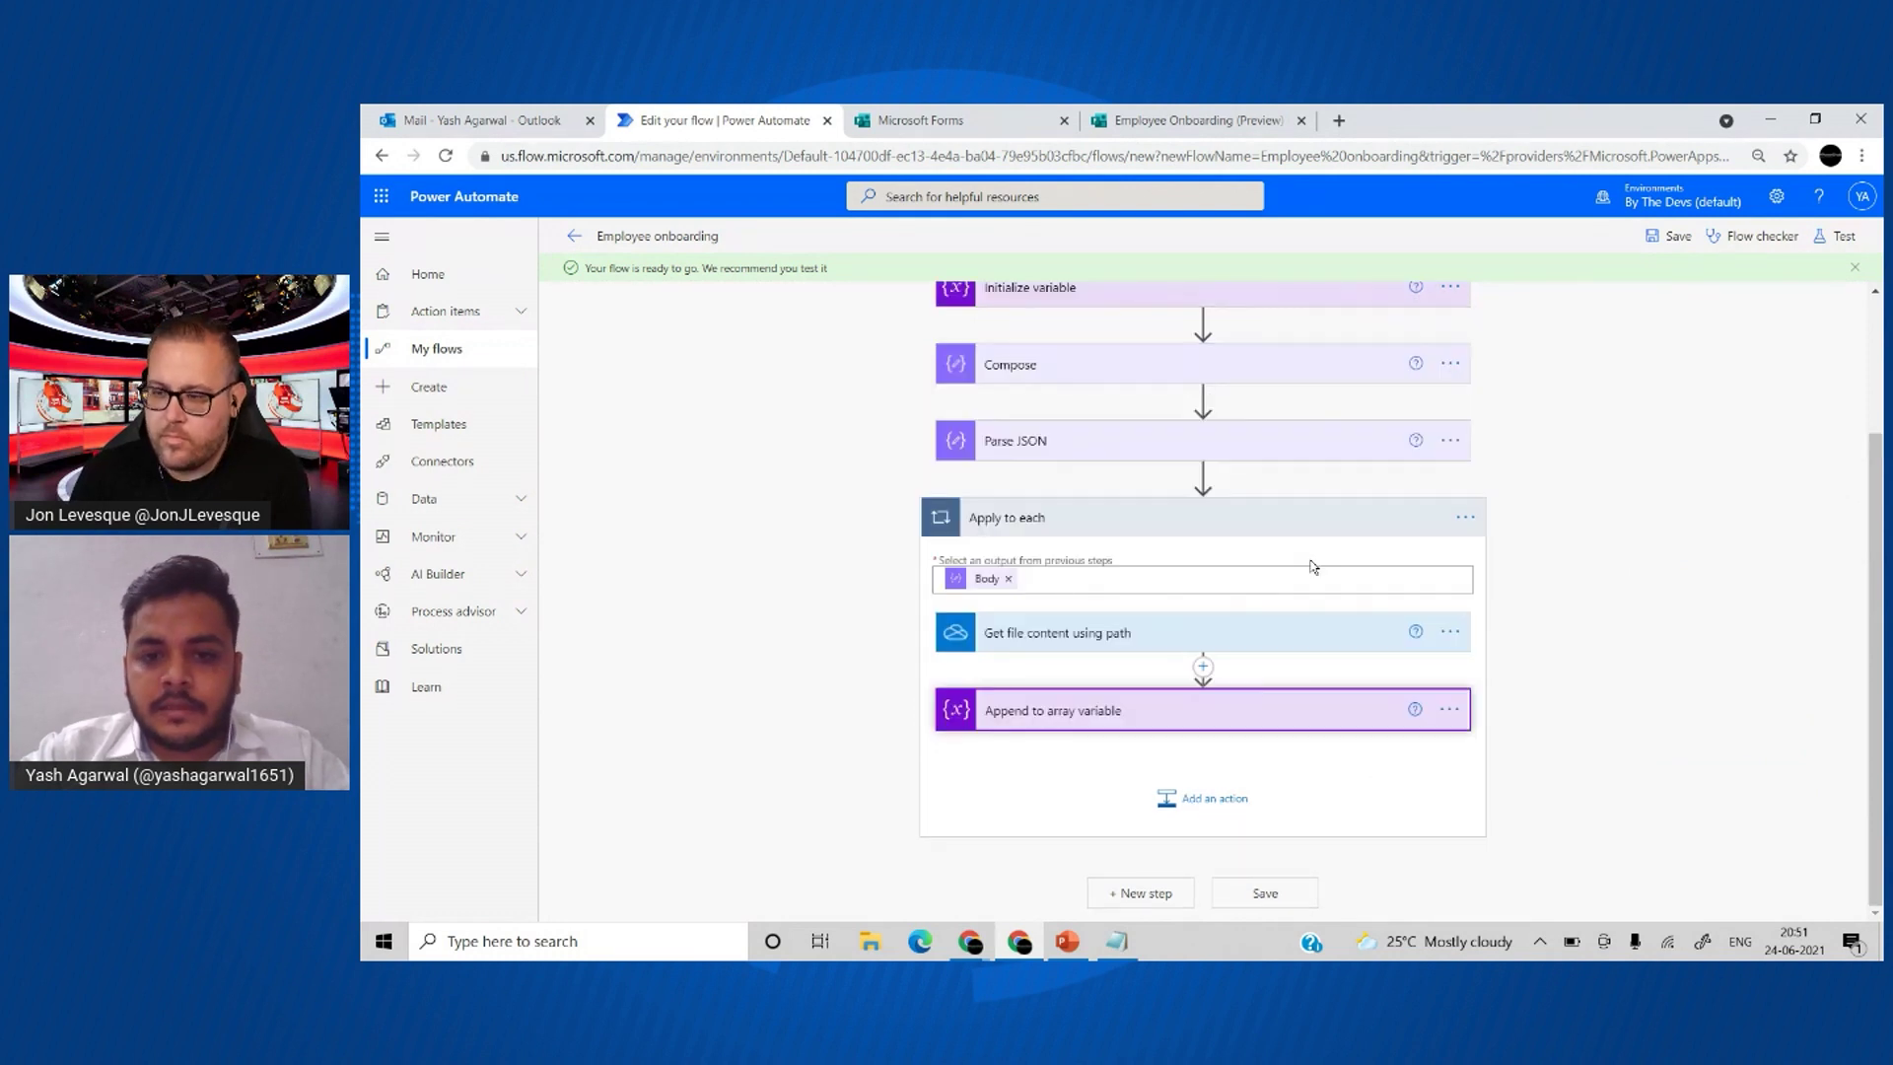
left_click(1269, 892)
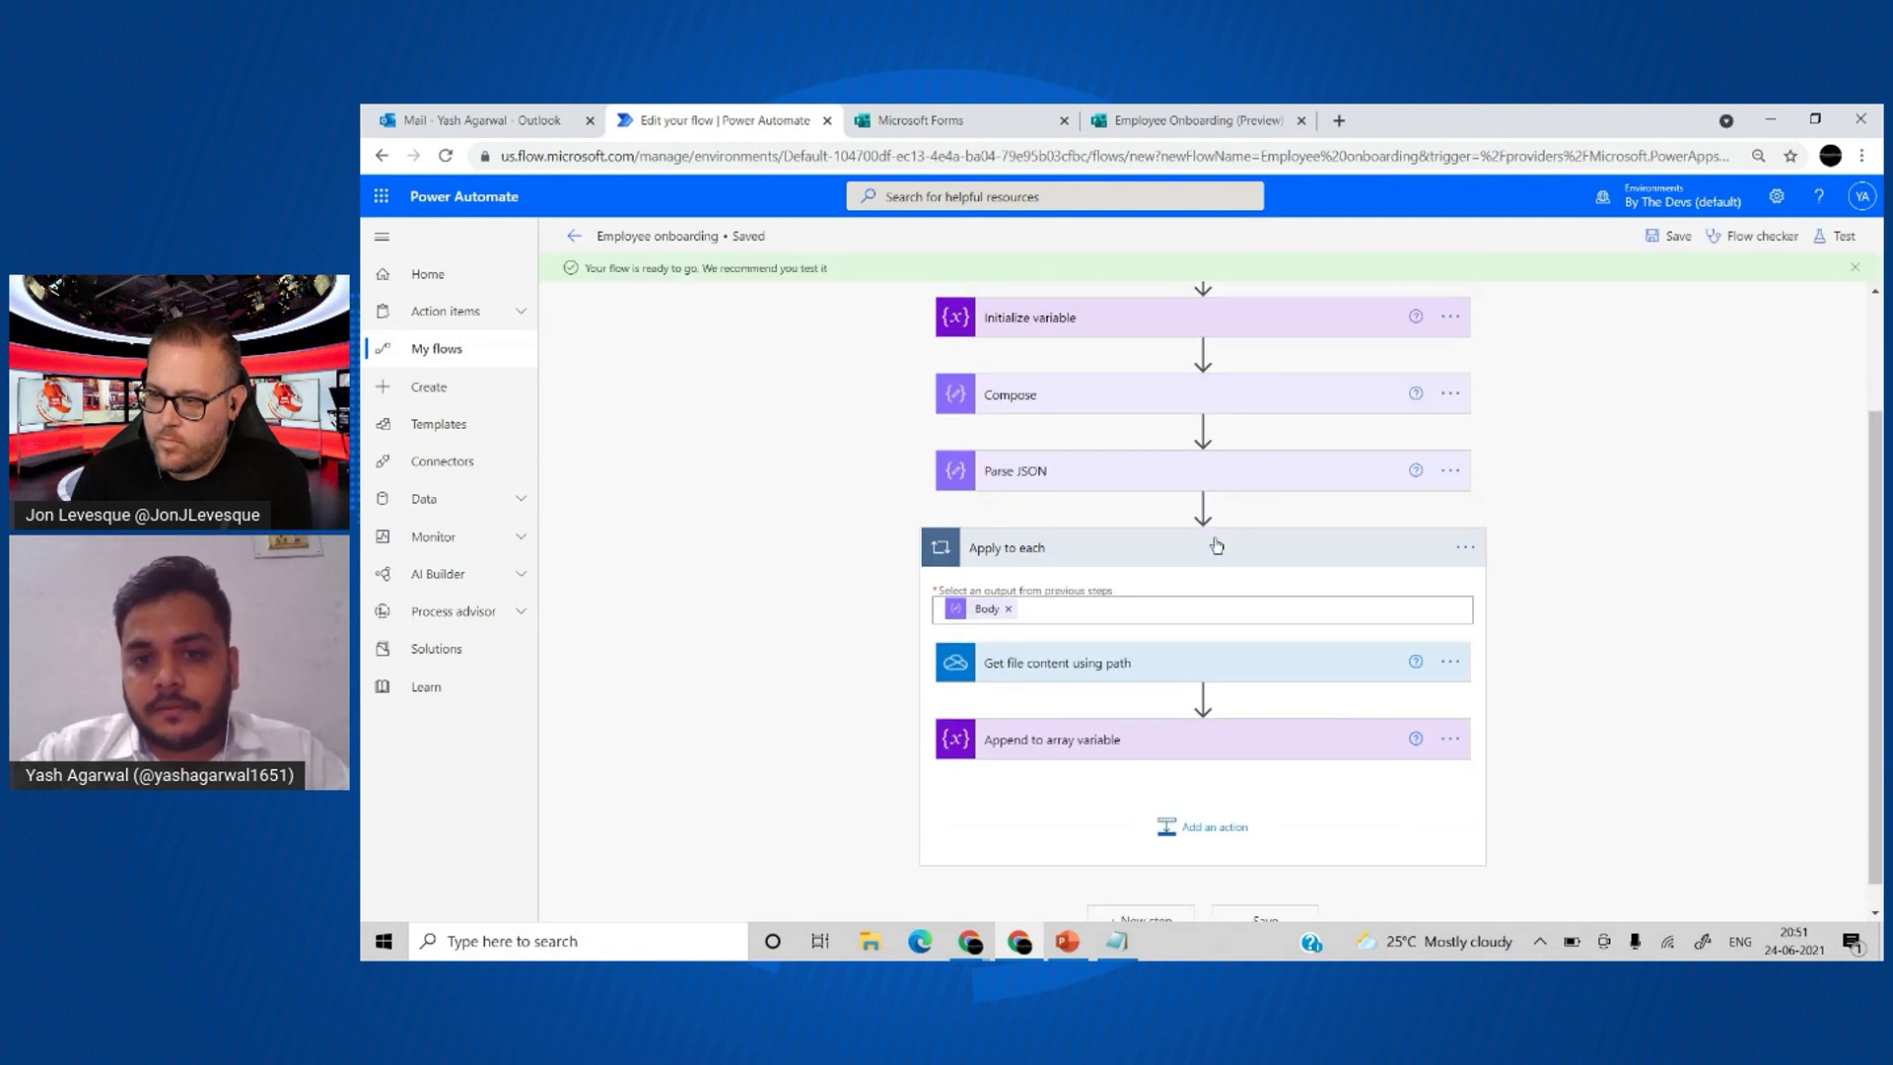
left_click(1216, 546)
Insert a Condition step between Compose and Parse JSON.
left_click(1213, 584)
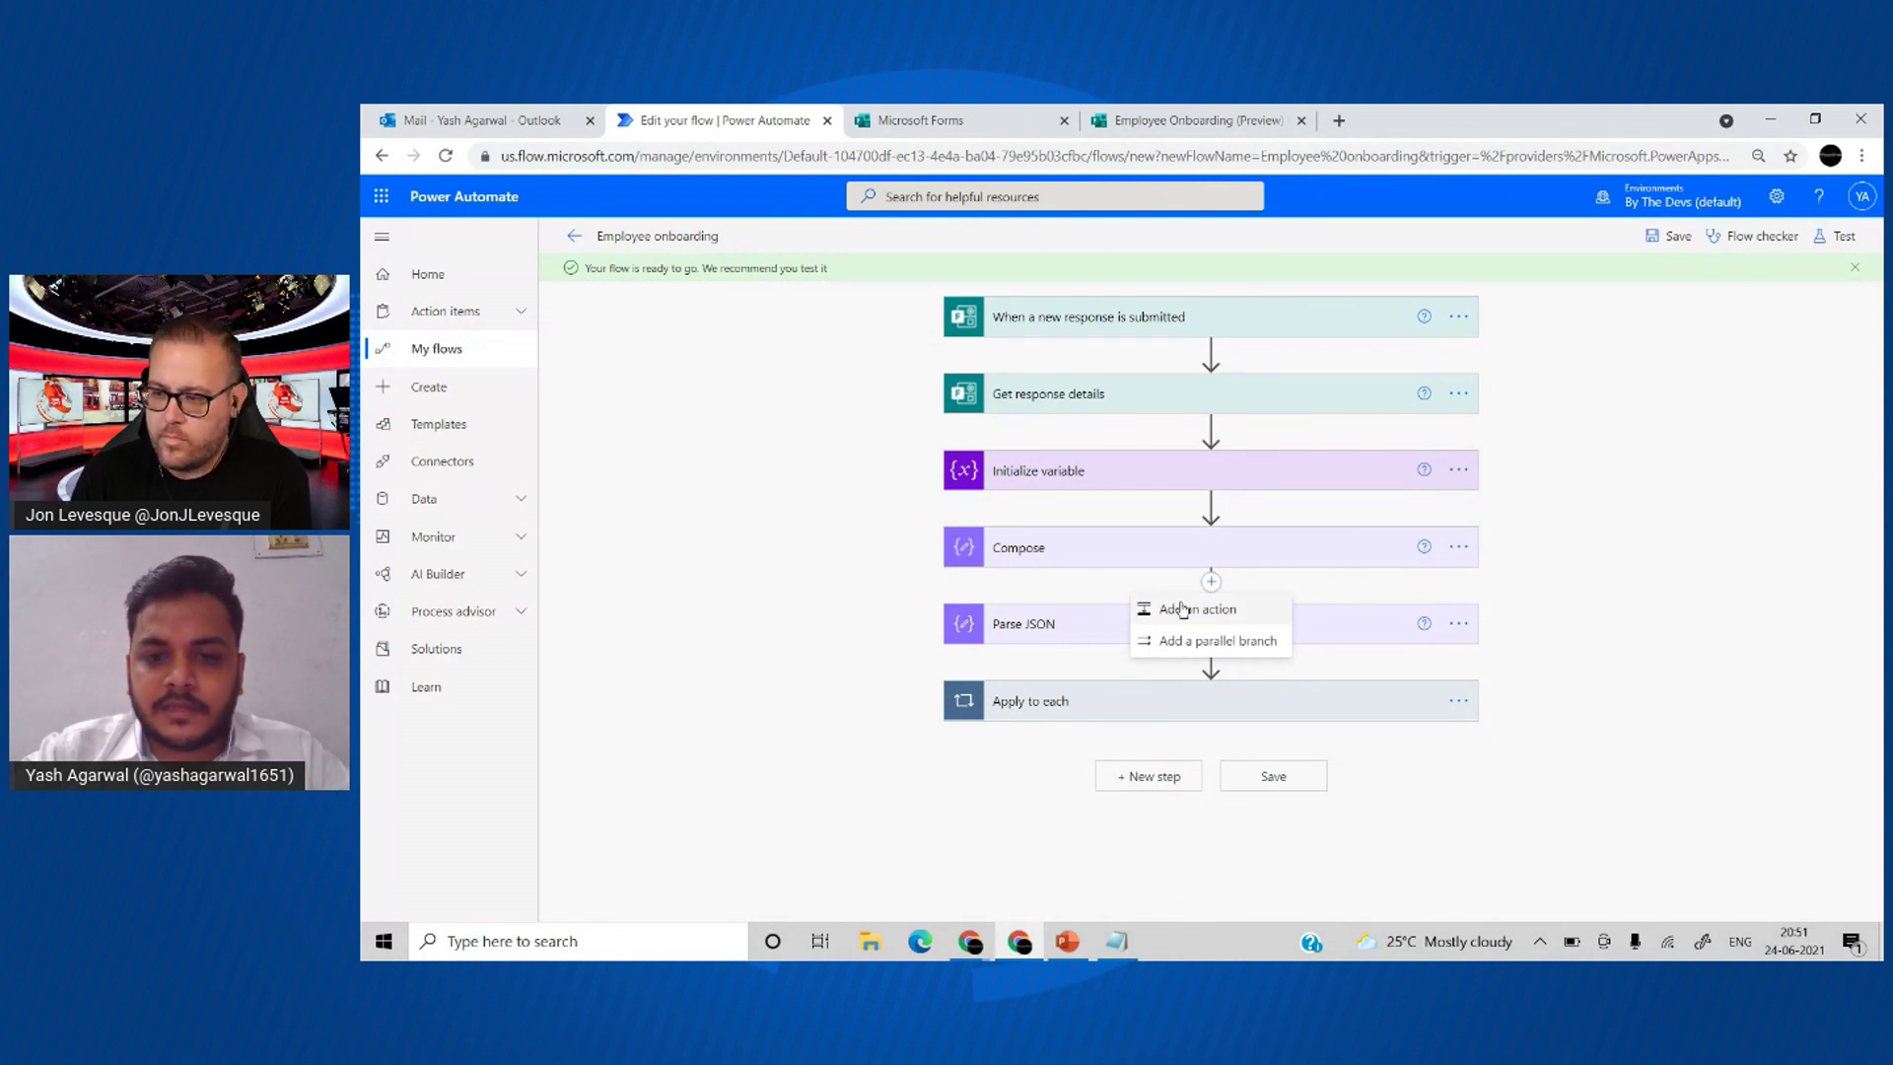
left_click(1182, 608)
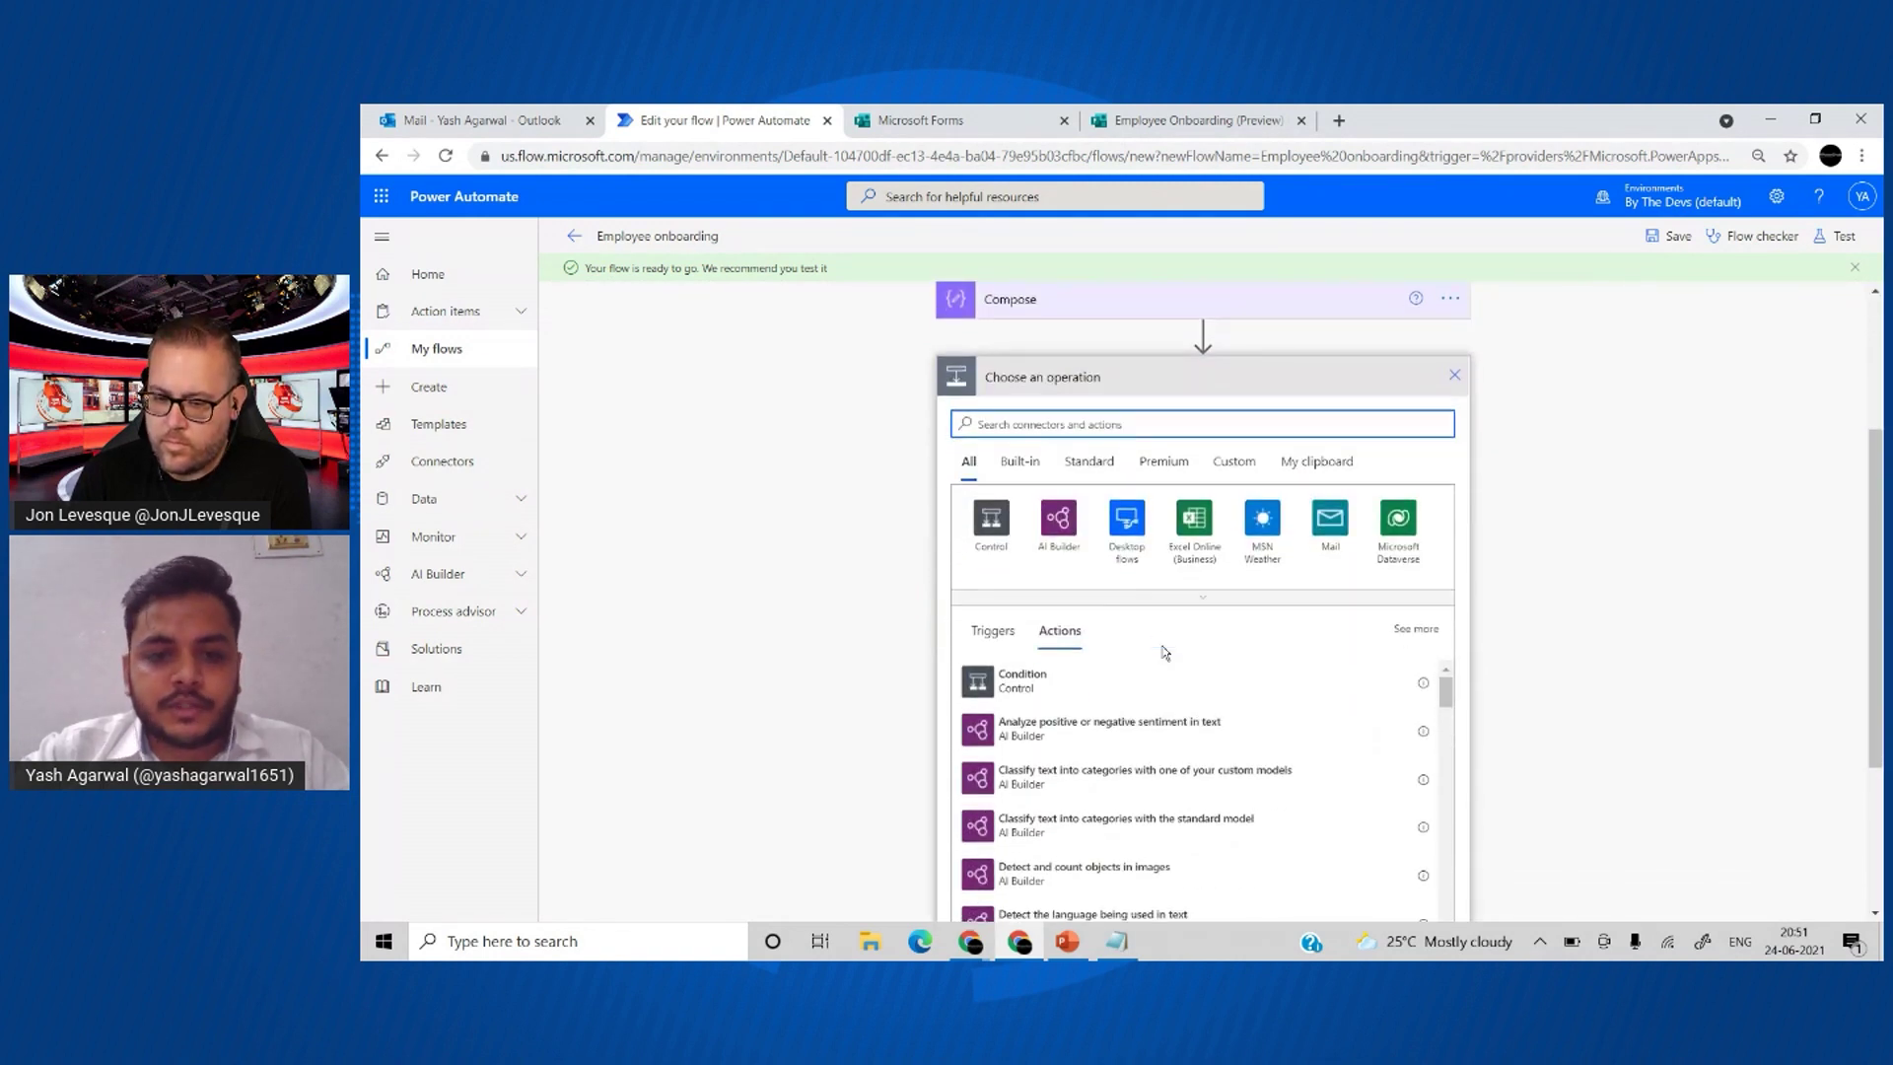
left_click(1030, 688)
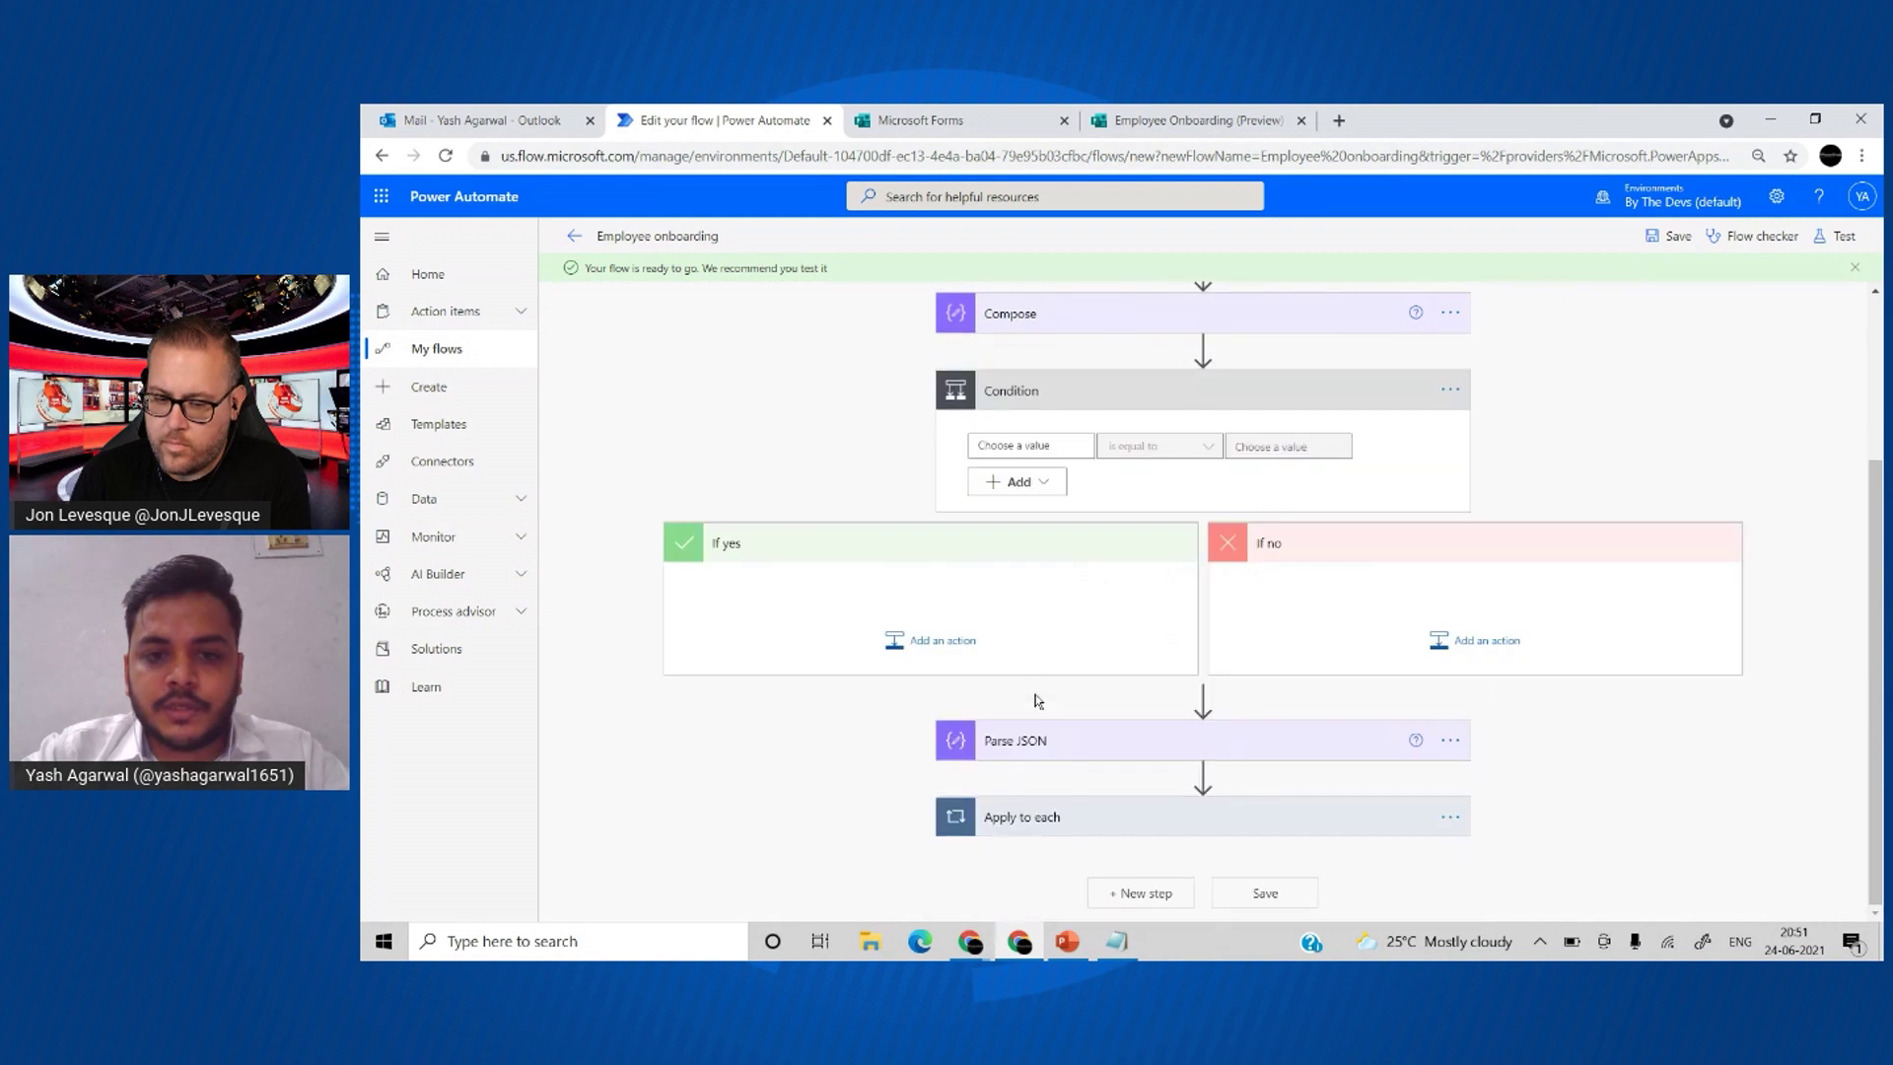
Set the Condition's left value to an empty() expression on the form's Attachments answer.
left_click(1051, 449)
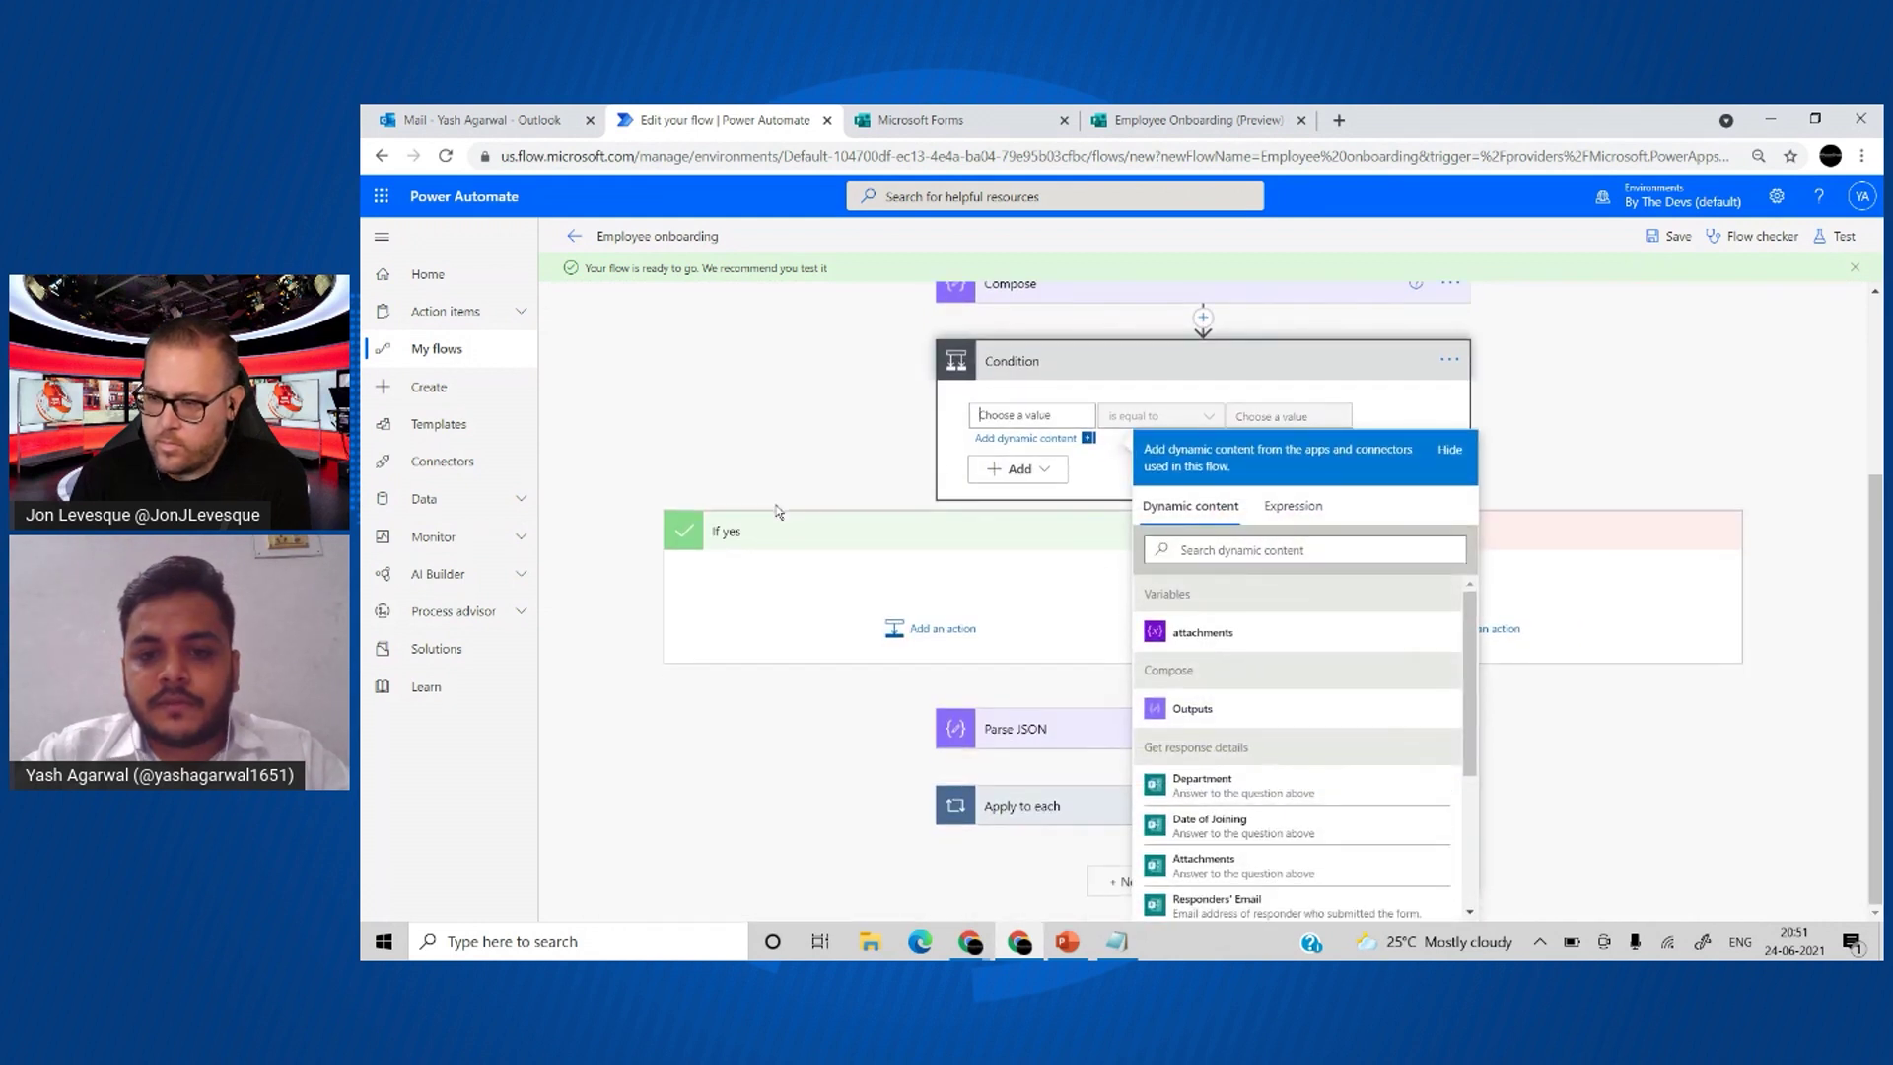
left_click(1284, 558)
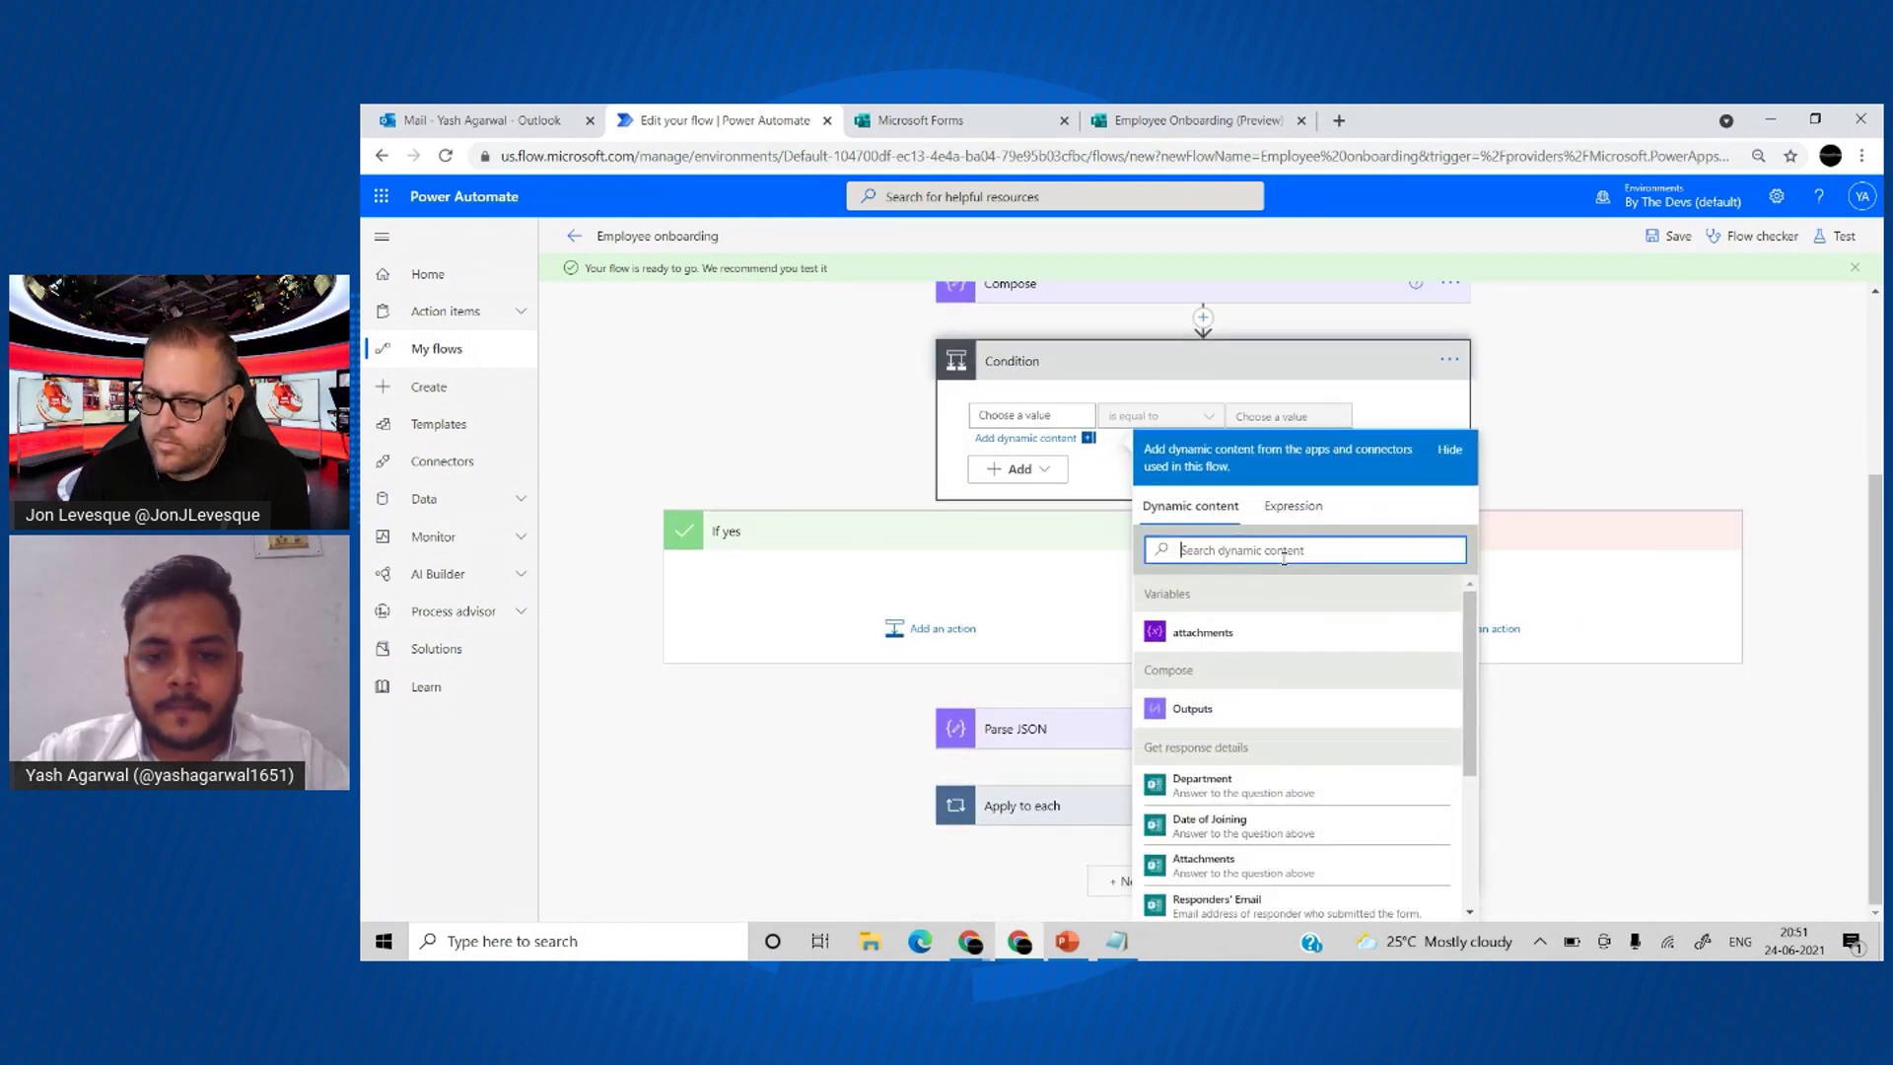
scroll(1287, 730, "down", 2)
left_click(1288, 708)
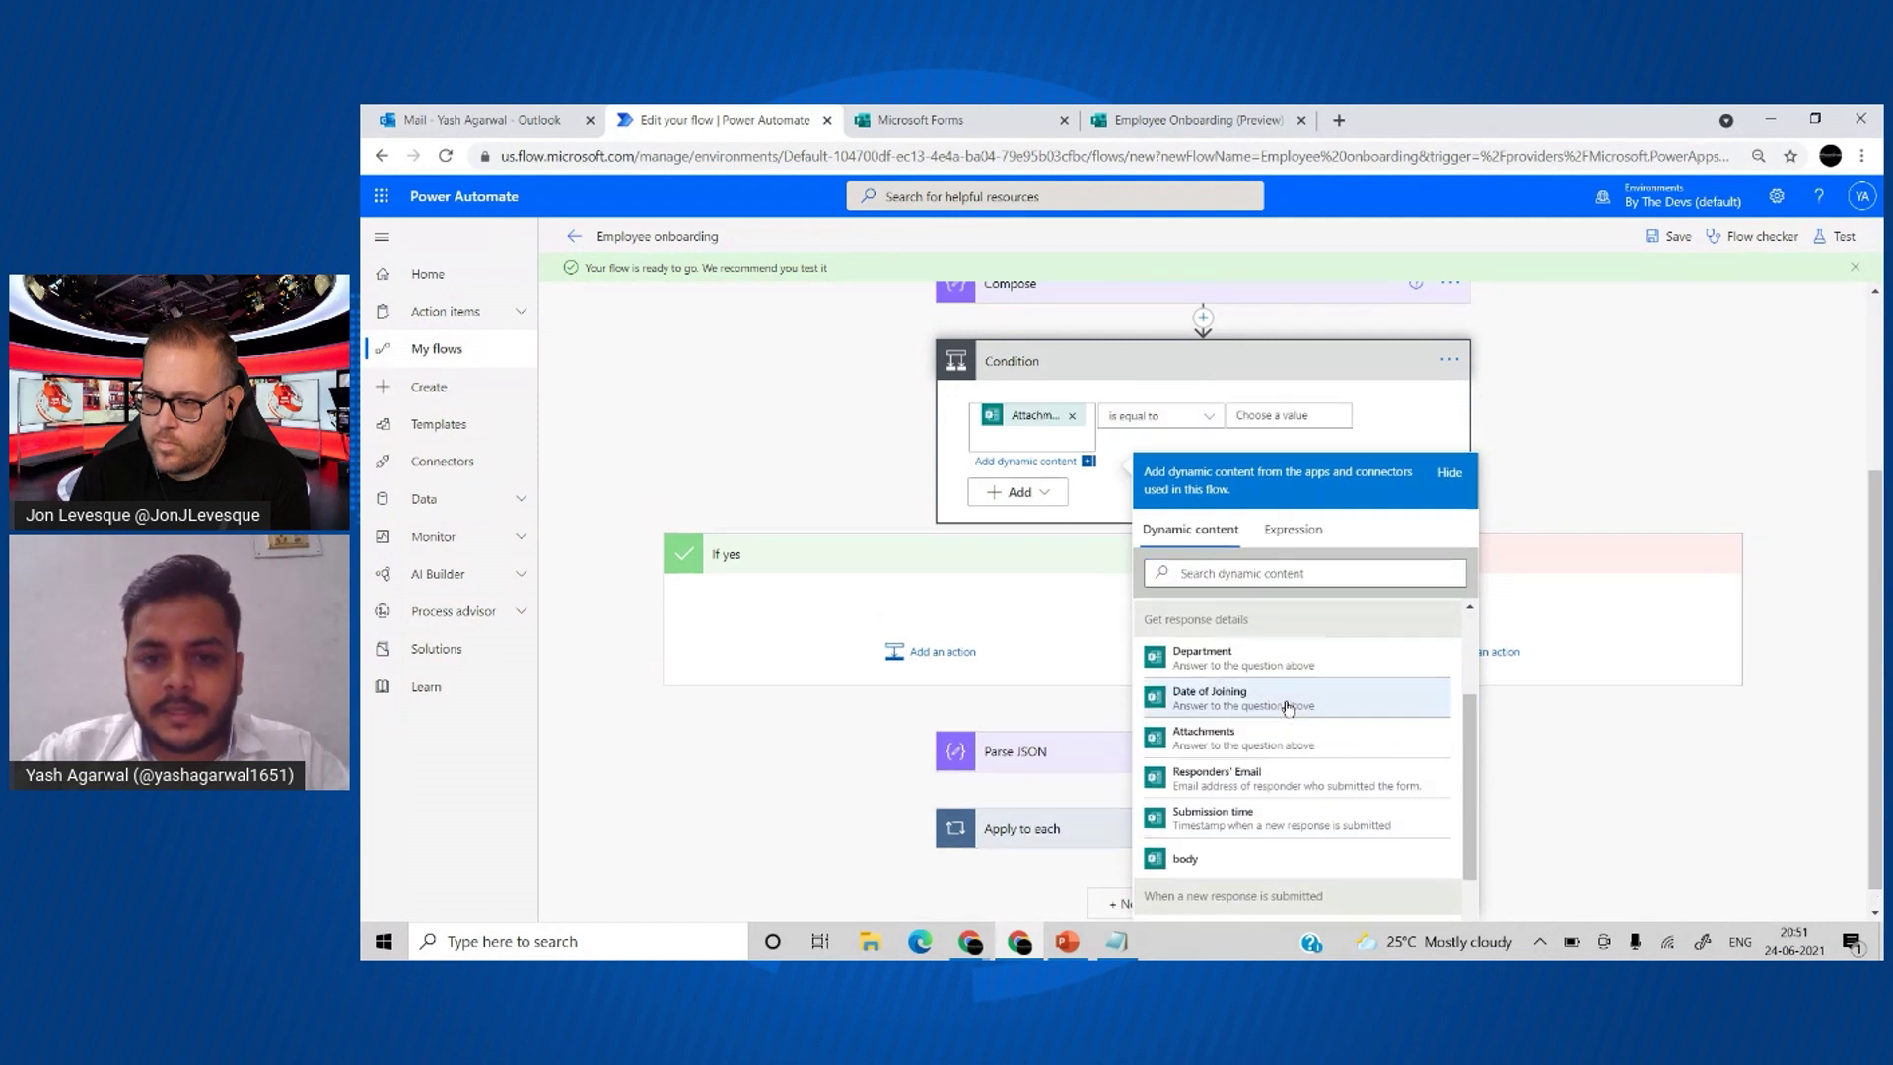
double_click(1021, 441)
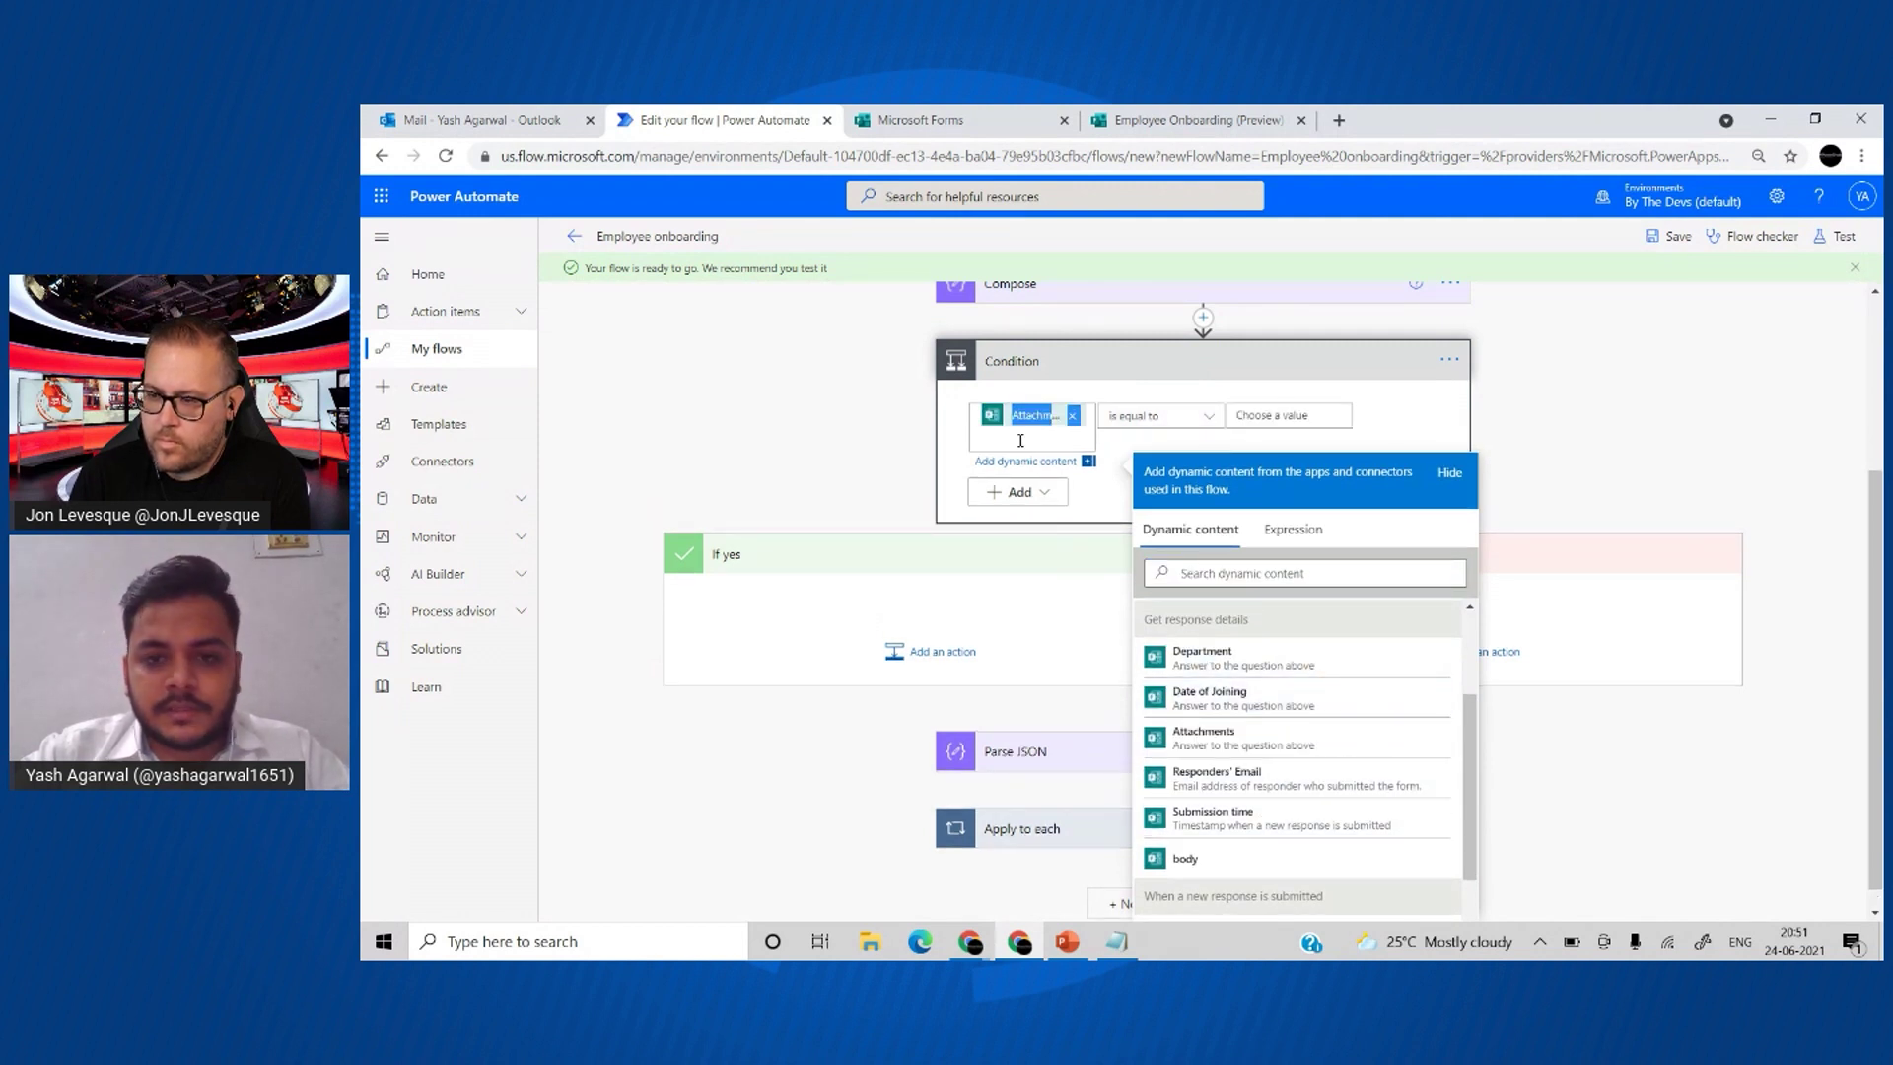
left_click(1292, 530)
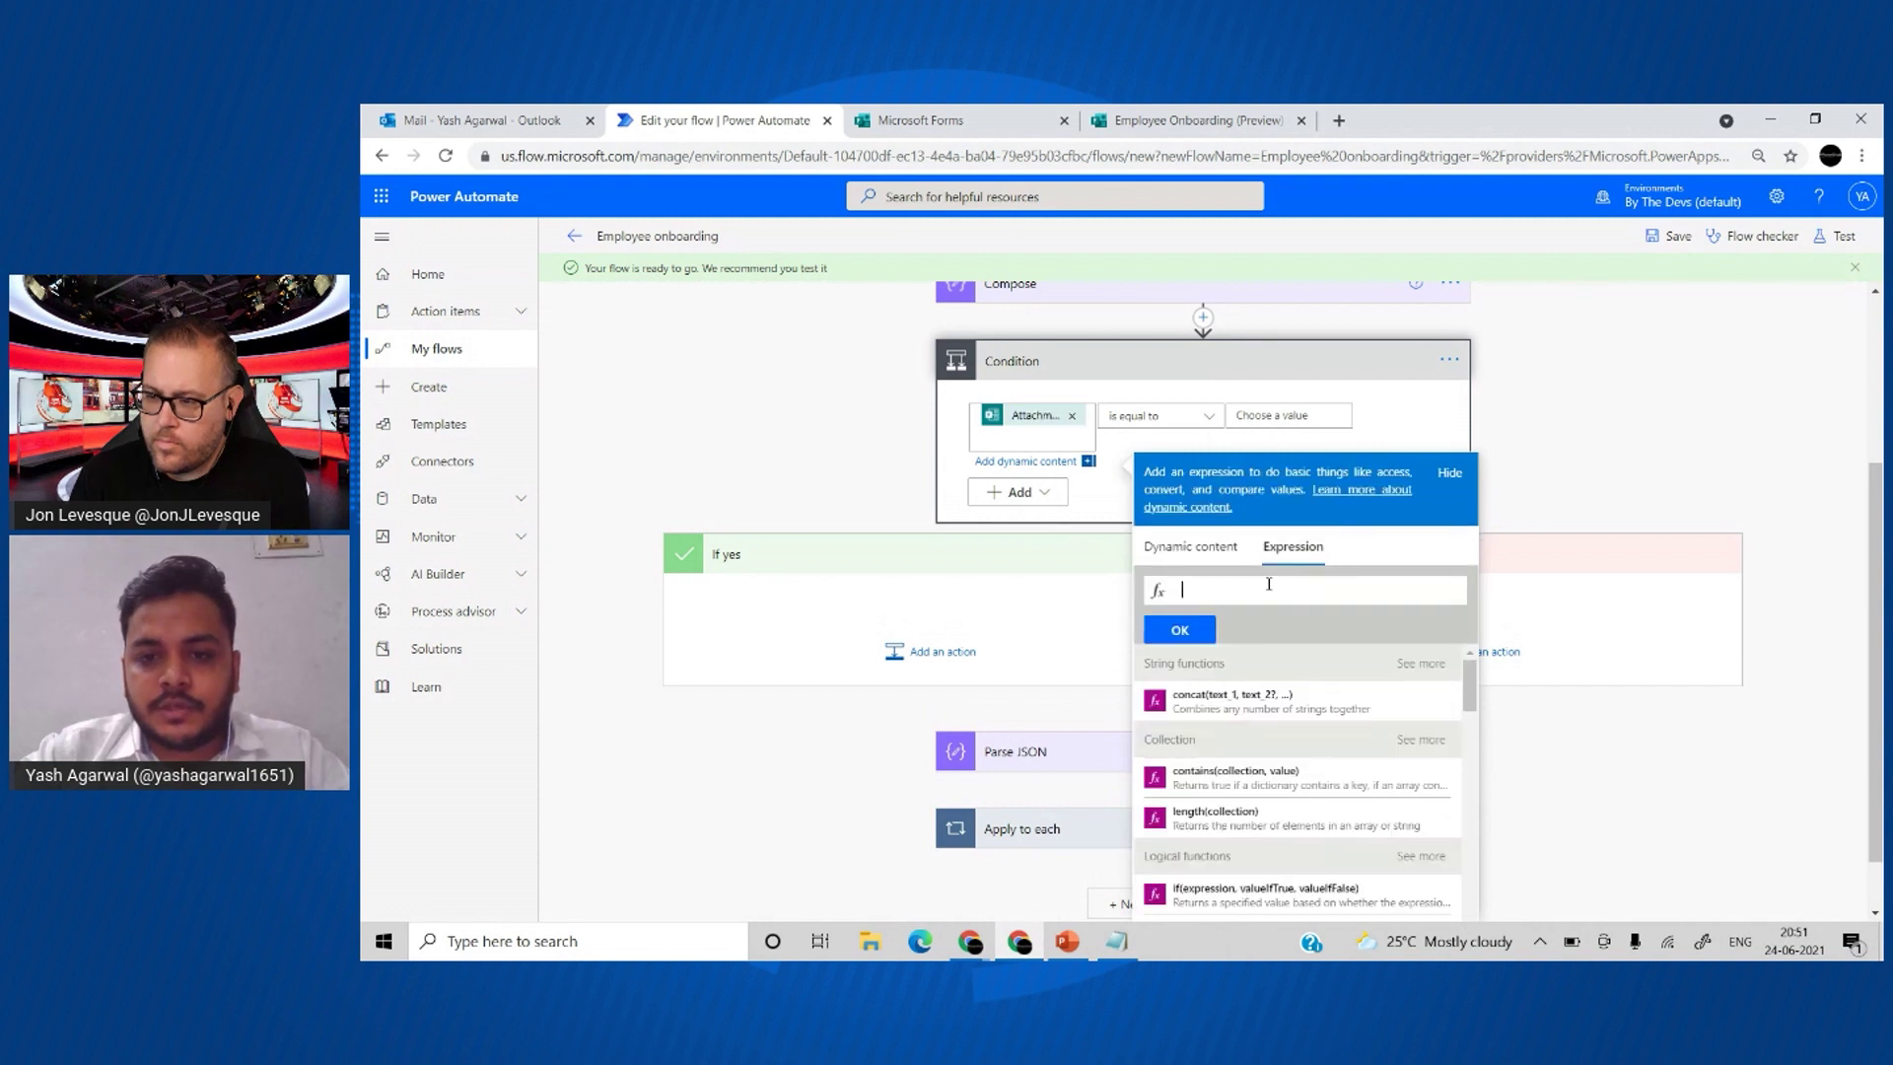
type("empty(")
key("ctrl+v")
key("Home")
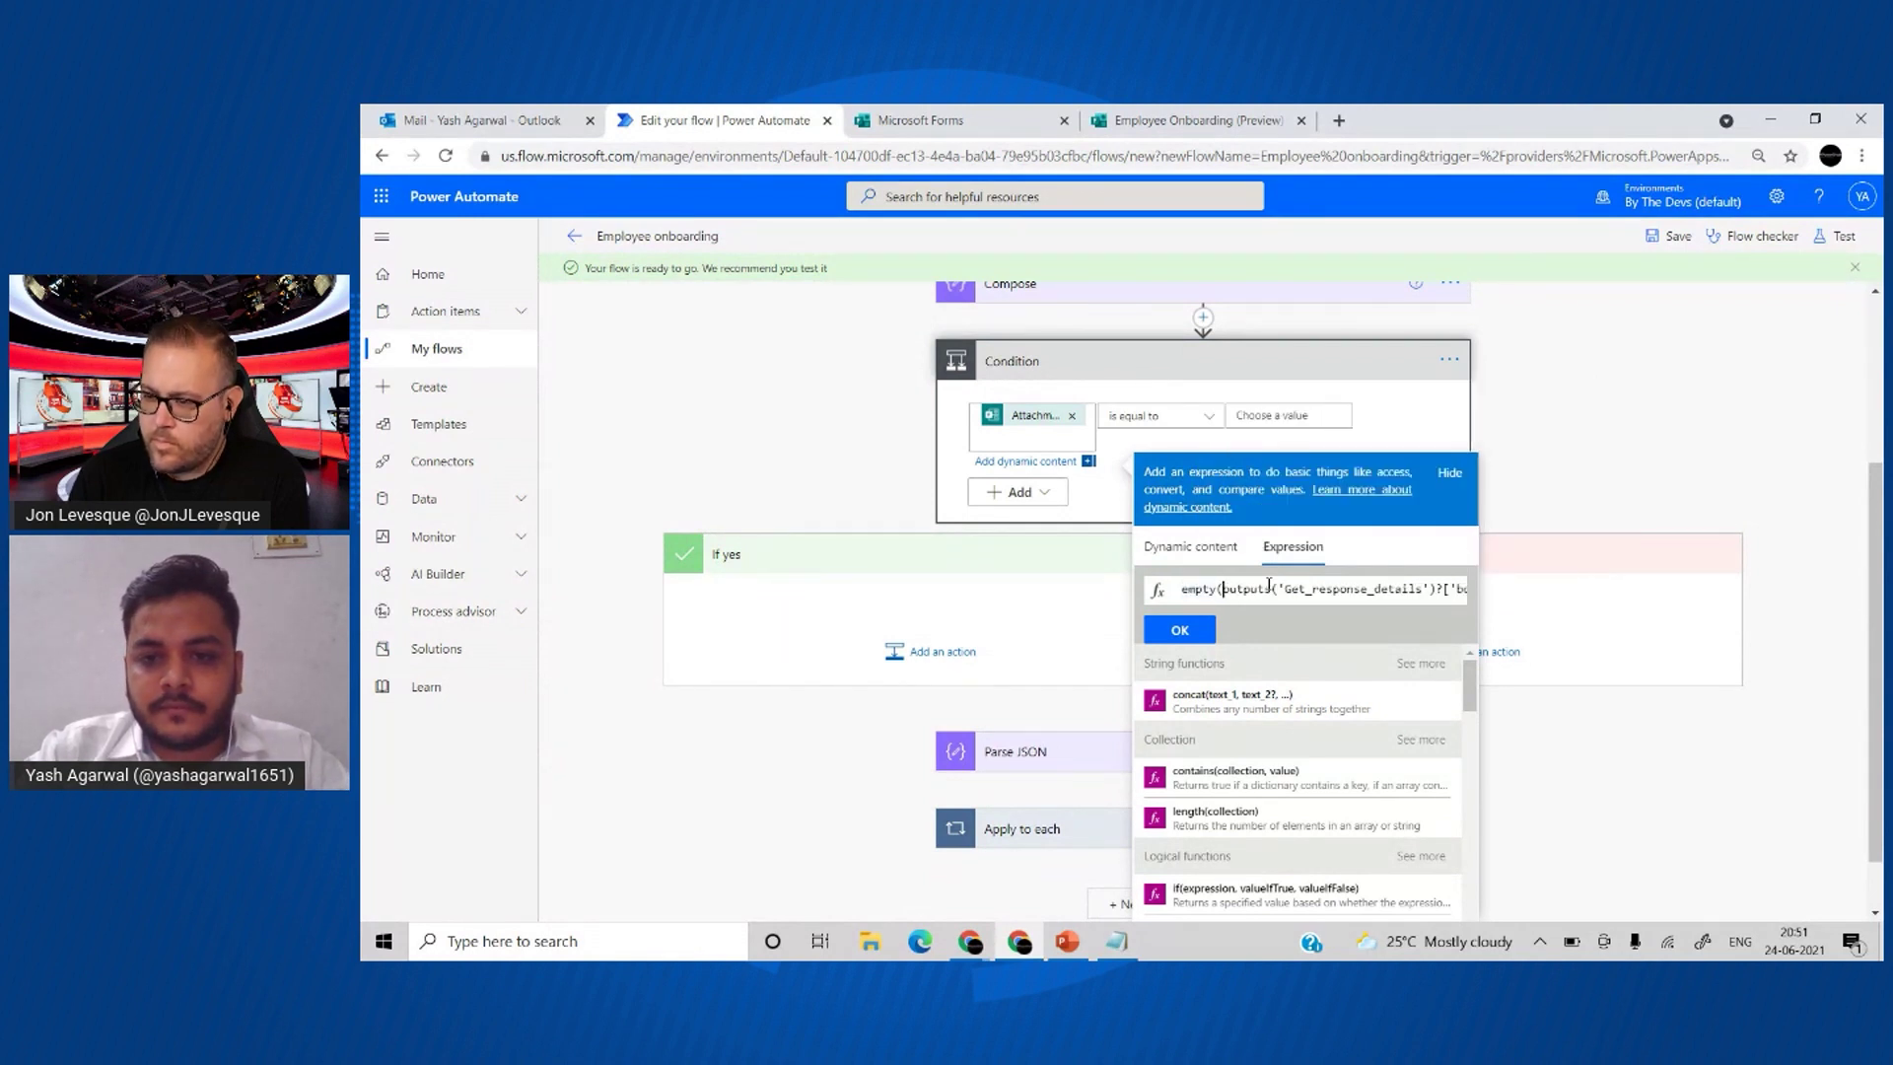
left_click(1195, 632)
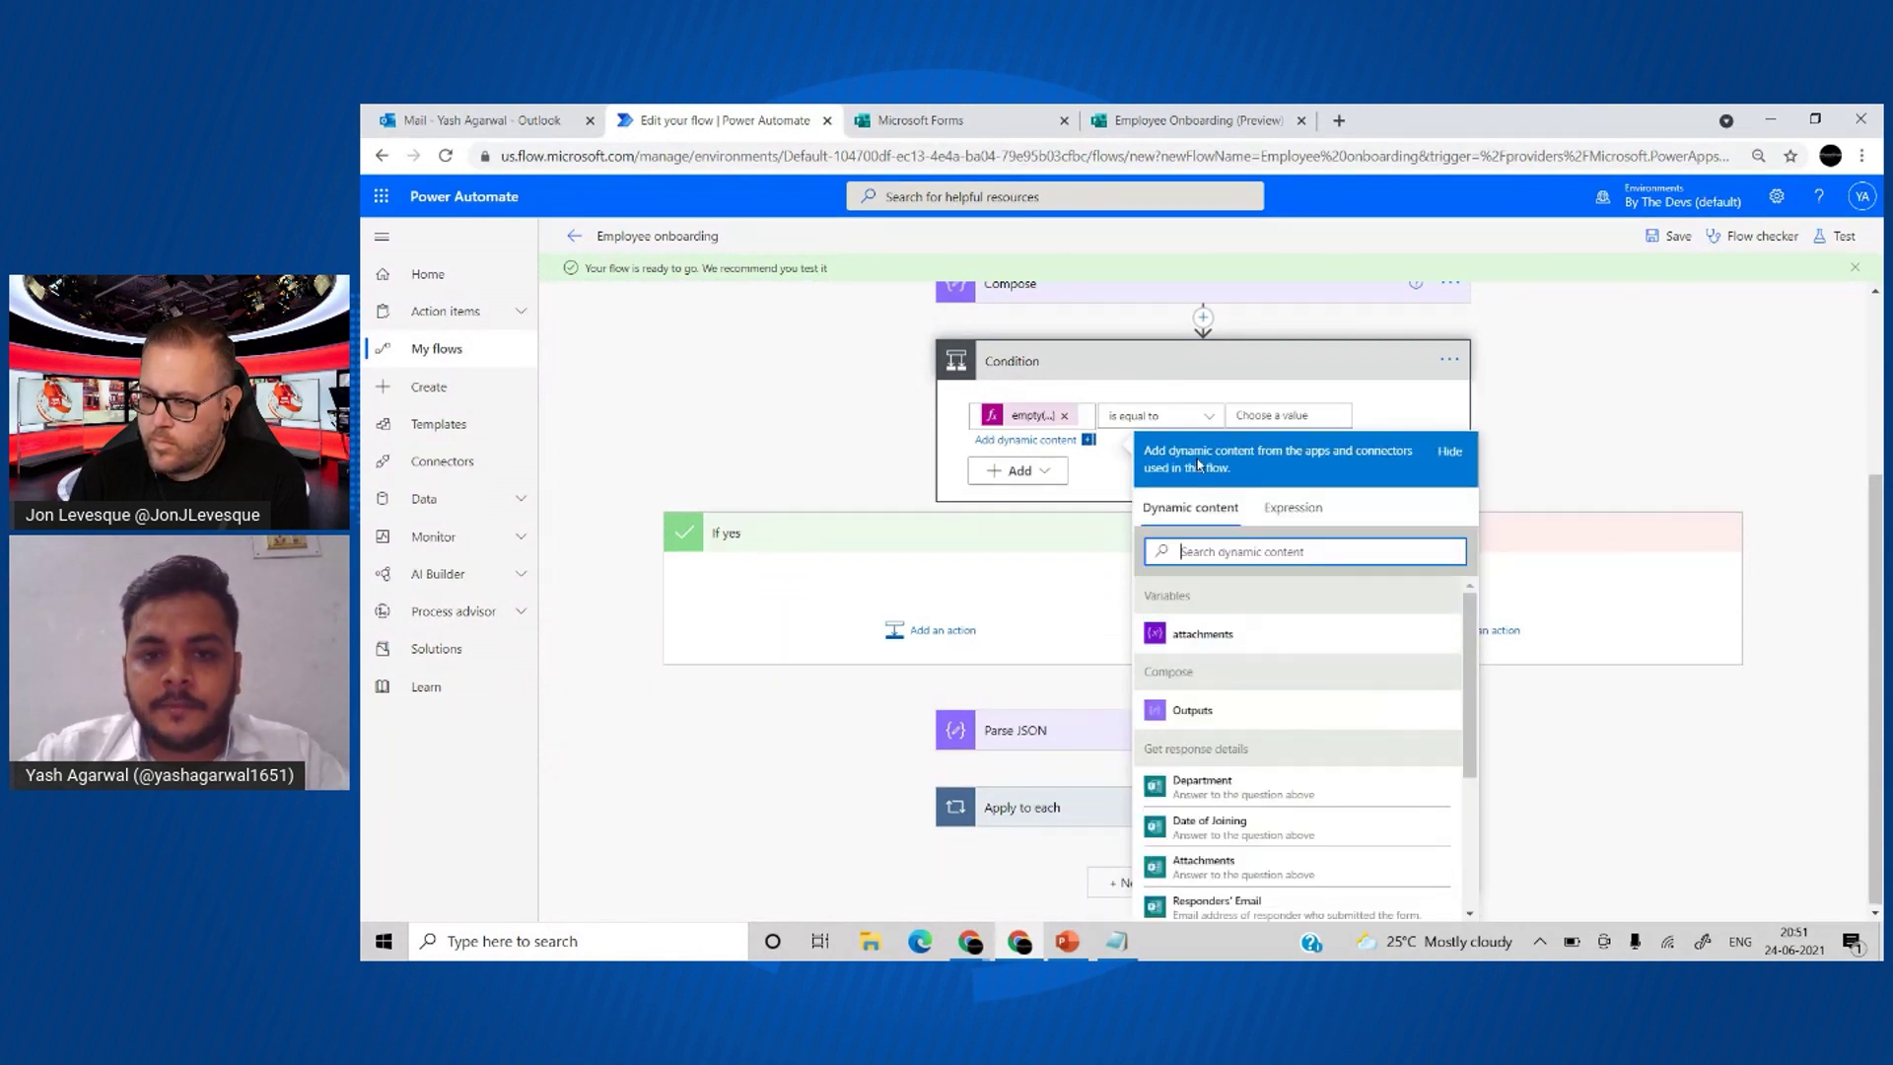
Keep 'is equal to' and set the right value to the expression false.
left_click(1197, 419)
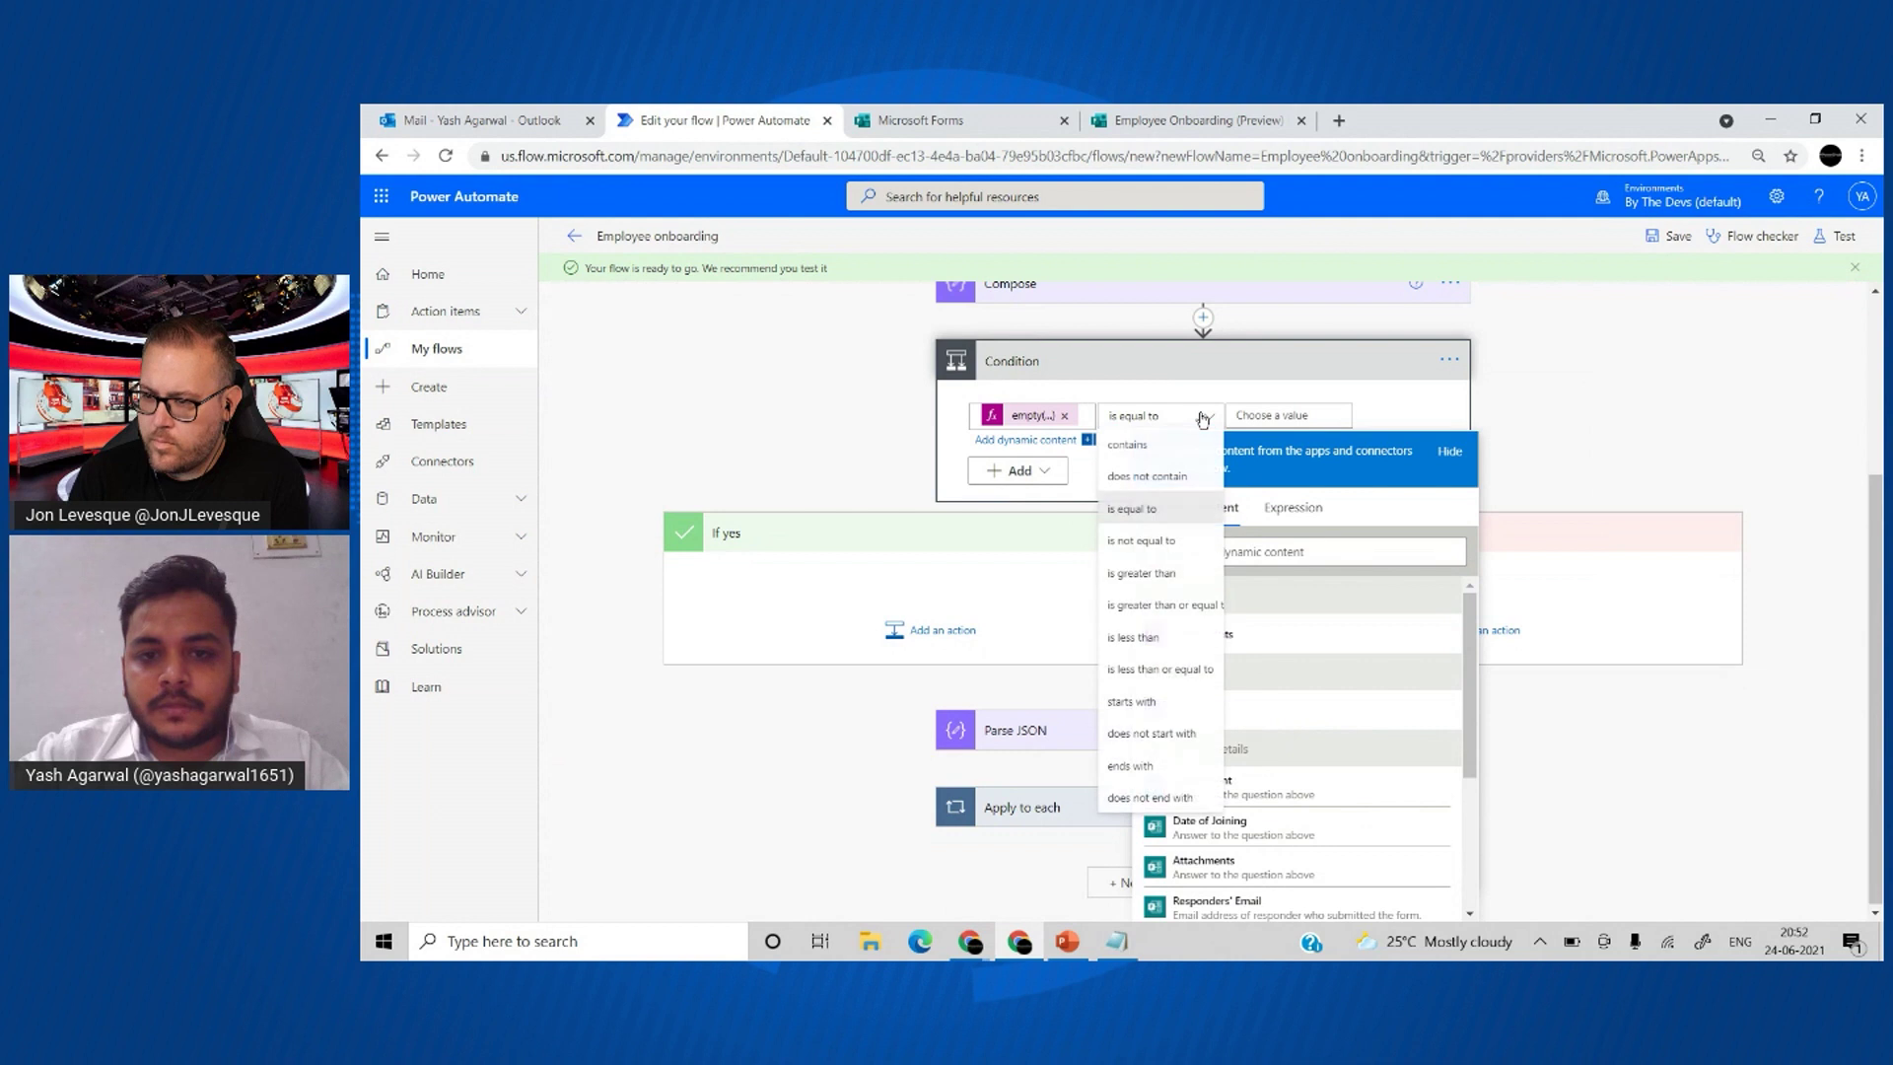
left_click(1272, 408)
left_click(1272, 439)
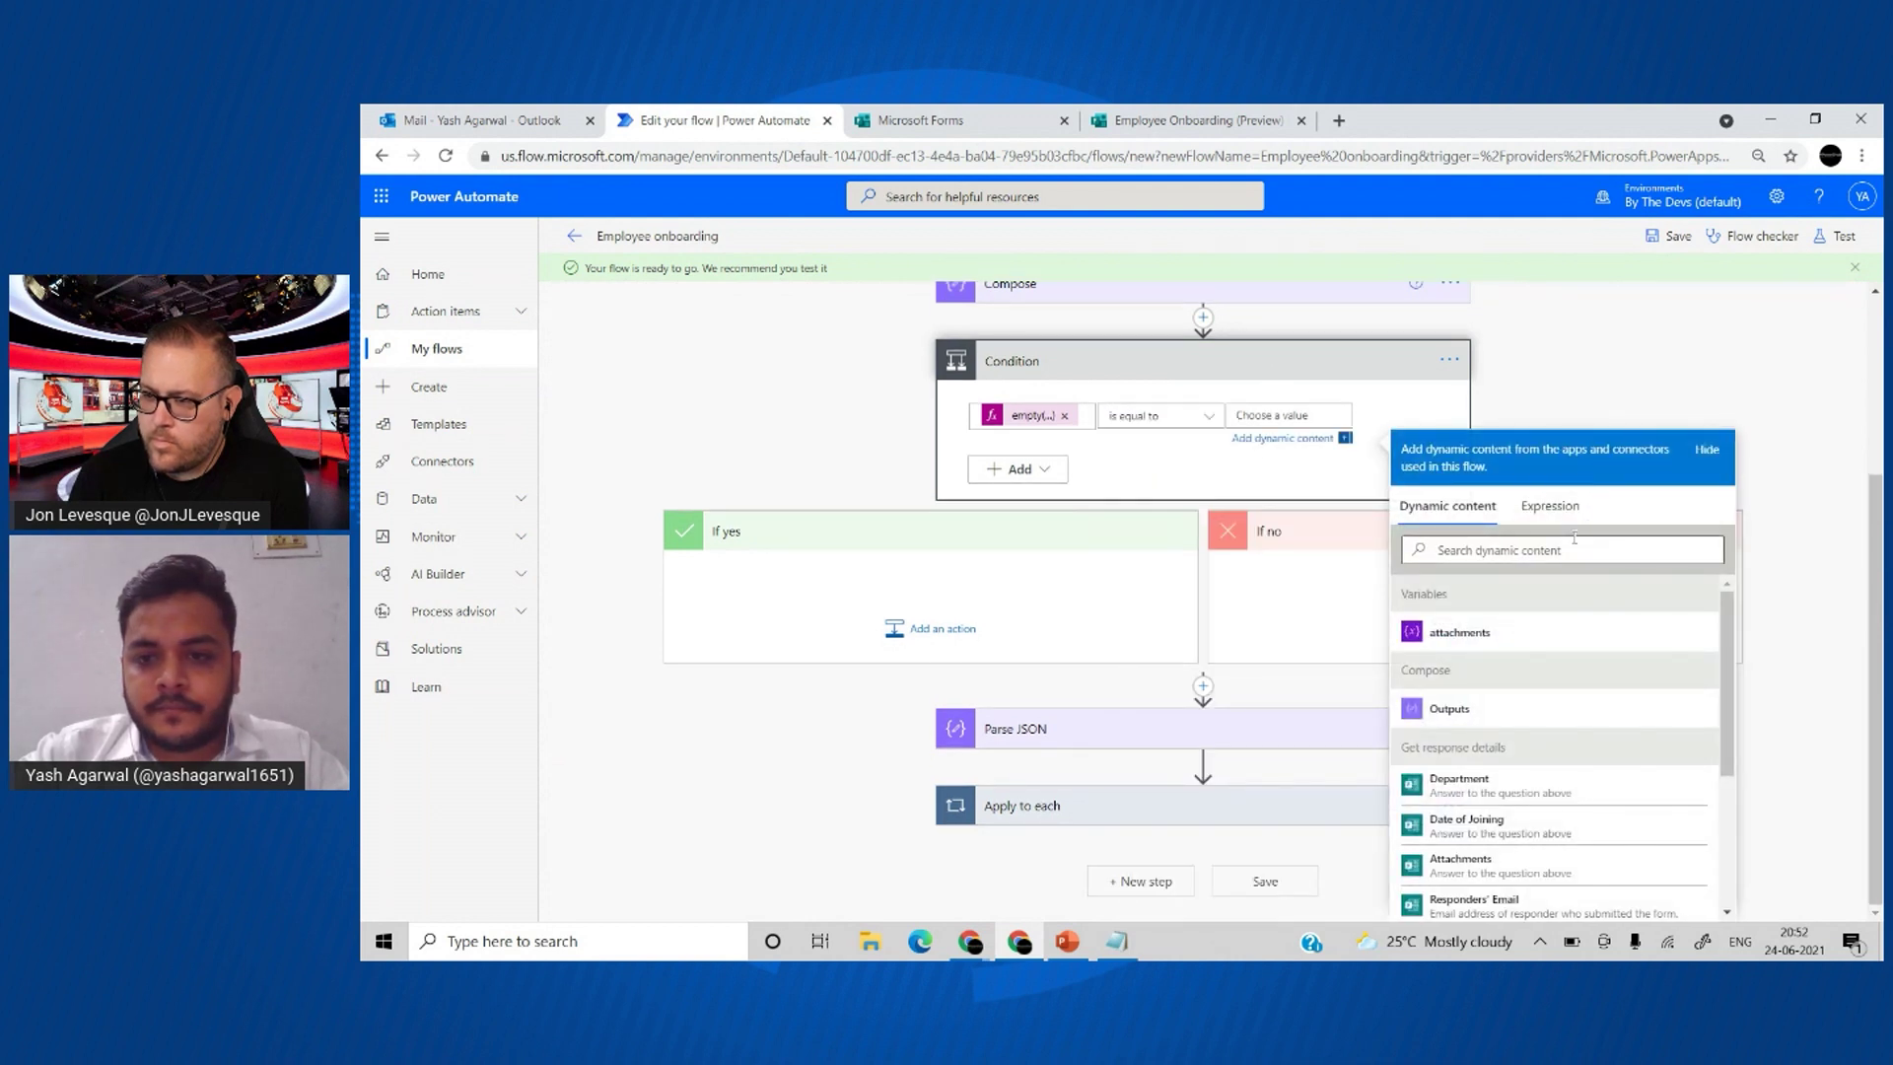
type("fals")
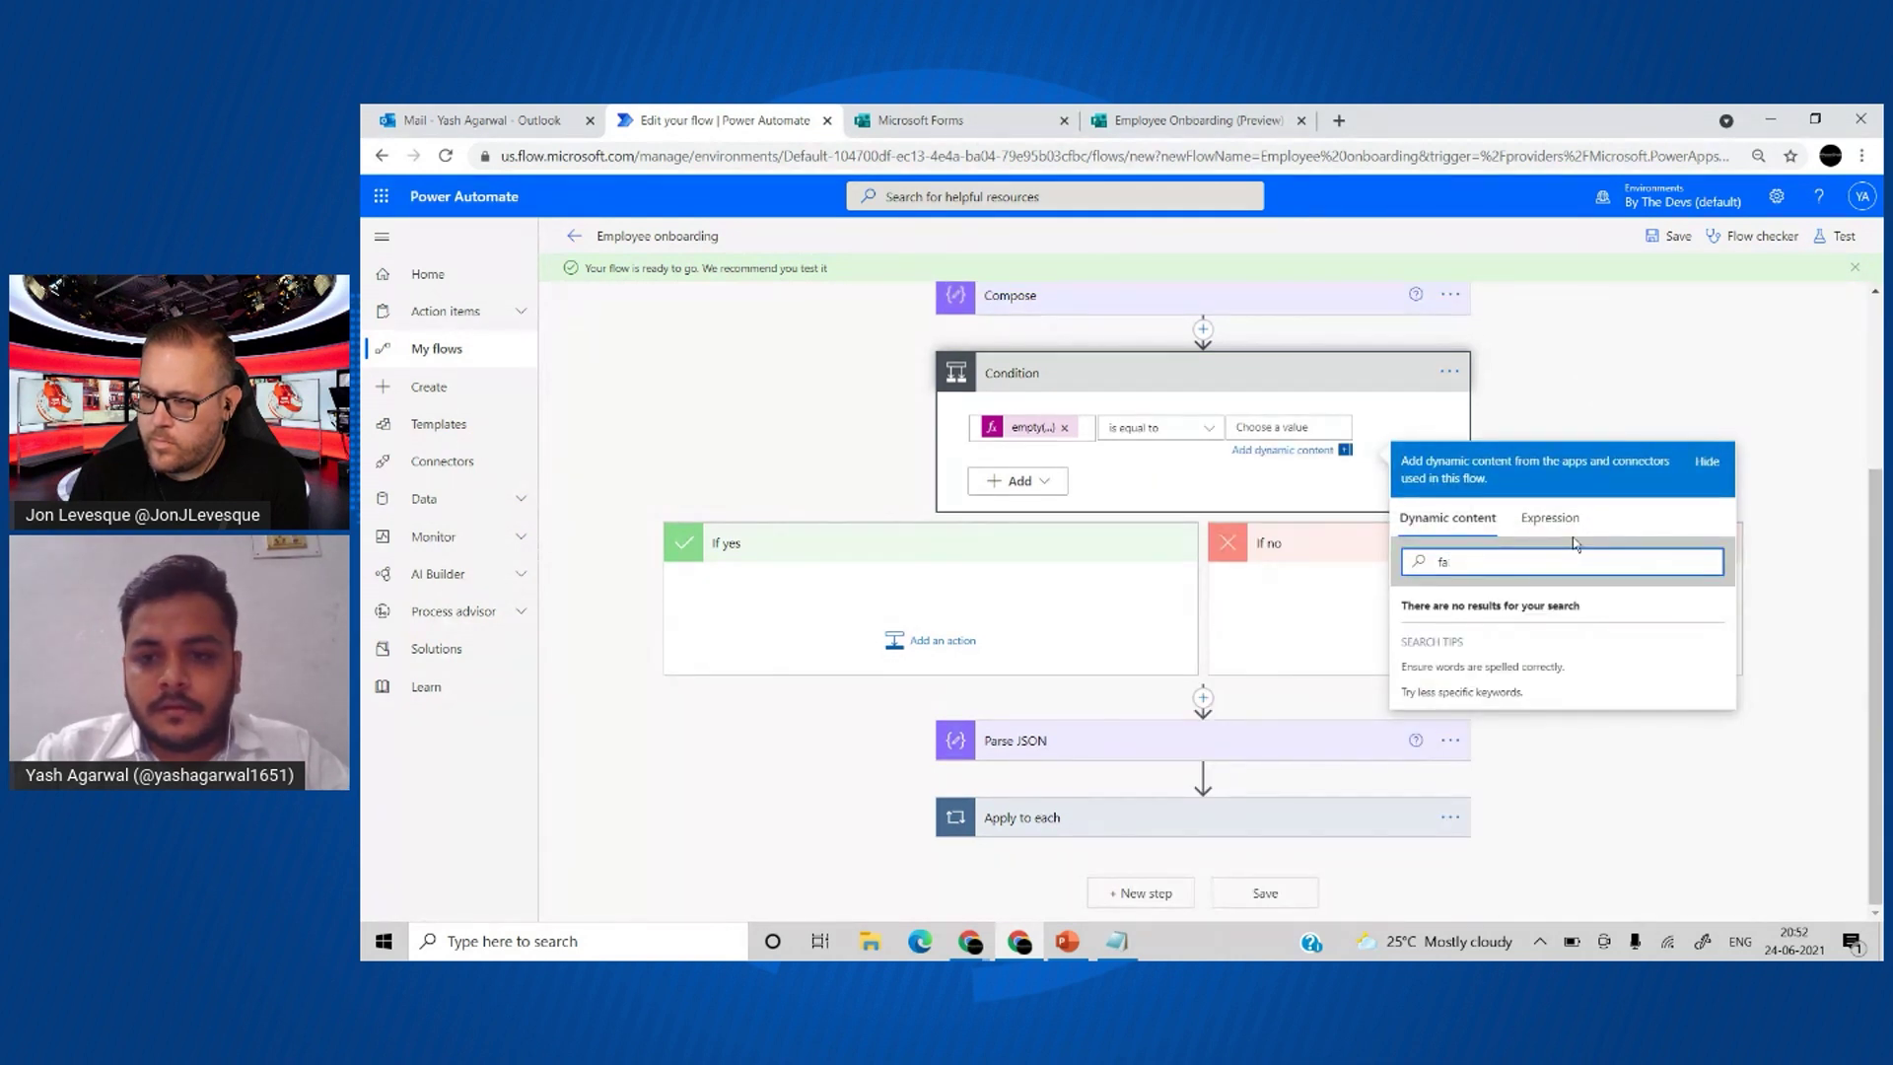
key("BackSpace")
key("BackSpace")
left_click(1563, 522)
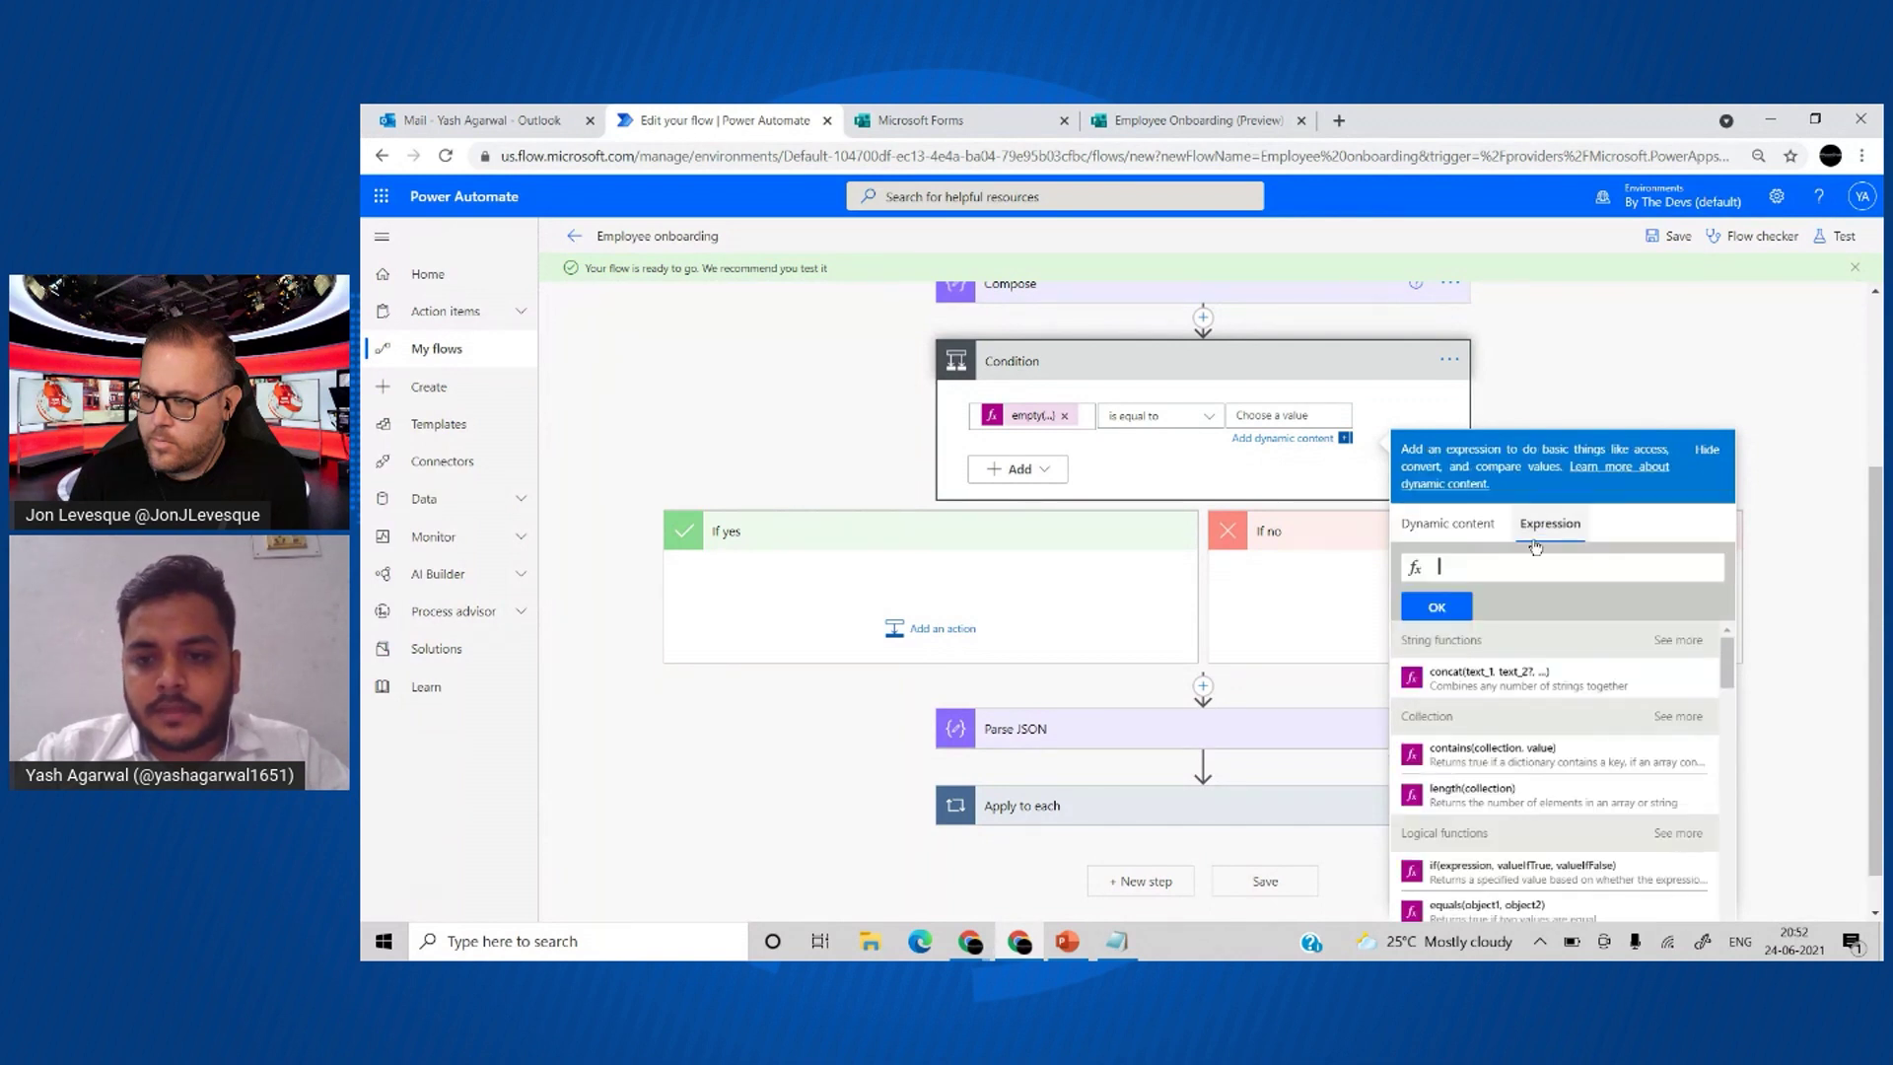
type("false")
left_click(1509, 584)
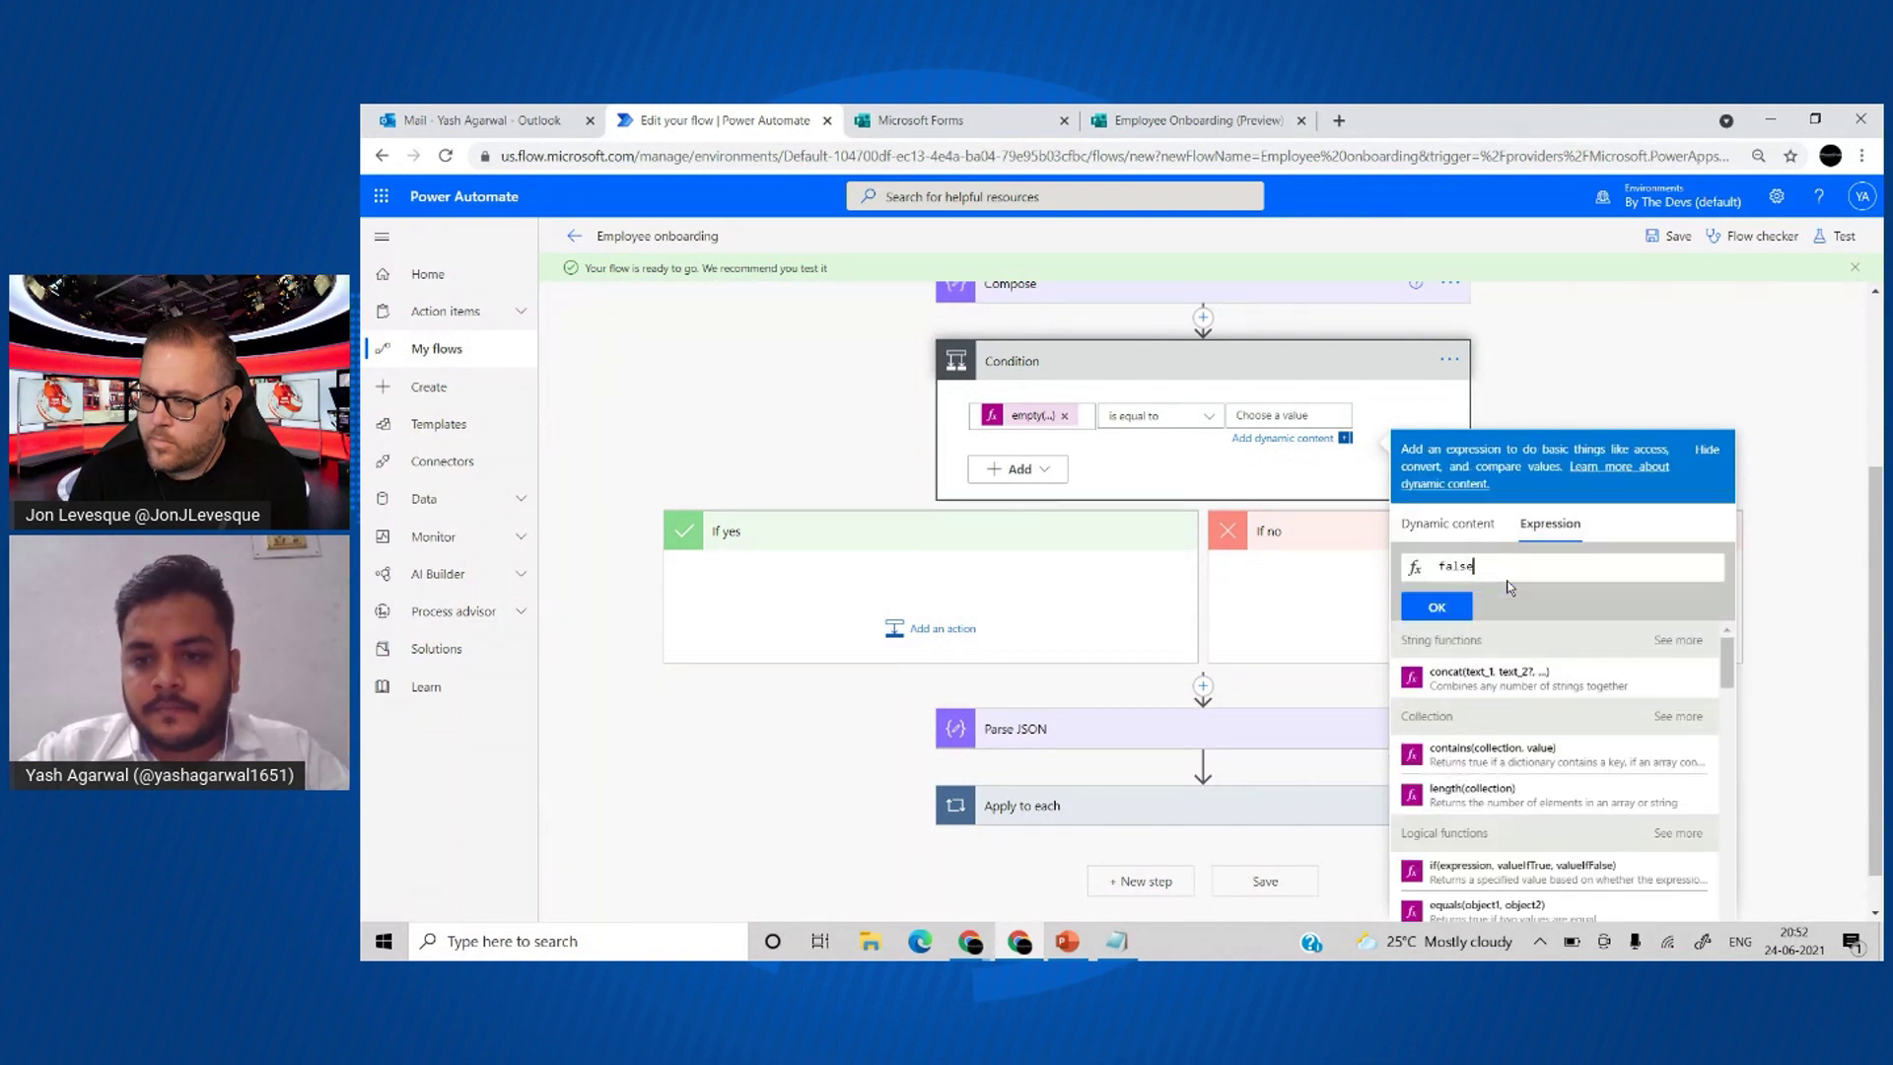
left_click(1436, 607)
Move Parse JSON and Apply to each into the Condition's If yes branch.
left_click(1583, 416)
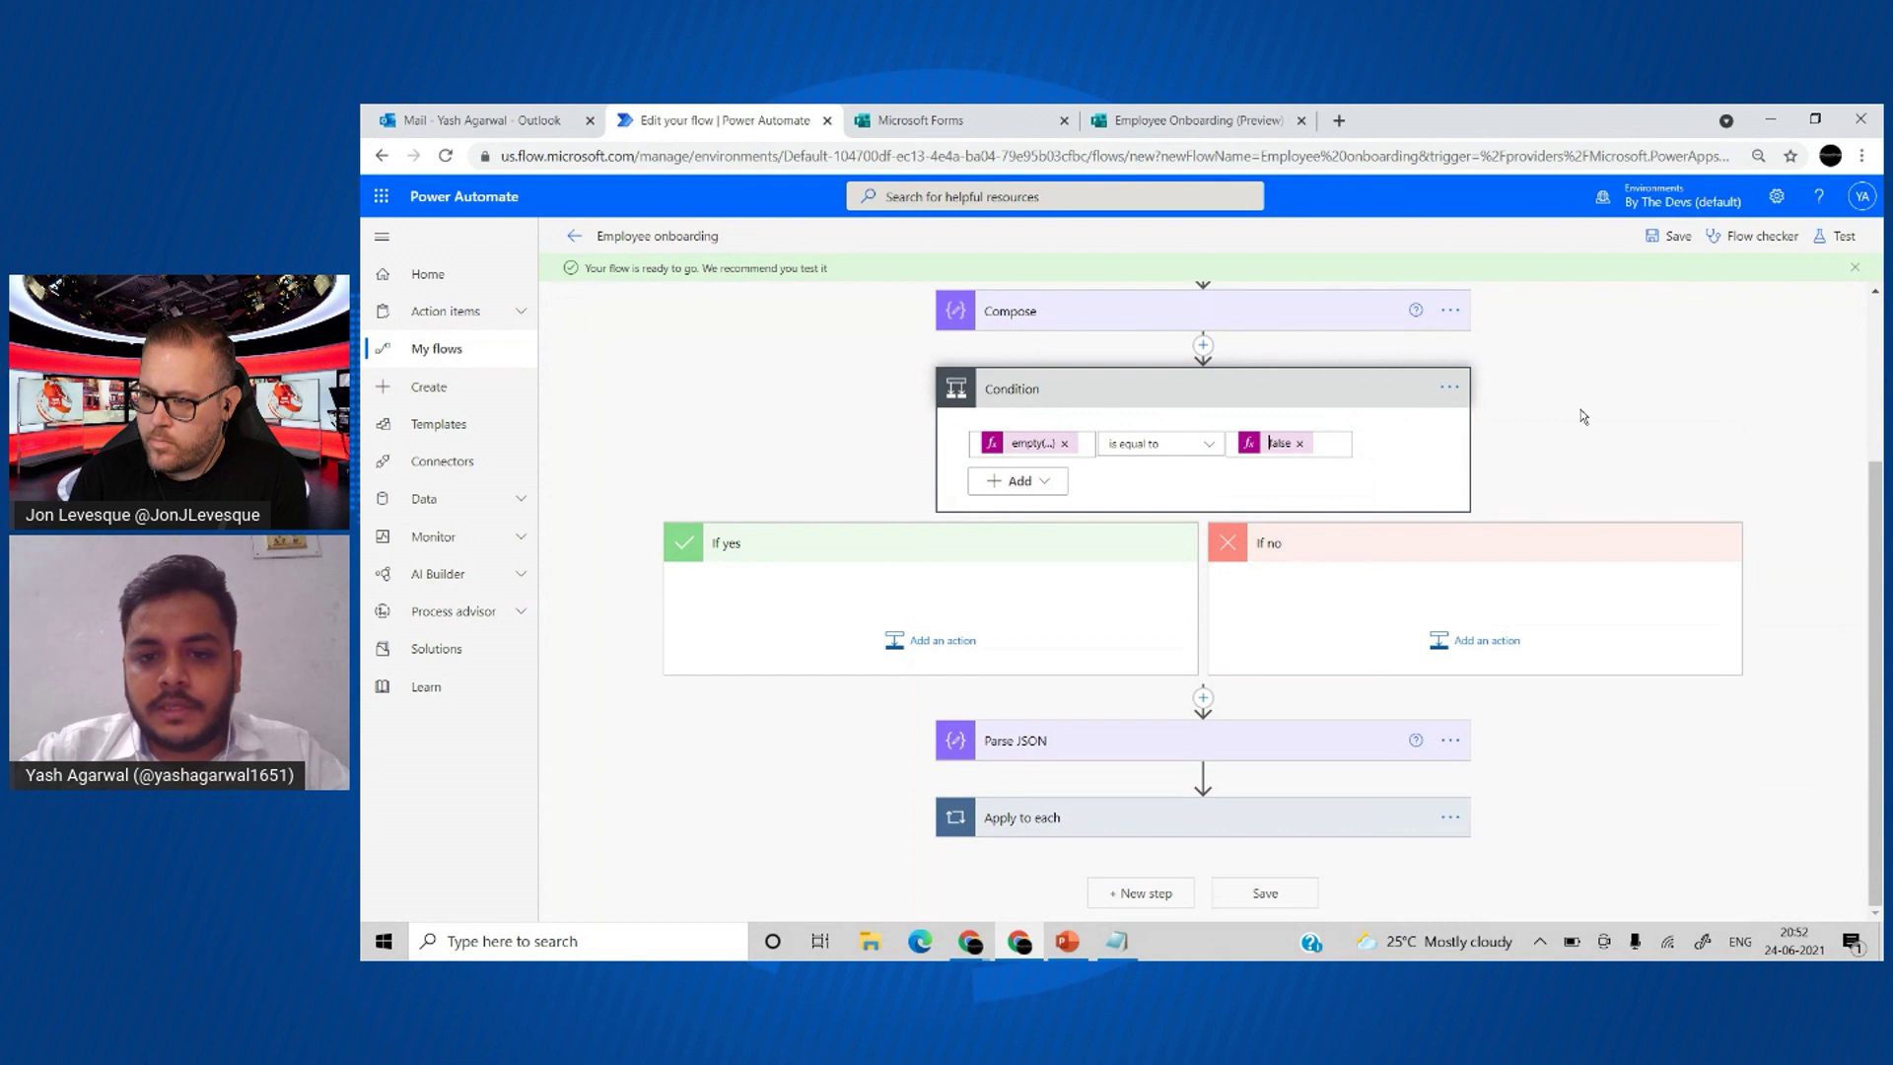
left_click_drag(890, 605, 892, 608)
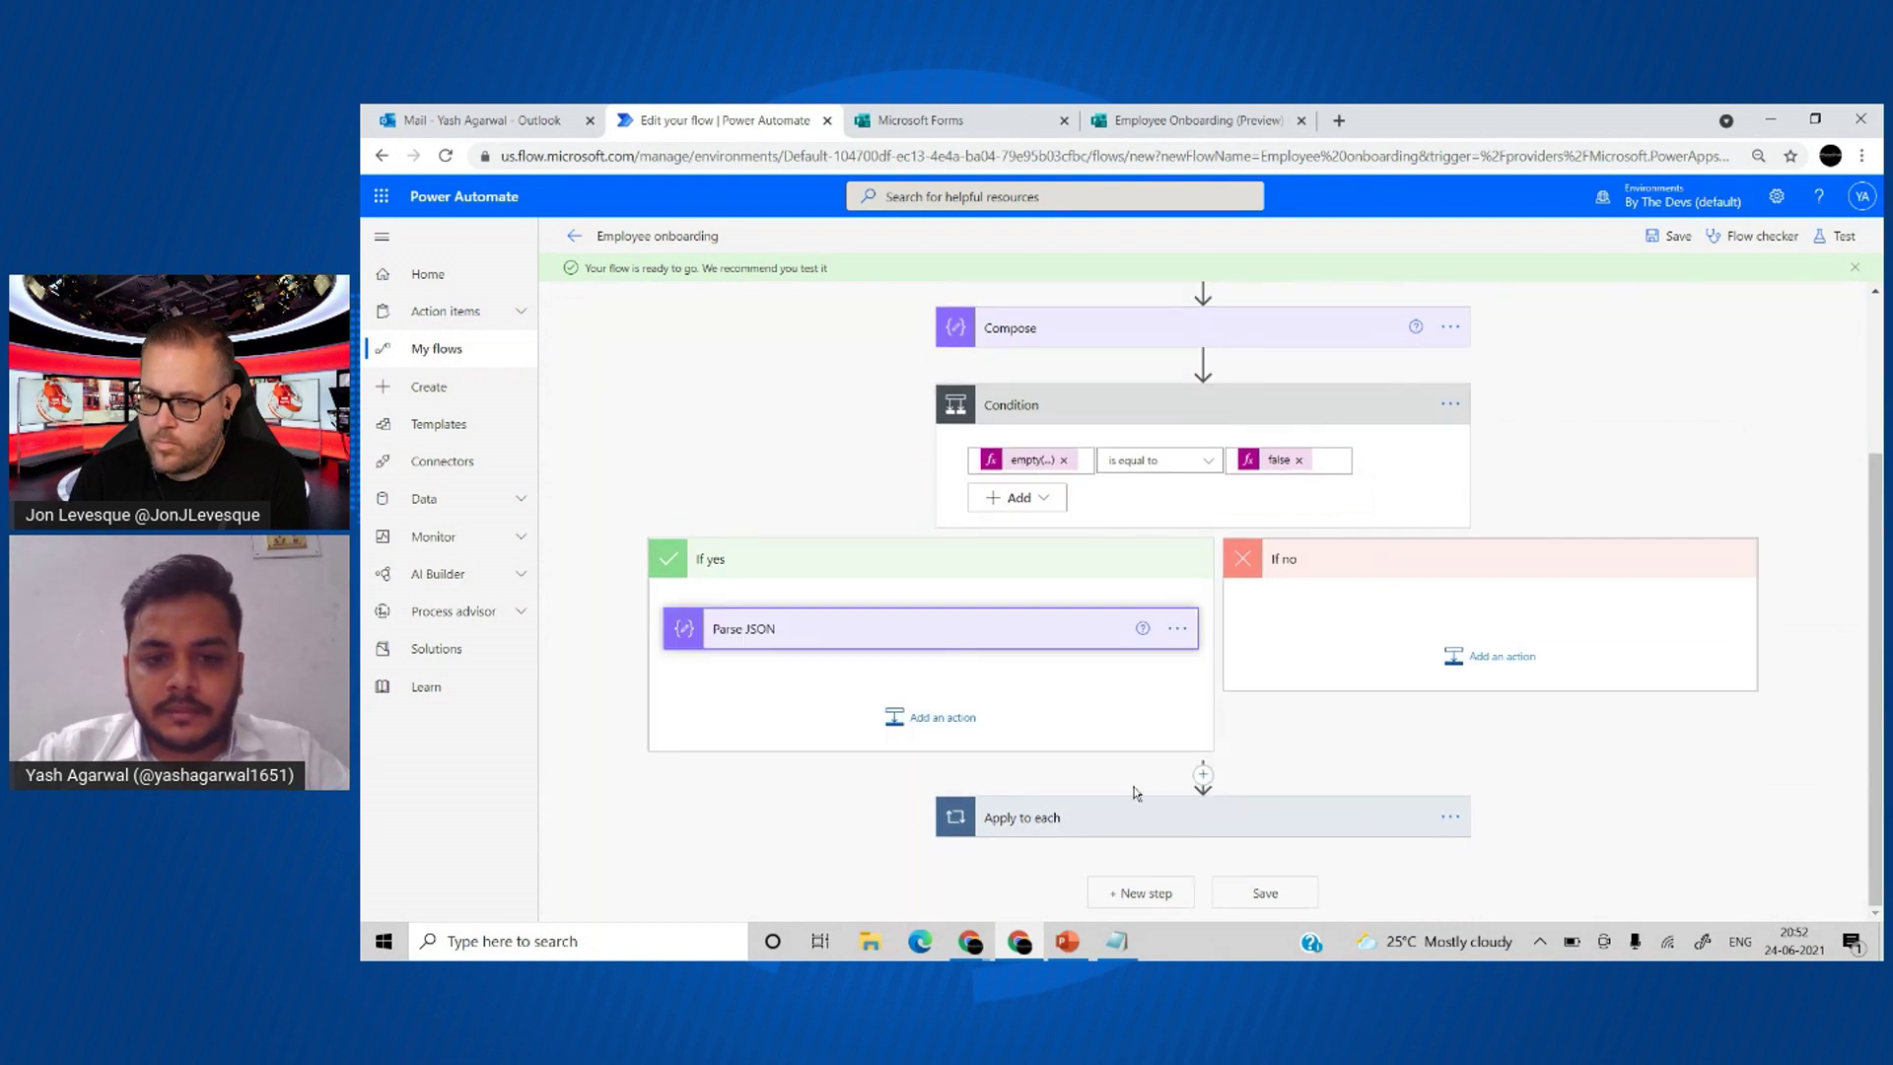
left_click_drag(1128, 821, 868, 680)
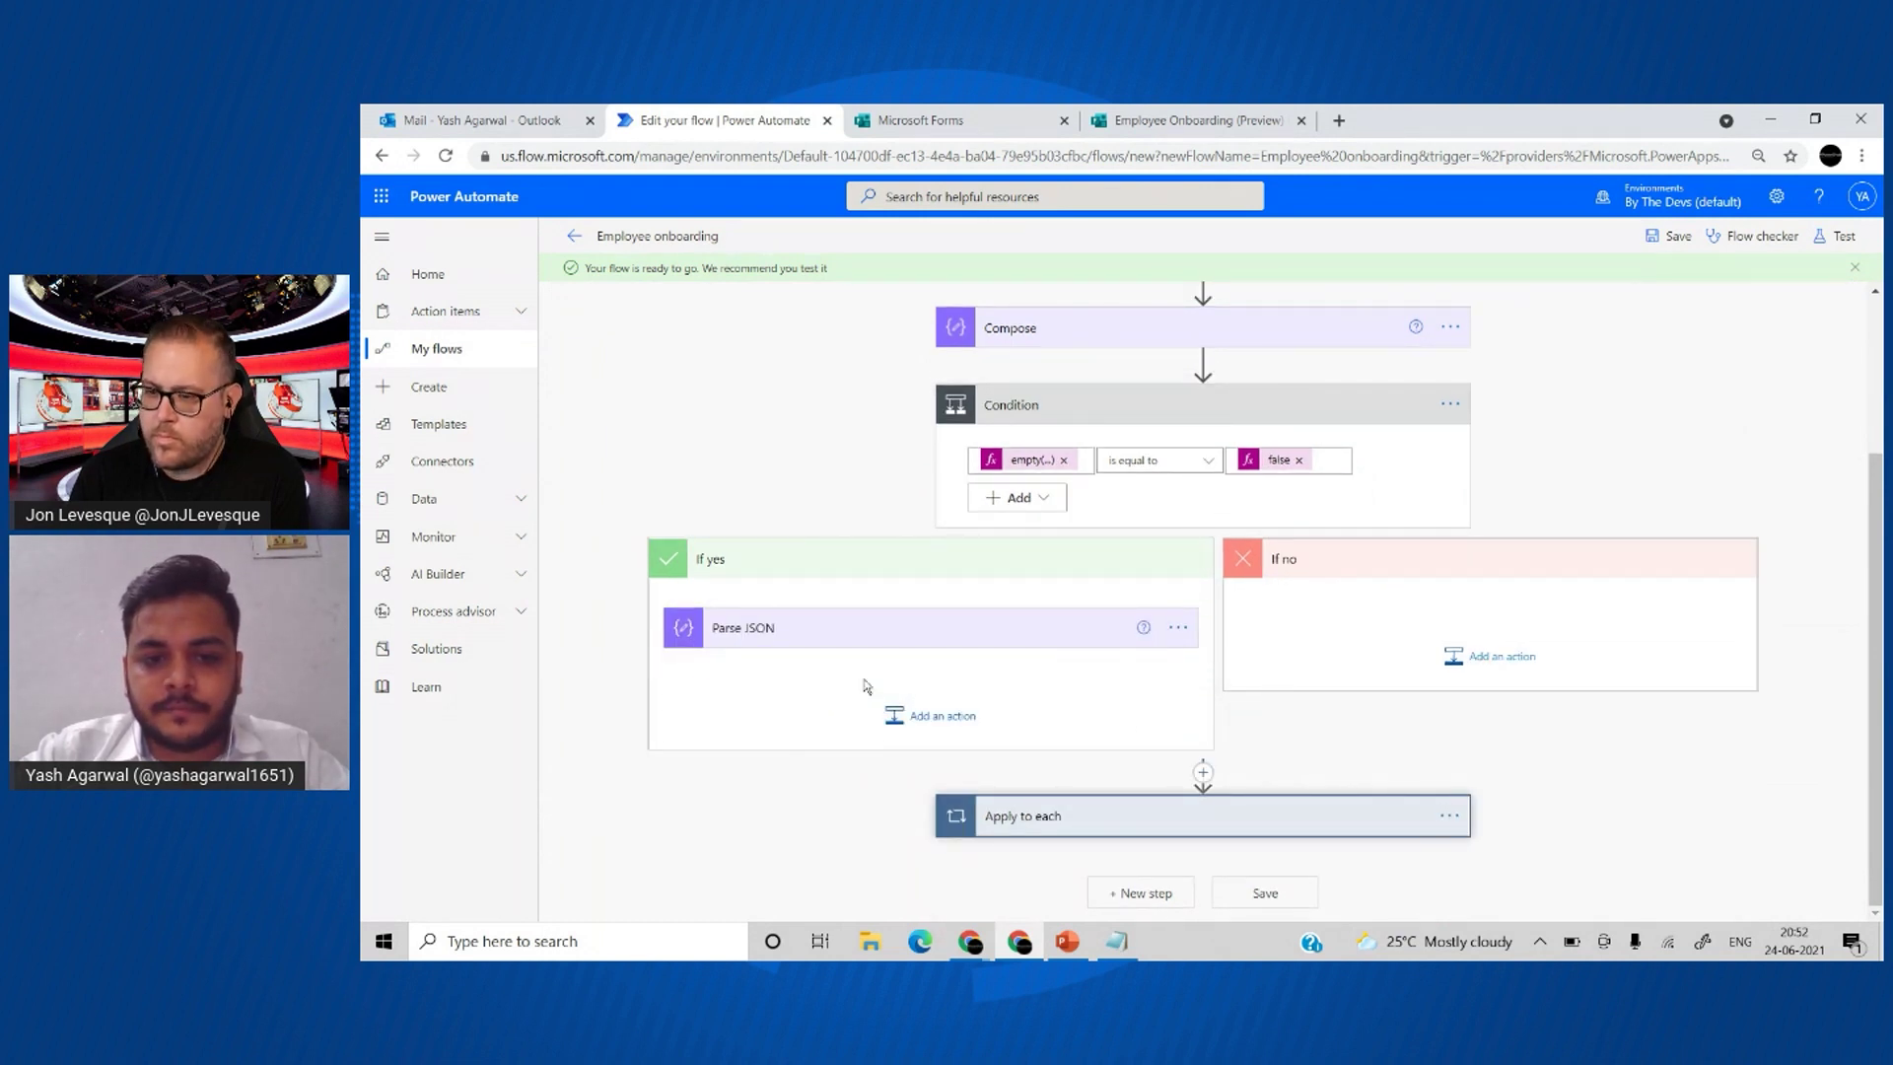
Add a temporary Compose under Parse JSON, place Apply to each above it, then delete Compose 2.
left_click(909, 714)
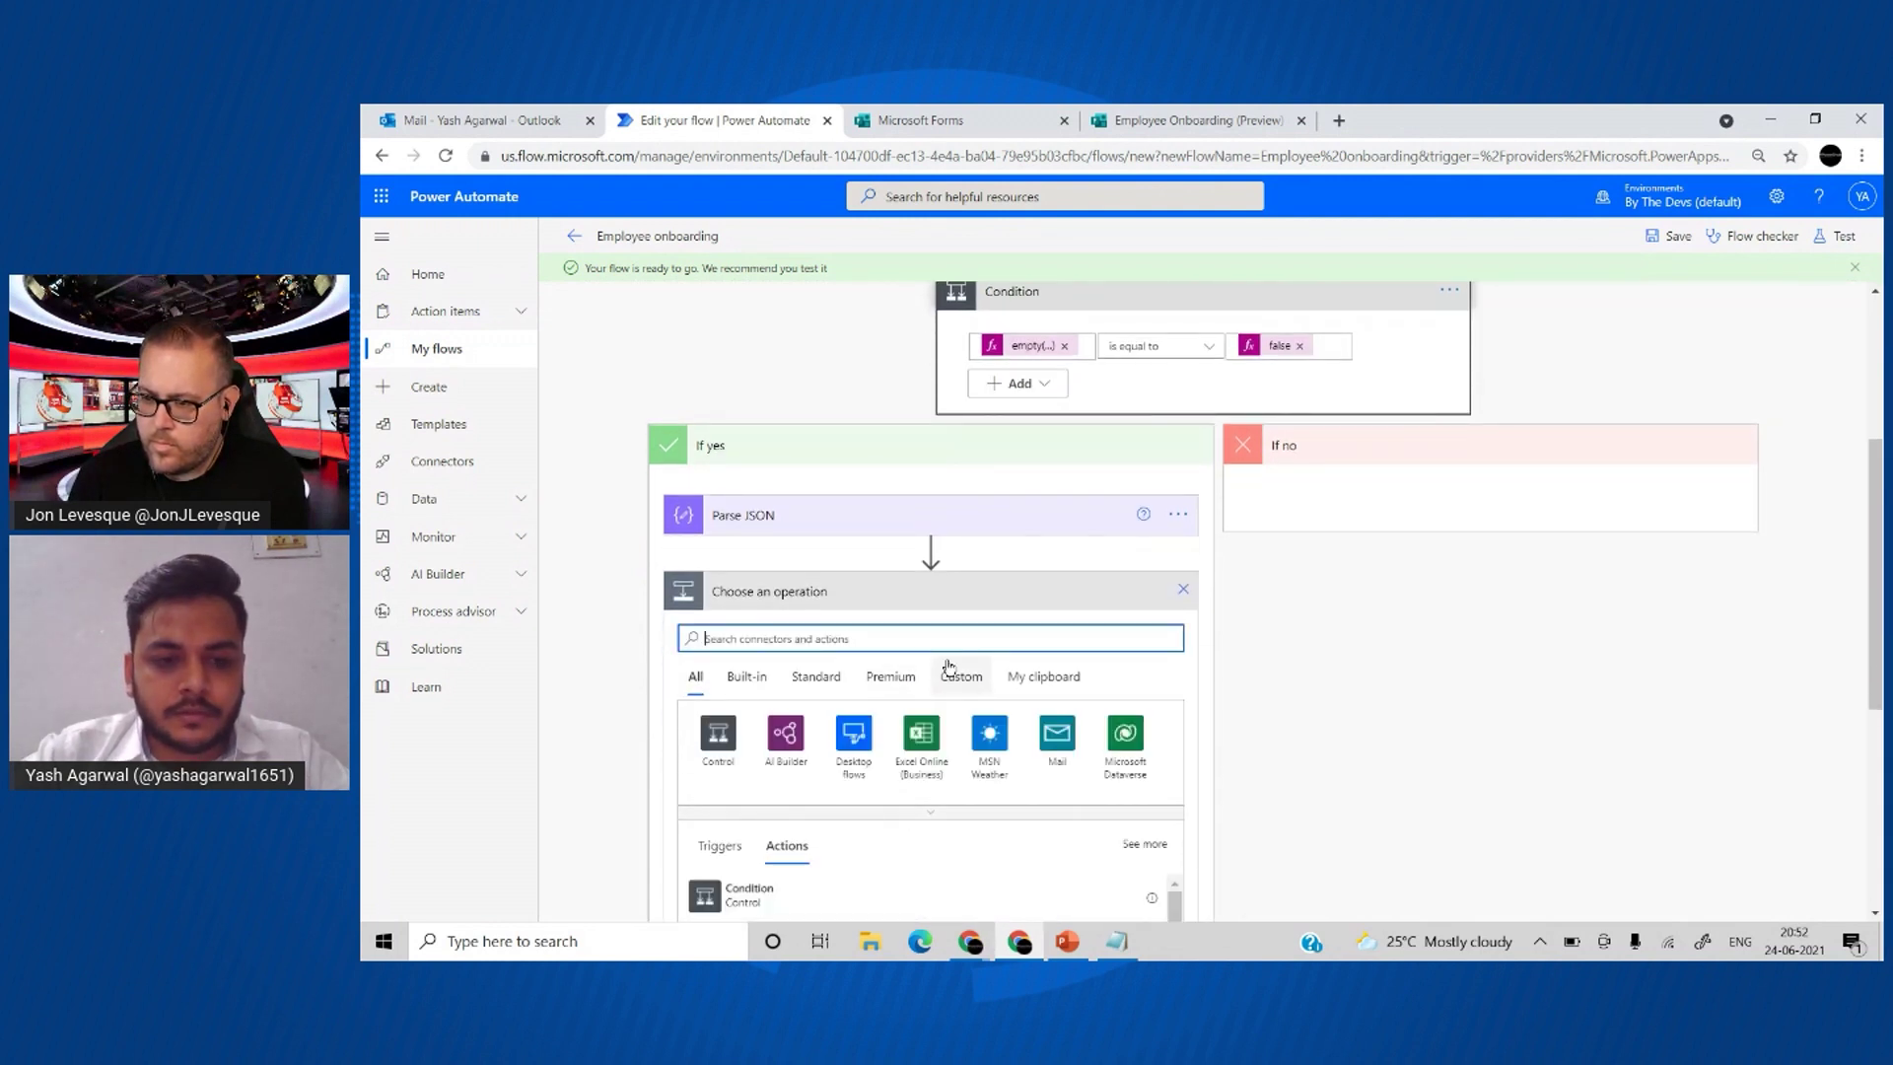
type("compose")
scroll(779, 760, "down", 1)
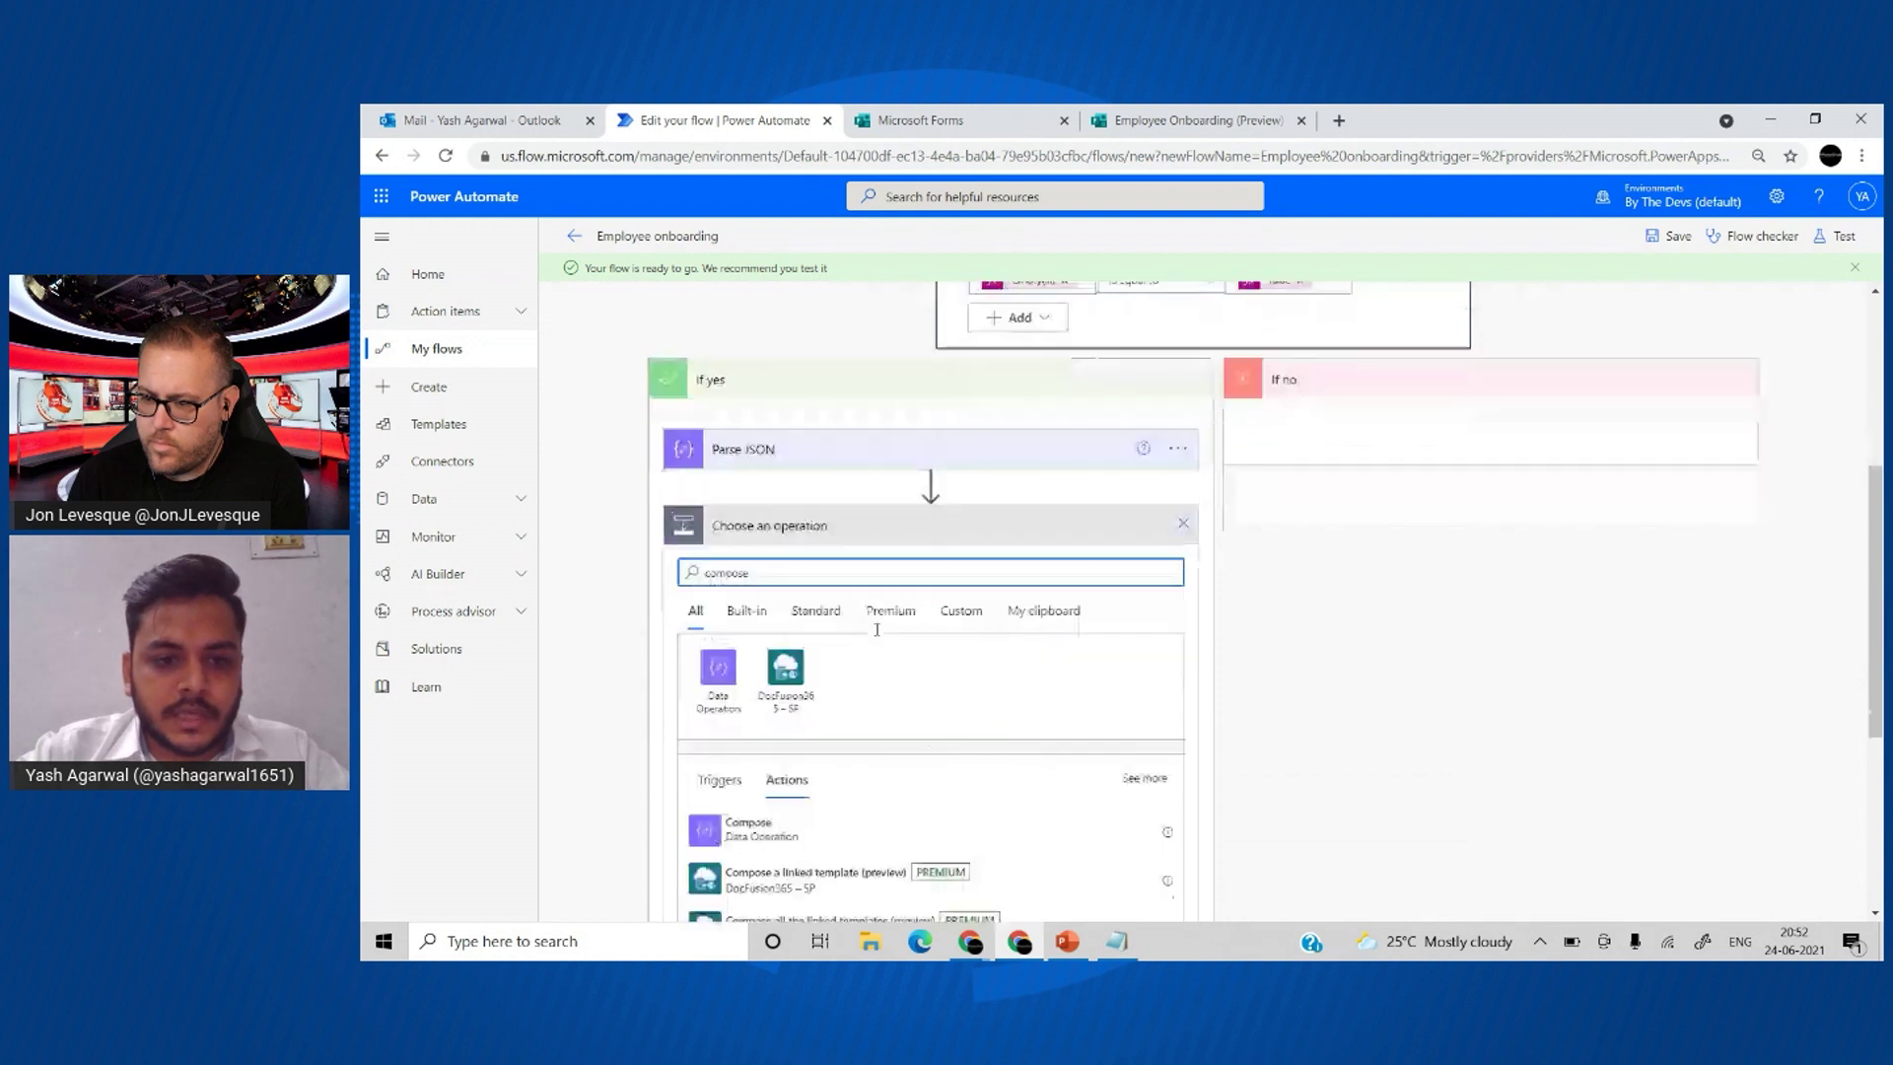
left_click(757, 818)
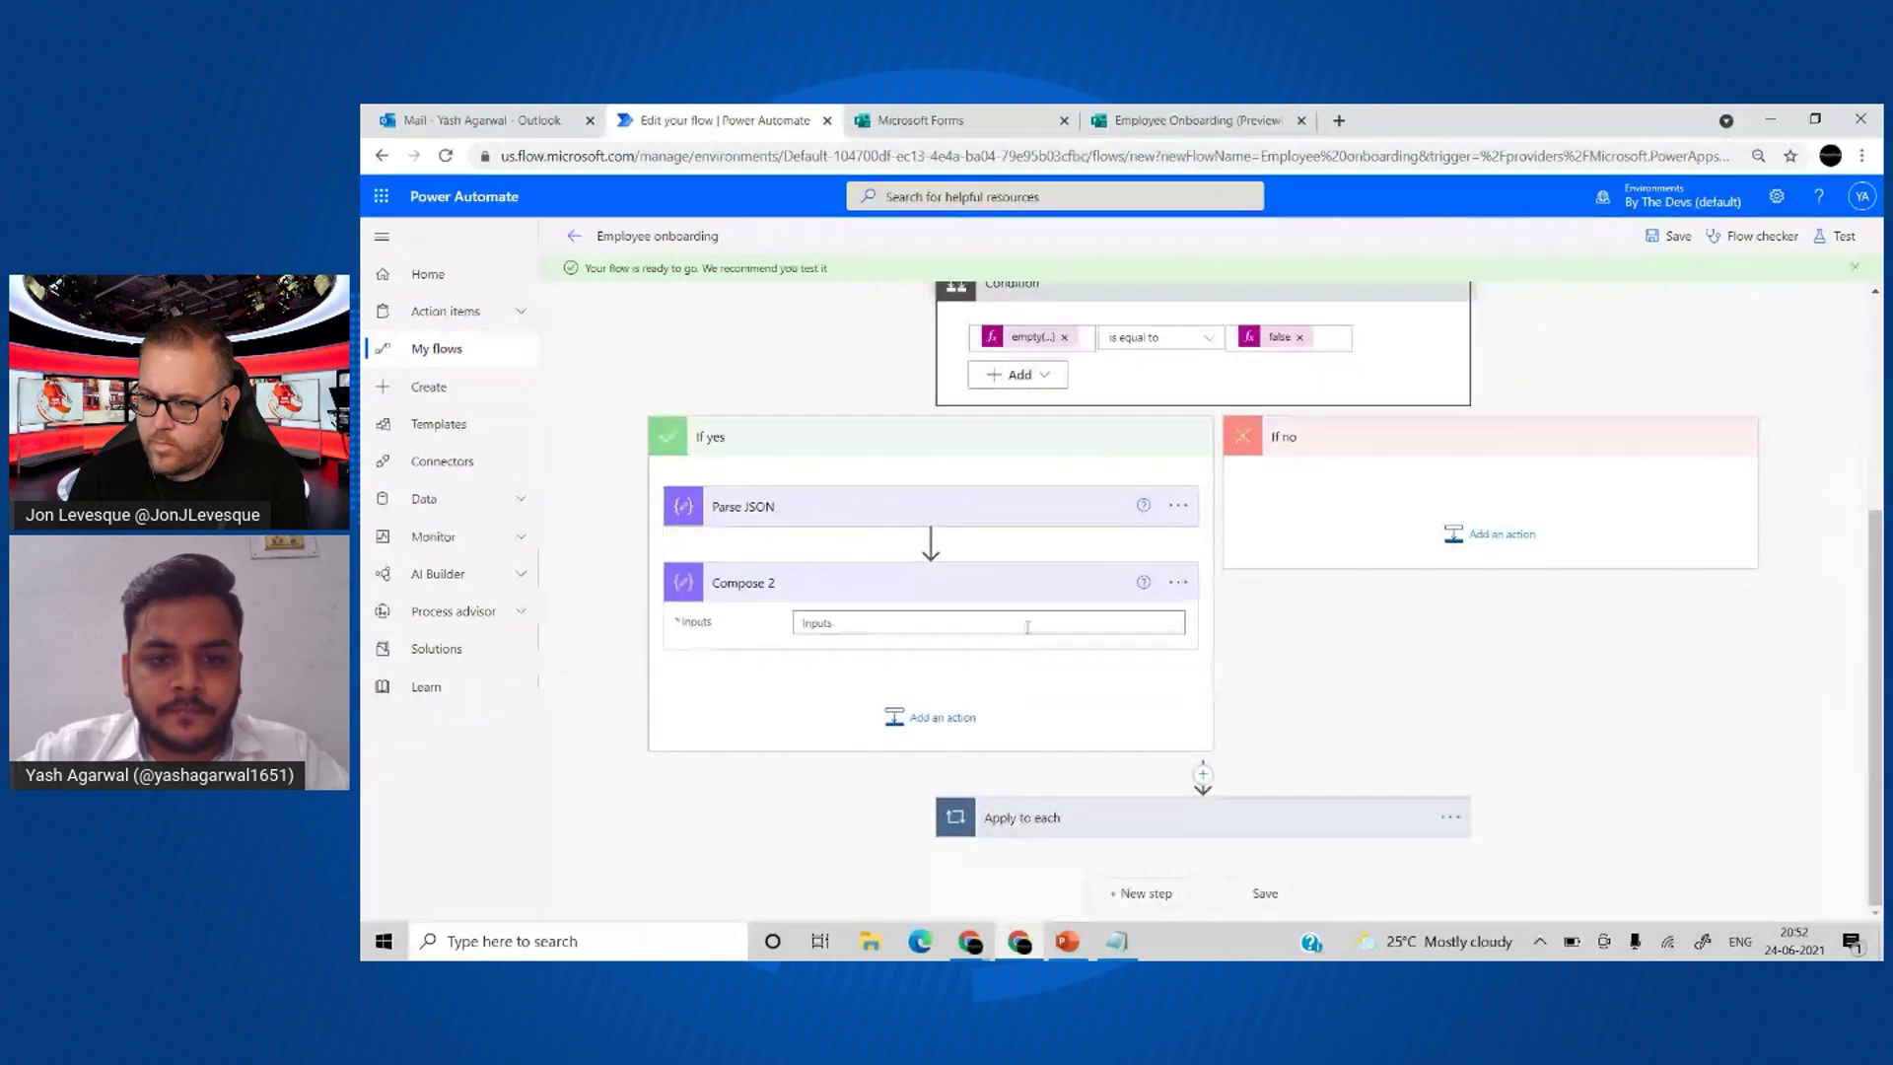
left_click_drag(1196, 815, 946, 594)
left_click(1176, 708)
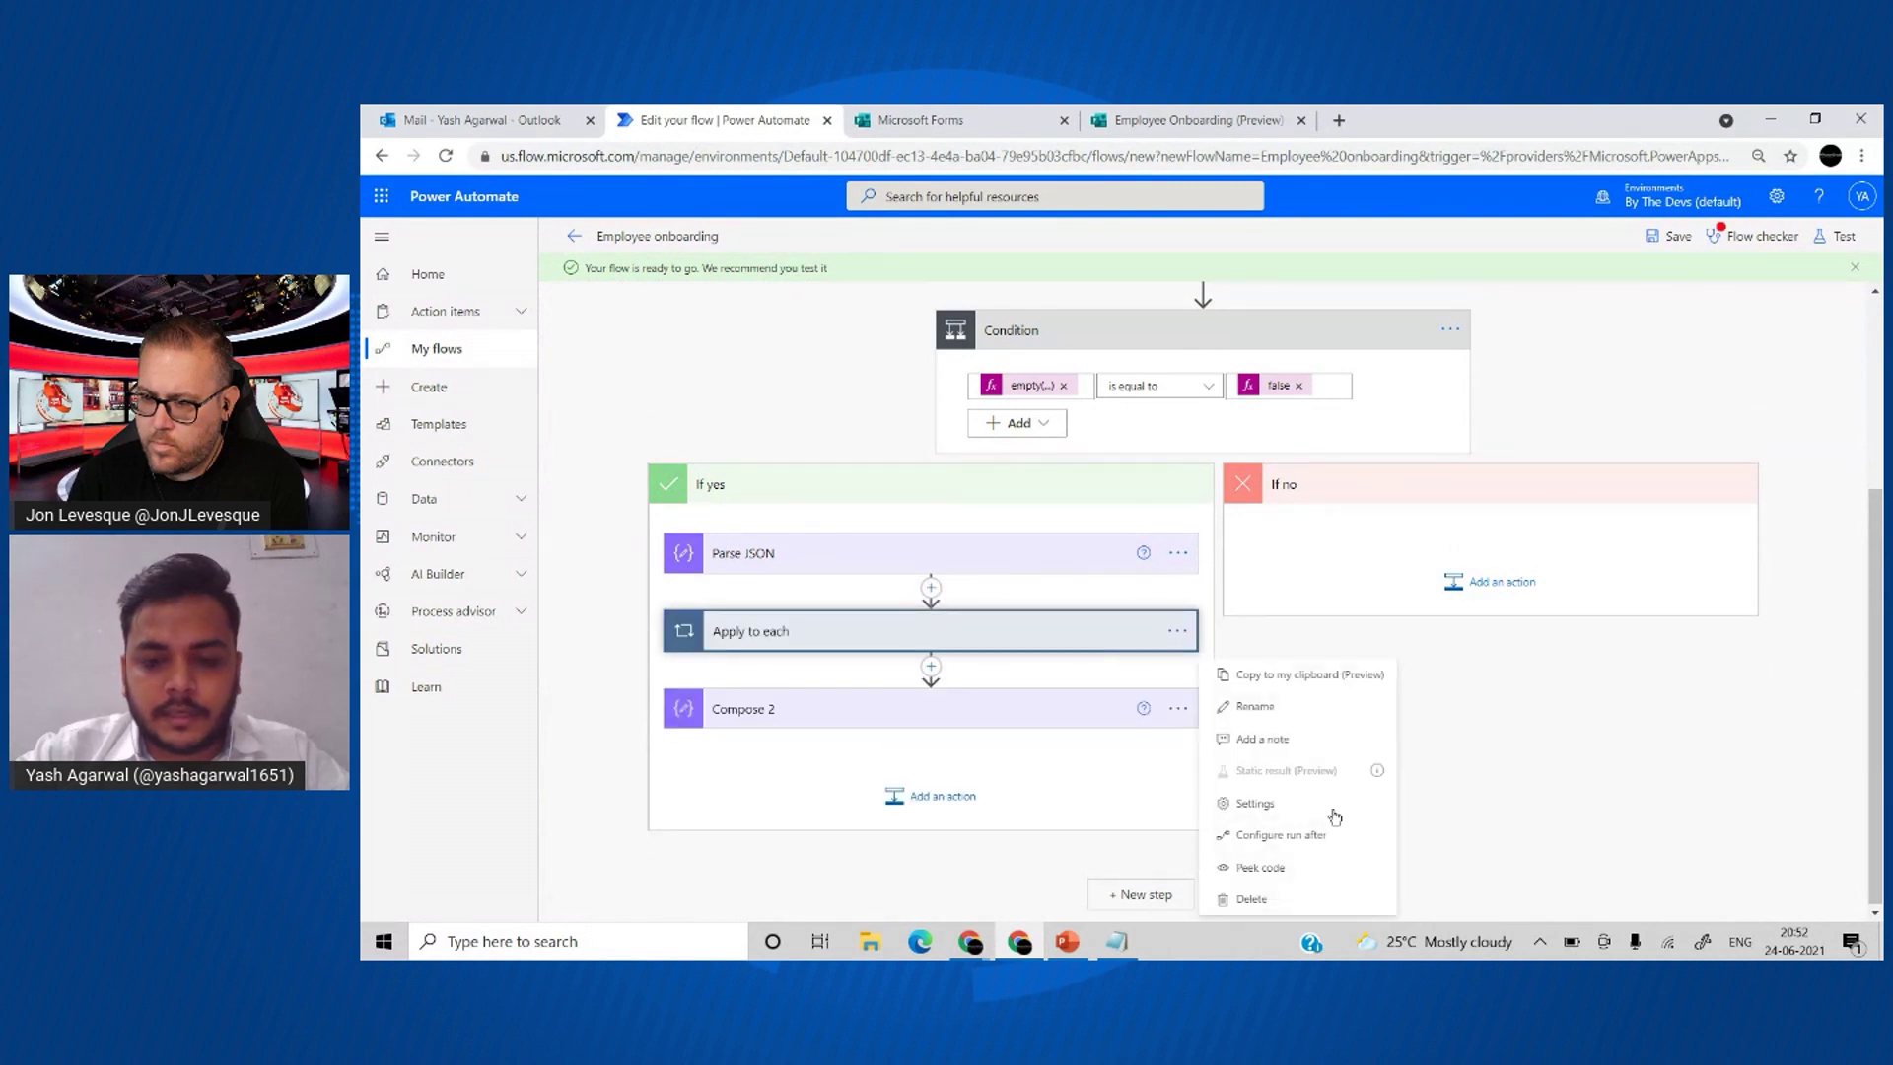
left_click(1245, 899)
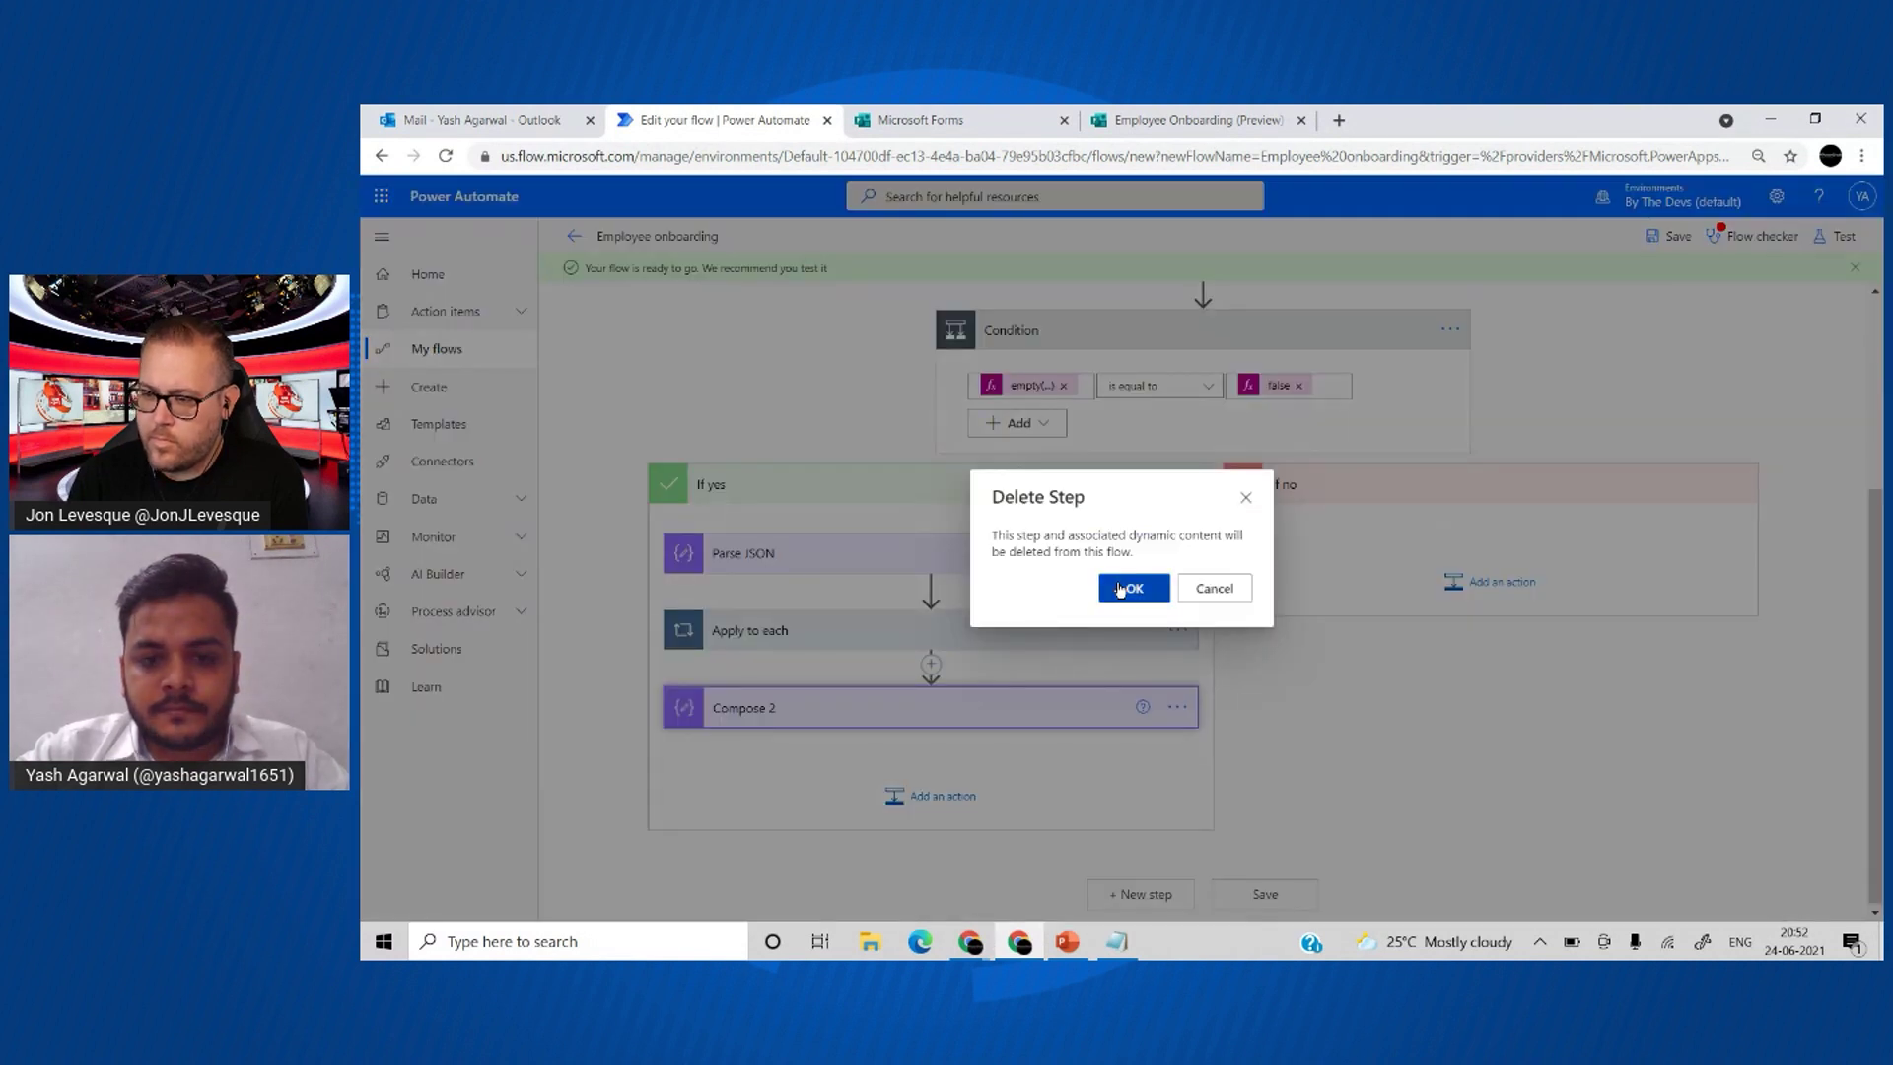
left_click(1133, 588)
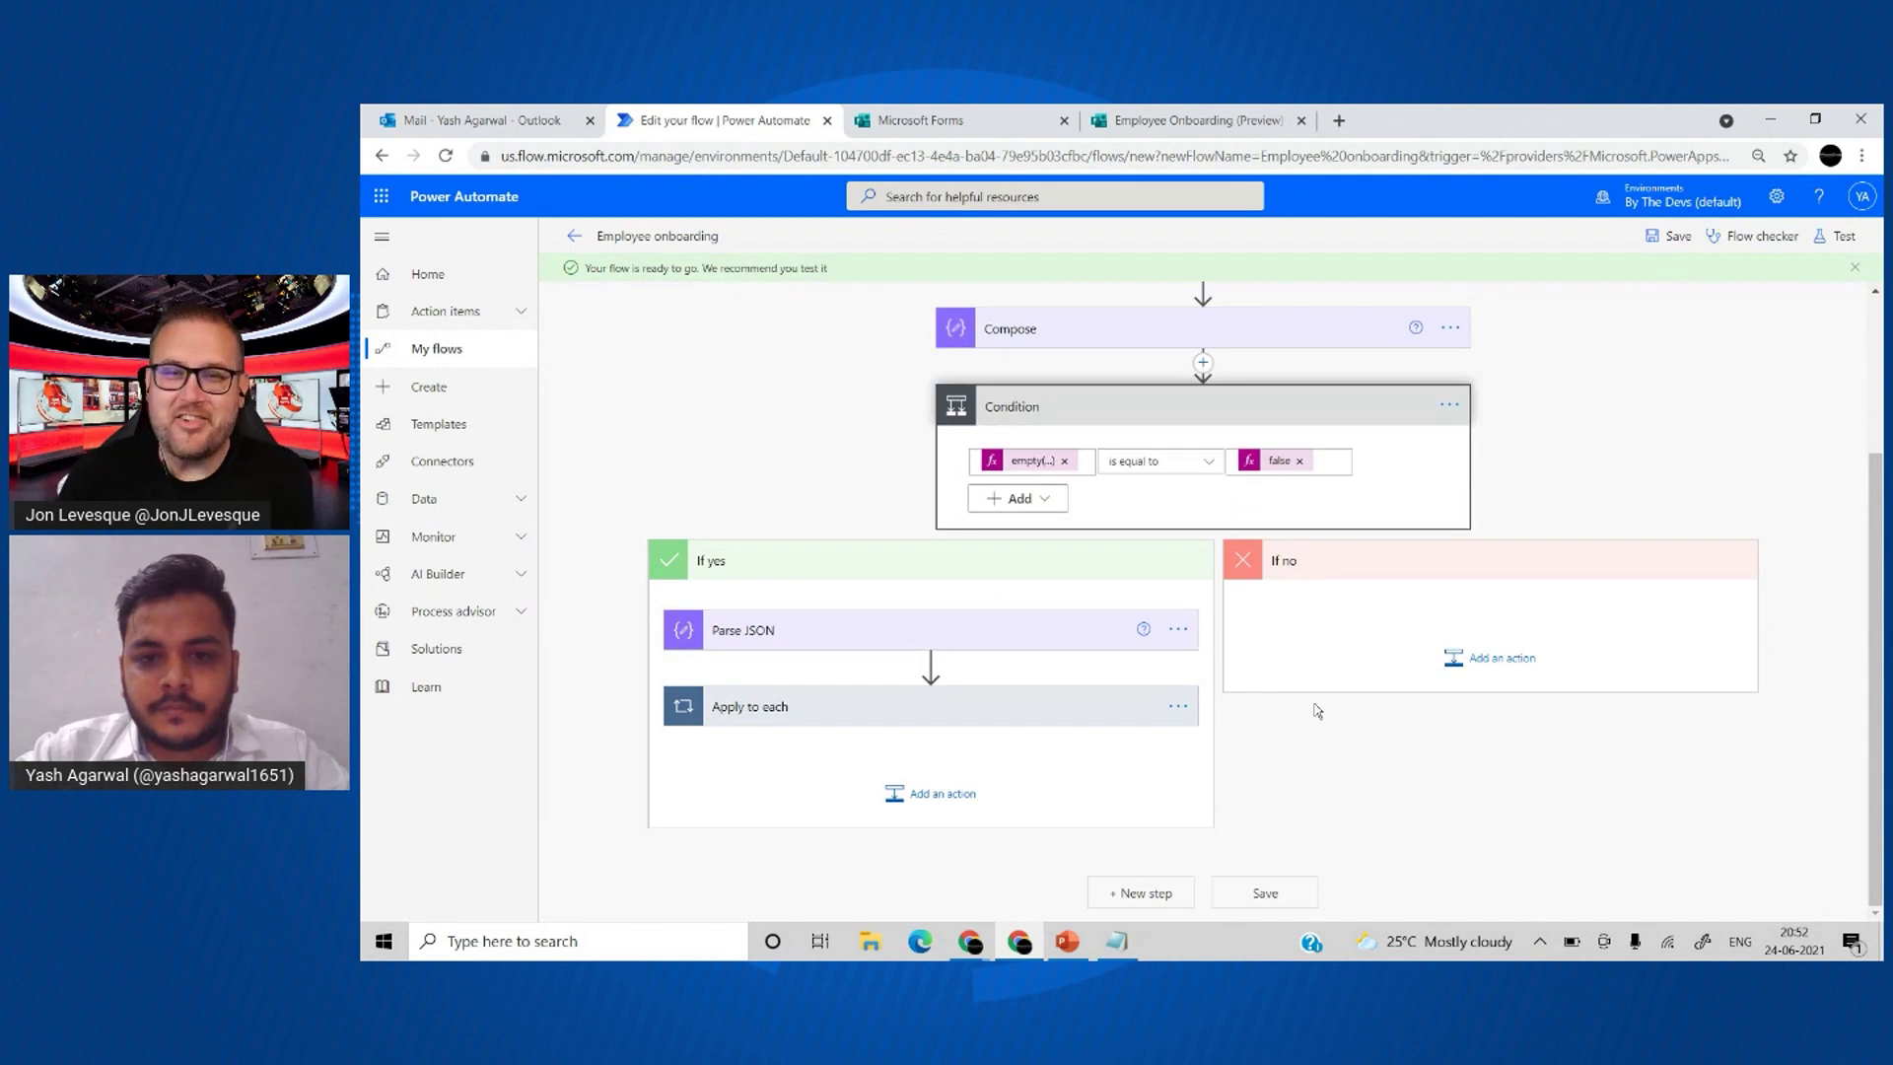
Add a Send an email (V2) step after the Condition and pick the suggested recipient in To.
left_click(1162, 885)
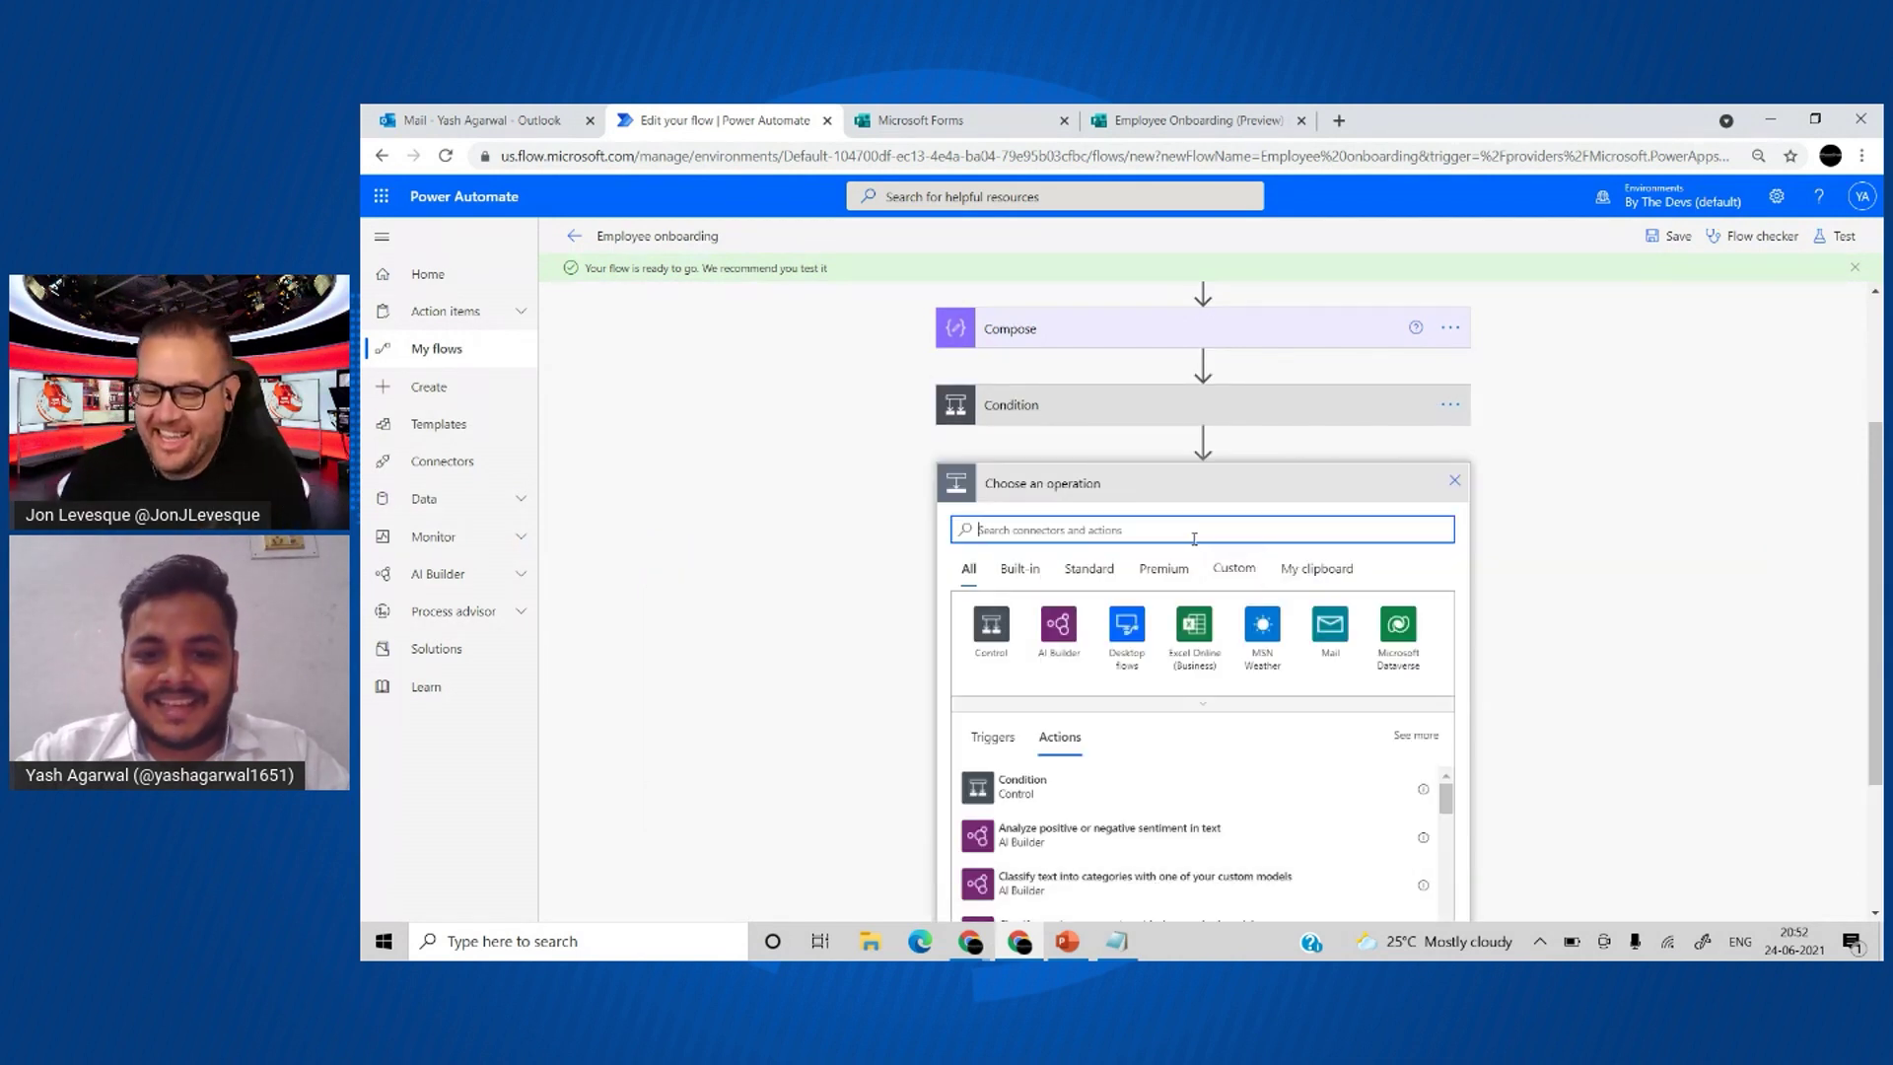
type("email")
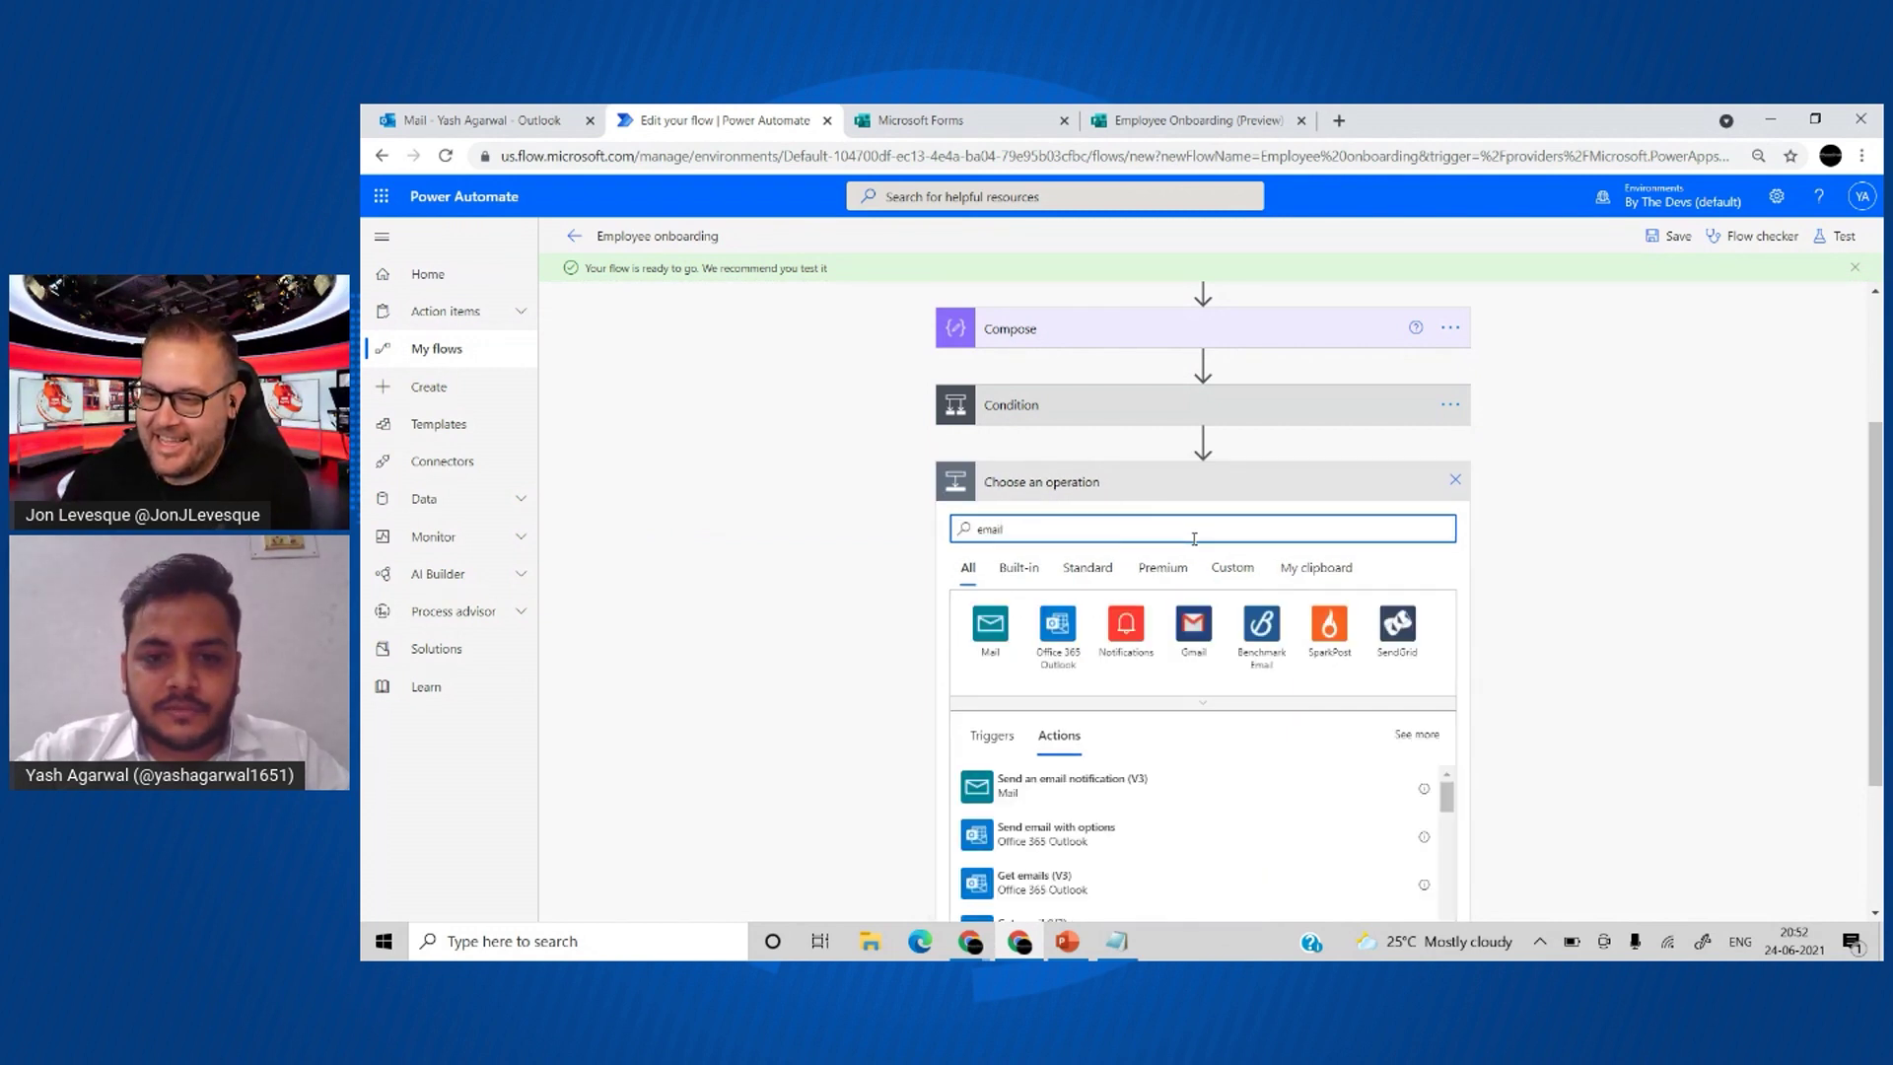
scroll(1163, 599, "down", 1)
scroll(1104, 749, "down", 3)
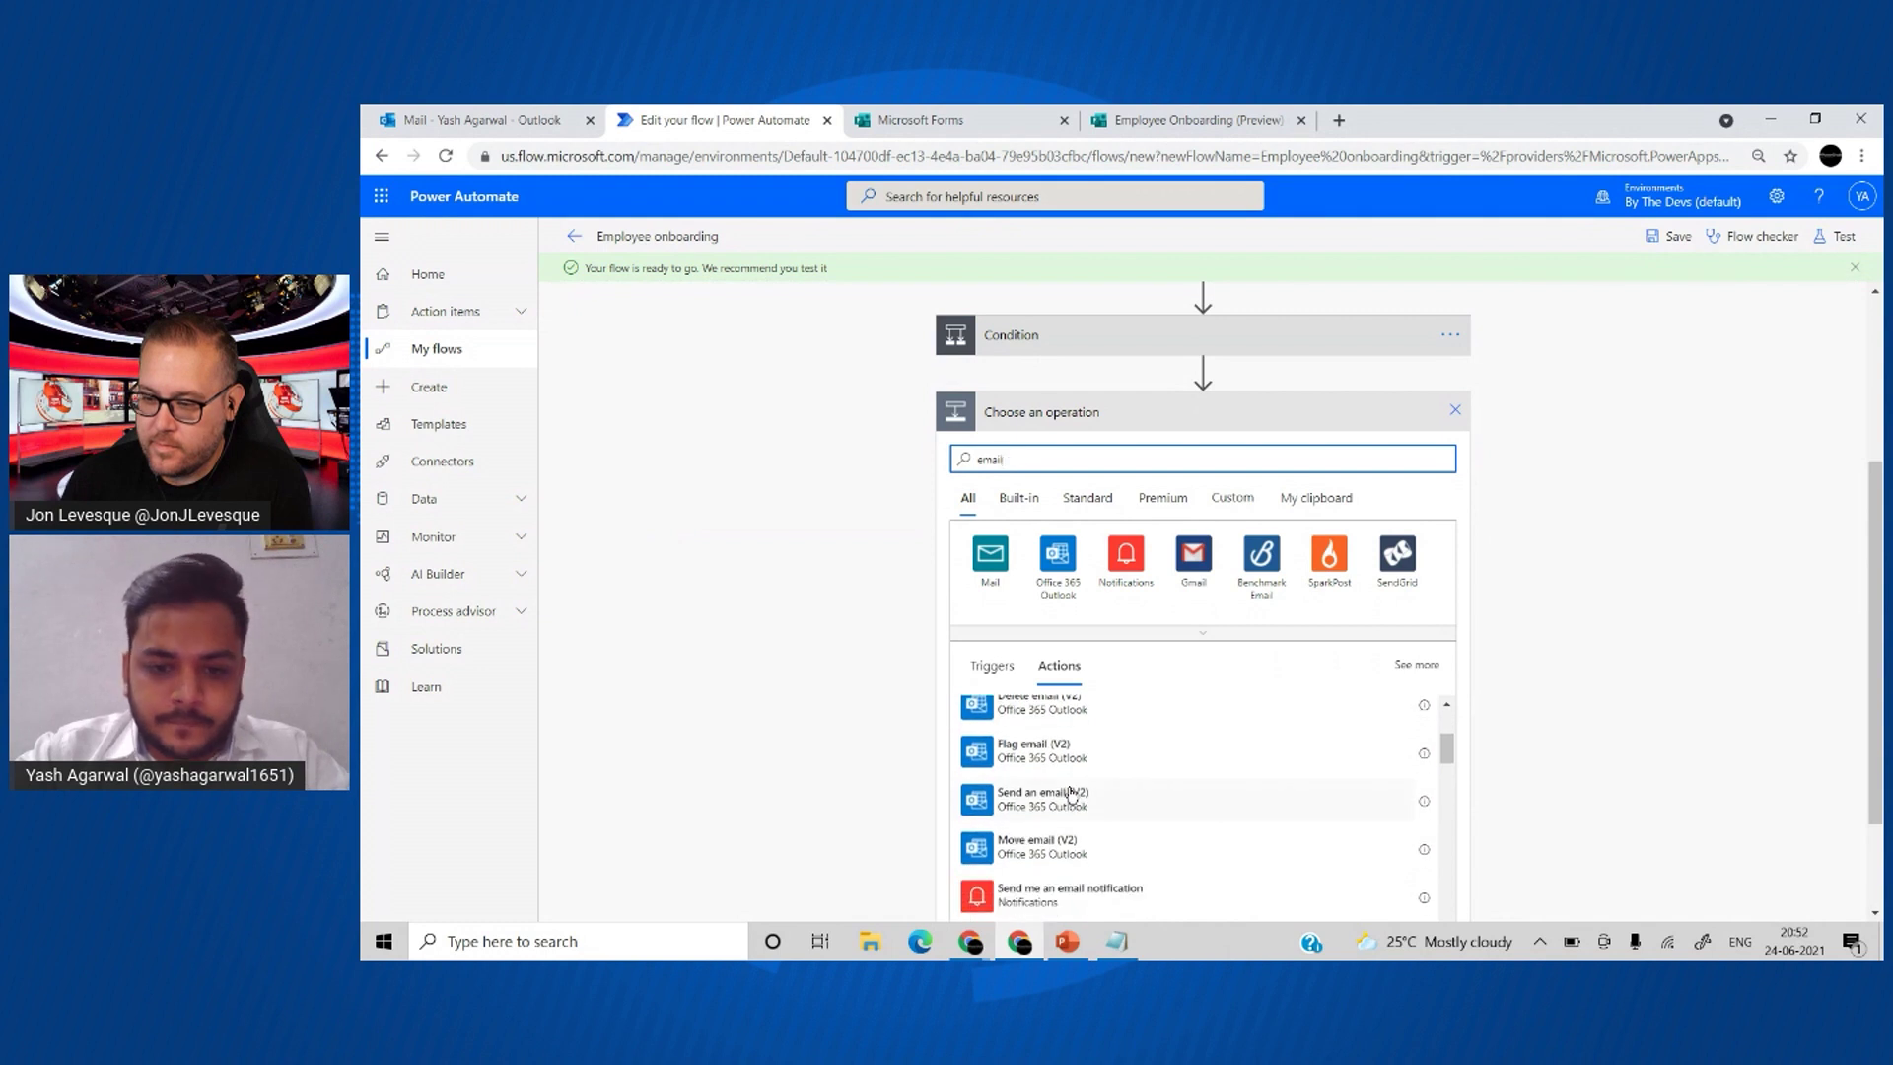
left_click(1121, 803)
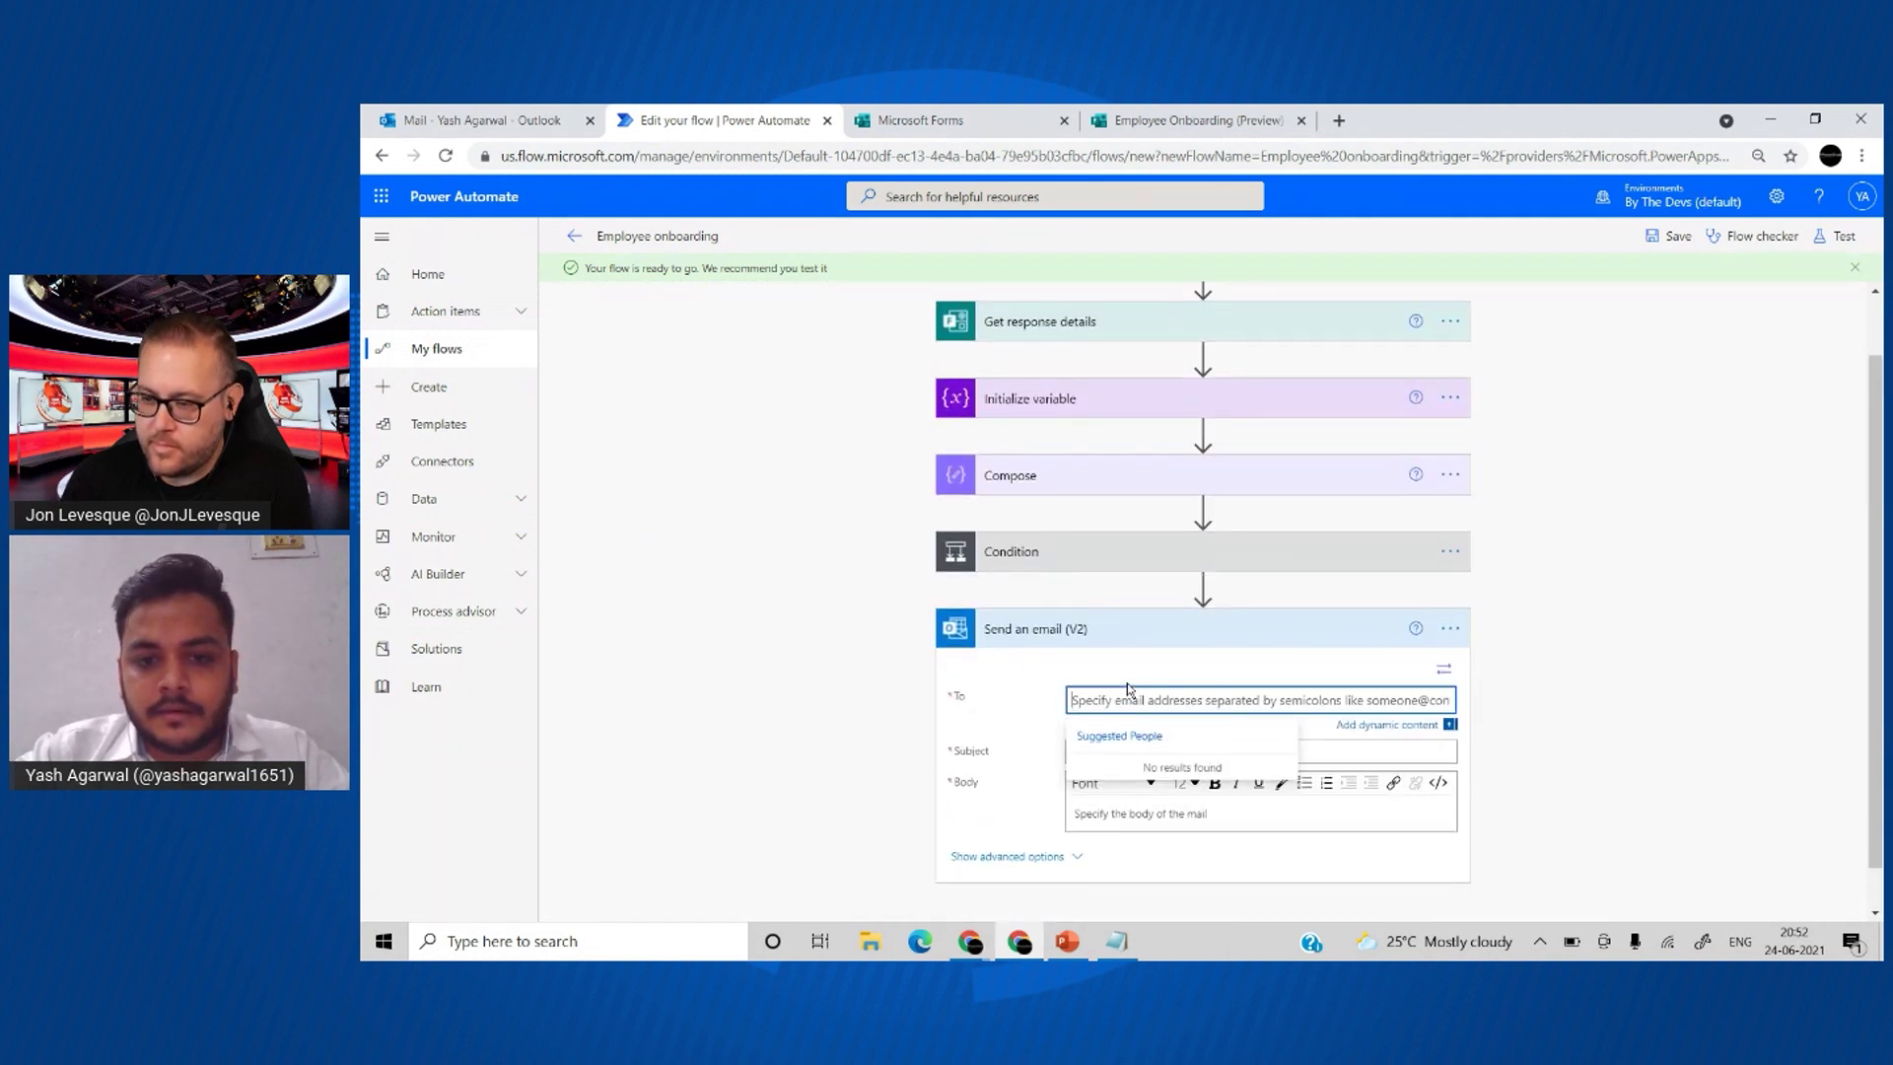
left_click(1441, 628)
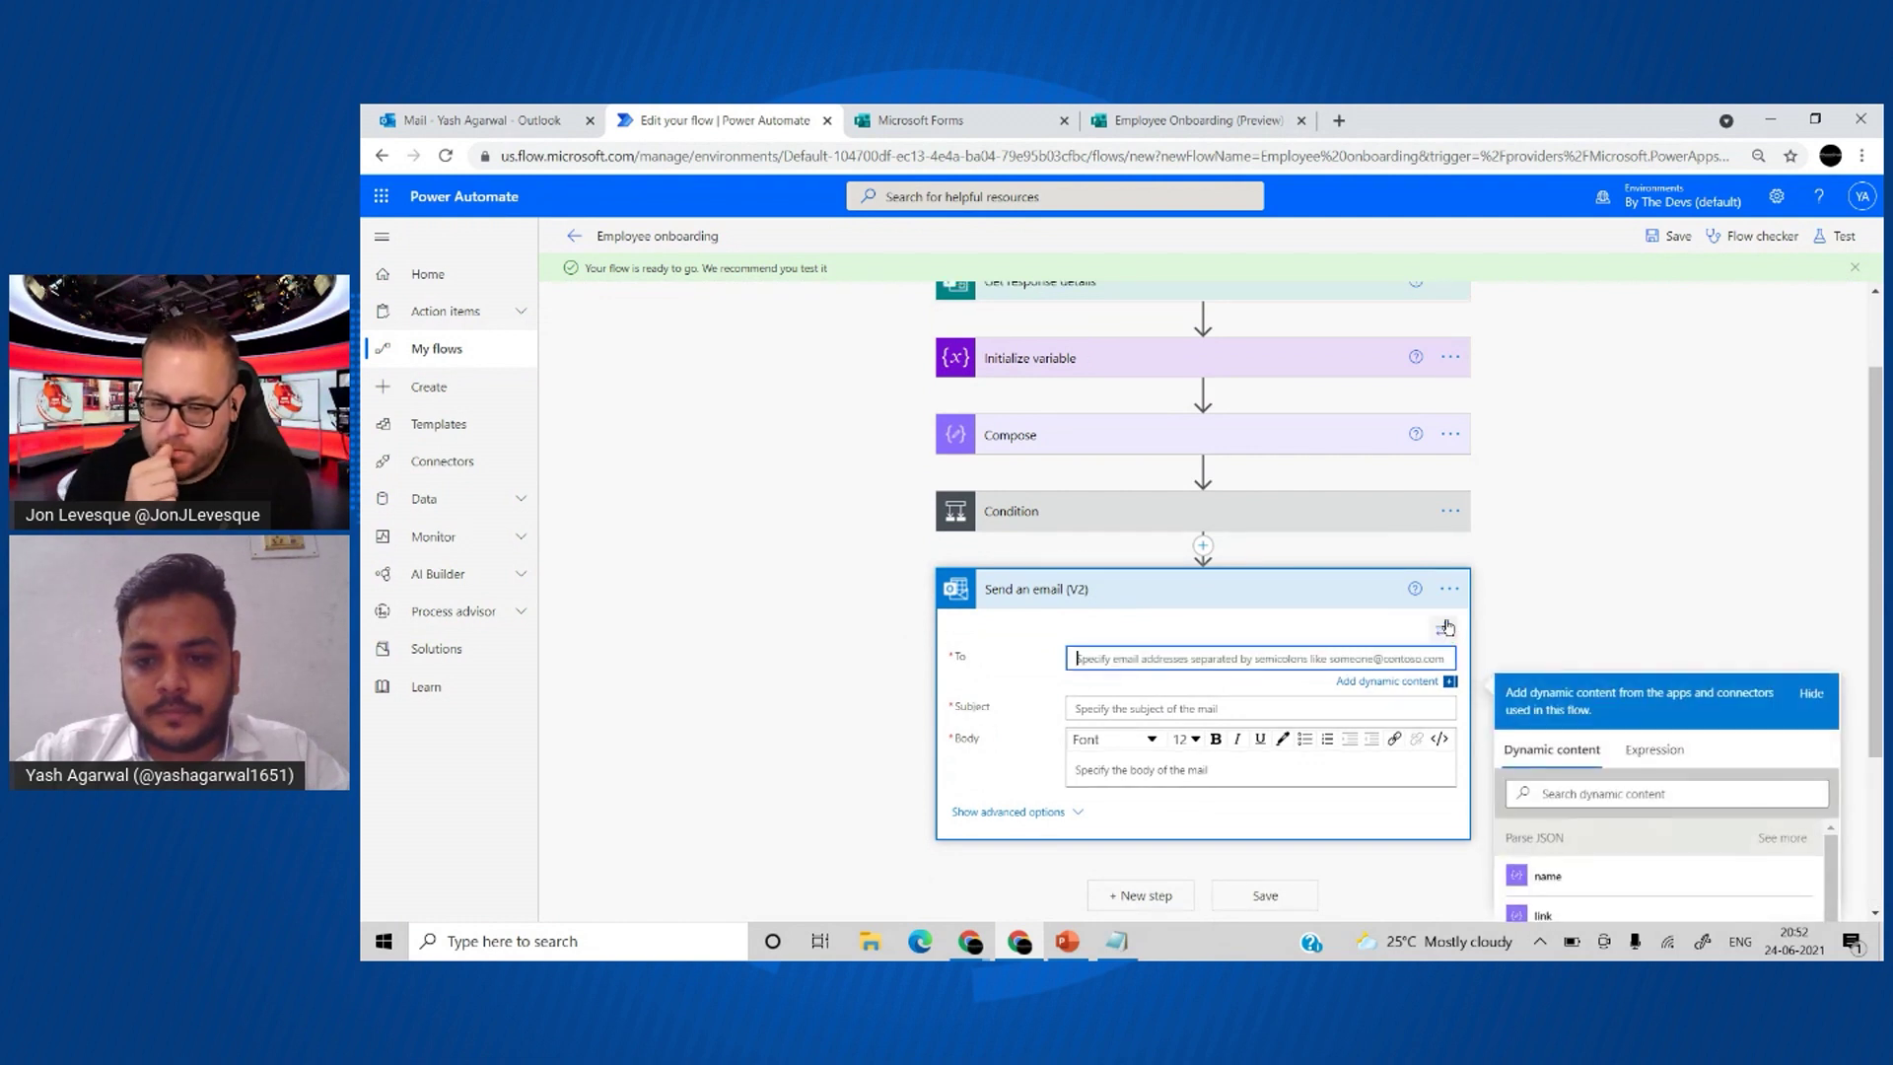
left_click(1369, 660)
type("yash")
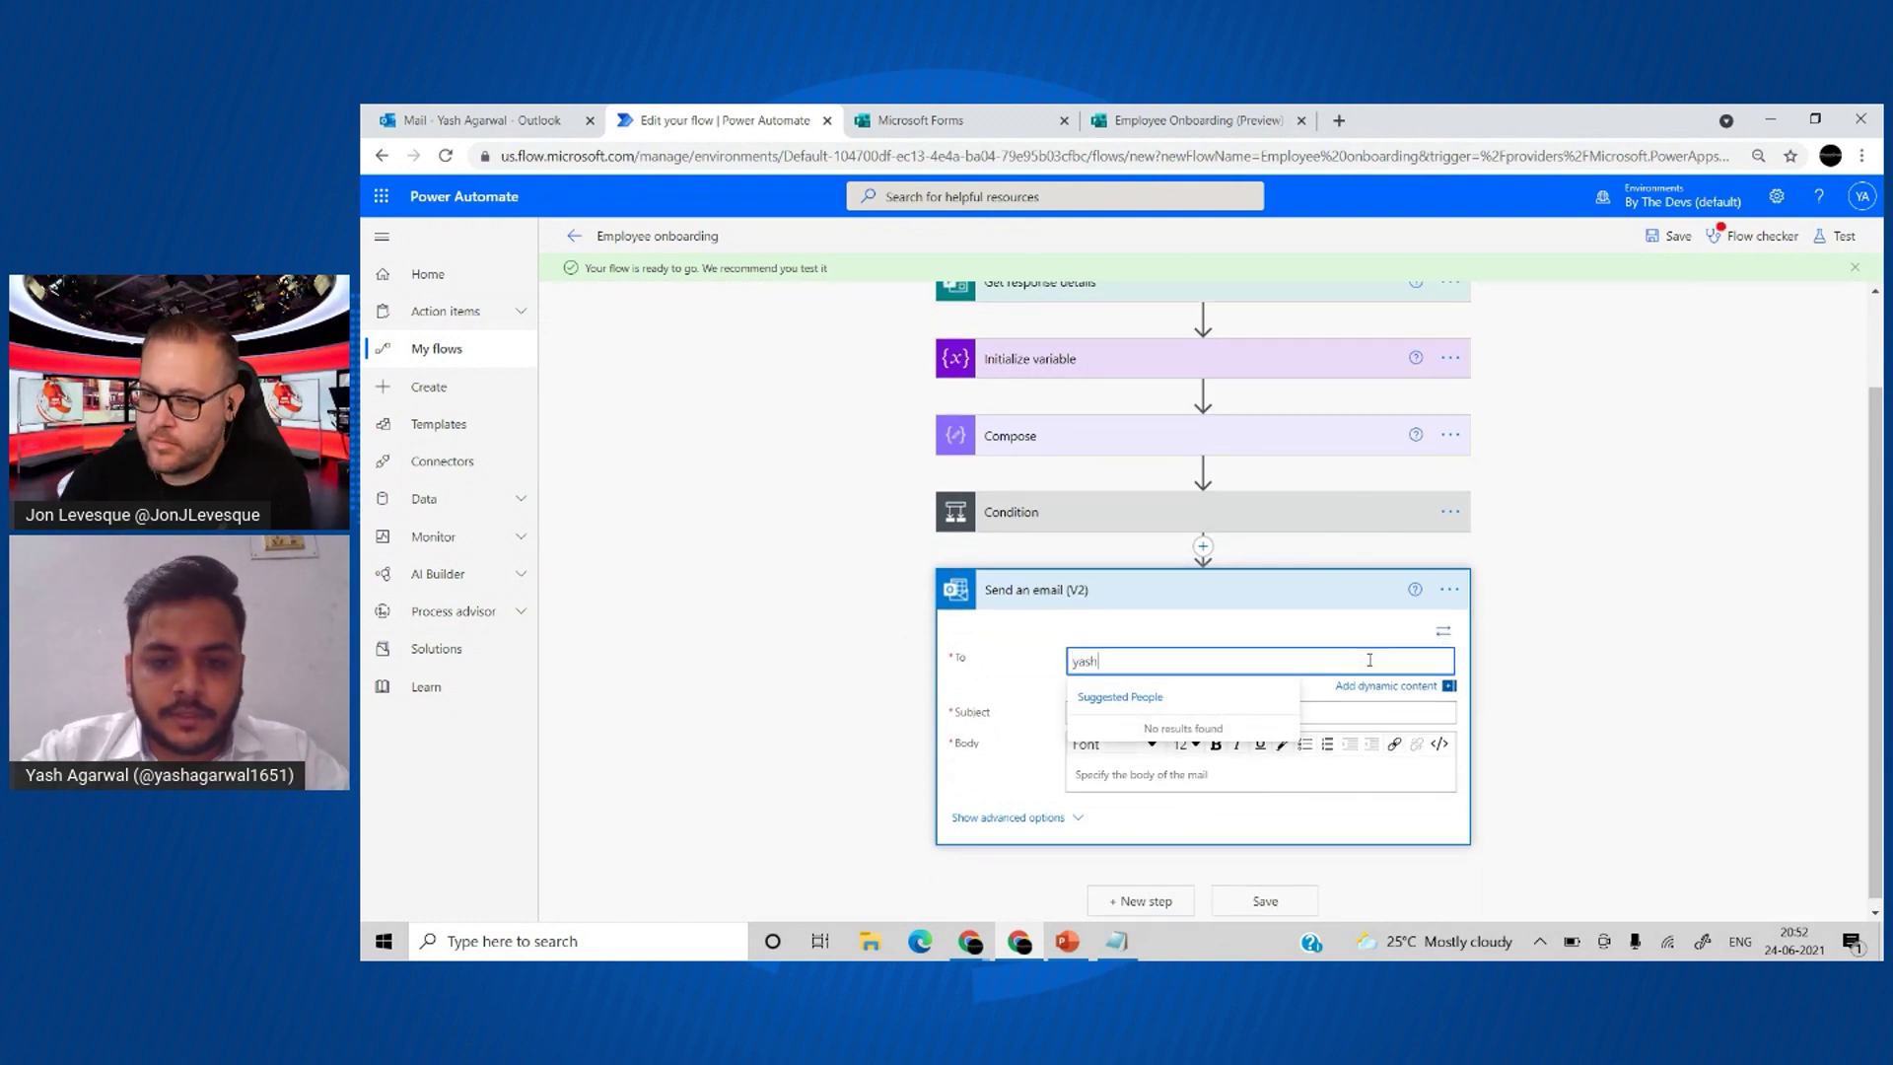
key("Return")
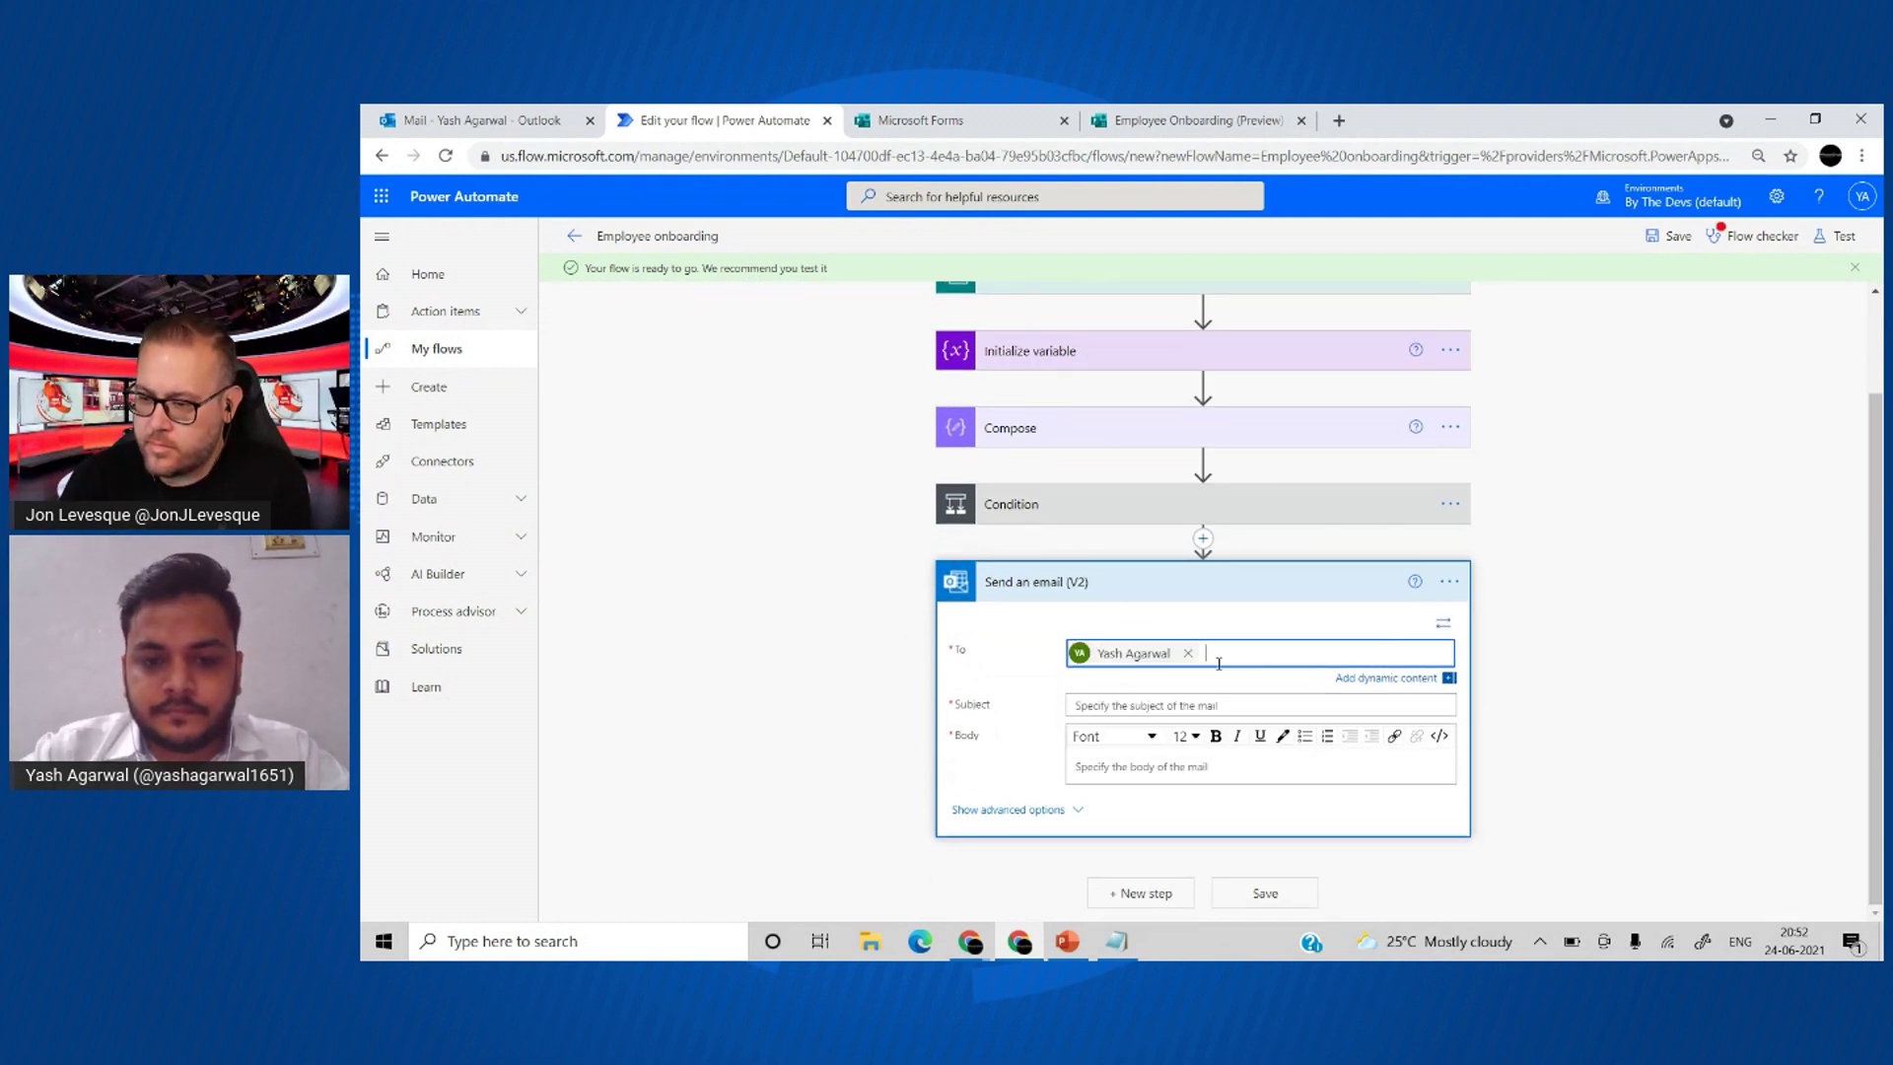
left_click(1211, 702)
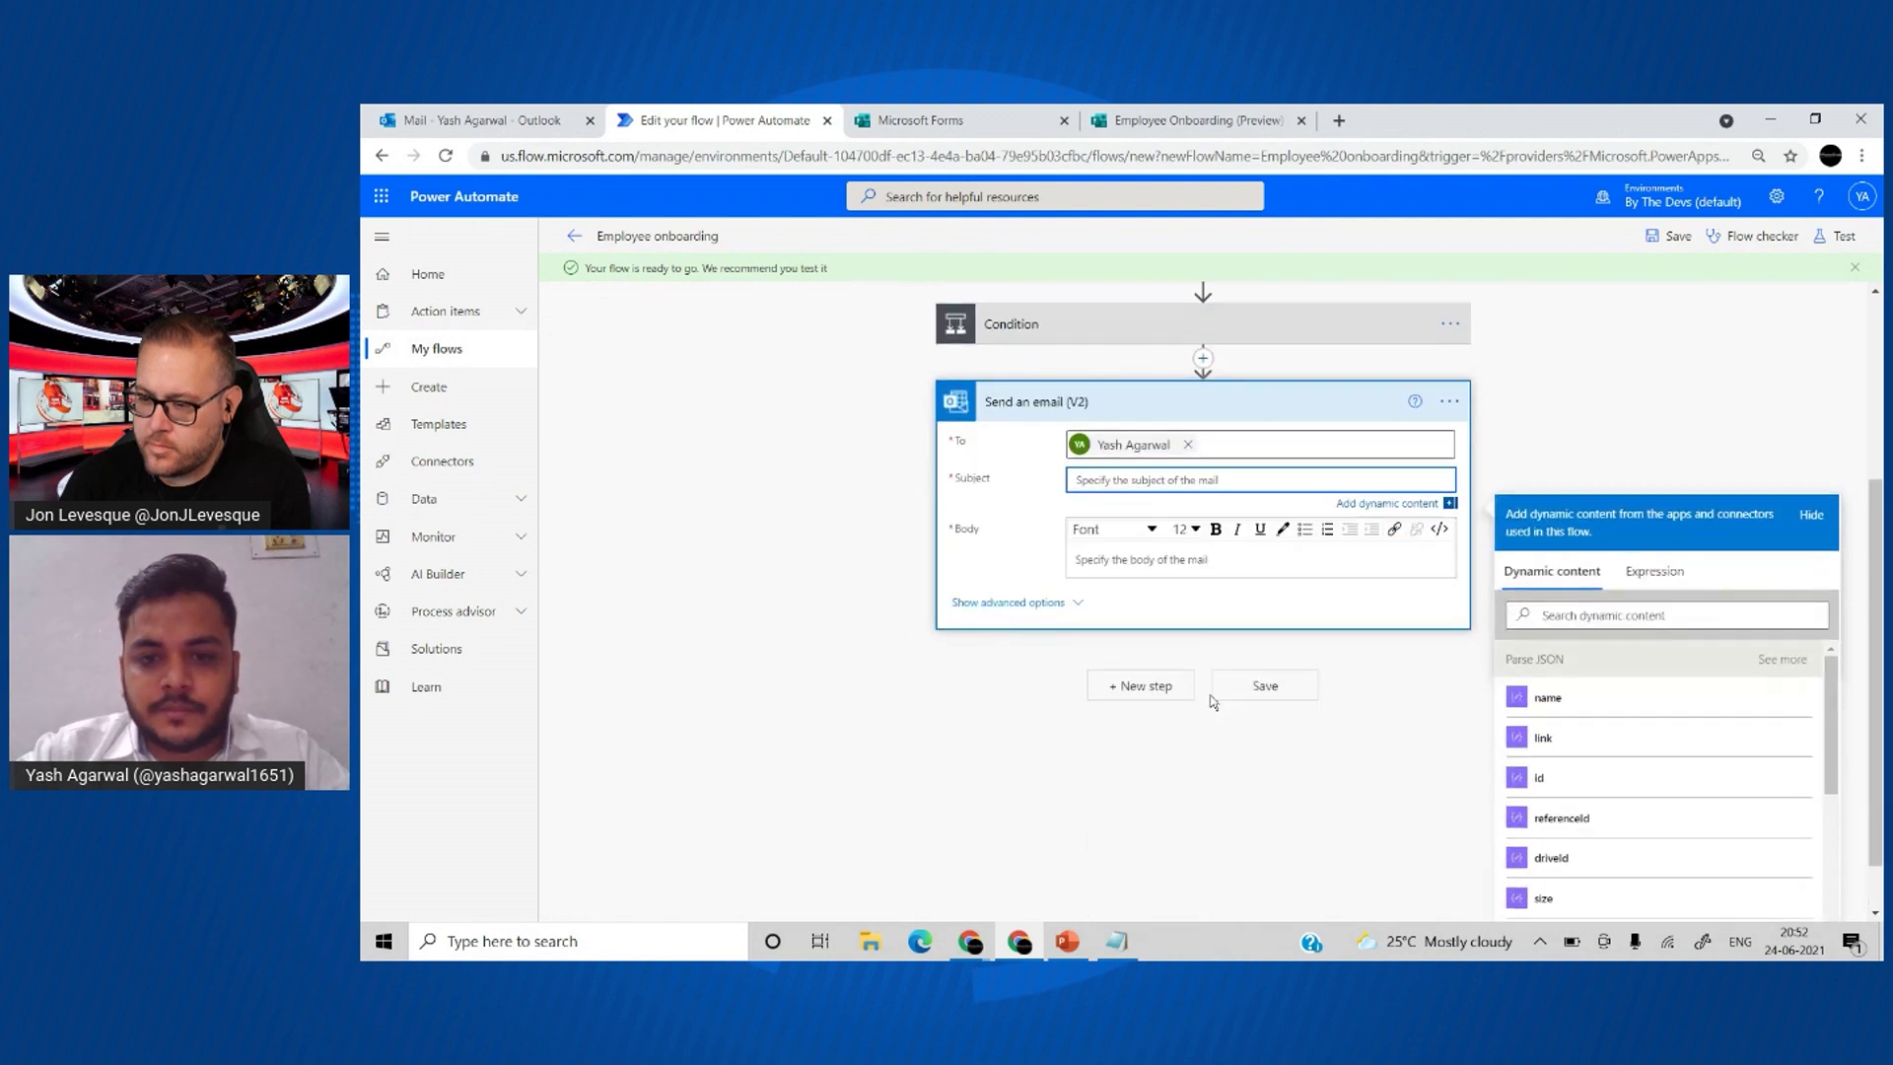
Set the email subject to 'New onboarding form submitted'.
type("c")
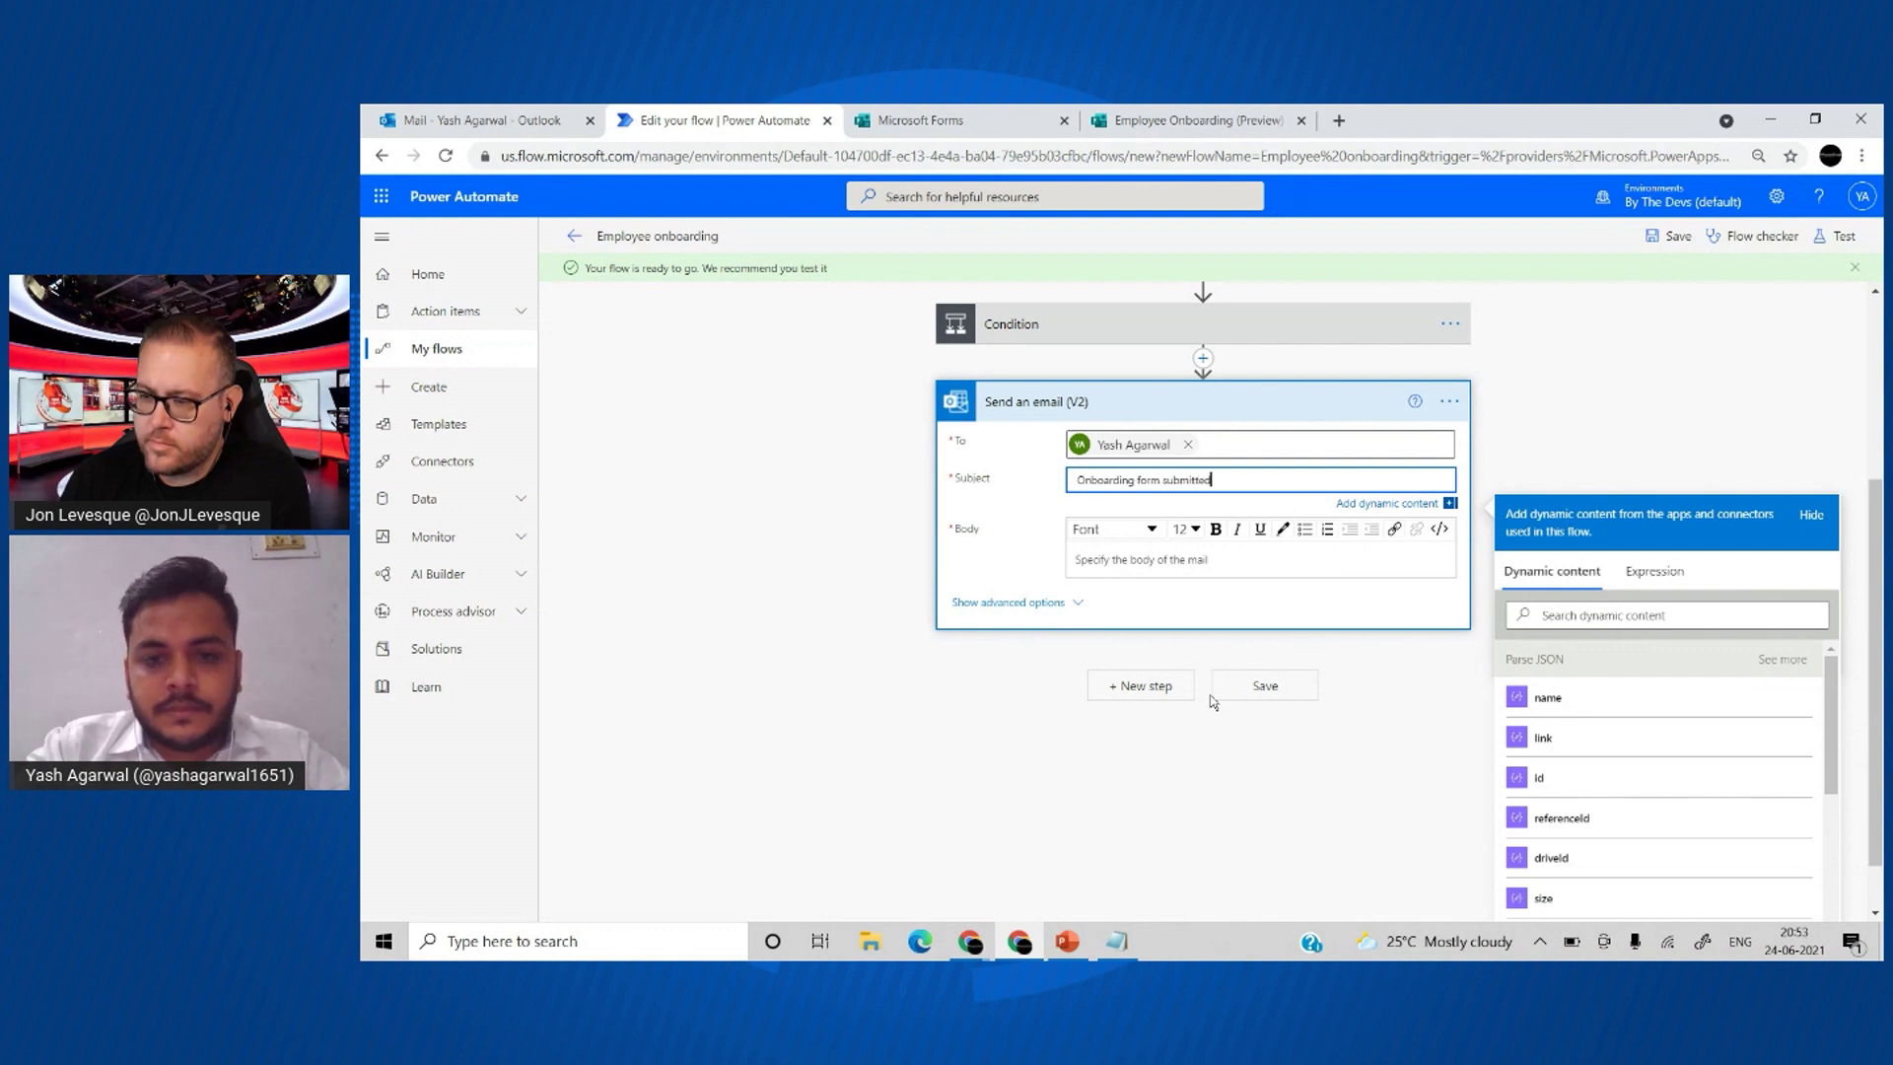
scroll(1212, 702, "down", 1)
scroll(1639, 591, "down", 6)
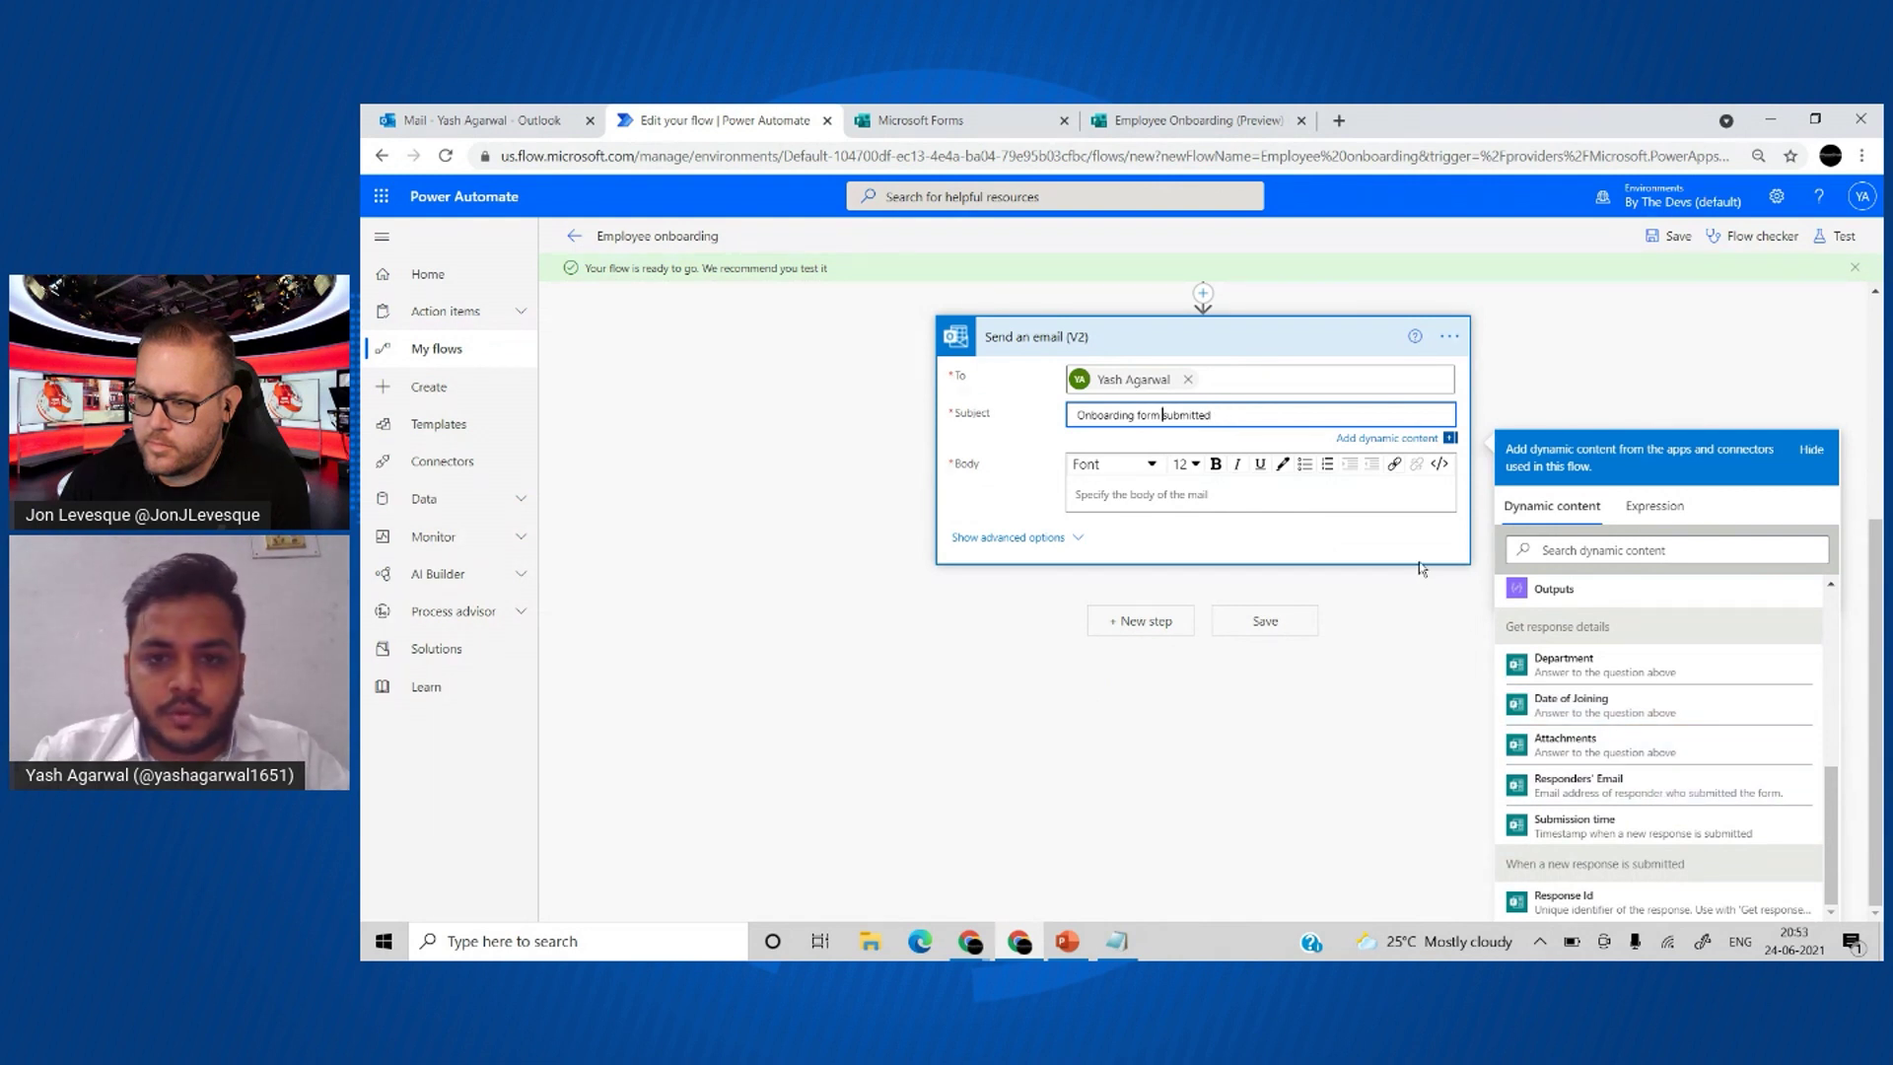
type("New")
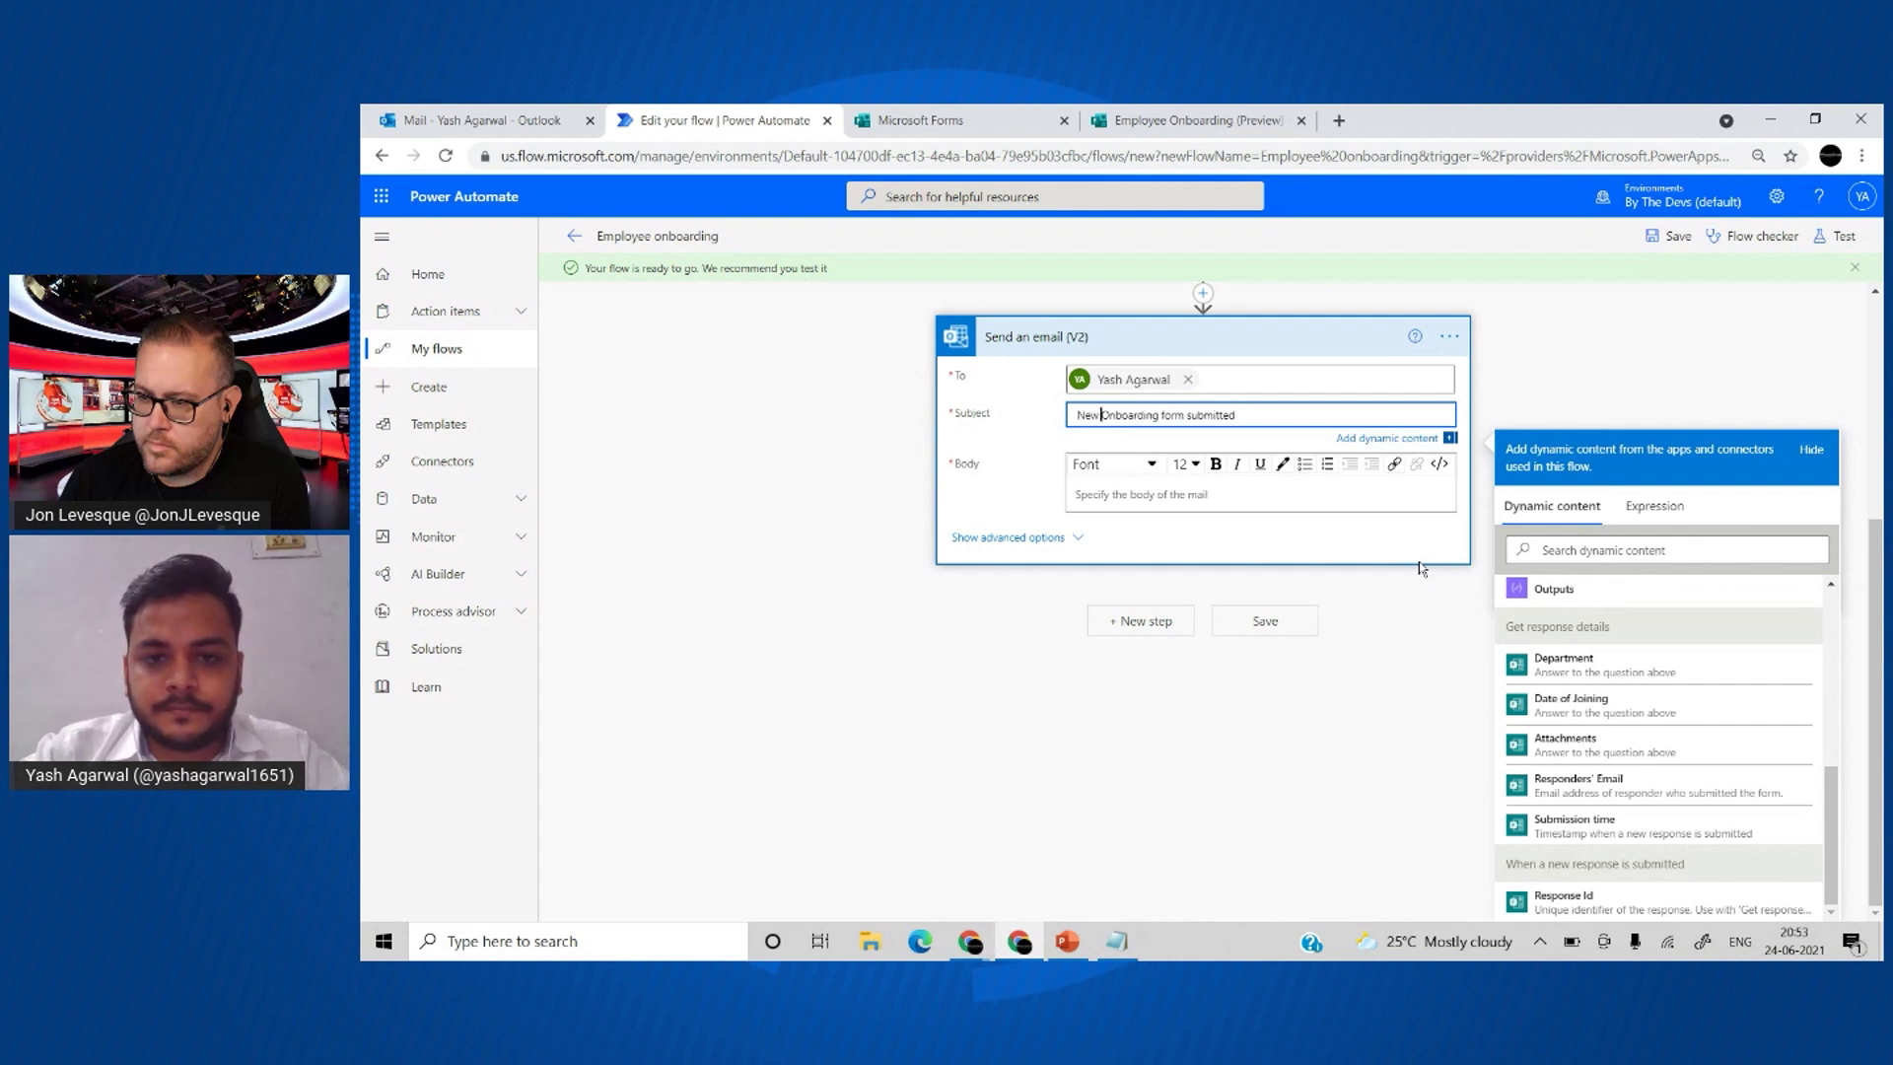
key("Delete")
type("o")
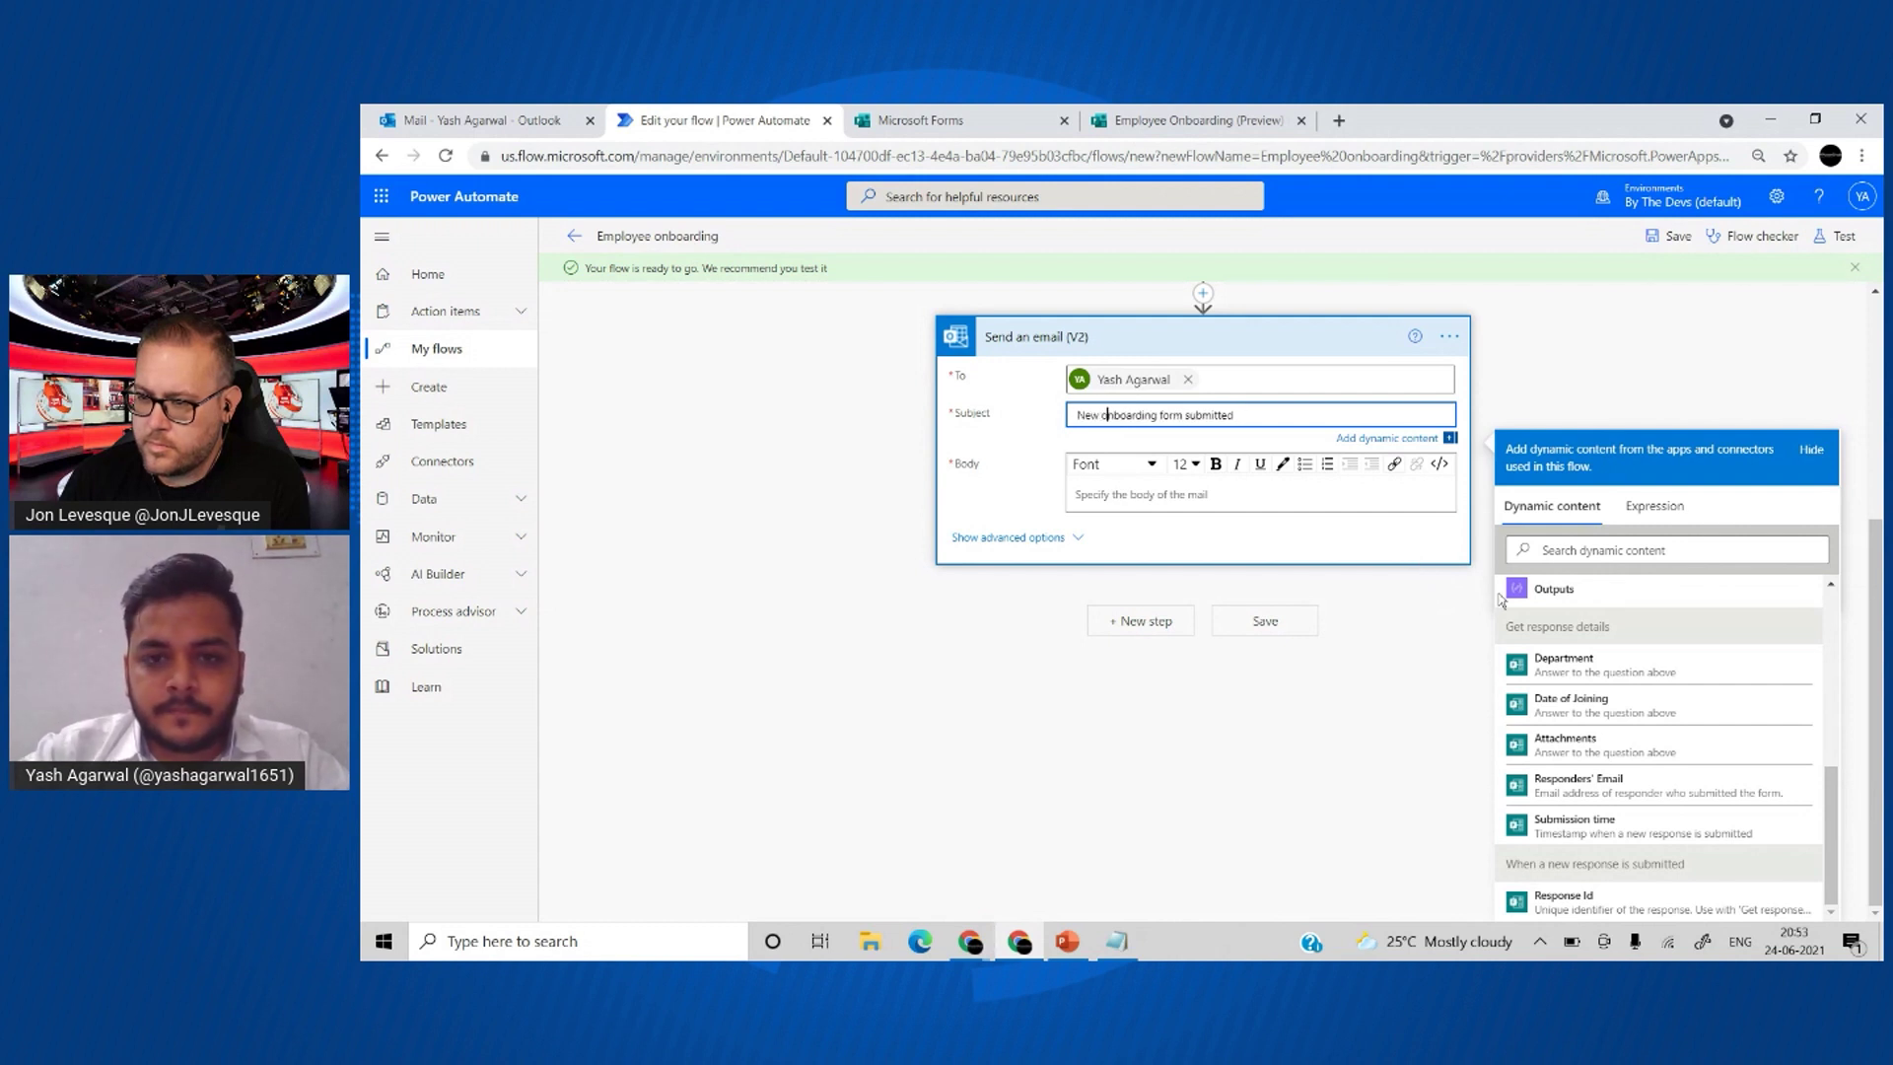
Write the body 'Hello! A new onboarding form has been submitted by', reusing the subject wording.
left_click(1344, 499)
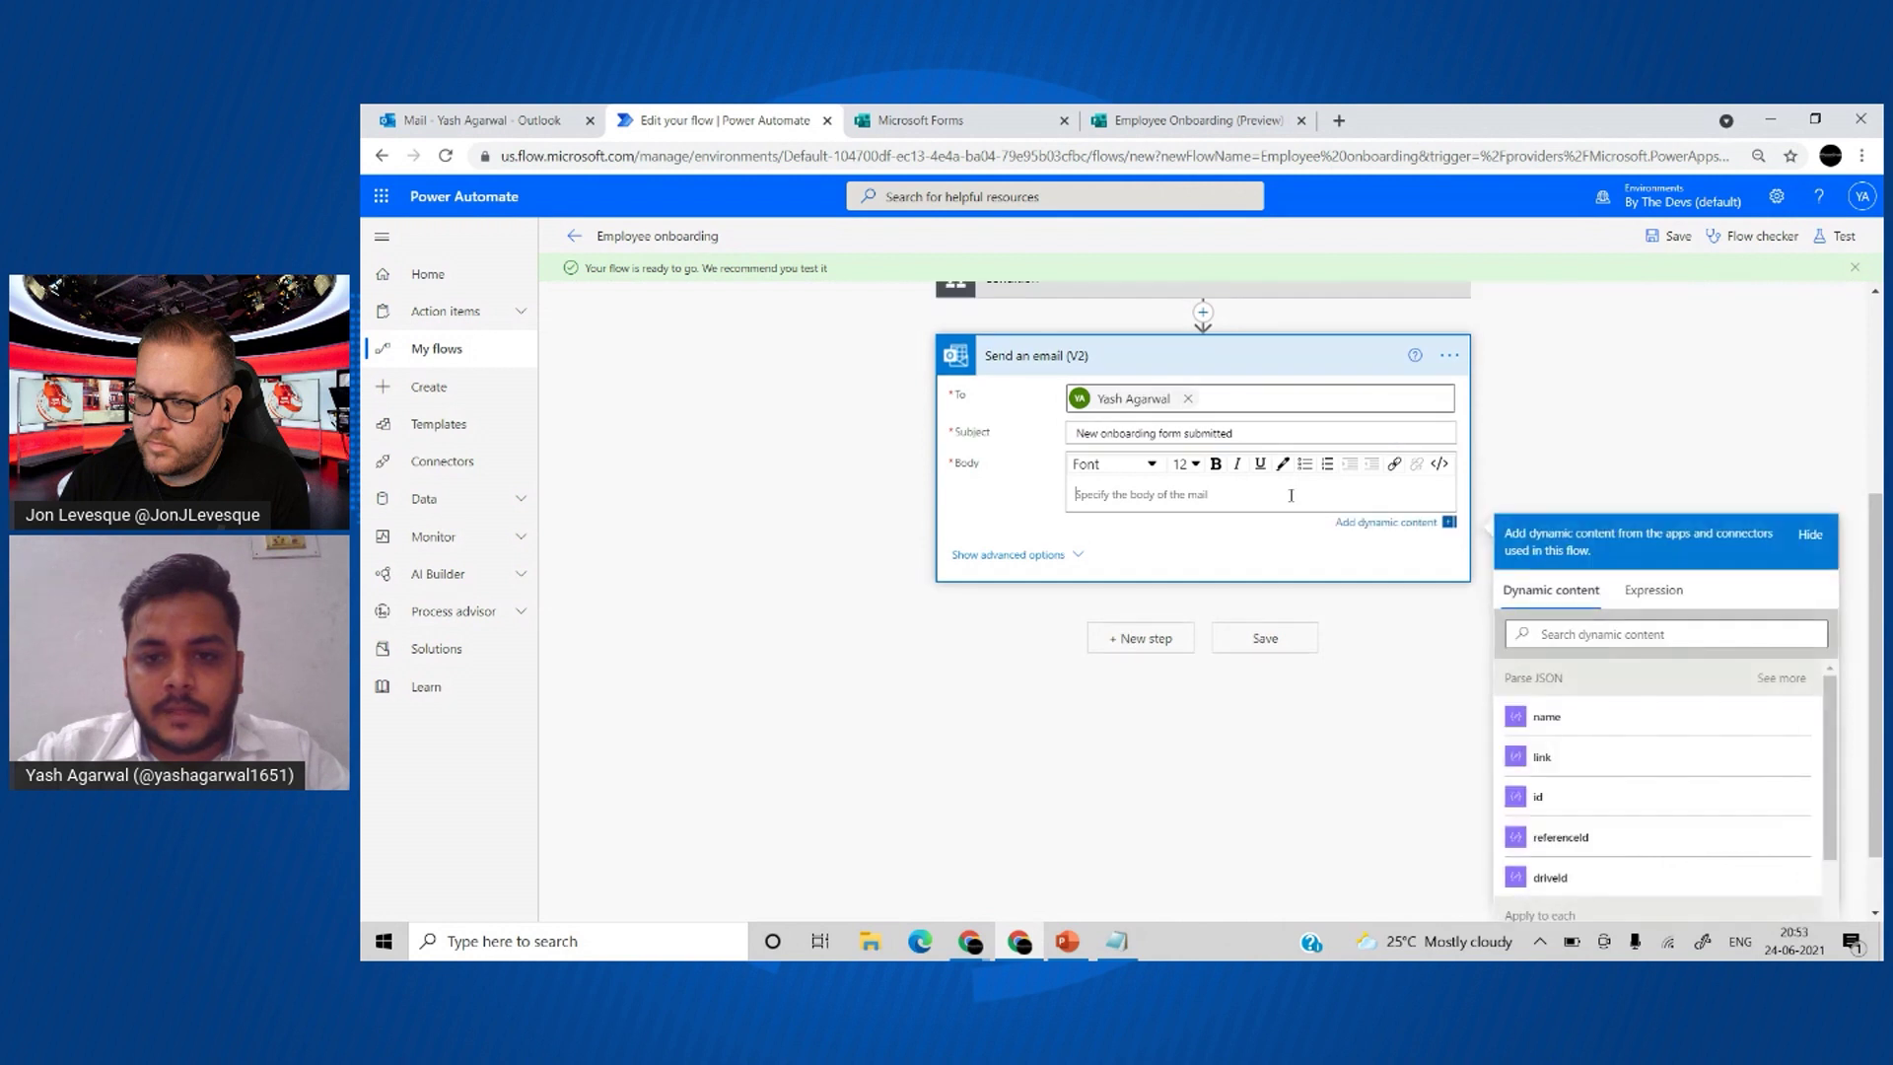
type("Hello!")
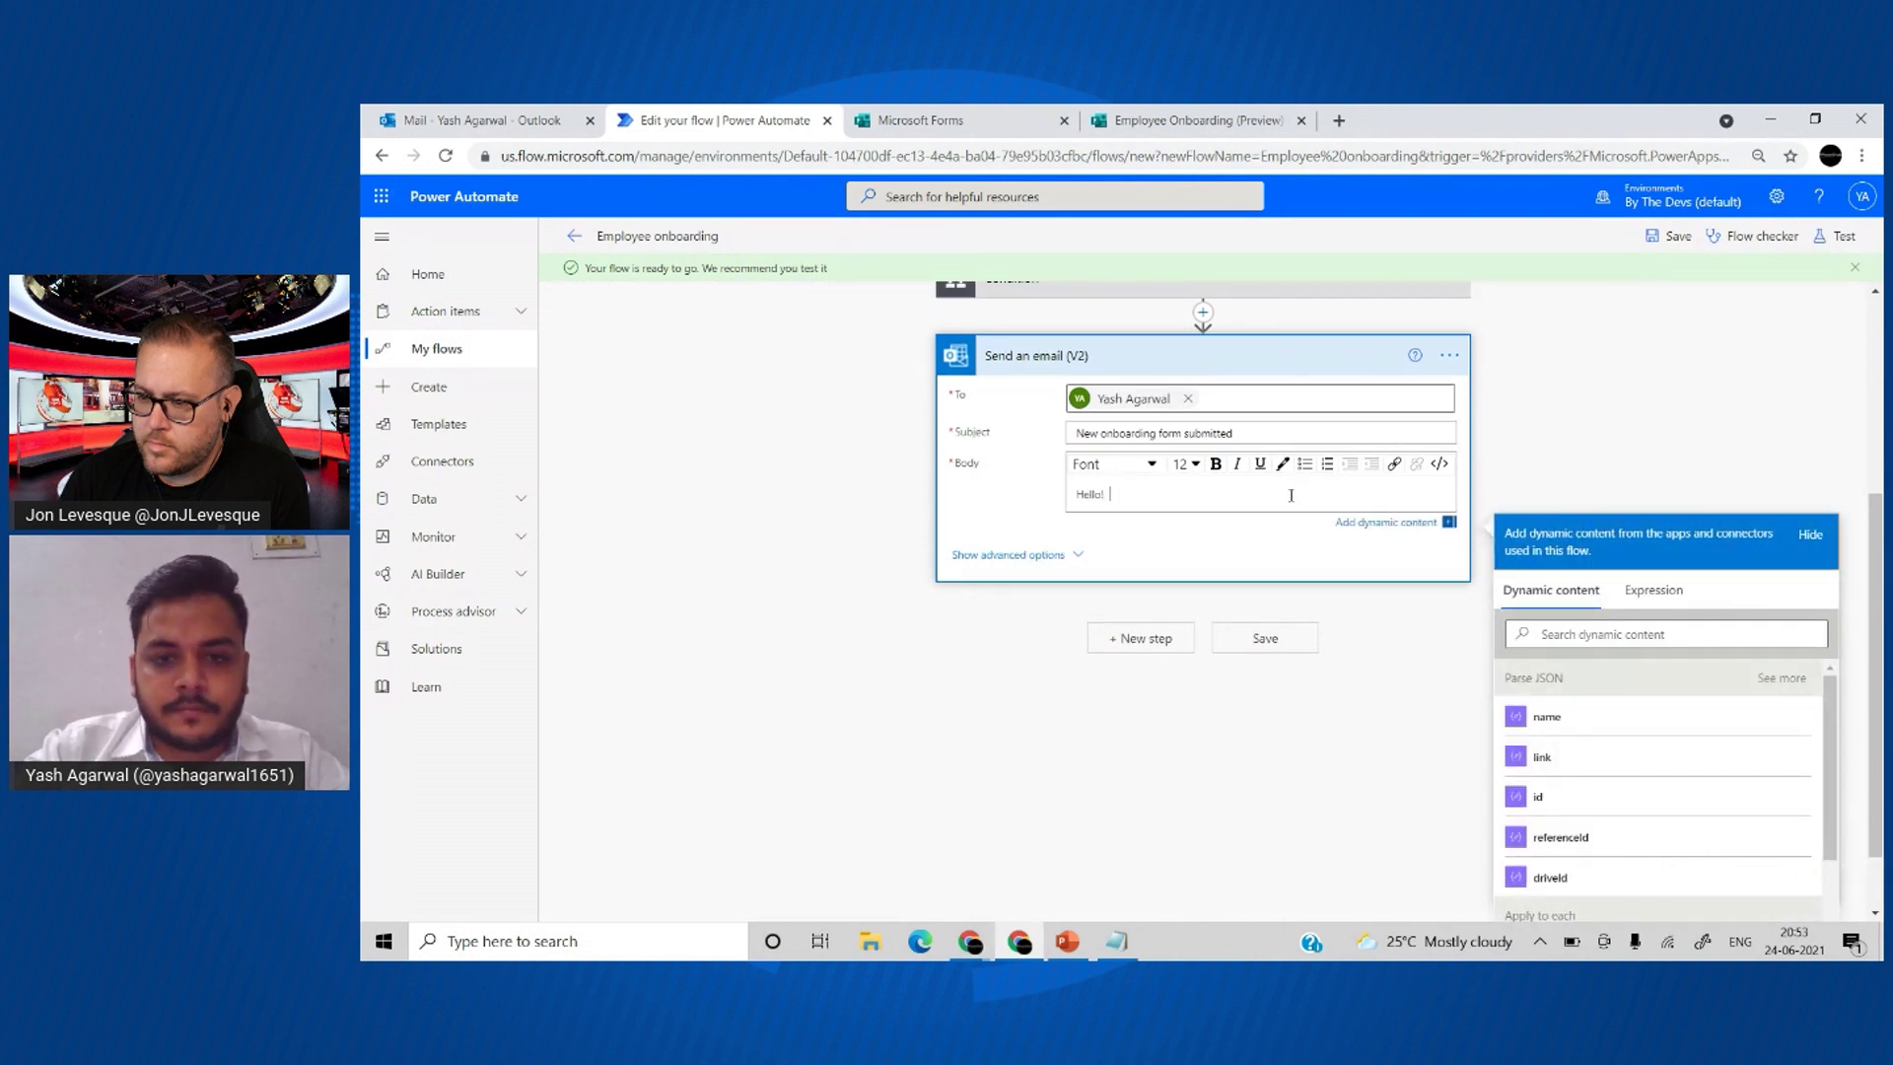
triple_click(1290, 433)
key("ctrl+c")
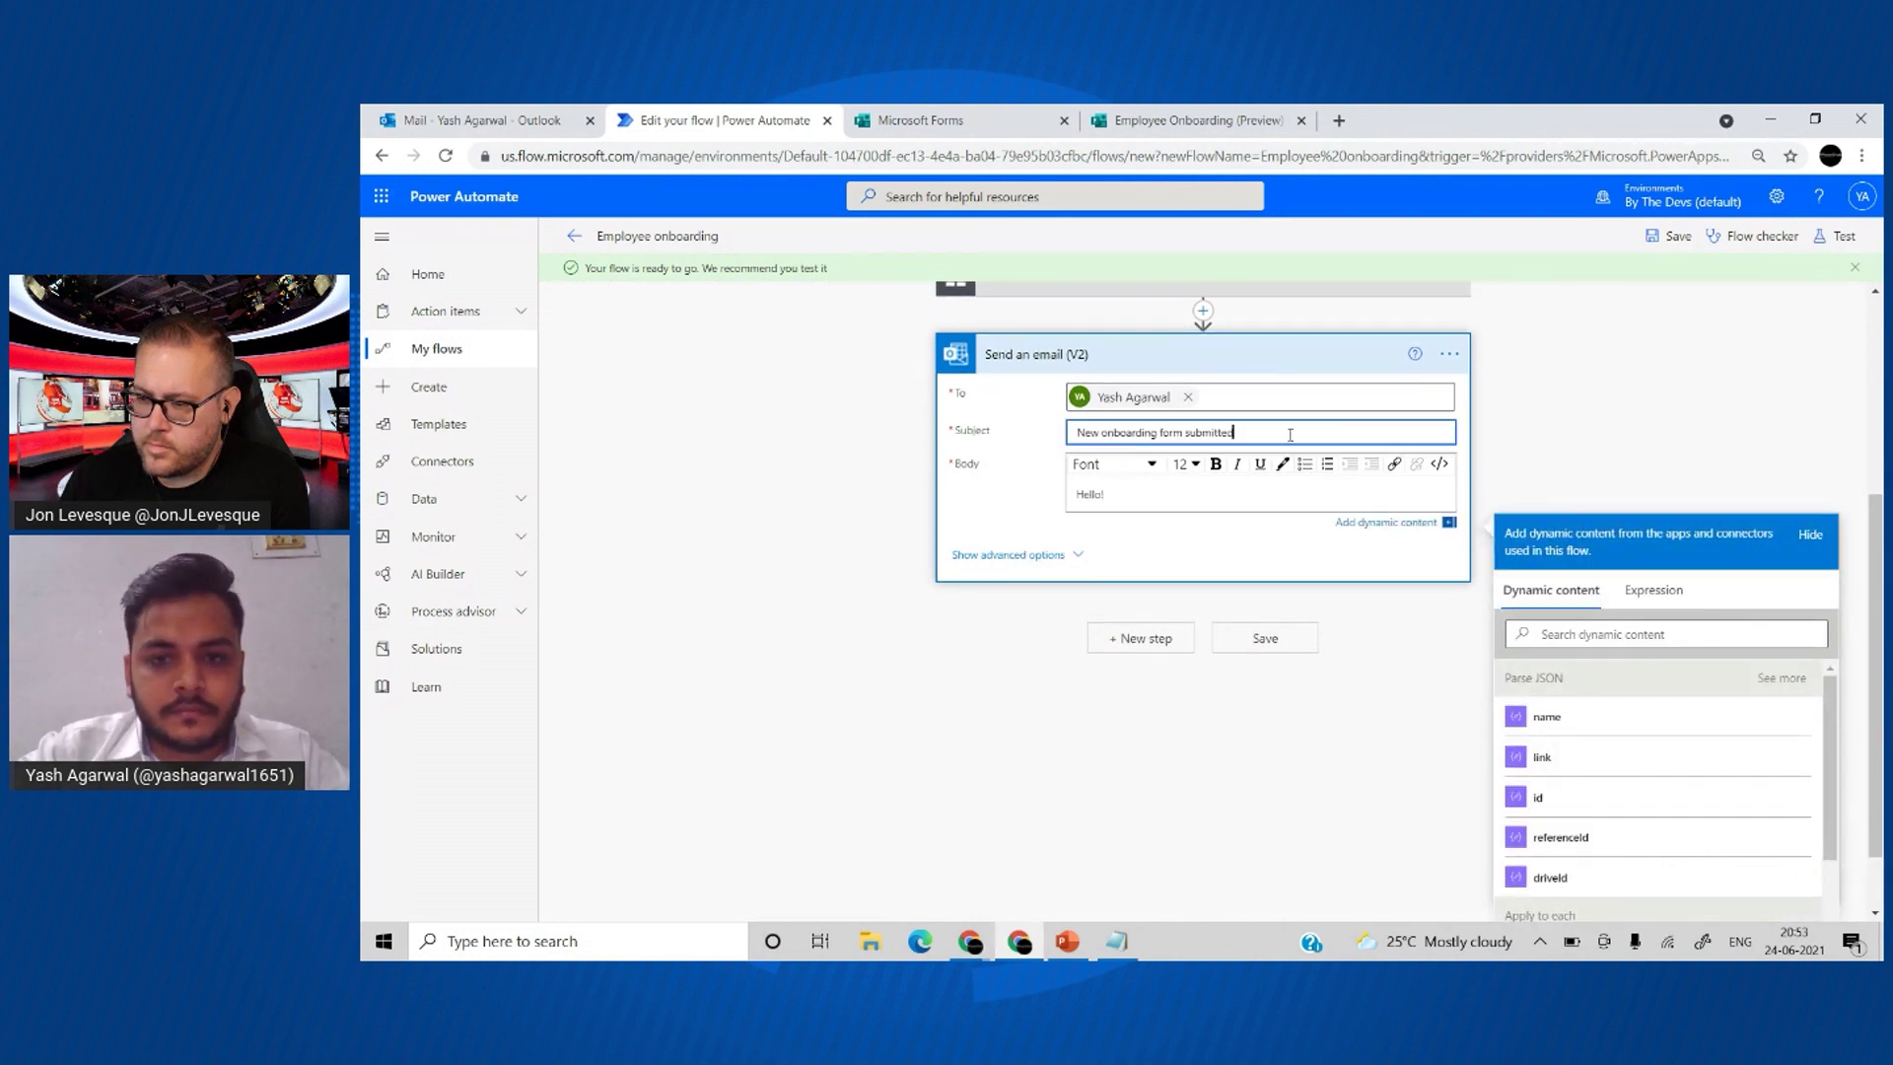
left_click(1229, 512)
type("A")
key("ctrl+v")
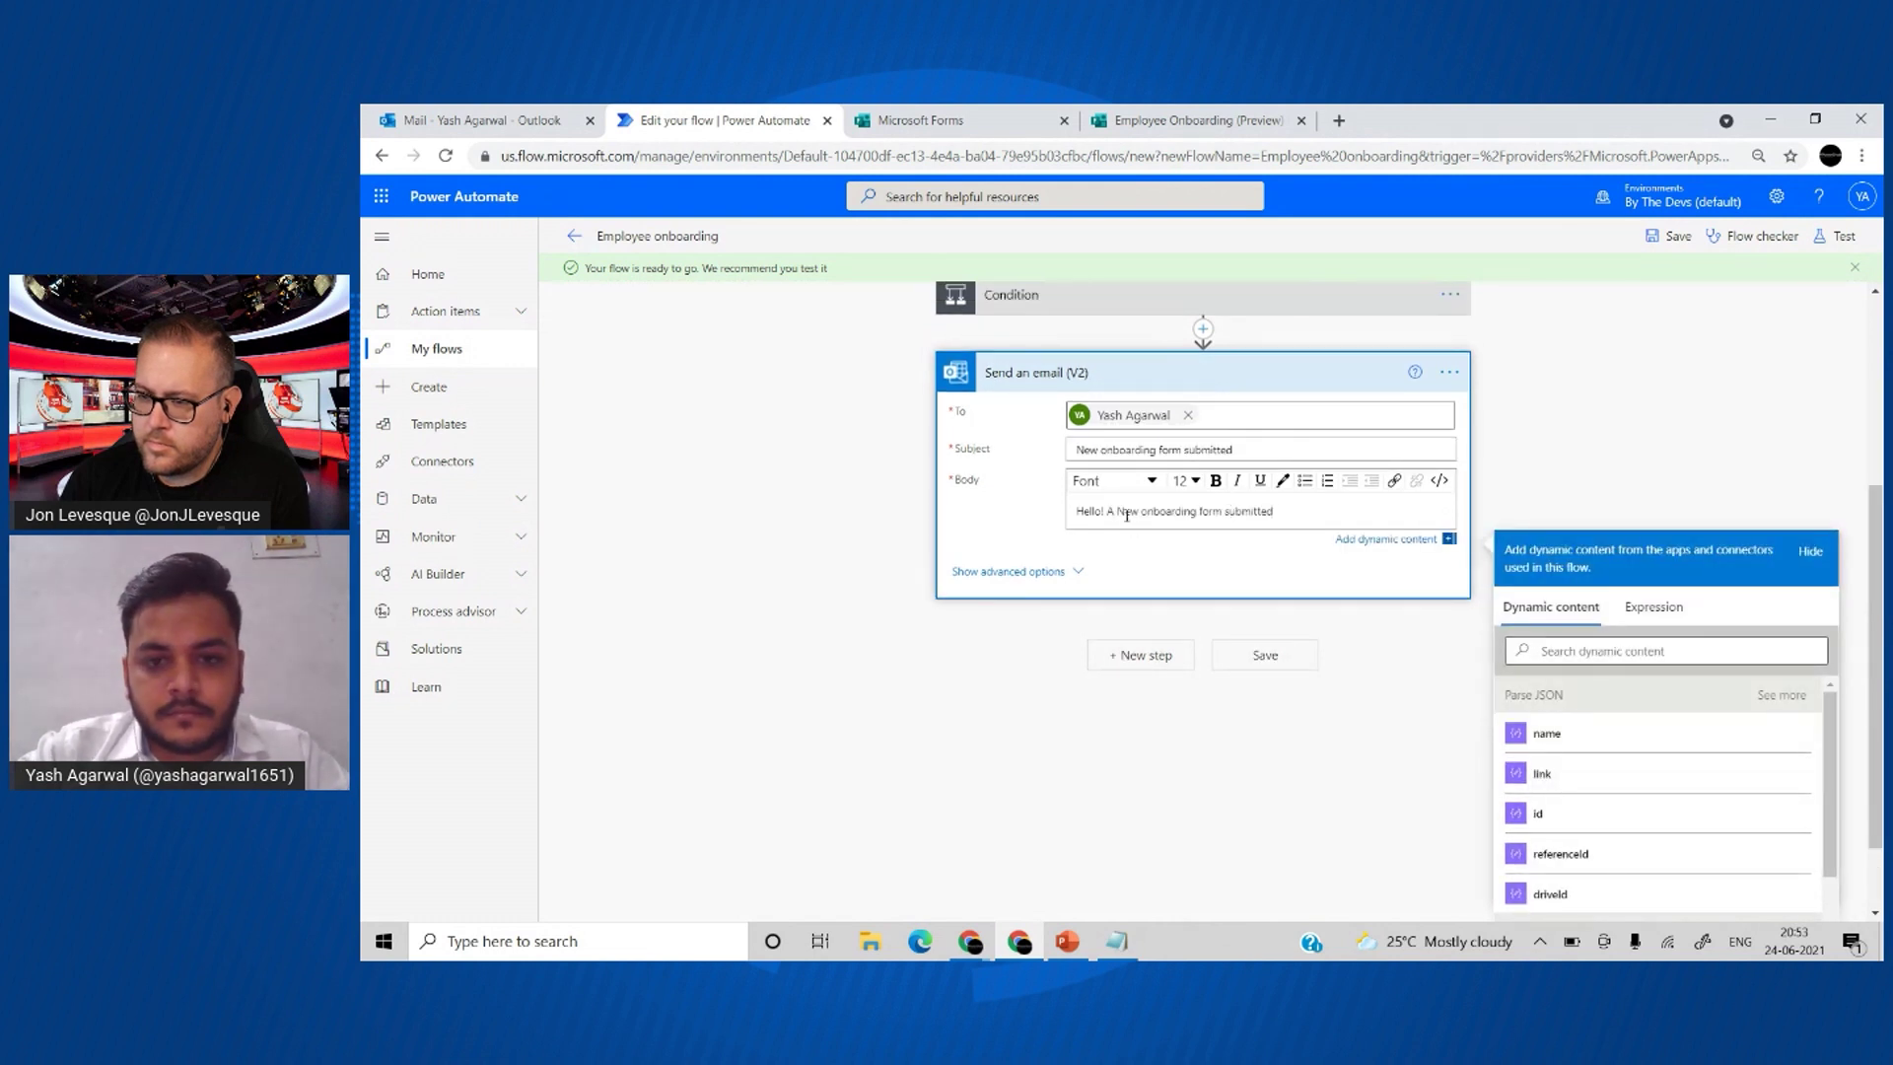
left_click(1126, 509)
key("BackSpace")
type("n")
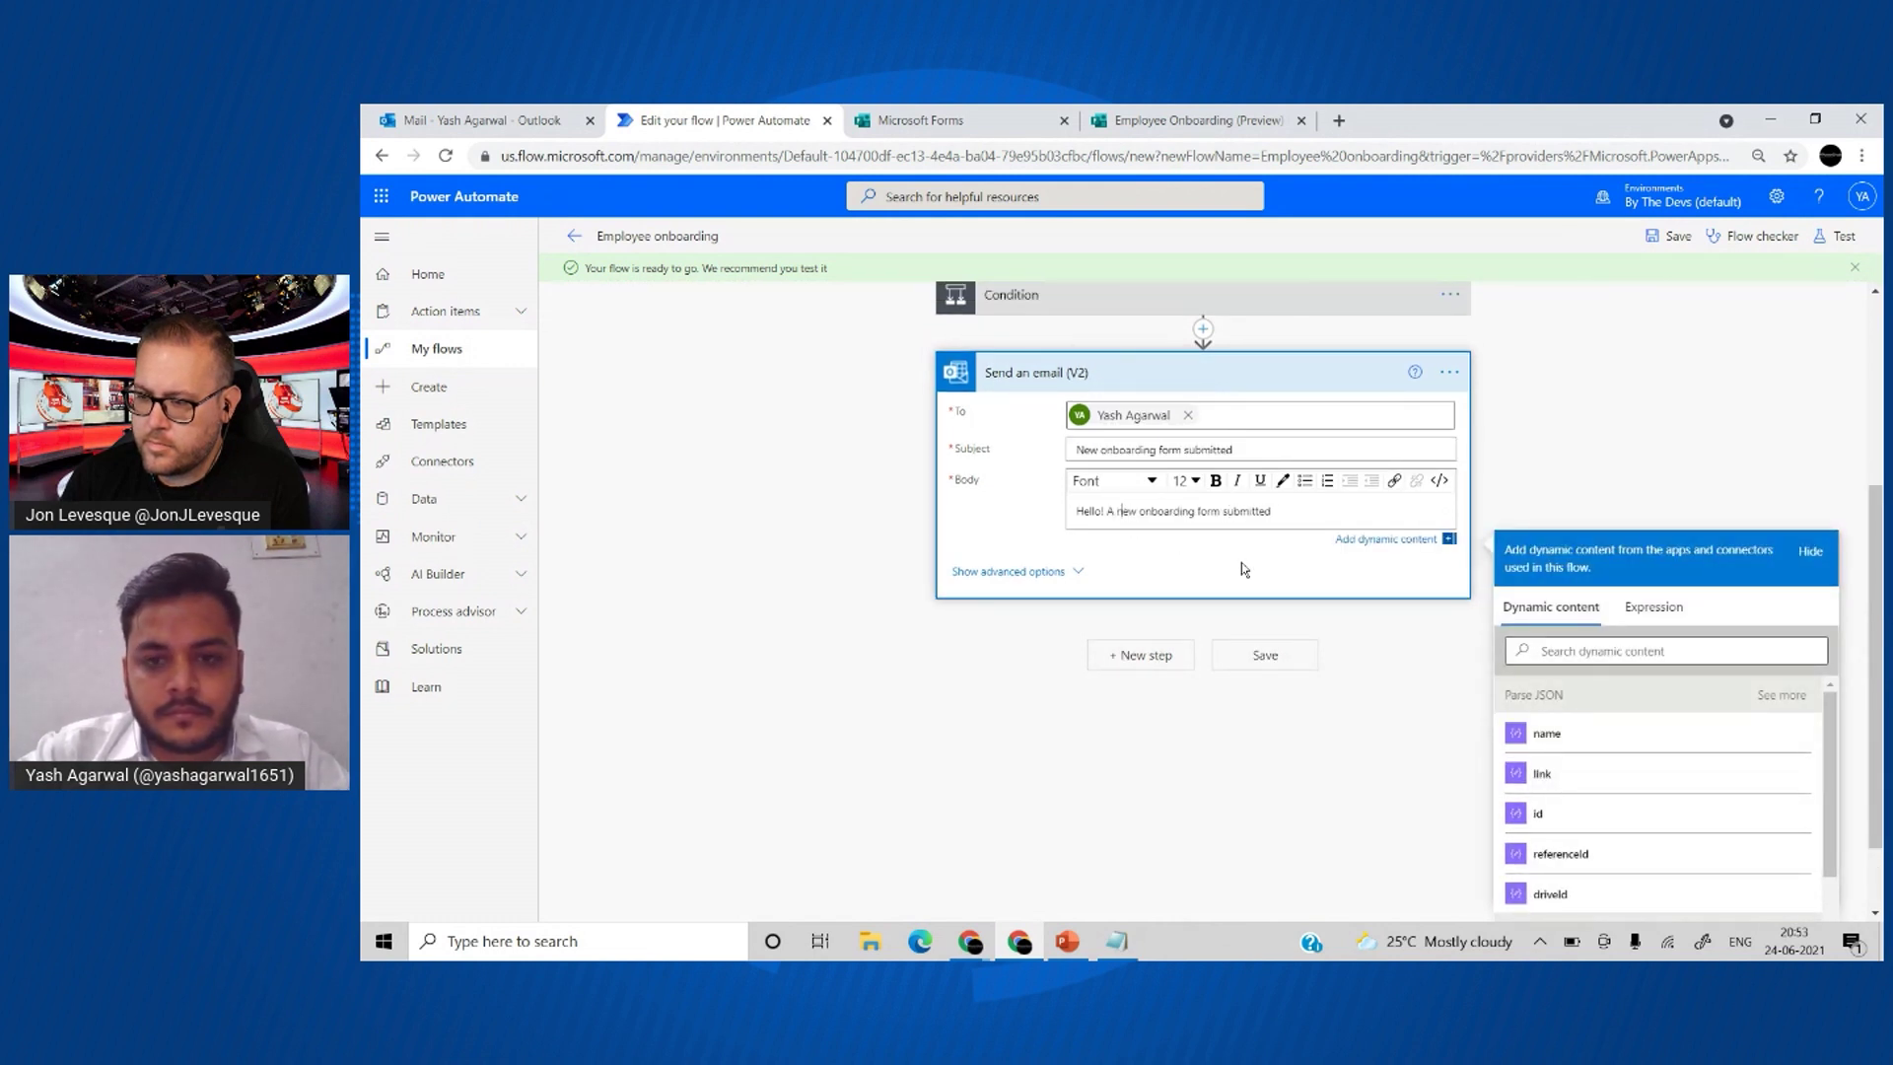
left_click(1221, 510)
type("has been")
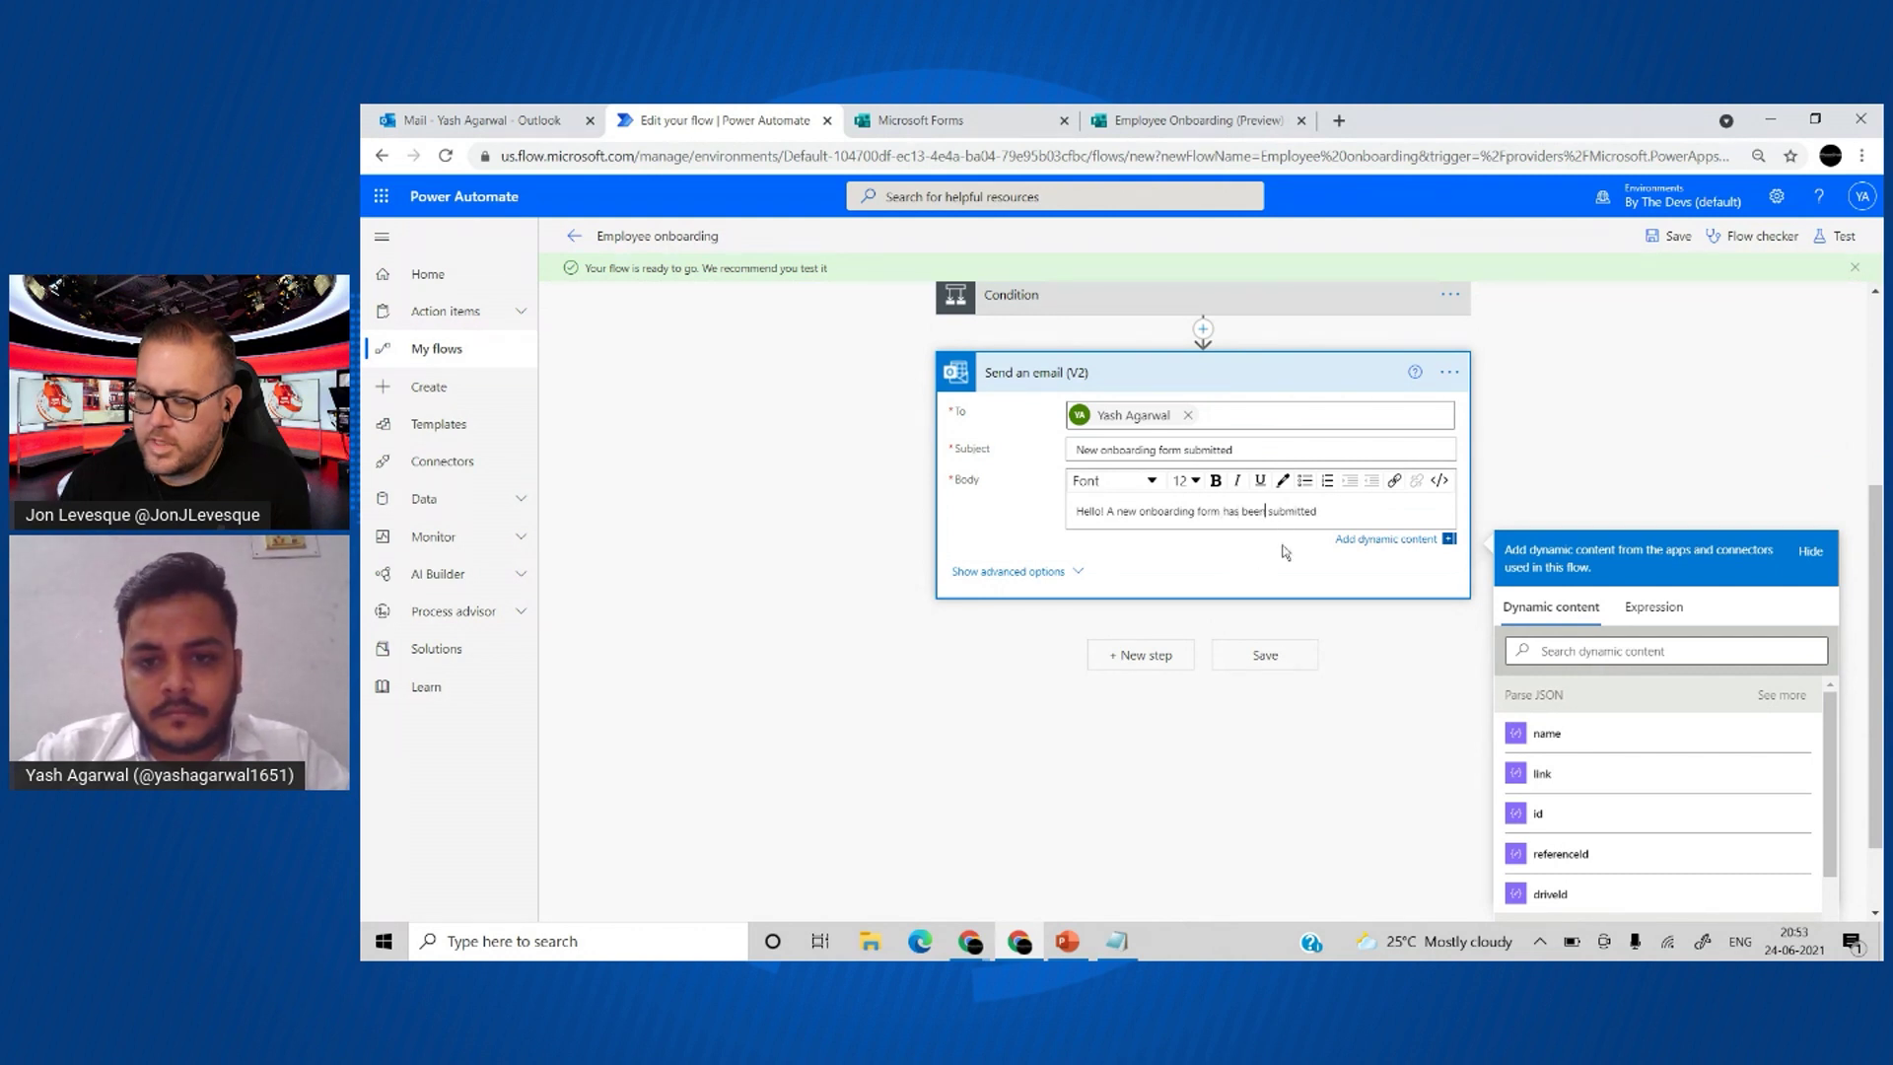
left_click(1341, 506)
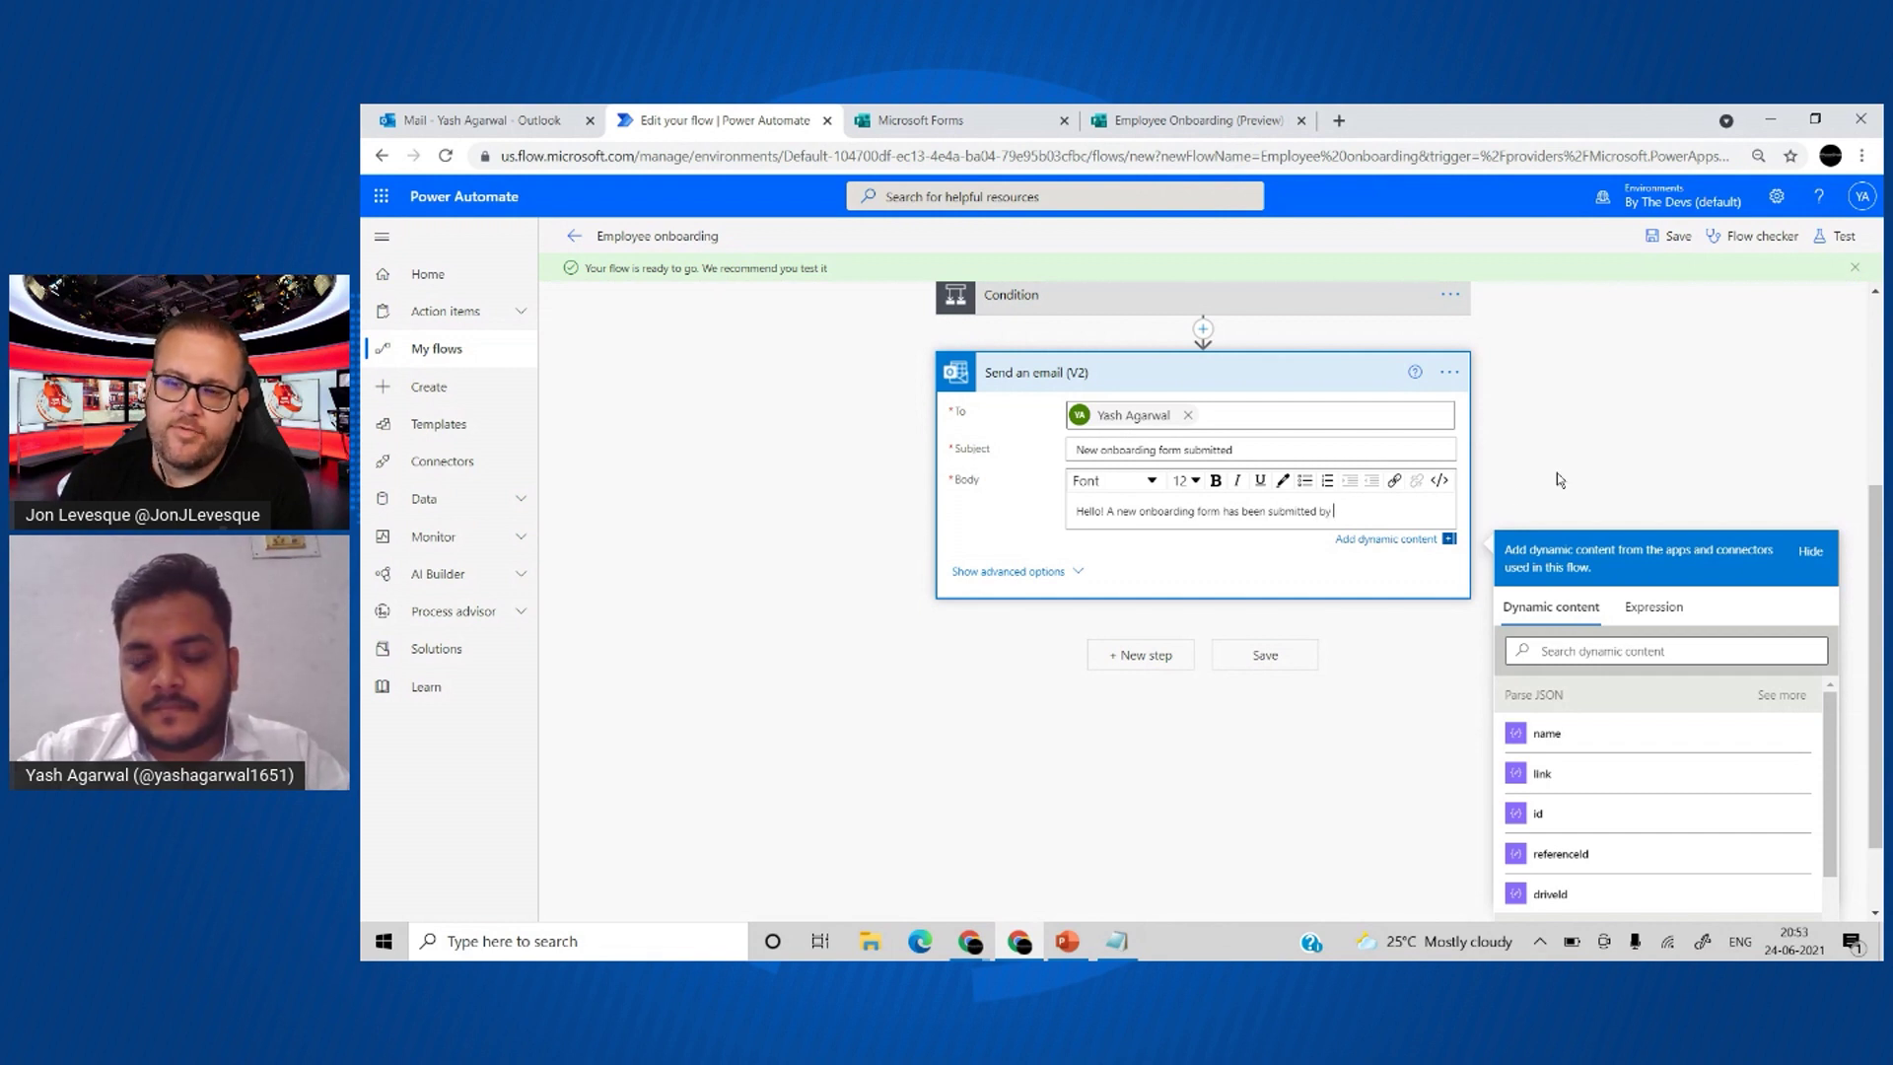
Insert the Responders' Email dynamic value after 'submitted by' in the body.
scroll(1557, 480, "down", 1)
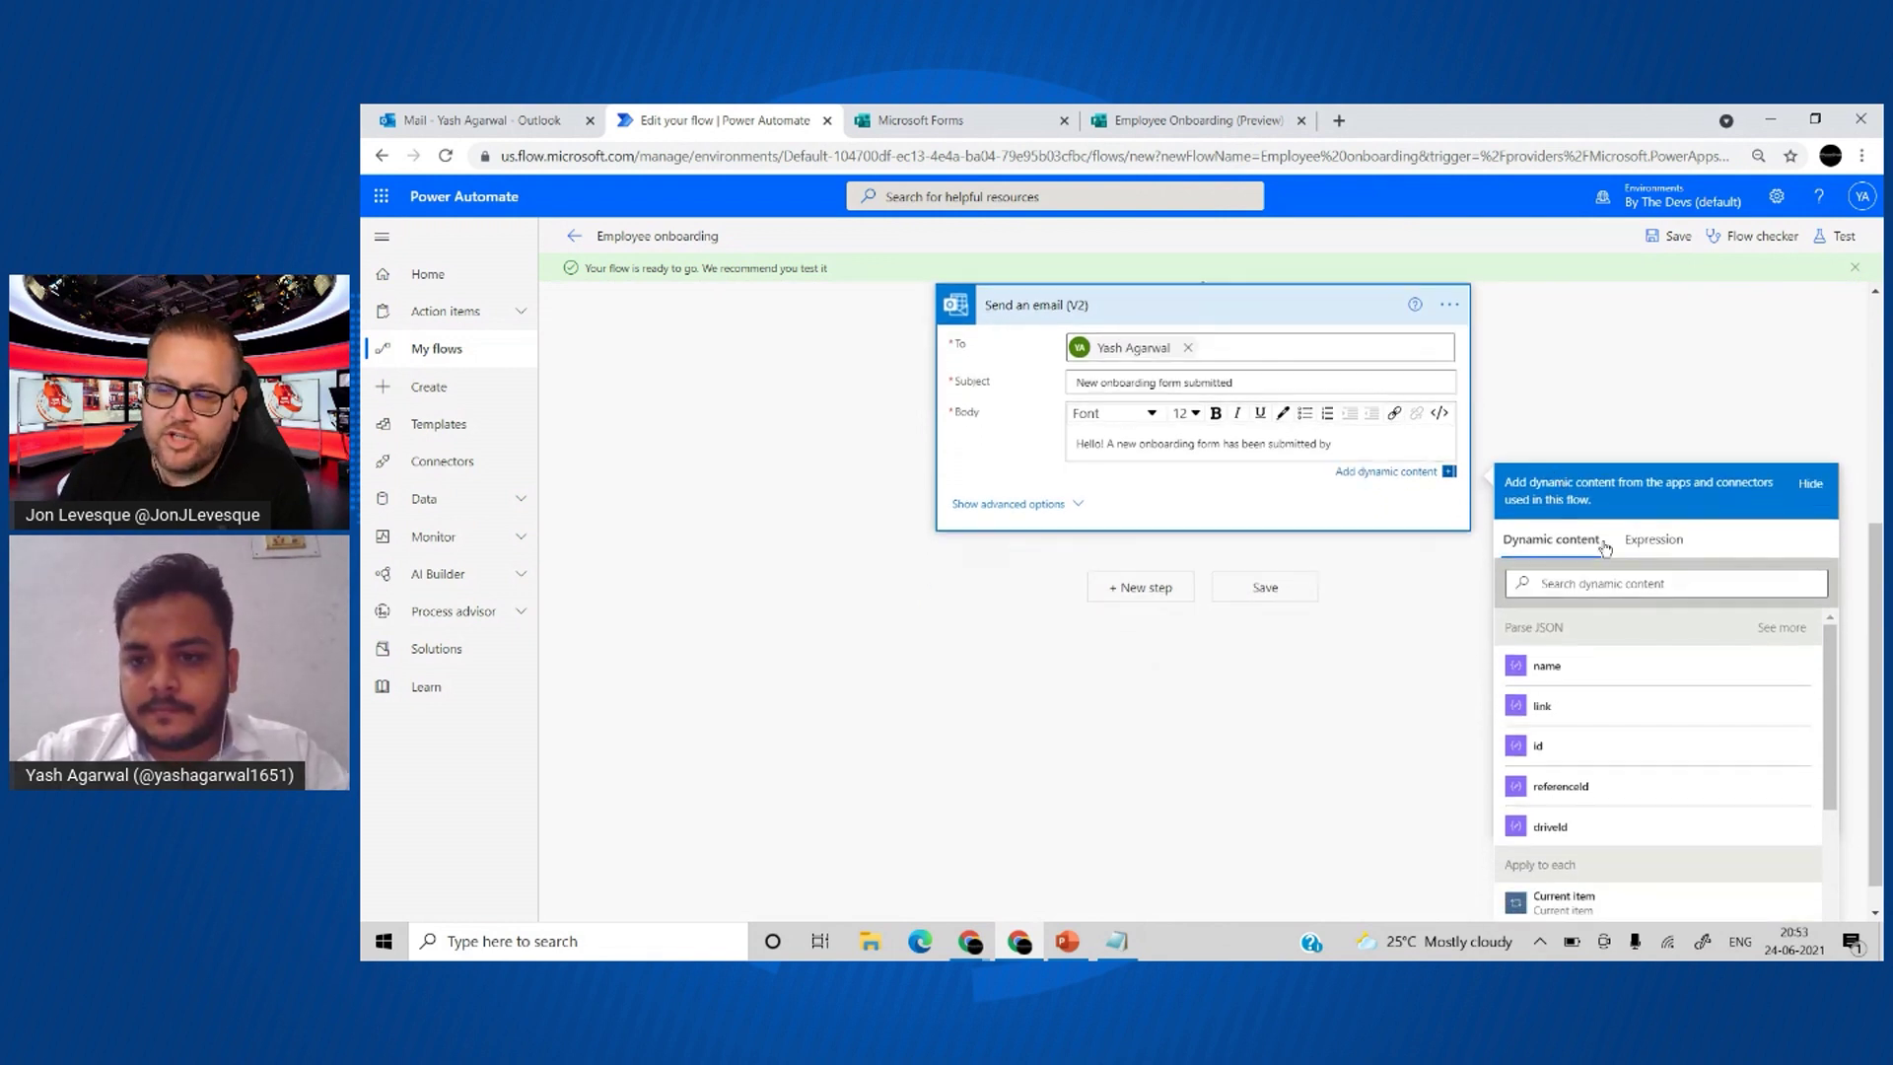
scroll(1639, 701, "down", 3)
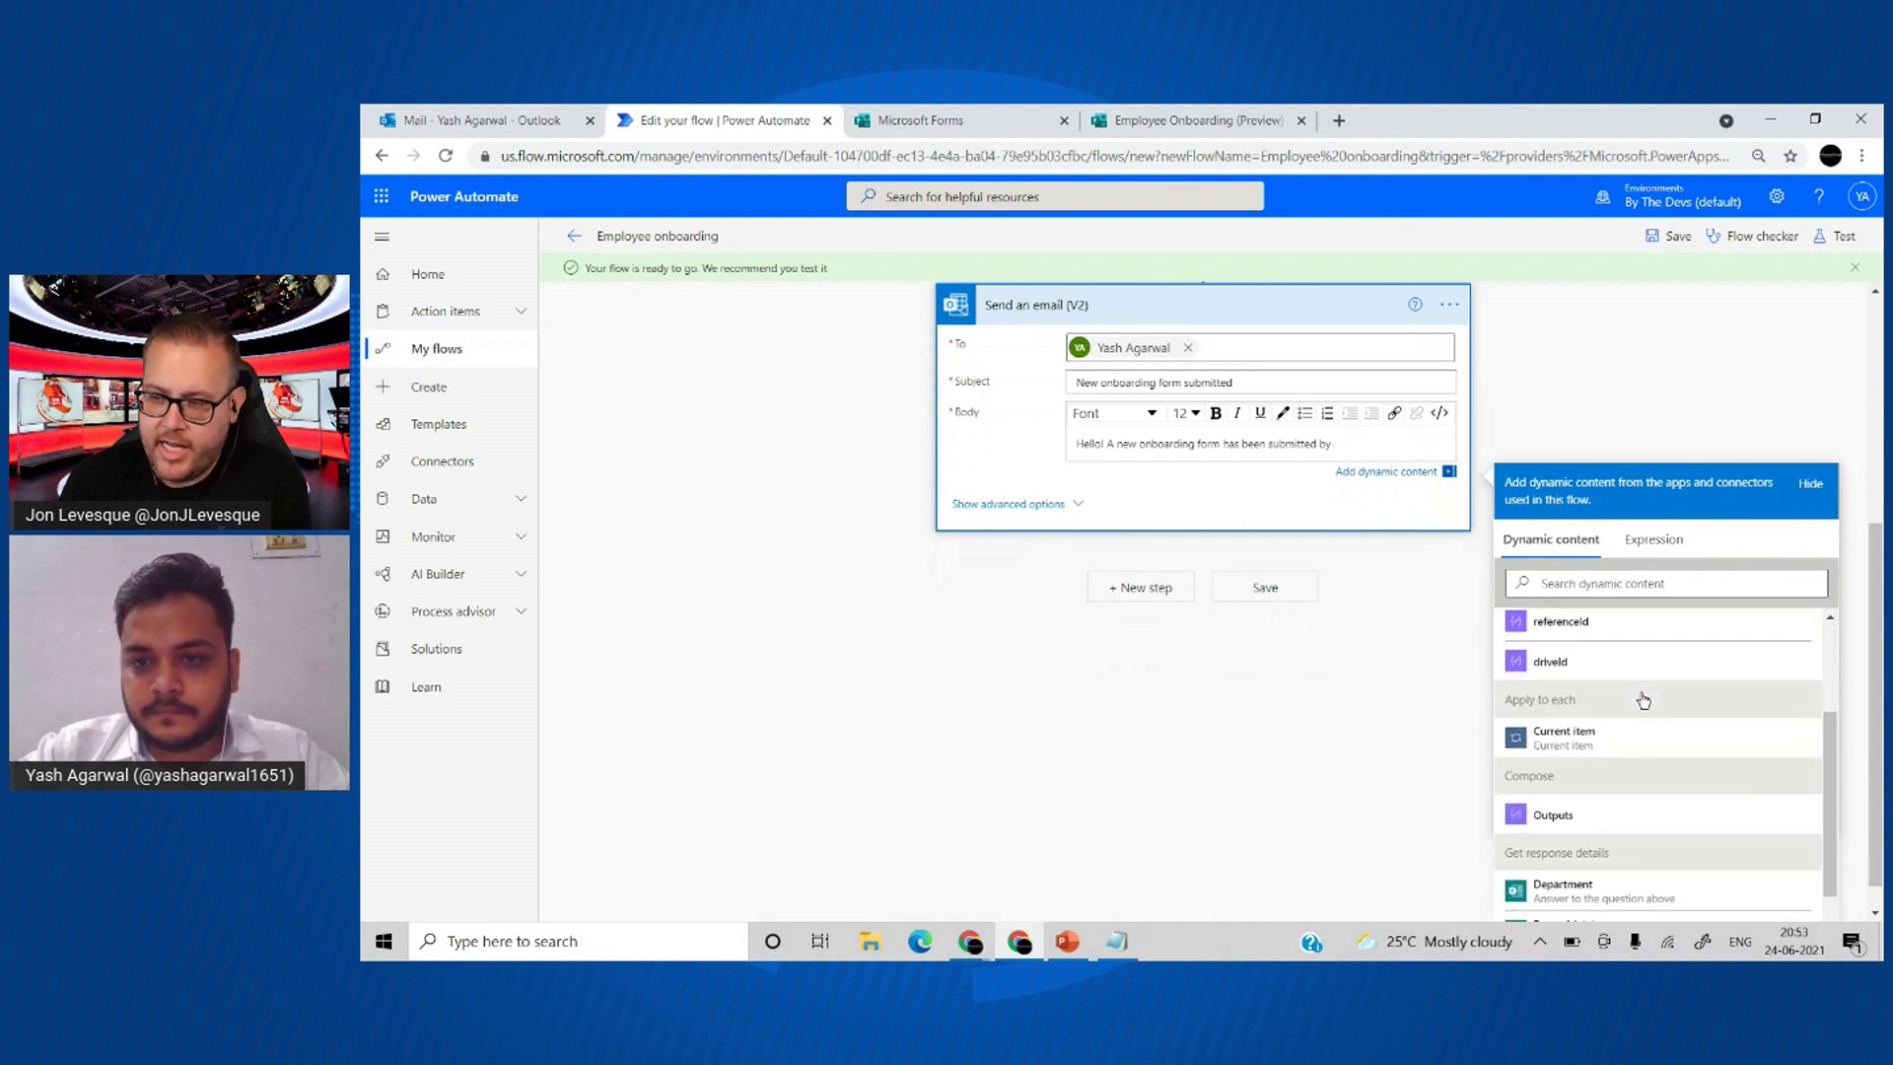
scroll(1642, 699, "up", 3)
scroll(1642, 699, "up", 1)
scroll(1642, 701, "down", 5)
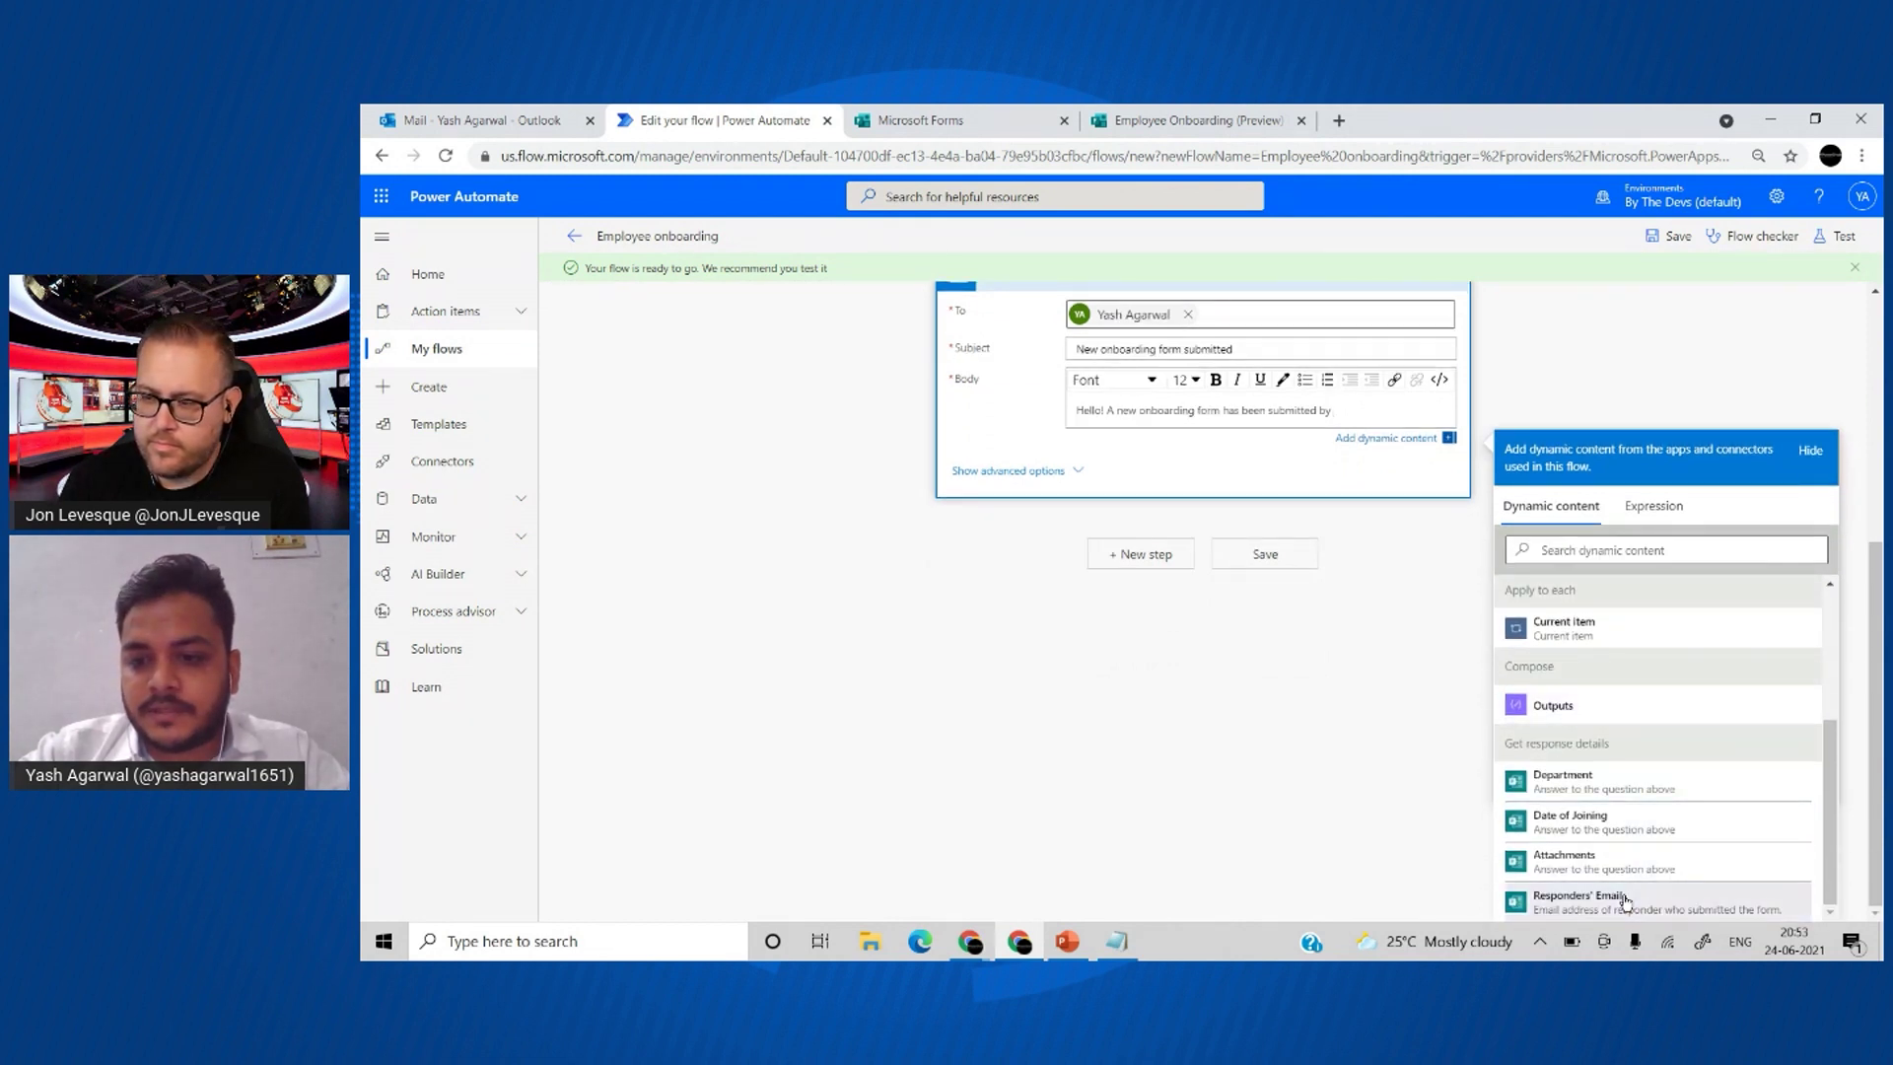
left_click(1619, 907)
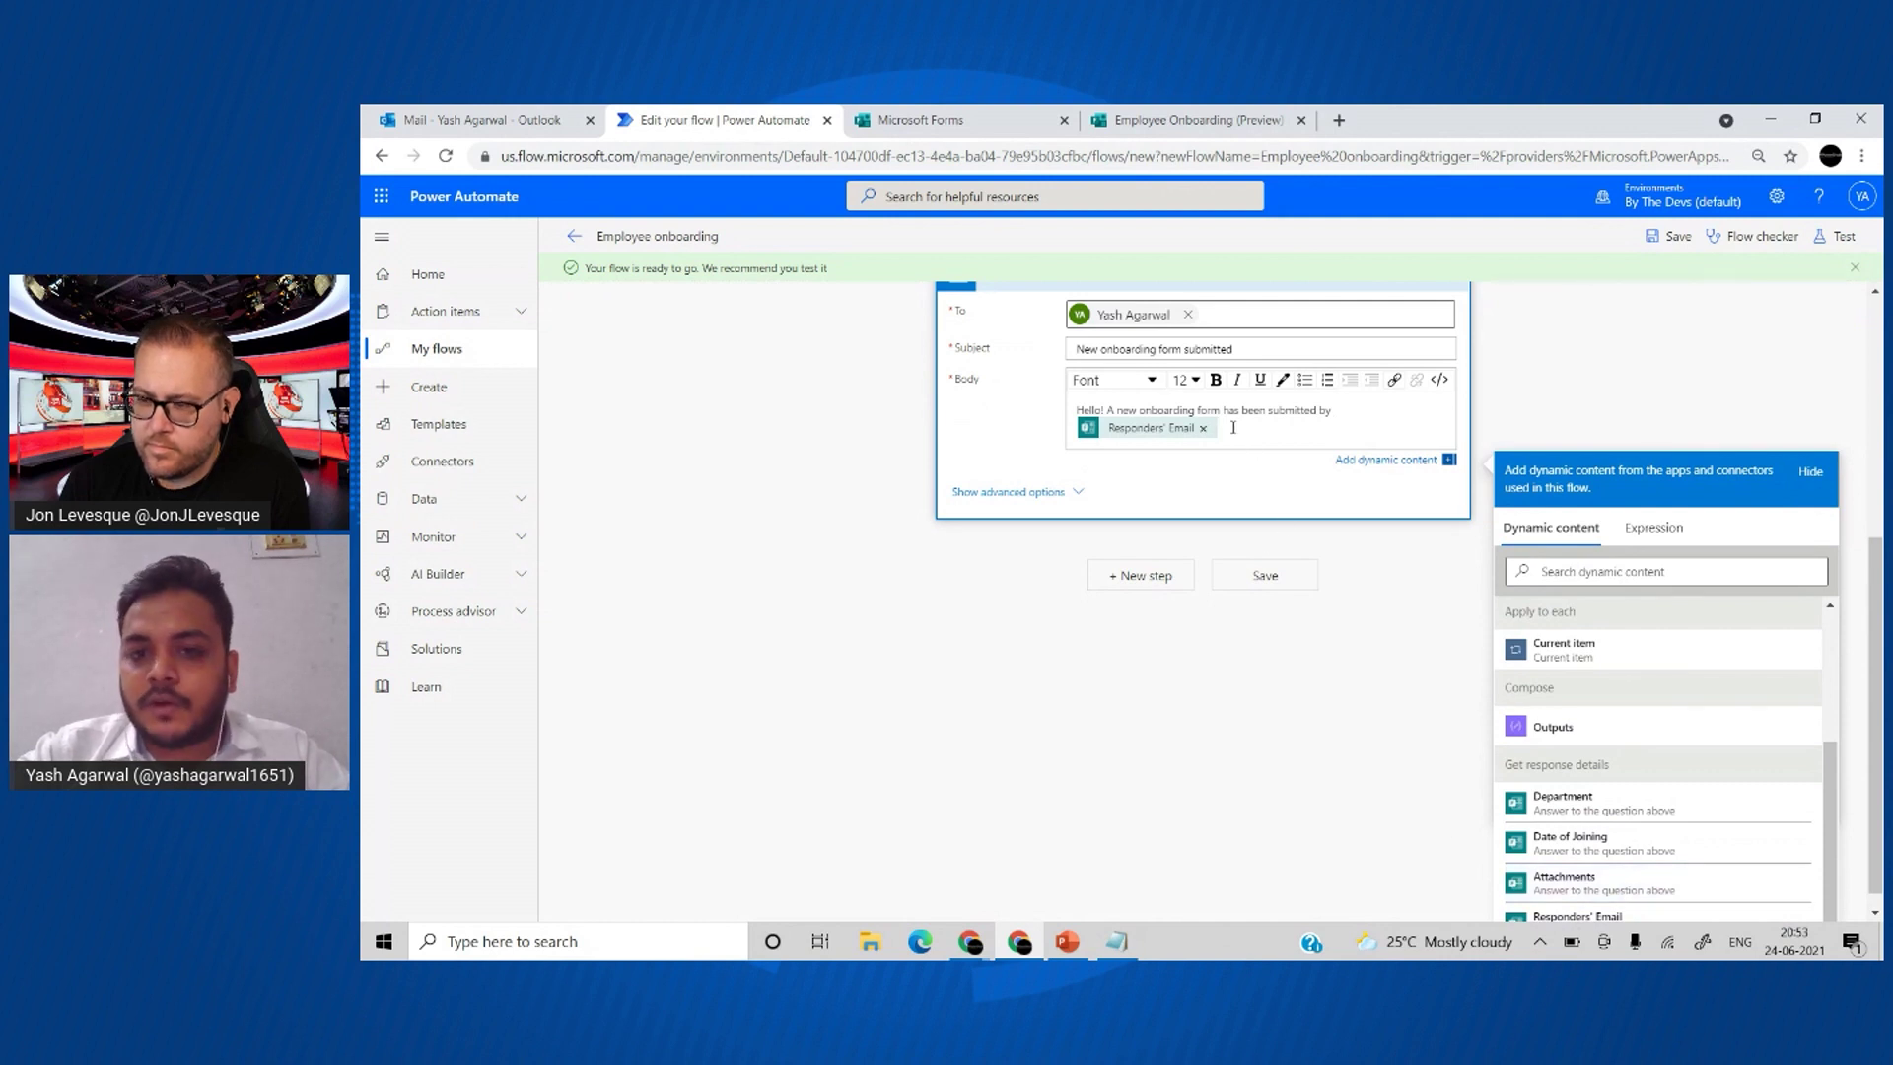
Continue the body with 'Attached with this email are the files submitted by the responder.' and 'Thanks!'.
scroll(1252, 562, "up", 1)
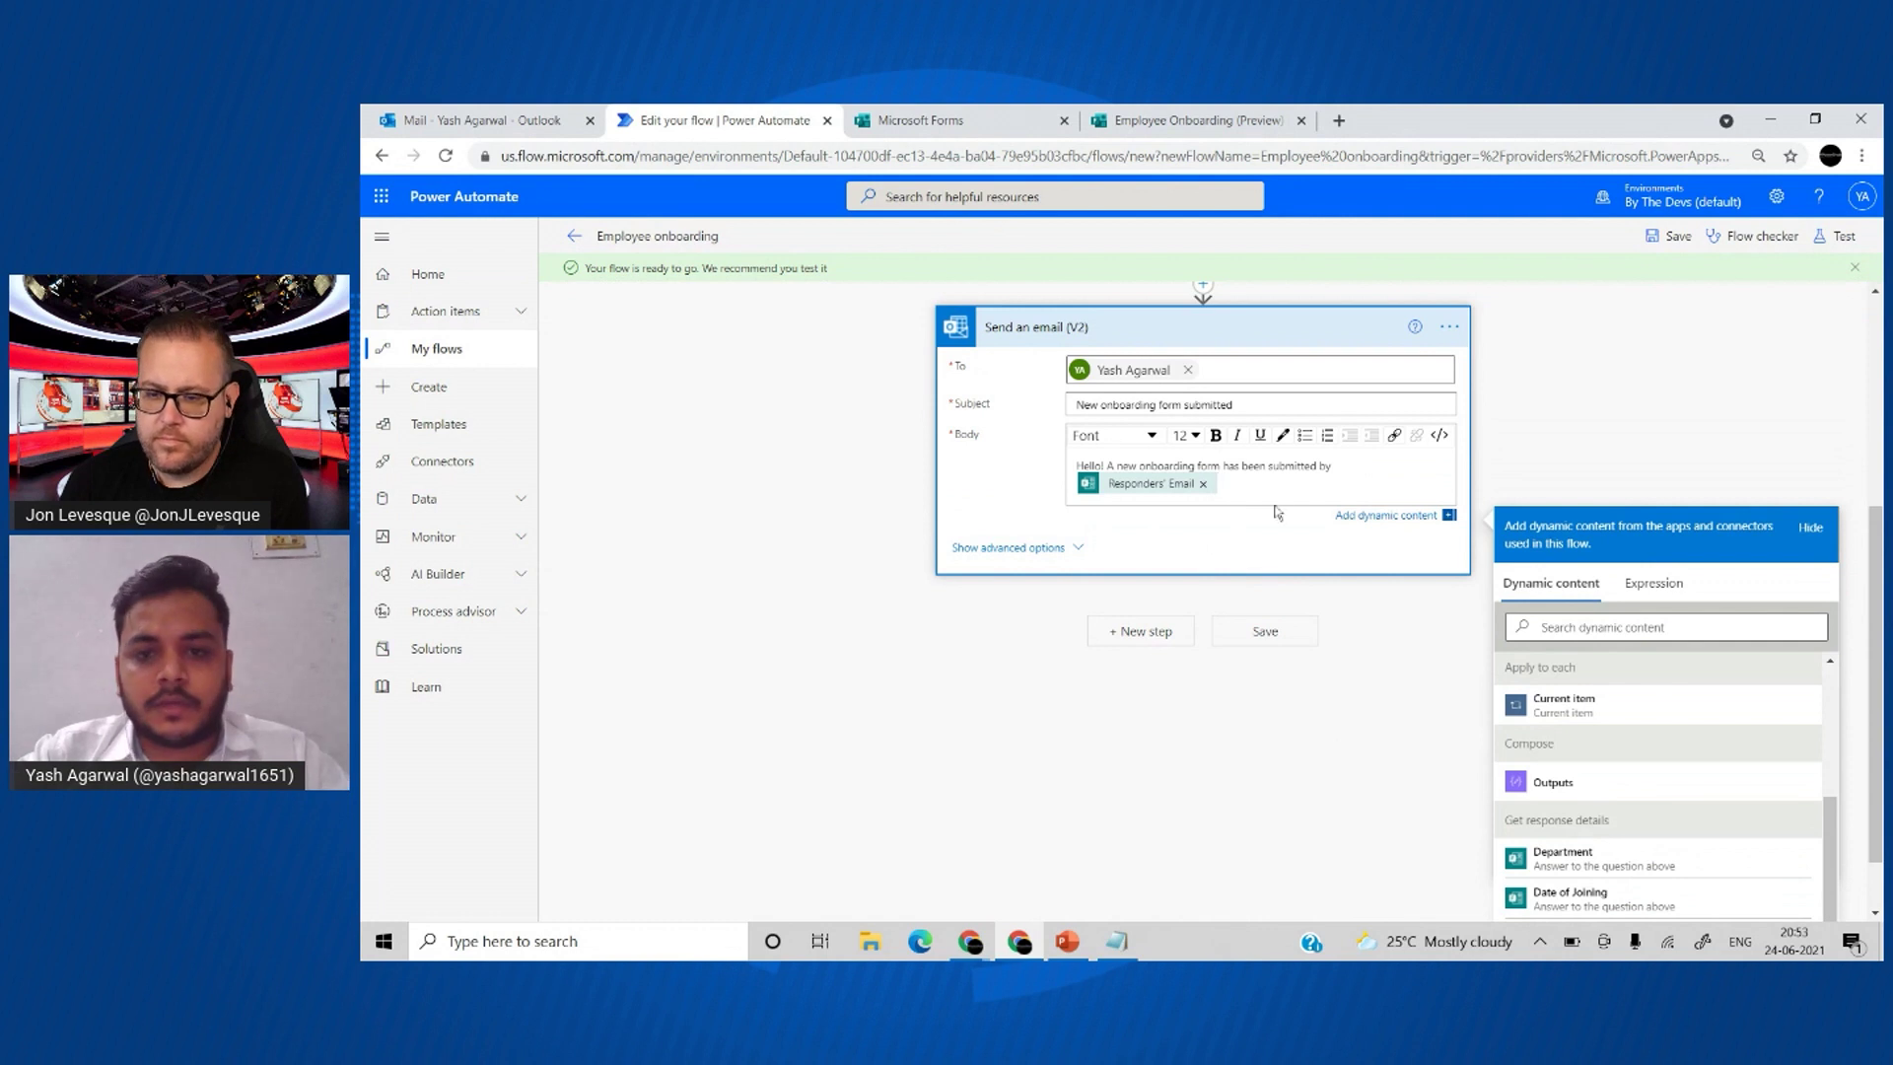
scroll(1262, 522, "up", 1)
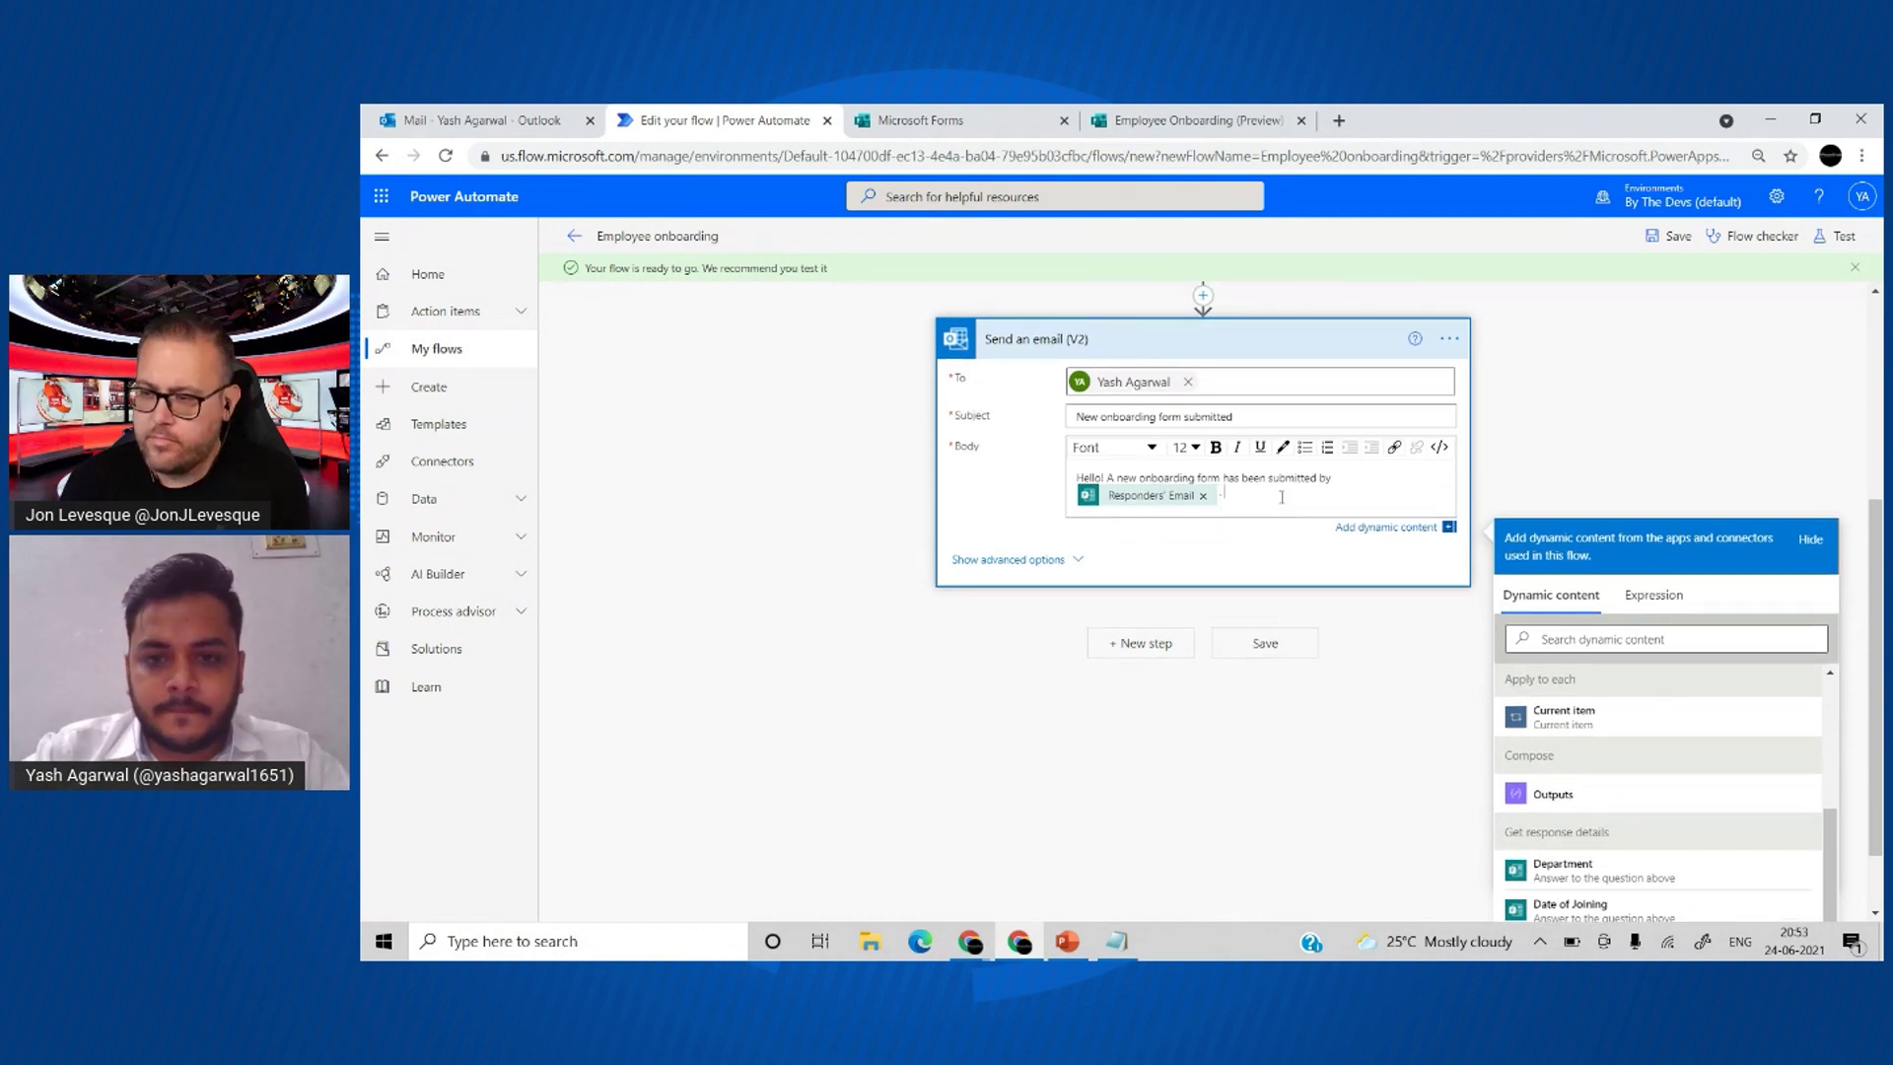
type(". P")
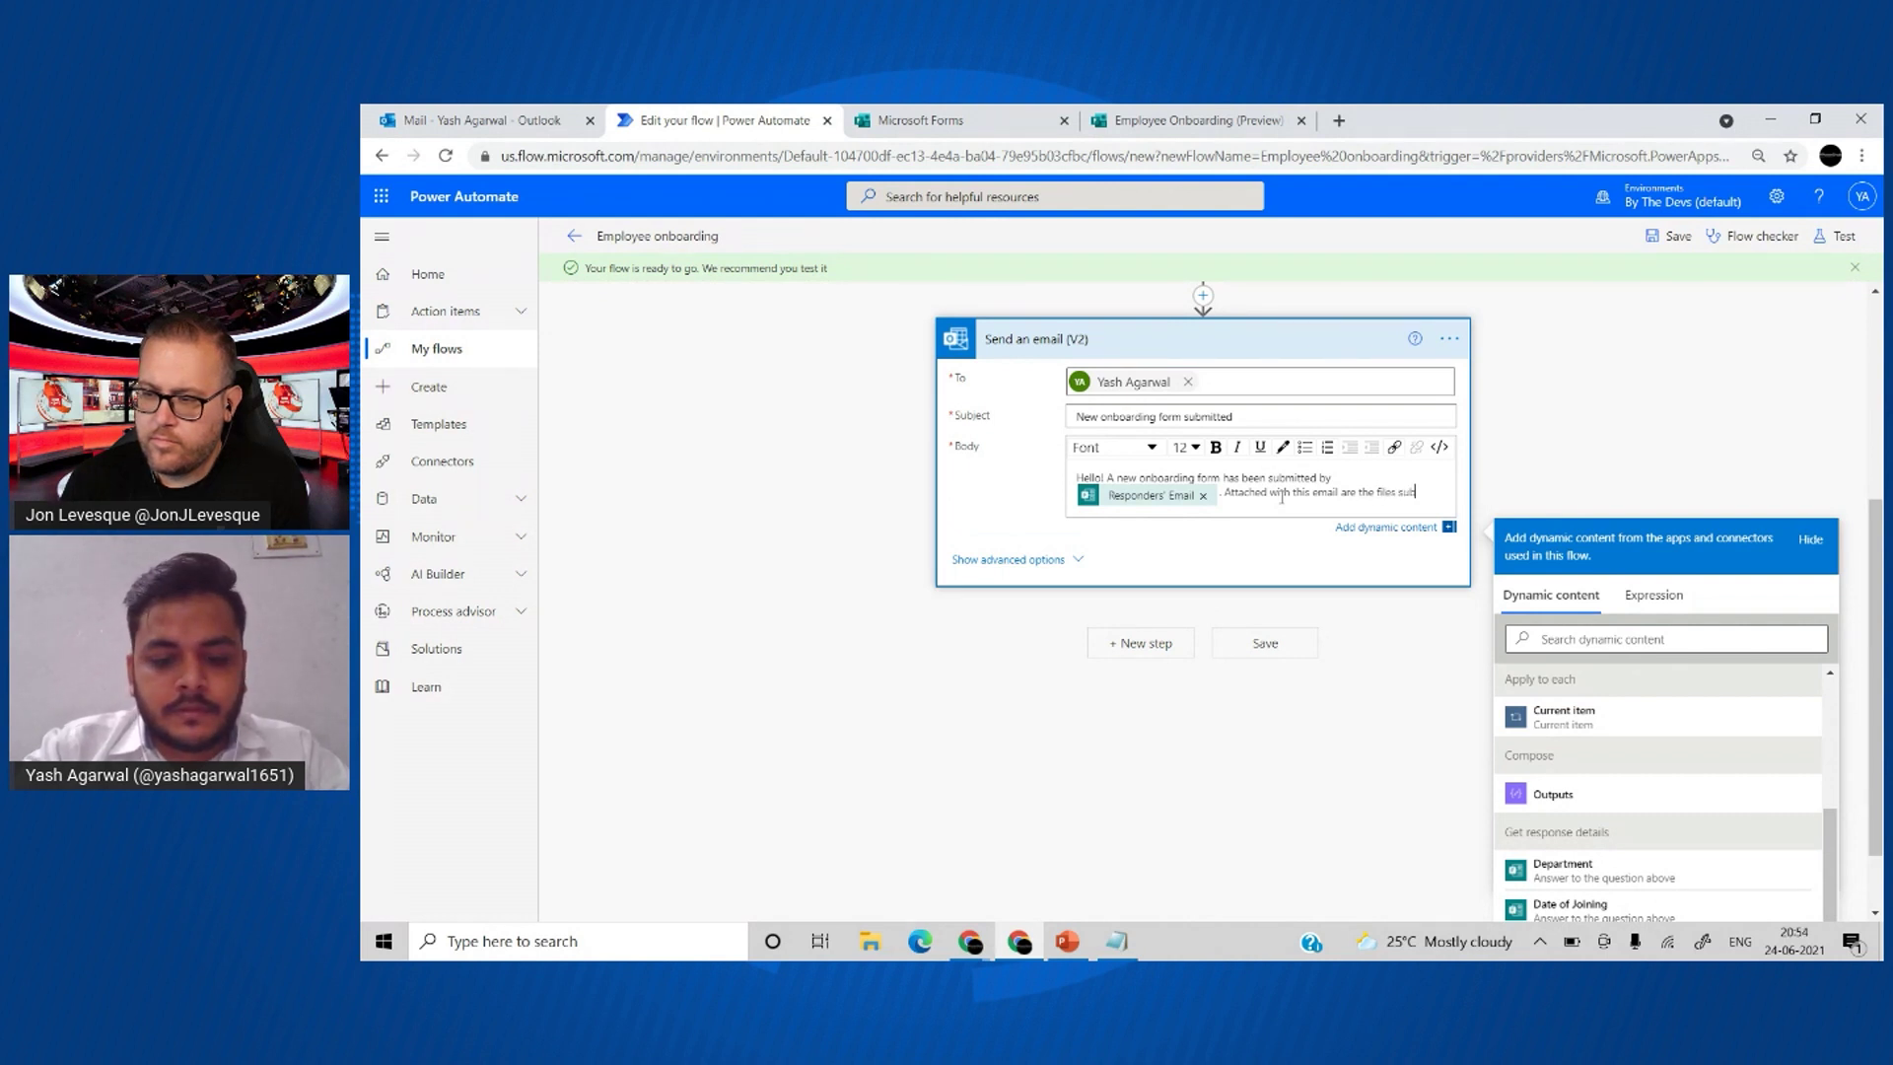
type("by the us")
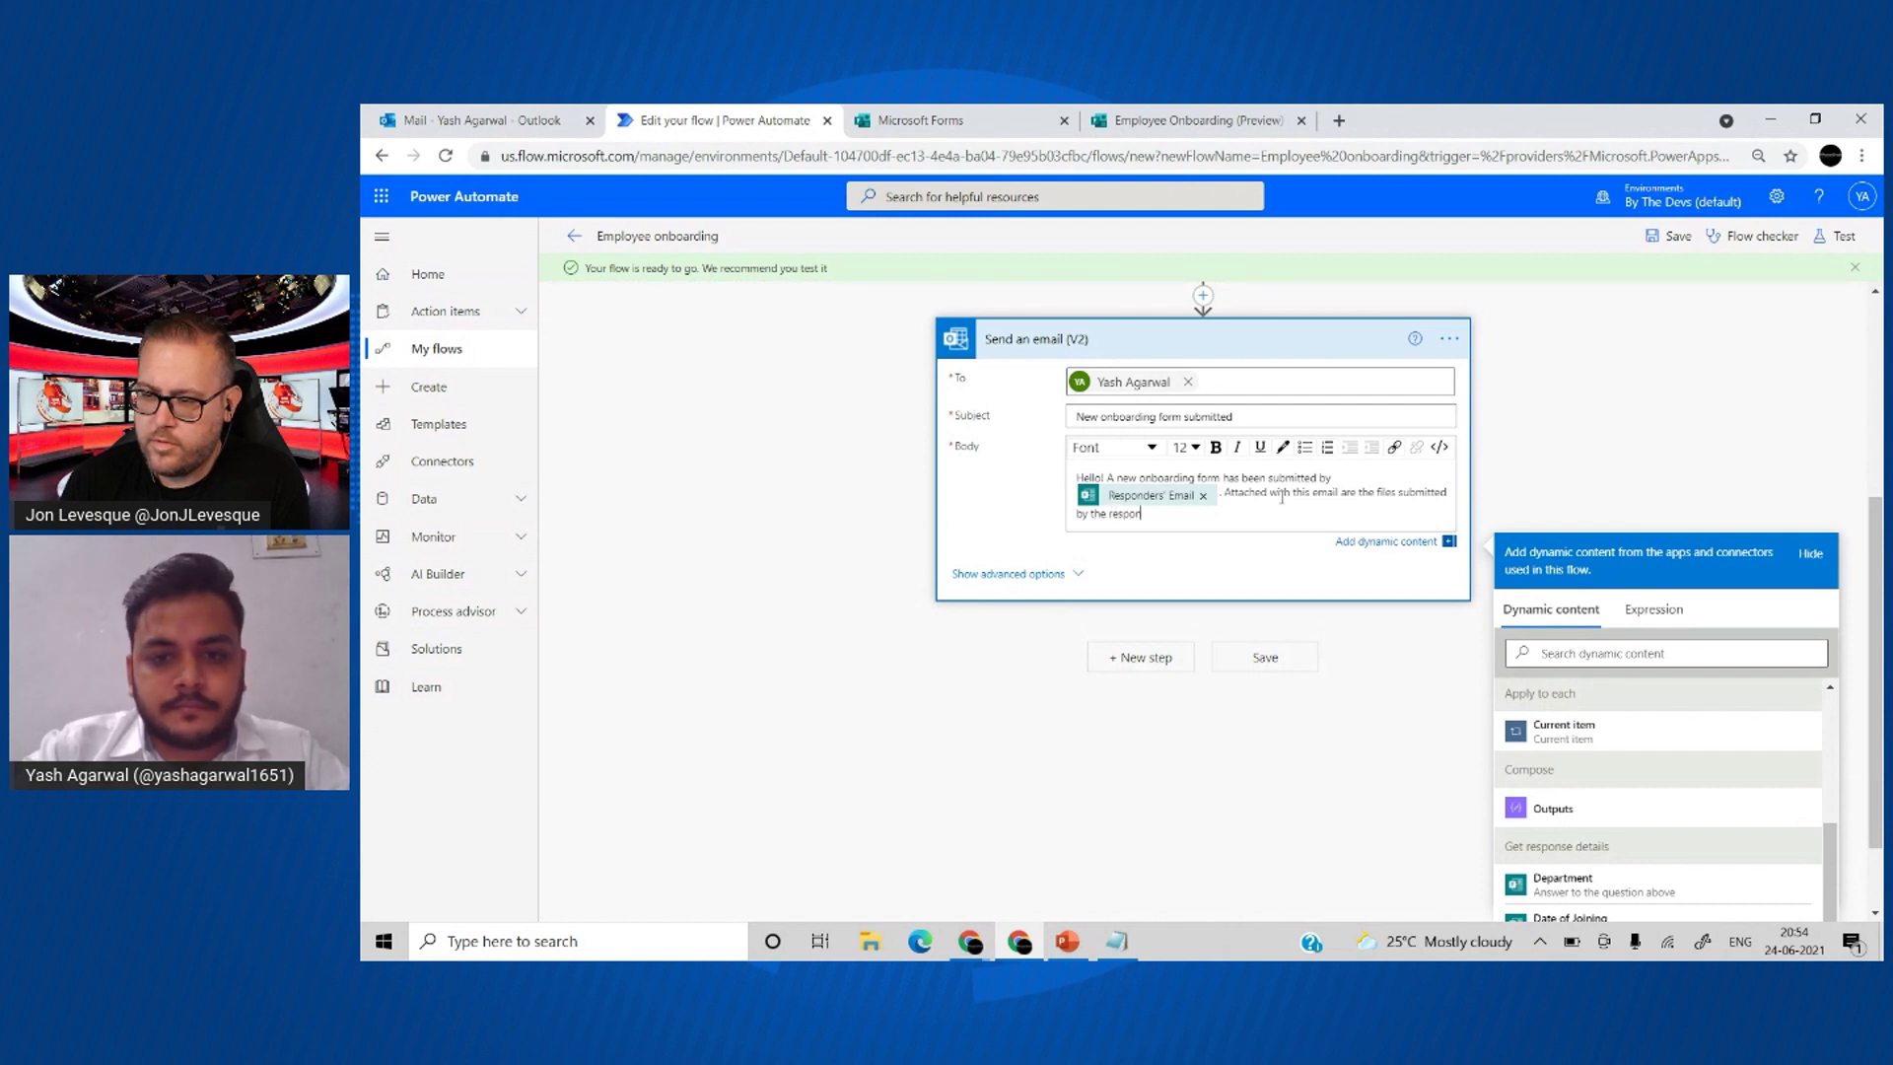
type("er.")
key("Return")
key("Return")
type("Thanks!")
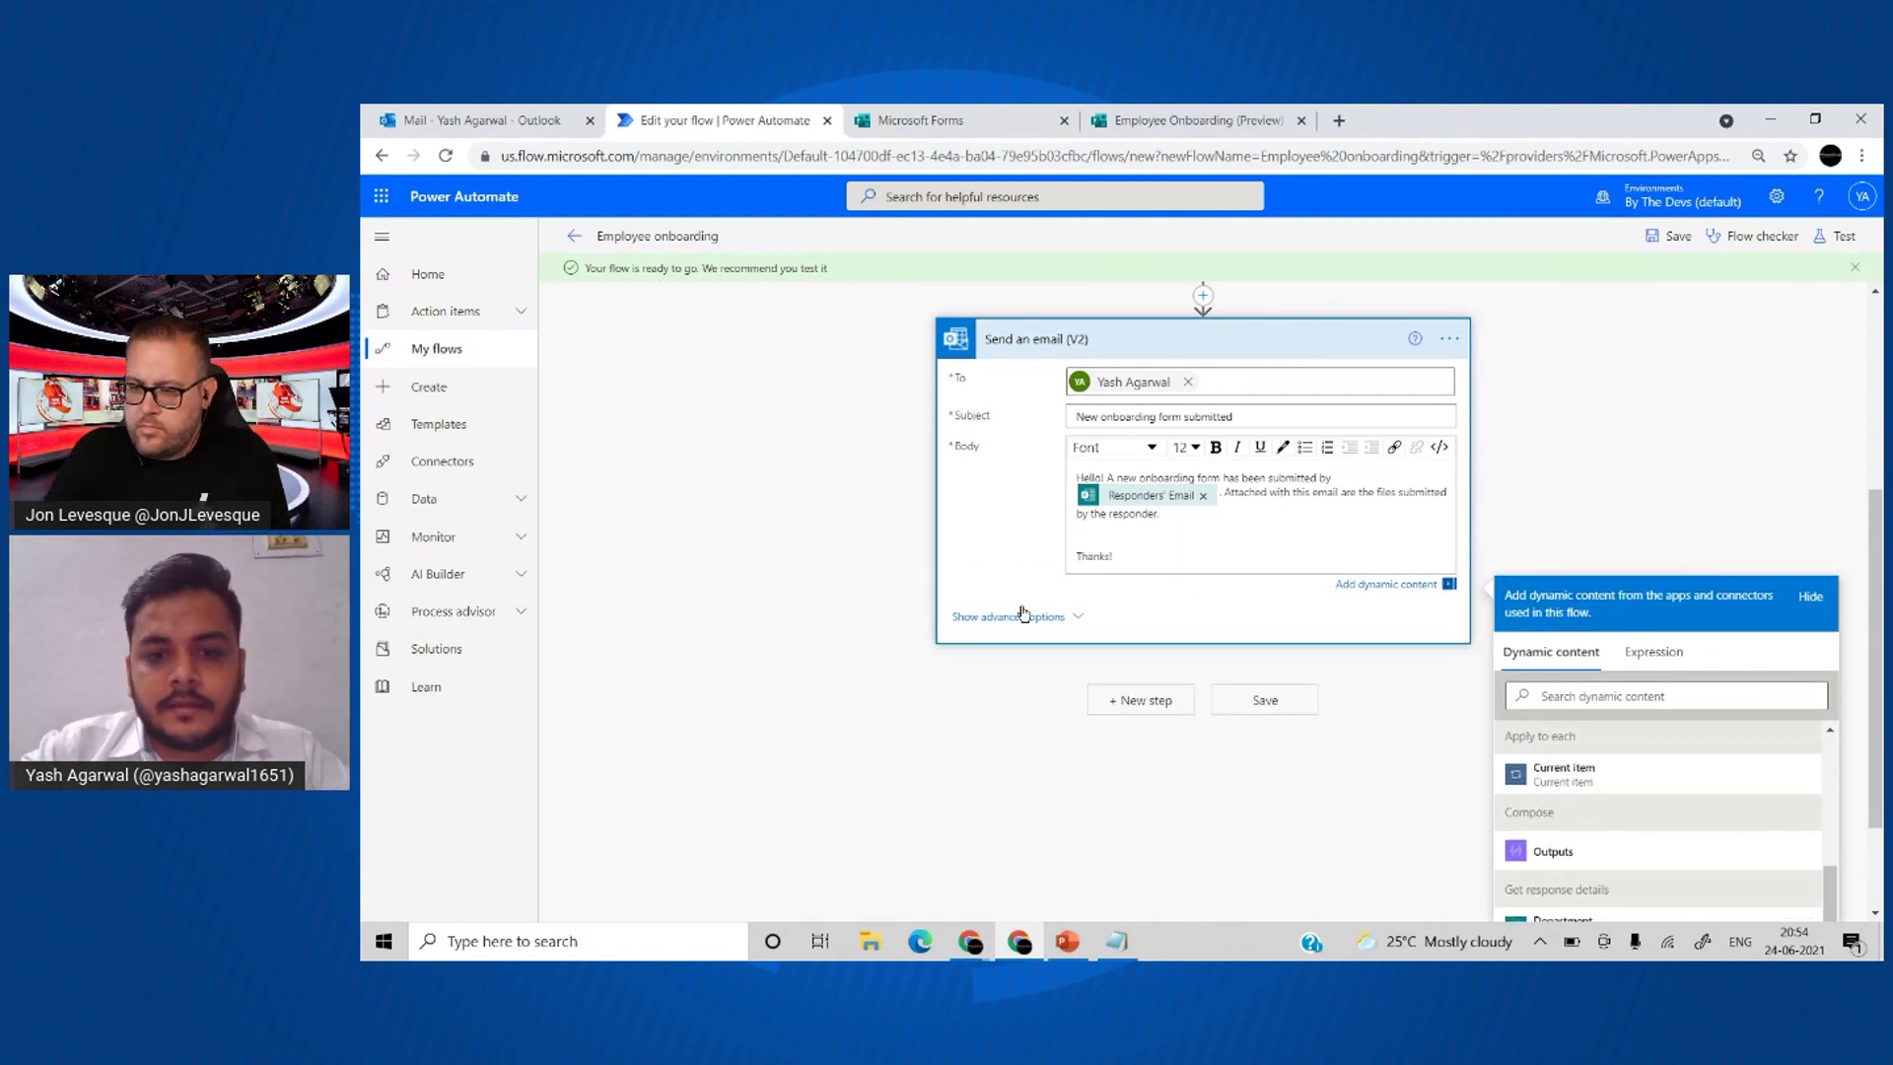
left_click(1008, 616)
Set the email's Attachments to the attachments variable and Importance to Normal.
scroll(862, 712, "down", 2)
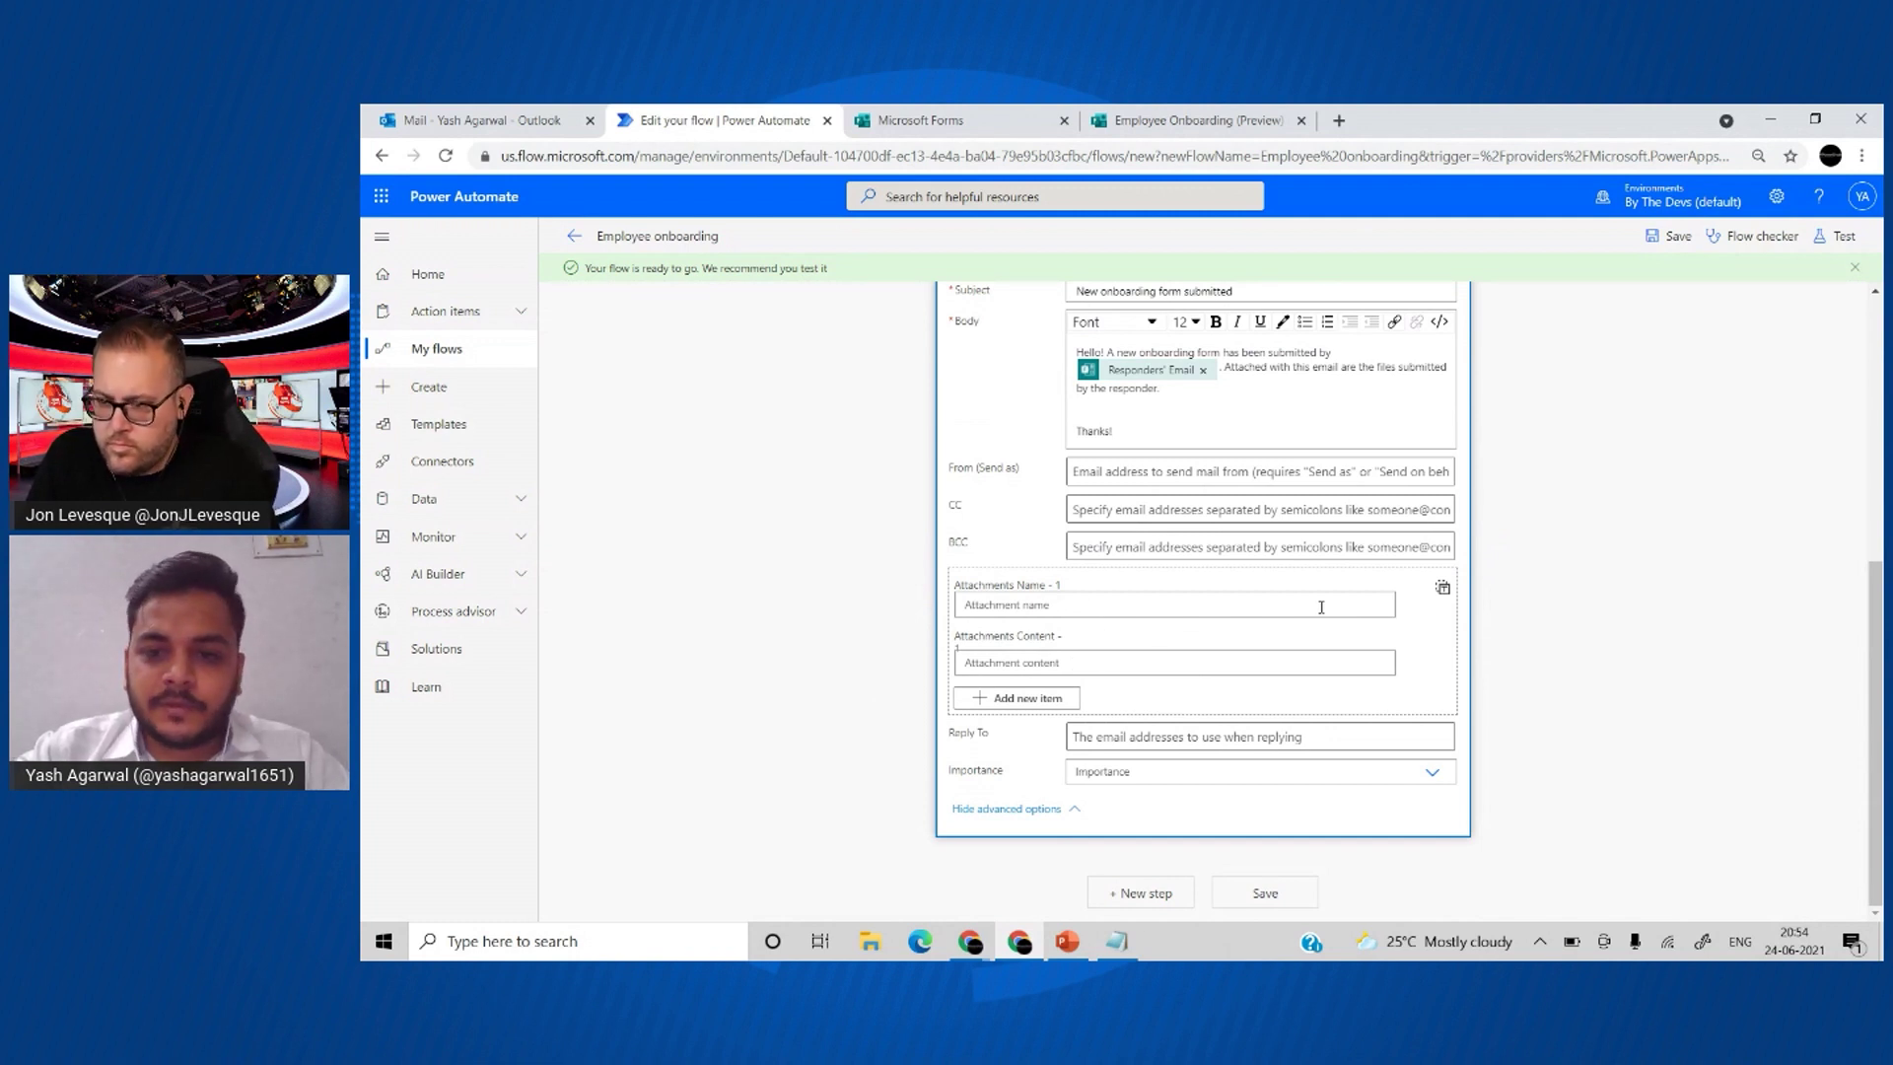
left_click(1442, 590)
left_click(1303, 701)
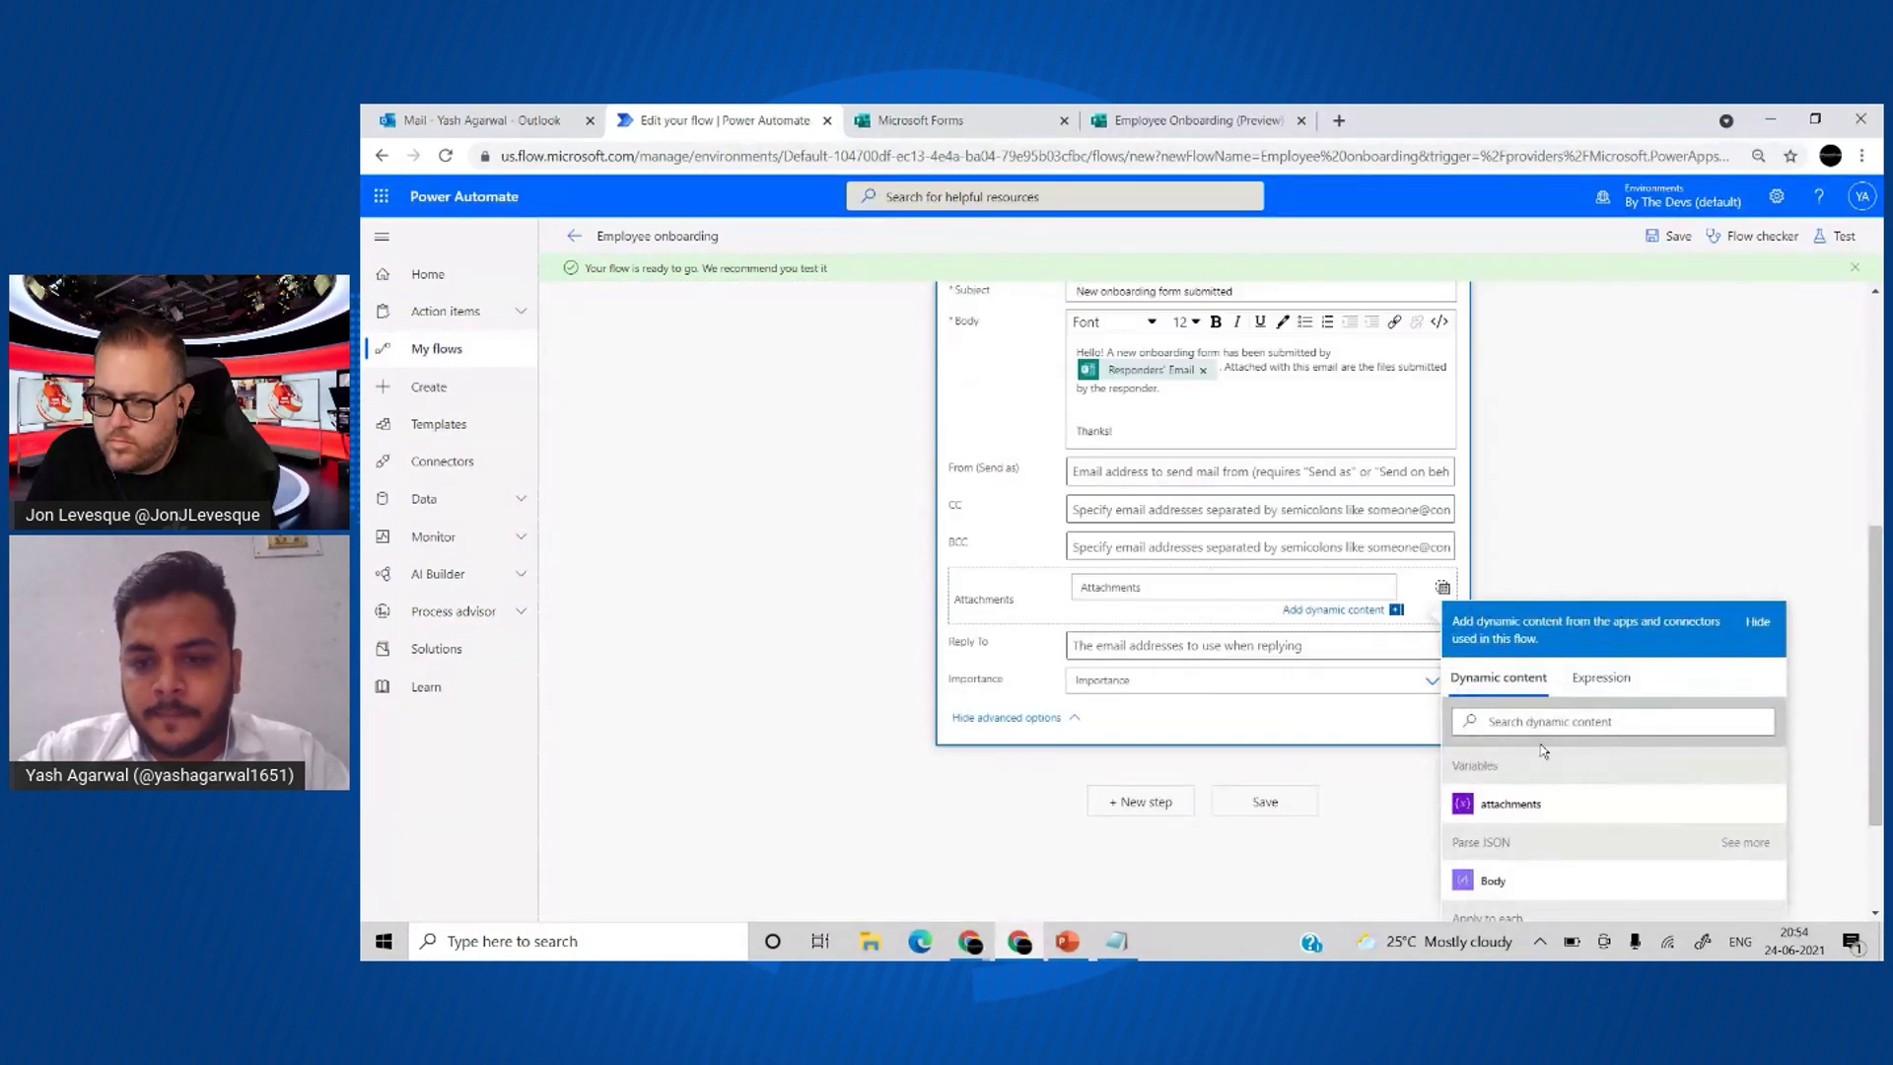
left_click(1509, 805)
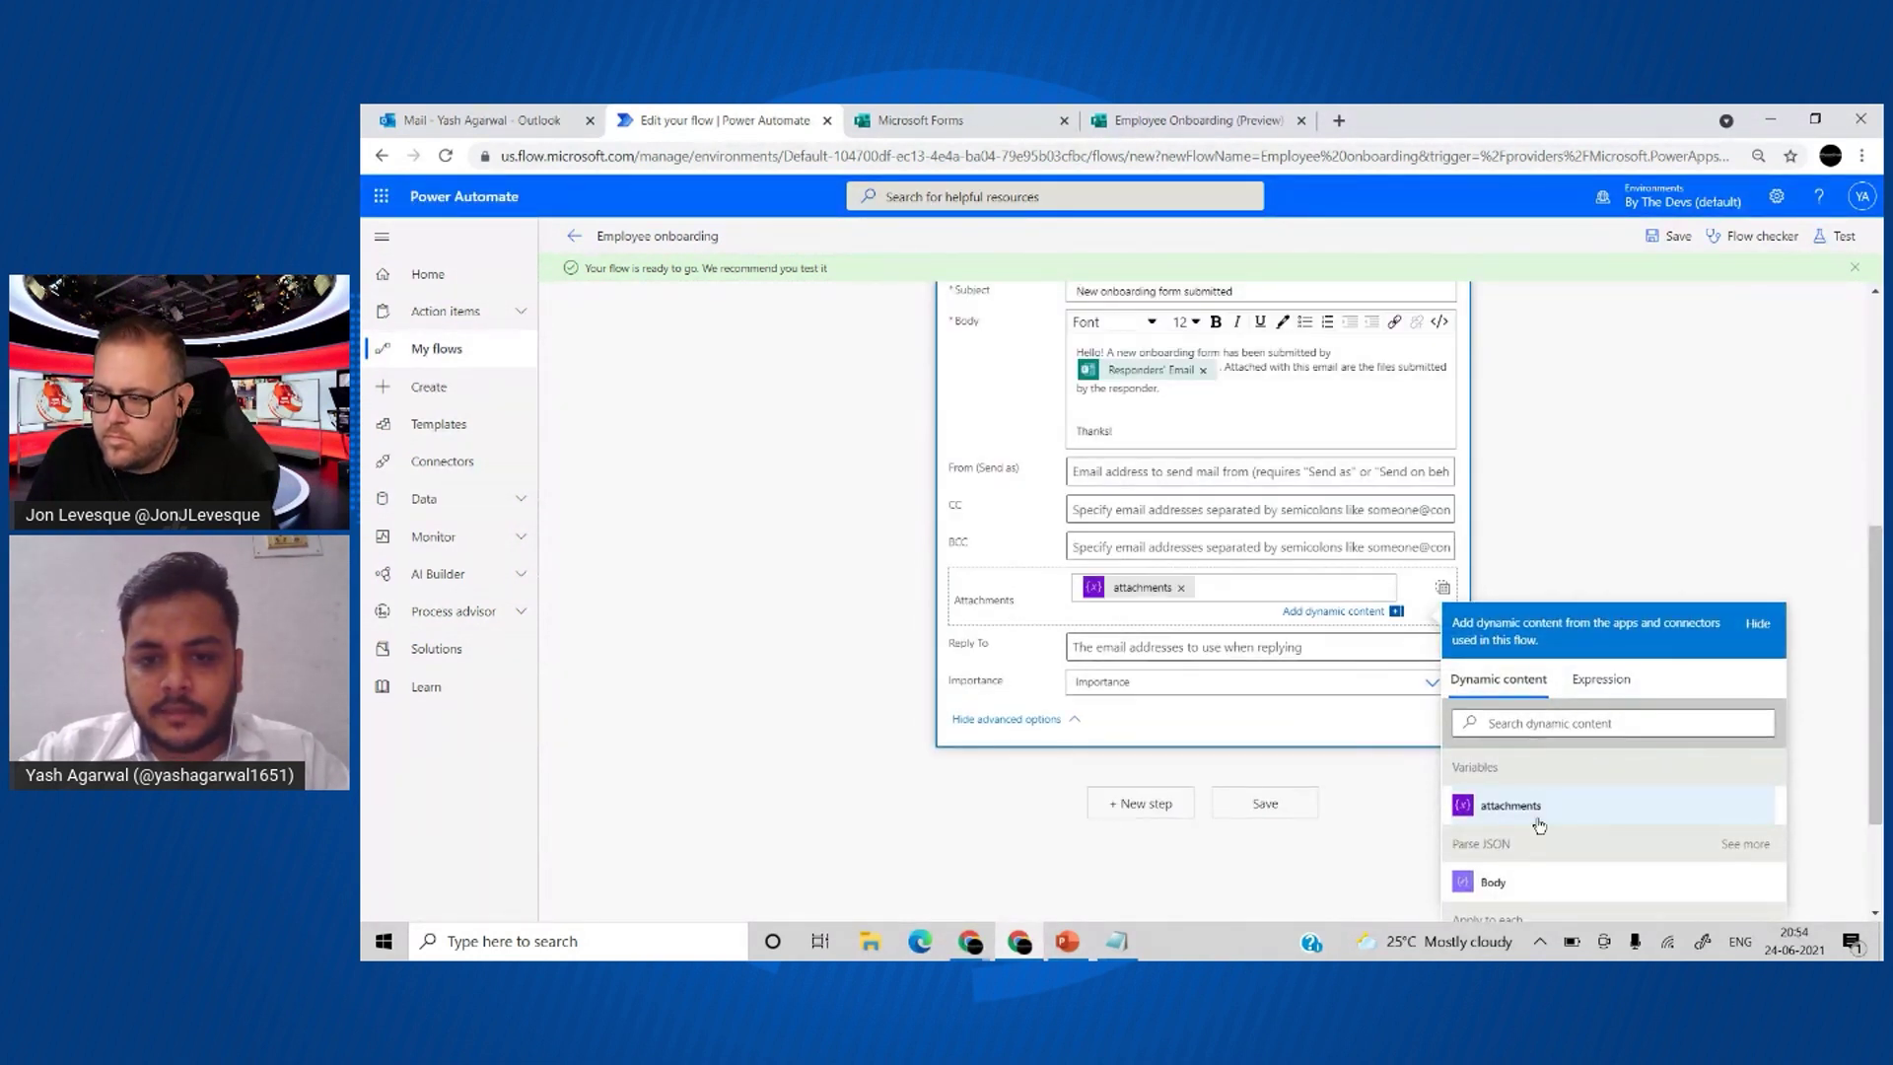
left_click(1598, 550)
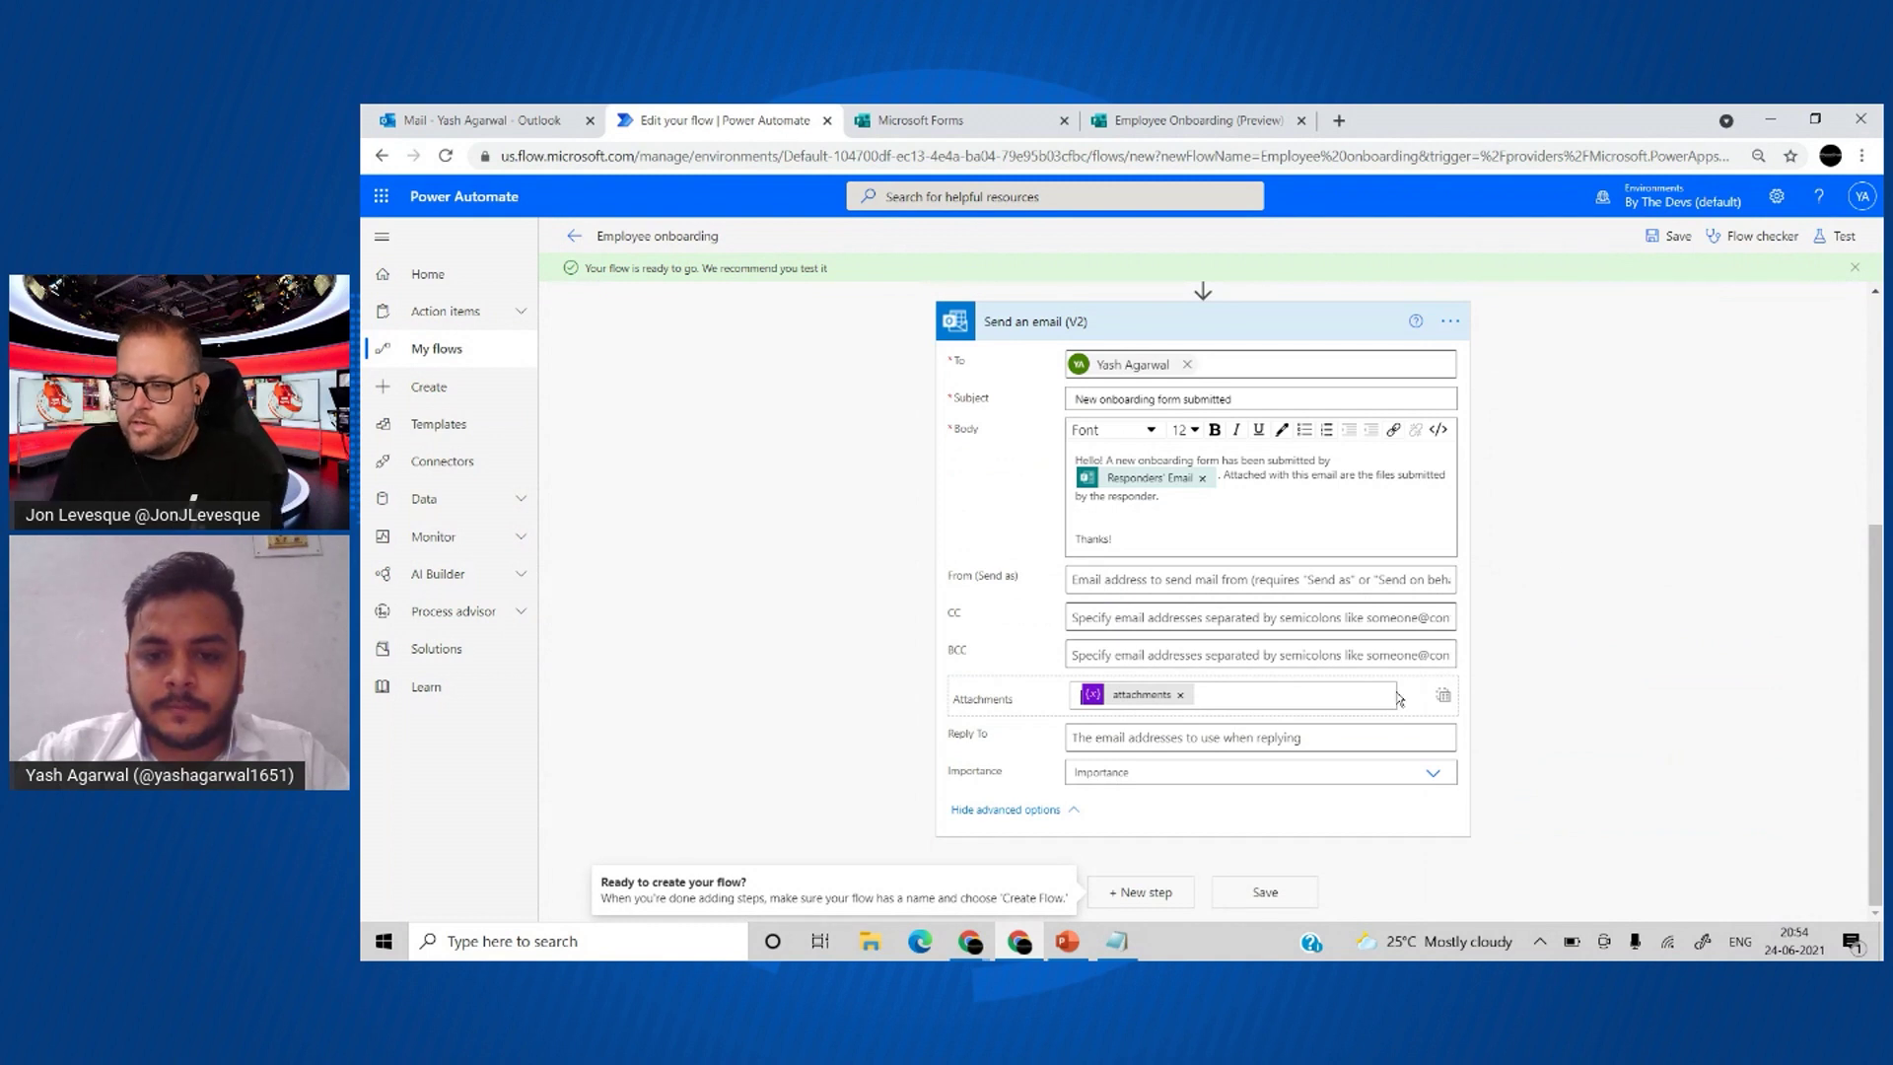
left_click(1405, 767)
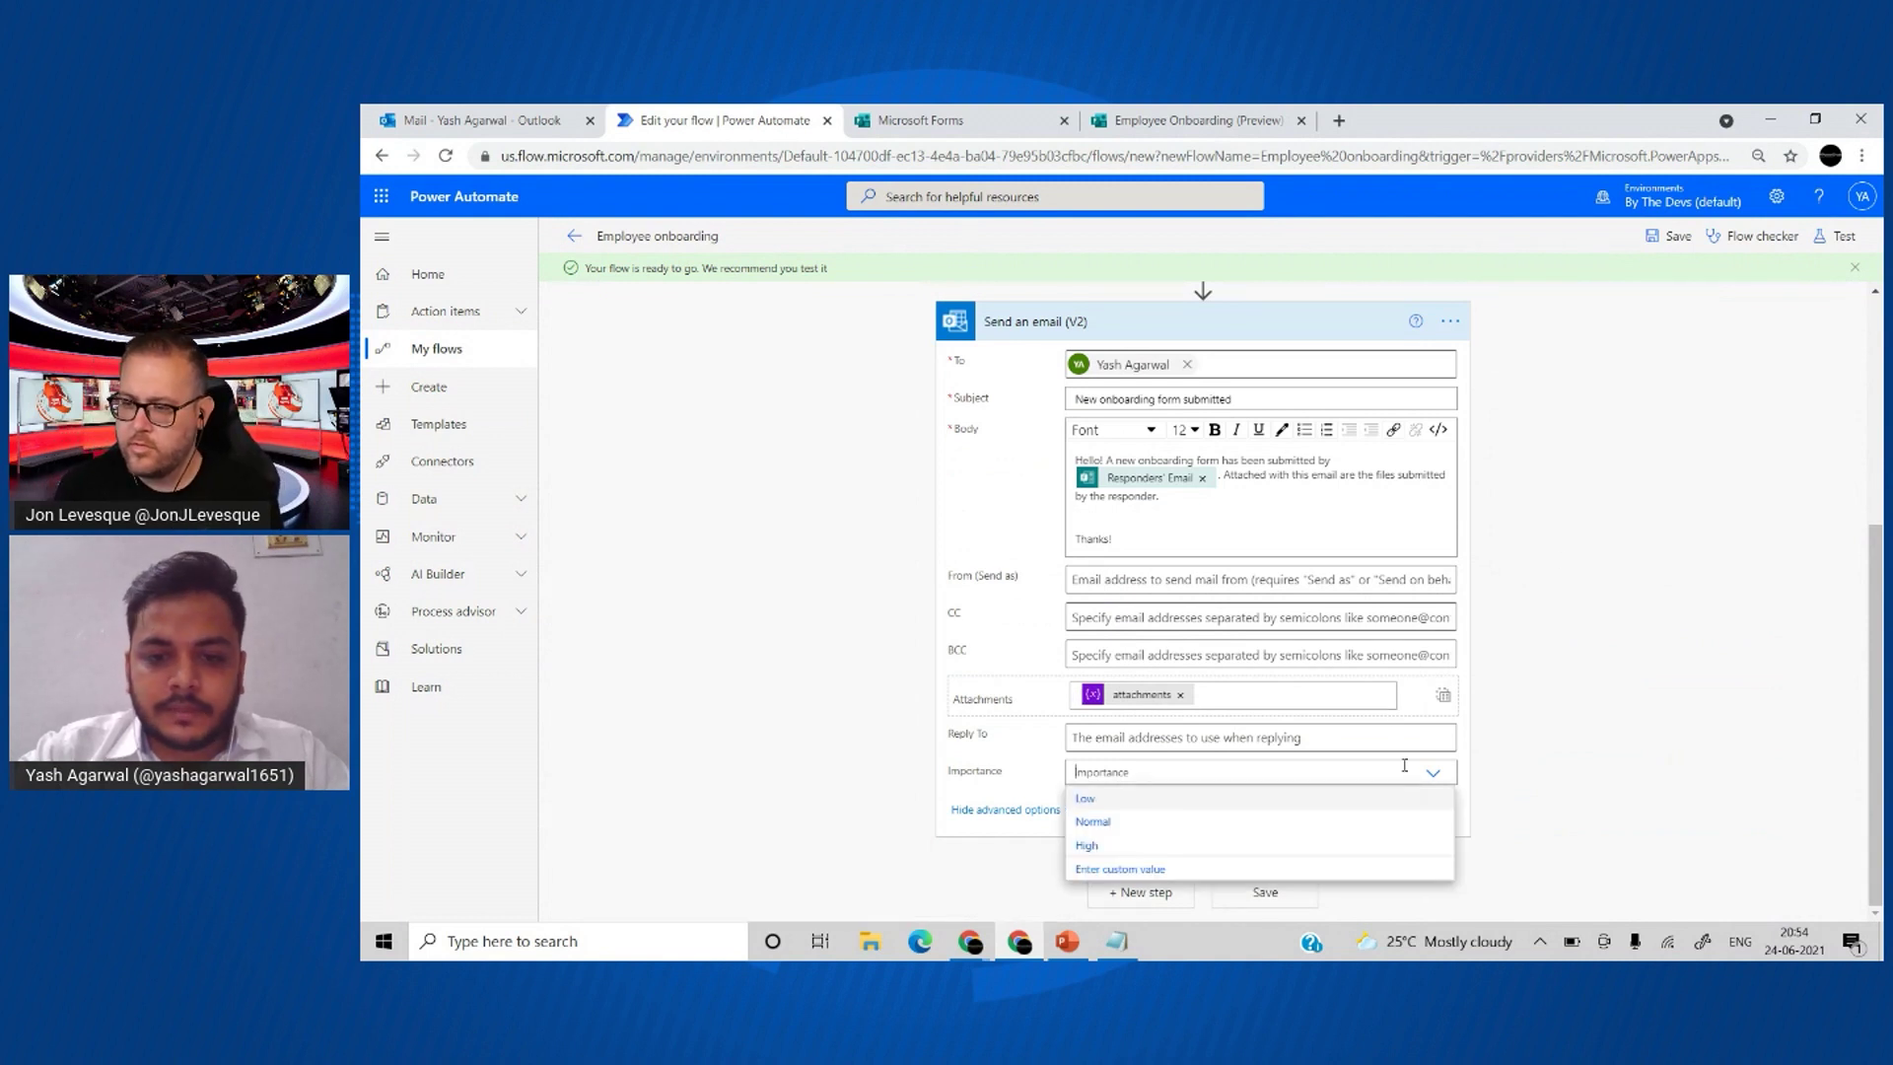
left_click(1194, 816)
Copy the Send an email action to the clipboard.
scroll(1555, 693, "up", 1)
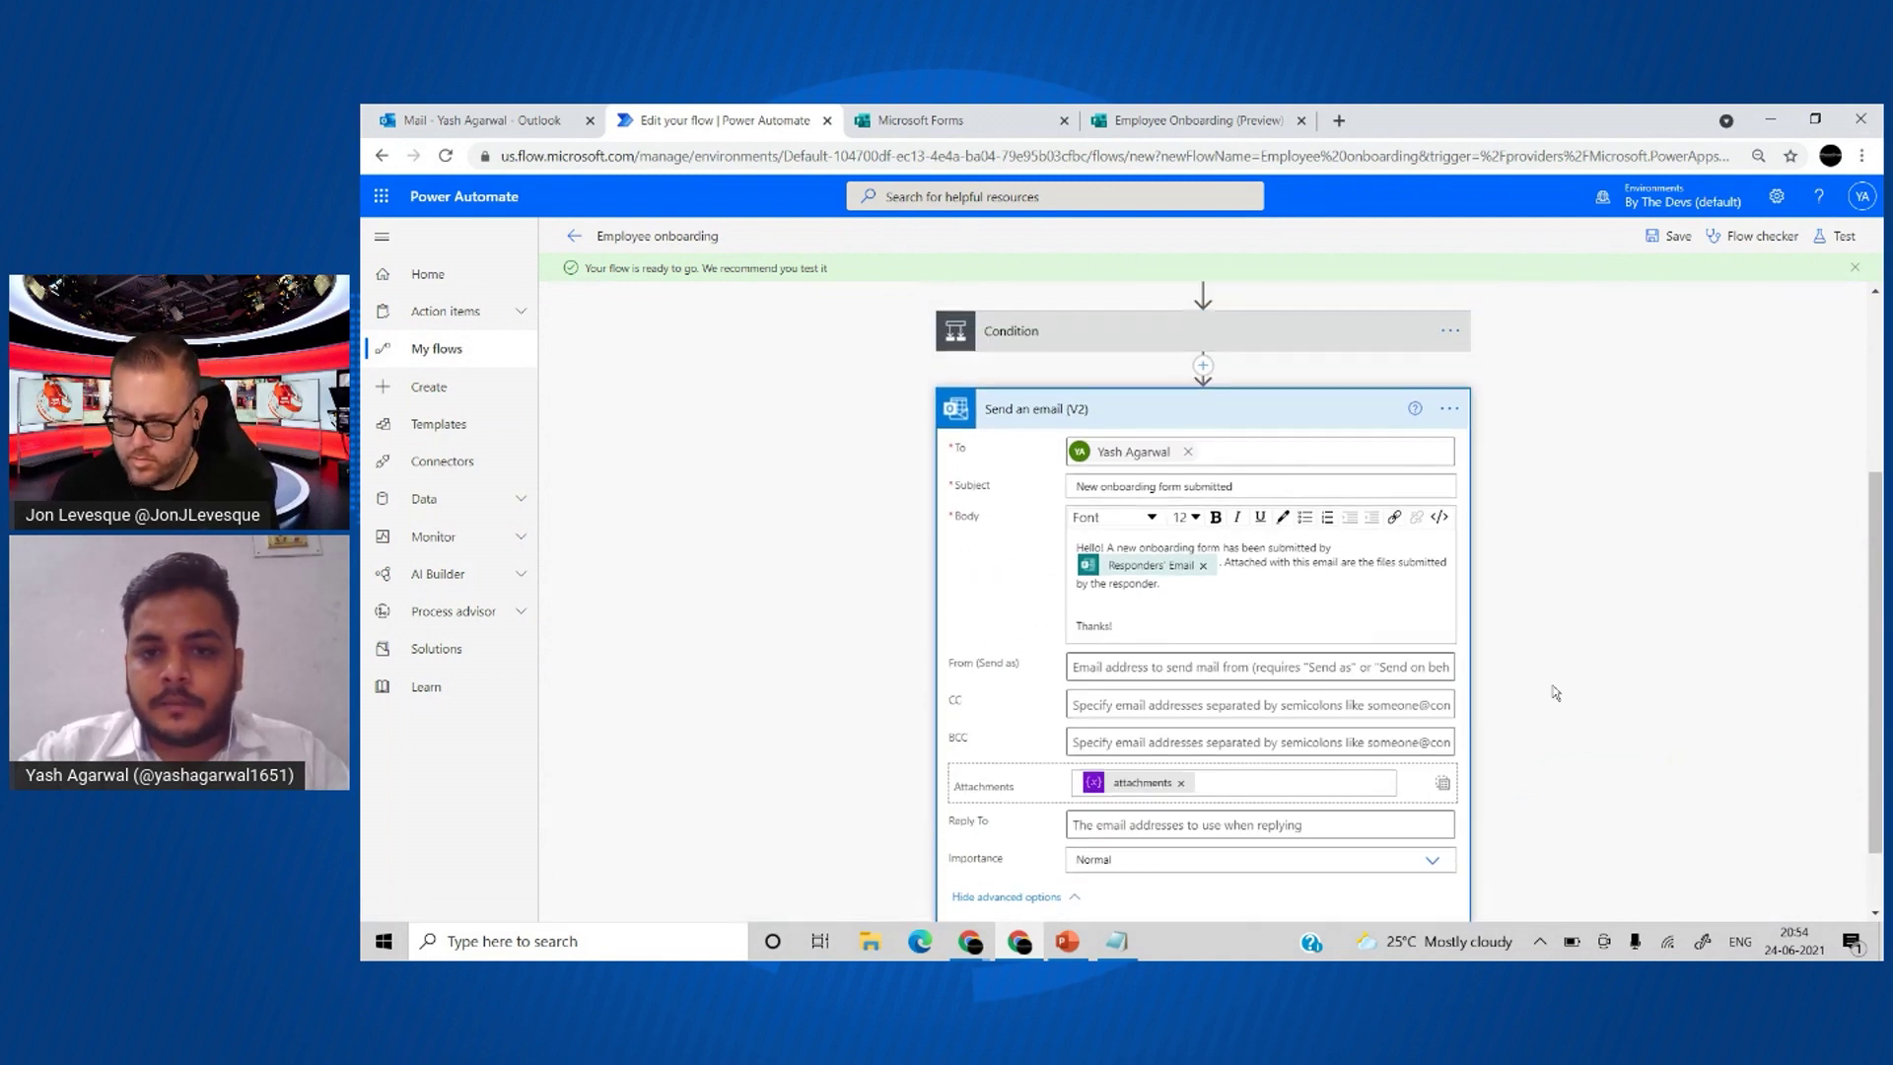
left_click(1449, 409)
left_click(1523, 416)
scroll(1430, 641, "down", 1)
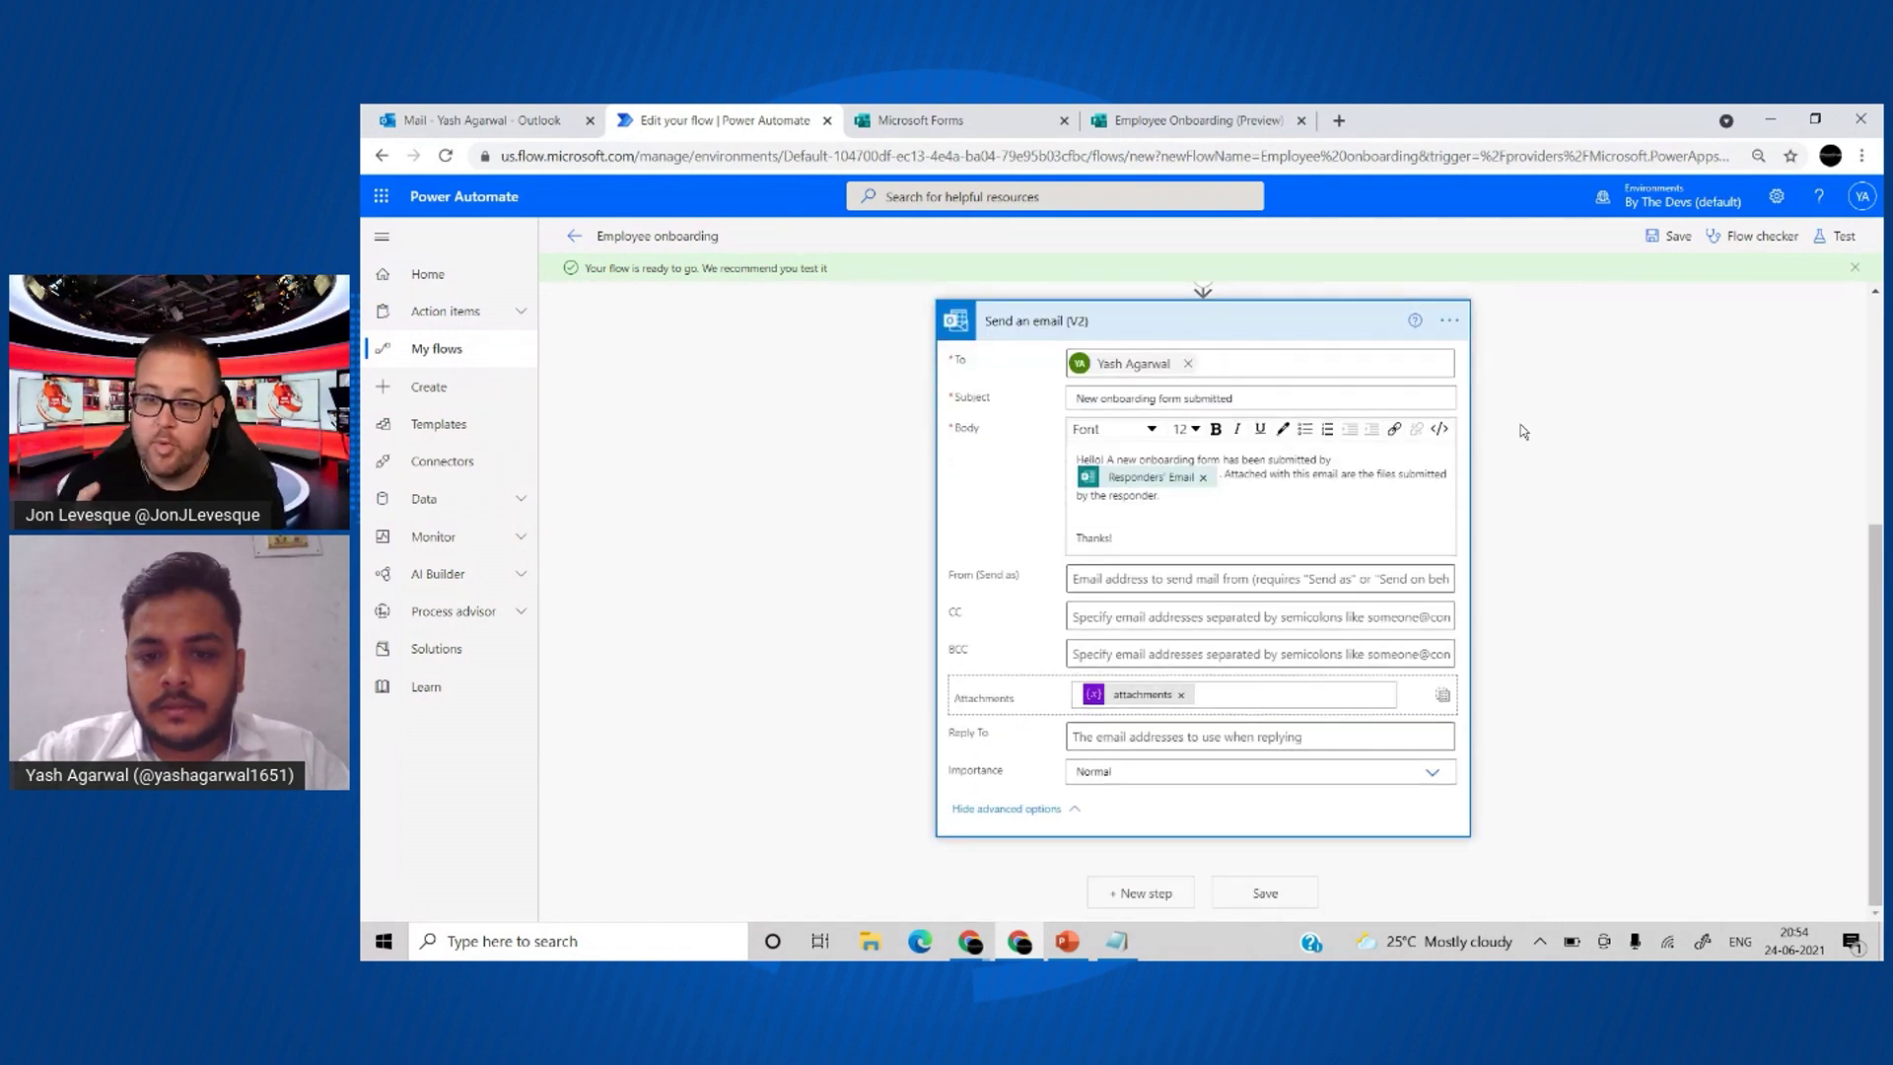
Try pasting the copied email action from My clipboard as a new step.
left_click(1148, 893)
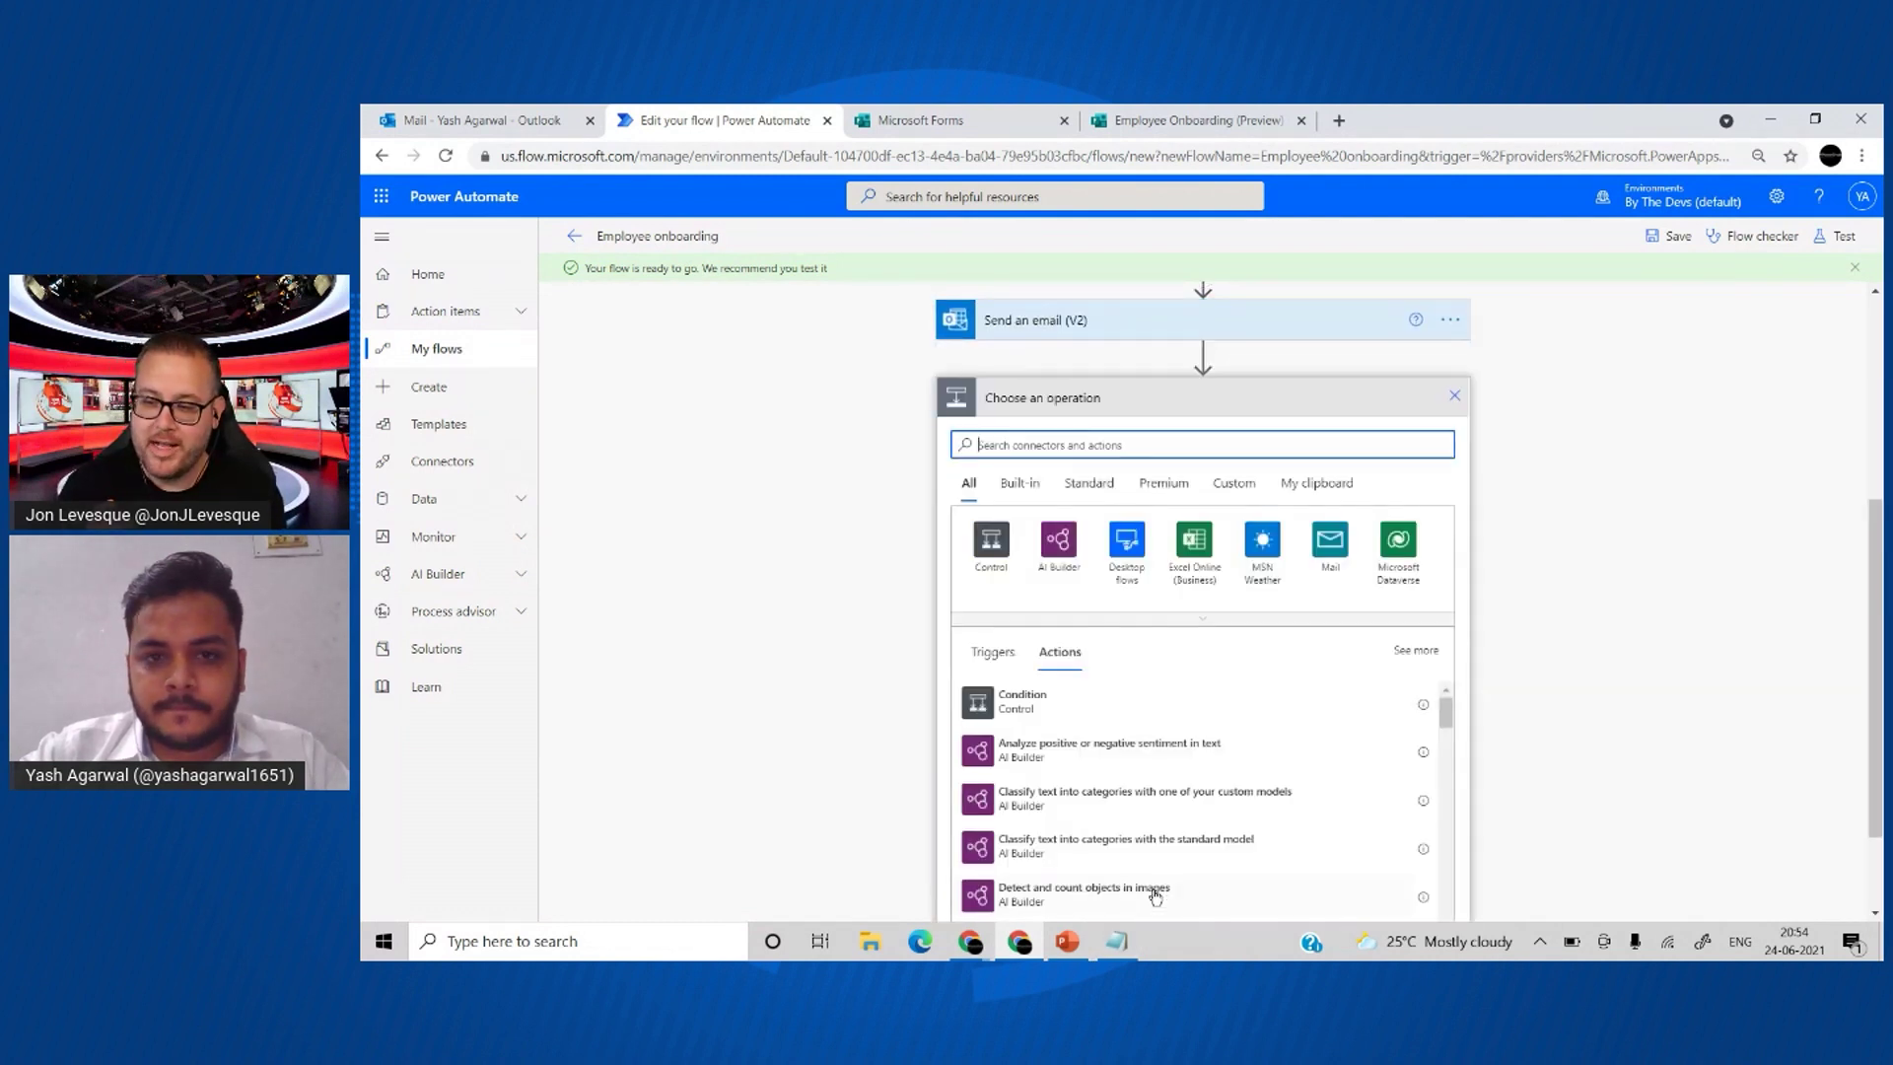
left_click(1312, 498)
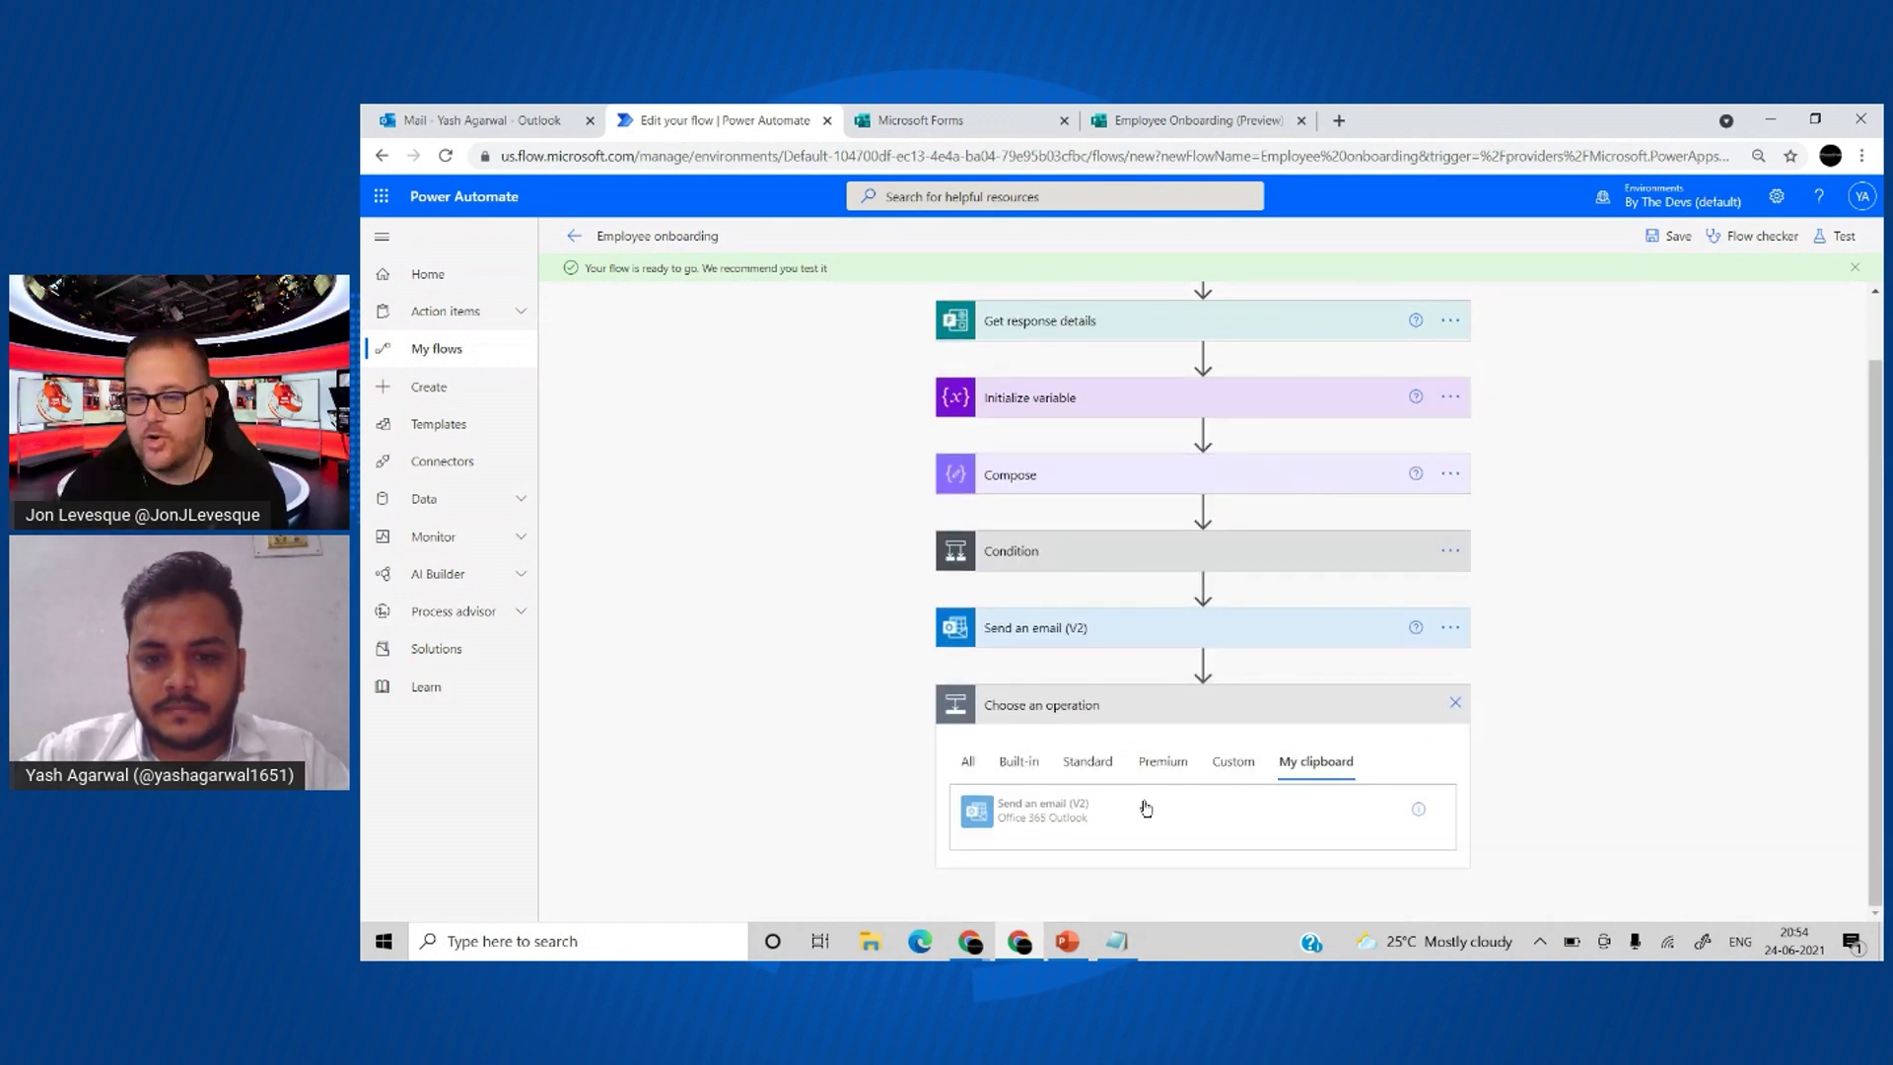
double_click(1053, 819)
mouse_move(1417, 811)
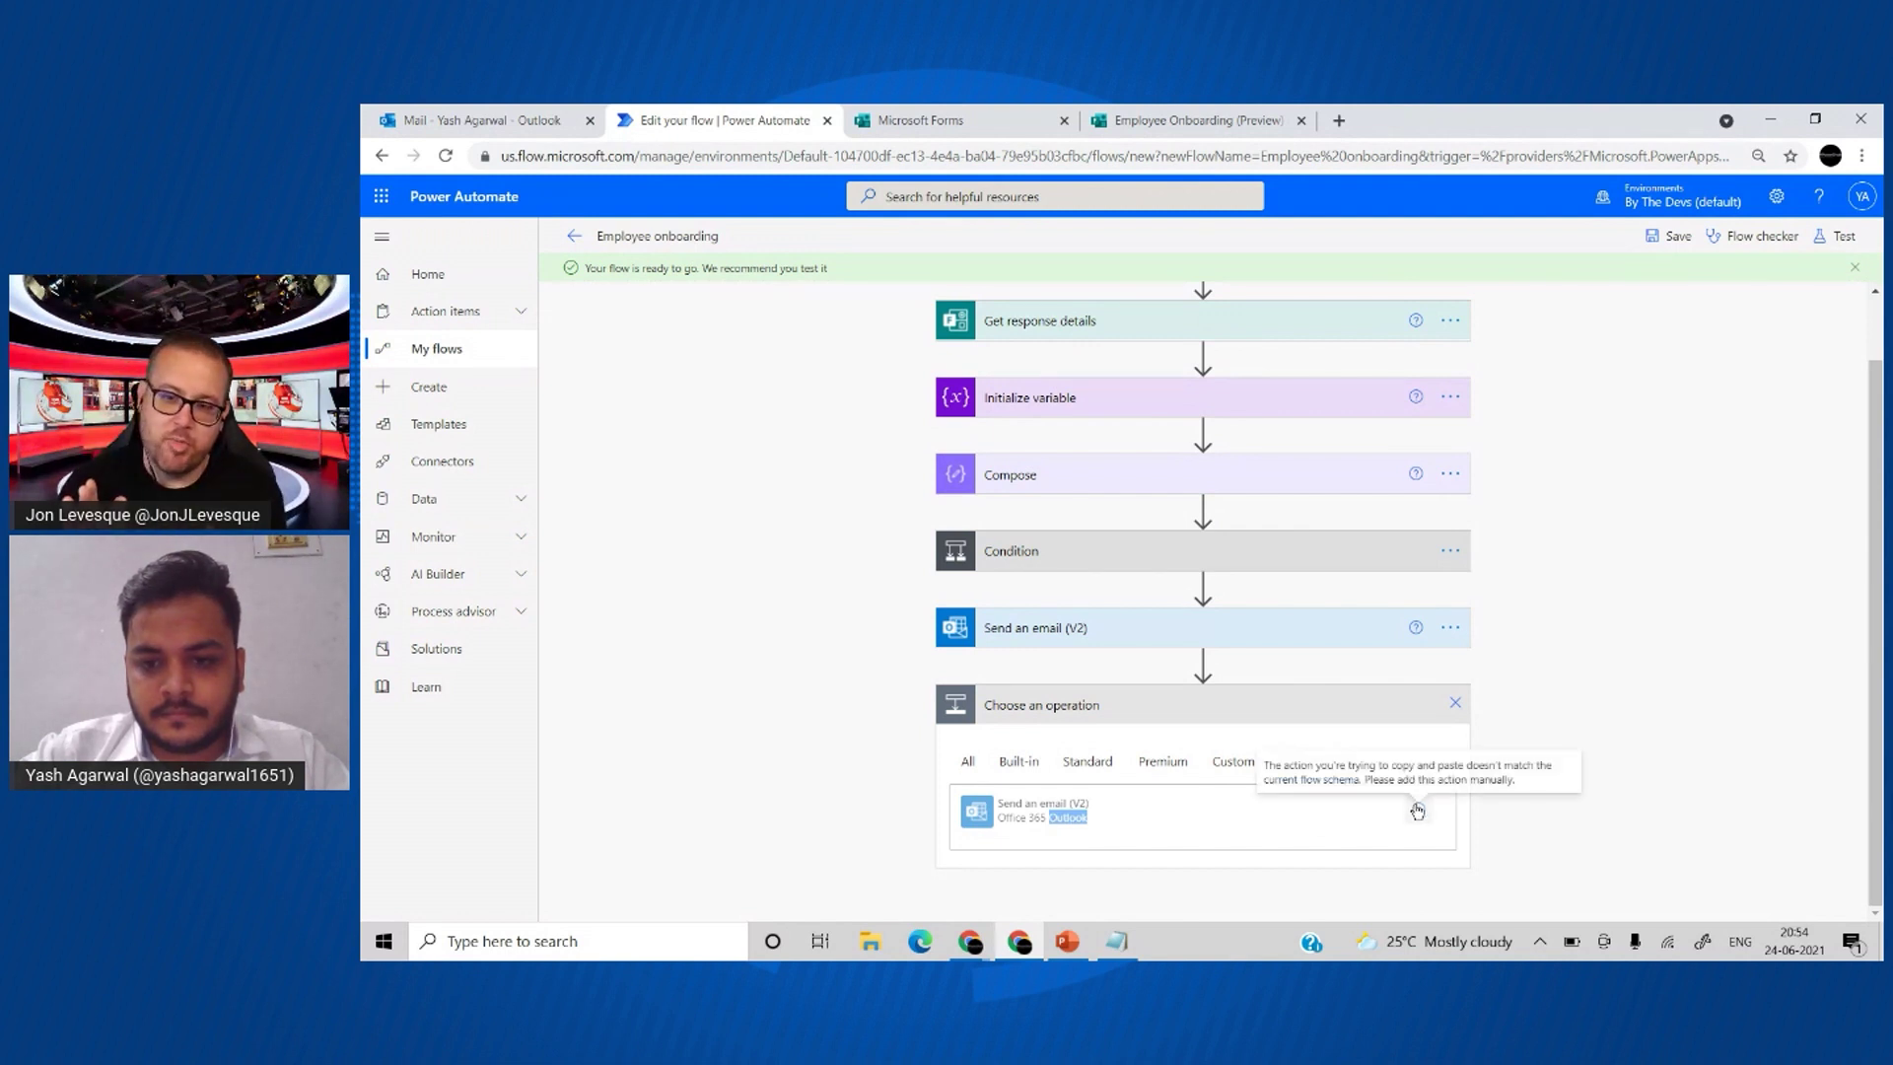
left_click(1531, 688)
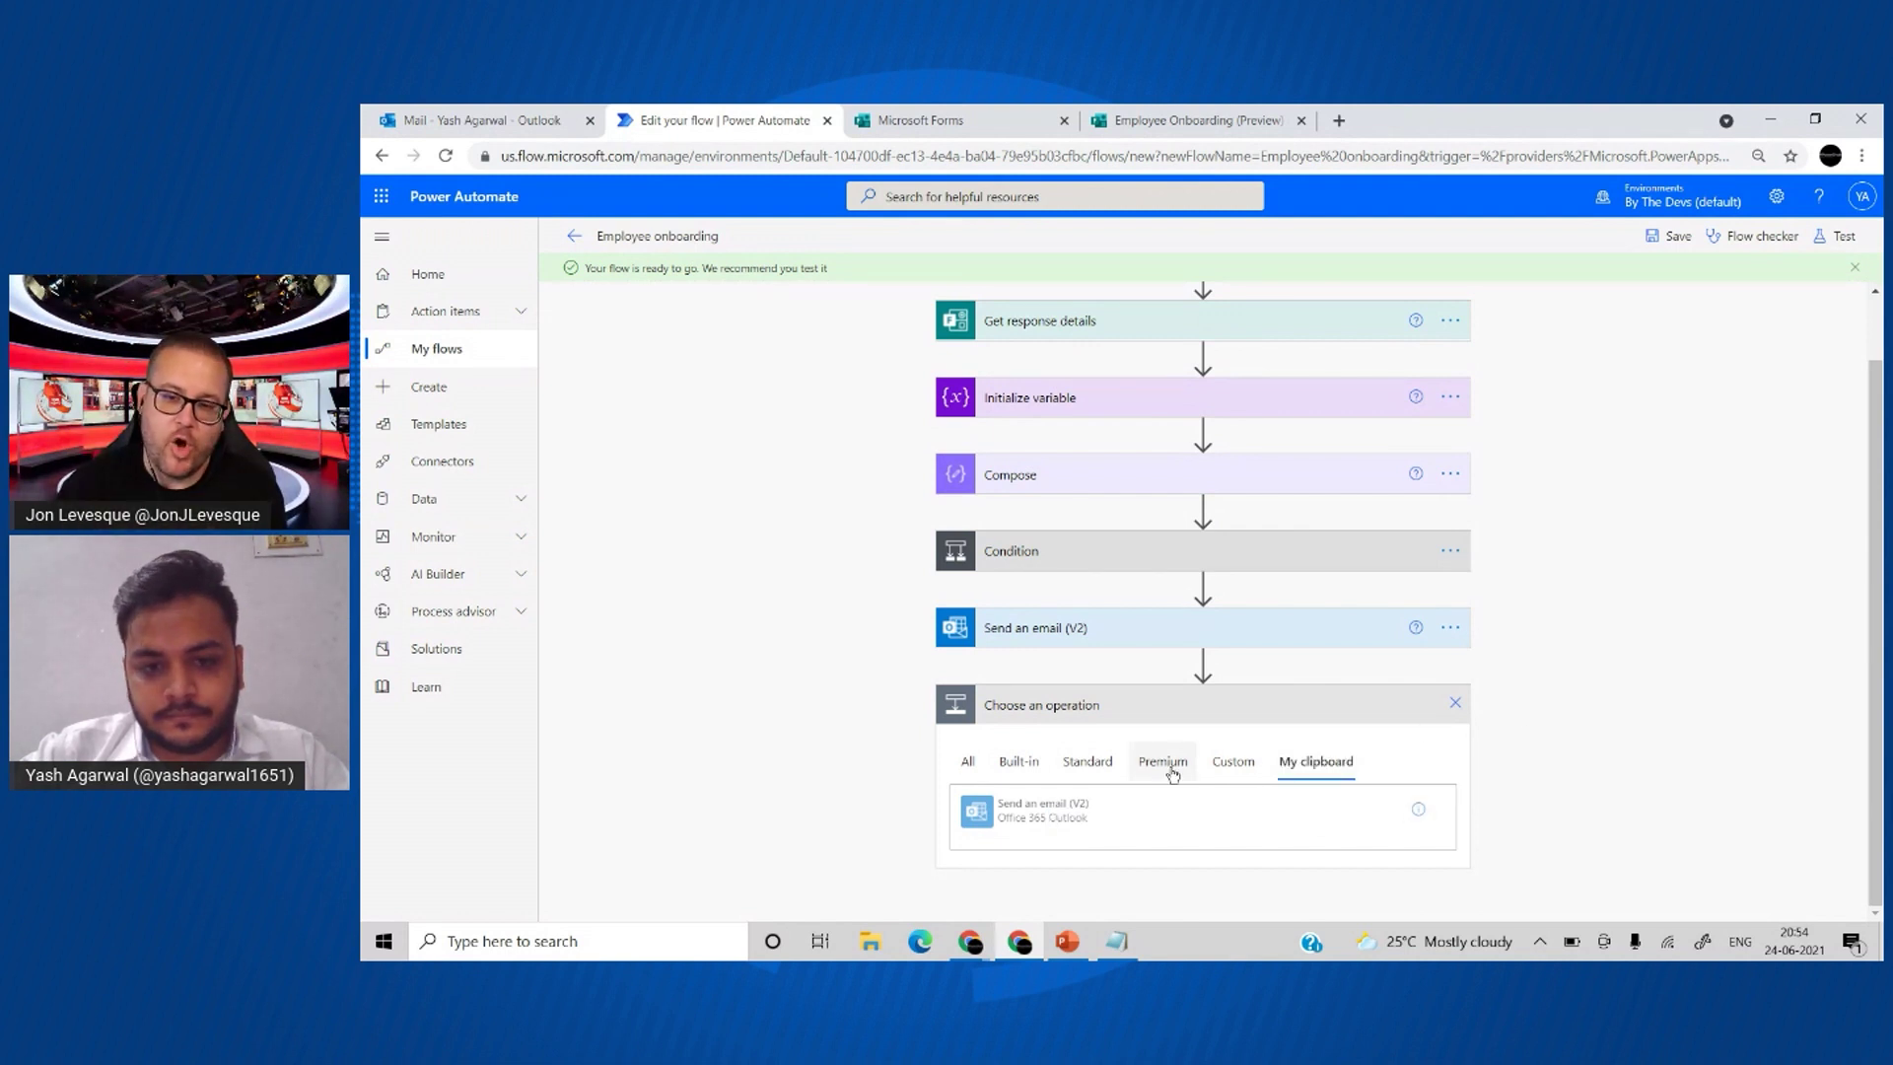
Search all operations for 'email' and add Send an email (V2) as the new step.
left_click(1082, 773)
left_click(1106, 566)
type("email")
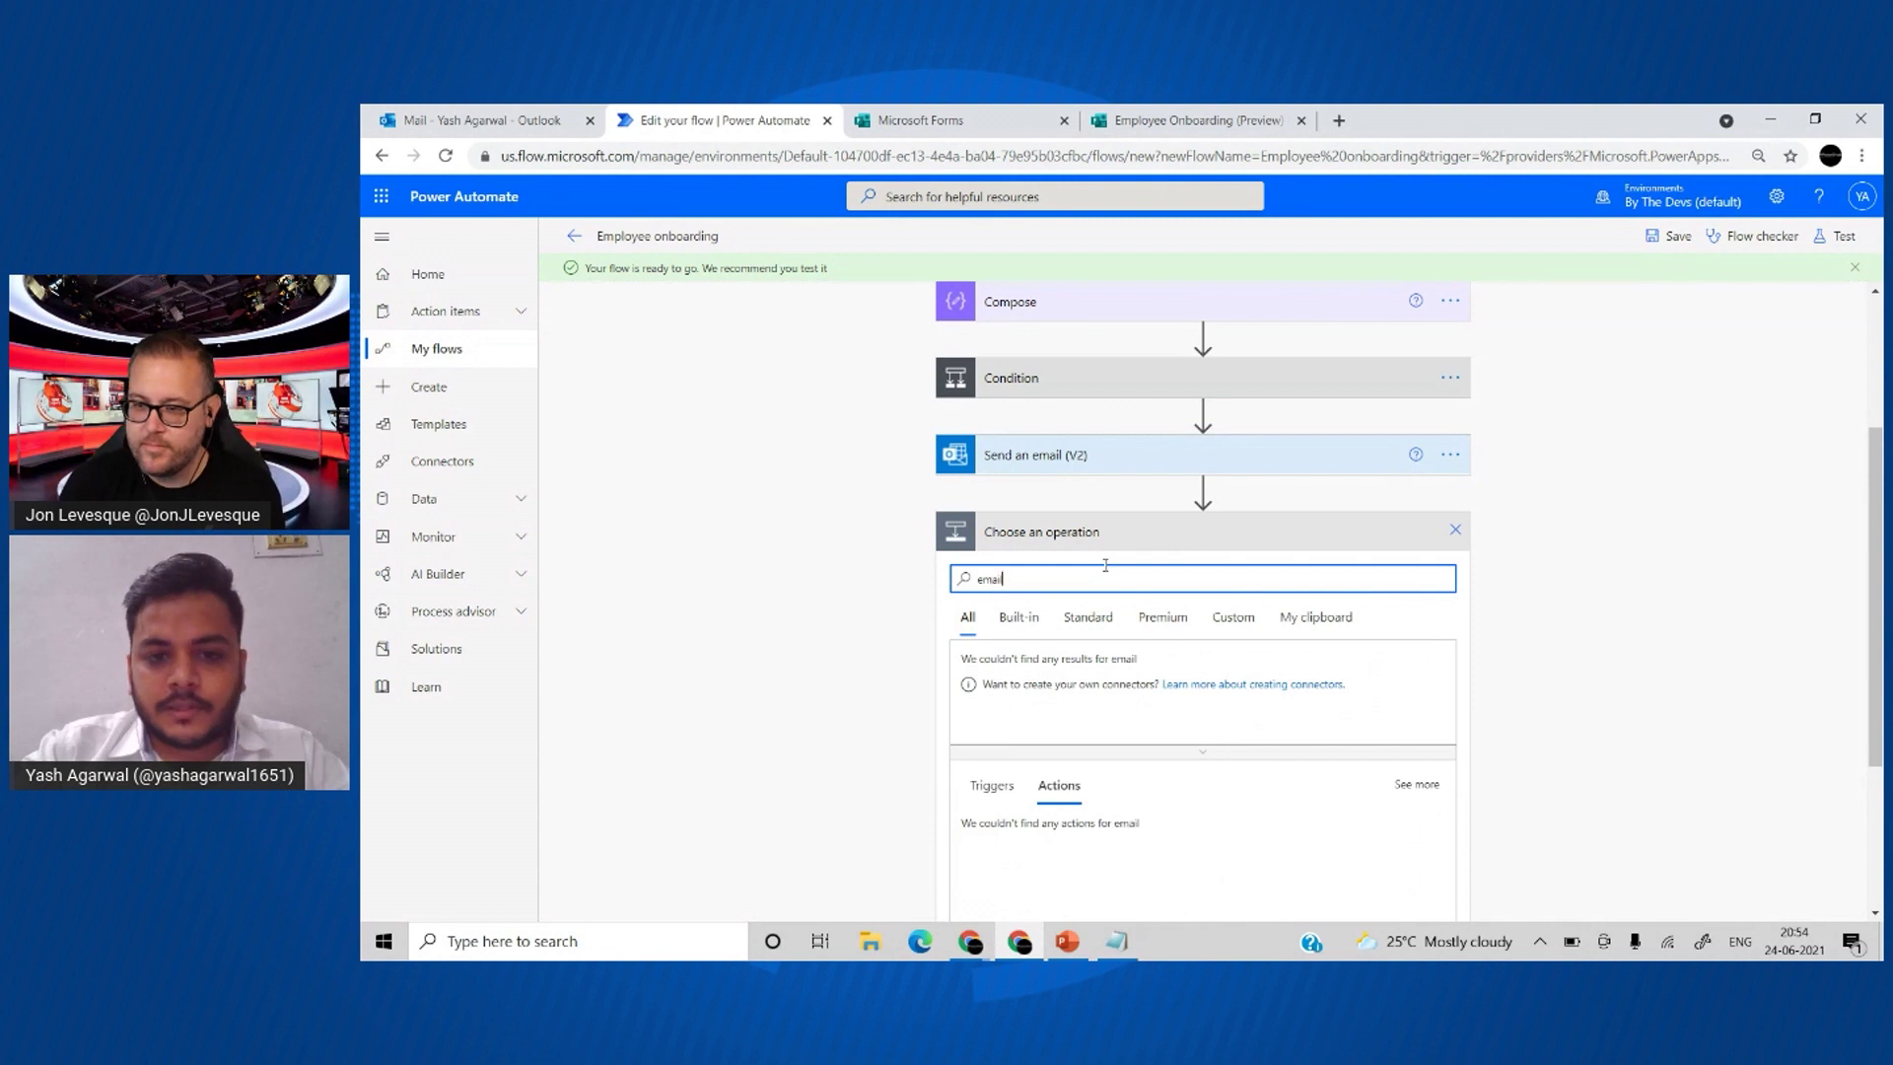
scroll(1061, 765, "down", 1)
scroll(1061, 765, "down", 1)
left_click(1061, 771)
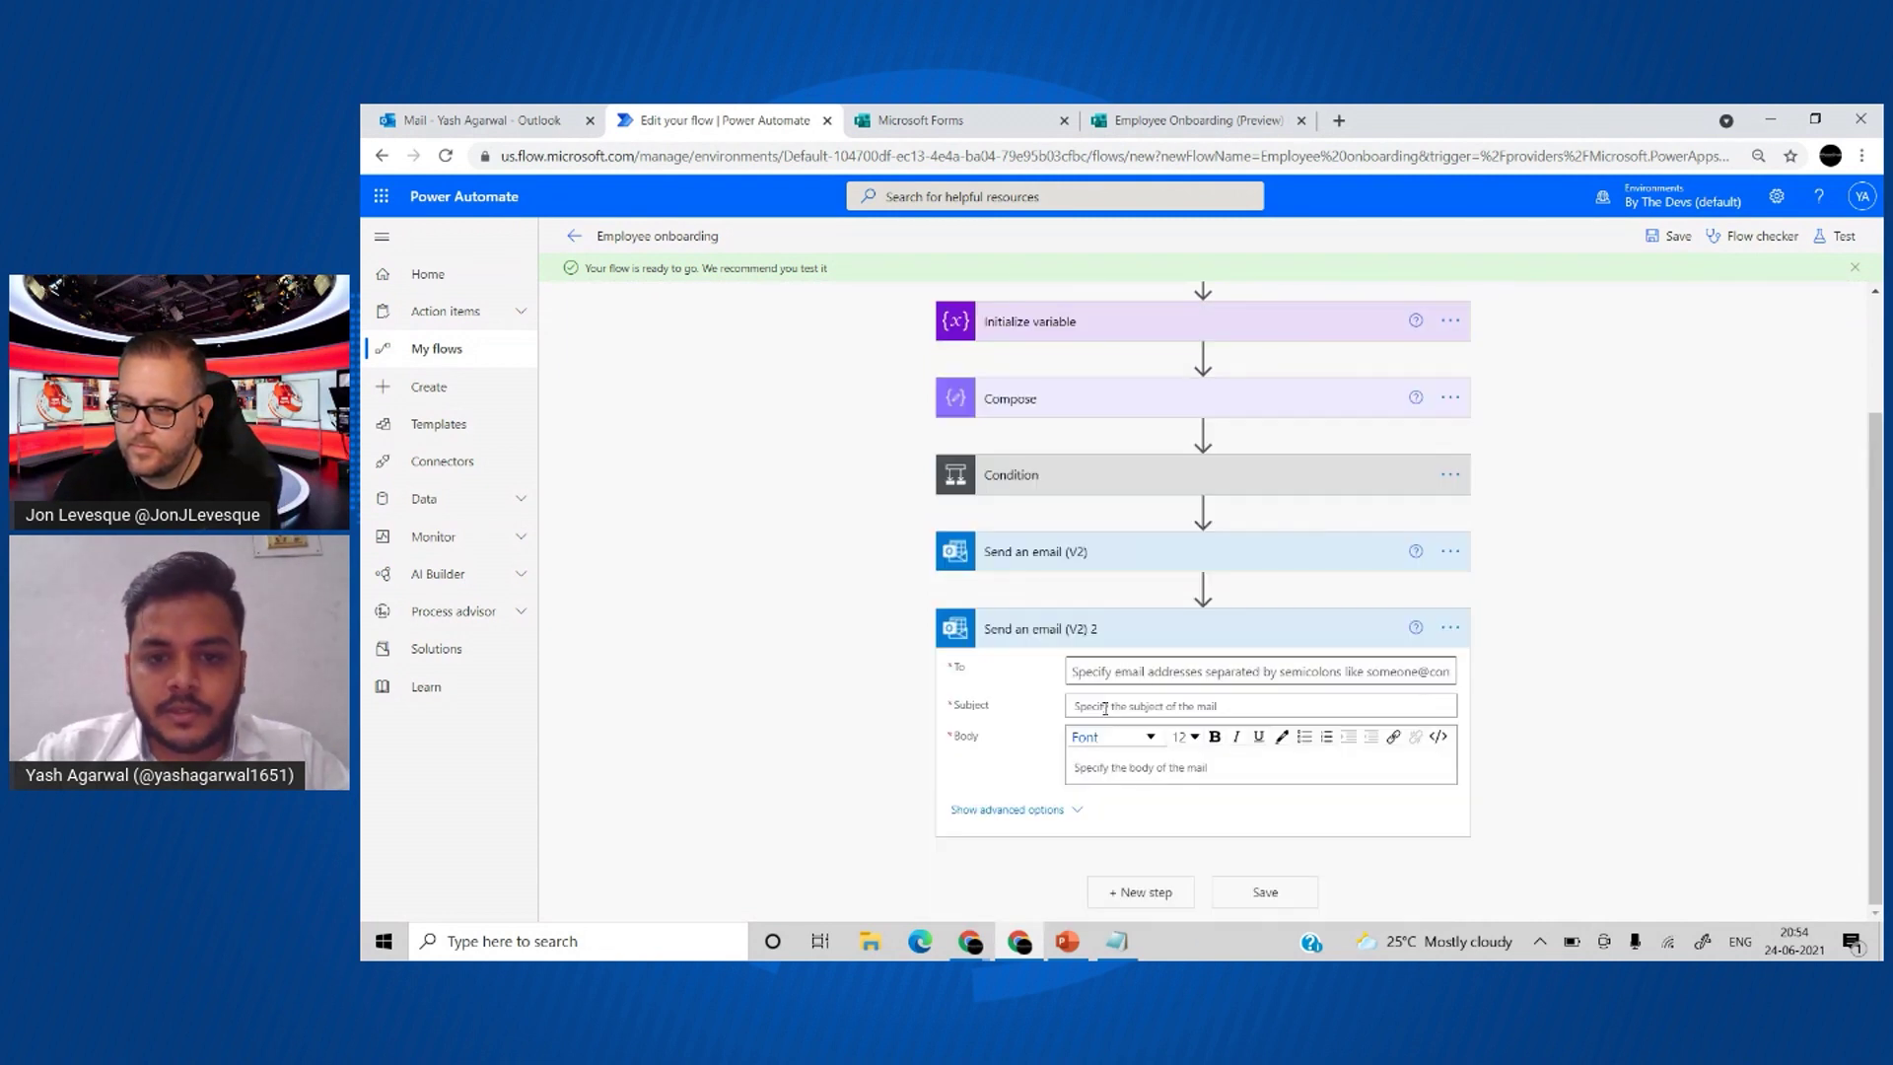
Add the suggested contact as the second email's recipient.
left_click(1170, 671)
type("yash")
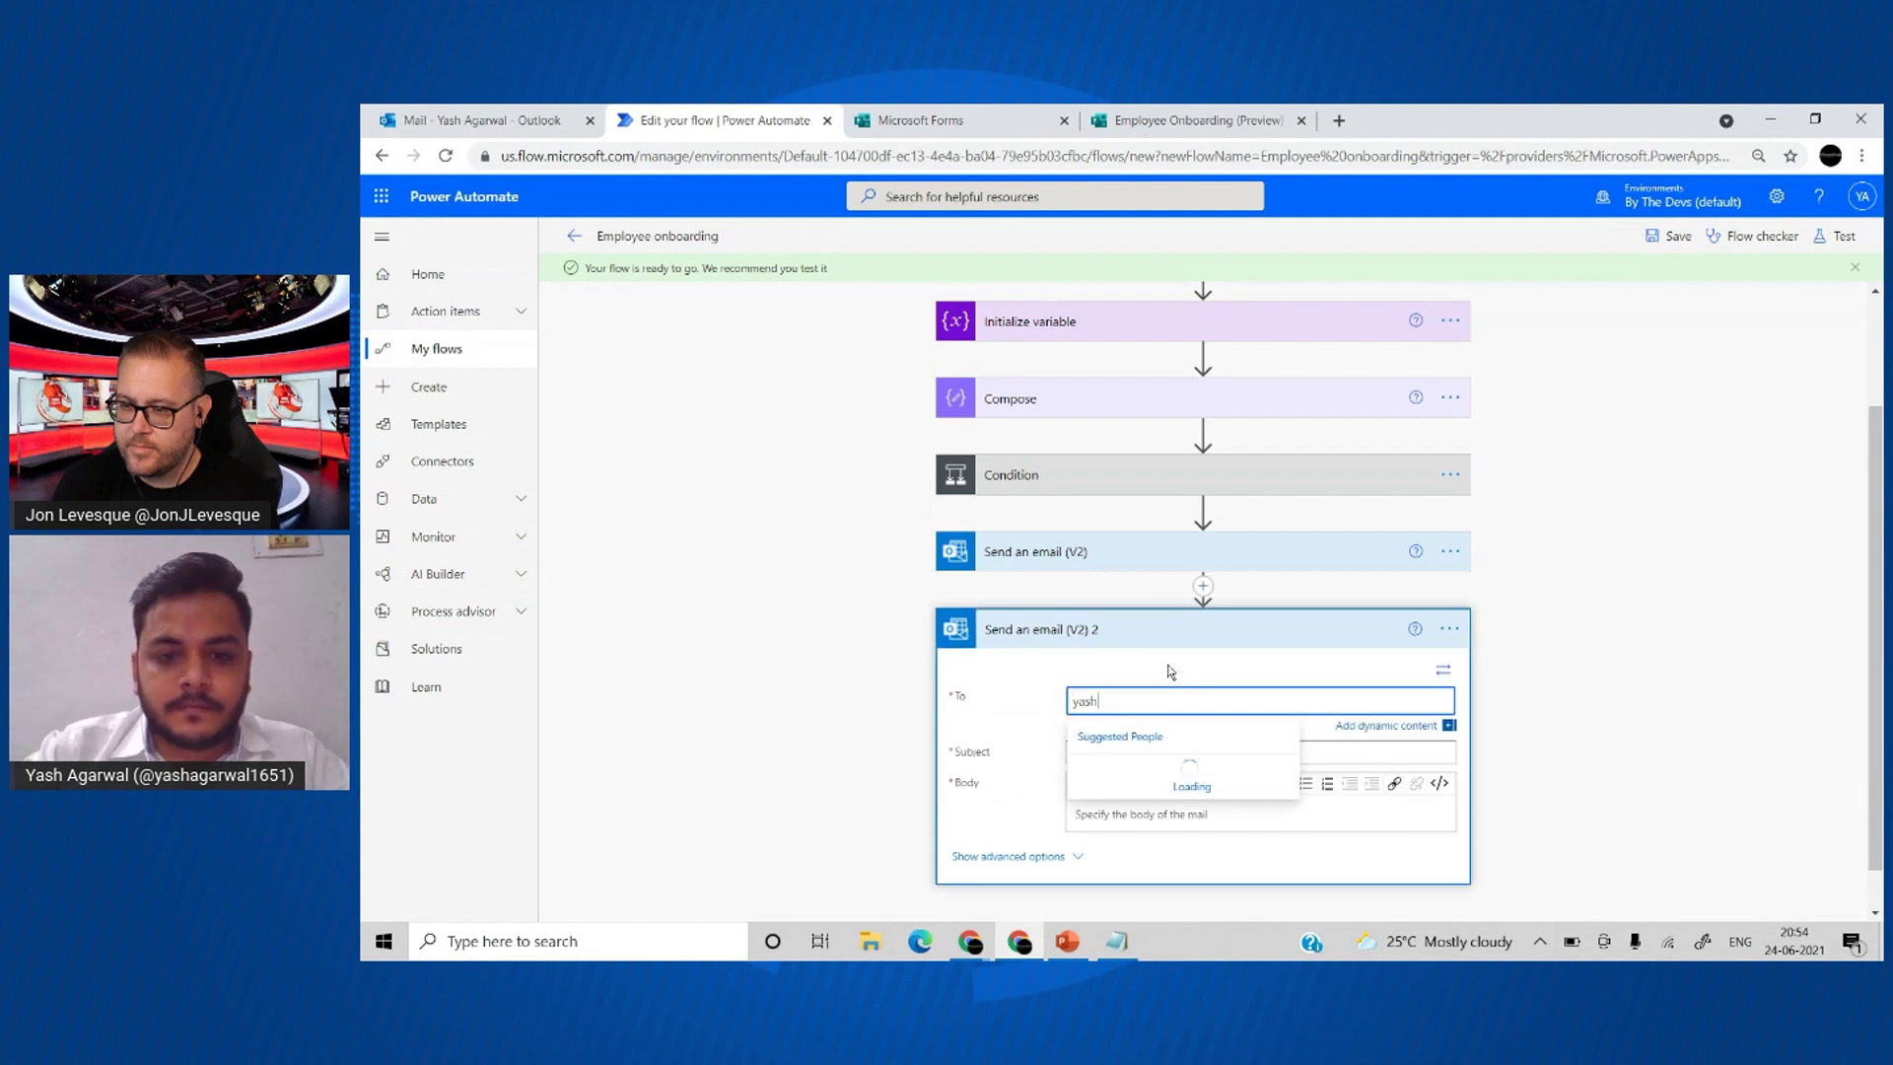
left_click(1141, 759)
Copy the first email's subject 'New onboarding form submitted' into the second email.
left_click(1151, 552)
triple_click(1259, 445)
key("ctrl+c")
scroll(1198, 680, "down", 4)
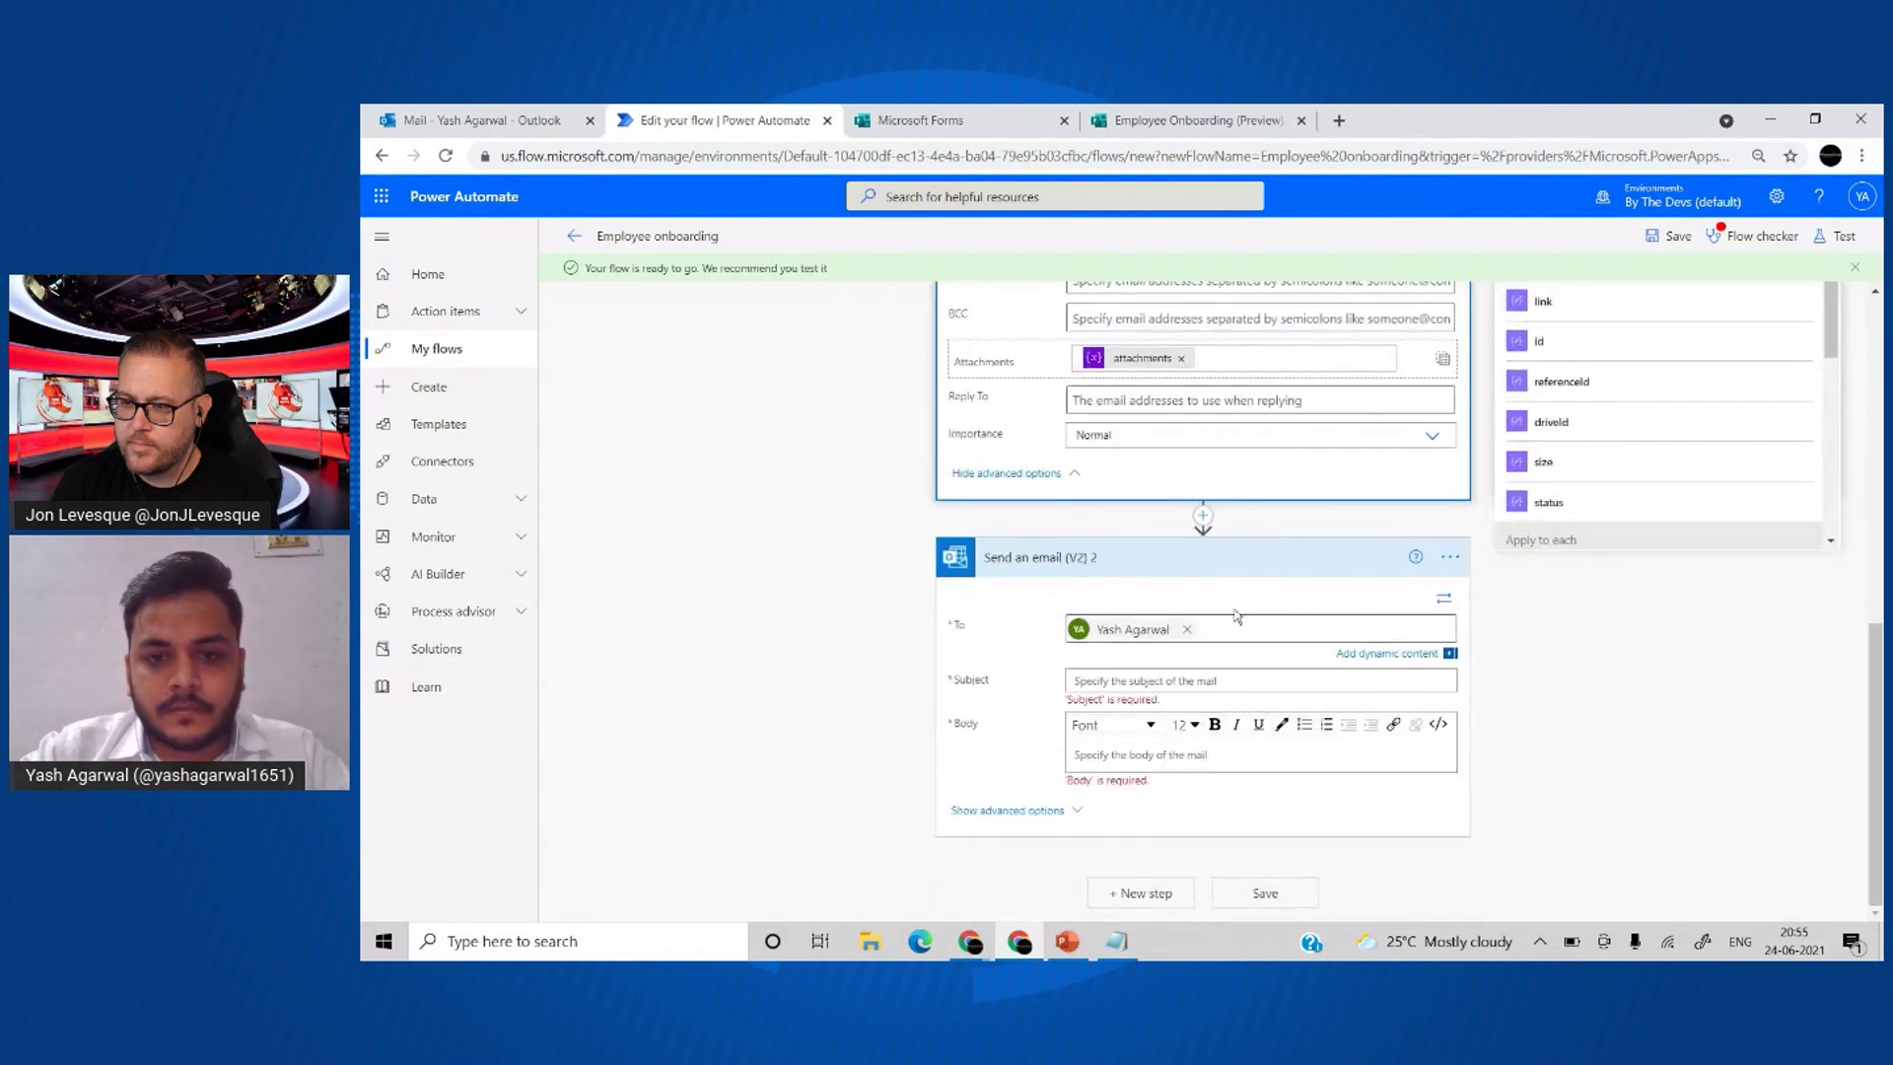
left_click(1202, 679)
key("ctrl+v")
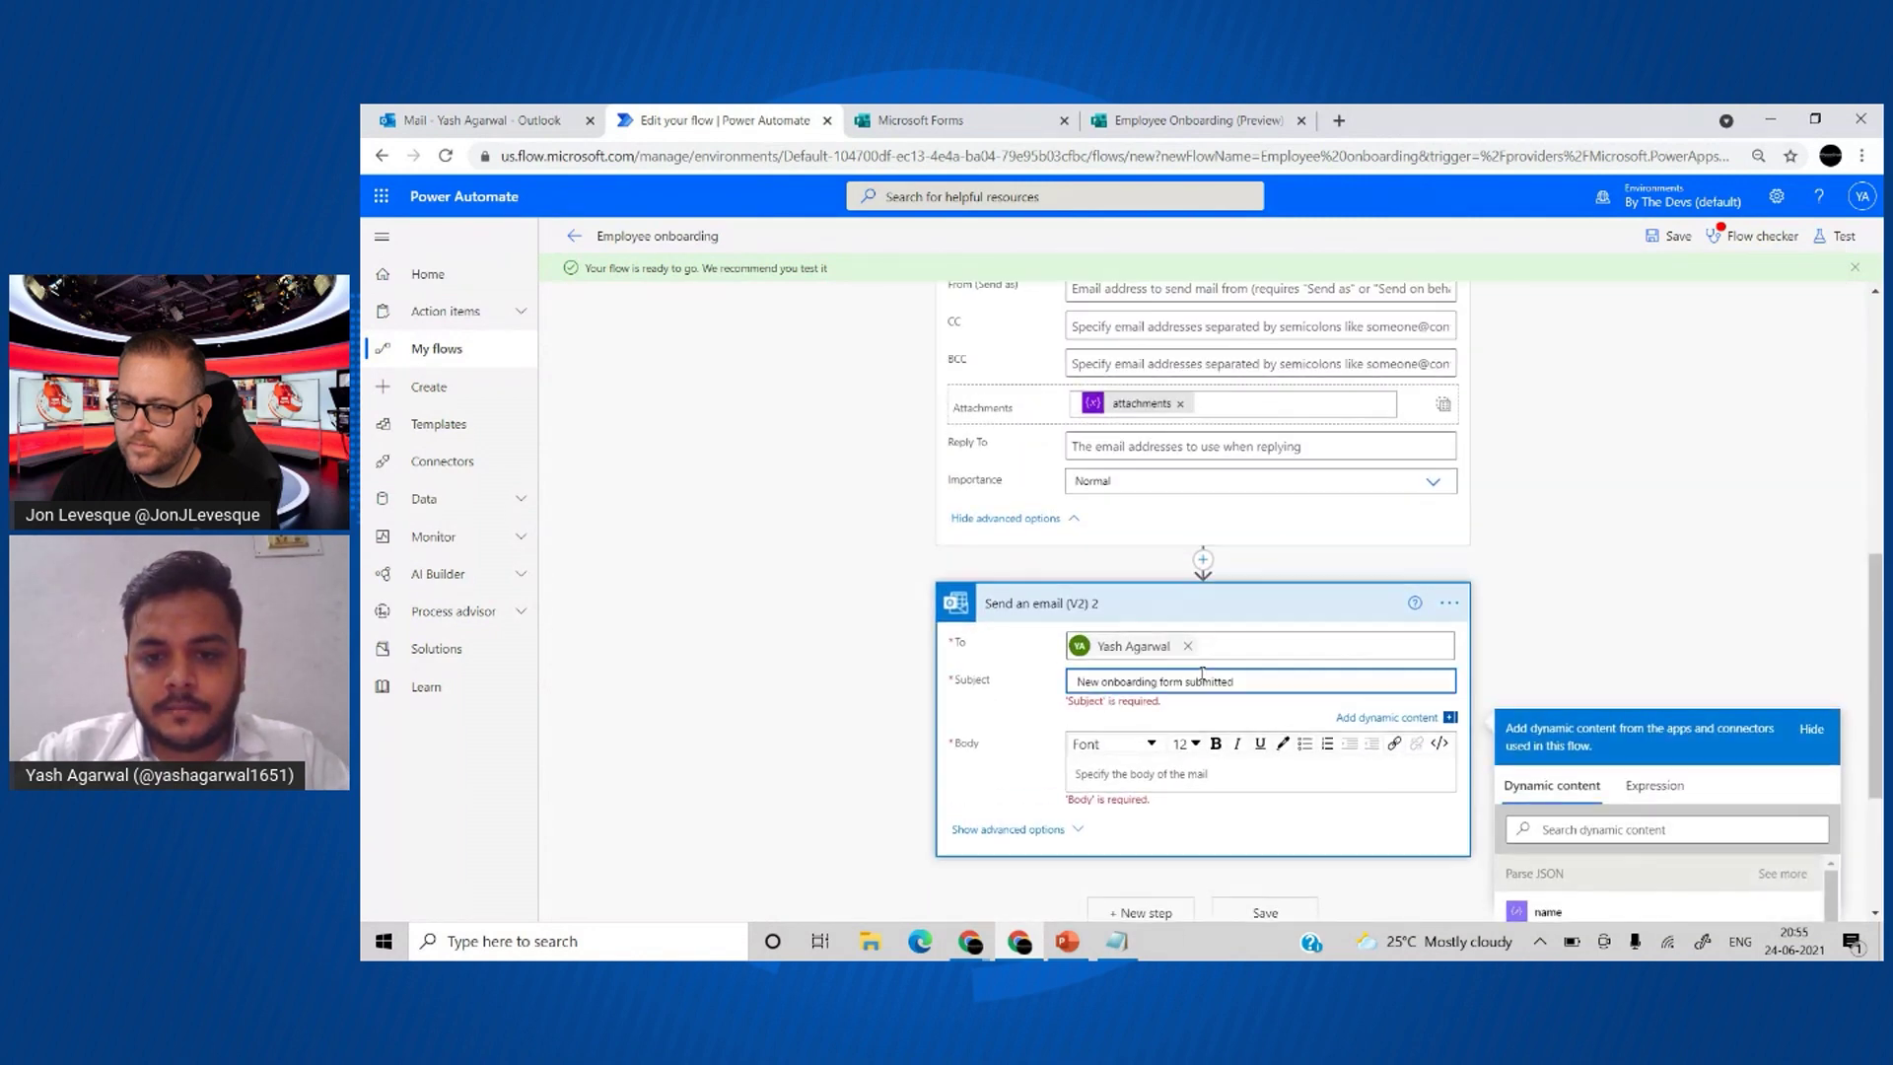
scroll(1292, 470, "up", 3)
Copy the first email's body into the second email and select its attachments sentence.
left_click(1292, 470)
key("ctrl+a")
key("ctrl+c")
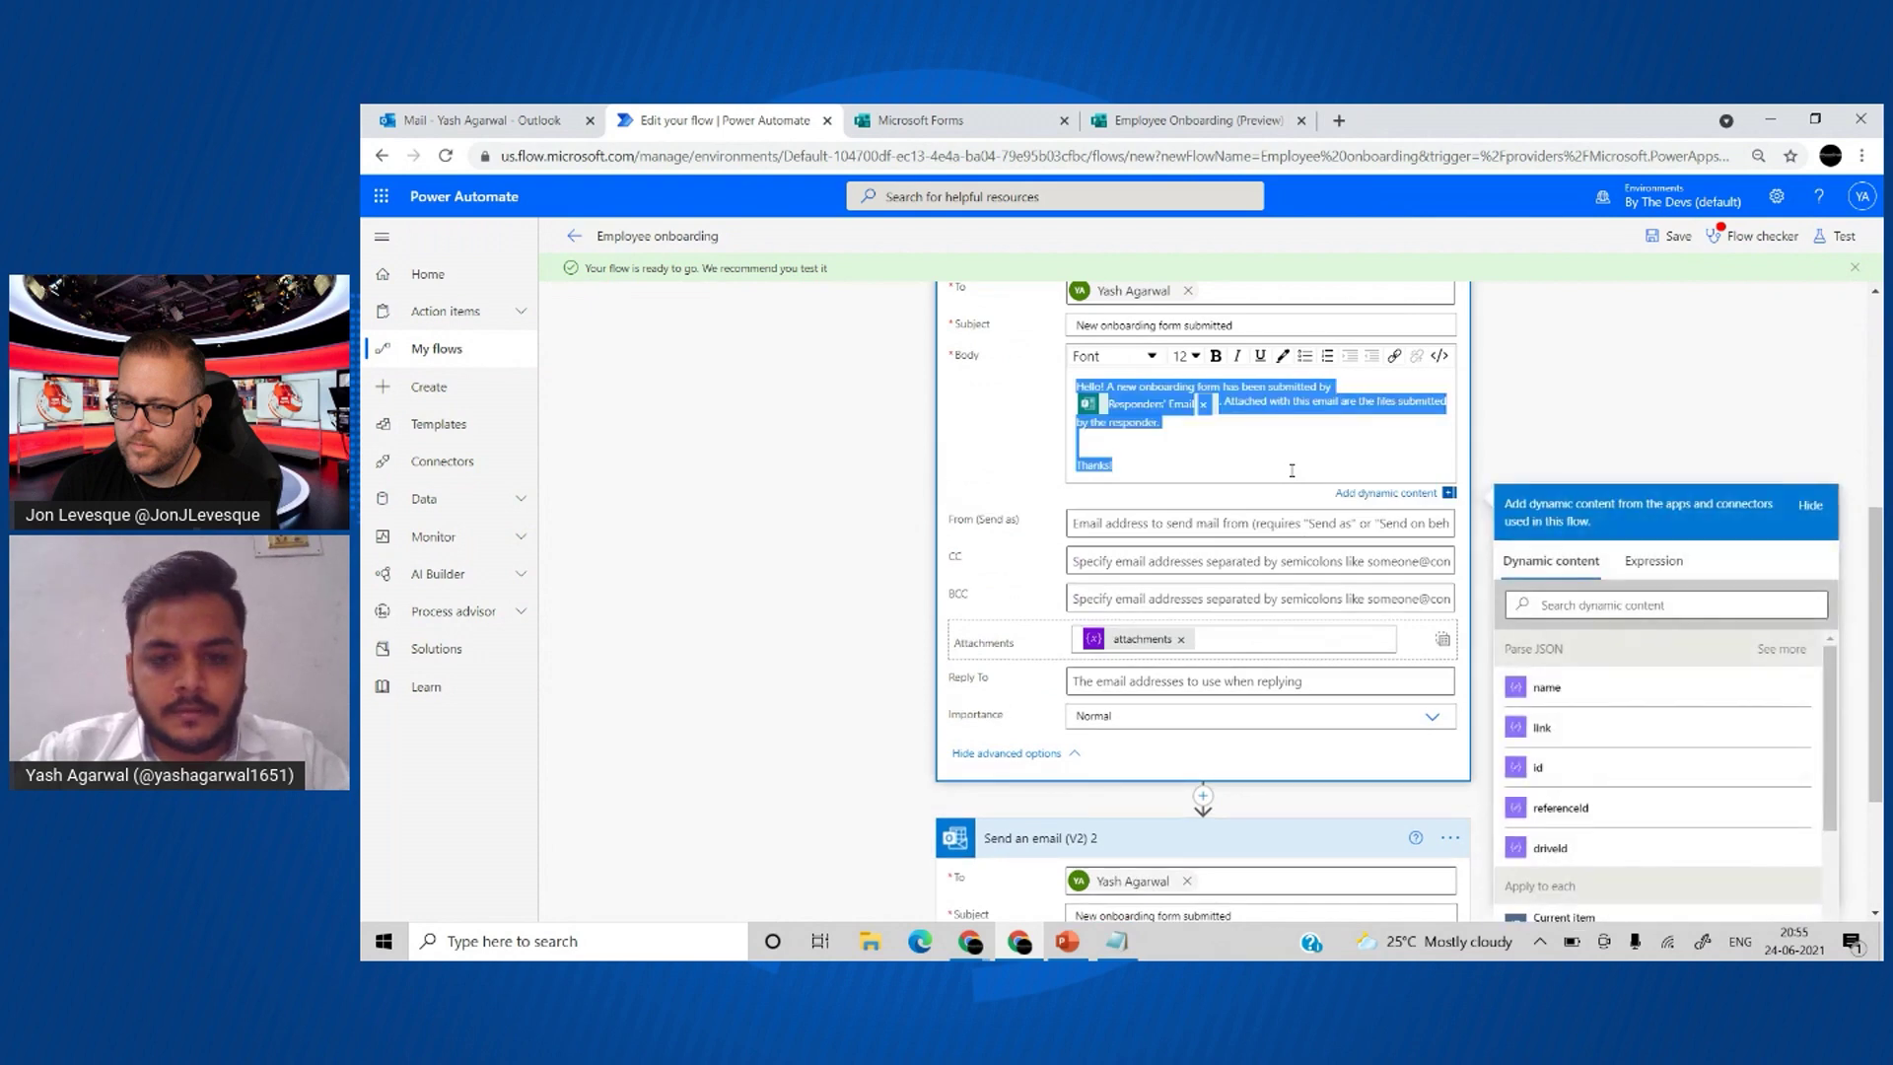
scroll(1291, 471, "down", 2)
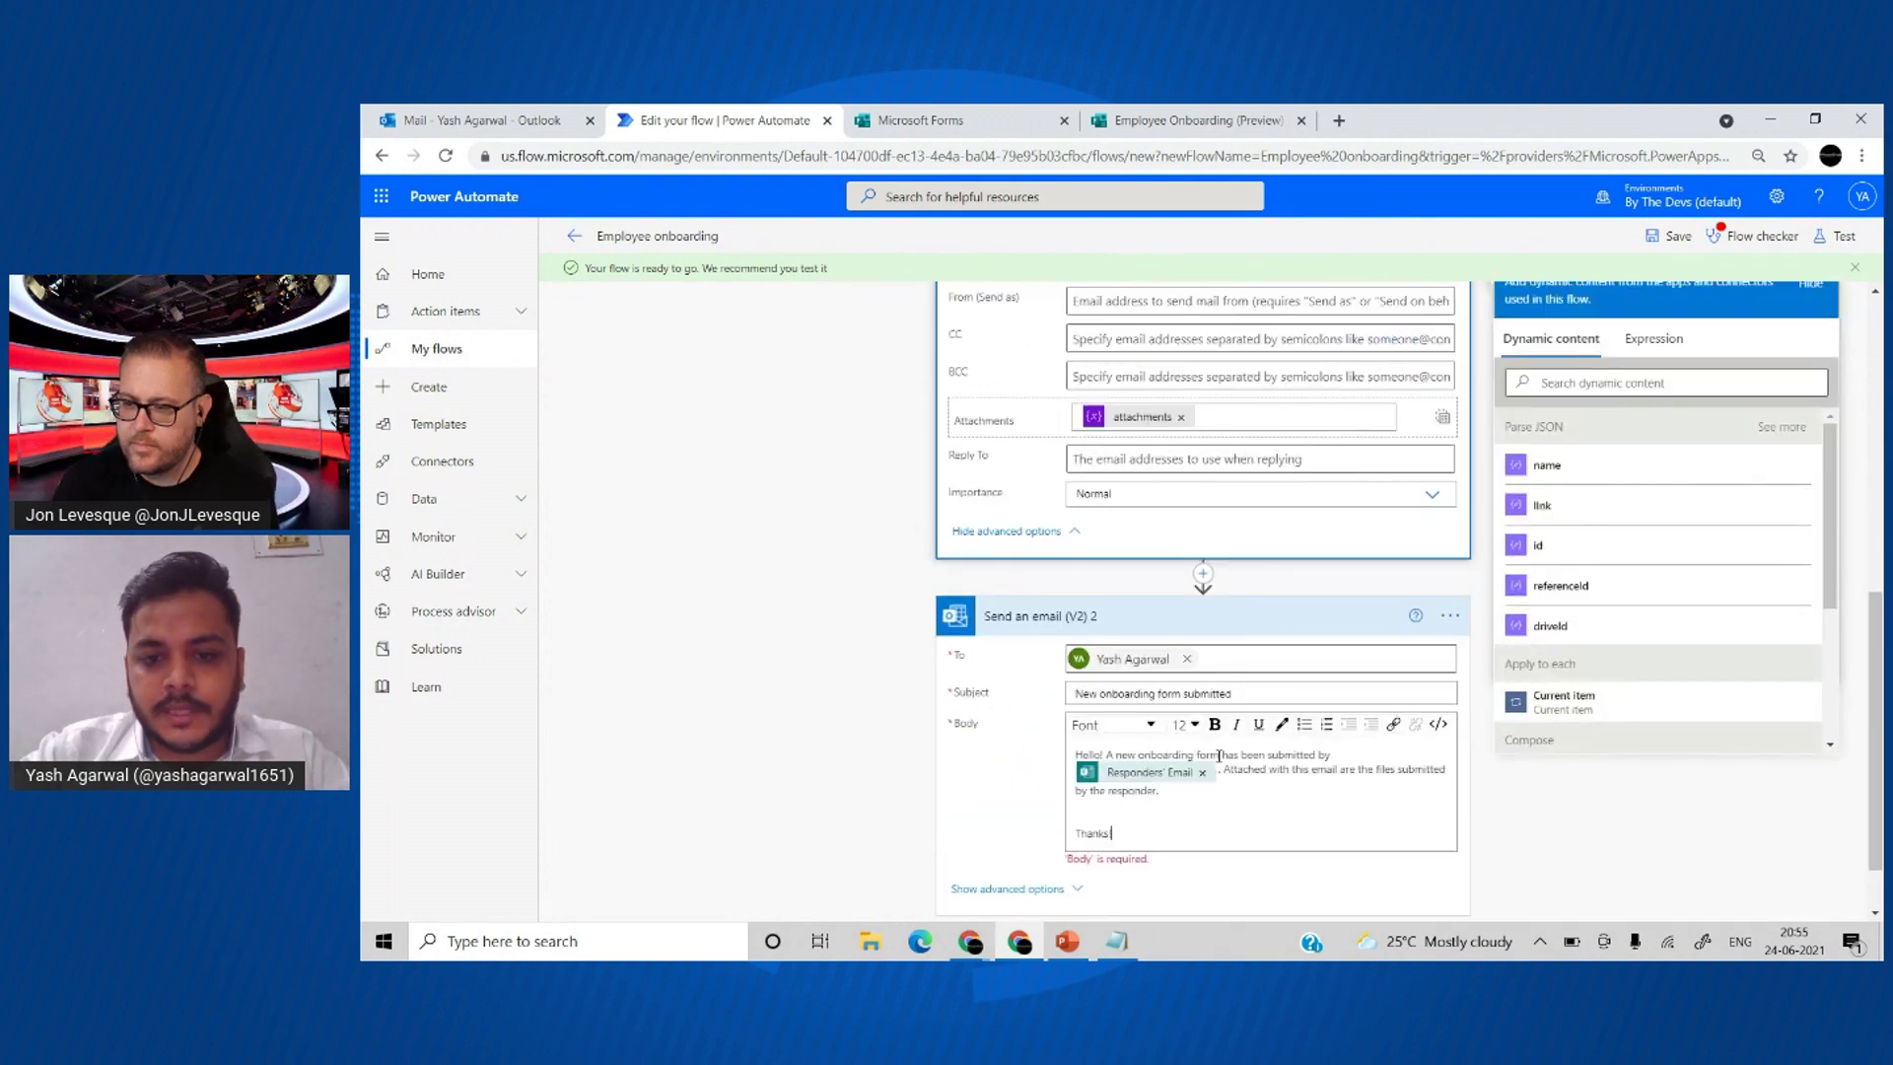
left_click(1222, 747)
key("ctrl+v")
left_click_drag(1227, 668, 1335, 687)
Replace the attachments sentence with a note that the responder submitted no attachments.
key("BackSpace")
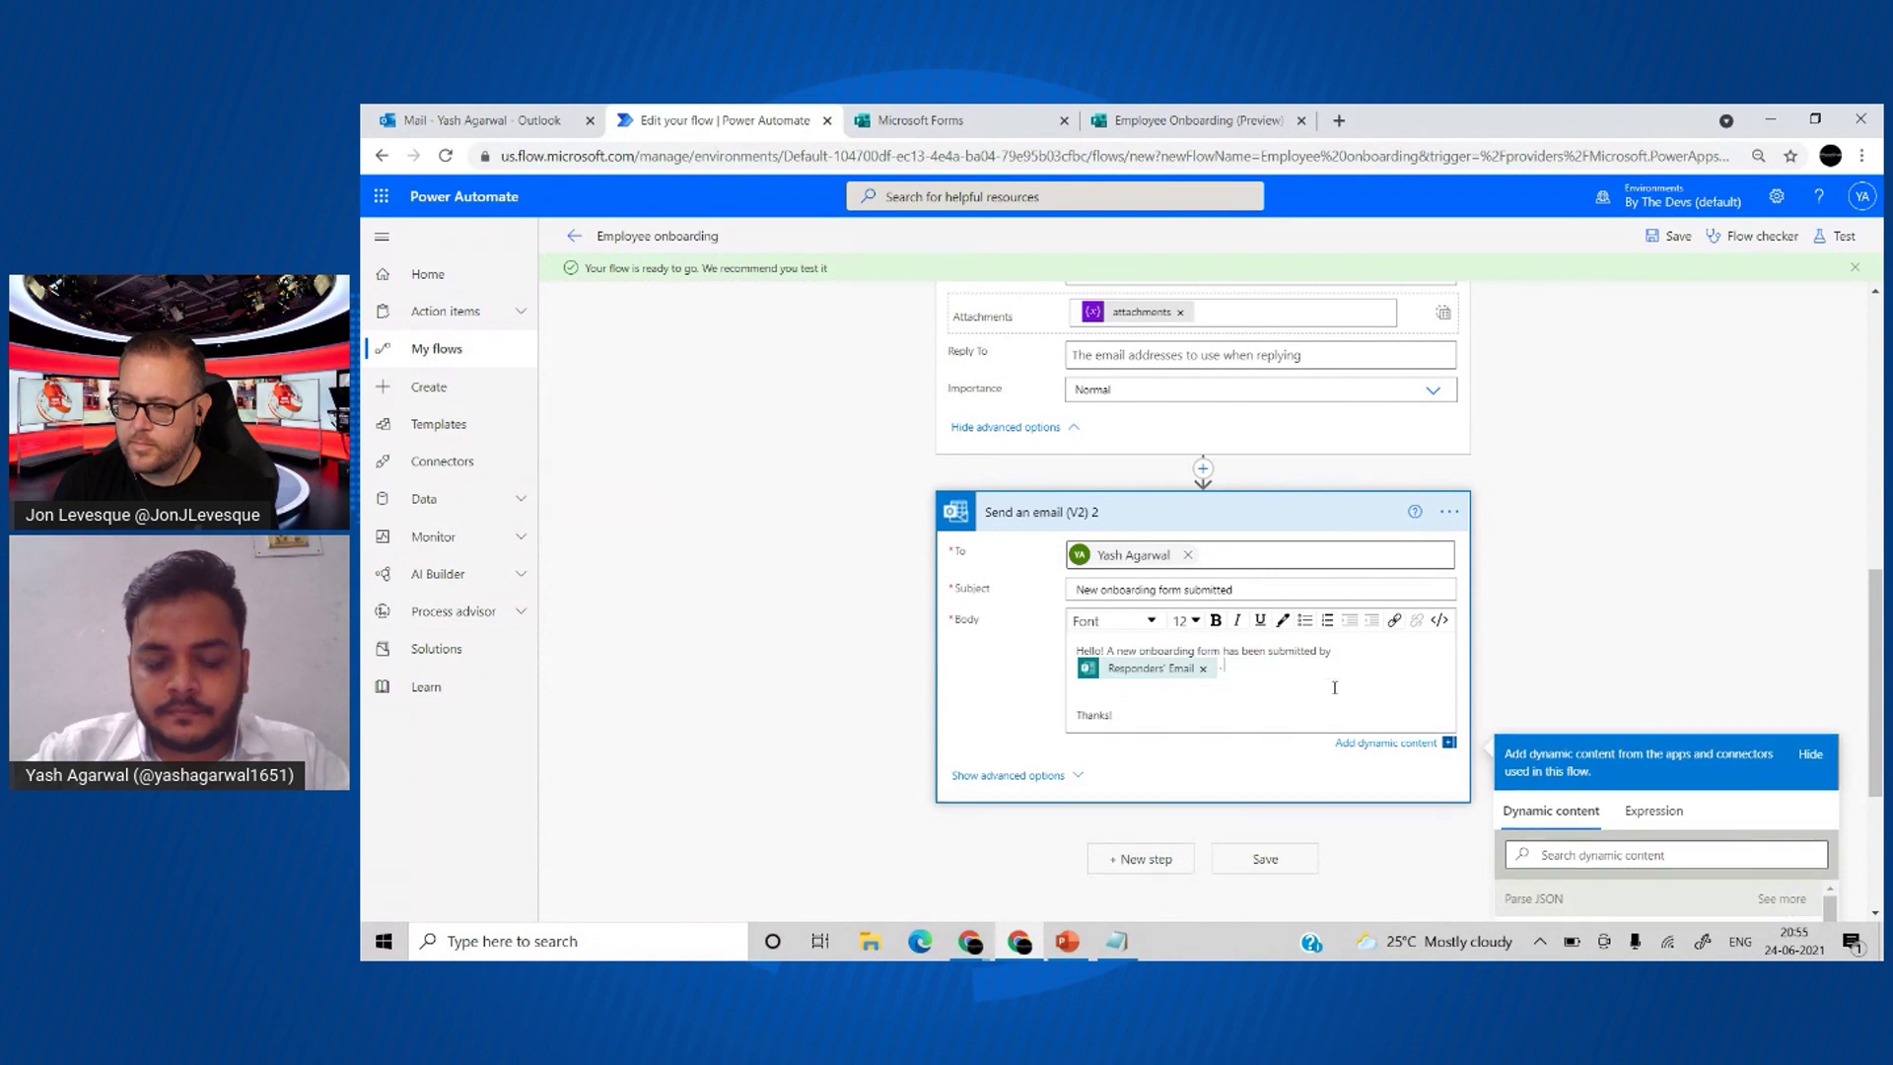
type("No attachments have been submitted by")
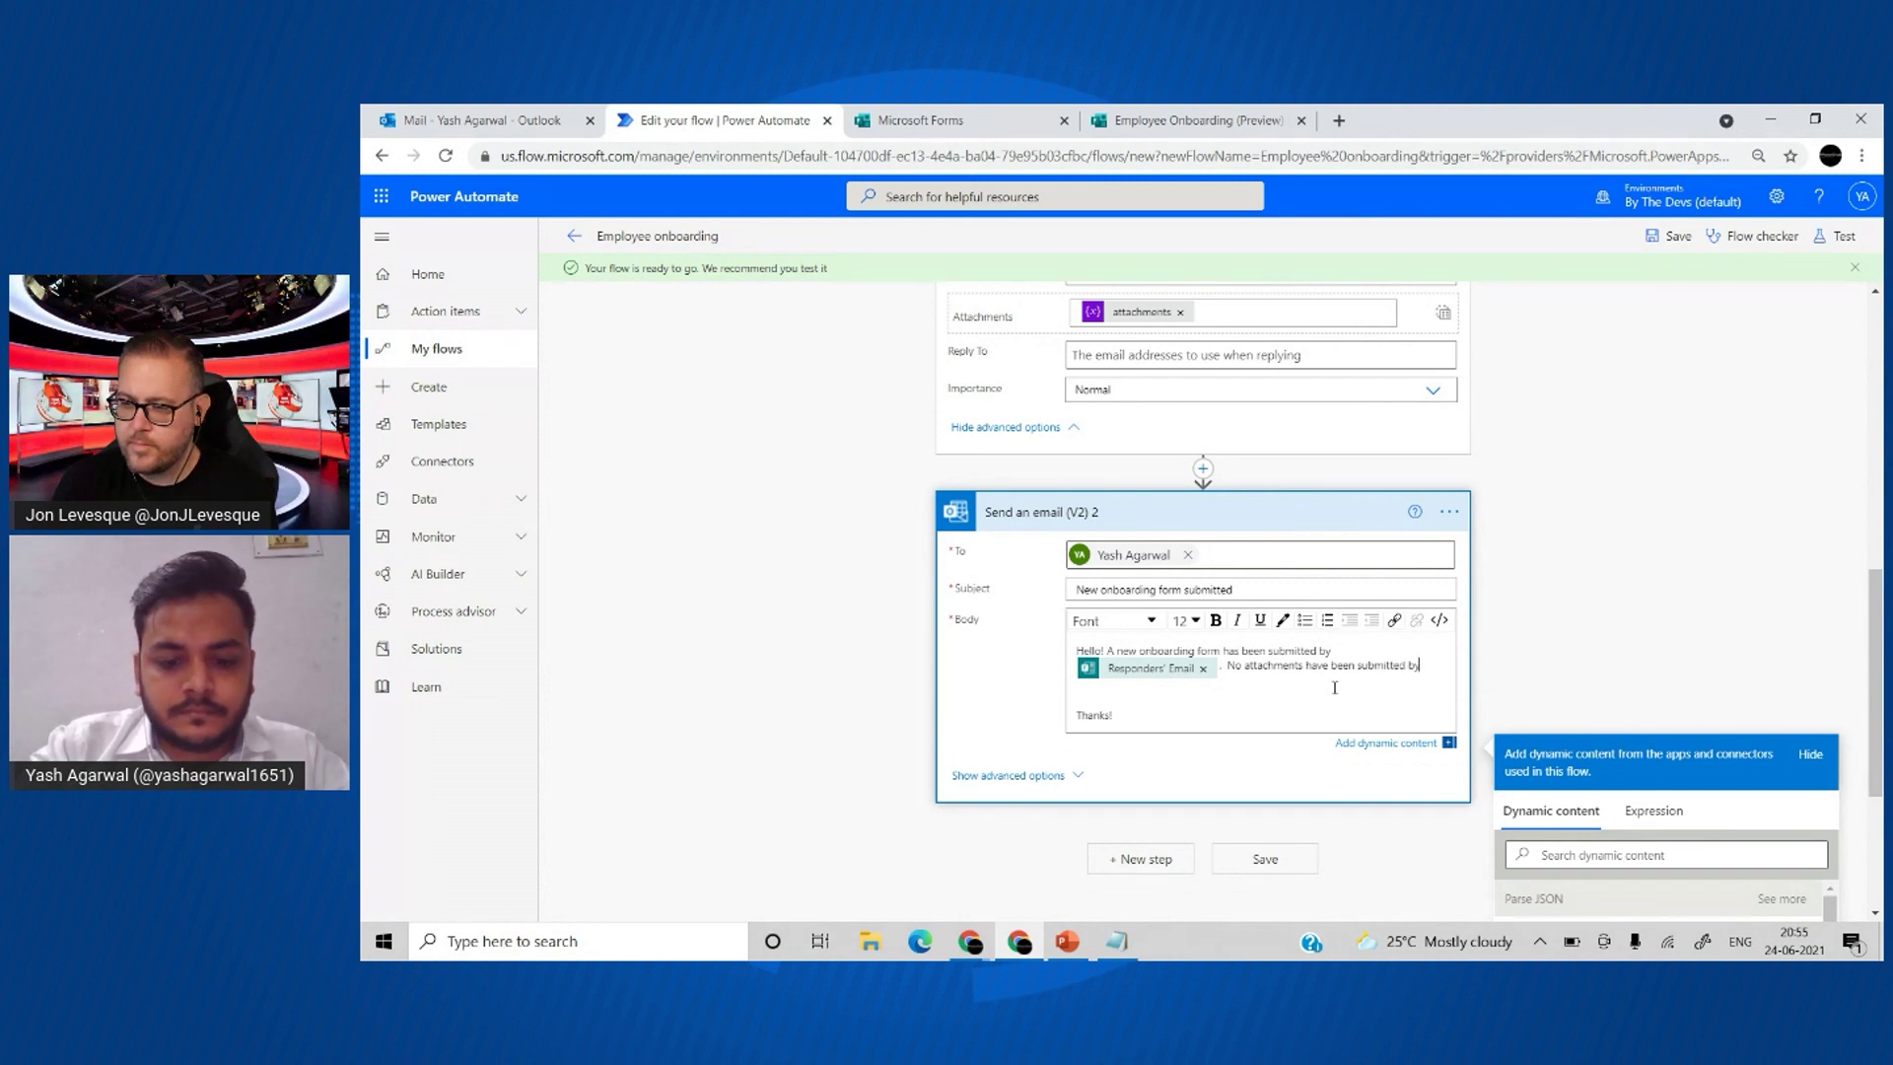
type("responder")
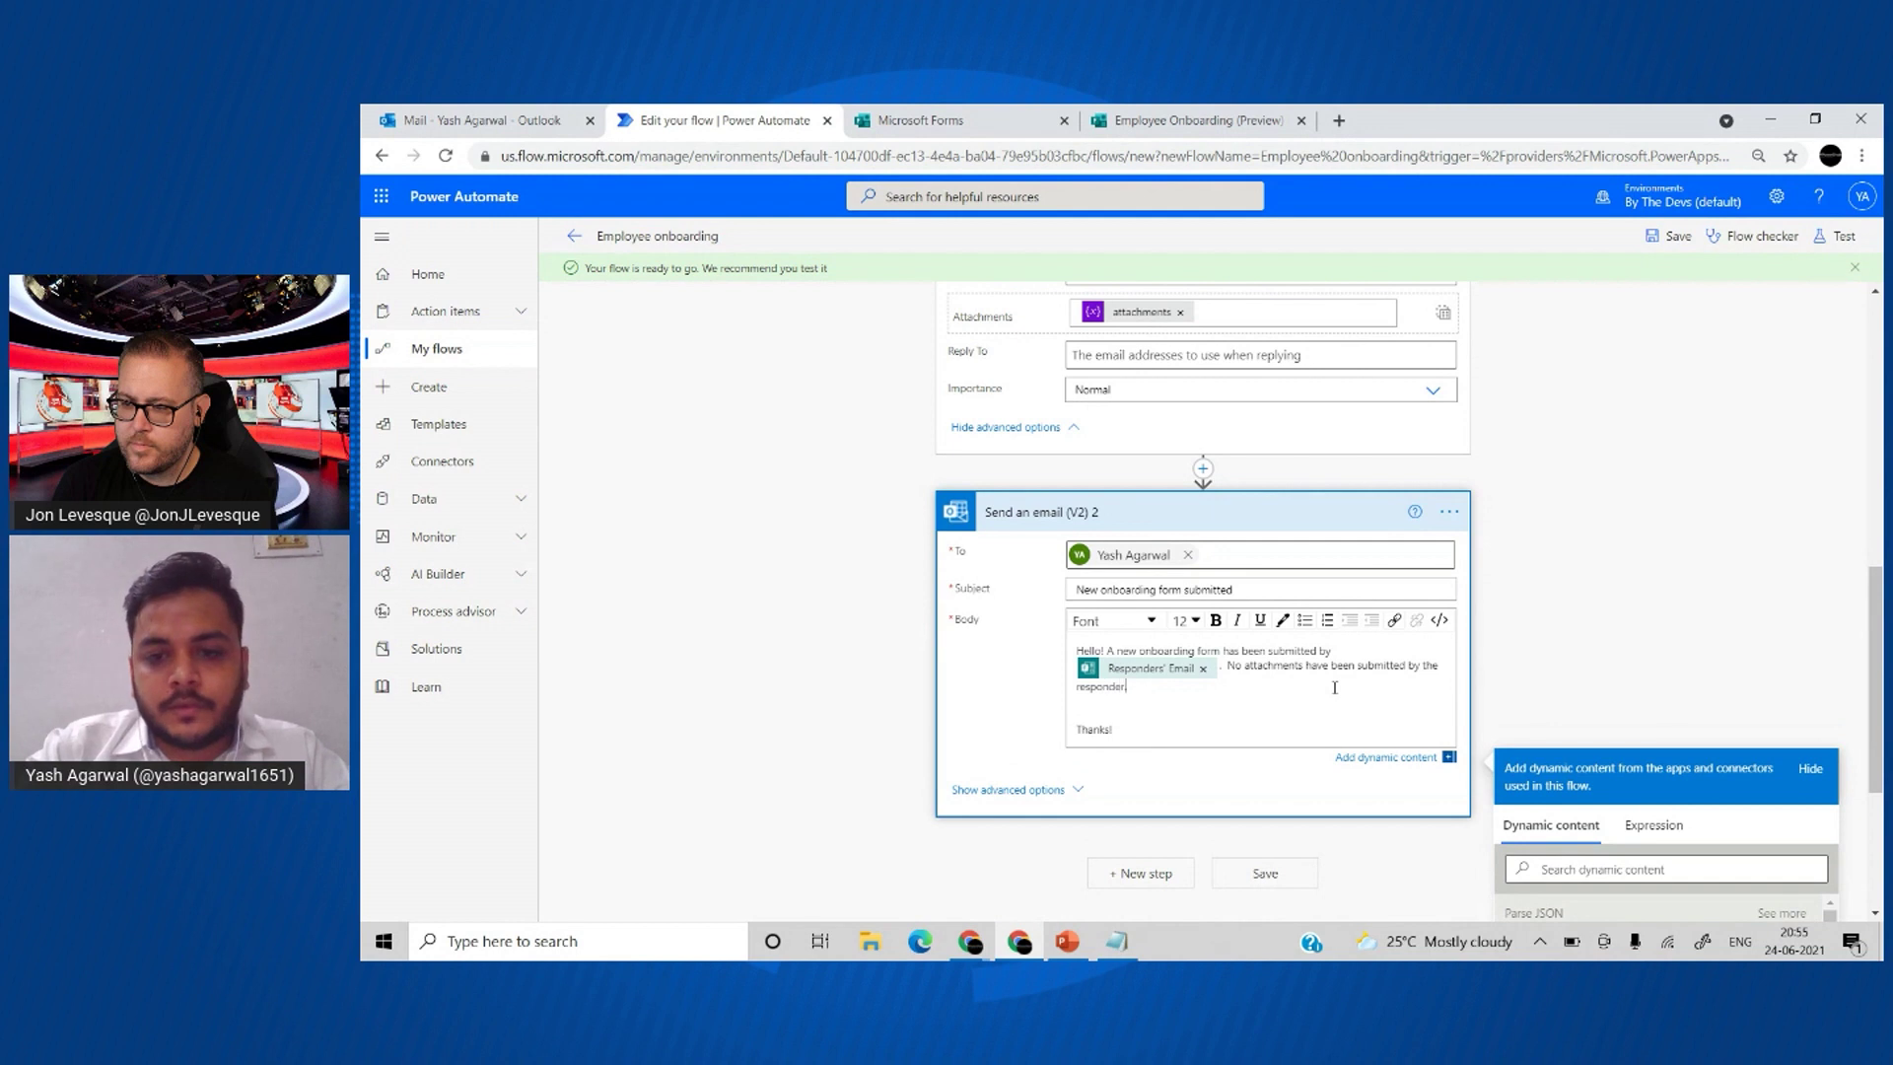
type(".")
key("Return")
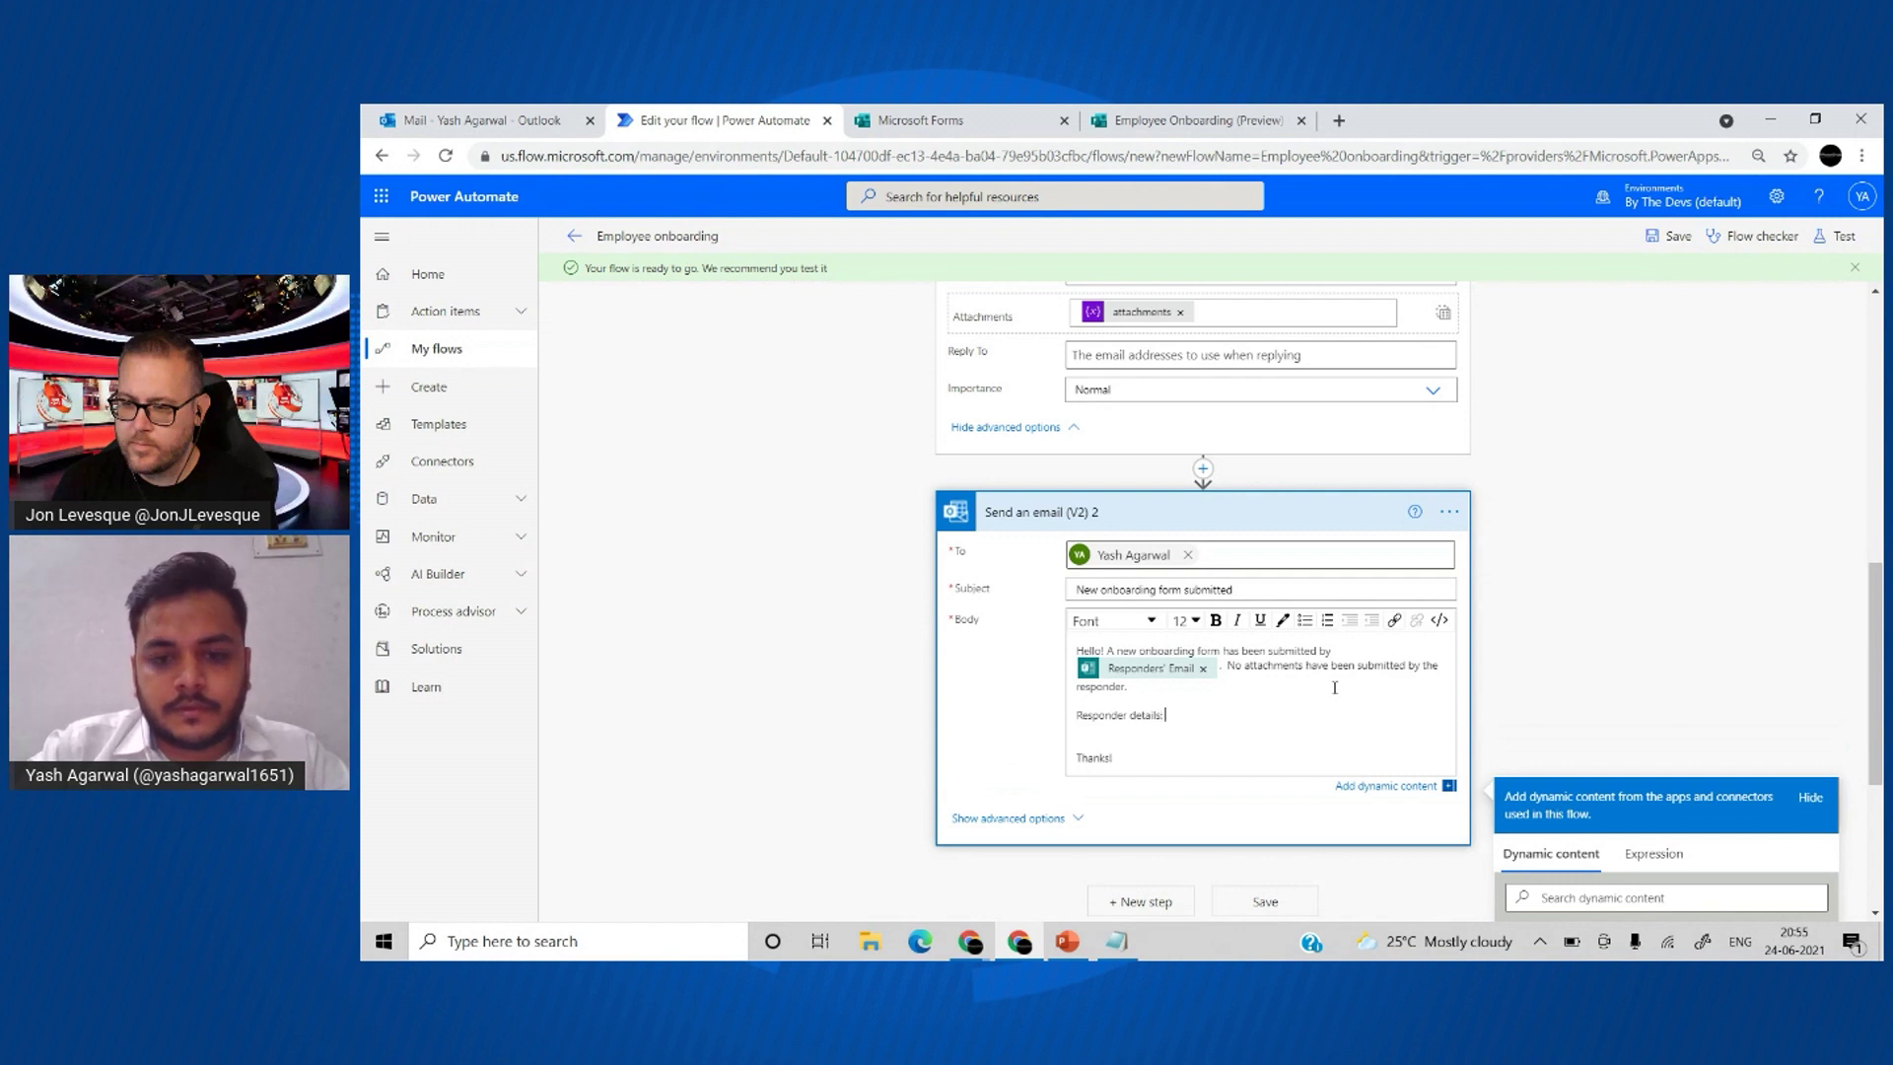
Add a 'Department:' line filled with the Department answer from dynamic content.
key("Return")
scroll(1336, 690, "down", 3)
type("Department:")
scroll(1336, 695, "down", 1)
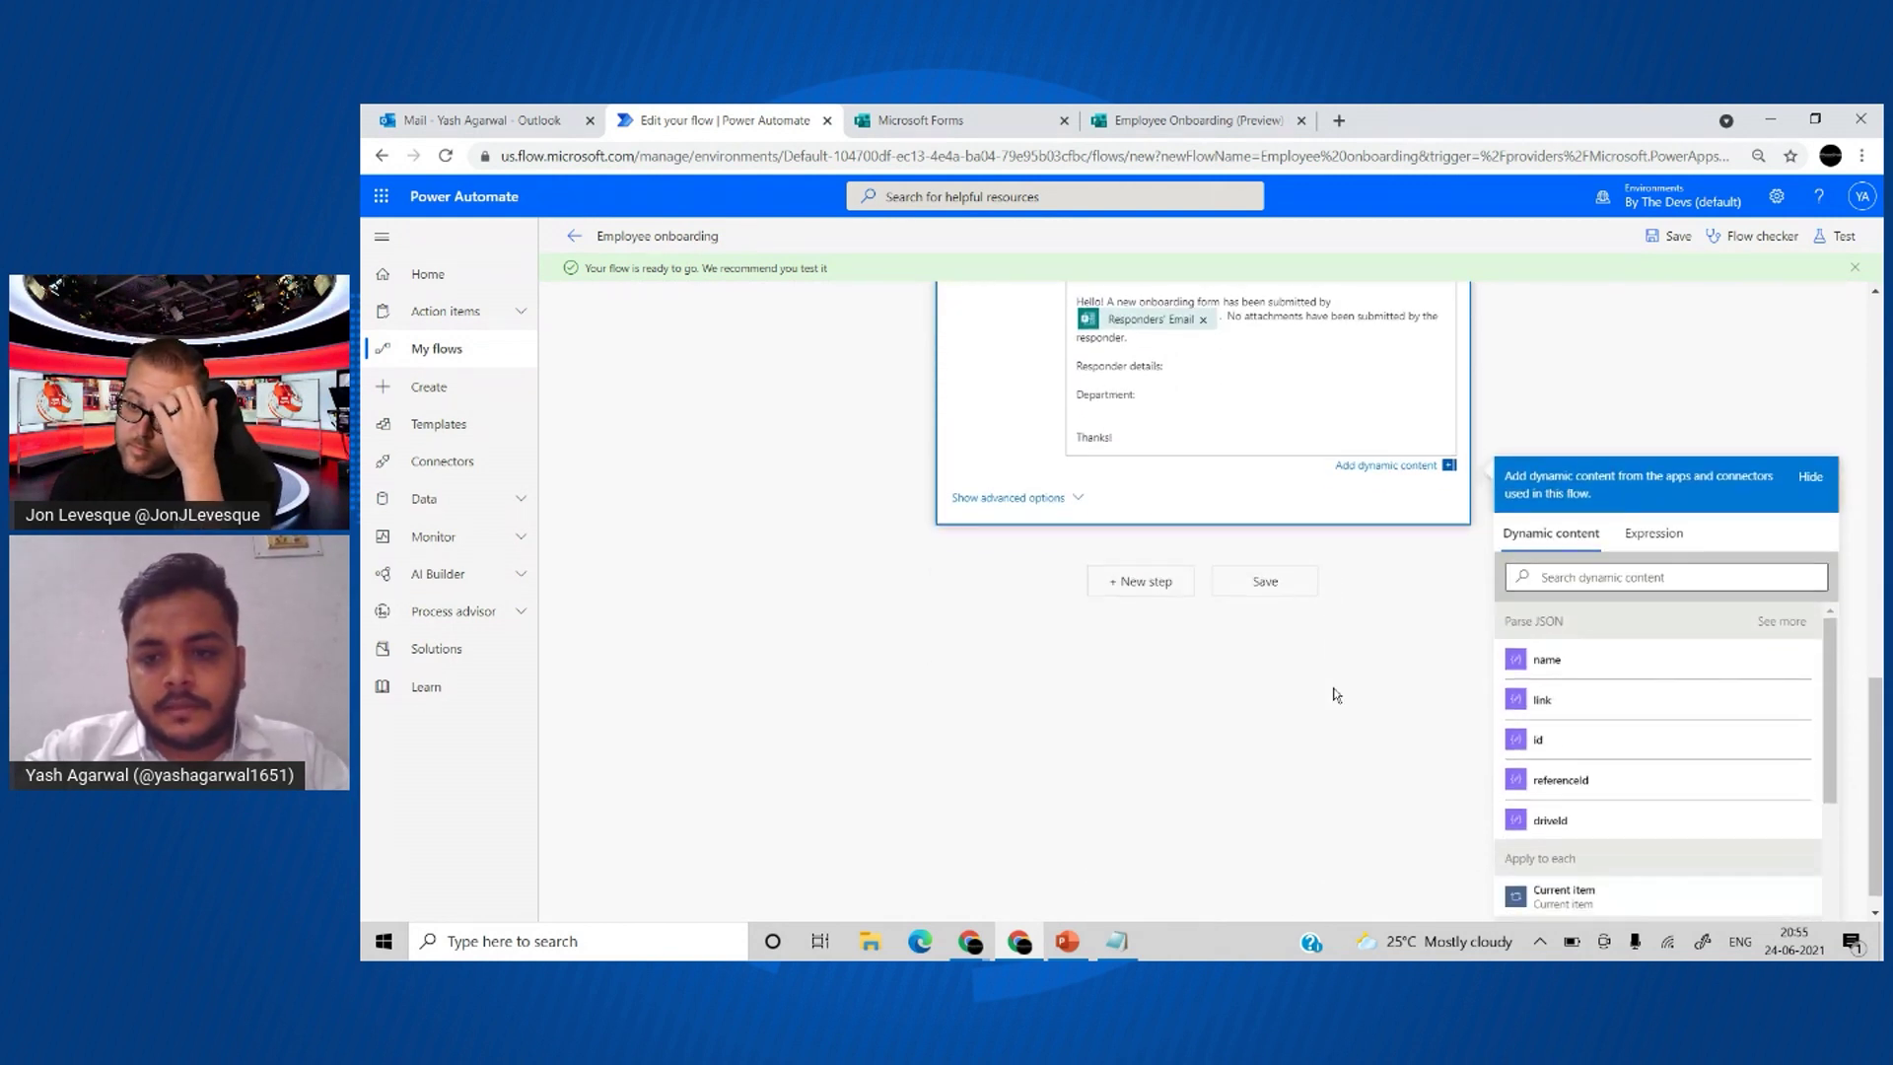
left_click(1589, 580)
type("depa")
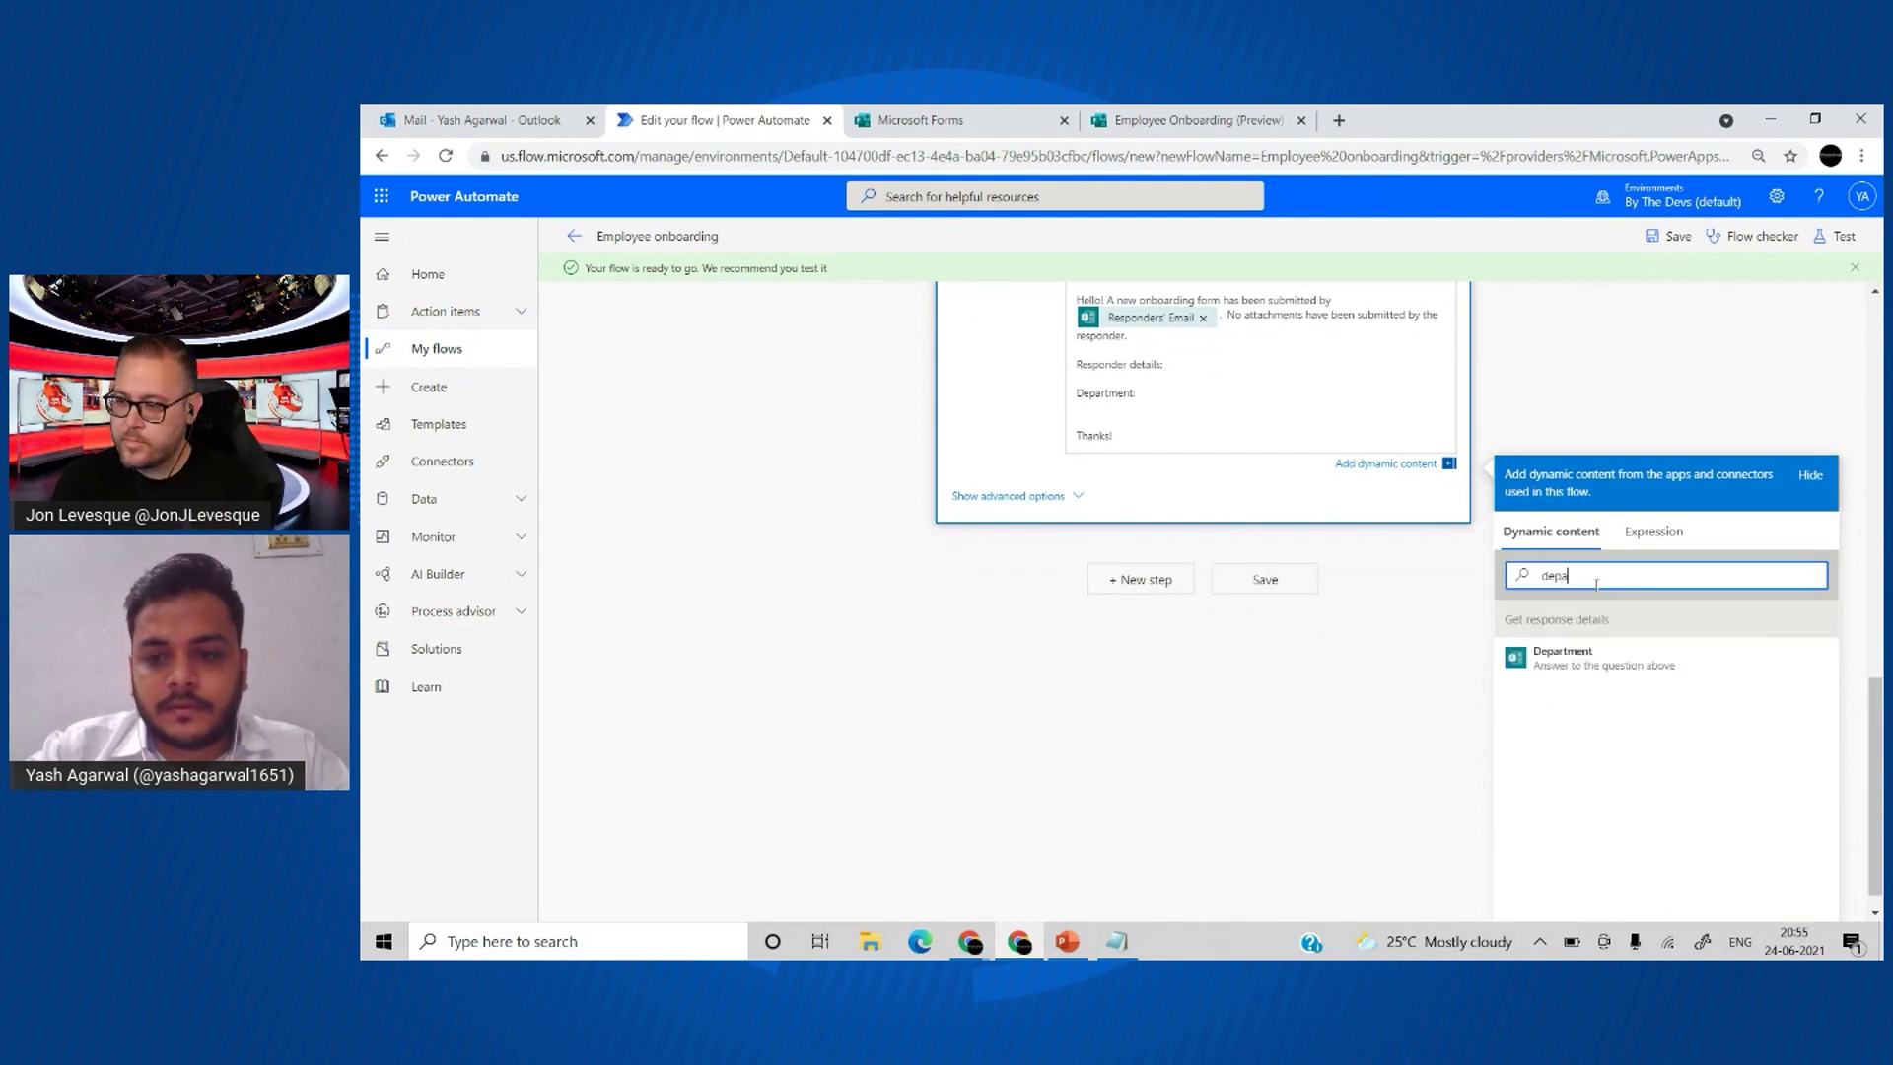
left_click(1570, 658)
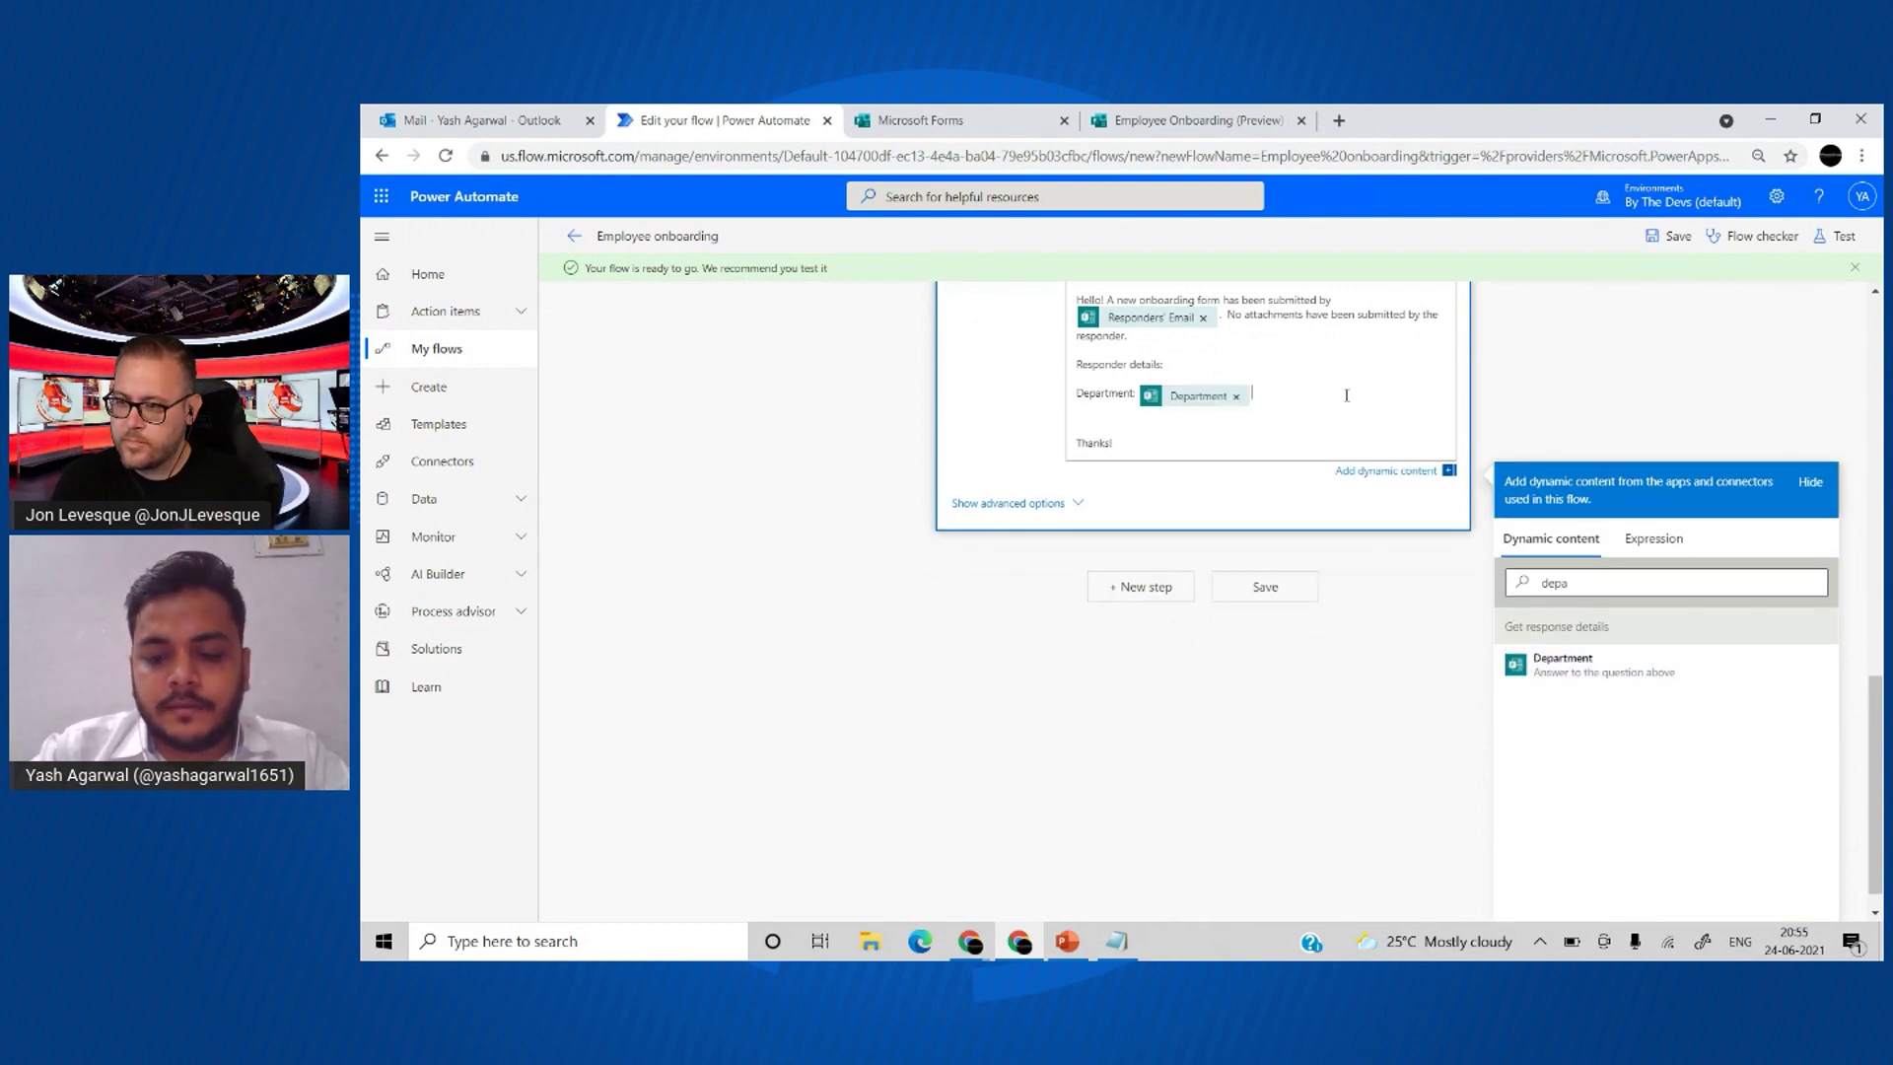
Add the Date of Joining answer on a new line, then select the responder details lines.
key("Return")
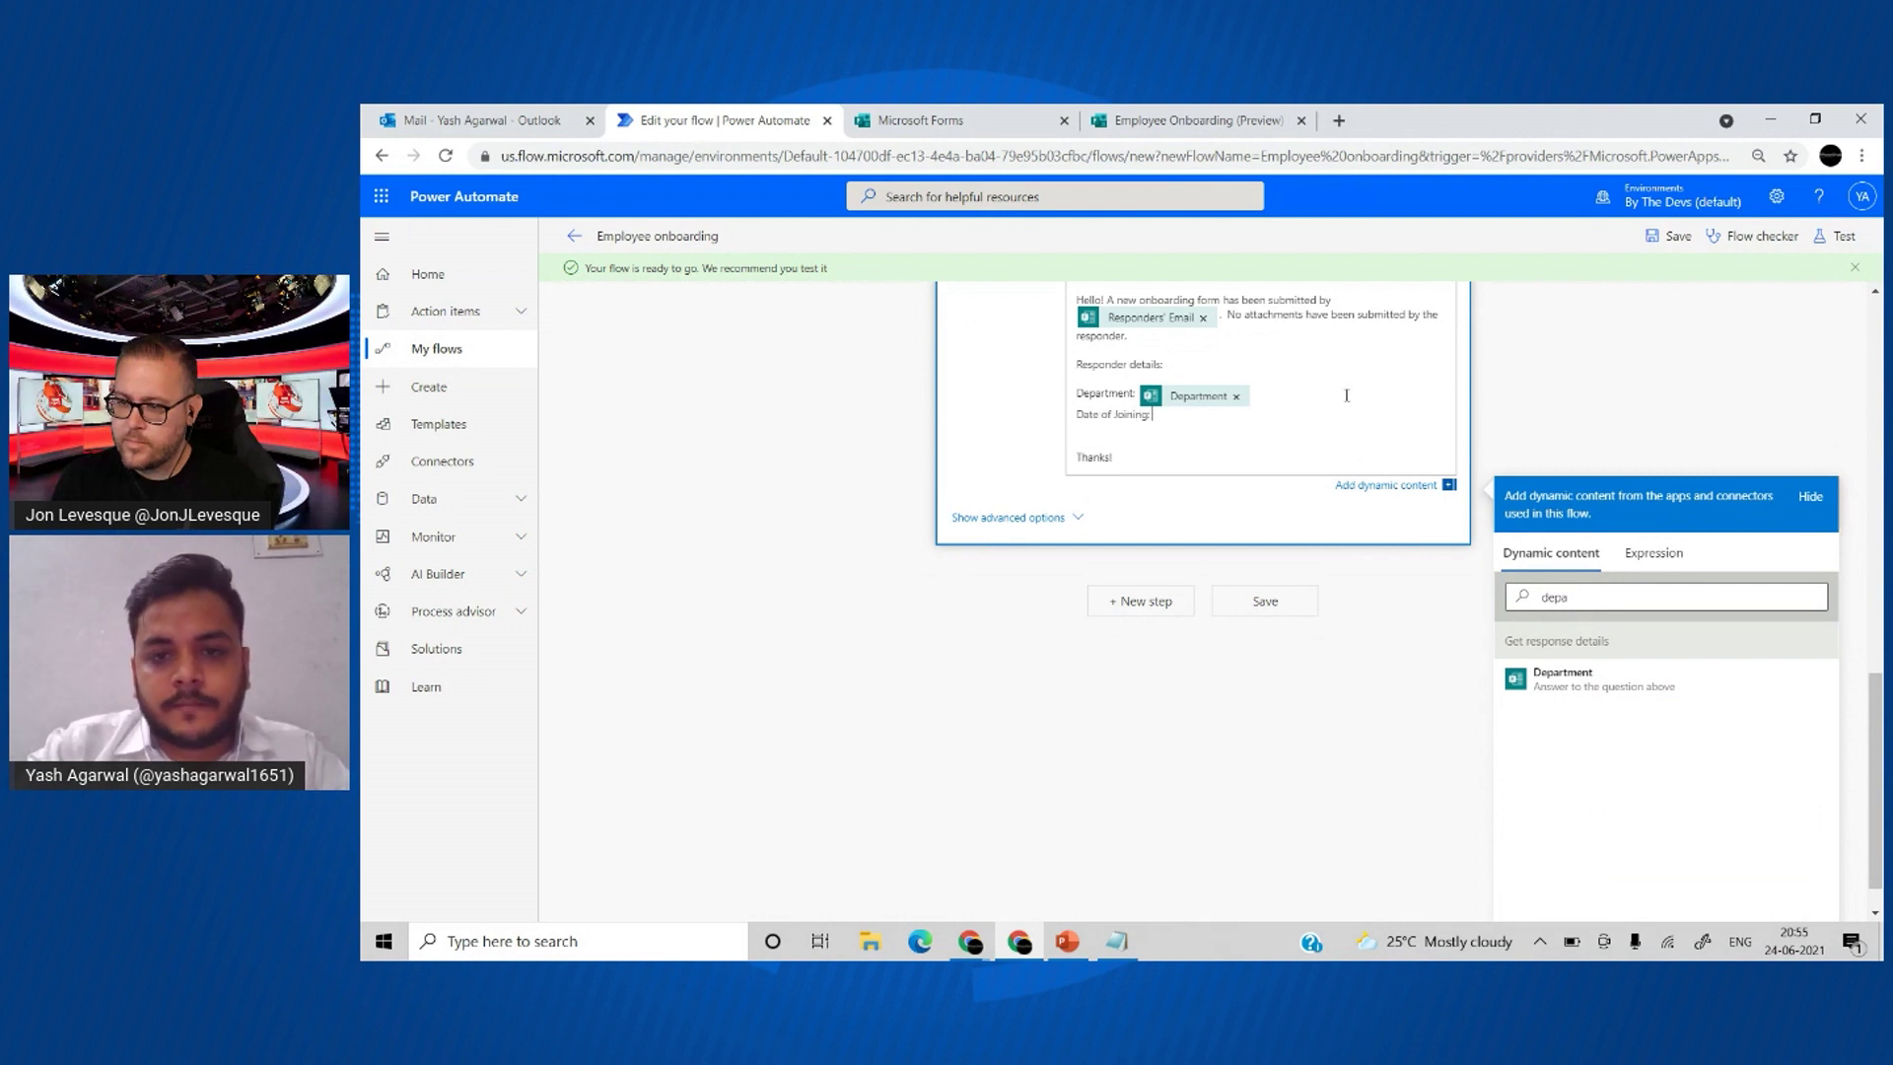
double_click(1615, 598)
type("date")
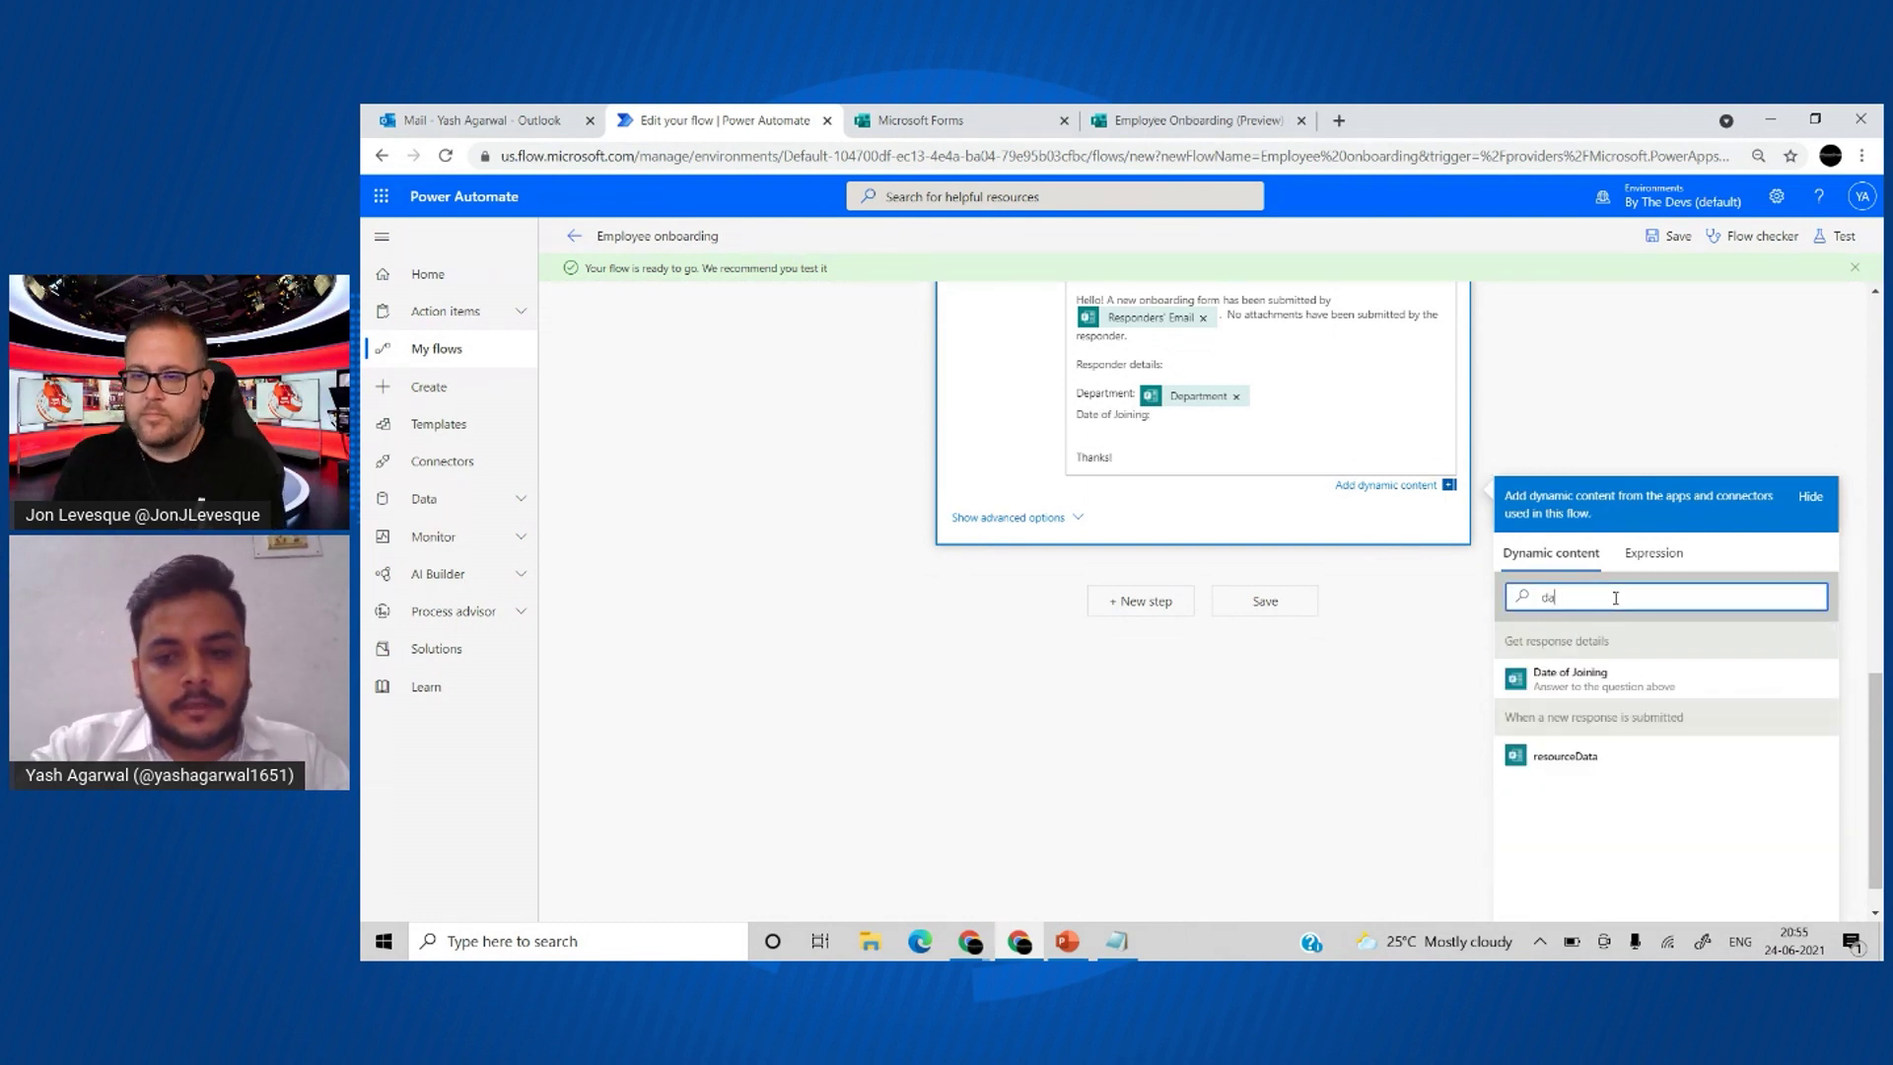
left_click(1553, 678)
scroll(1221, 493, "up", 1)
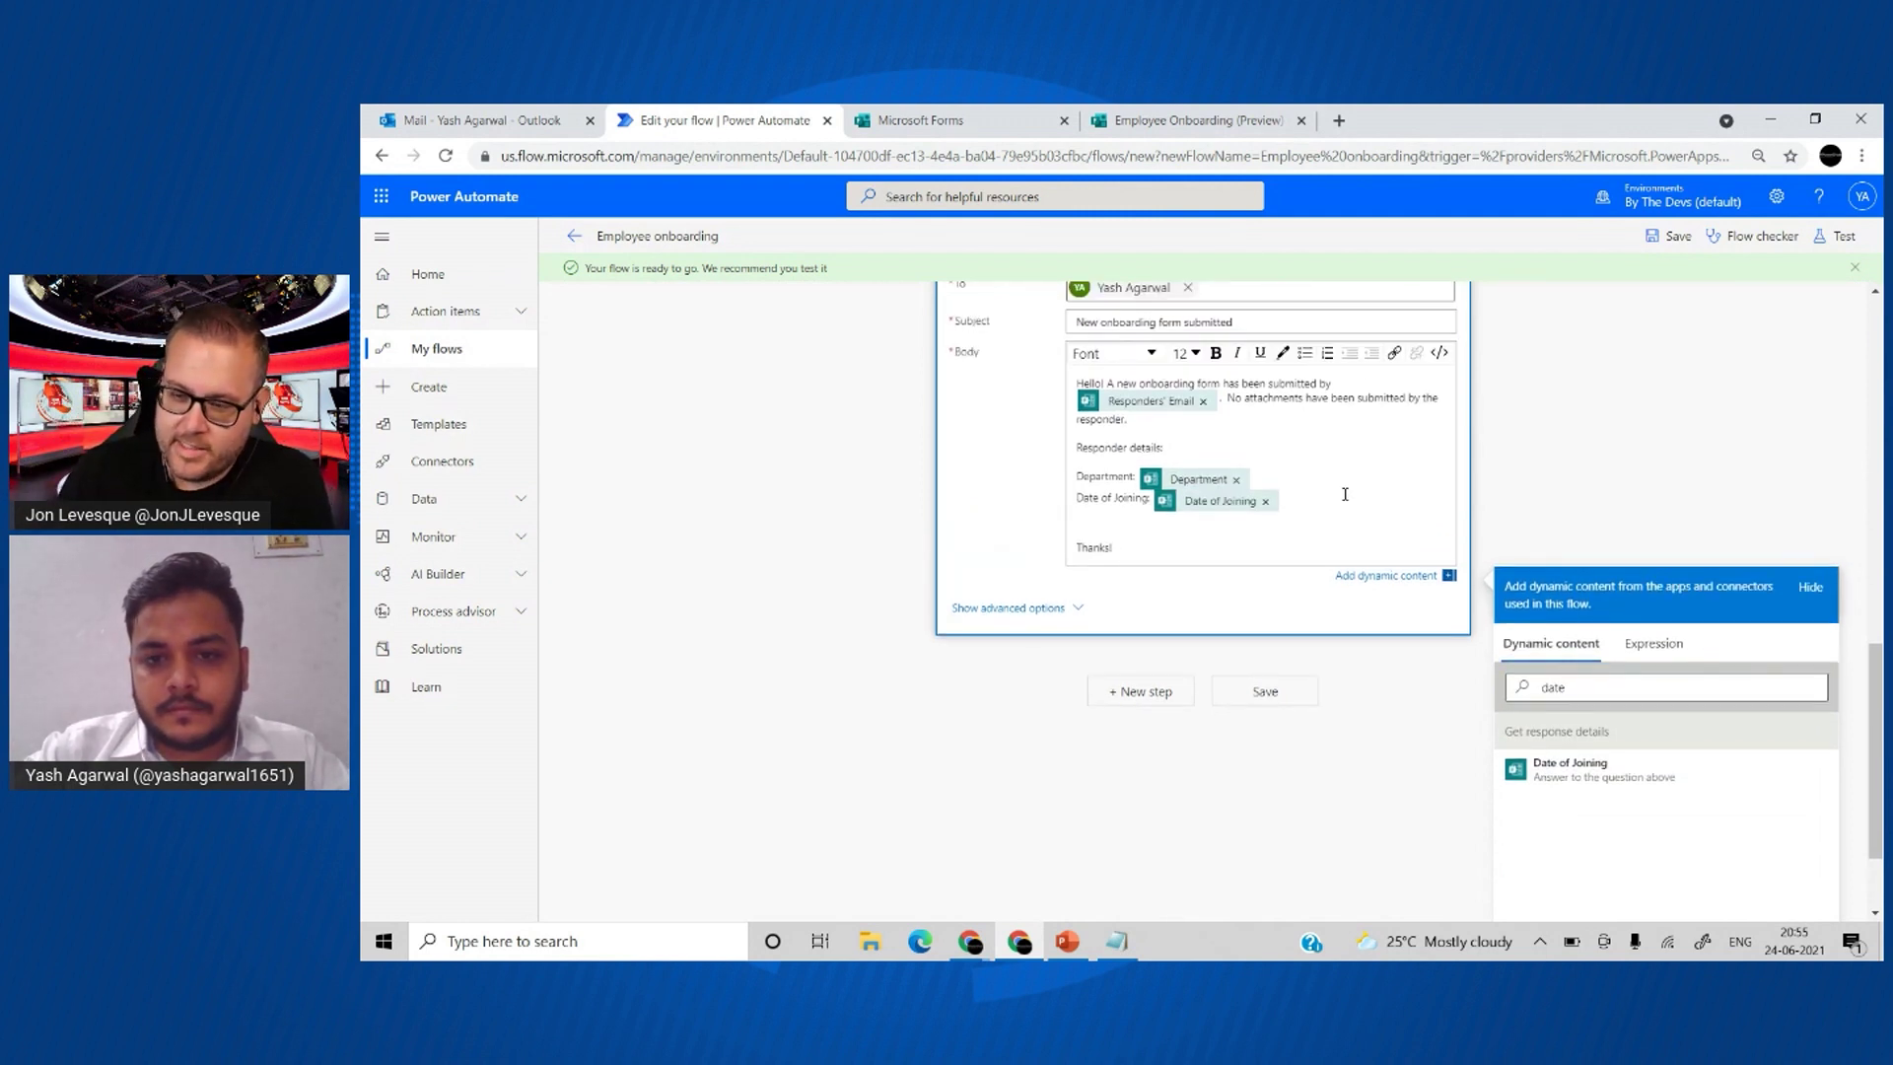
left_click_drag(1344, 493, 1067, 457)
key("ctrl+c")
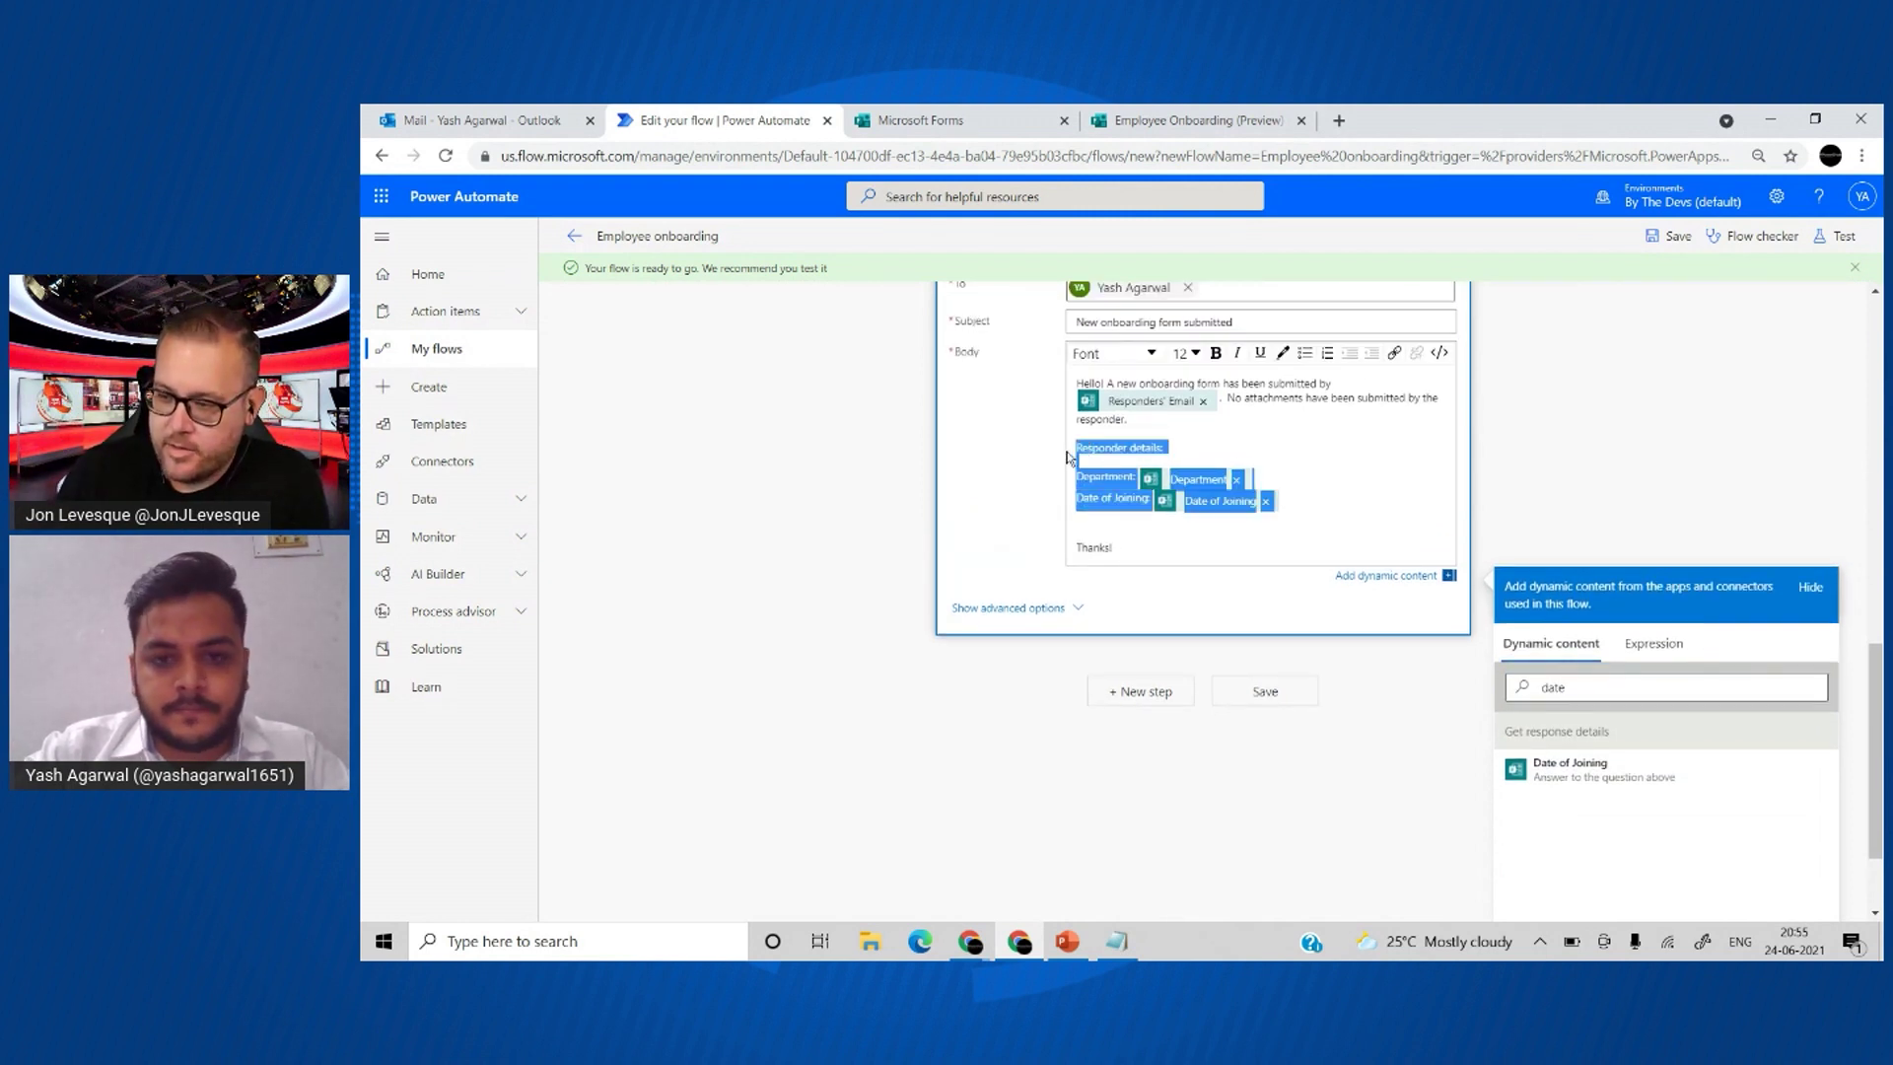
Paste the responder details lines into the first email's body.
scroll(1067, 457, "up", 10)
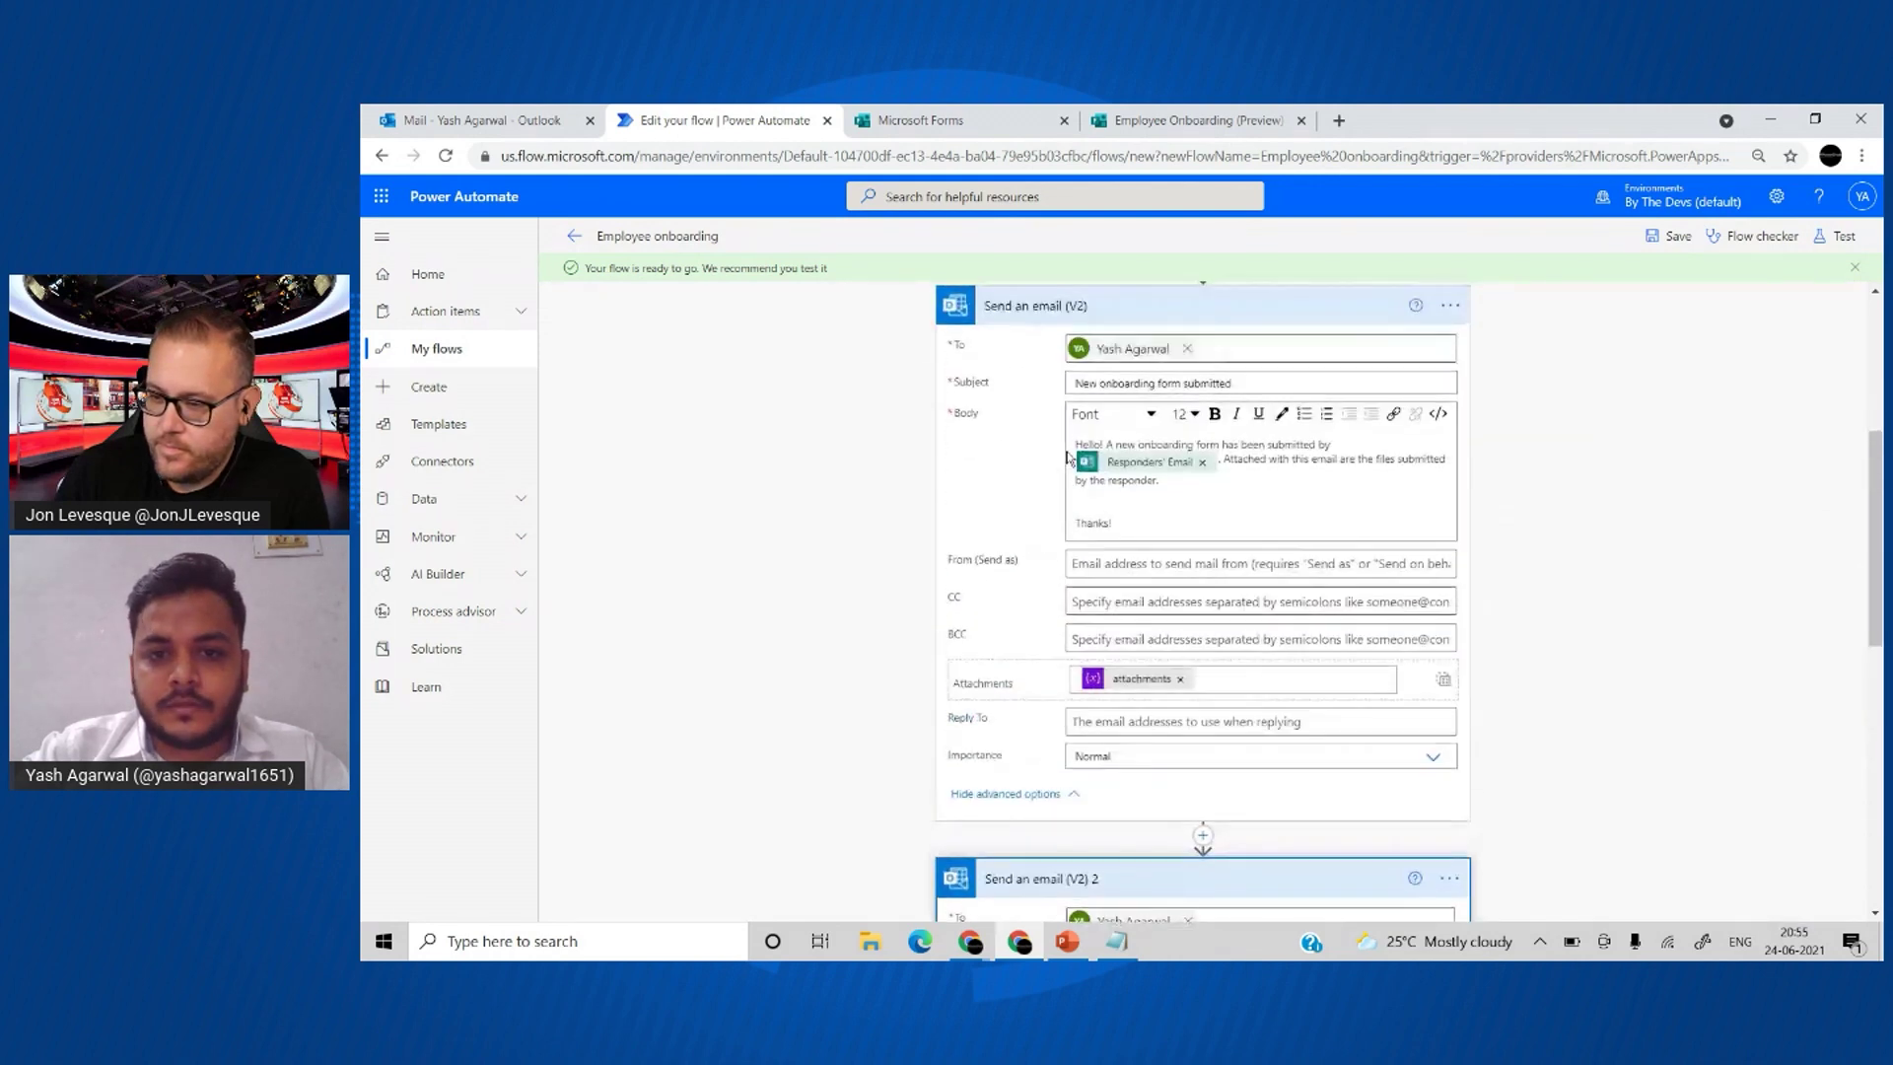
scroll(1067, 457, "down", 3)
left_click(1219, 543)
key("ctrl+v")
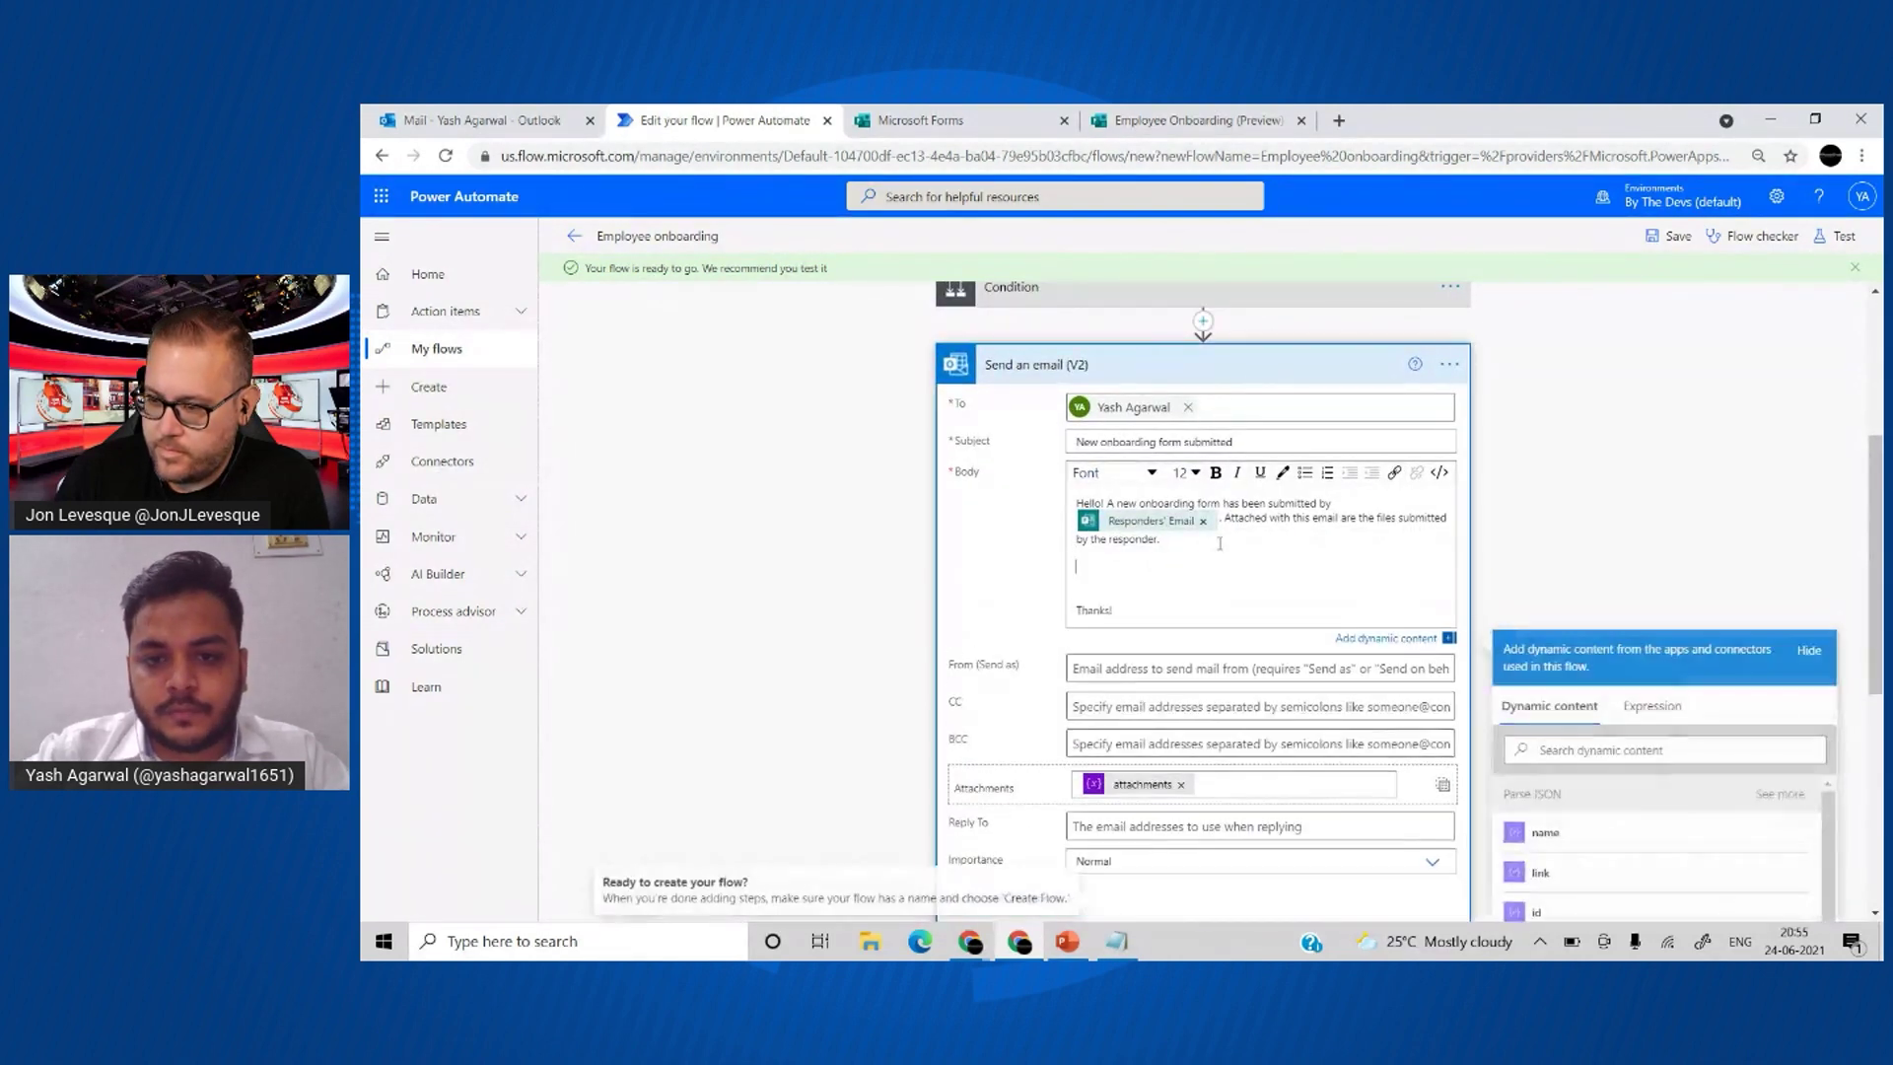
left_click(1560, 542)
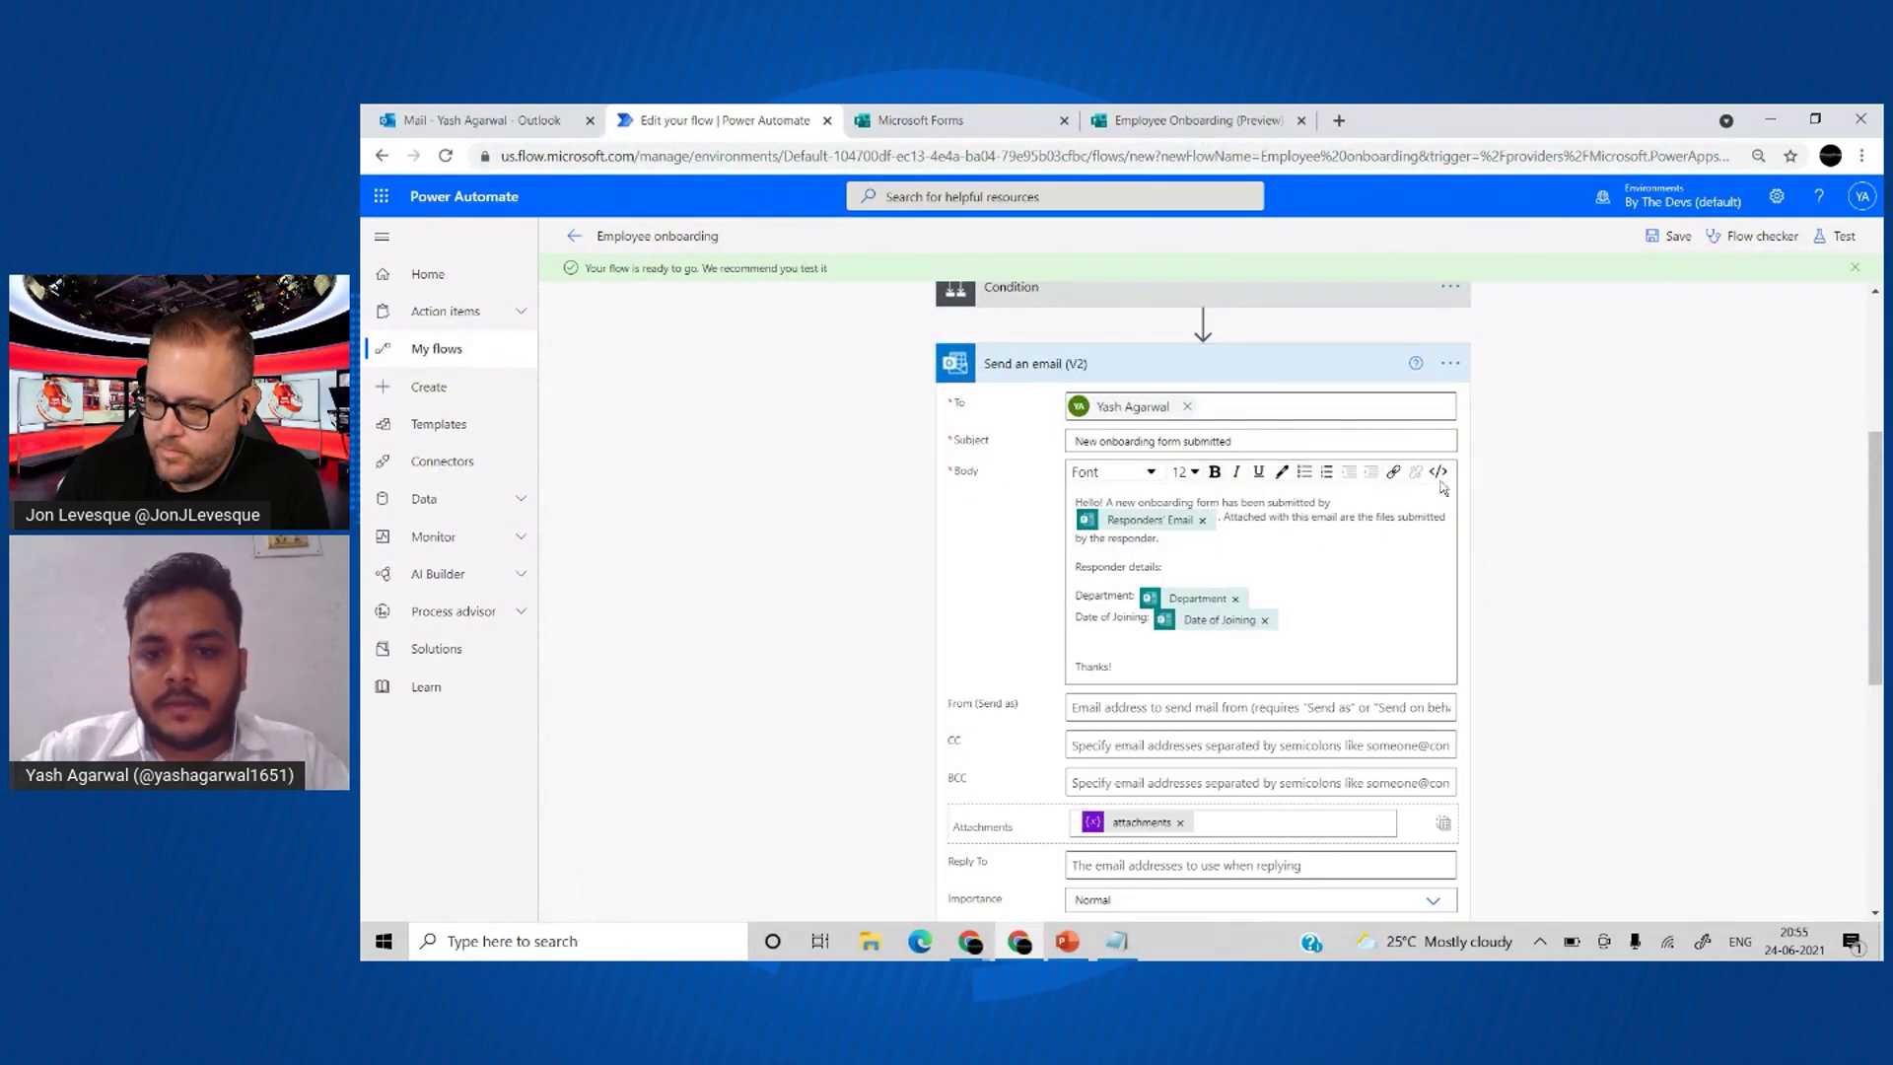
Collapse both email steps and expand the Condition to show its branches.
left_click(1282, 362)
left_click(1274, 478)
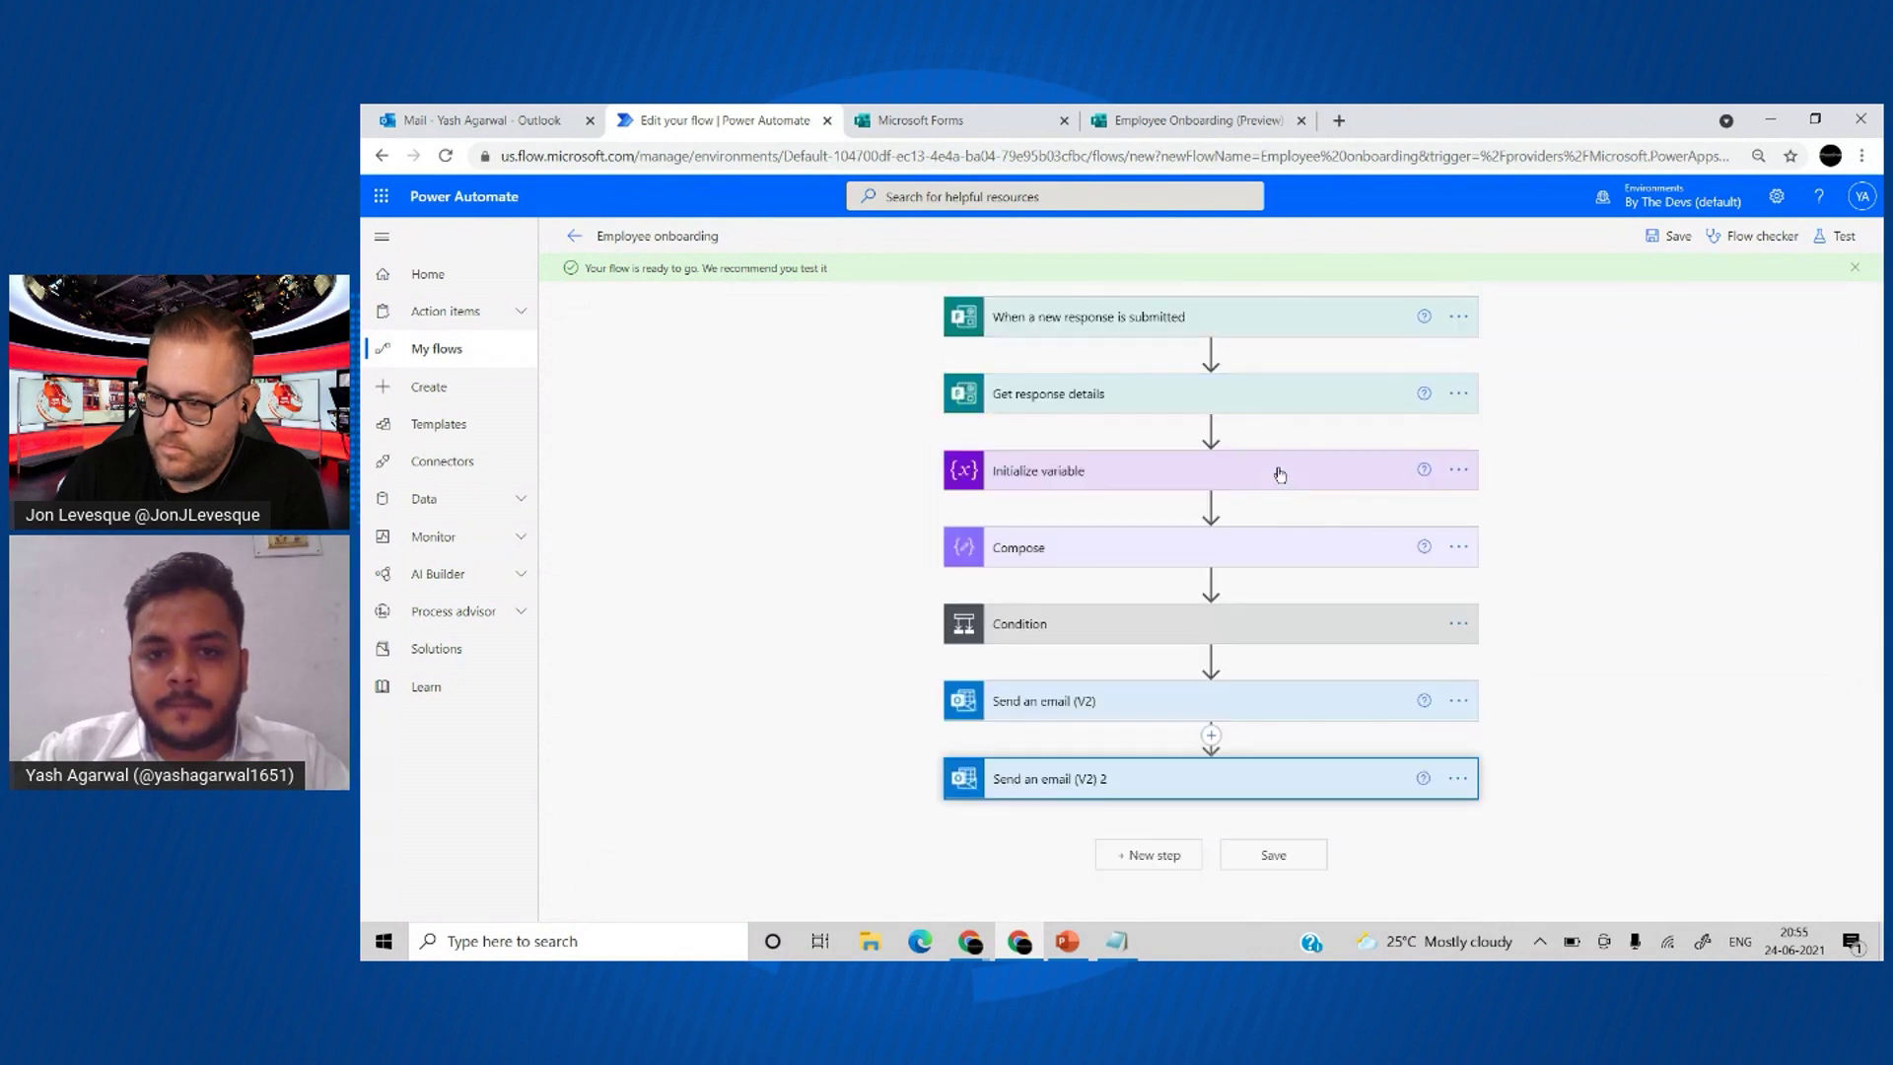
left_click(1107, 627)
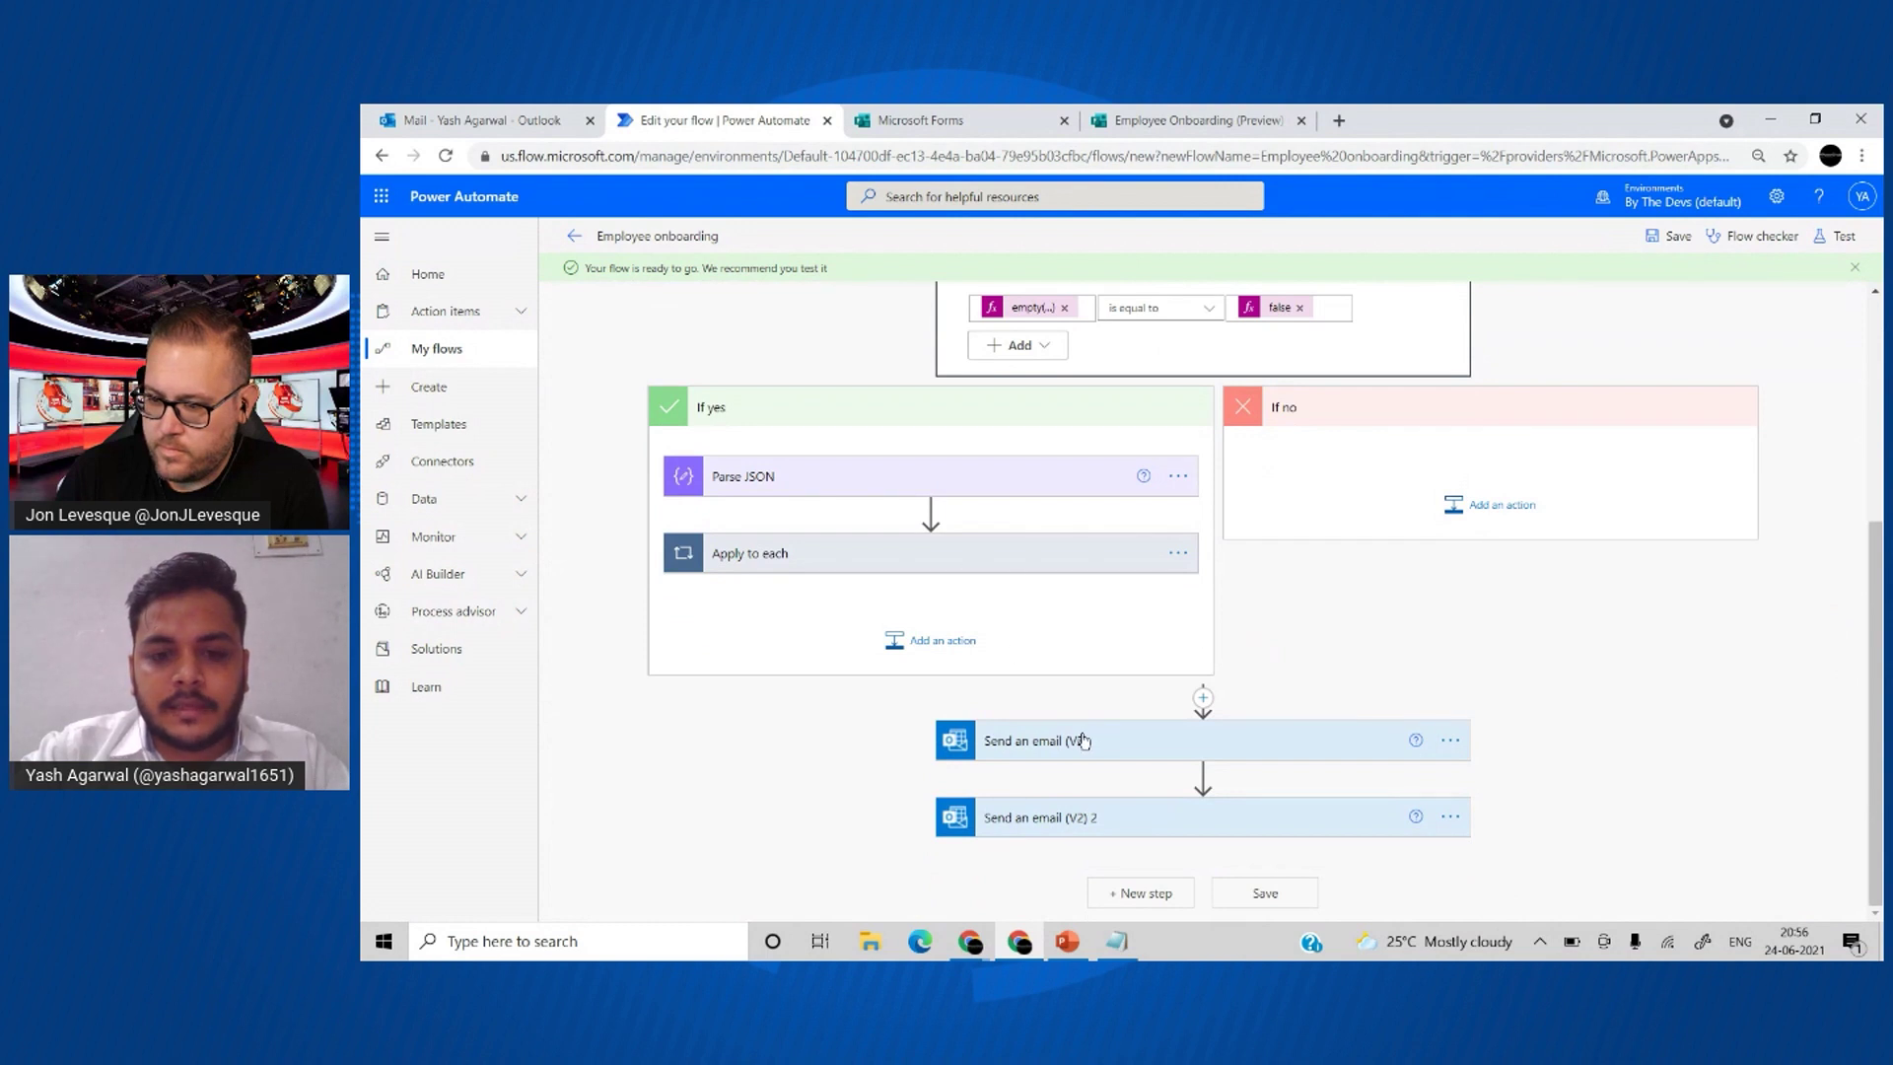
Add a Compose action, Compose 2, to the If yes branch.
left_click_drag(1119, 750, 932, 651)
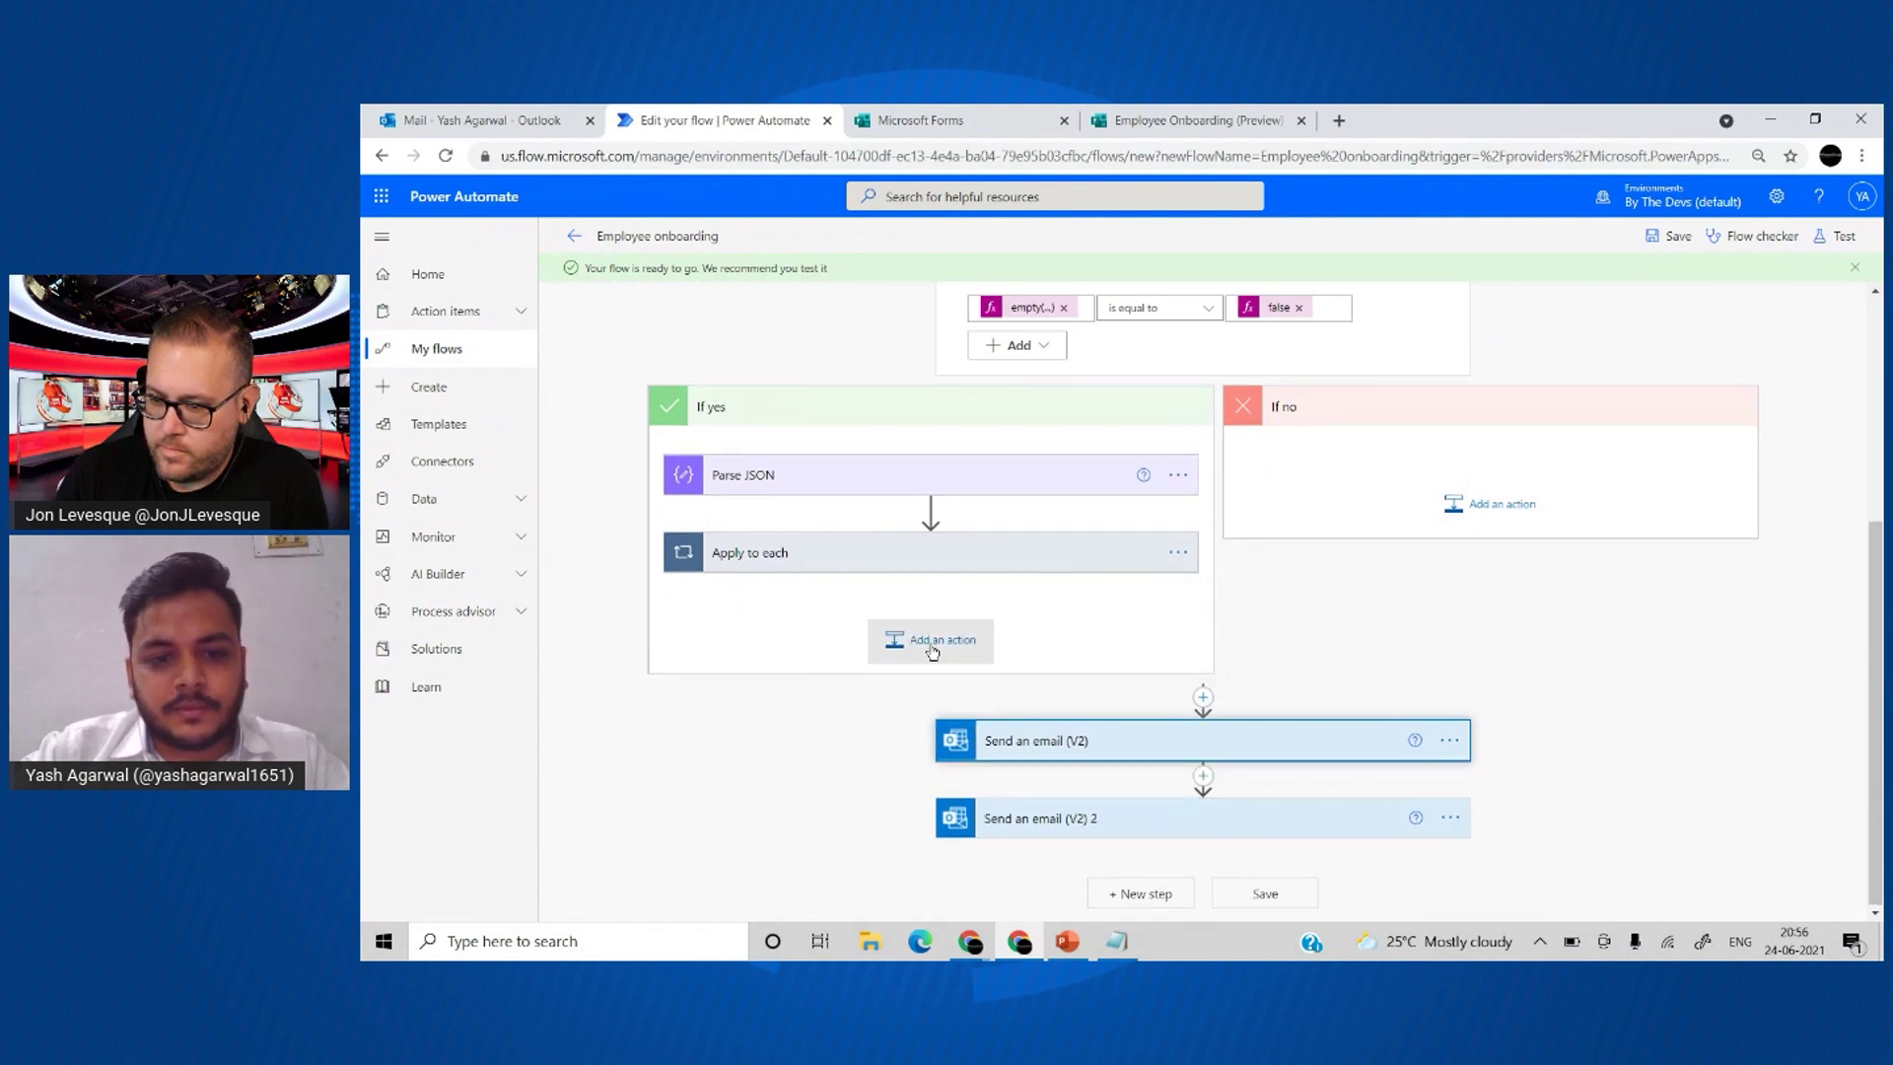
left_click(932, 640)
type("co")
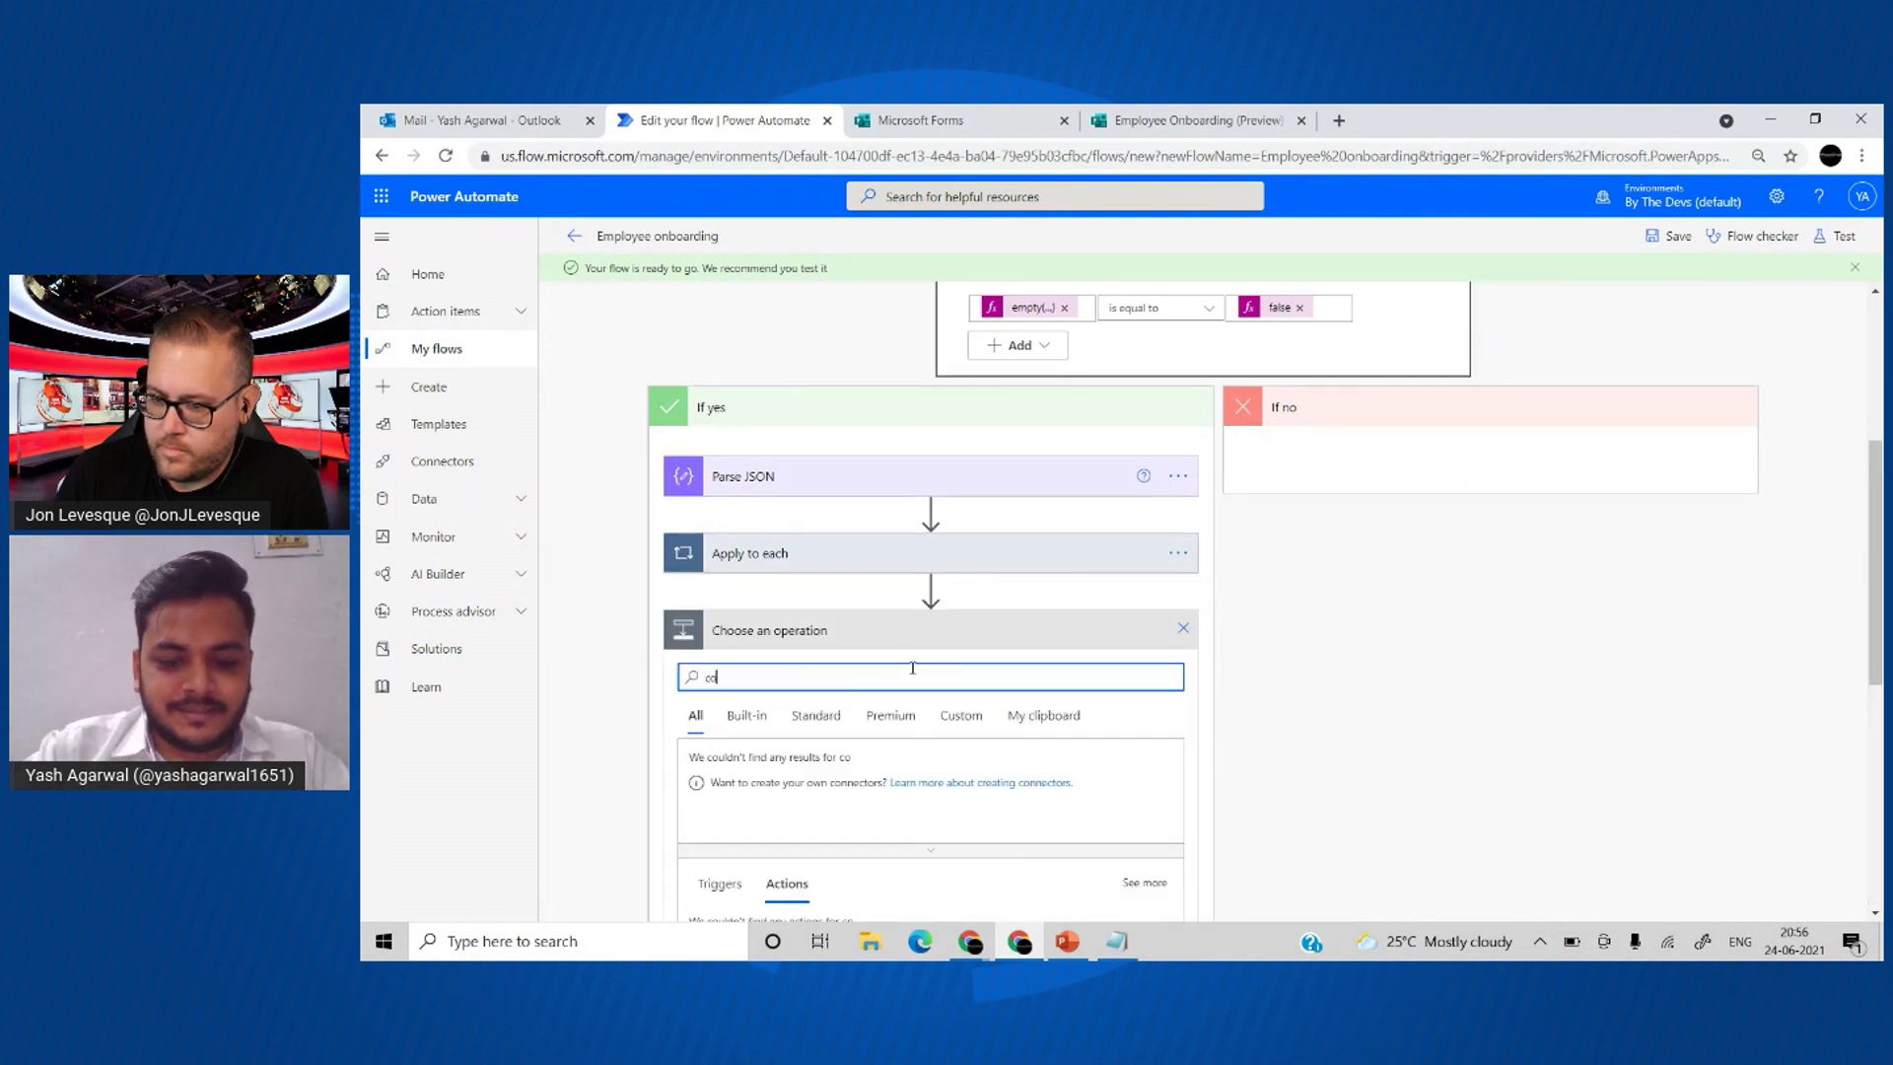
type("mpse")
scroll(907, 674, "down", 1)
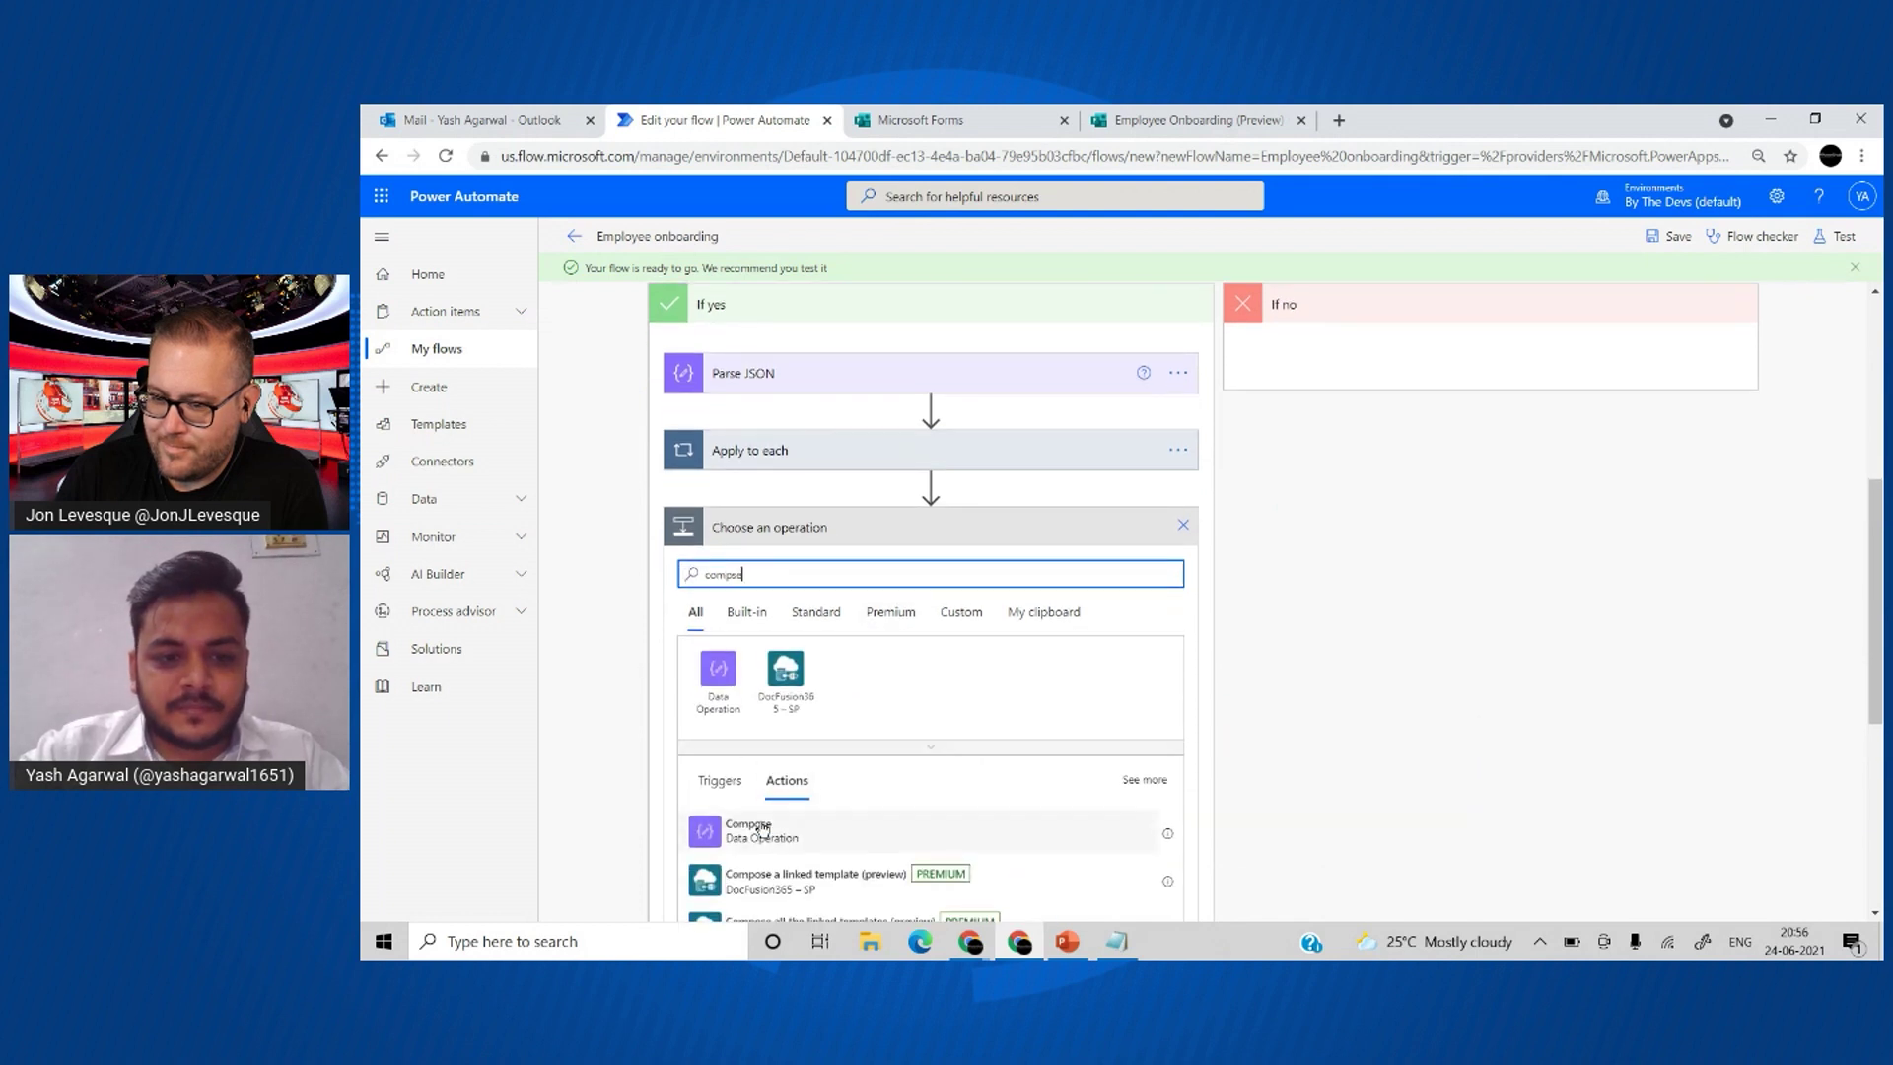
left_click(765, 831)
left_click(984, 525)
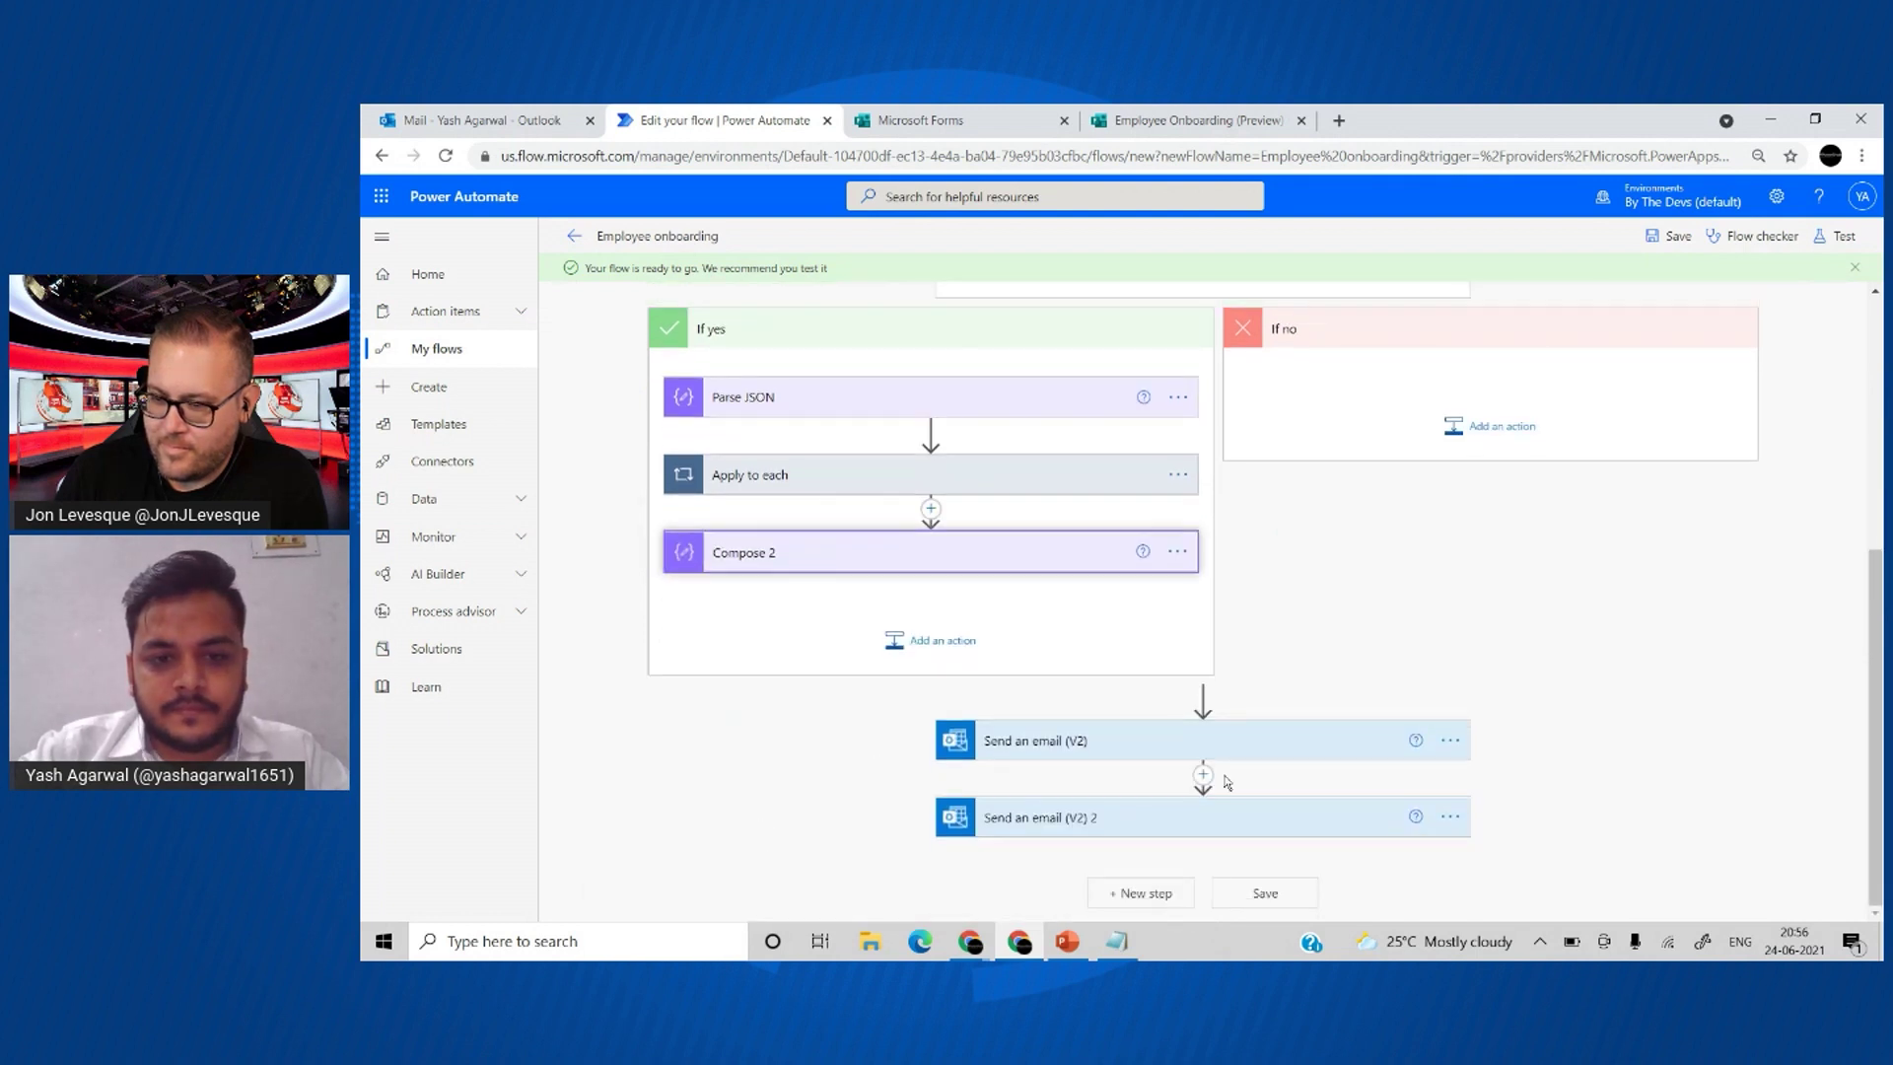
Move the first email step under Apply to each, above Compose 2.
left_click_drag(1132, 744, 985, 519)
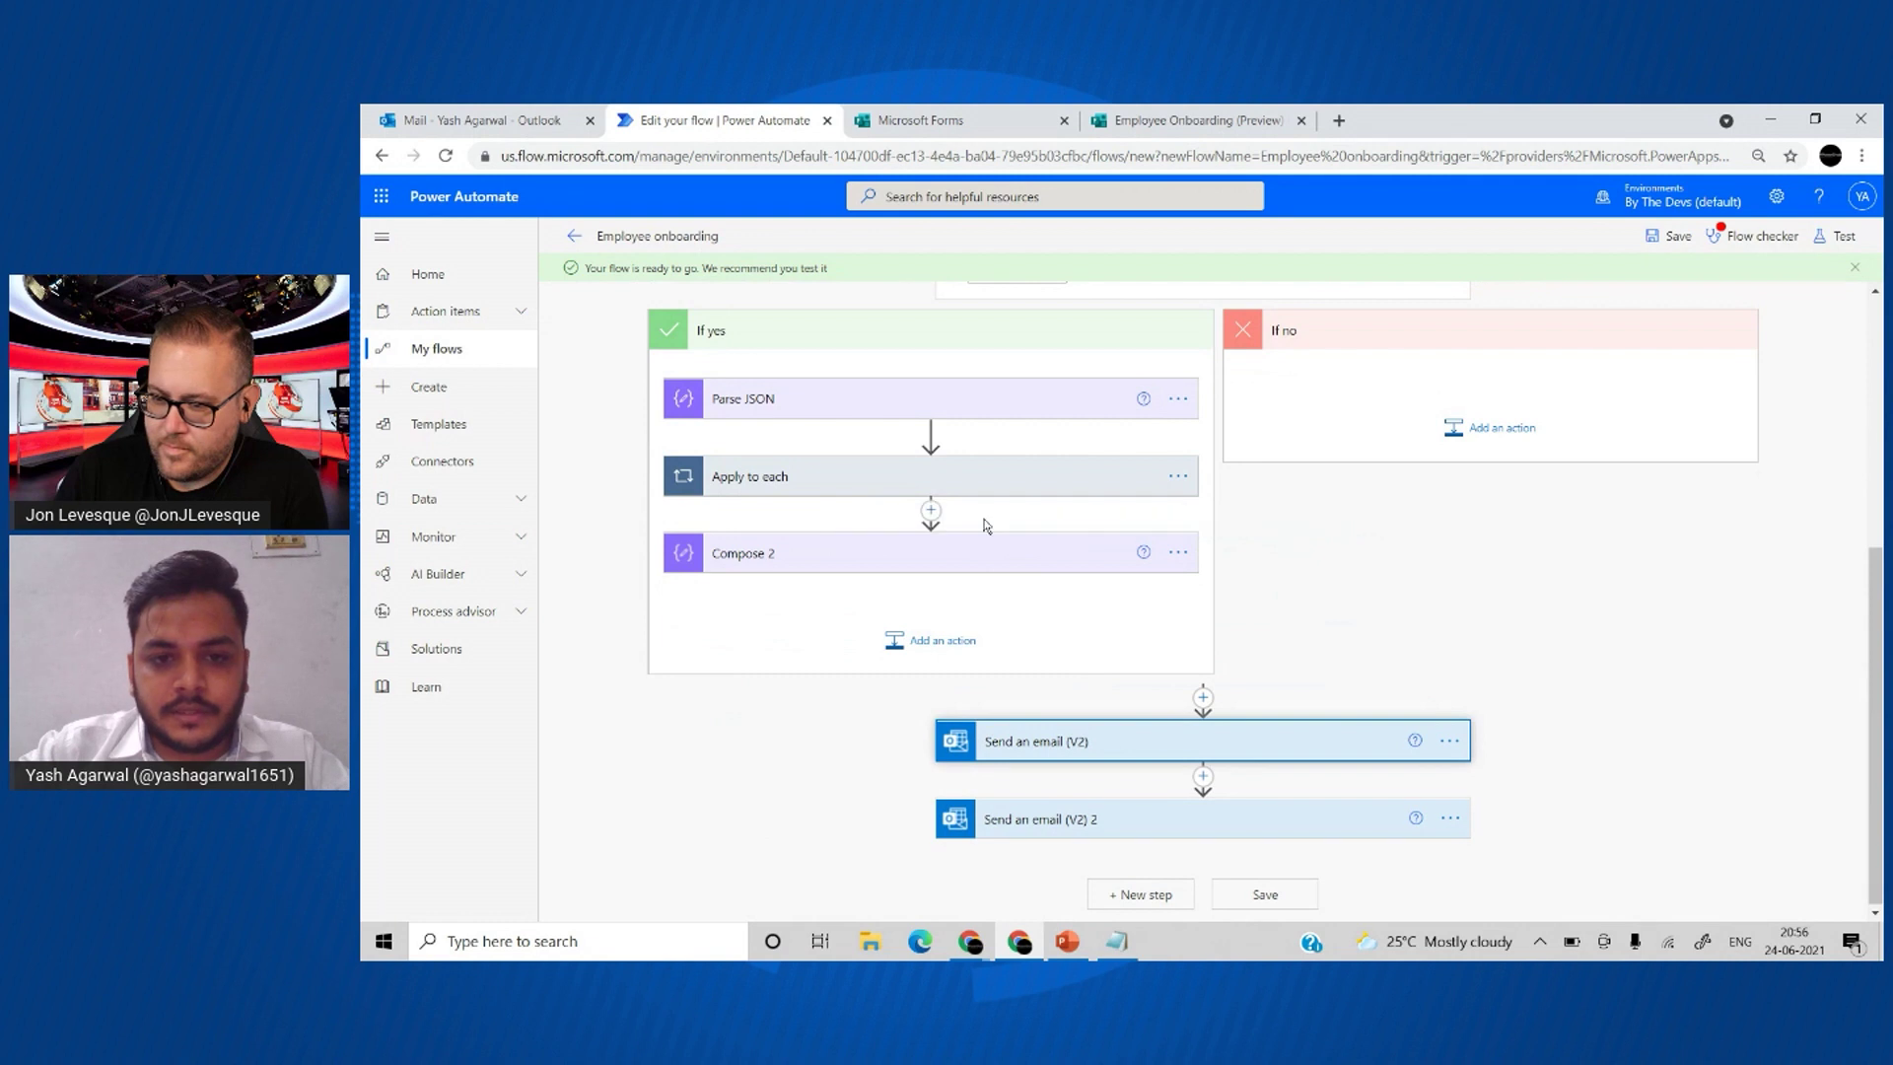
left_click(1178, 631)
left_click(1281, 631)
left_click(1094, 636)
left_click(1099, 633)
Move the second email into the If no branch and delete Compose 2.
left_click_drag(1156, 818, 1496, 389)
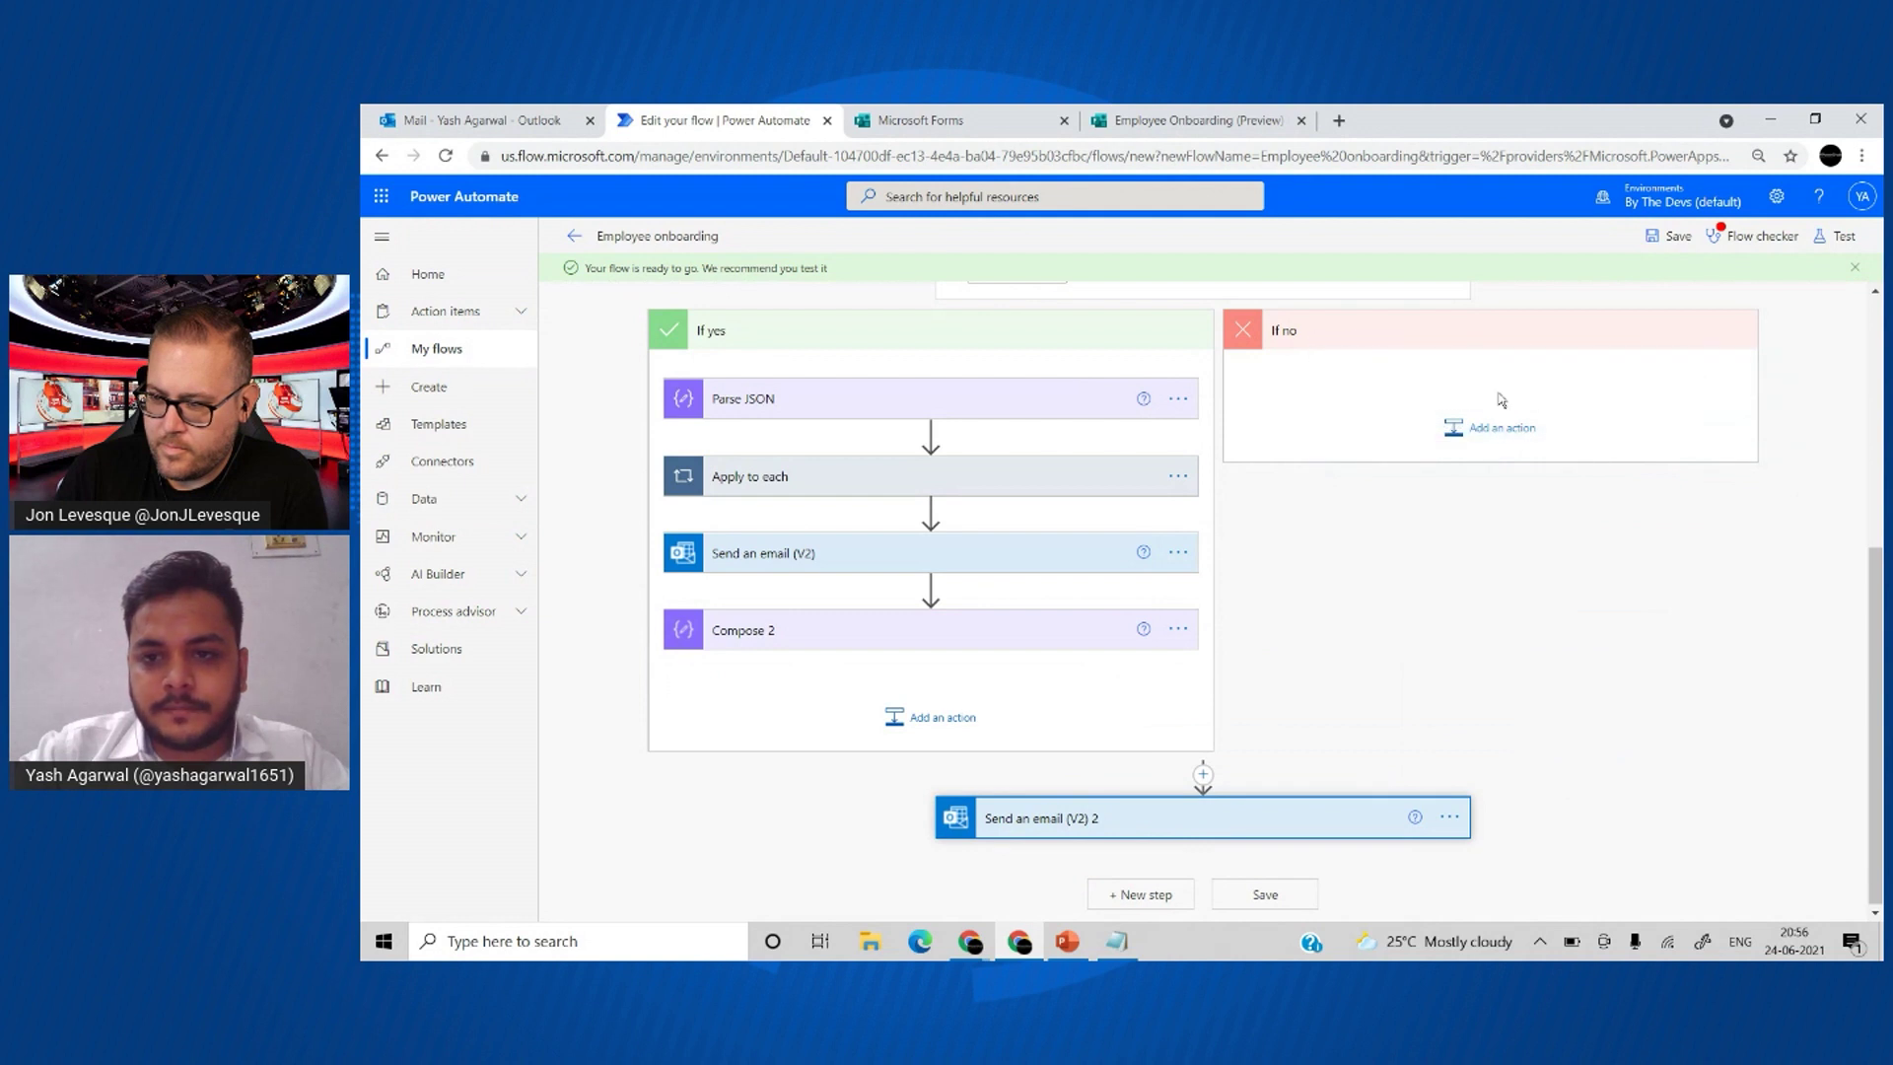
left_click(1163, 707)
left_click(1236, 899)
left_click(1114, 589)
Delete the original Compose step and collapse the Condition.
scroll(1466, 779, "up", 5)
left_click(1262, 547)
left_click(1448, 549)
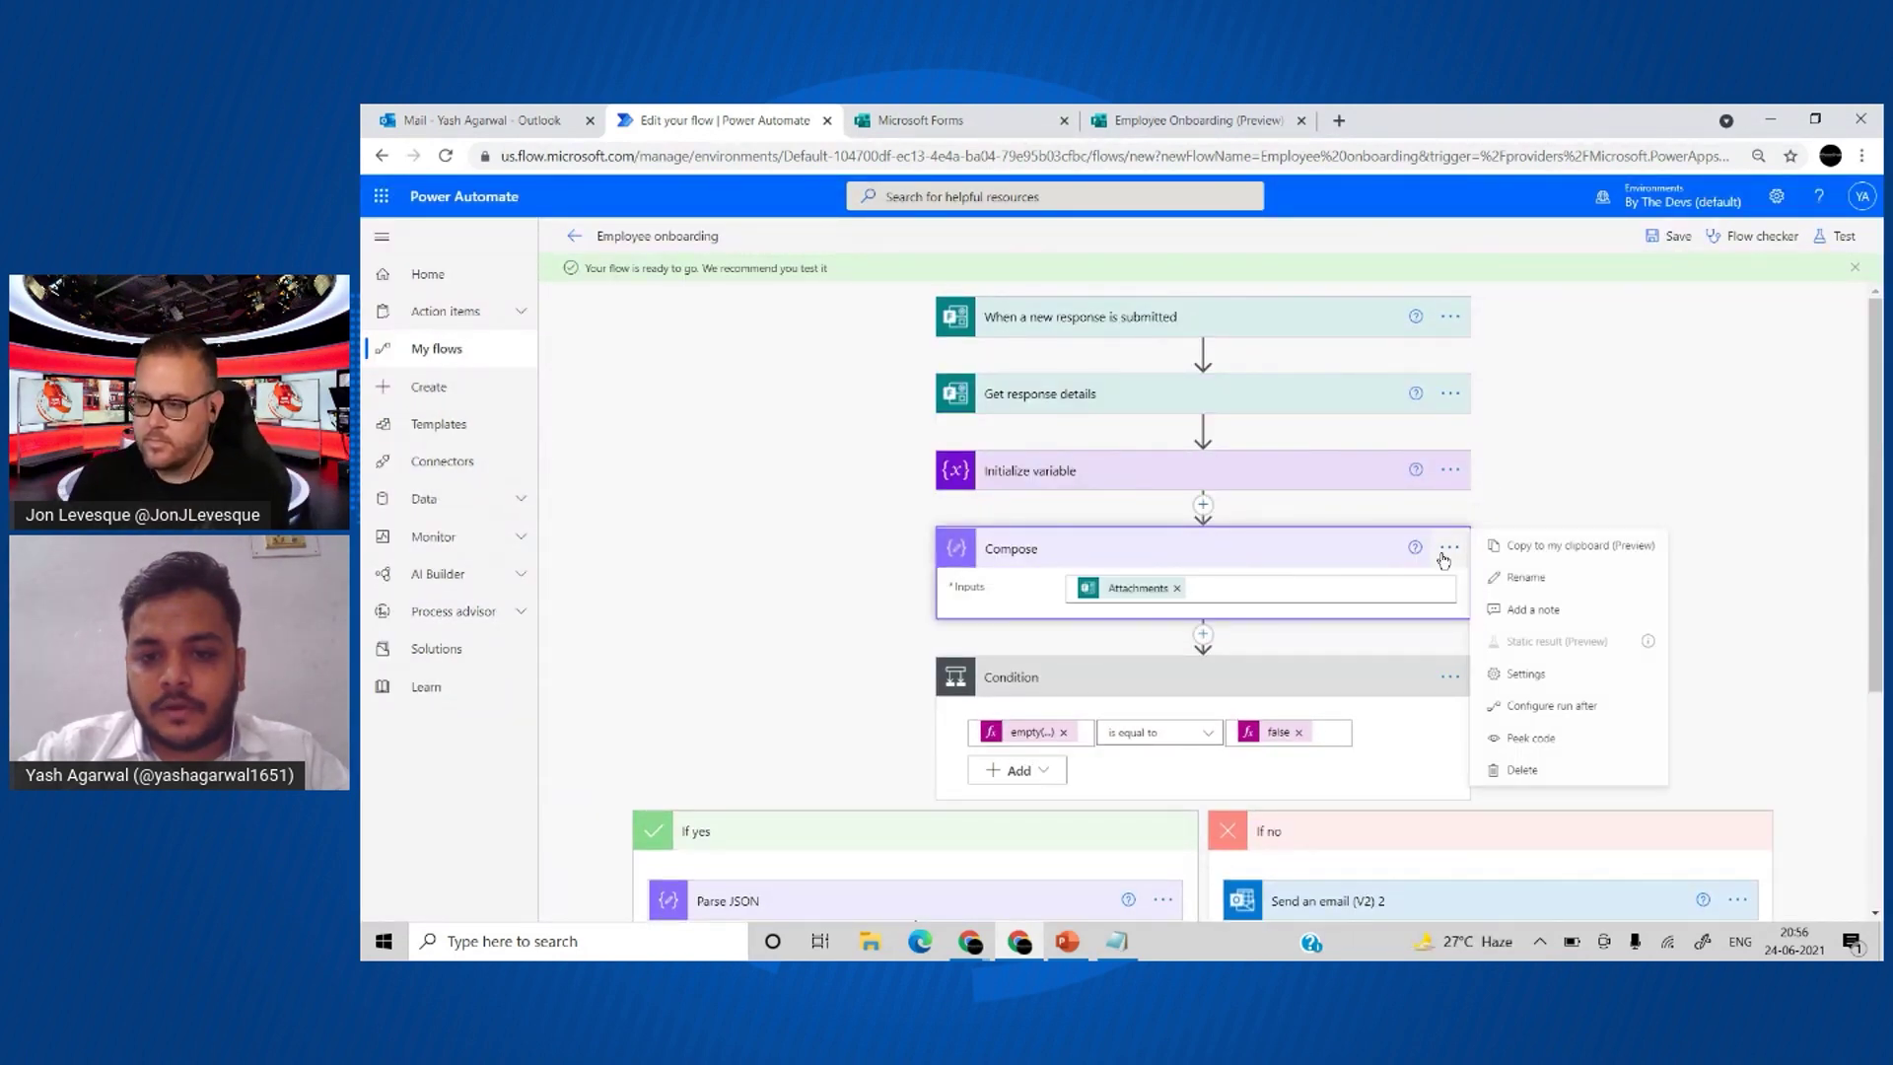
left_click(1518, 774)
left_click(1125, 587)
left_click(1396, 558)
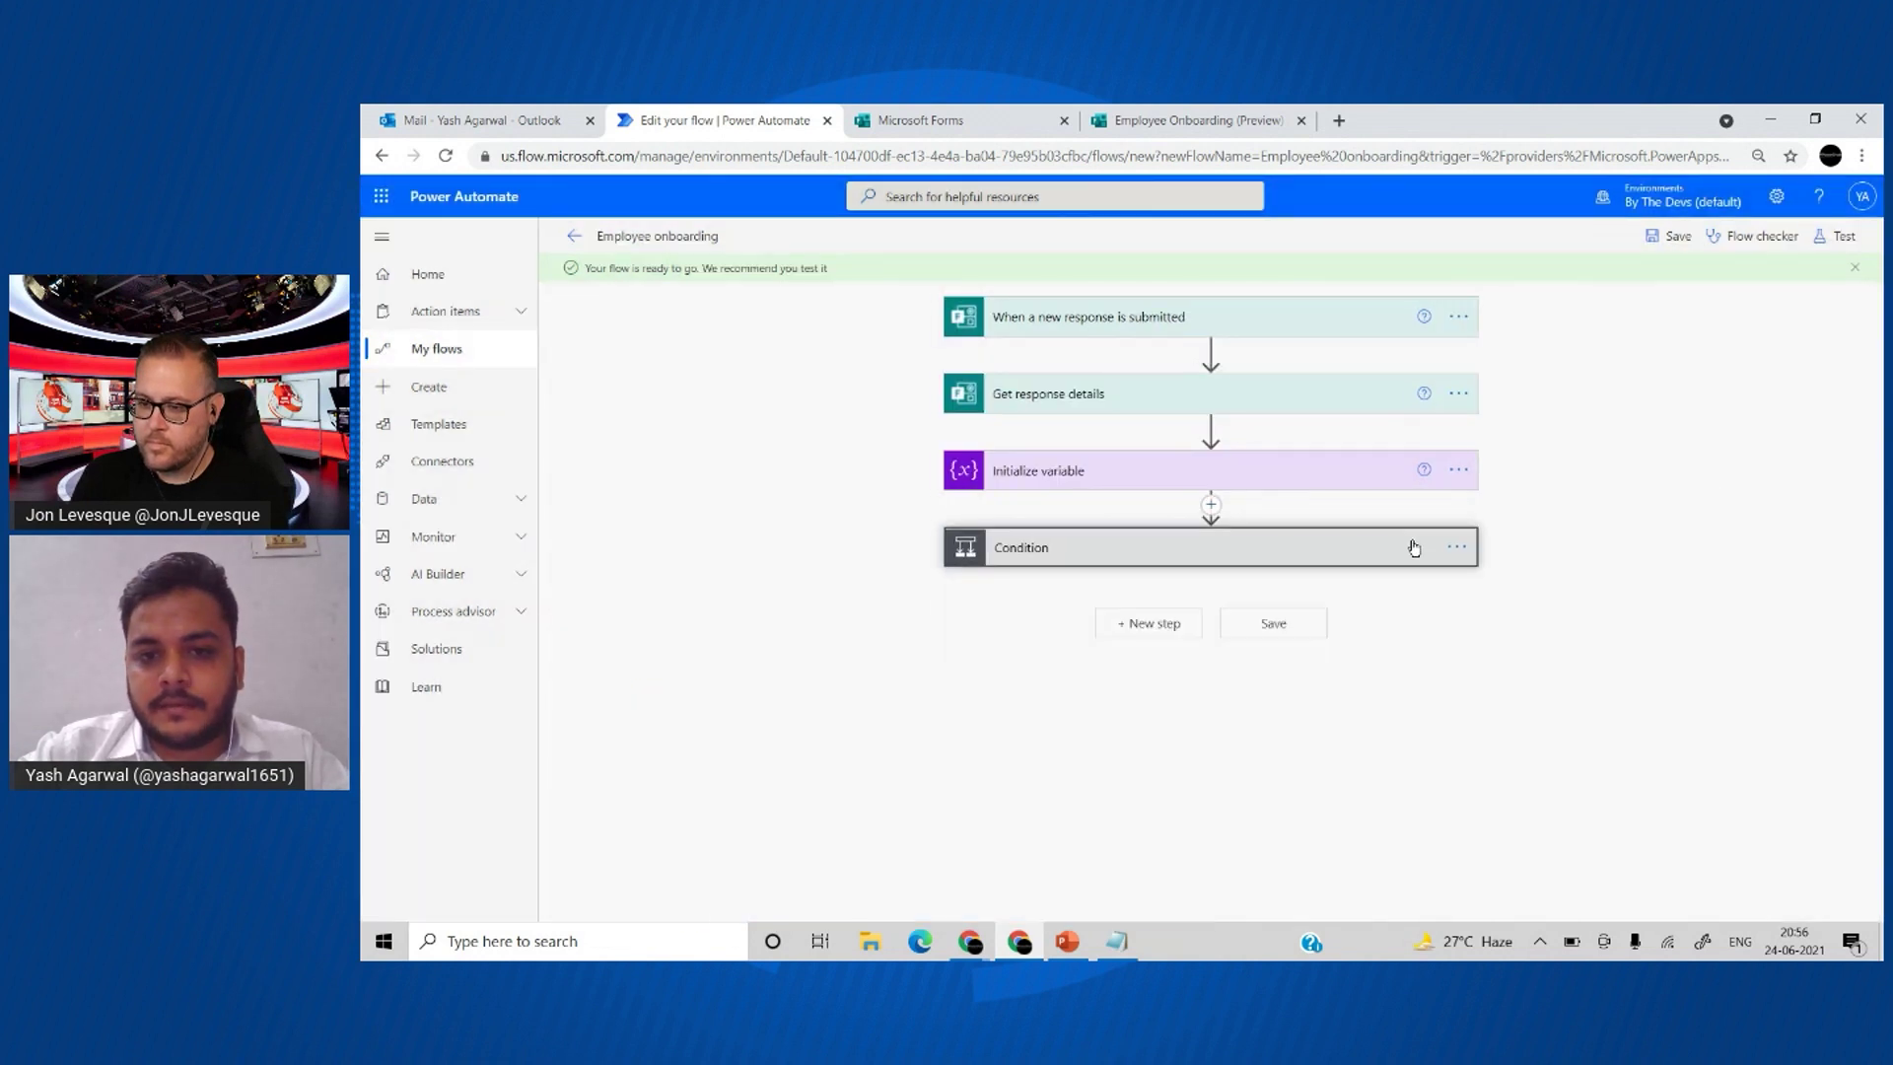
Save the flow and start a test run from the Employee Onboarding form.
left_click(1654, 238)
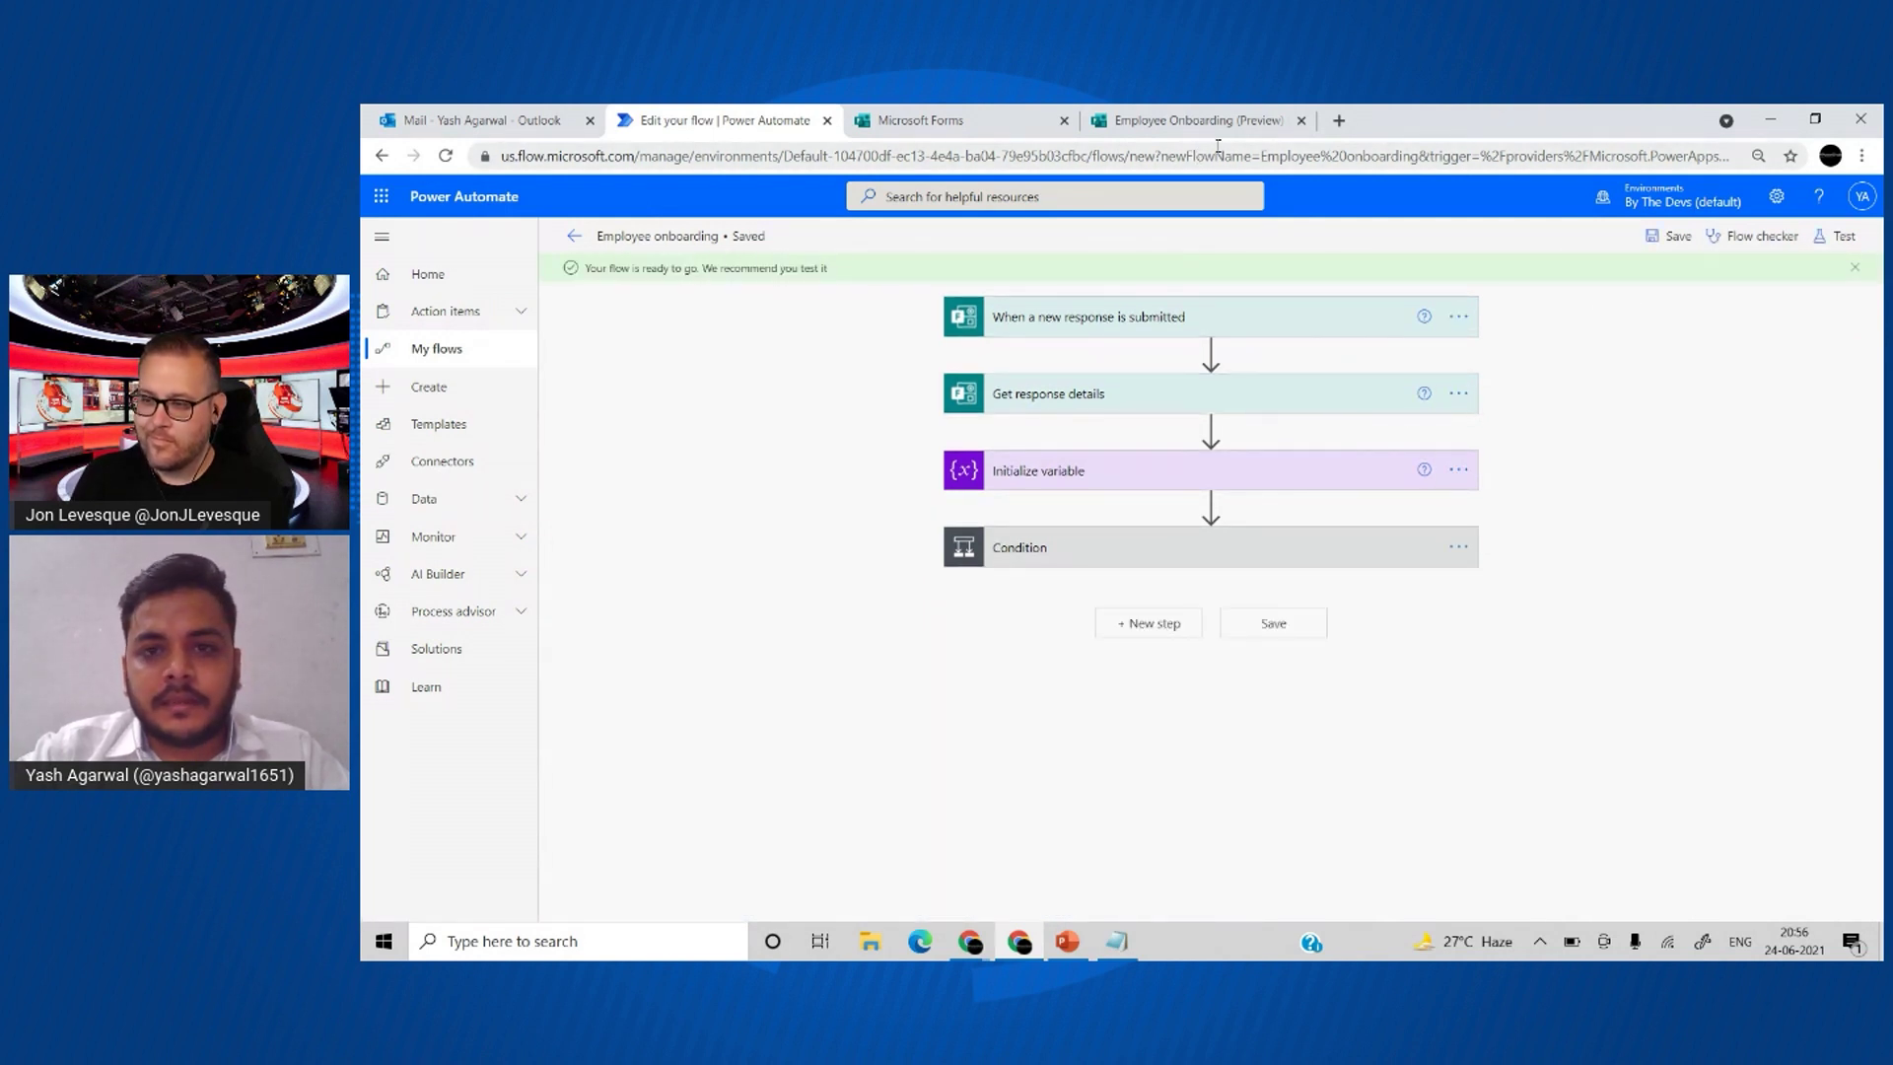
left_click(1839, 236)
left_click(1632, 888)
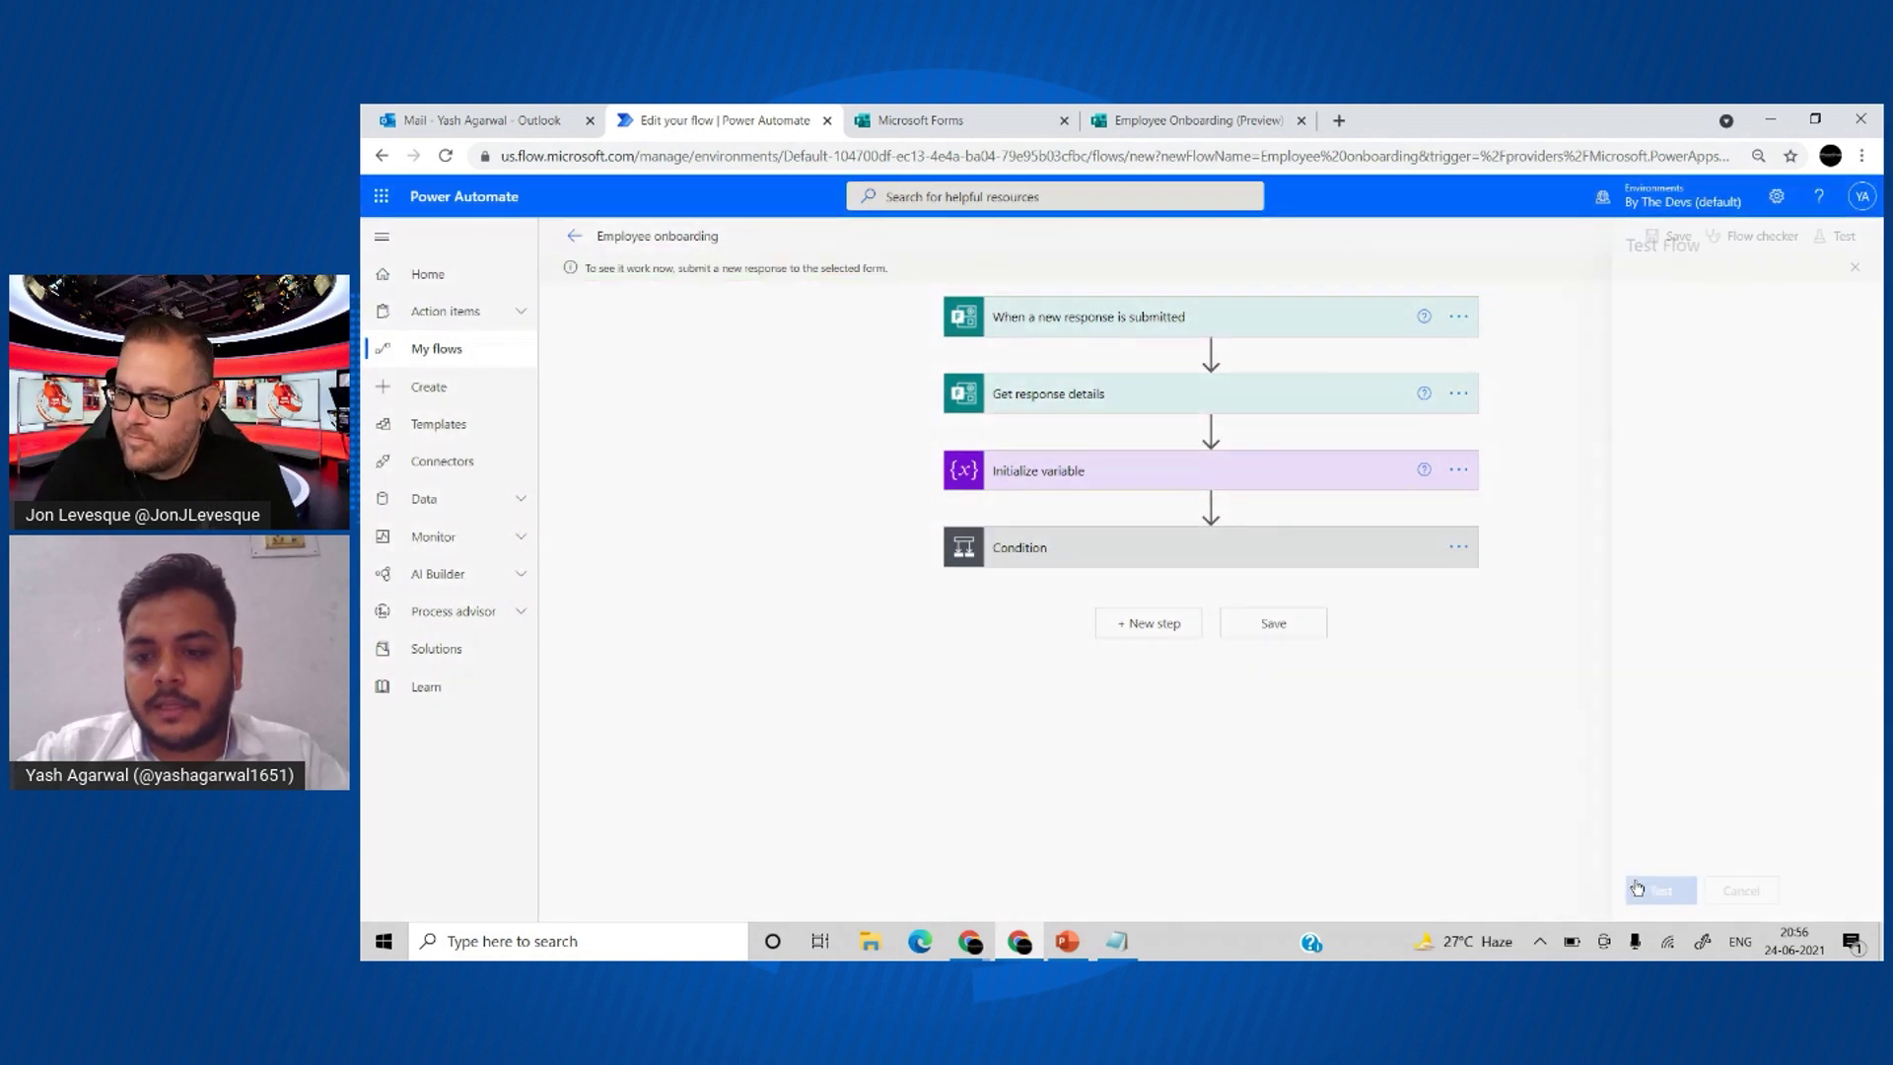
left_click(1190, 120)
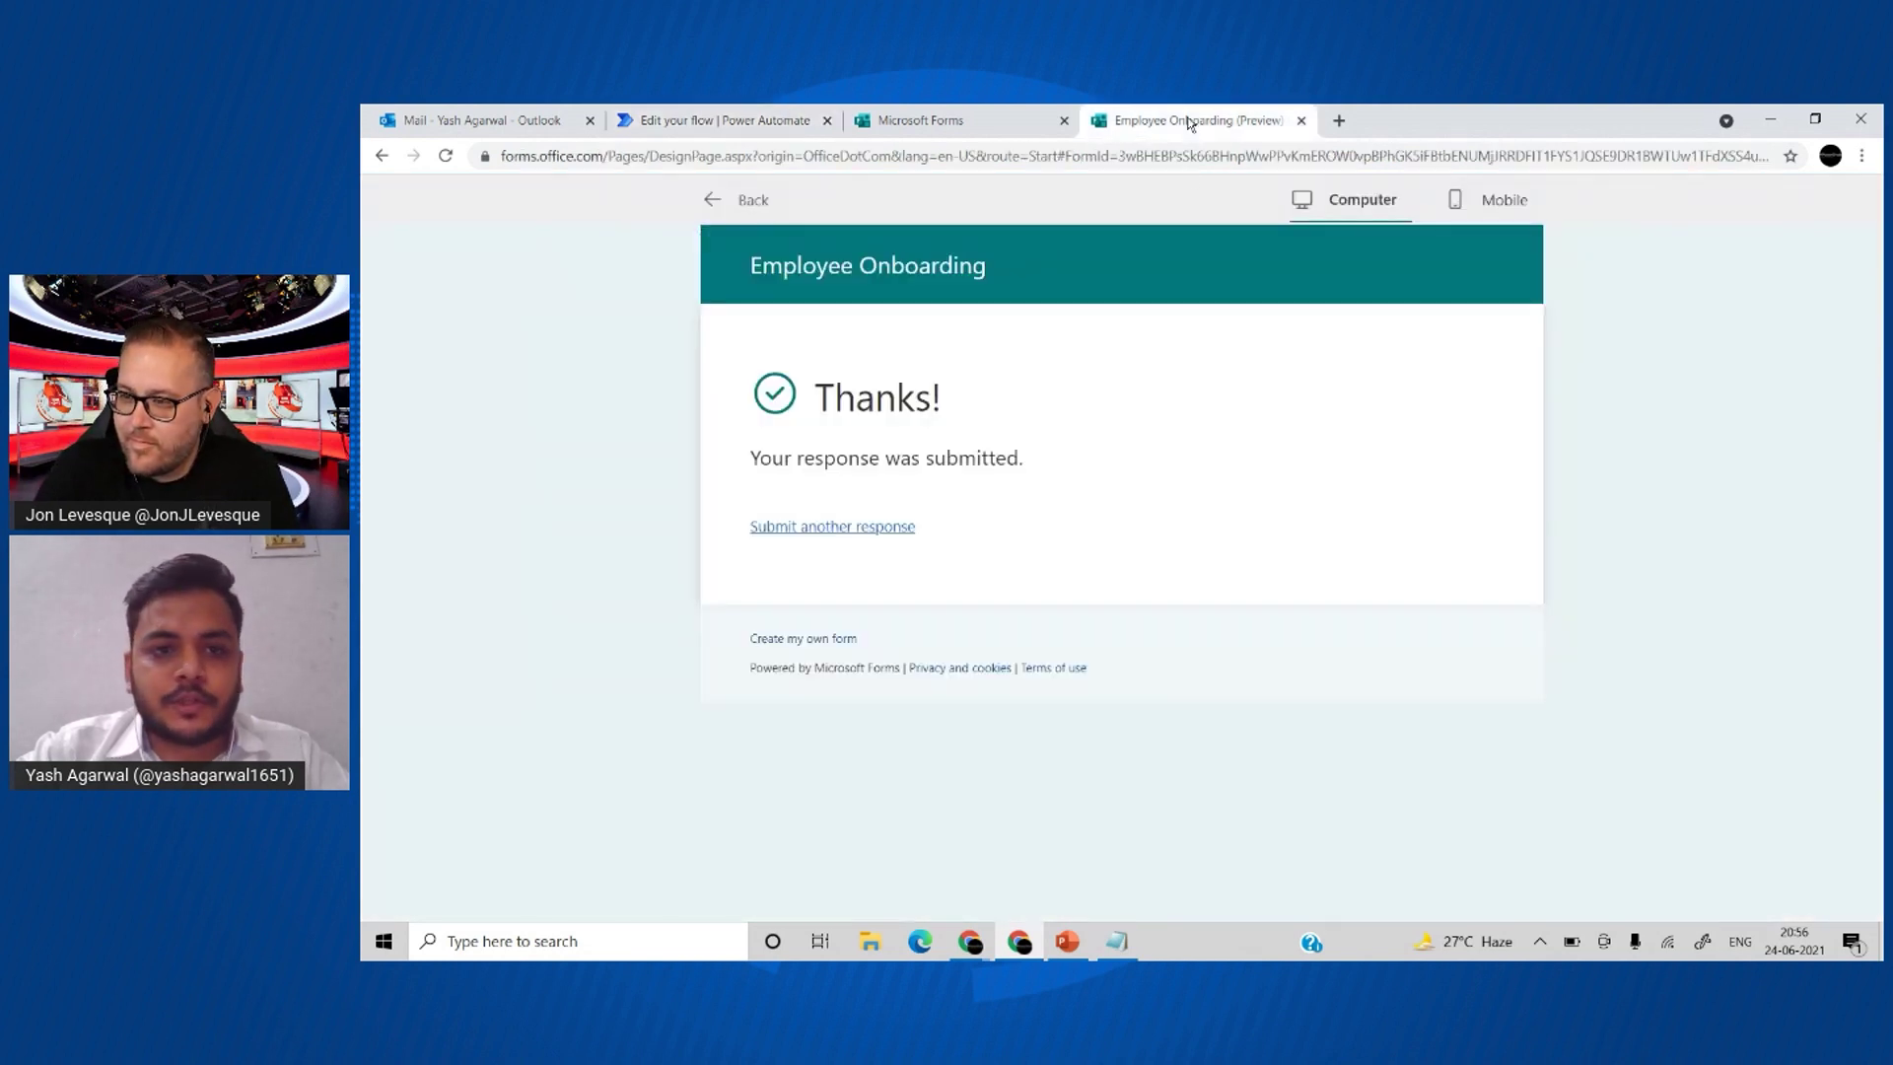
Submit a form response with Department HR and joining date 24 June 2021.
left_click(878, 531)
left_click(896, 548)
type("HR")
scroll(1014, 542, "down", 2)
left_click(1471, 541)
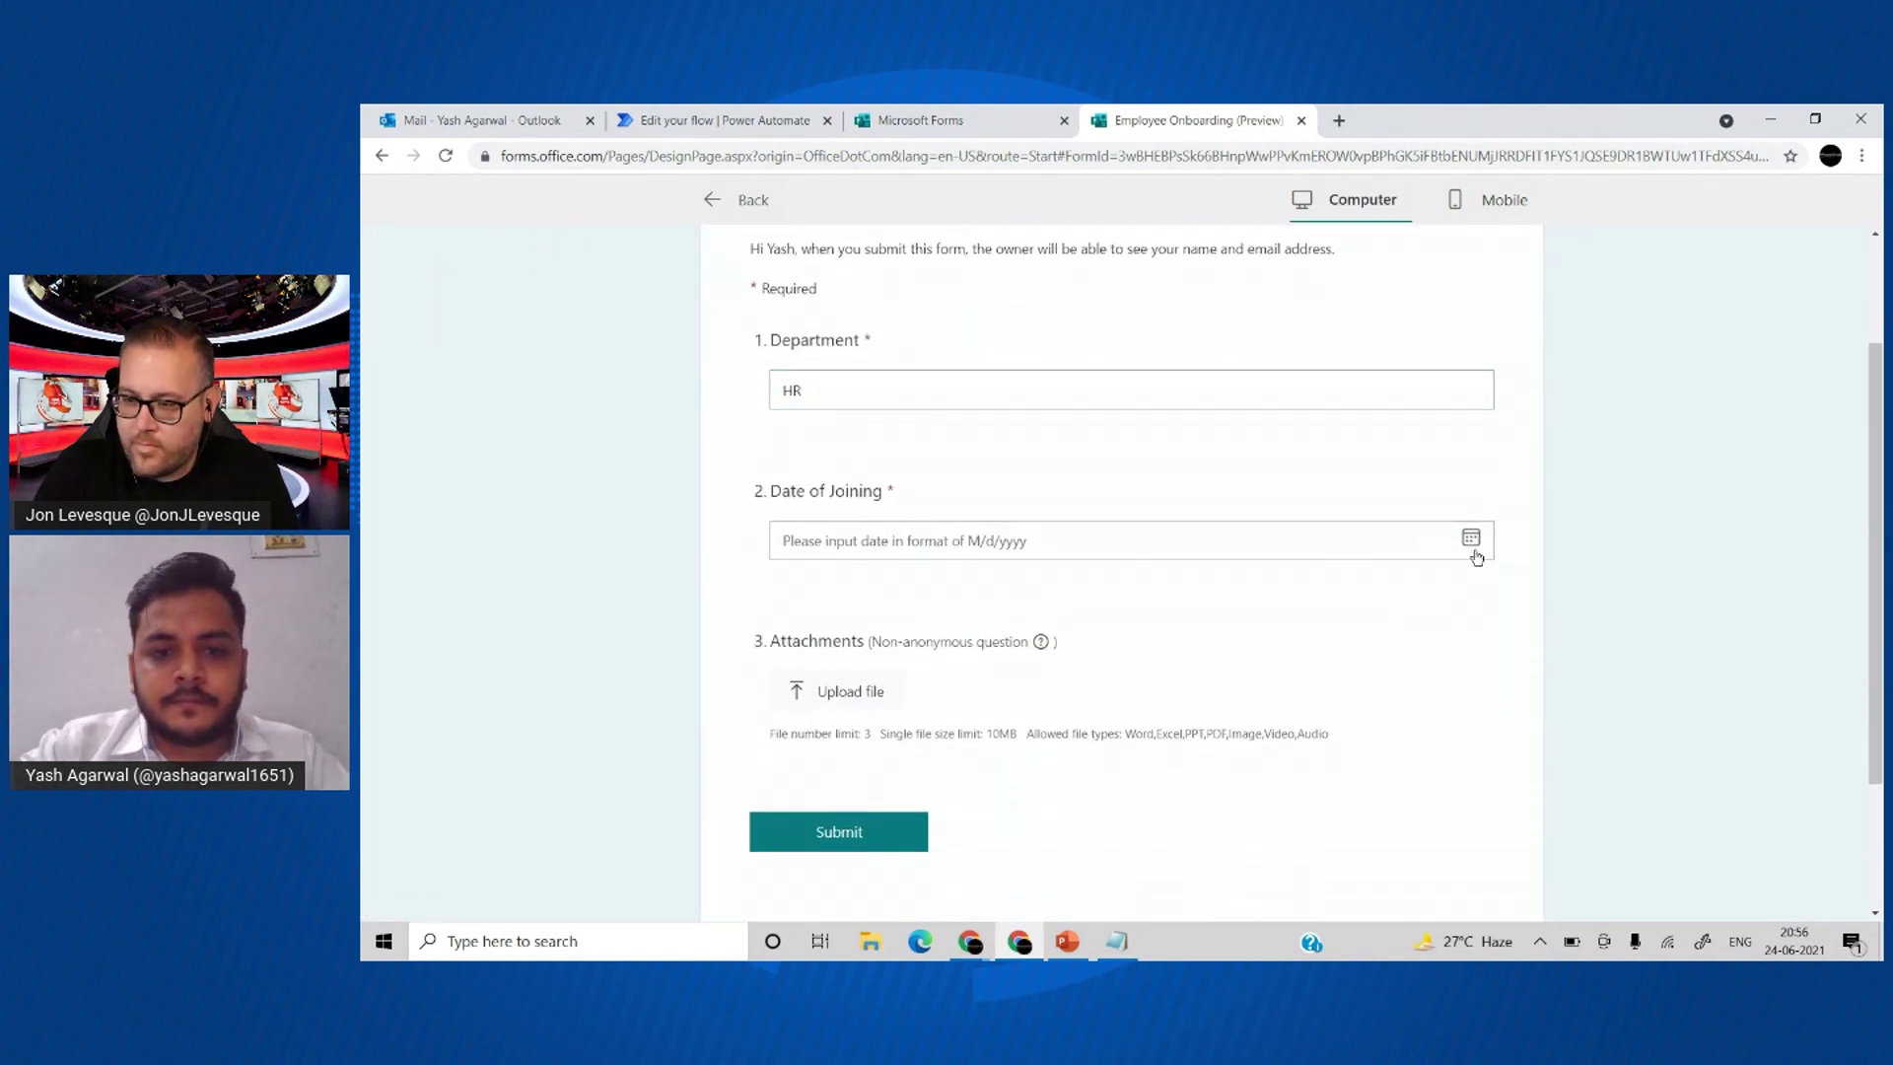
left_click(1062, 741)
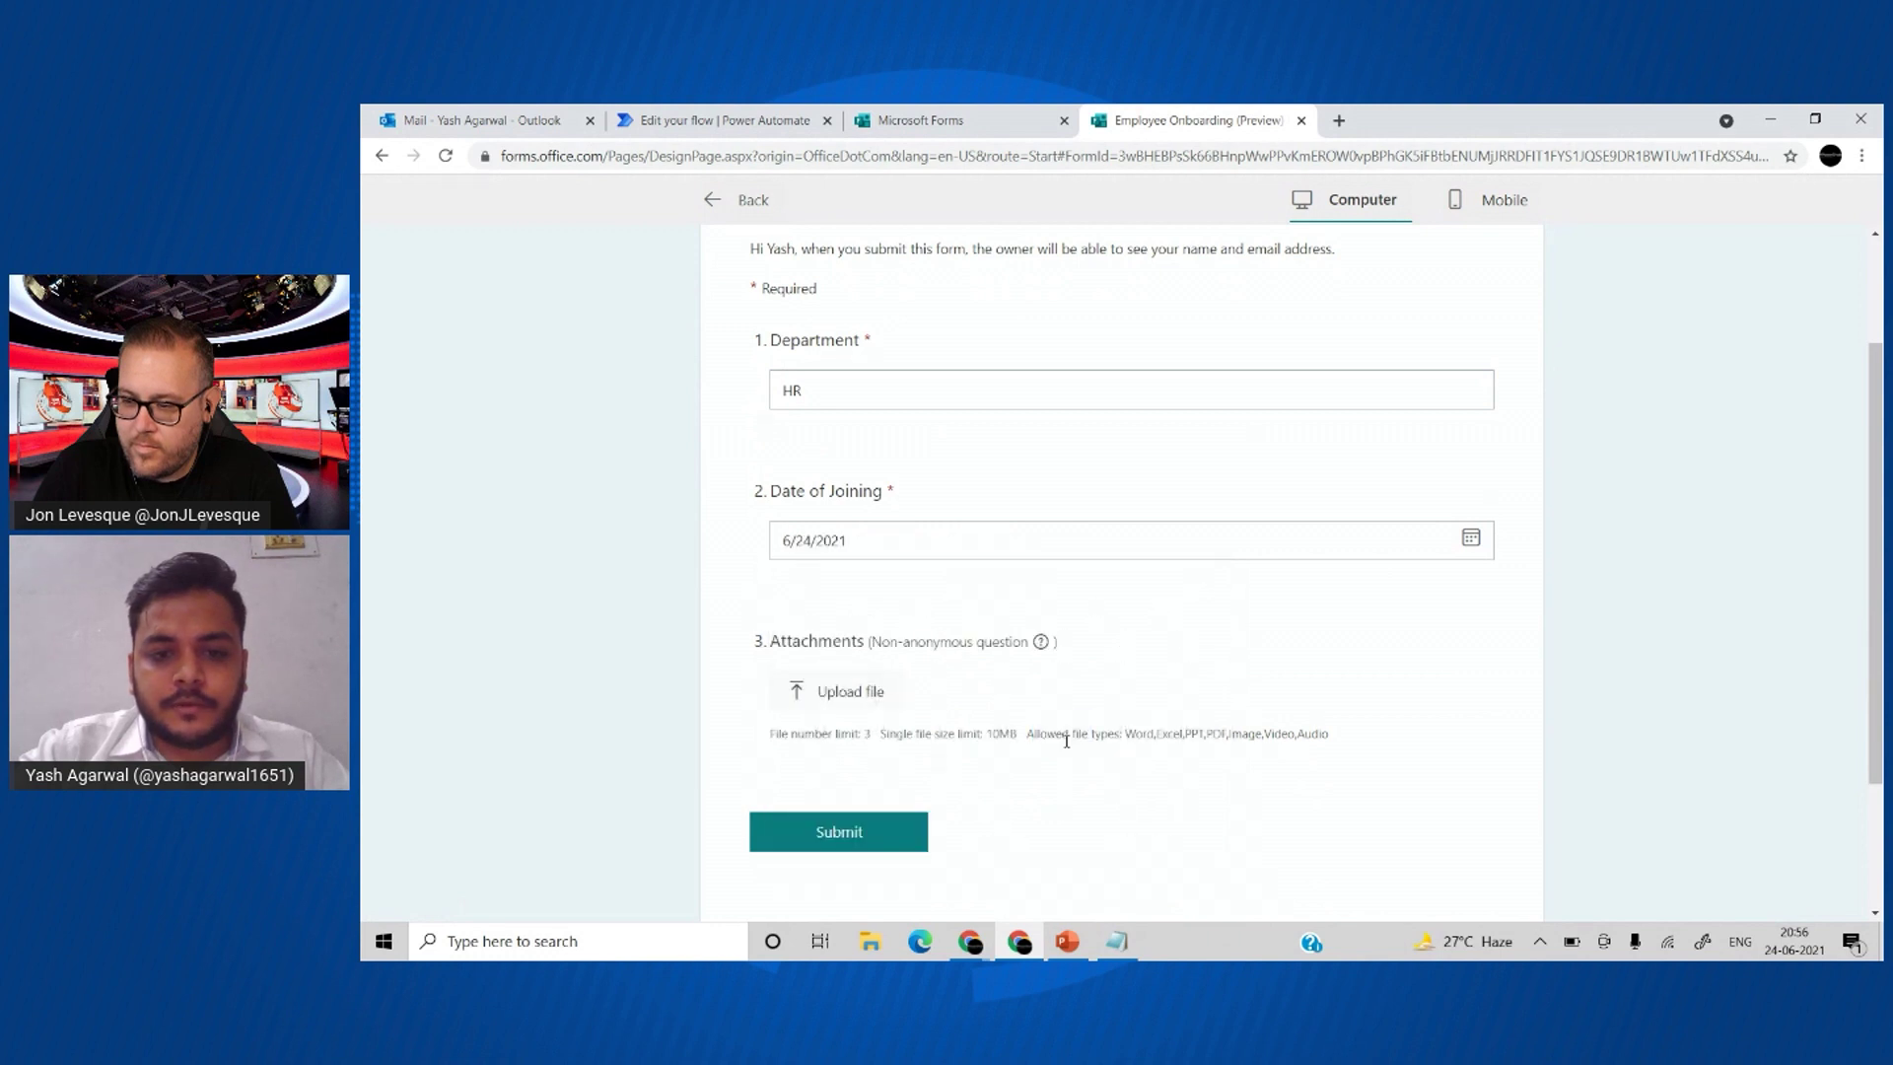
left_click(846, 830)
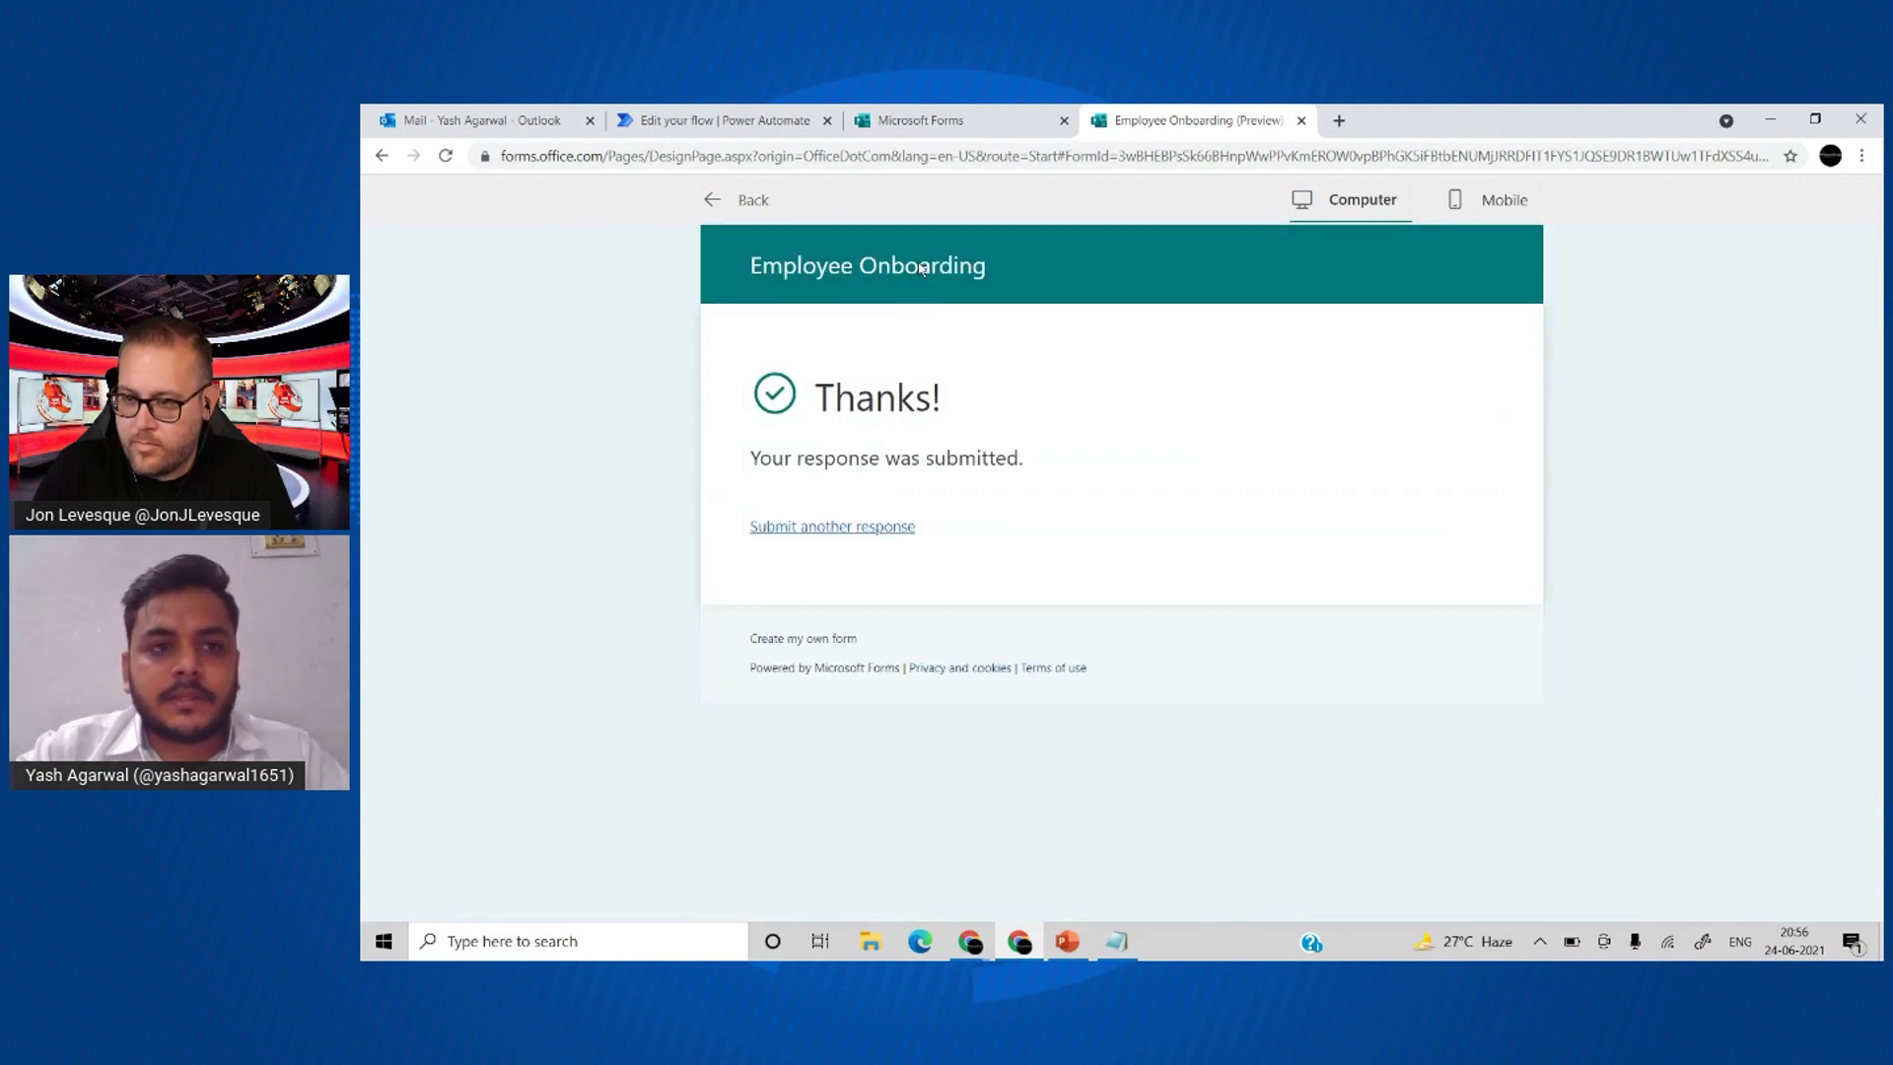
Check that the flow run succeeded through the Condition's If no branch.
left_click(978, 122)
left_click(749, 120)
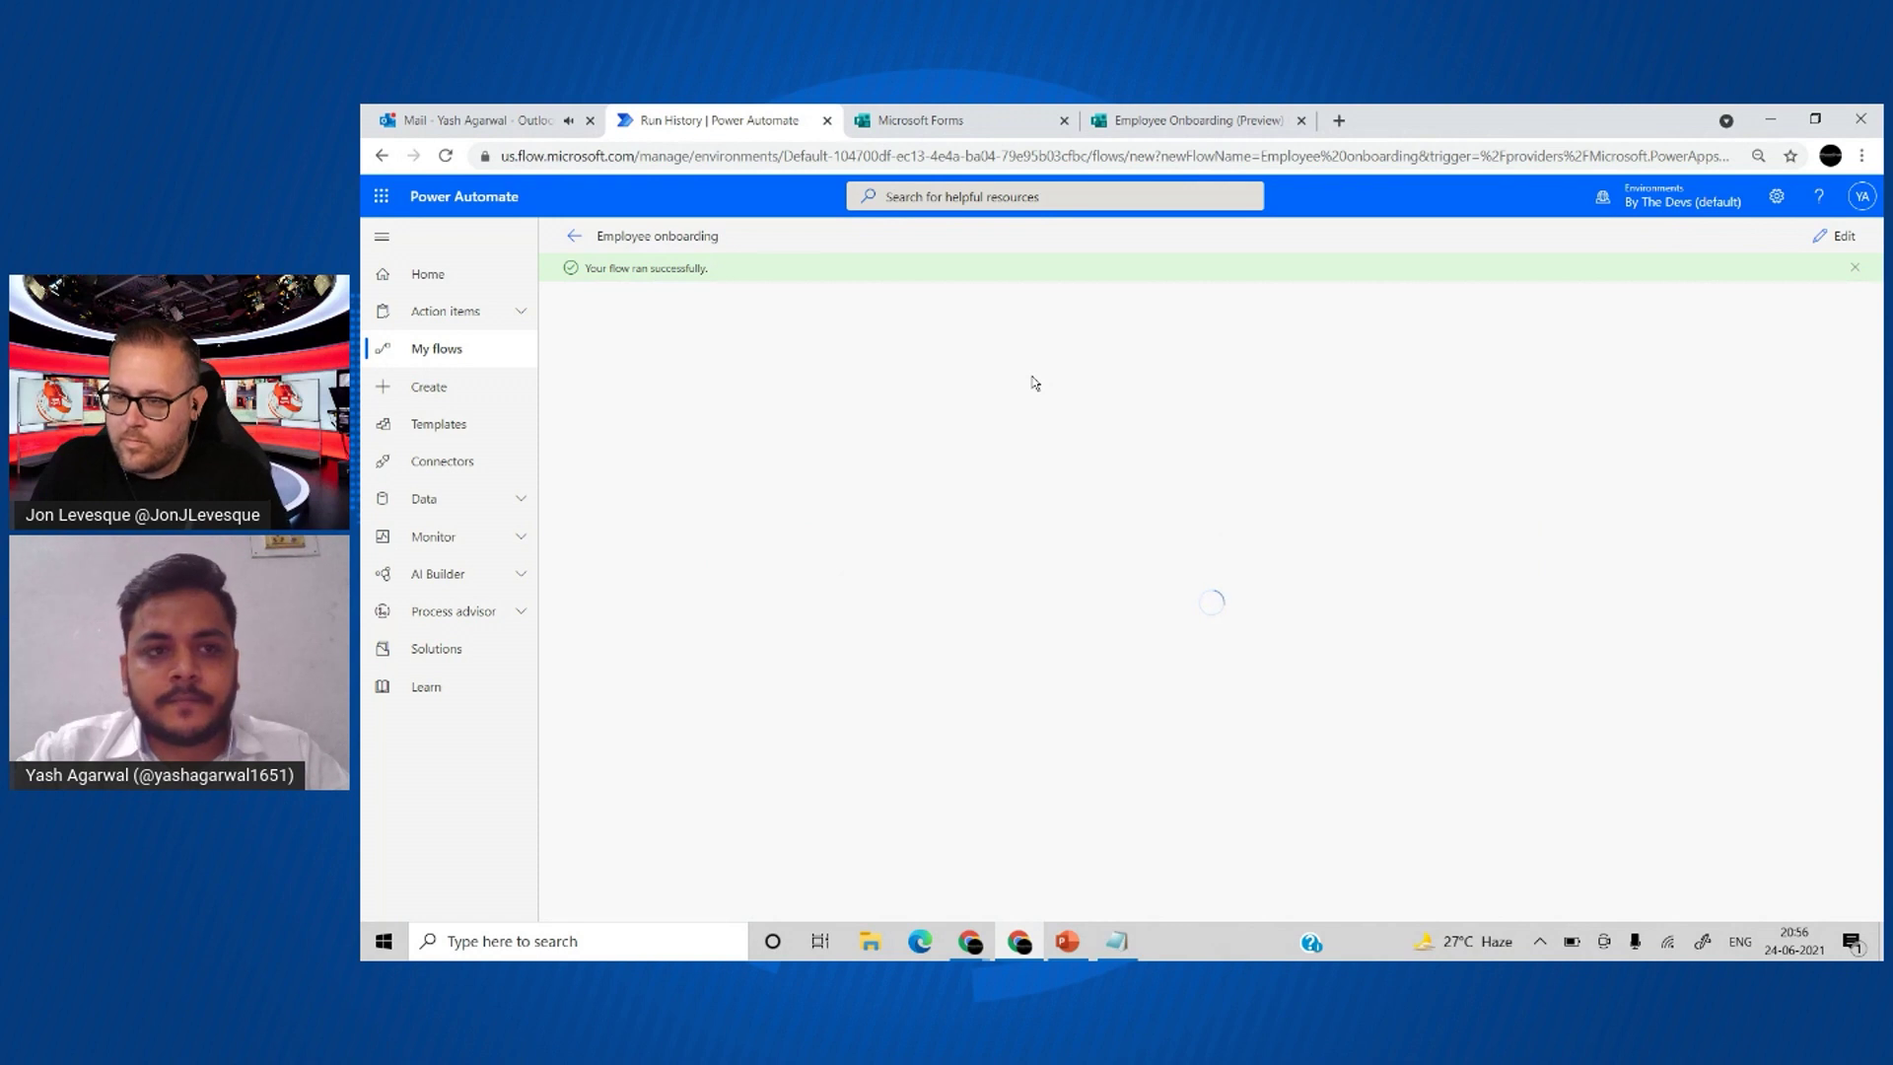
left_click(1252, 562)
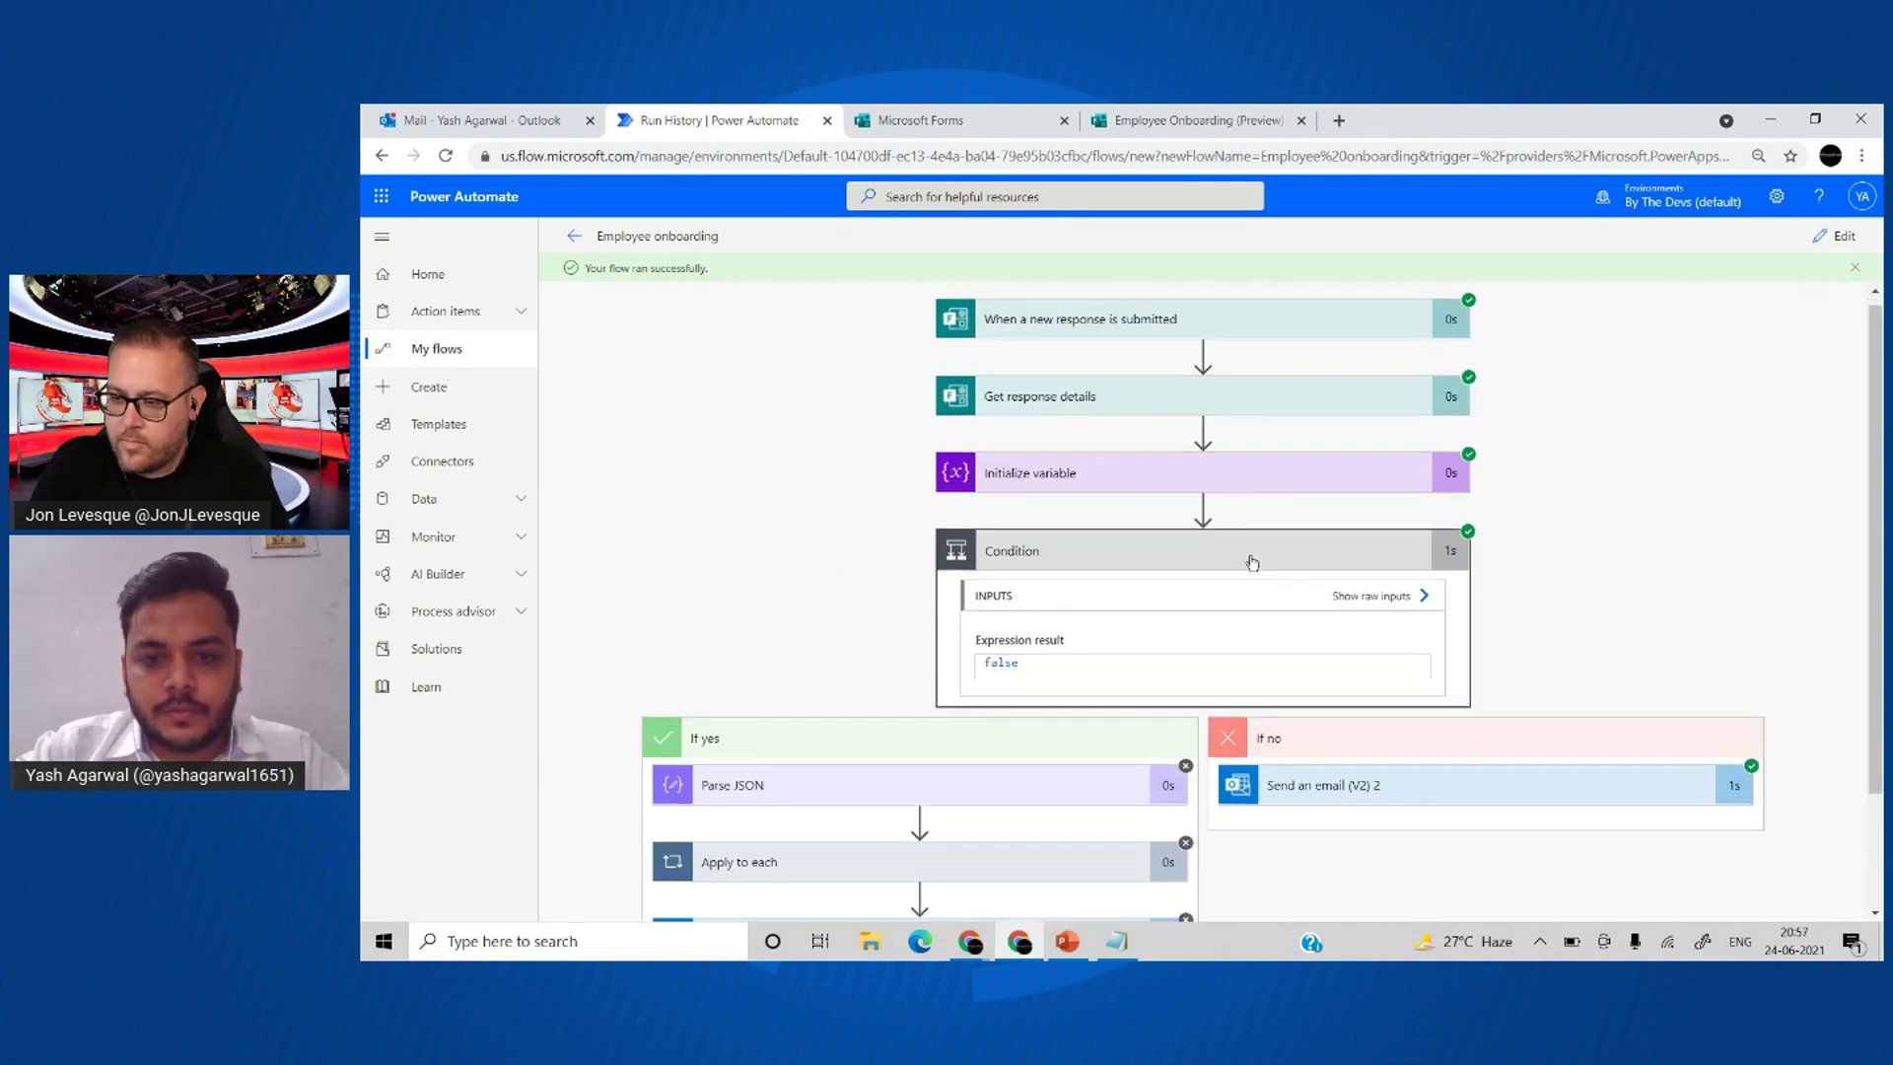
scroll(1252, 562, "down", 2)
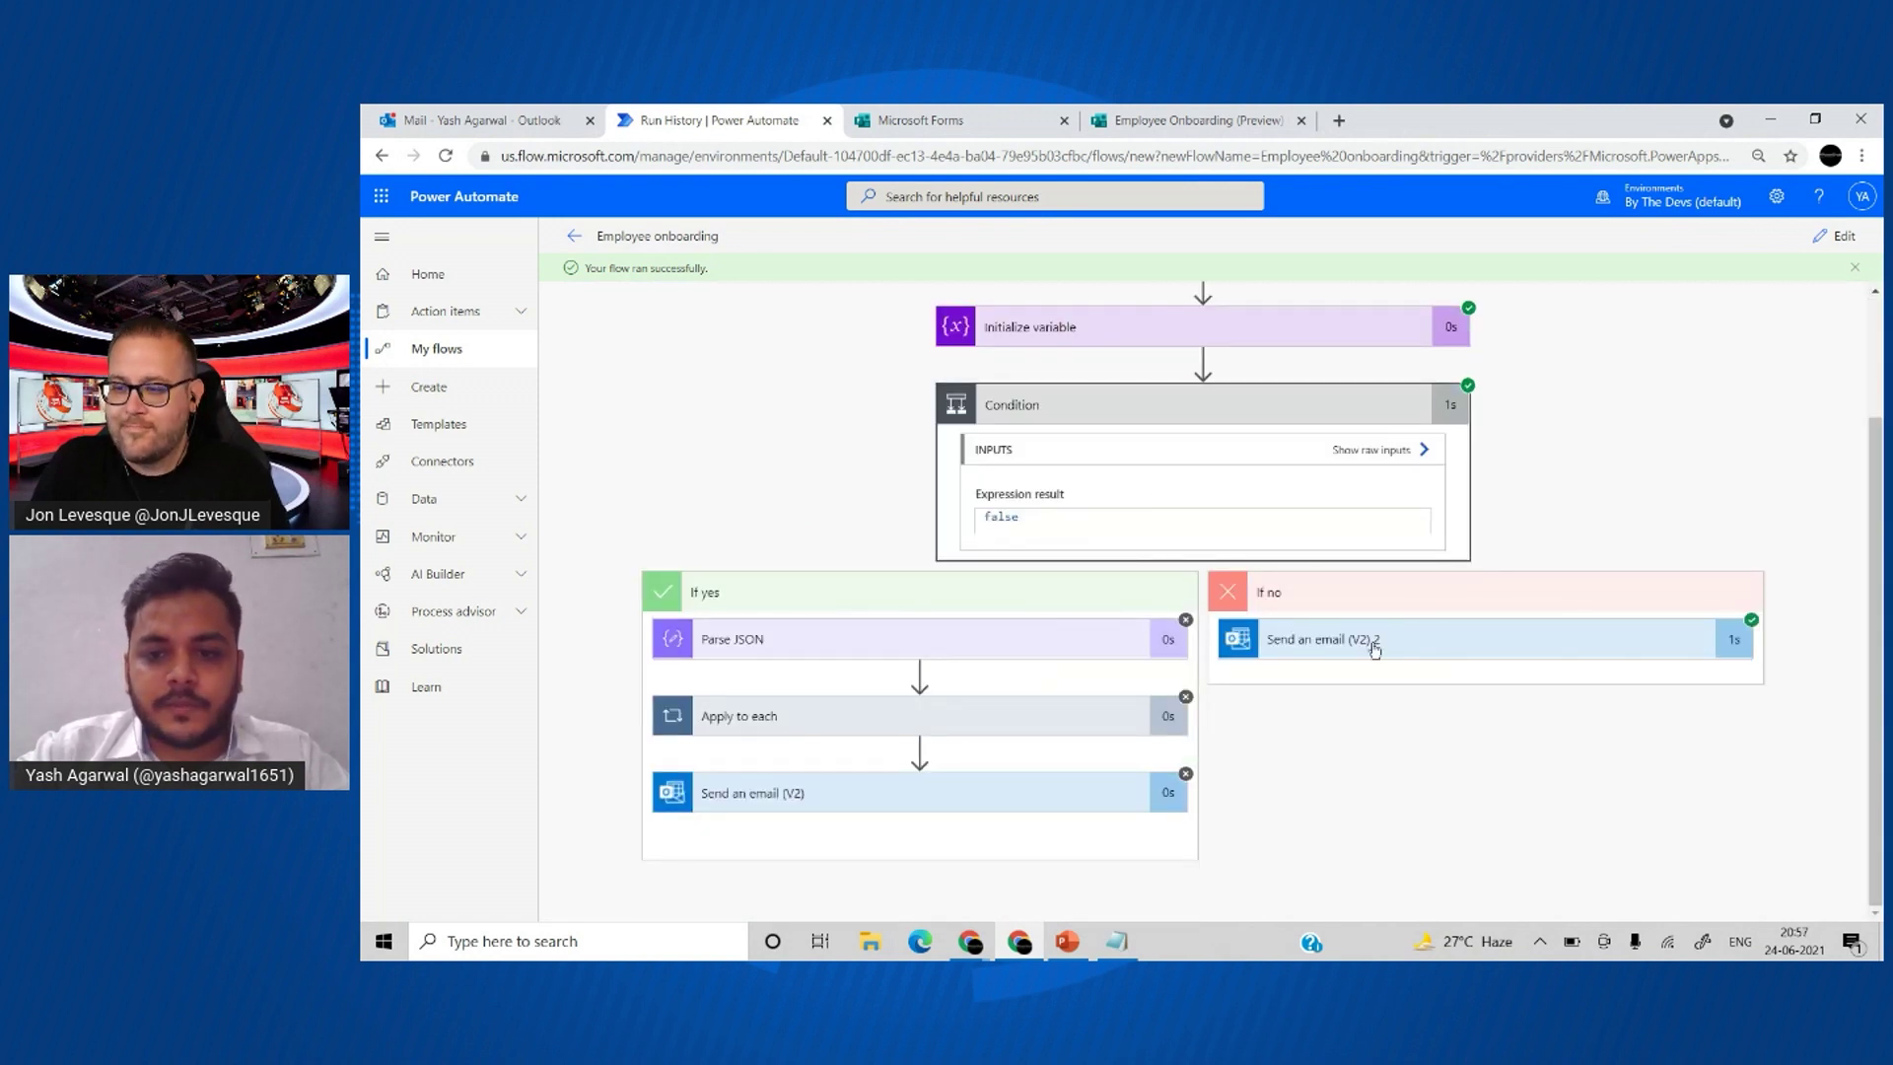
left_click(483, 119)
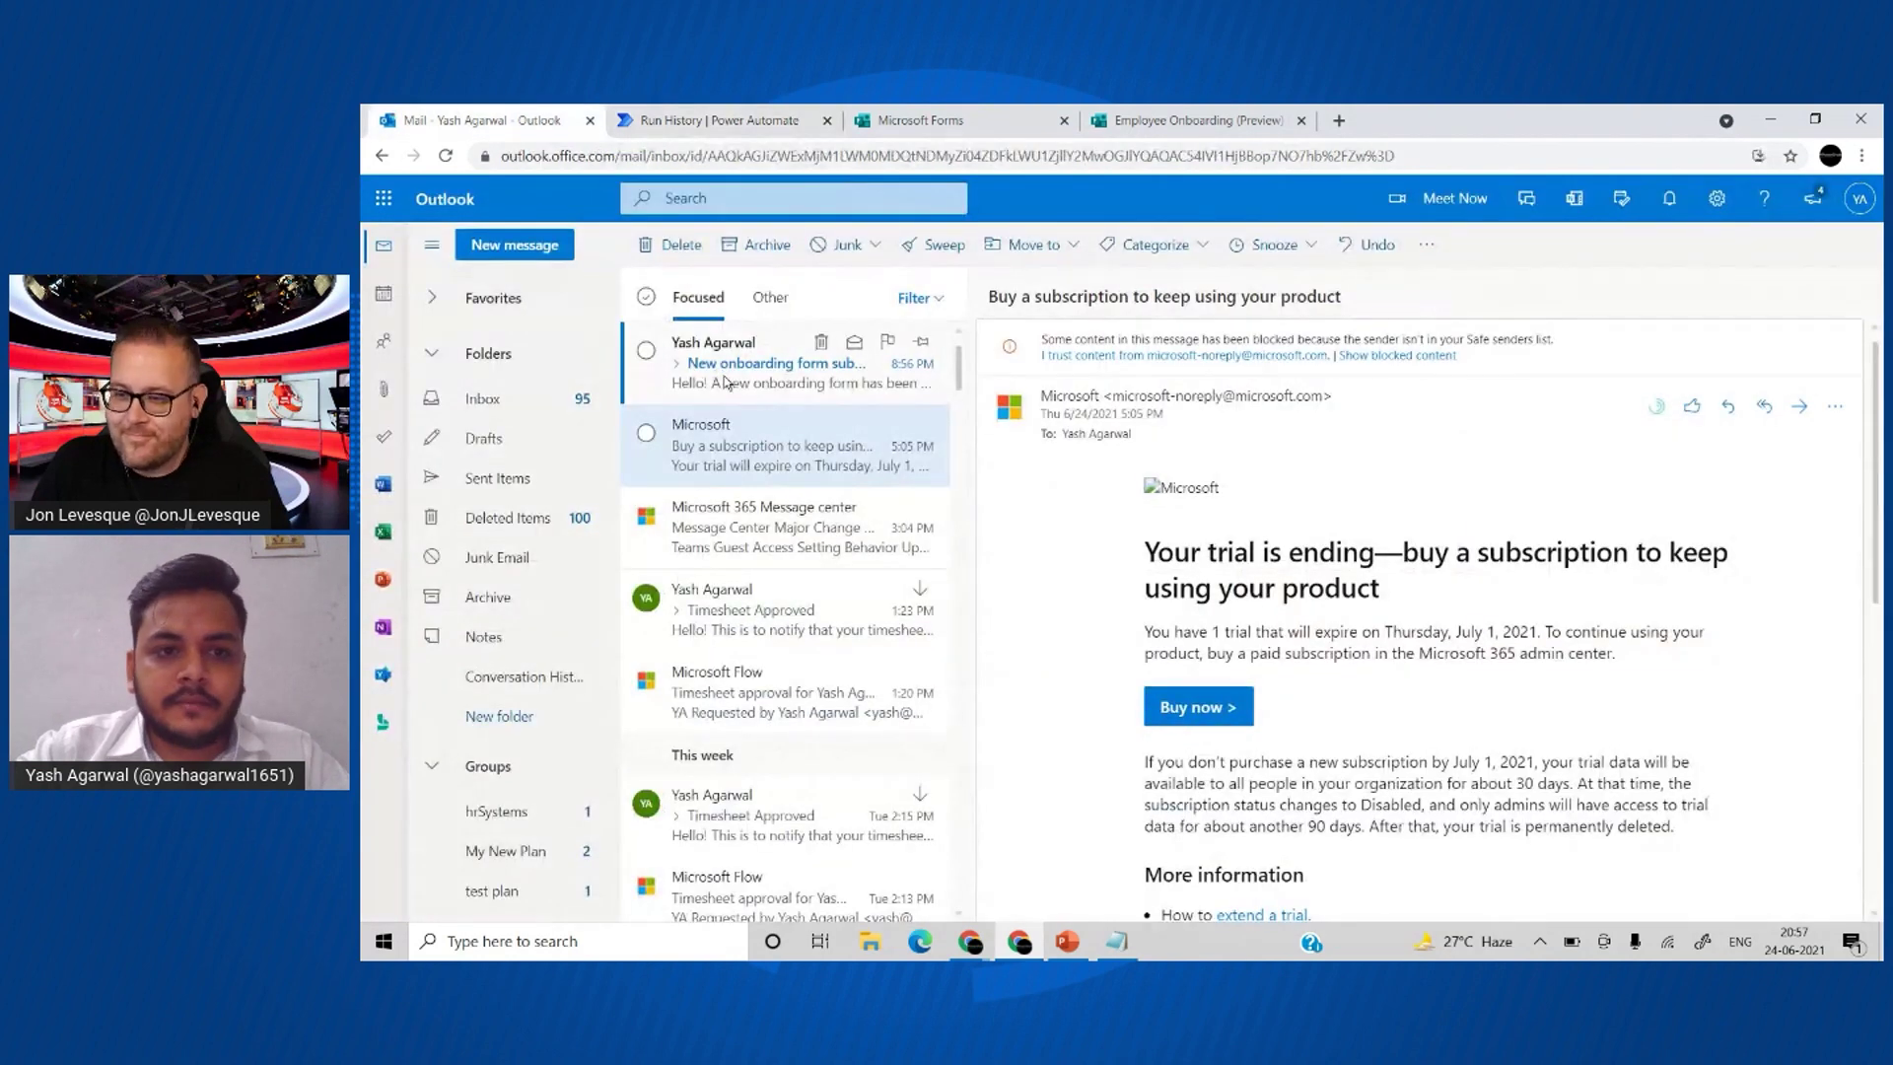
Read the 'New onboarding form submitted' email for HR, 2021-06-24, then return to the form.
left_click(725, 382)
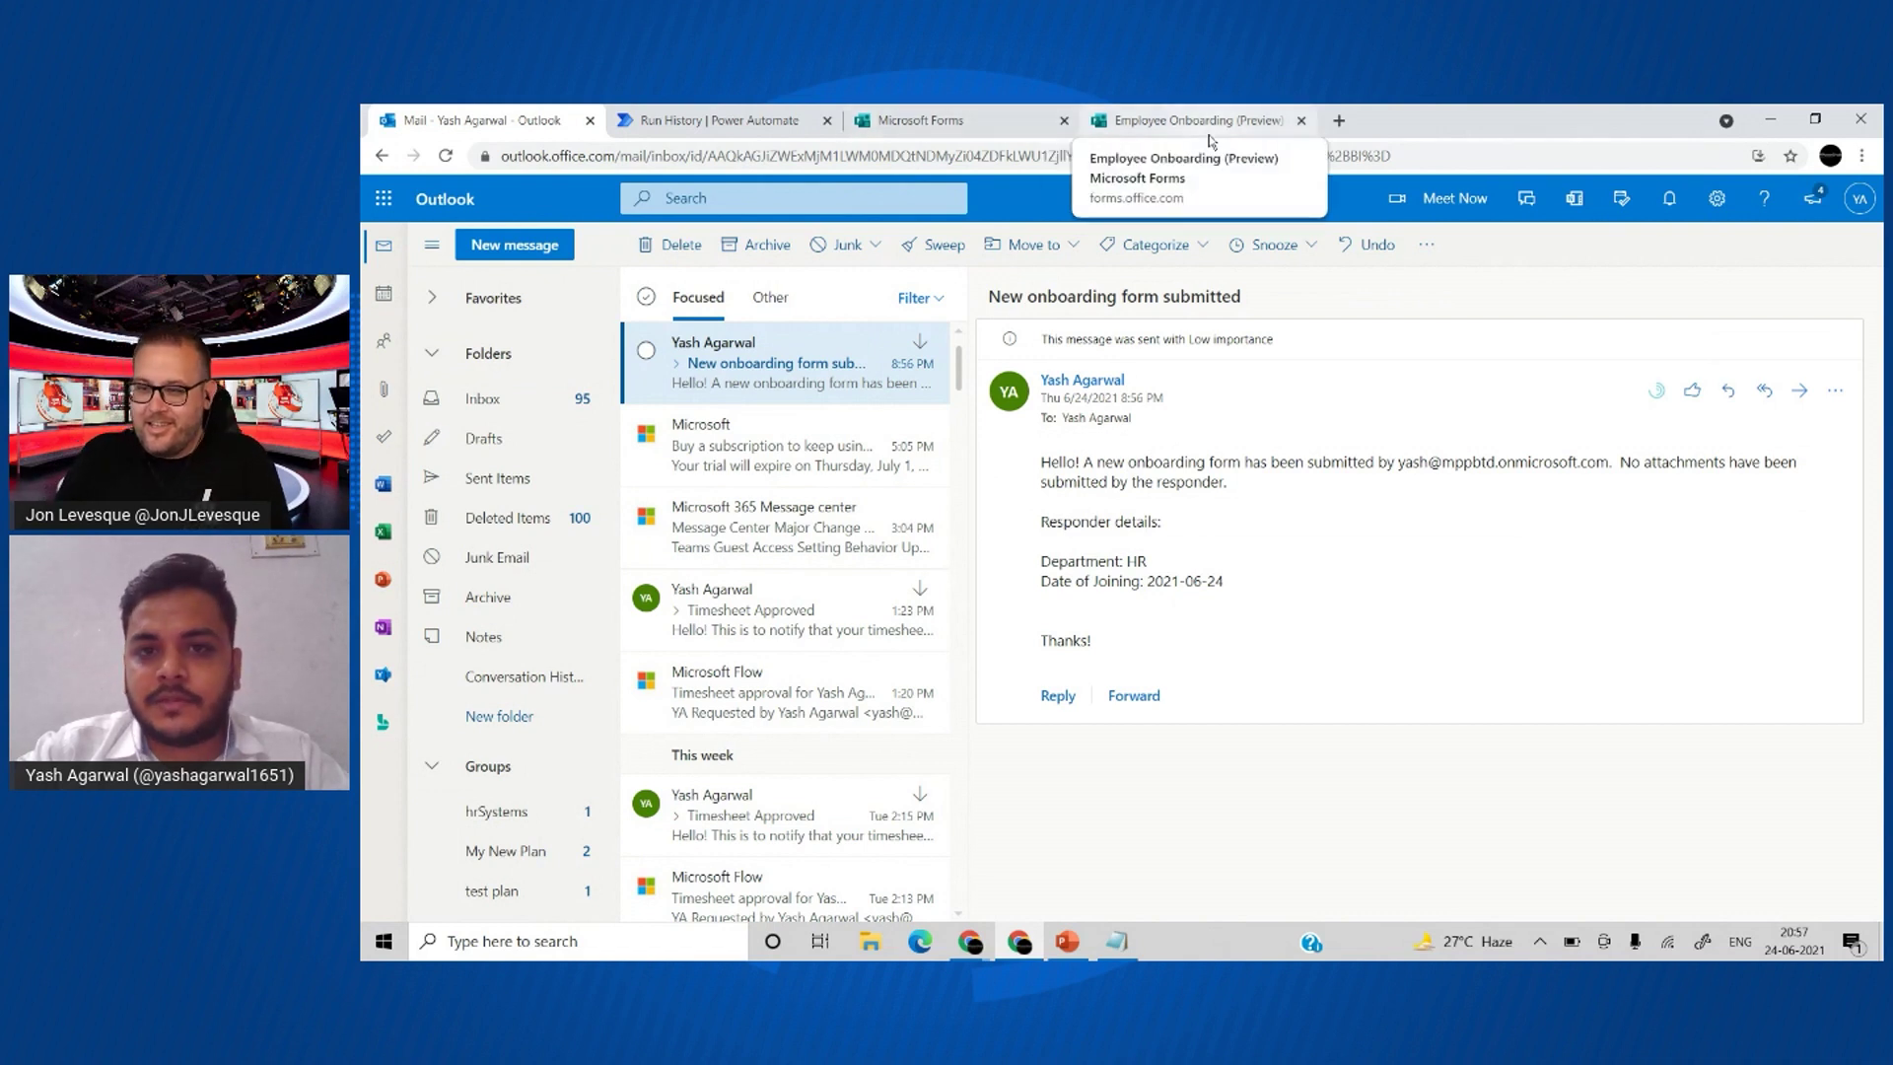
left_click(1175, 128)
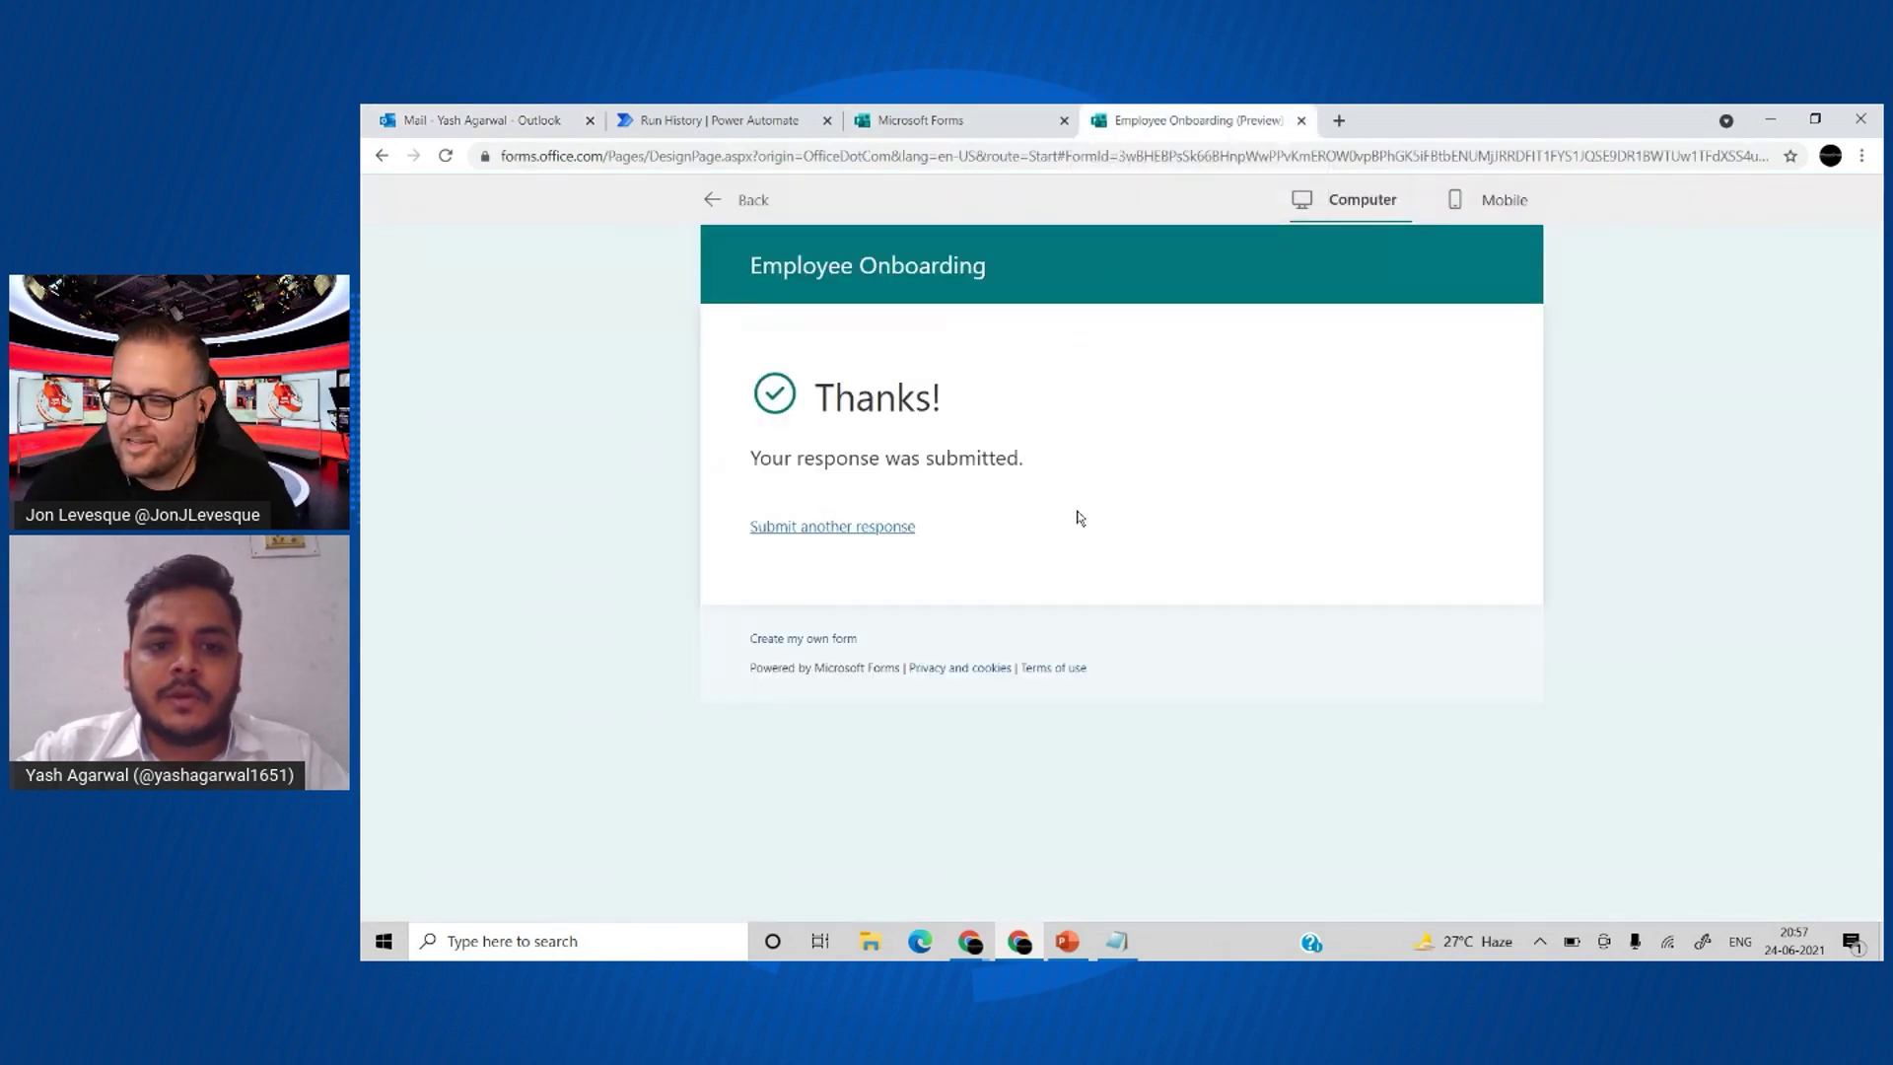
Start another response with Department IT and joining date 24 June 2021.
left_click(863, 534)
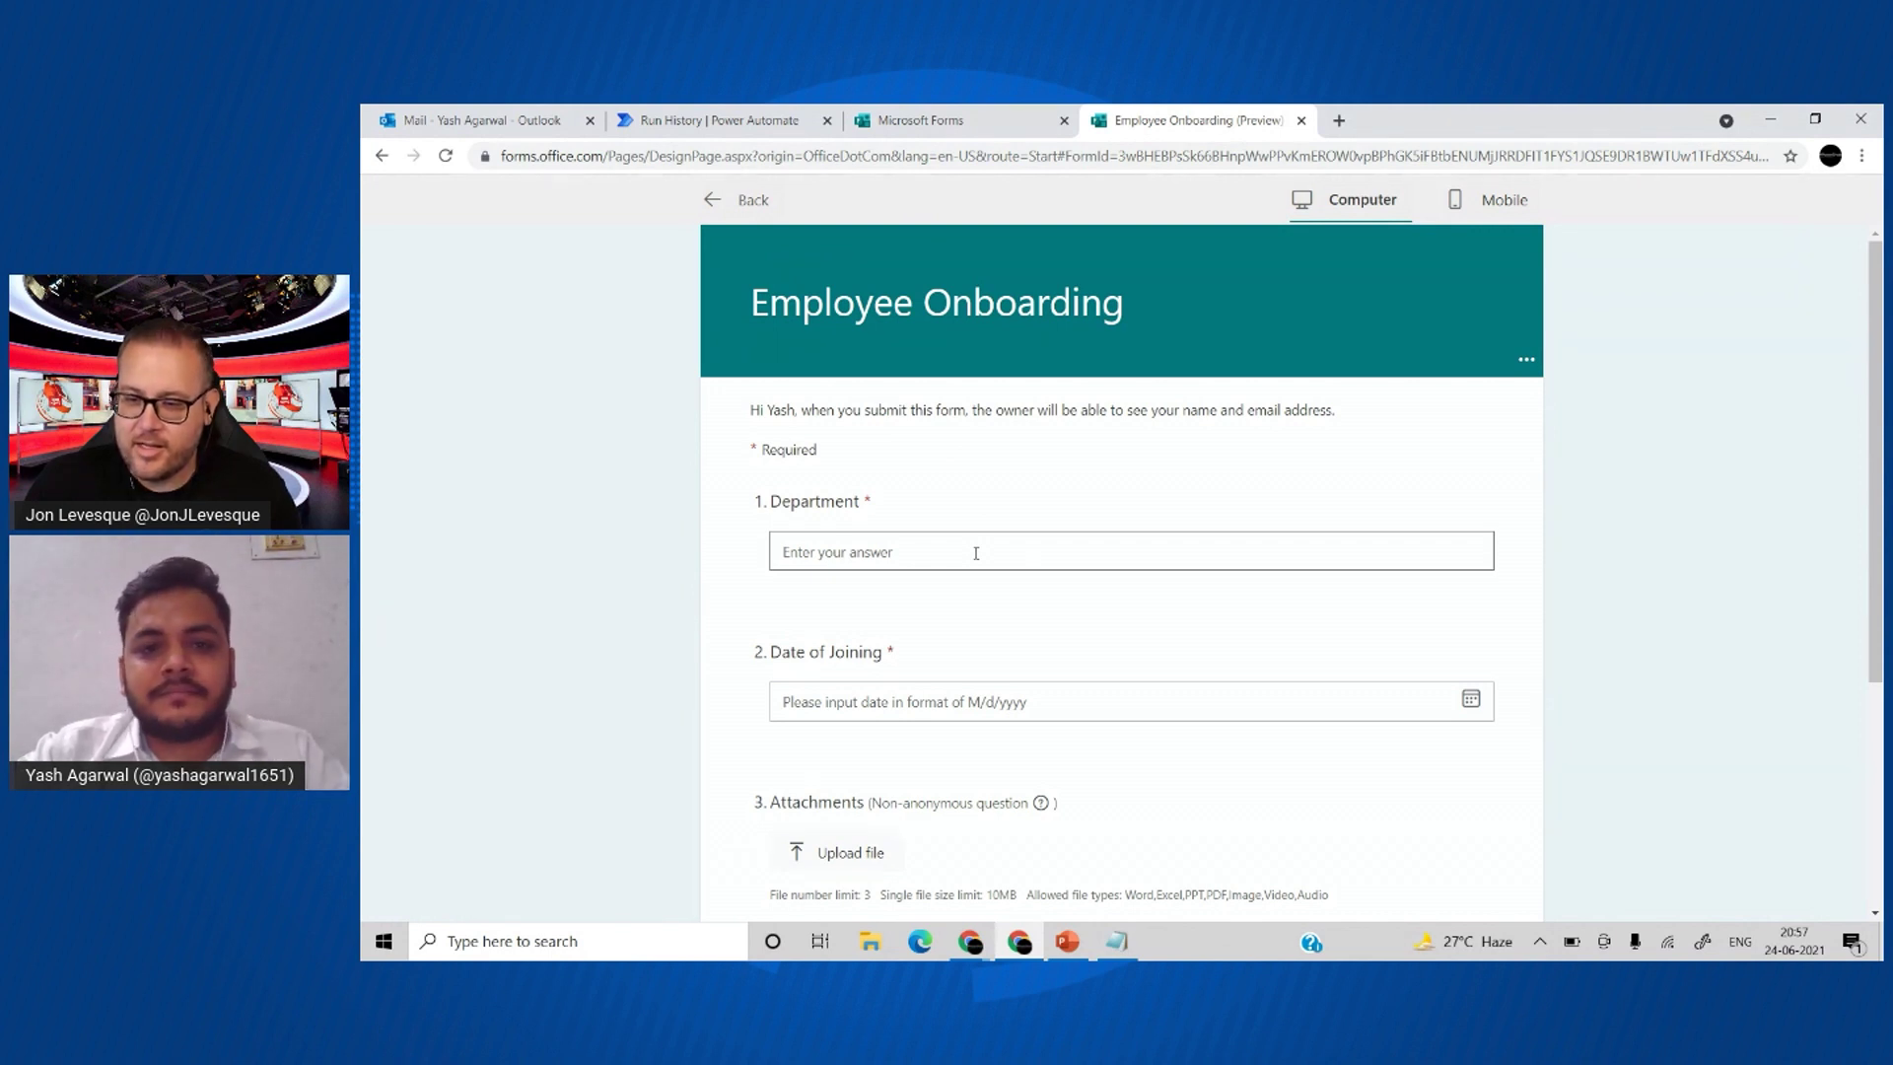
left_click(976, 553)
scroll(976, 555, "down", 1)
type("IT")
scroll(975, 559, "down", 1)
left_click(976, 505)
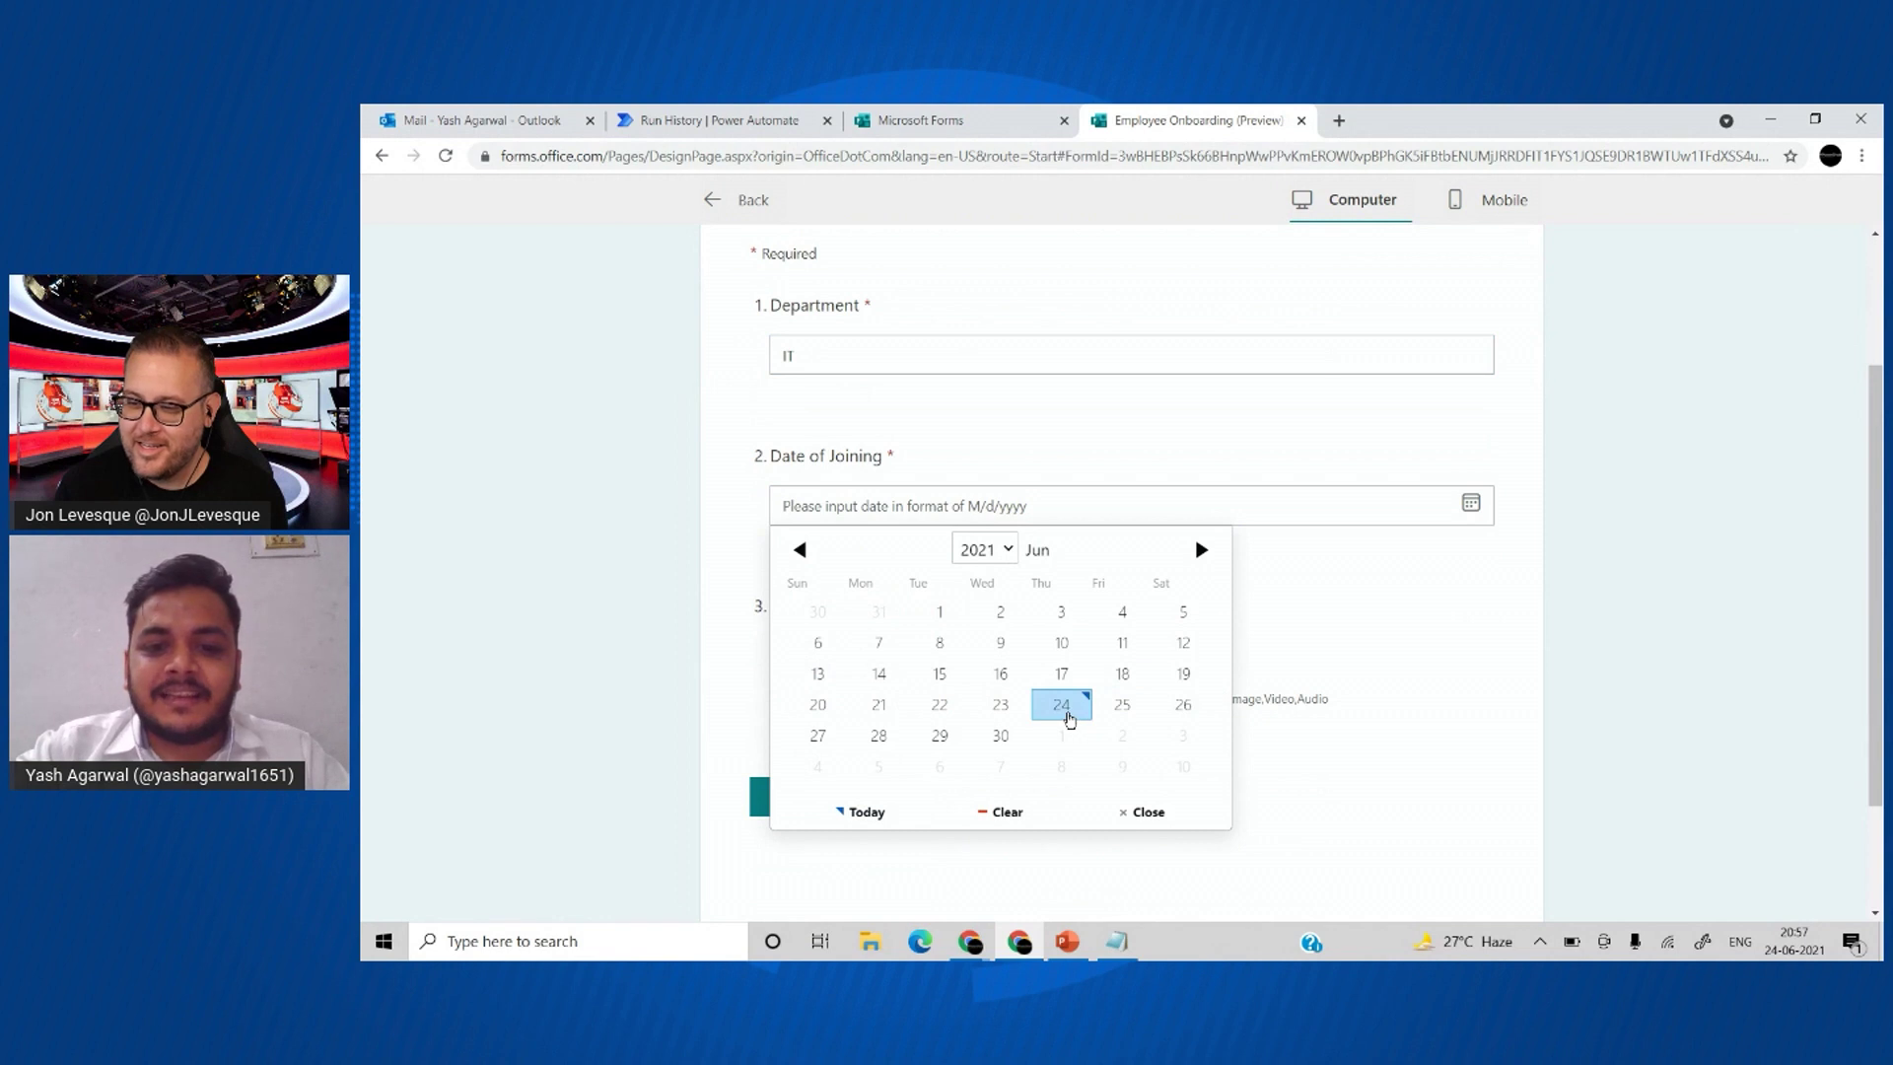
left_click(1061, 705)
Attach C1.pdf and C2.pdf and submit the response.
left_click(826, 659)
left_click(1250, 399)
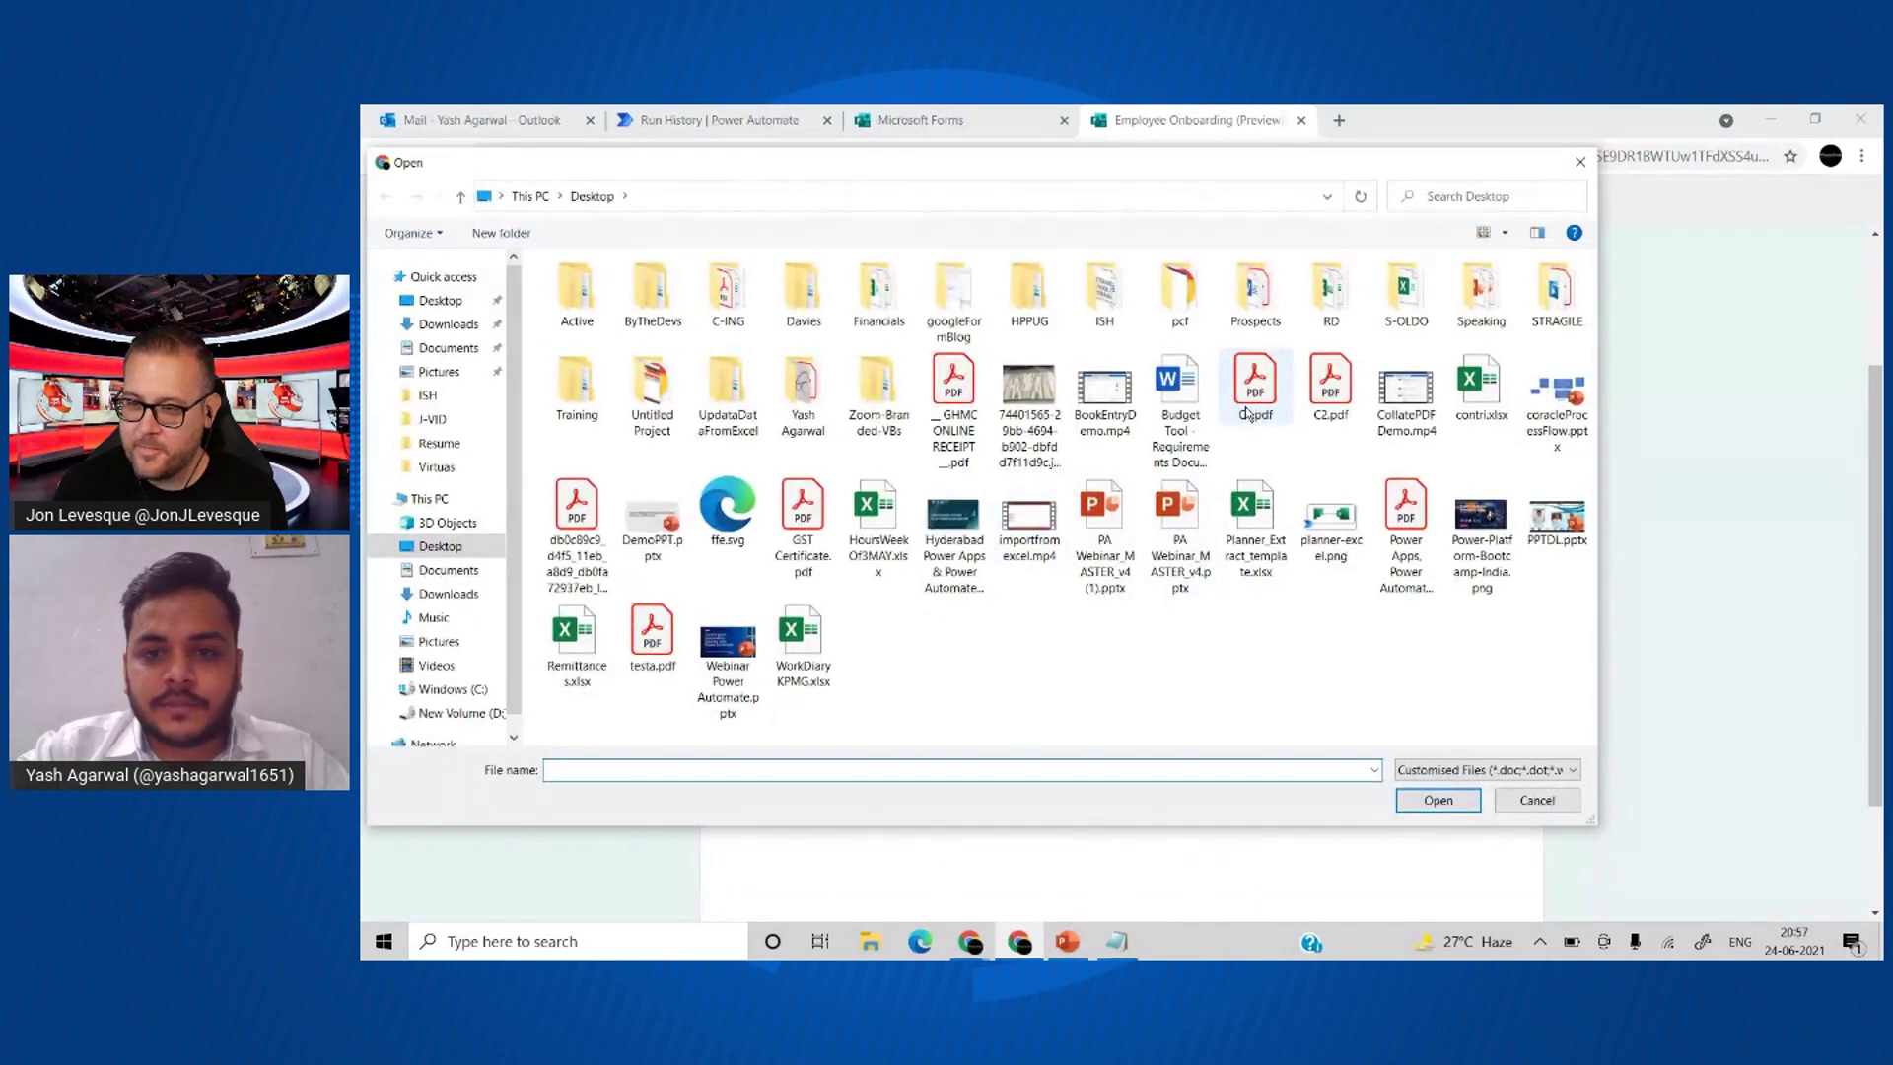
left_click(1331, 392, "ctrl")
left_click(1447, 803)
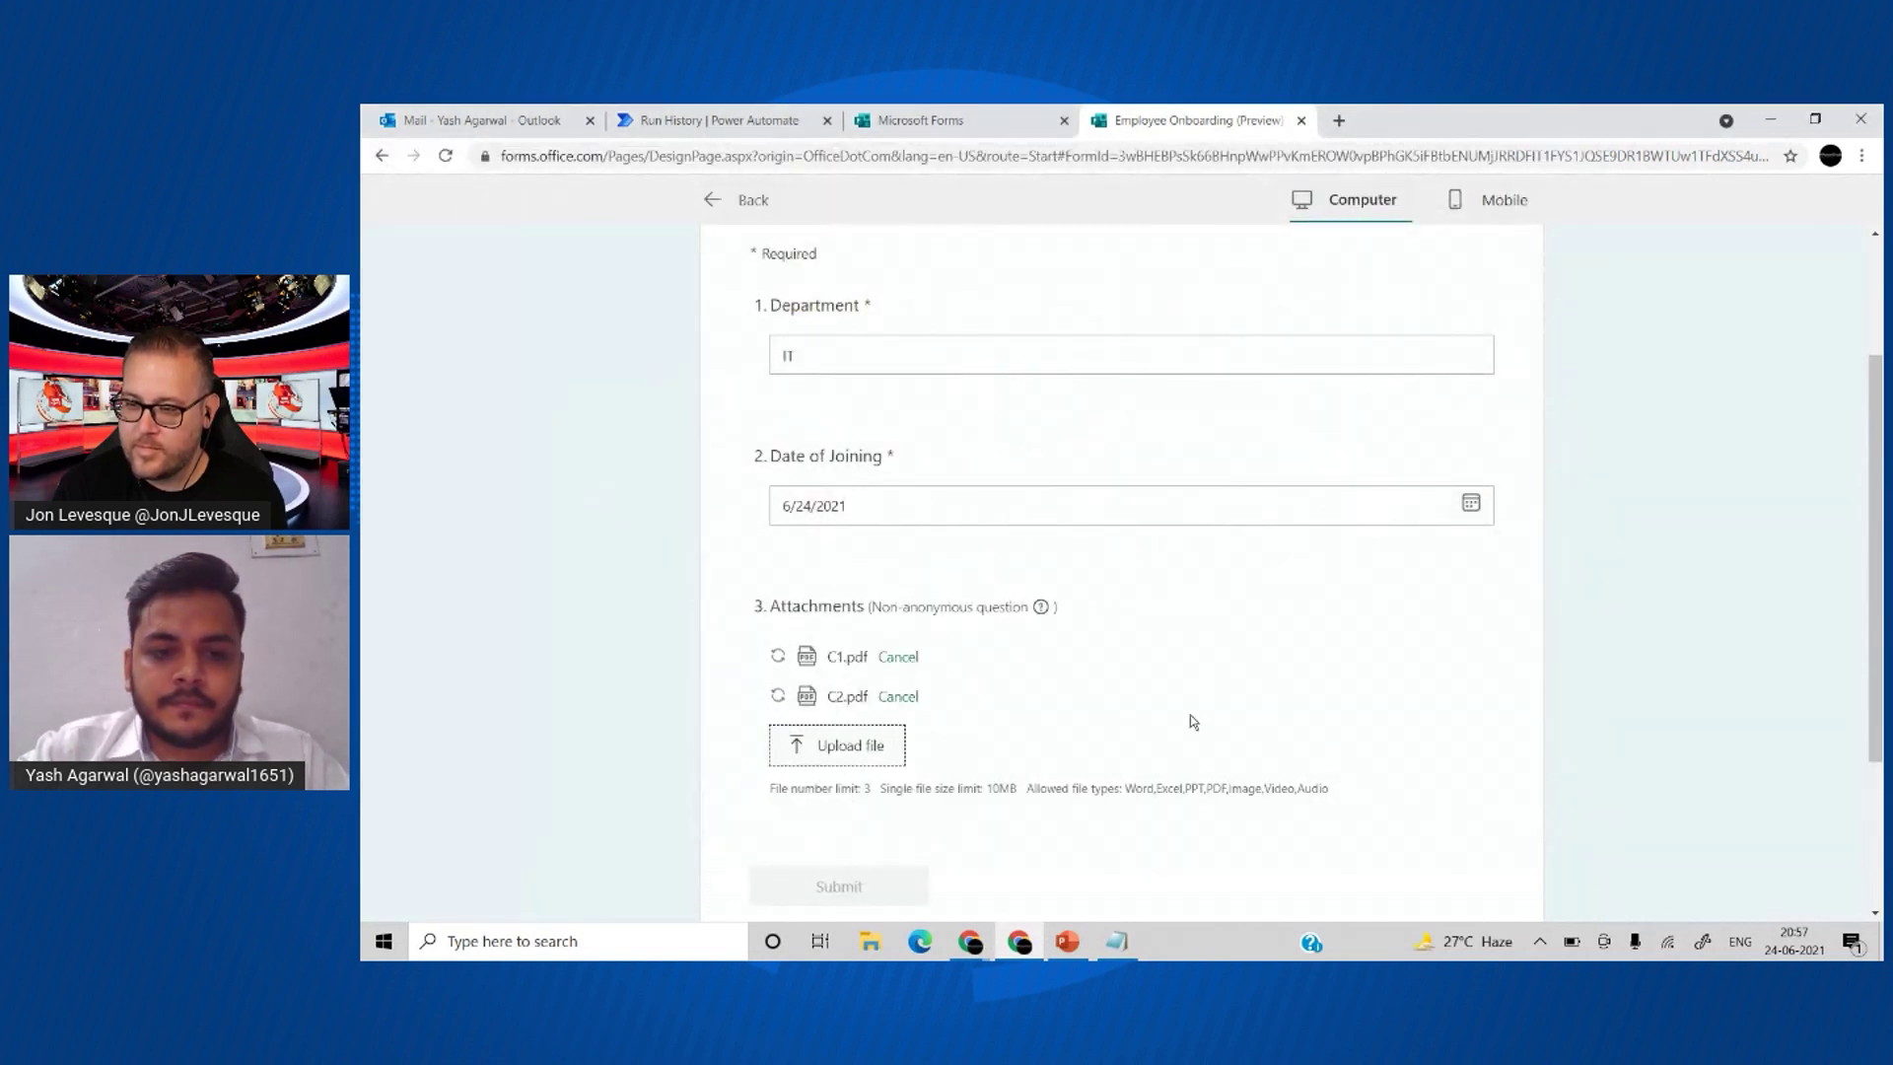
scroll(1100, 719, "down", 2)
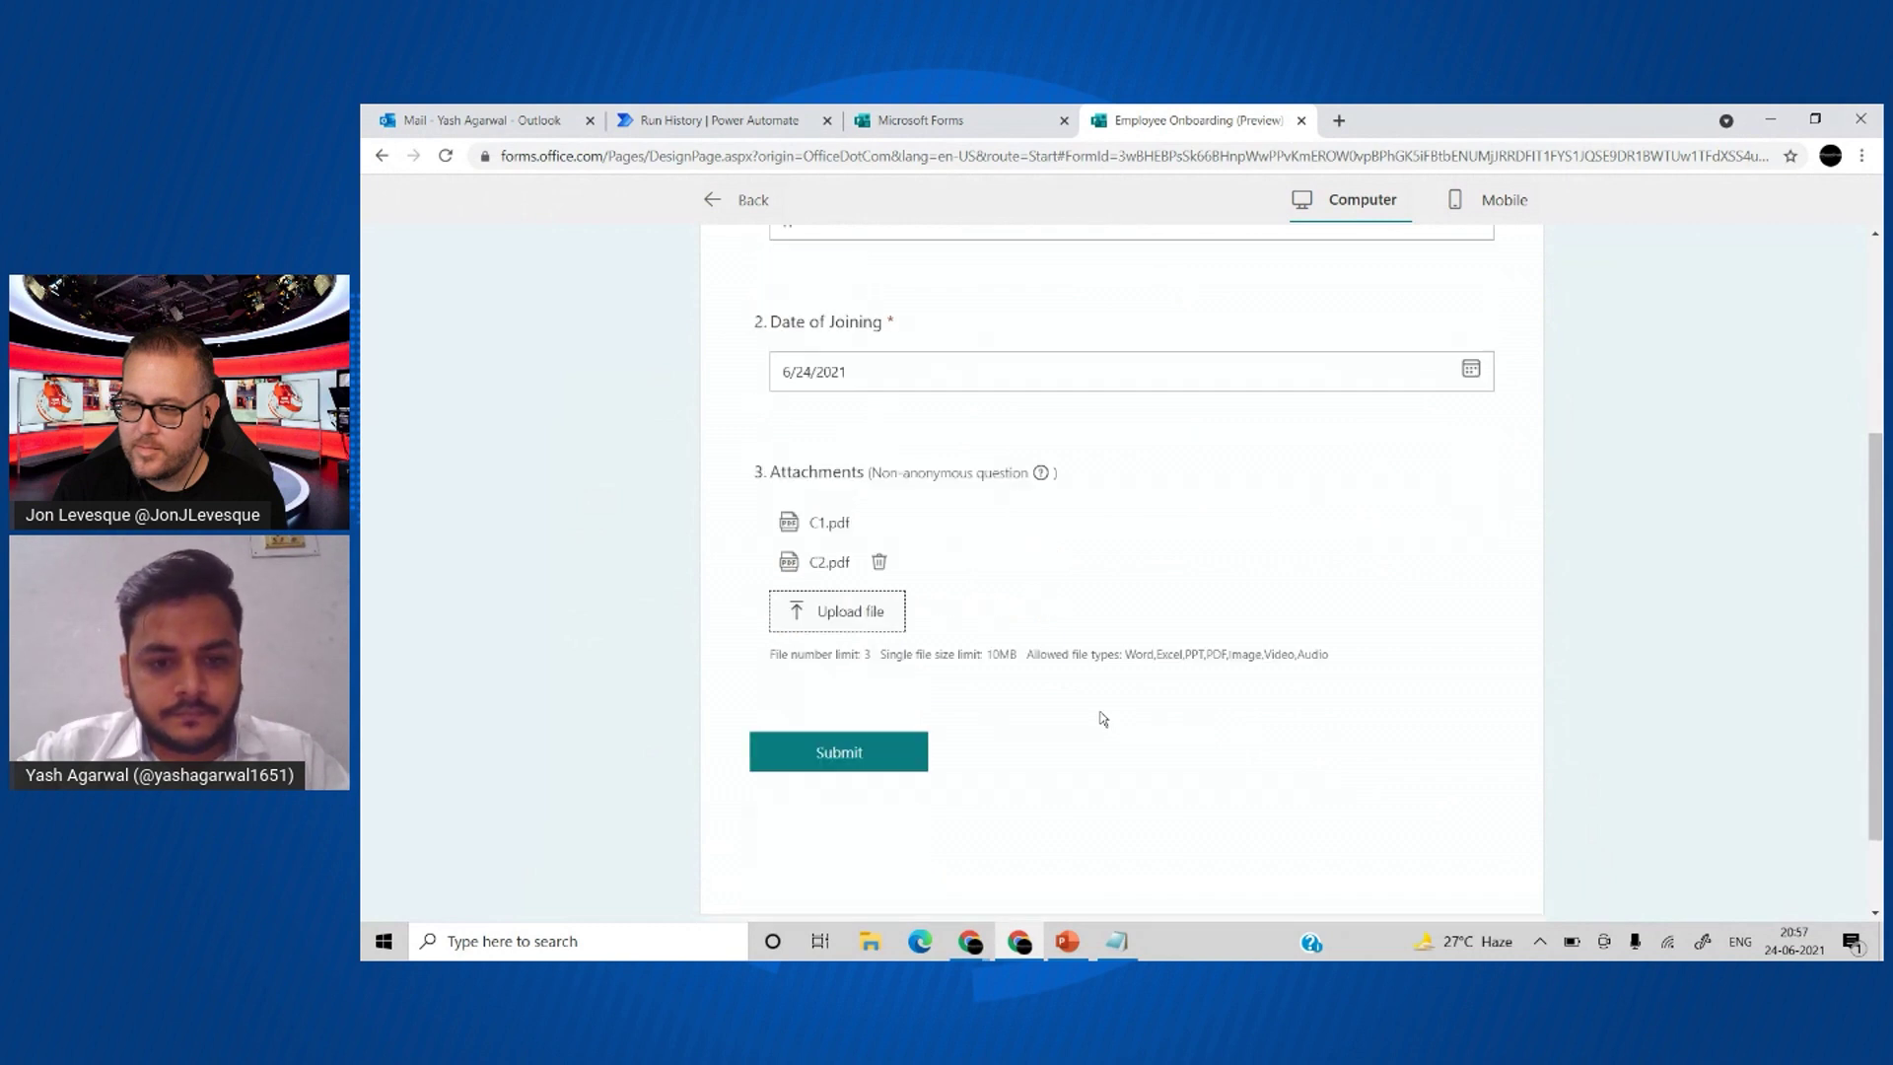
left_click(874, 699)
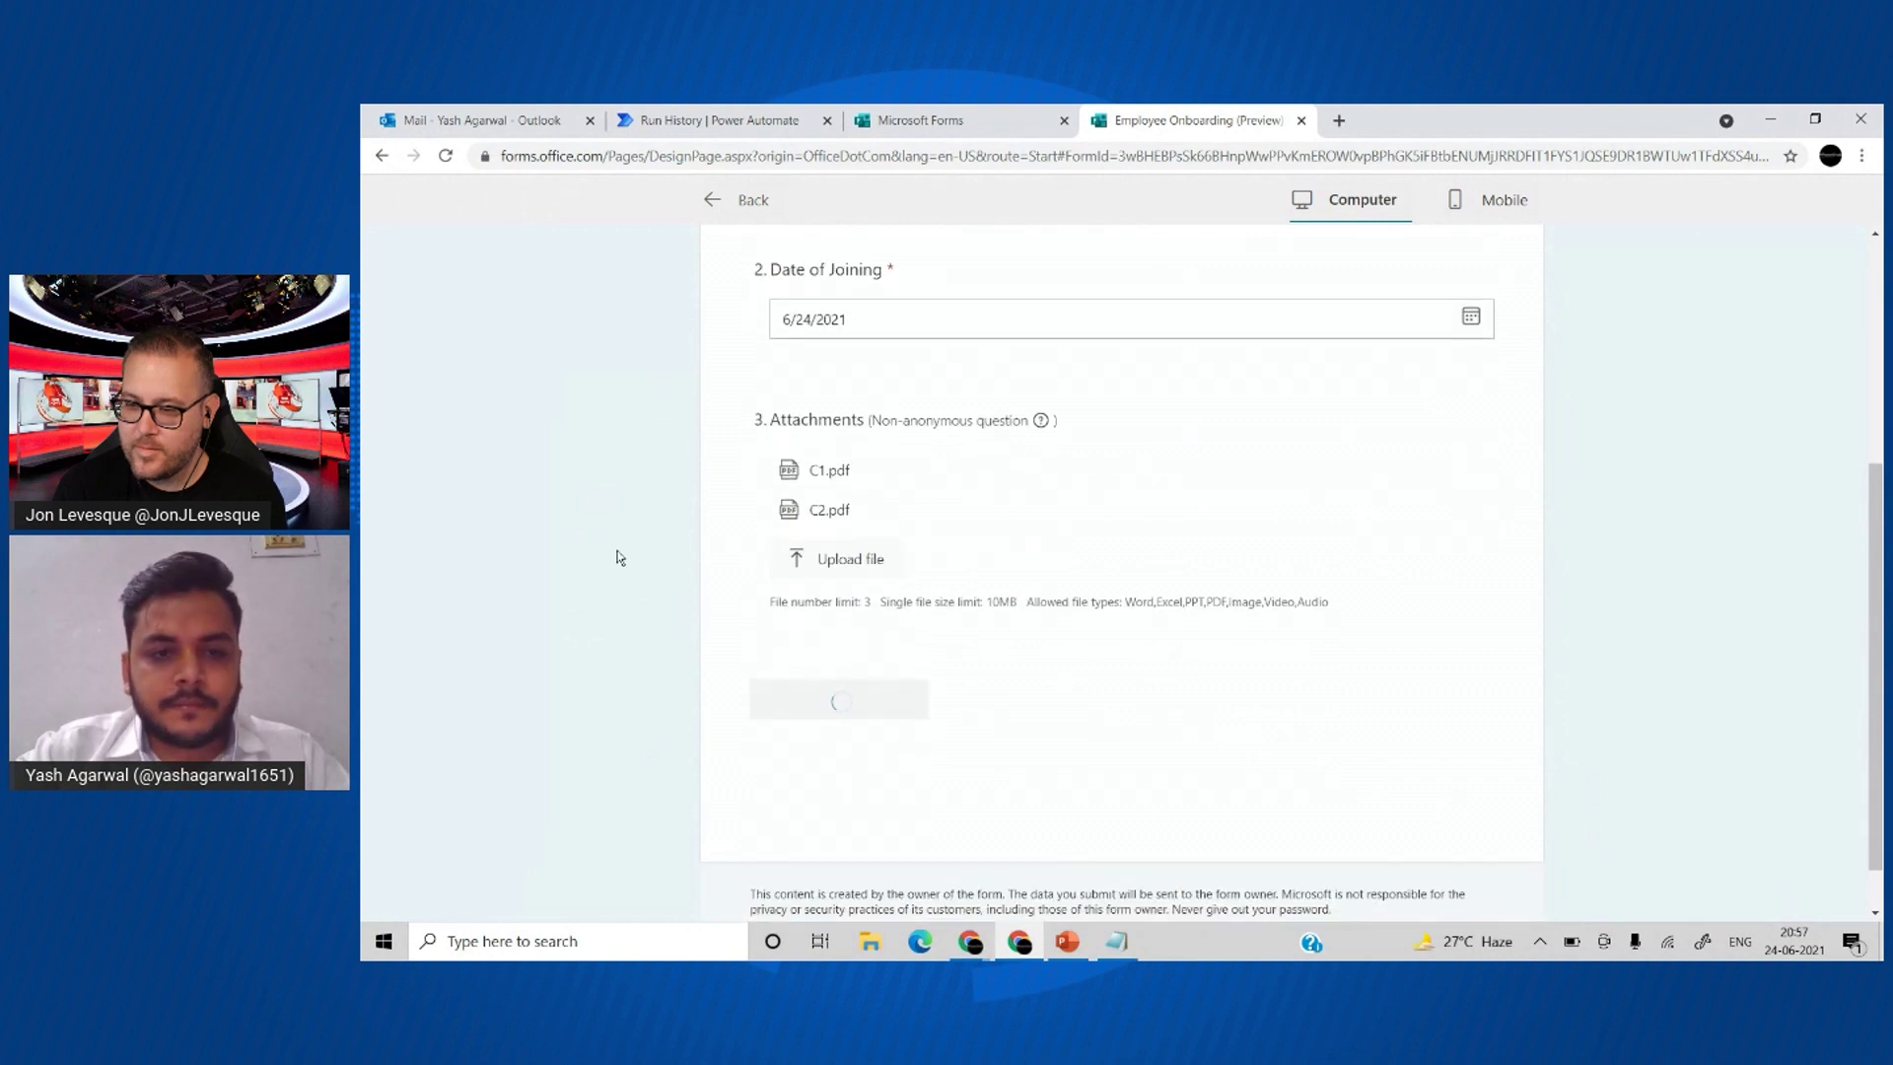
scroll(619, 558, "up", 2)
scroll(619, 558, "up", 2)
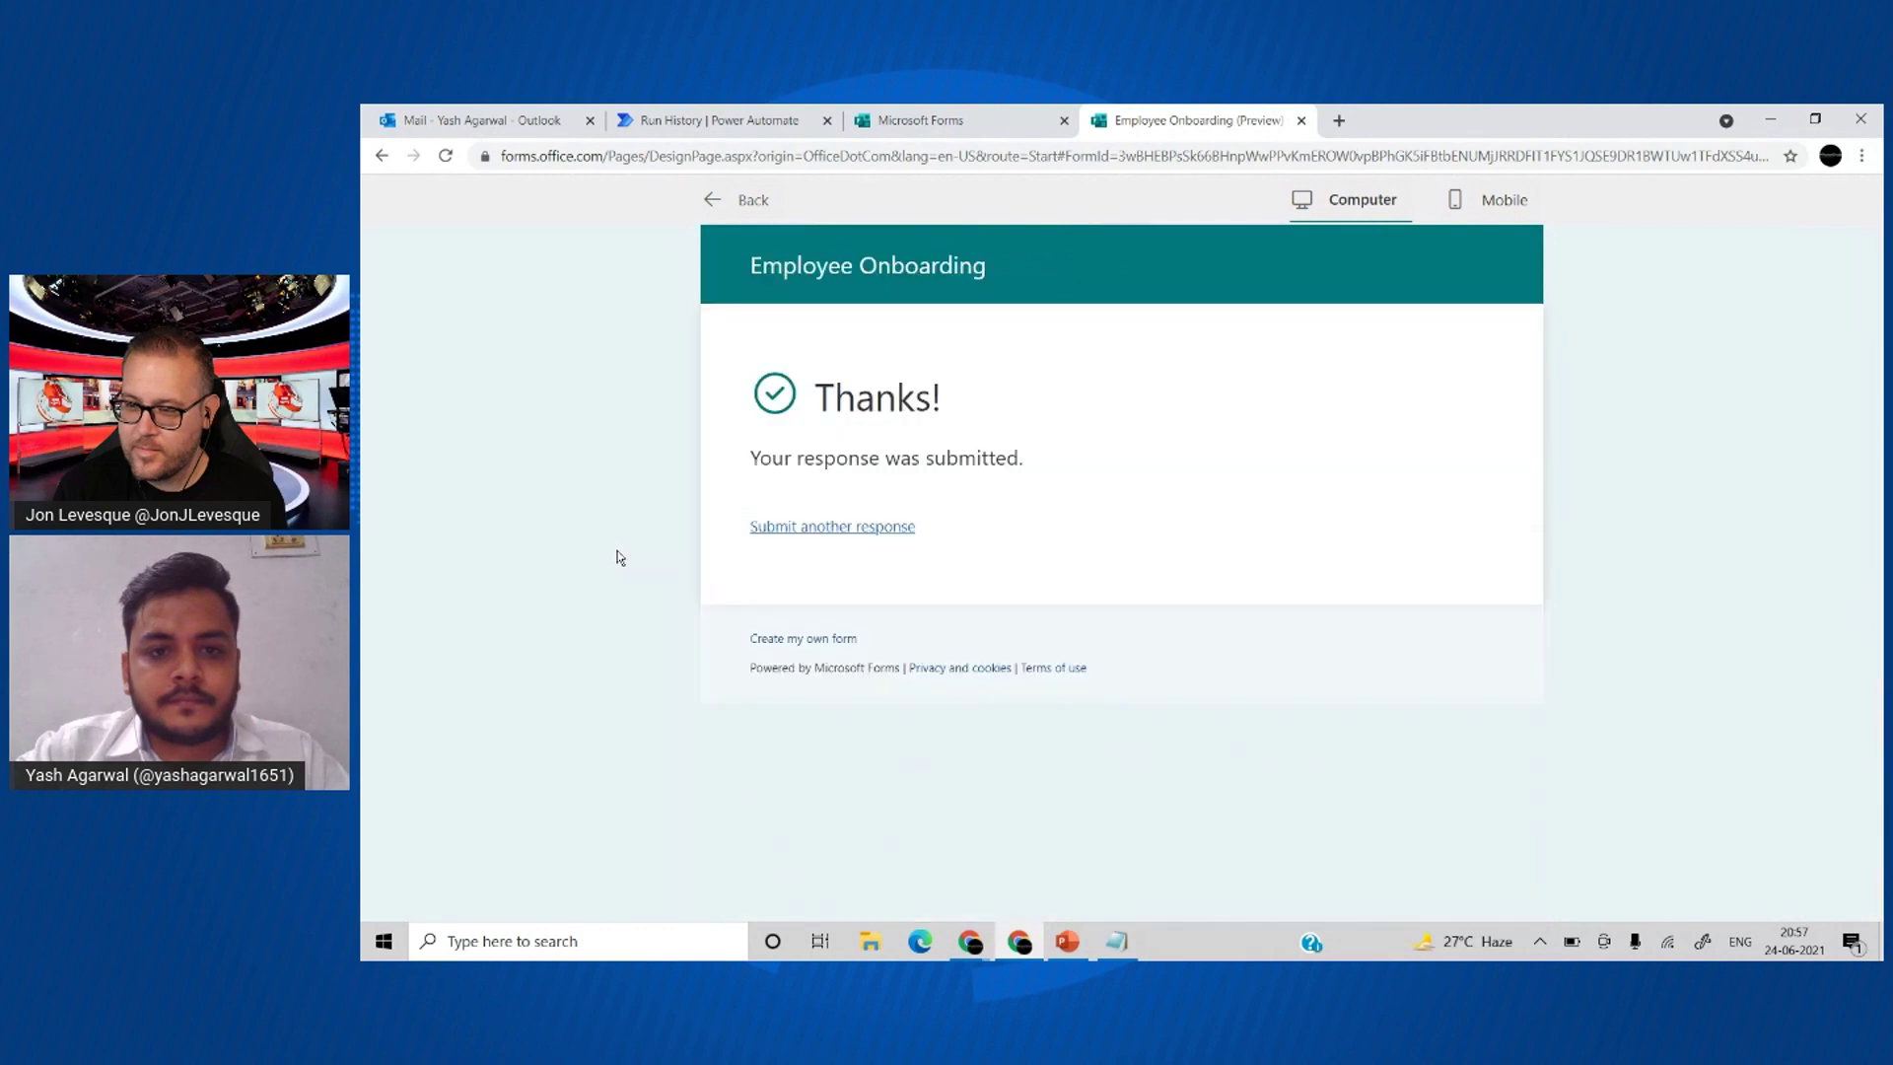
left_click(769, 111)
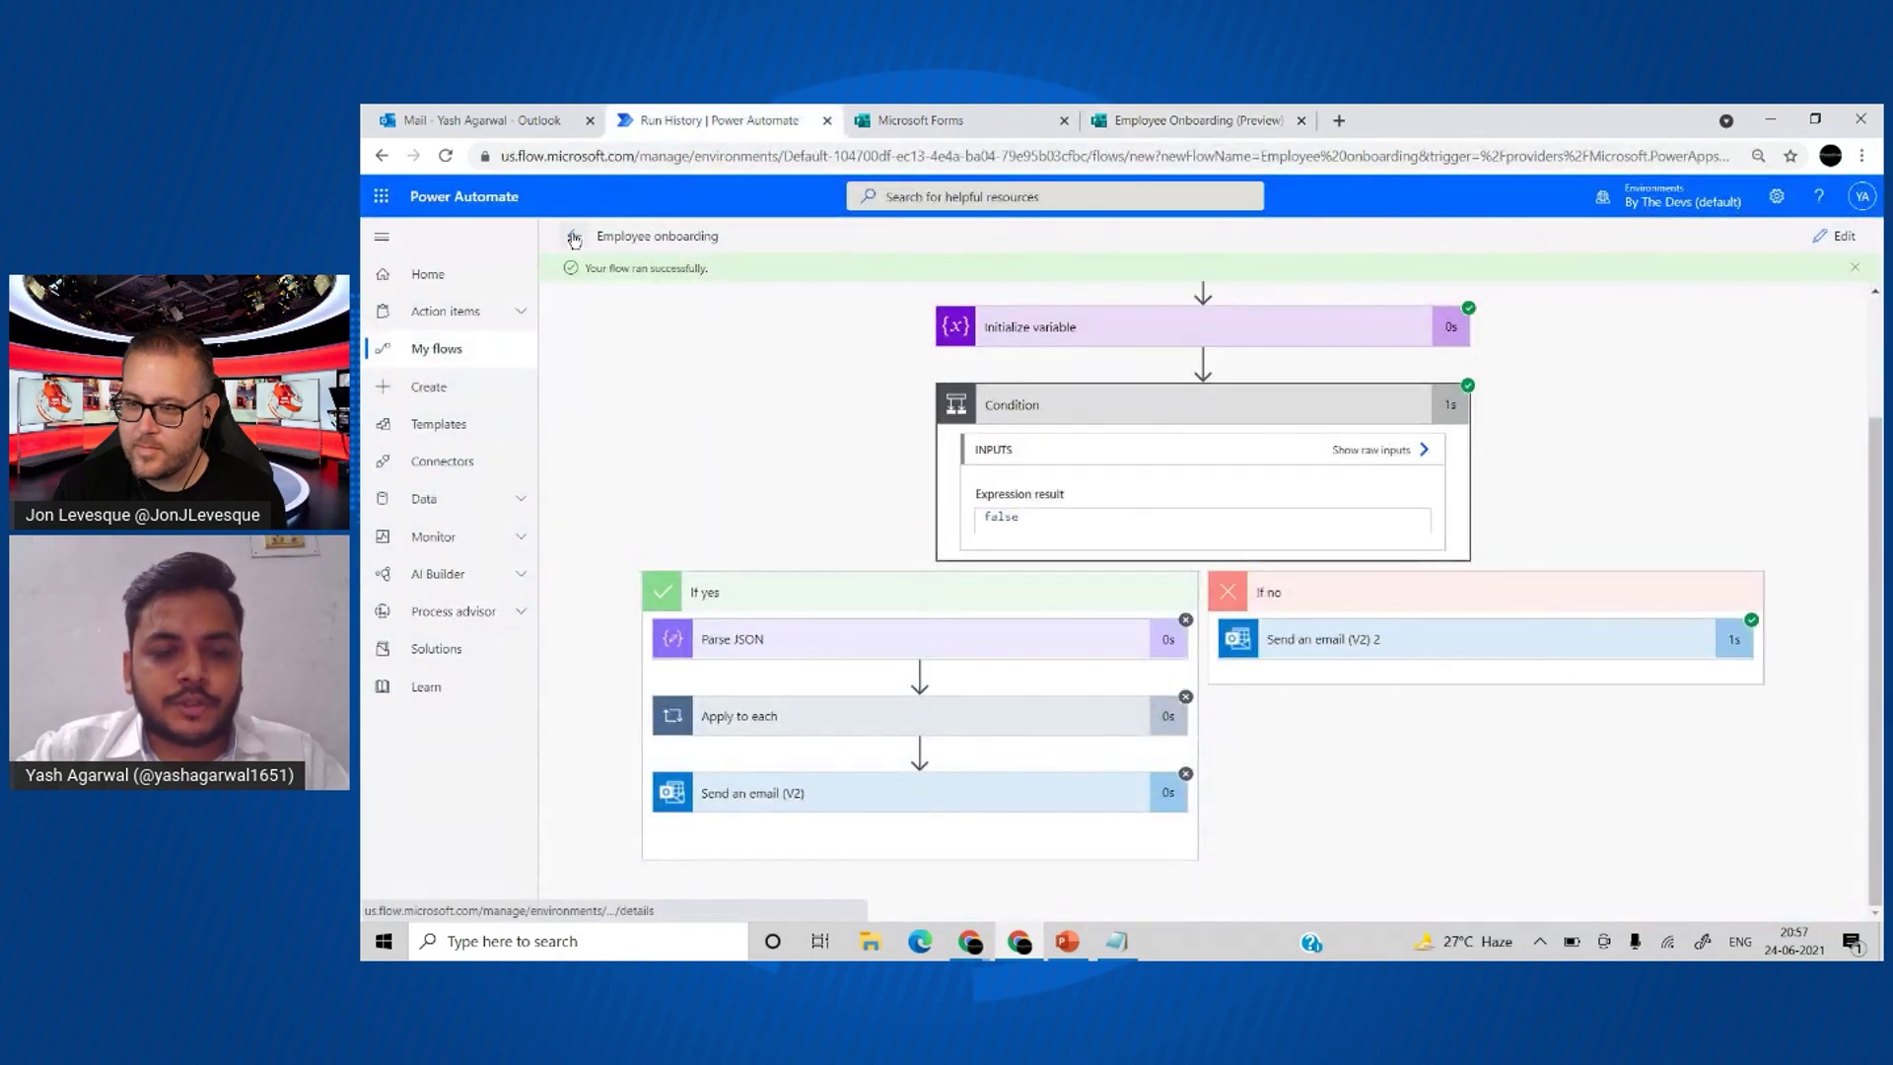
Open the newest Employee onboarding run, from Jun 24 08:57 PM, in the run history.
left_click(574, 240)
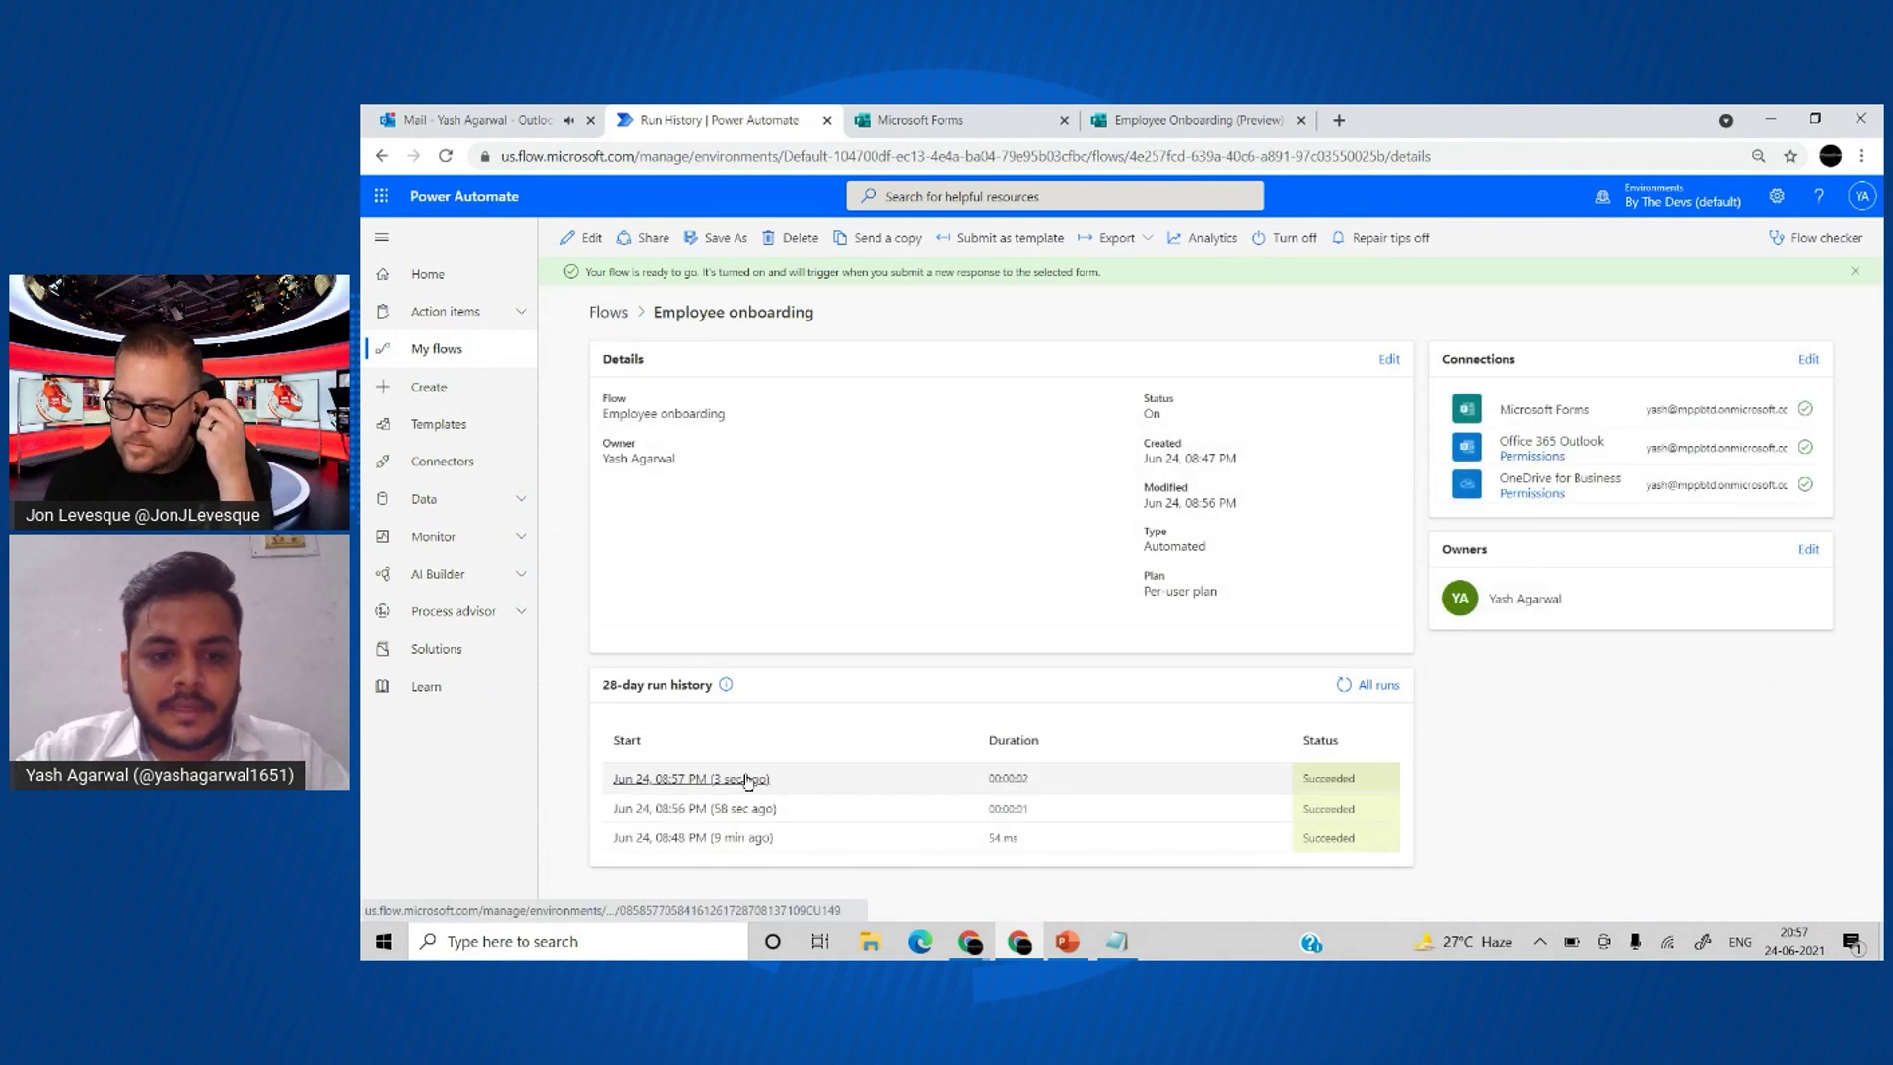
left_click(748, 782)
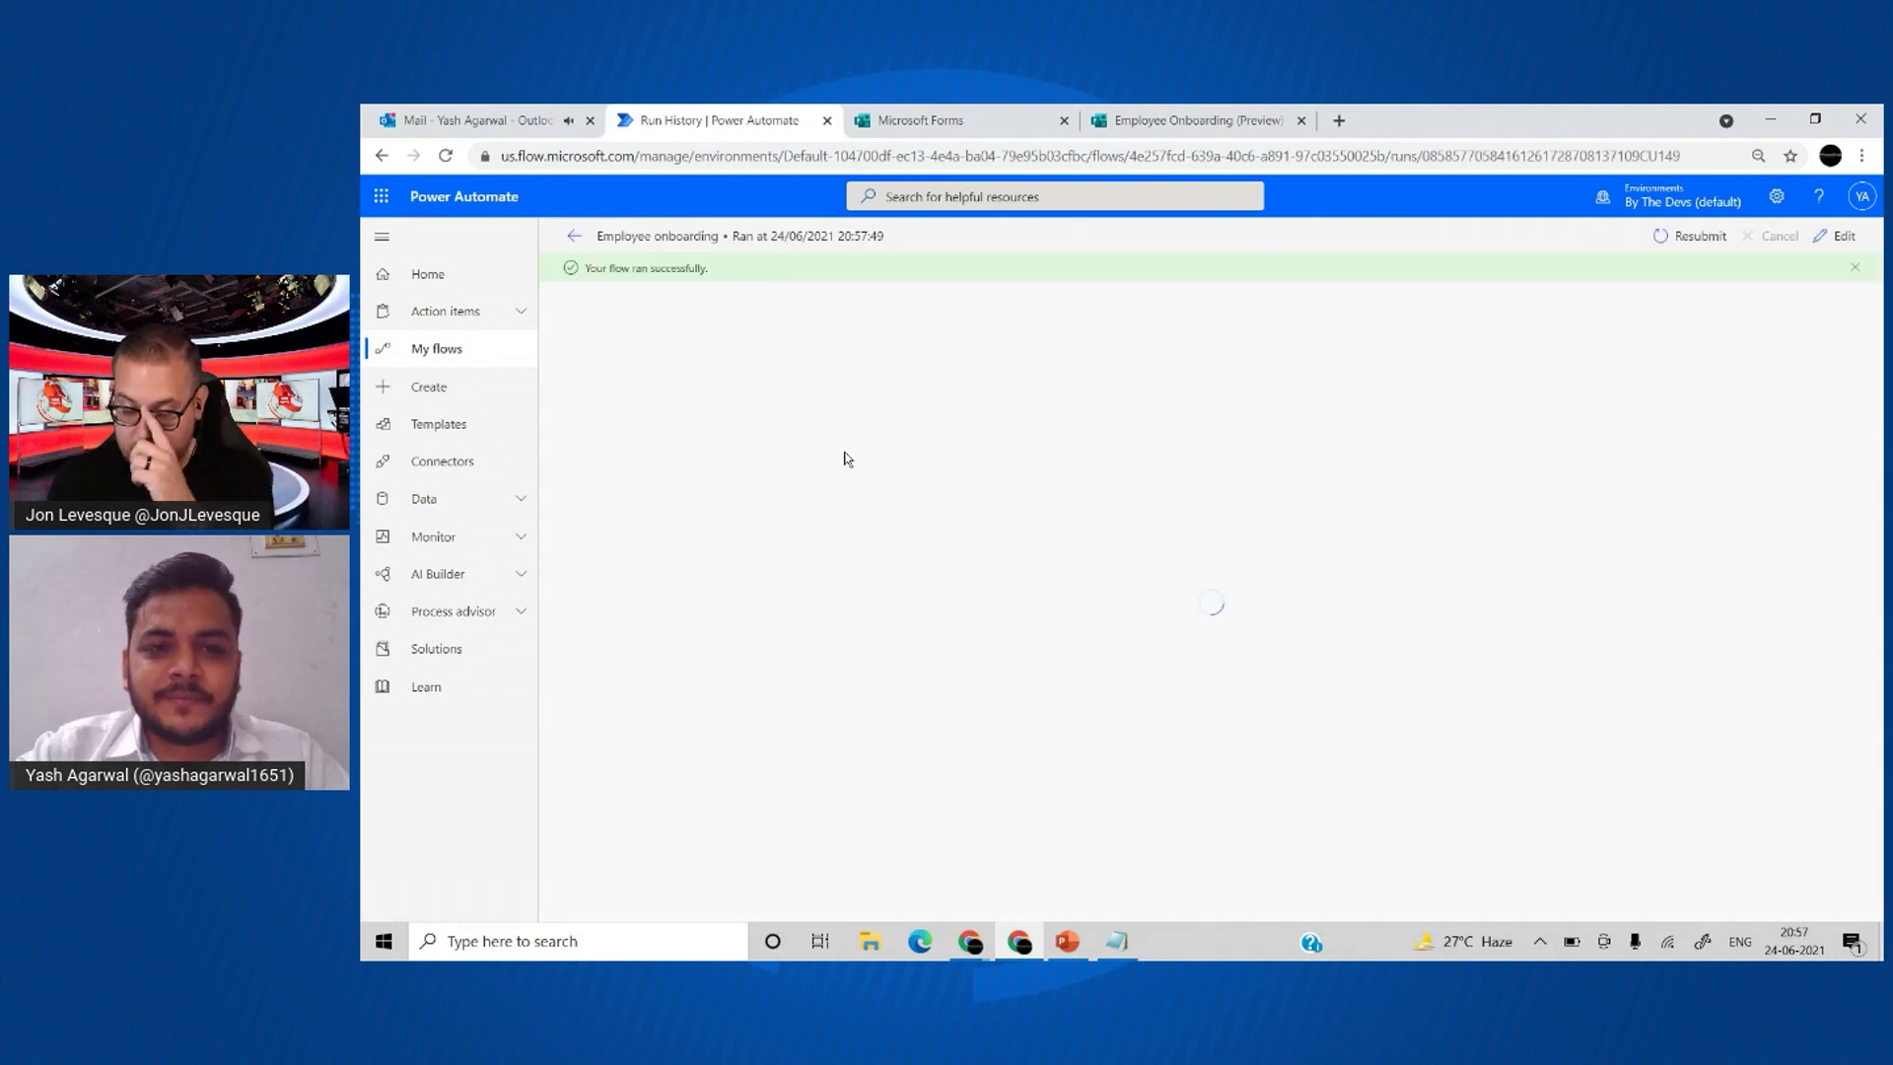
Open the newest onboarding email for Department IT and preview both PDF attachments, C1 and C2.
left_click(510, 117)
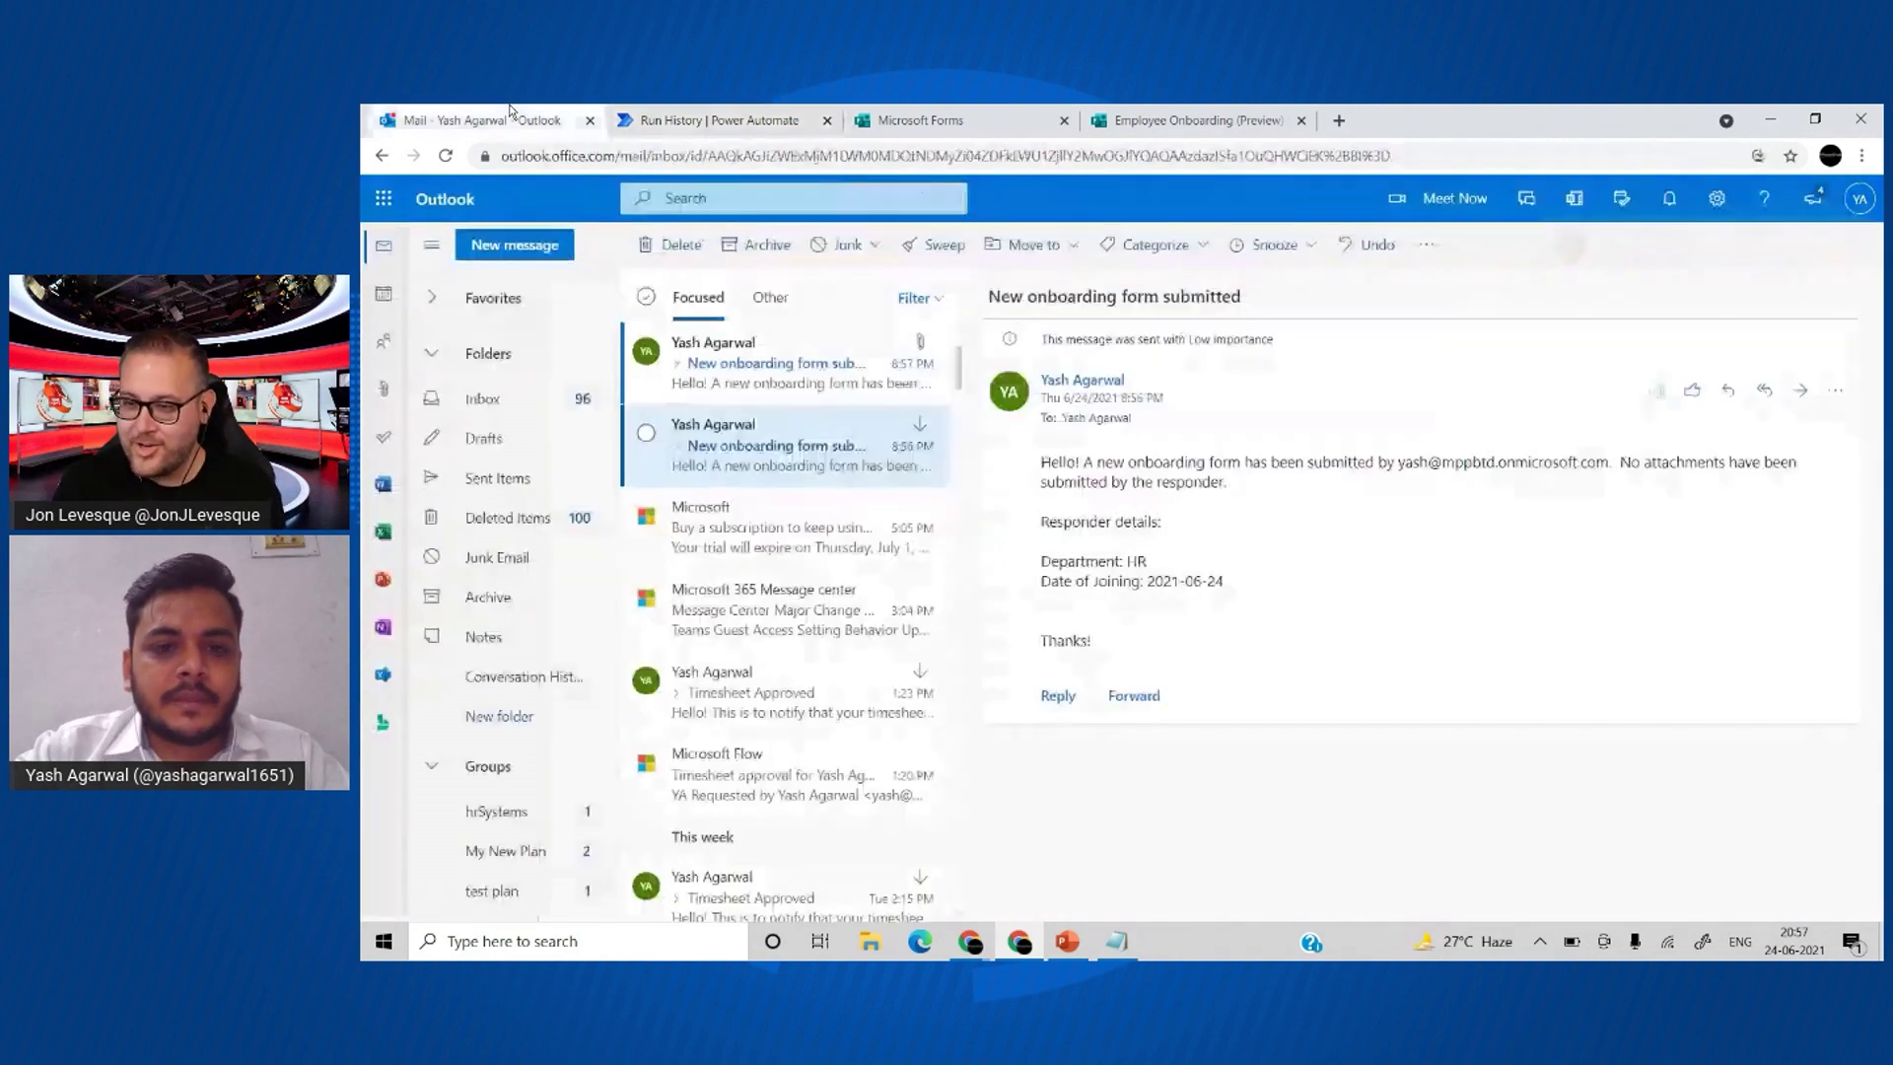
left_click(748, 369)
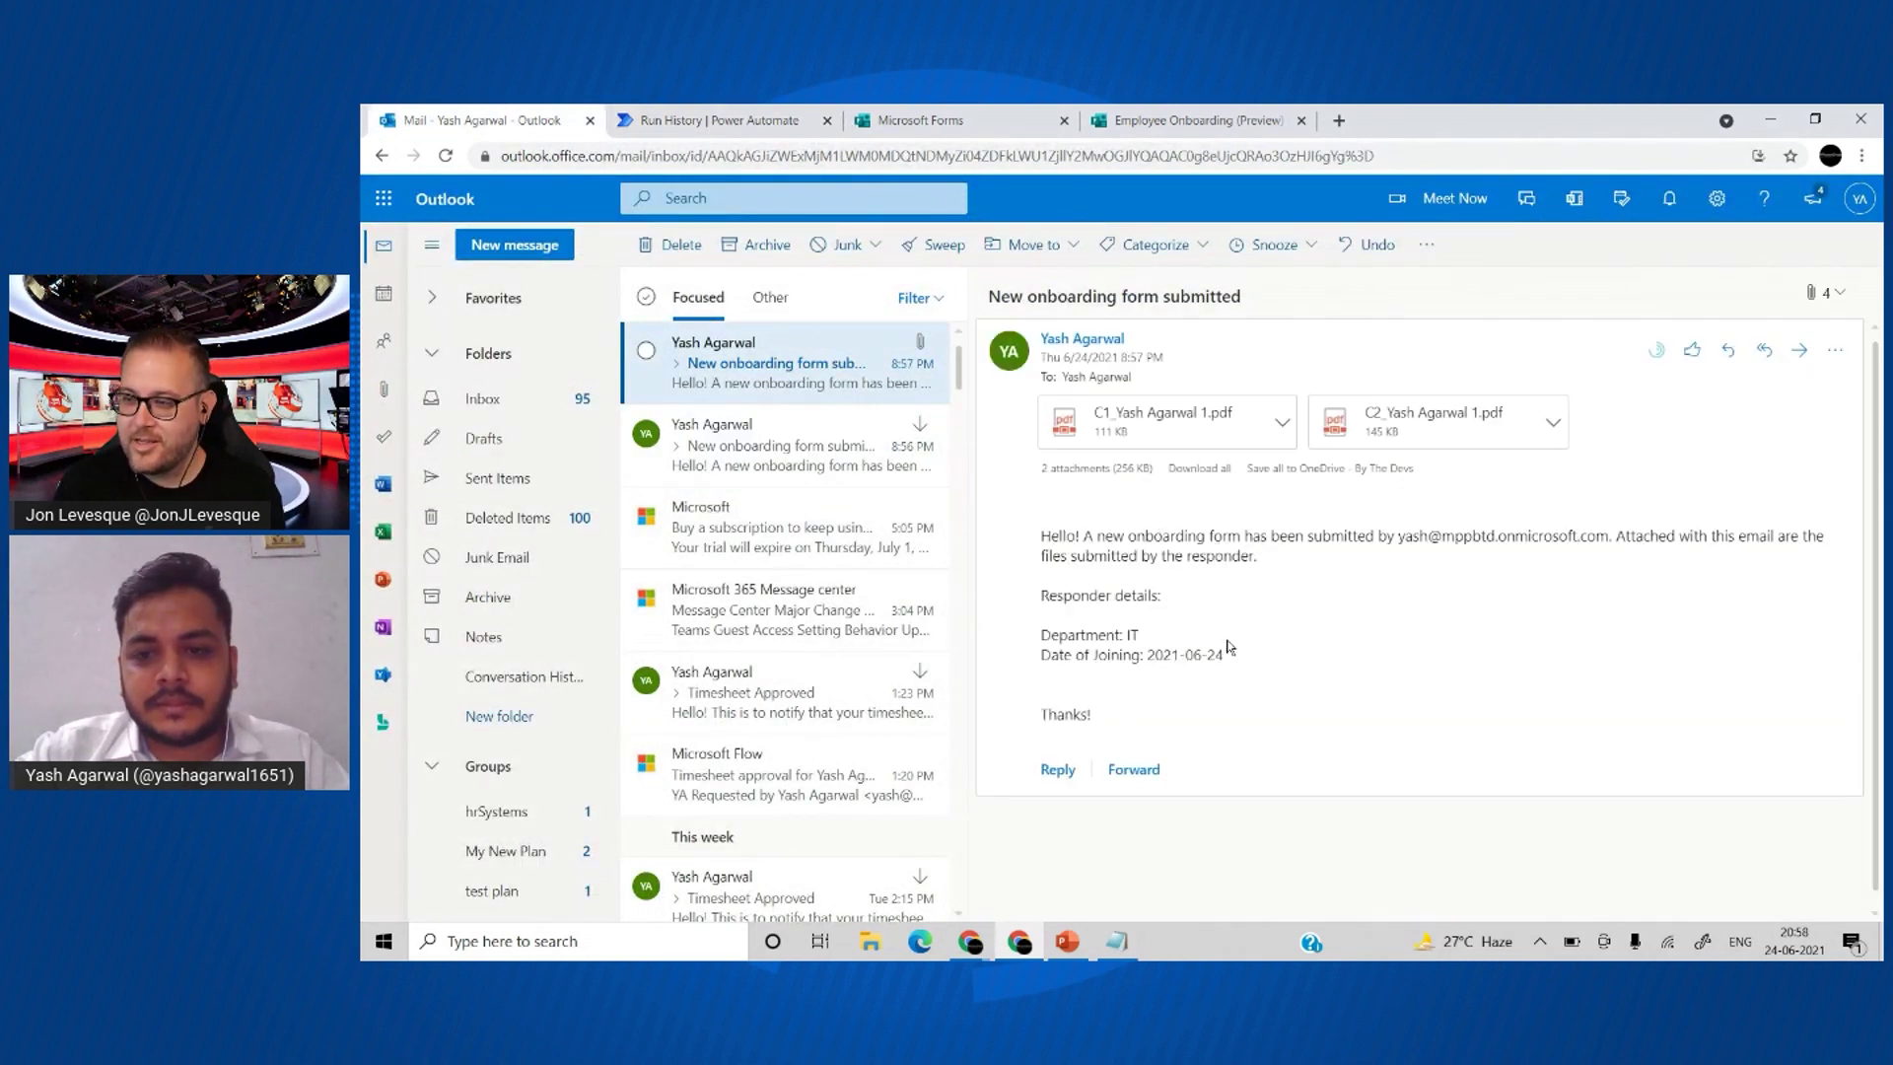
left_click(1159, 433)
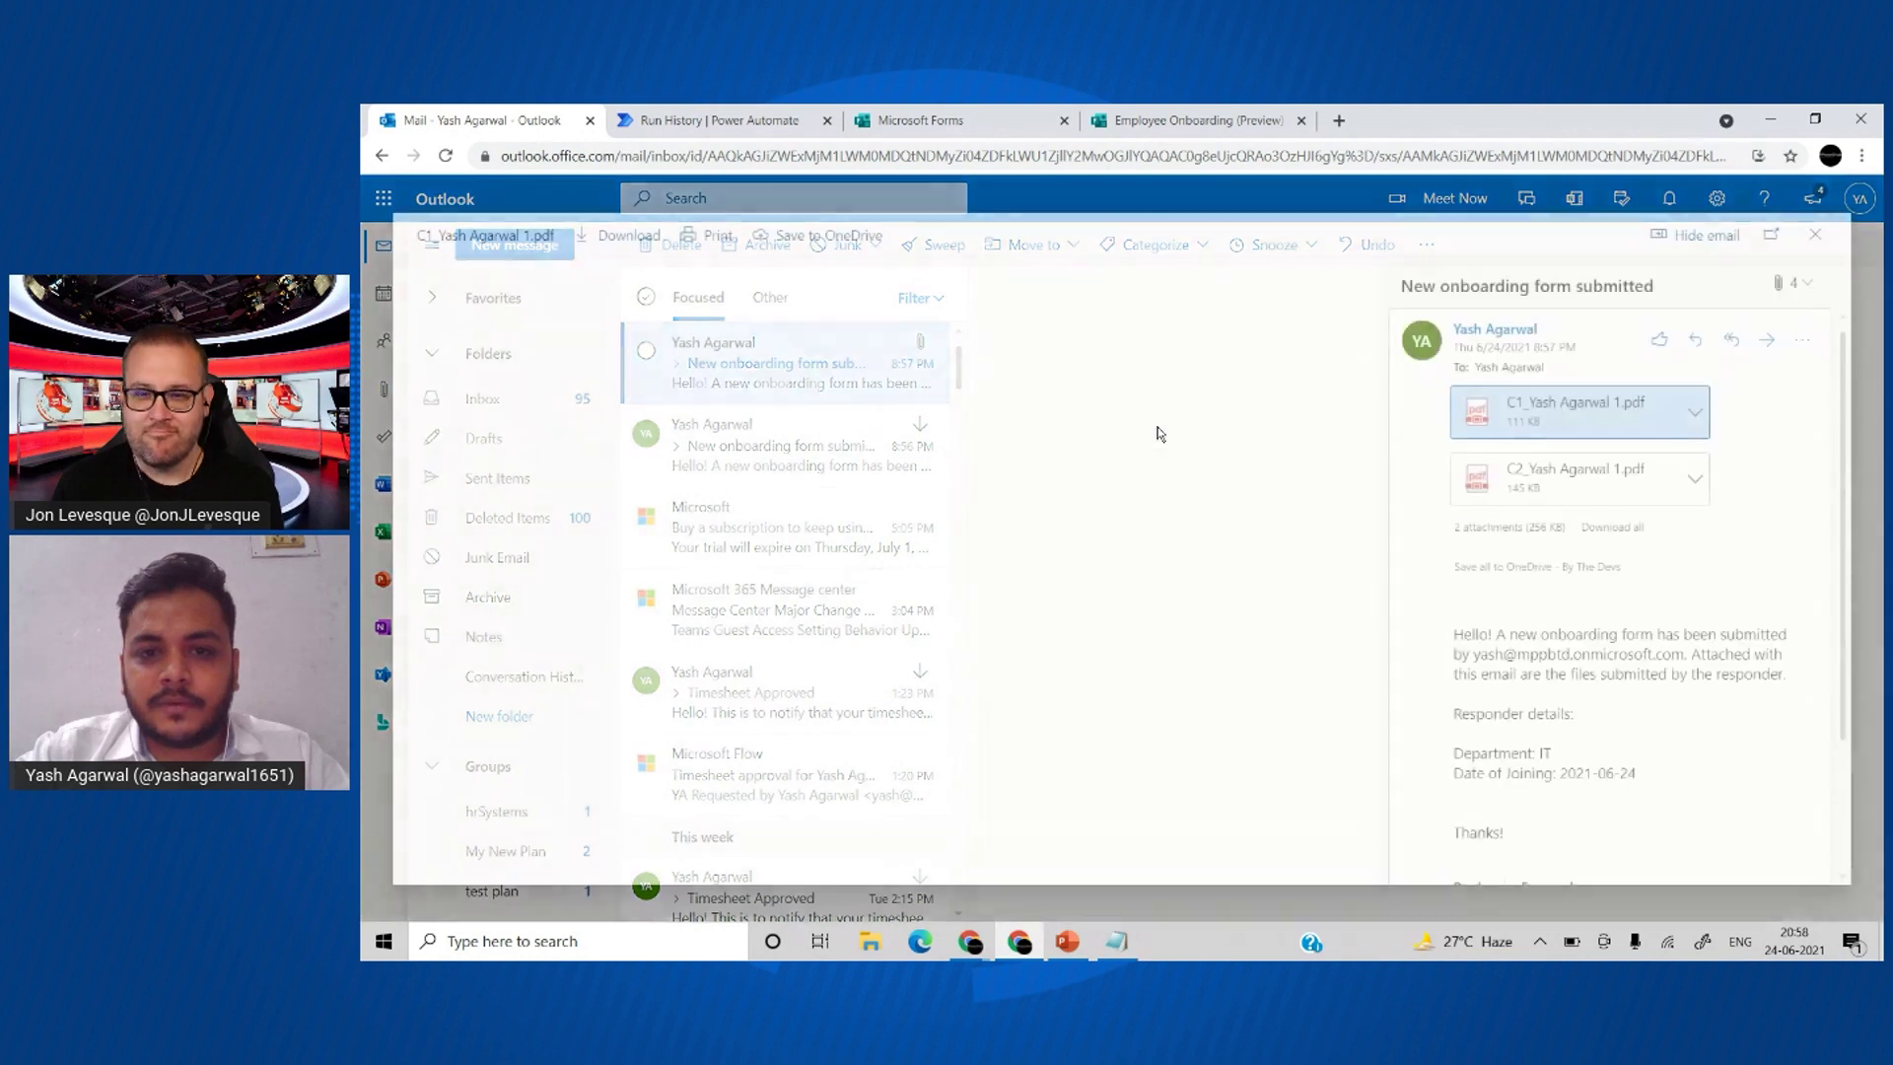
scroll(972, 595, "down", 5)
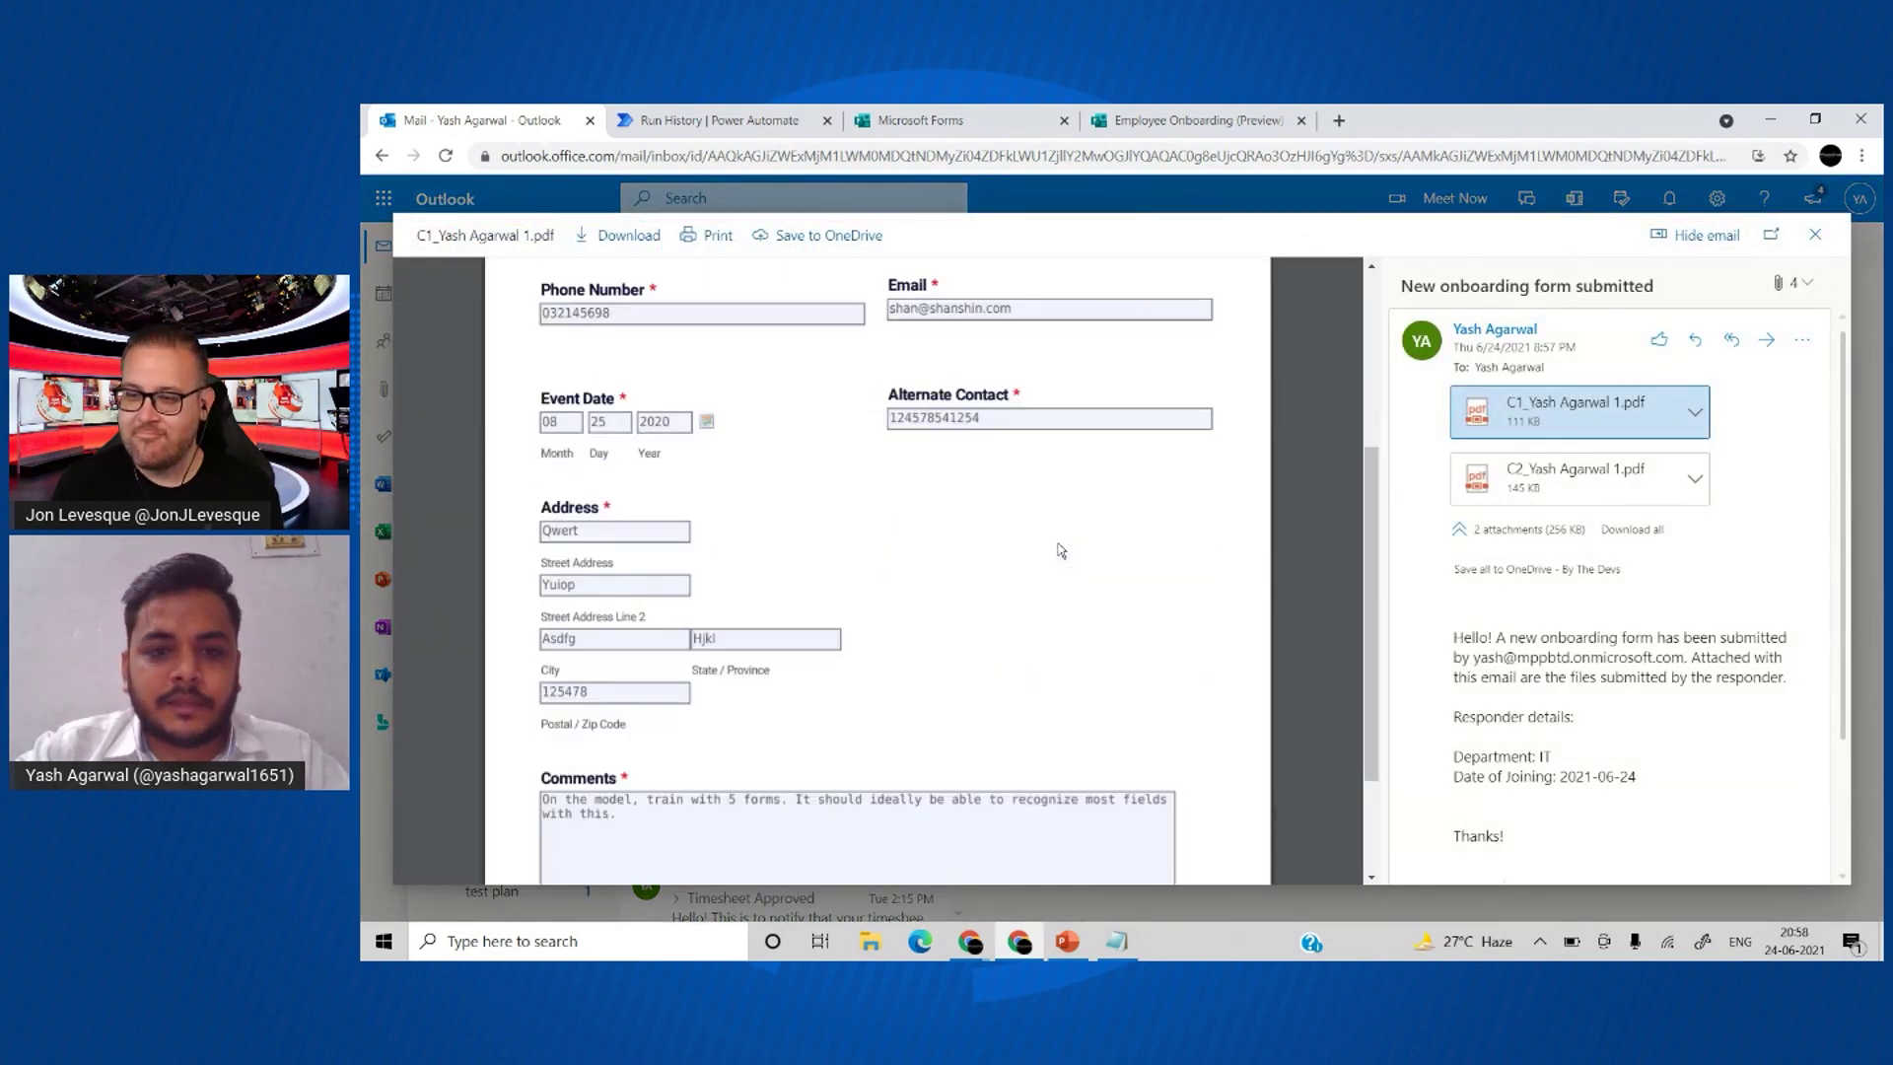
scroll(1056, 549, "up", 5)
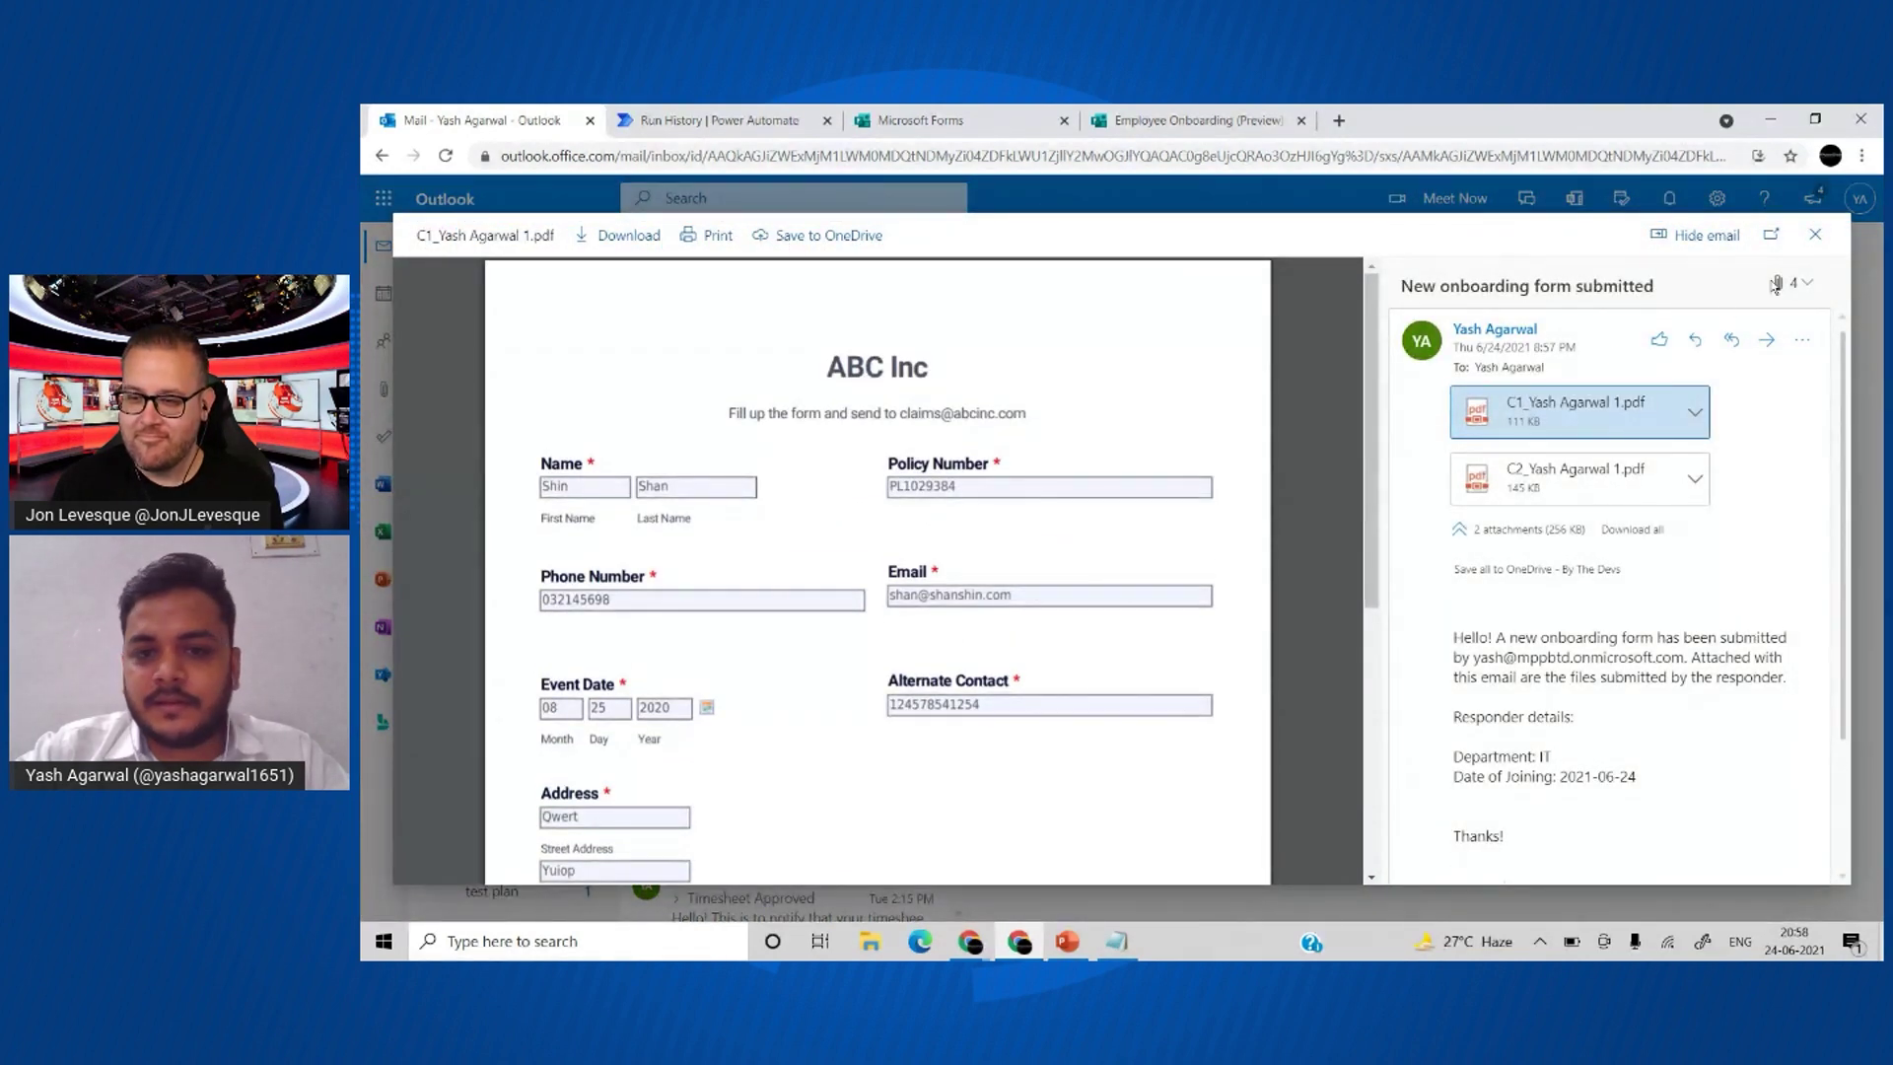
left_click(1814, 235)
left_click(1479, 431)
scroll(1200, 514, "down", 3)
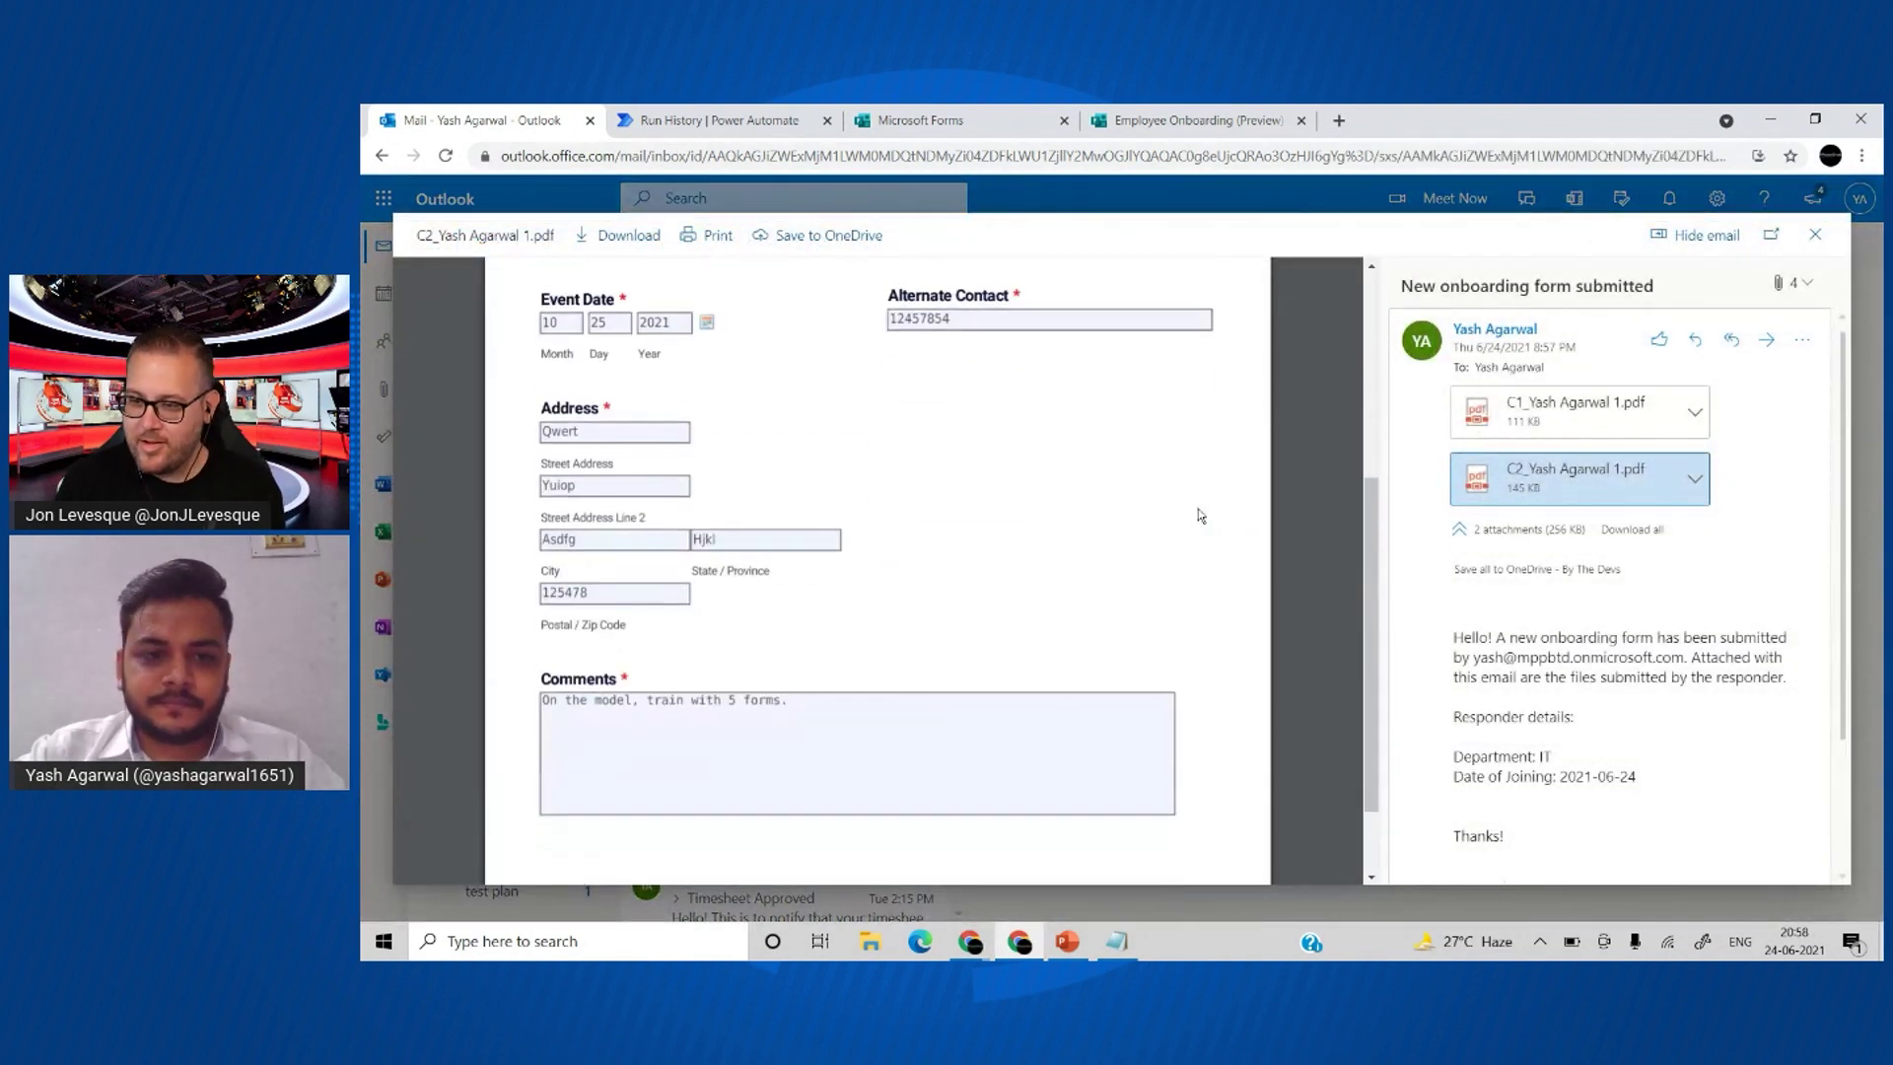
left_click(1814, 234)
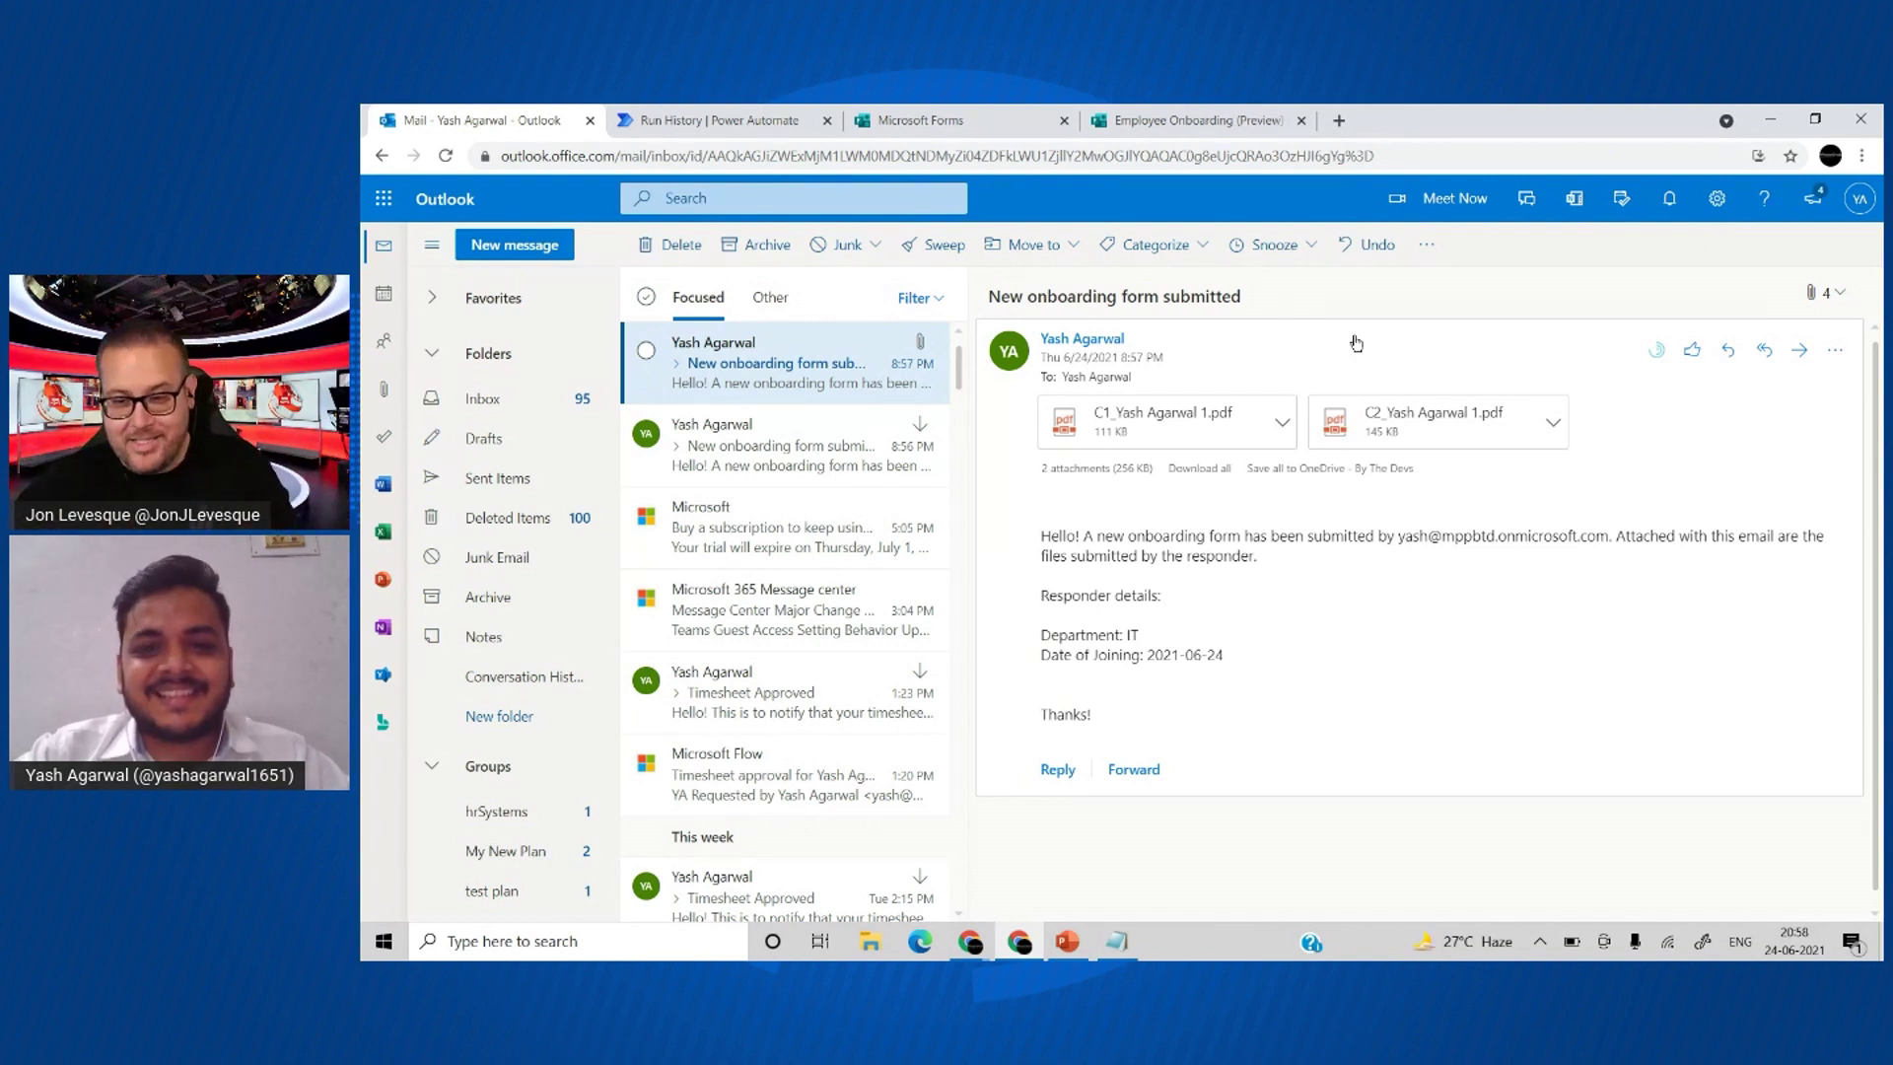
Check the 20:57 run: Condition true; Parse JSON, Apply to each and Send an email (V2) succeeded.
left_click(749, 128)
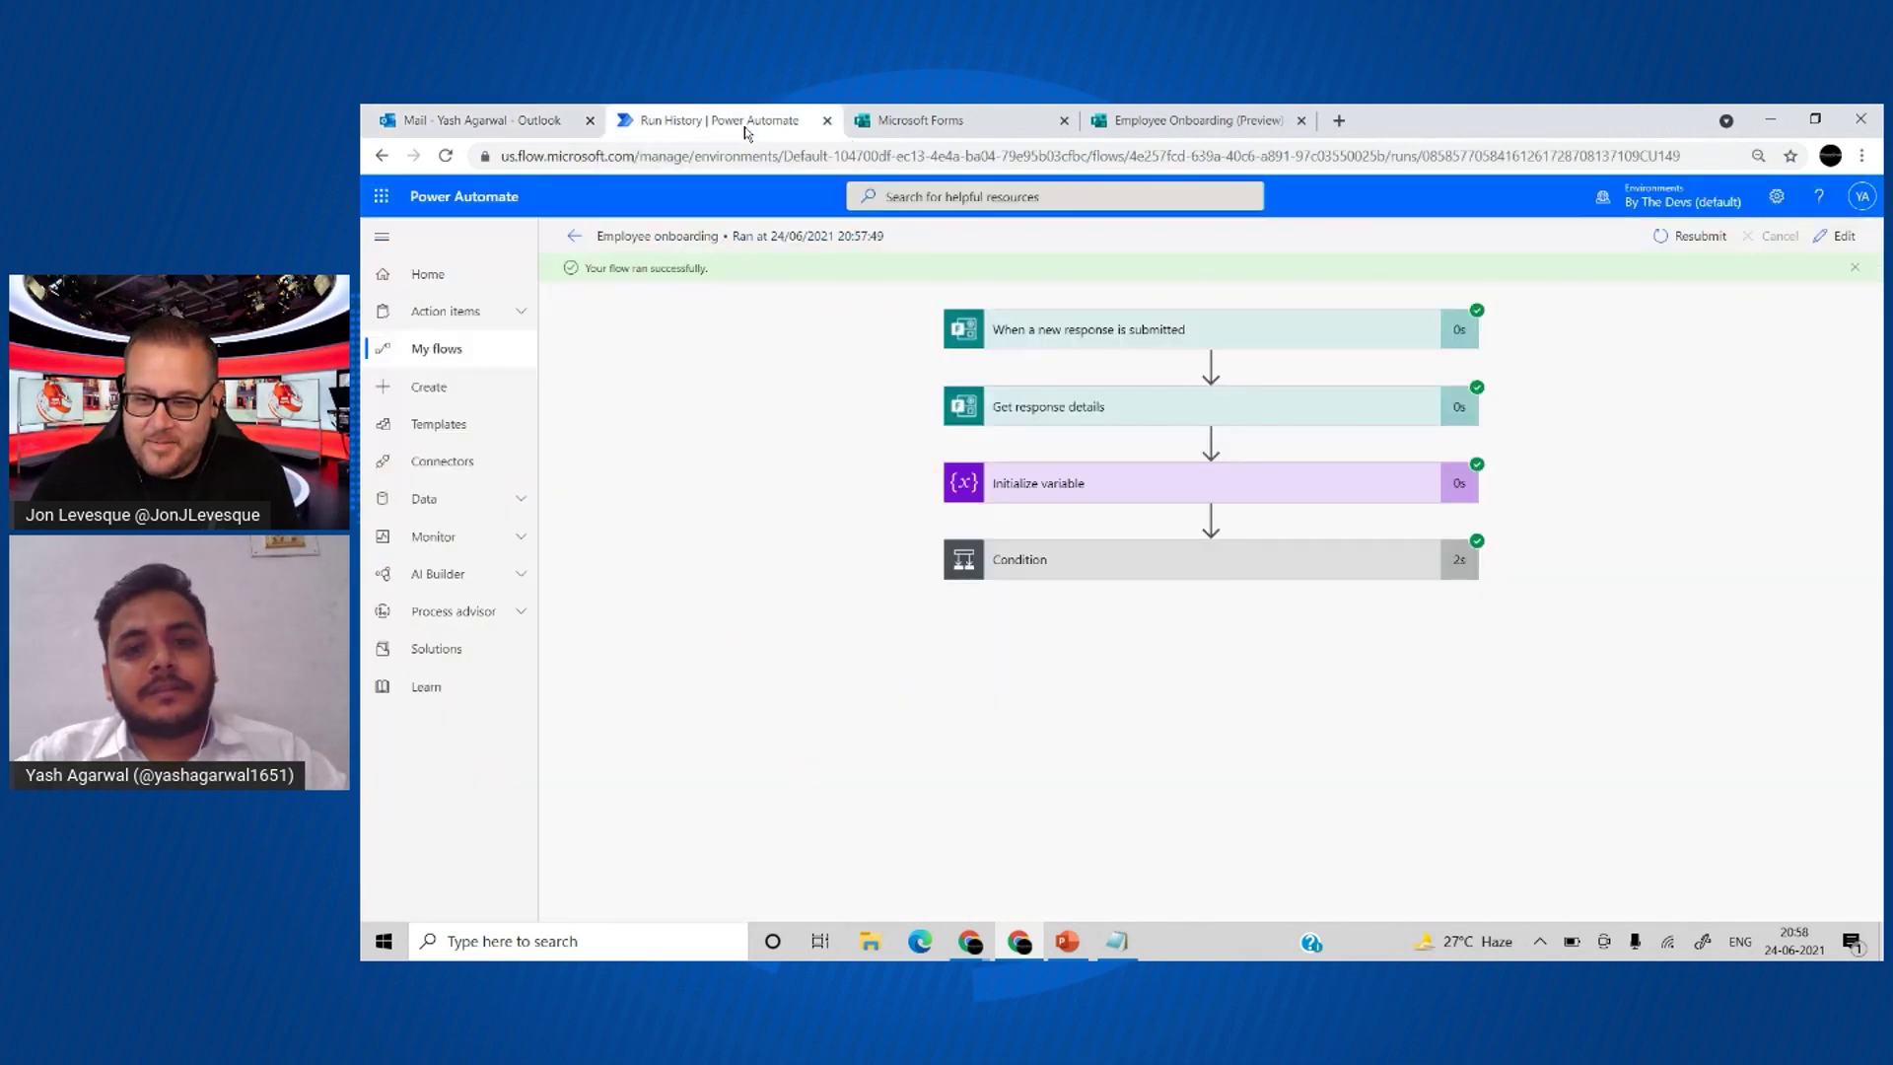
left_click(1196, 548)
scroll(1542, 691, "down", 2)
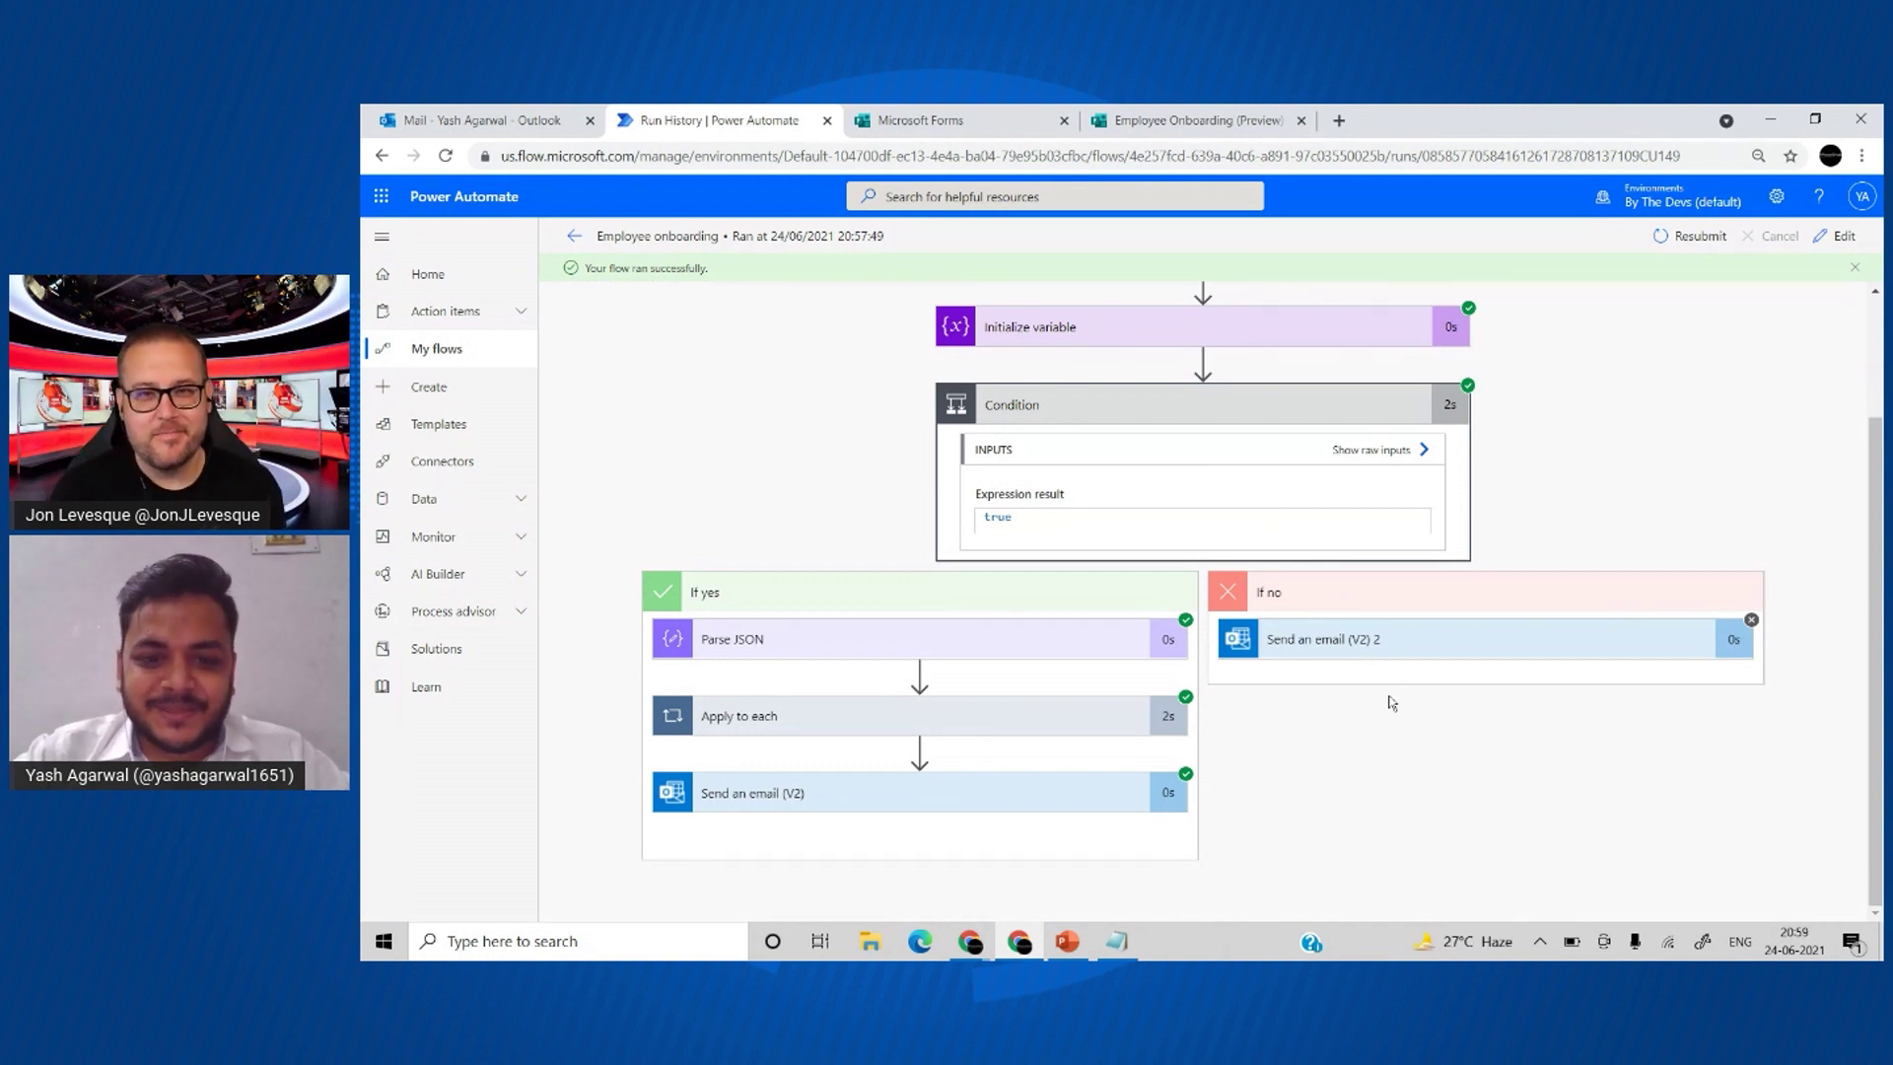
mouse_move(1018, 942)
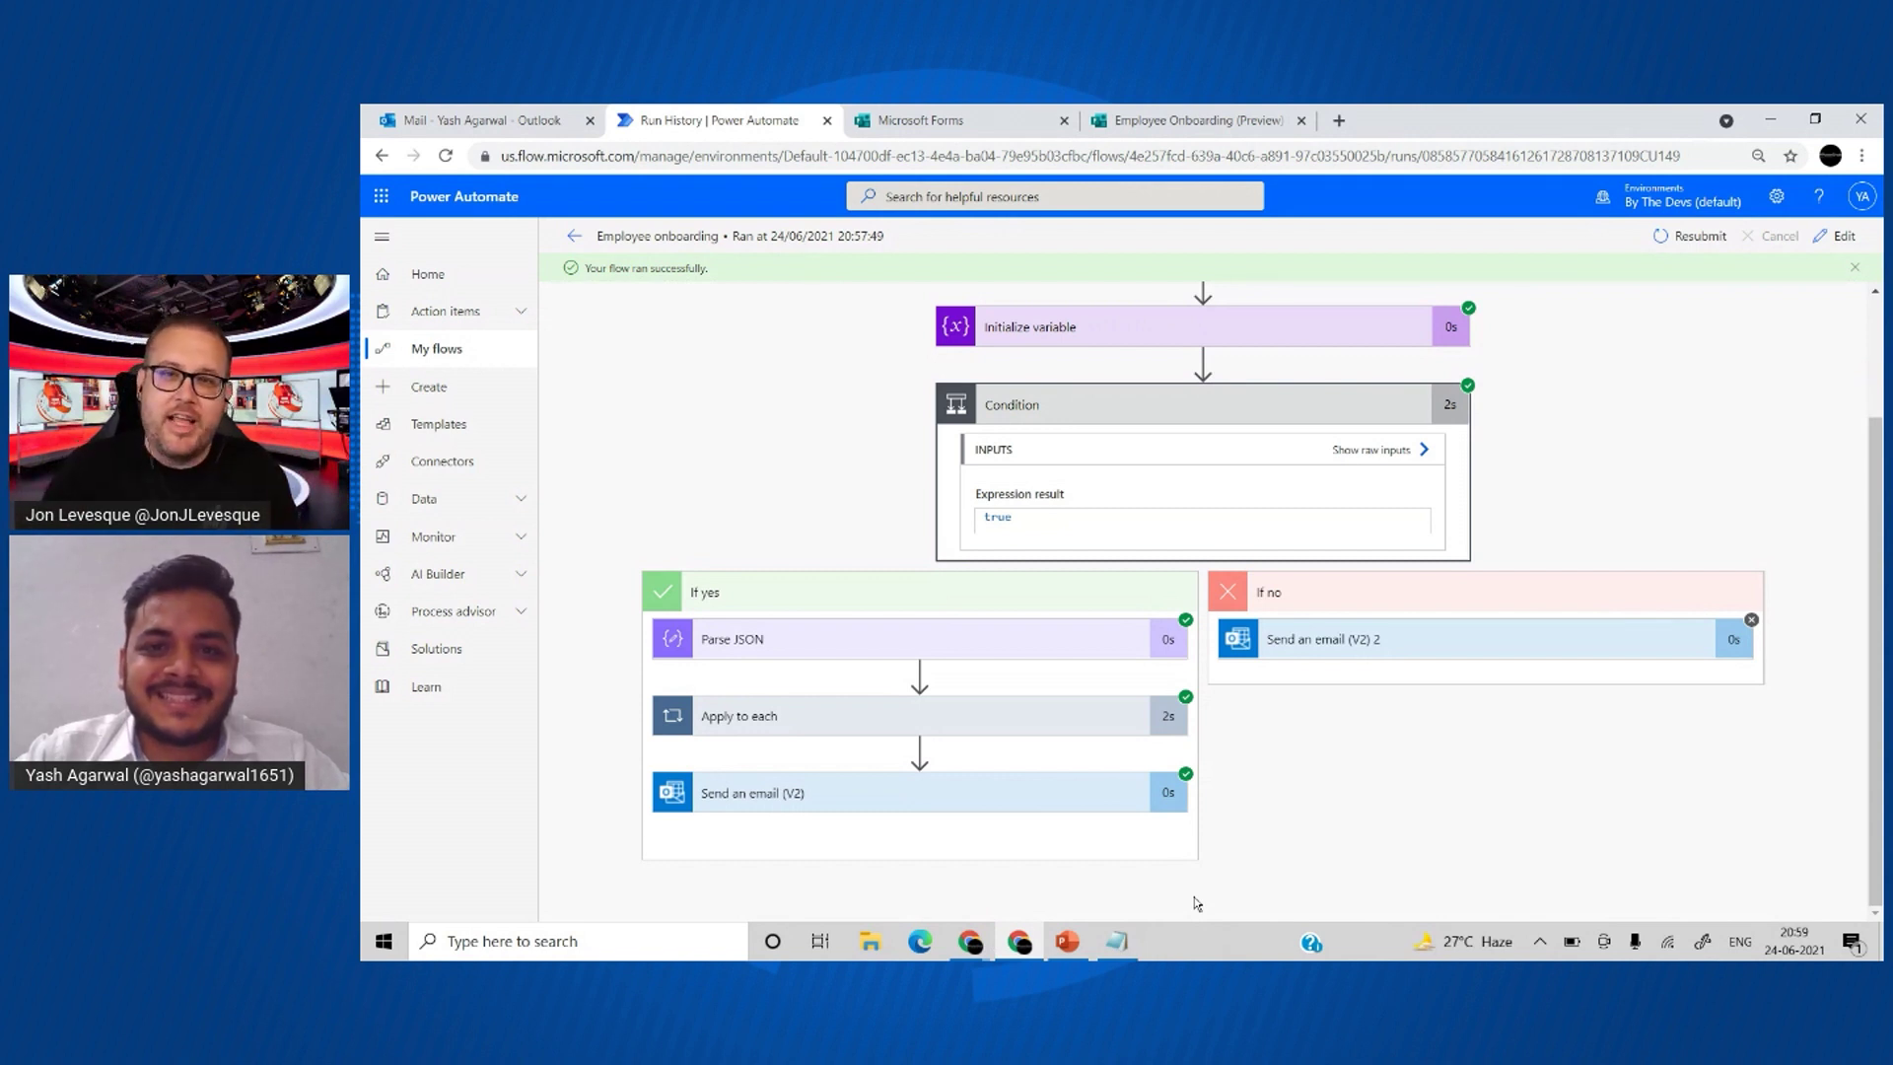
scroll(1269, 678, "up", 2)
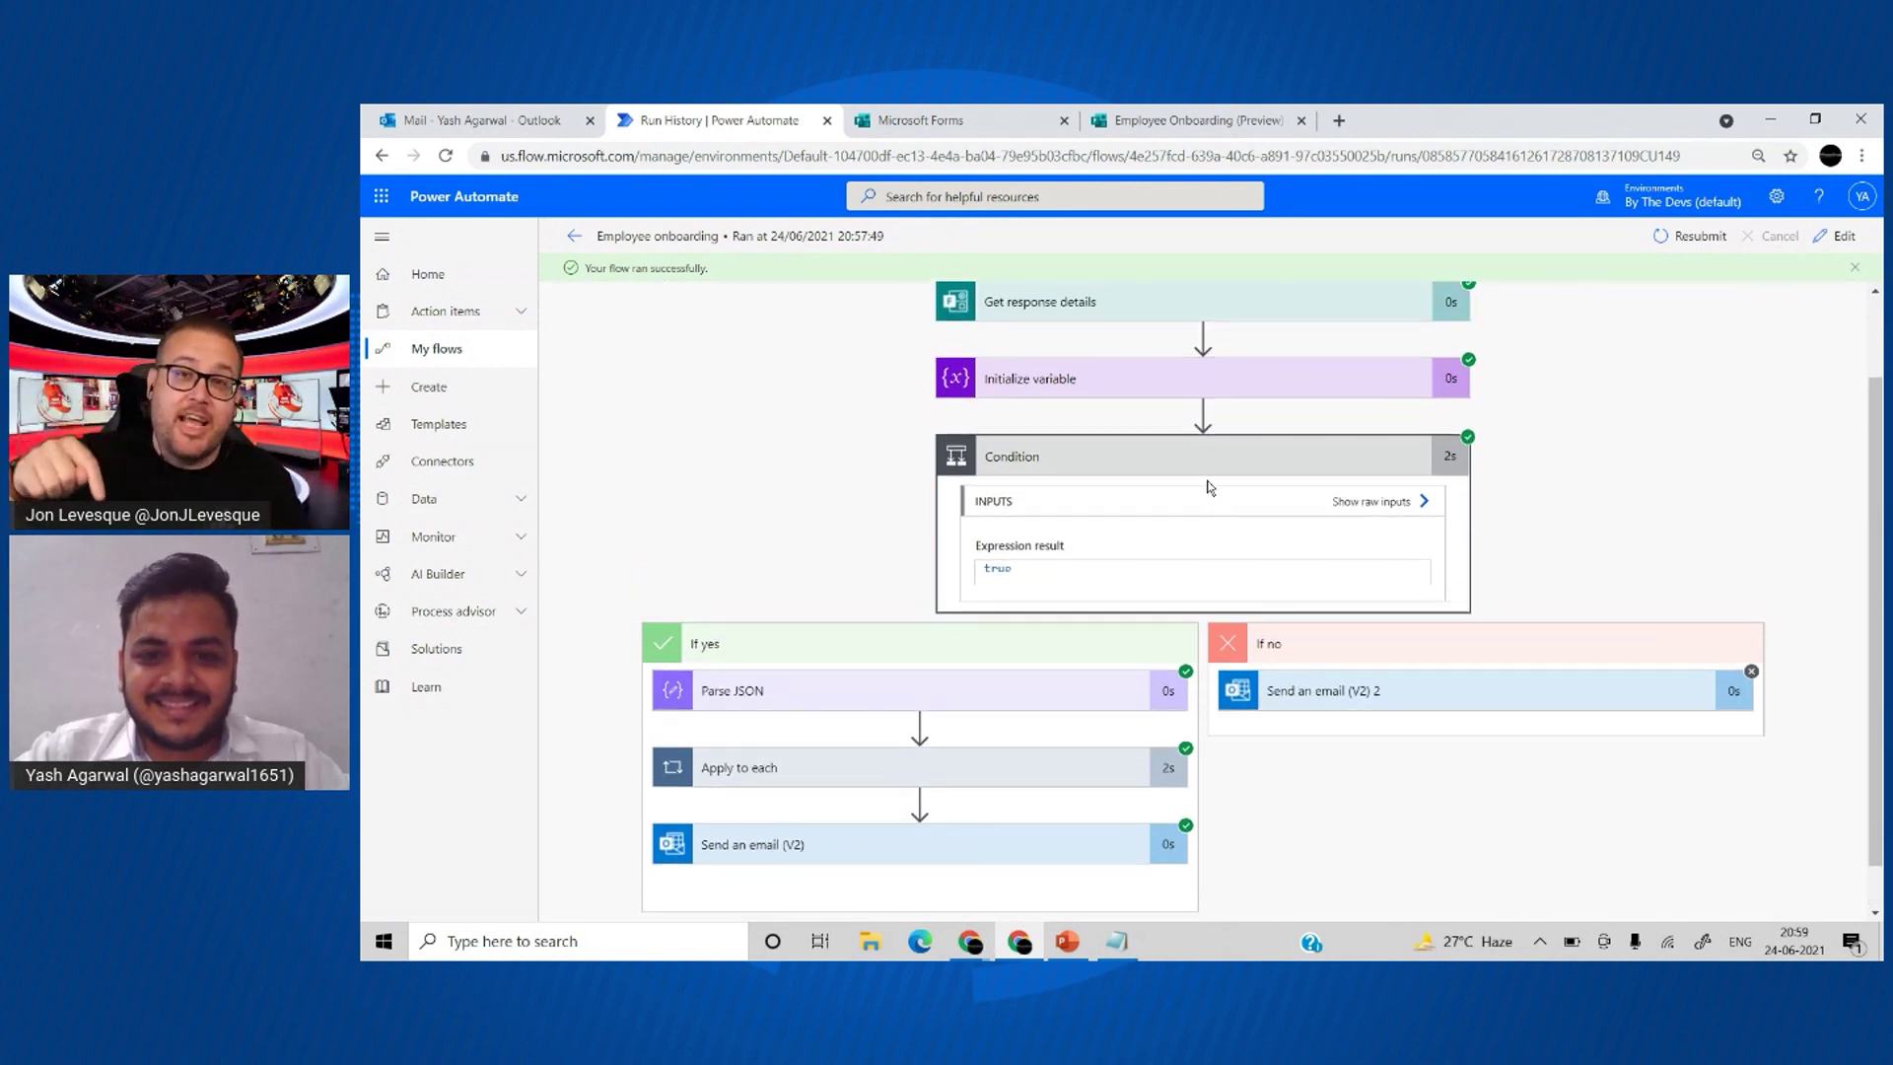